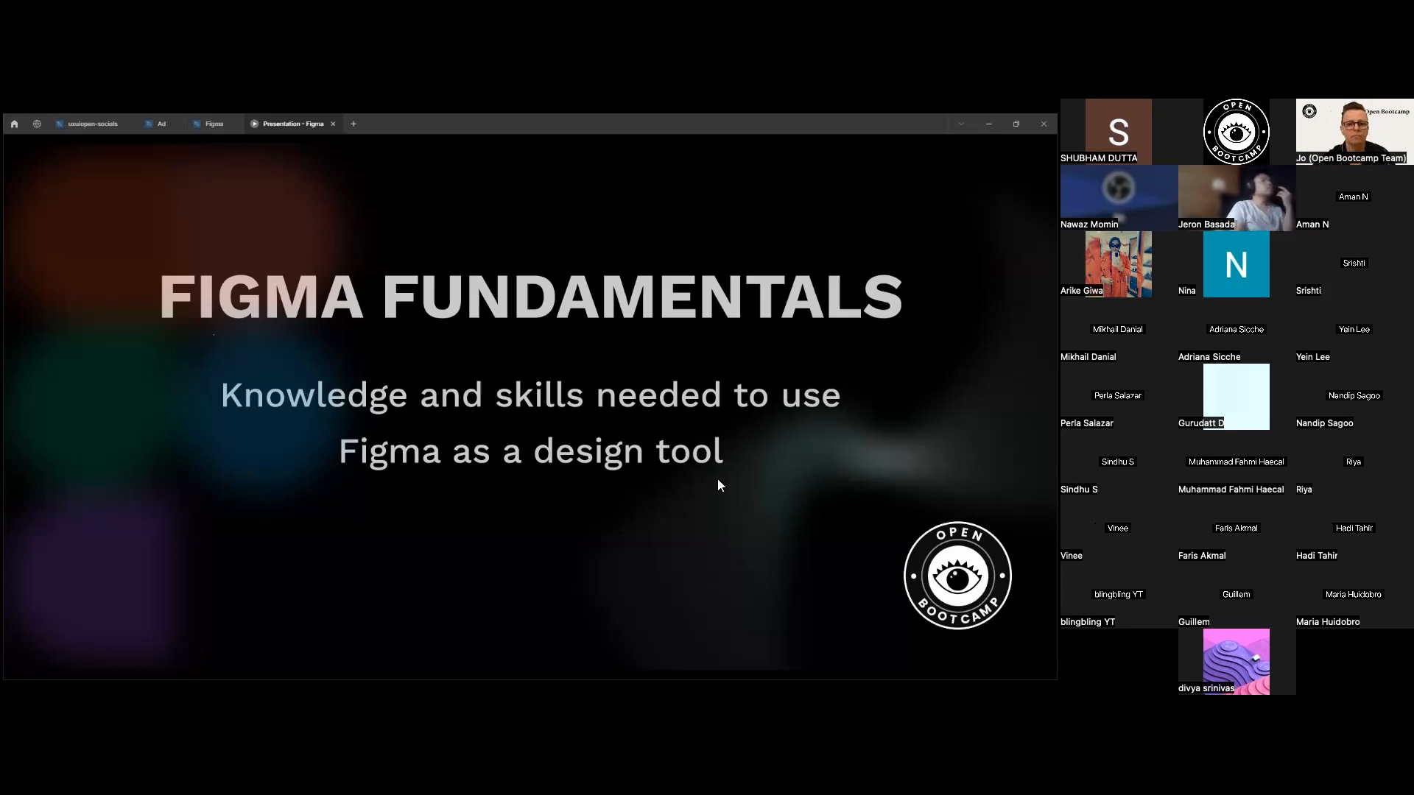
Advance the presentation to the design benefits slide, then switch to Page 1 of the Figma design file.
{"action": "key", "text": "Right"}
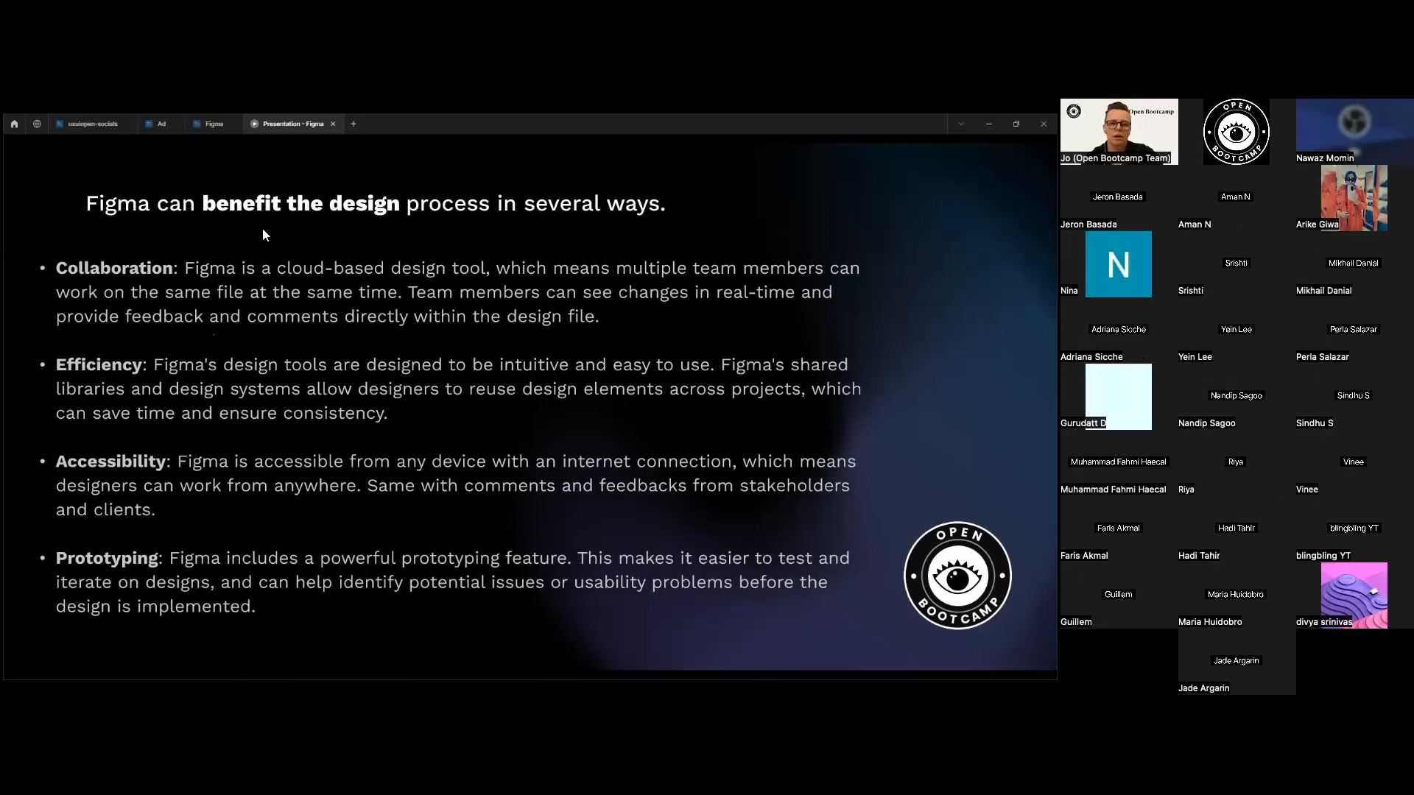
{"action": "left_click", "coordinate": [214, 123]}
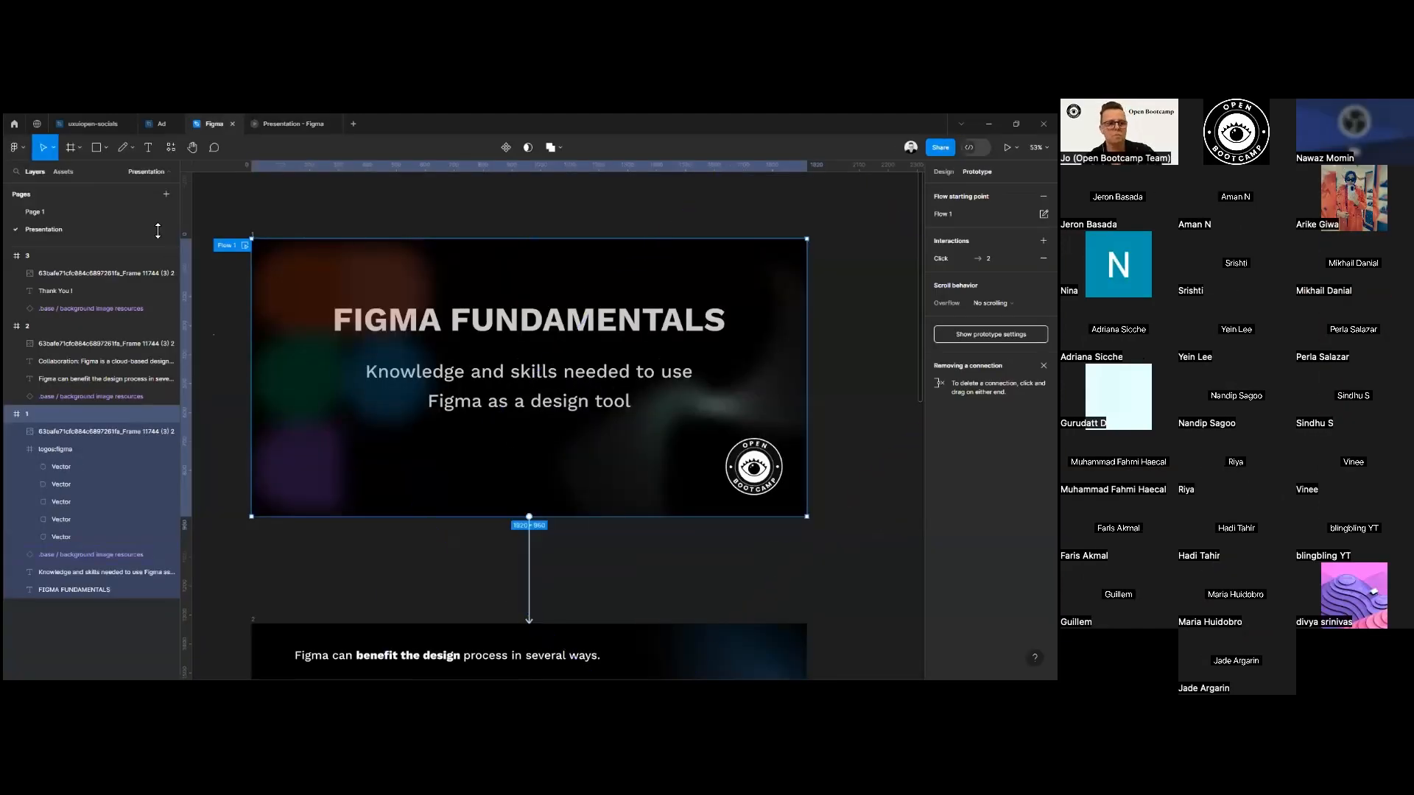
{"action": "left_click", "coordinate": [60, 209]}
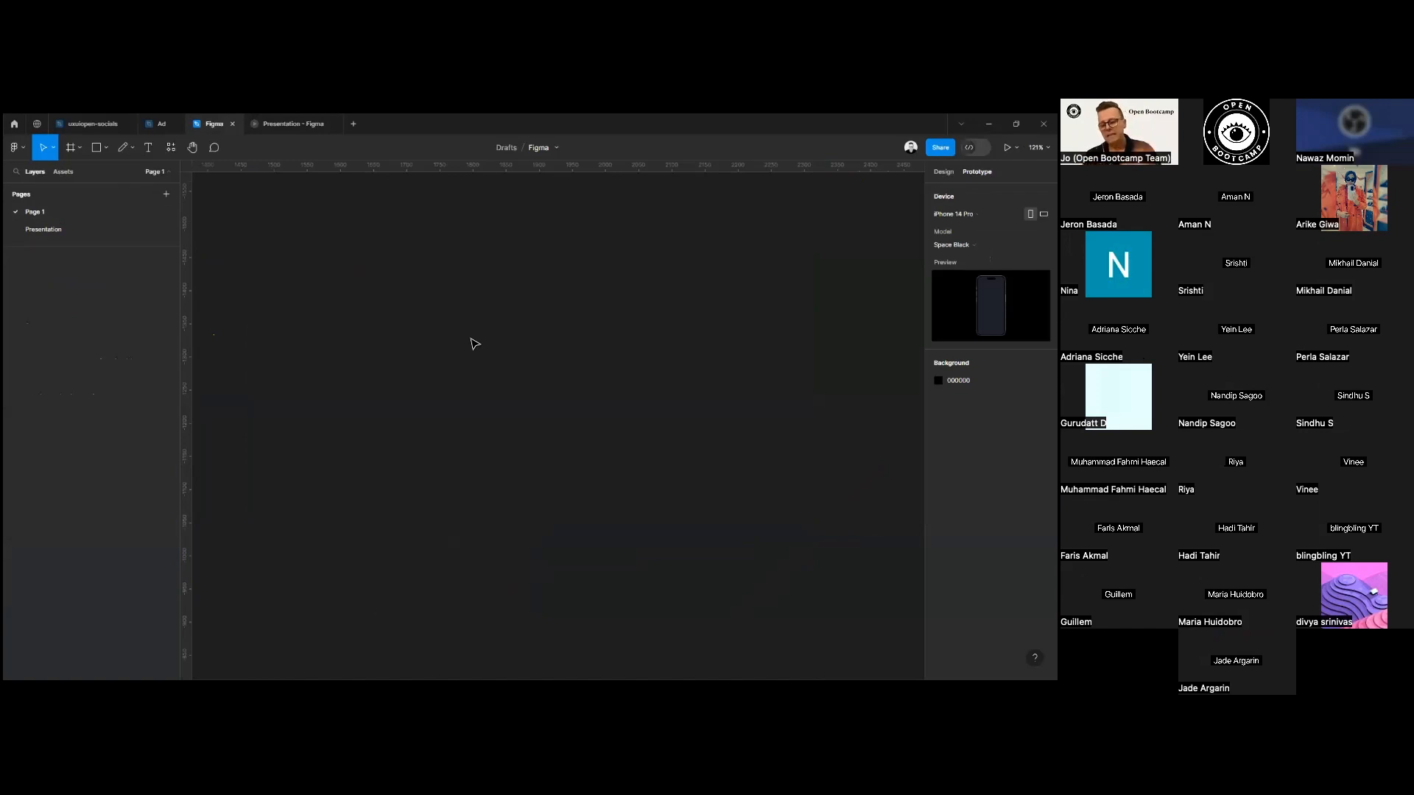
View the file creation options in a new file tab, and return to the Figma design file.
{"action": "left_click", "coordinate": [354, 124]}
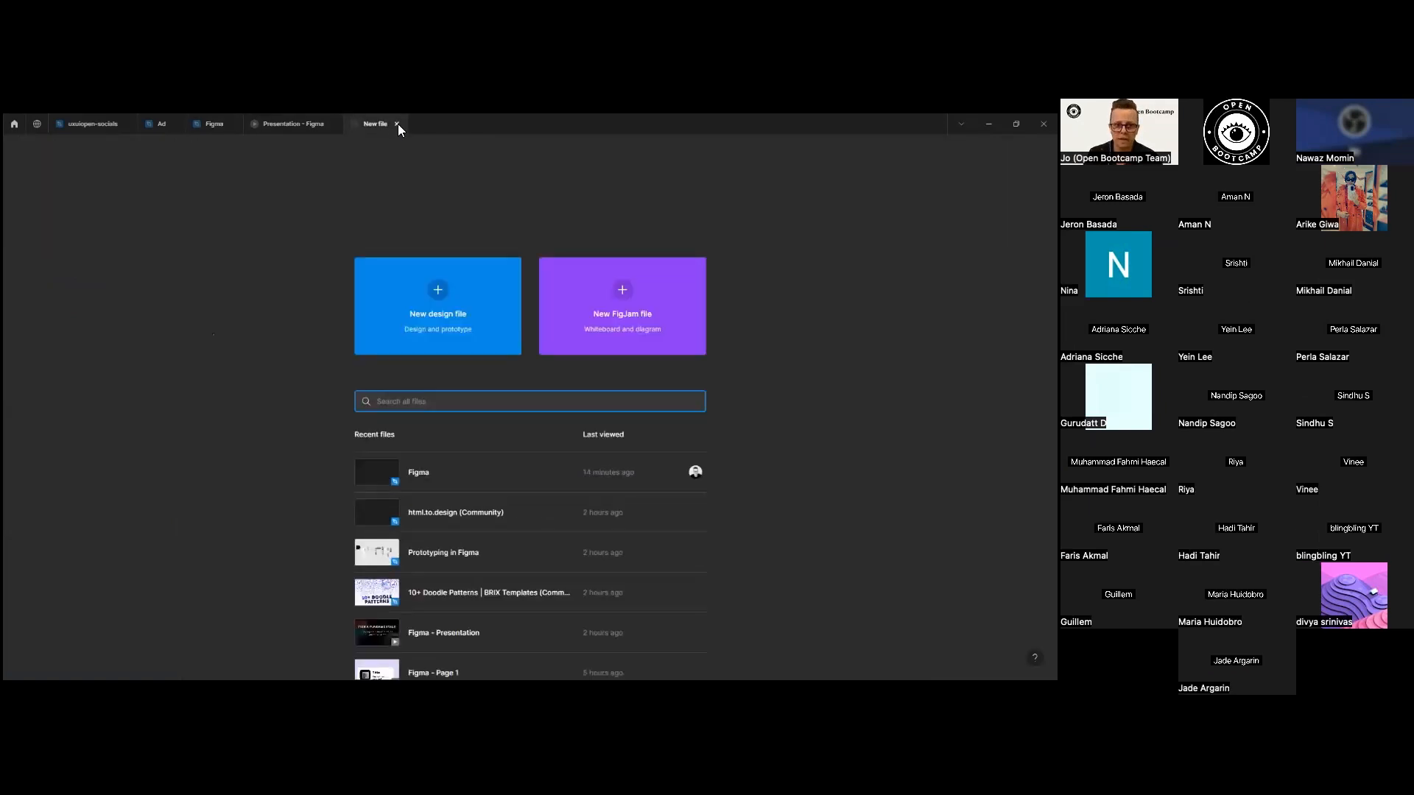
{"action": "left_click", "coordinate": [303, 124]}
{"action": "left_click", "coordinate": [215, 124]}
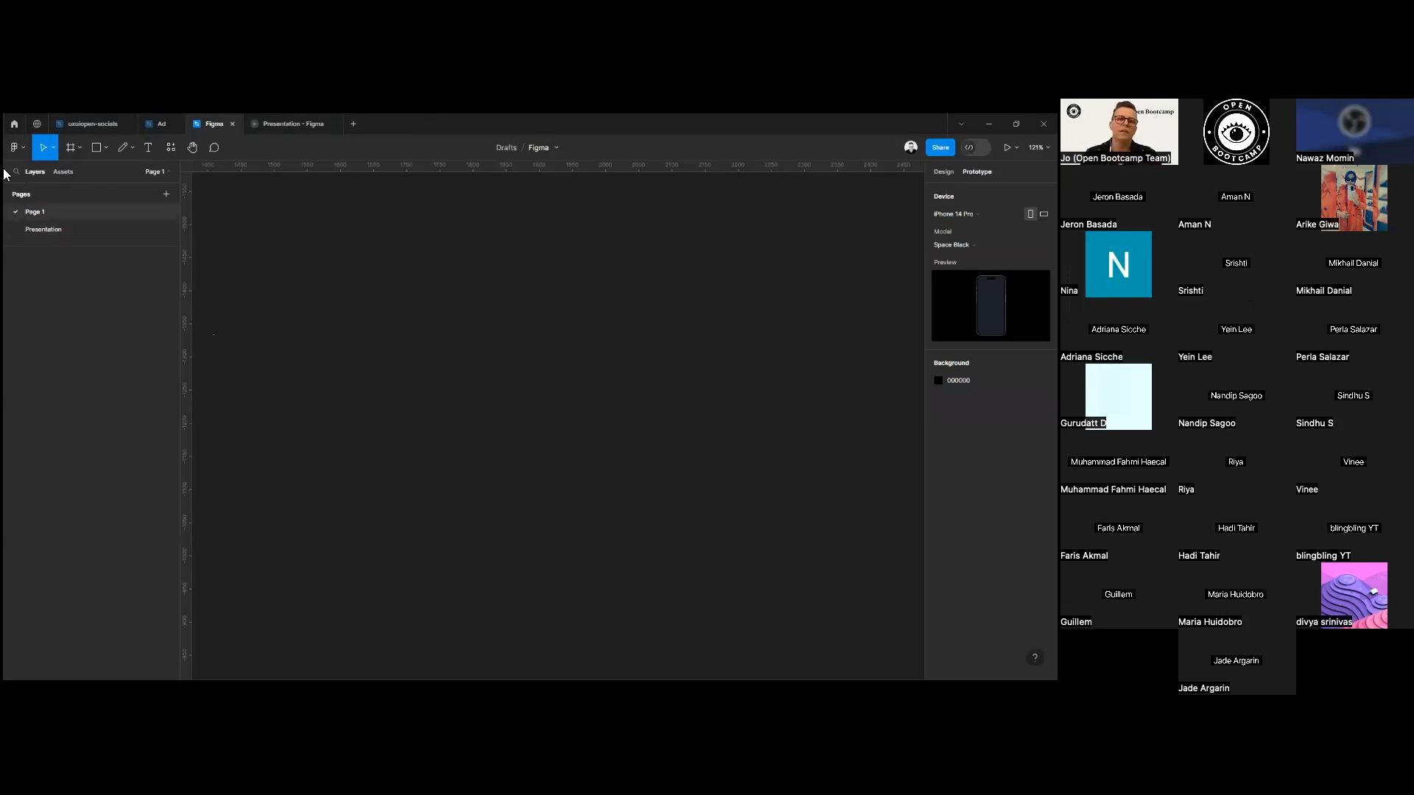
Examine the File commands in the main menu and the Move and Scale tool options.
{"action": "left_click", "coordinate": [27, 151]}
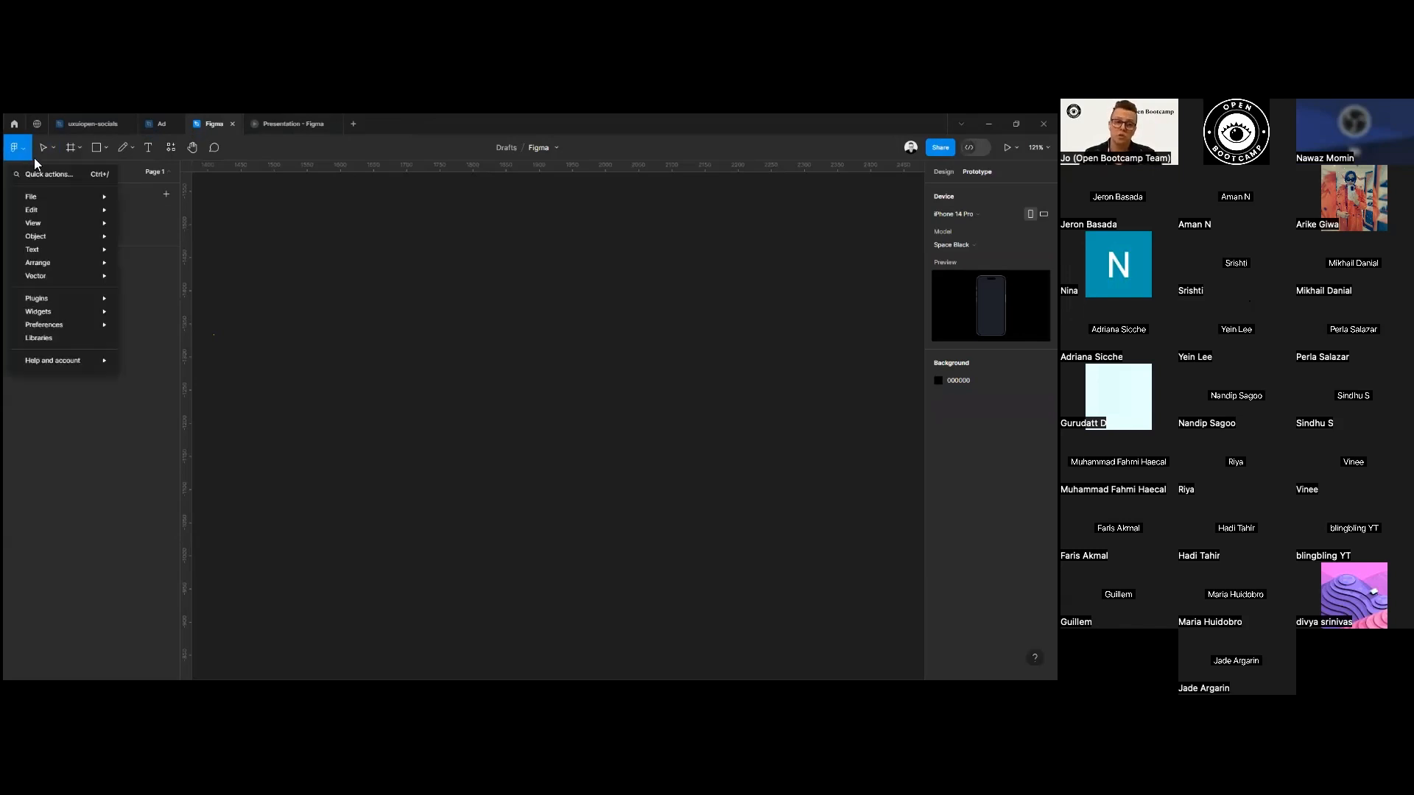
{"action": "mouse_move", "coordinate": [37, 223]}
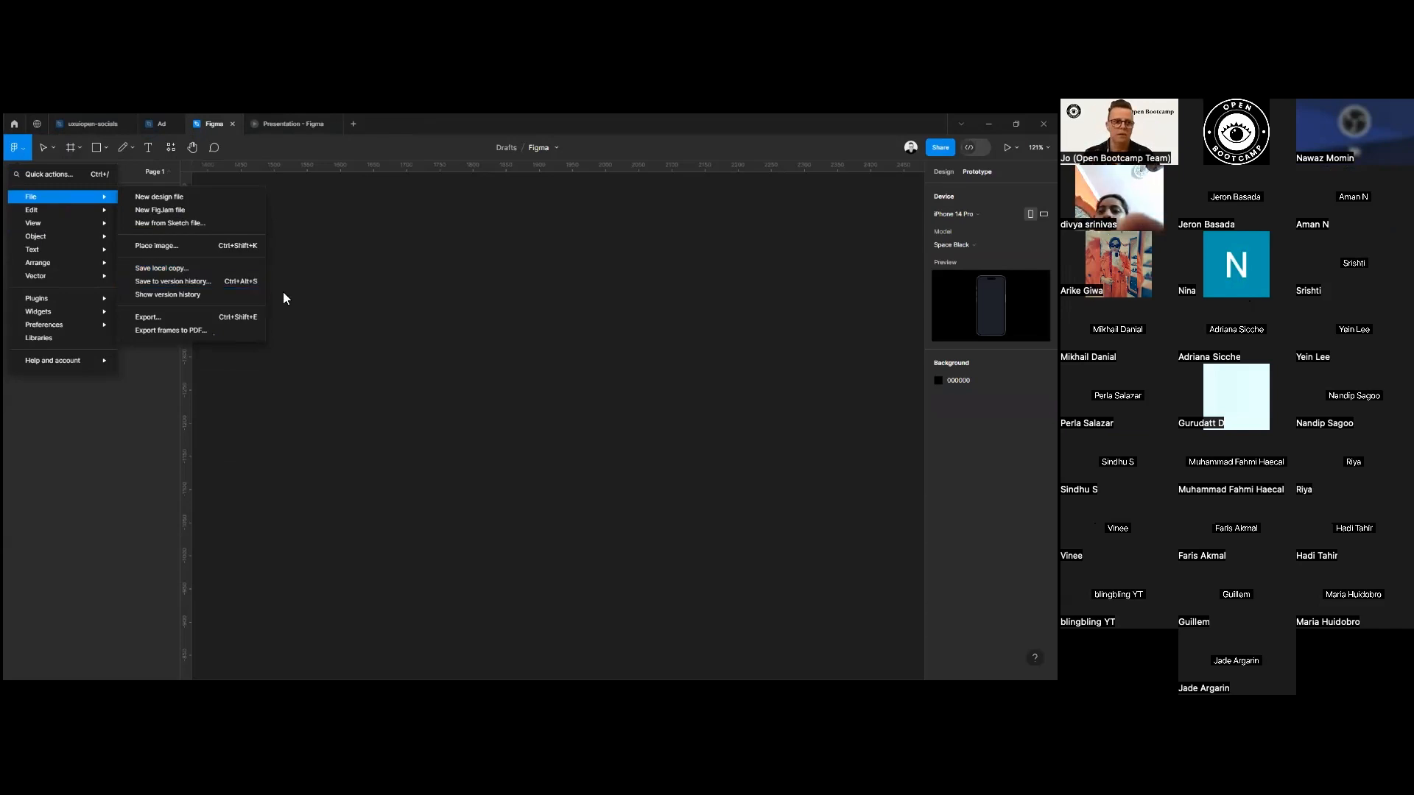
{"action": "left_click", "coordinate": [351, 310]}
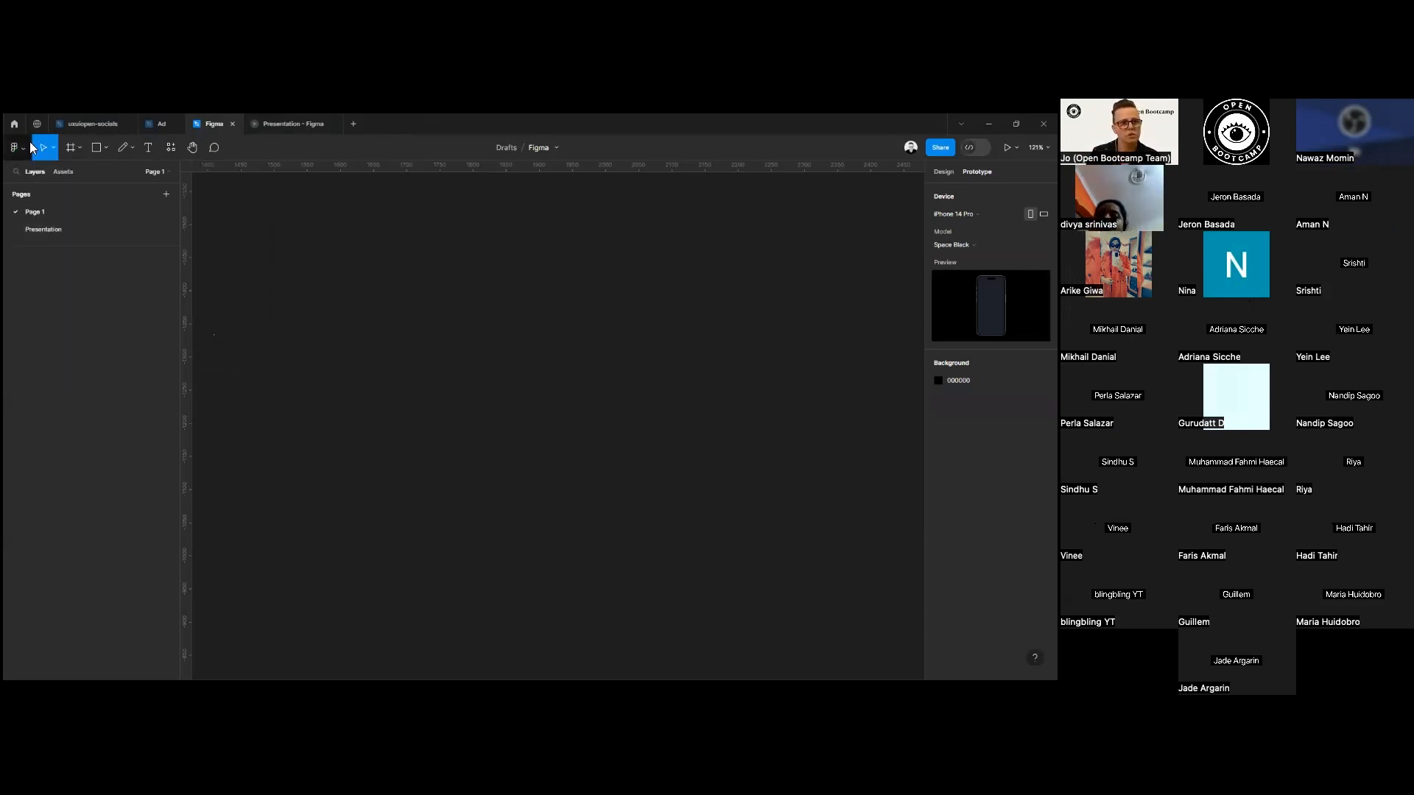
{"action": "left_click", "coordinate": [56, 148]}
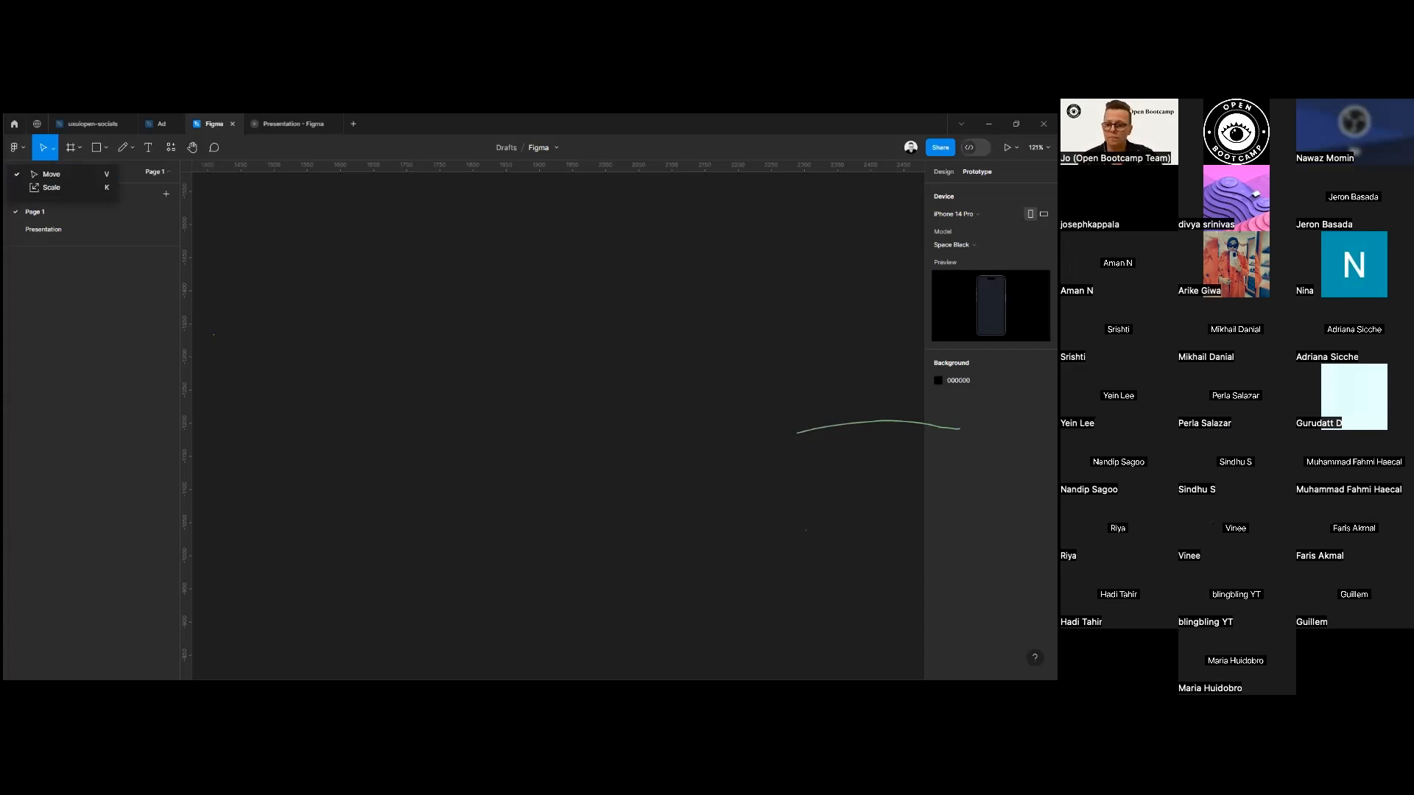
Browse the keyboard shortcuts reference, including the shape, text, zoom and view categories, and close it.
{"action": "left_click", "coordinate": [1035, 658]}
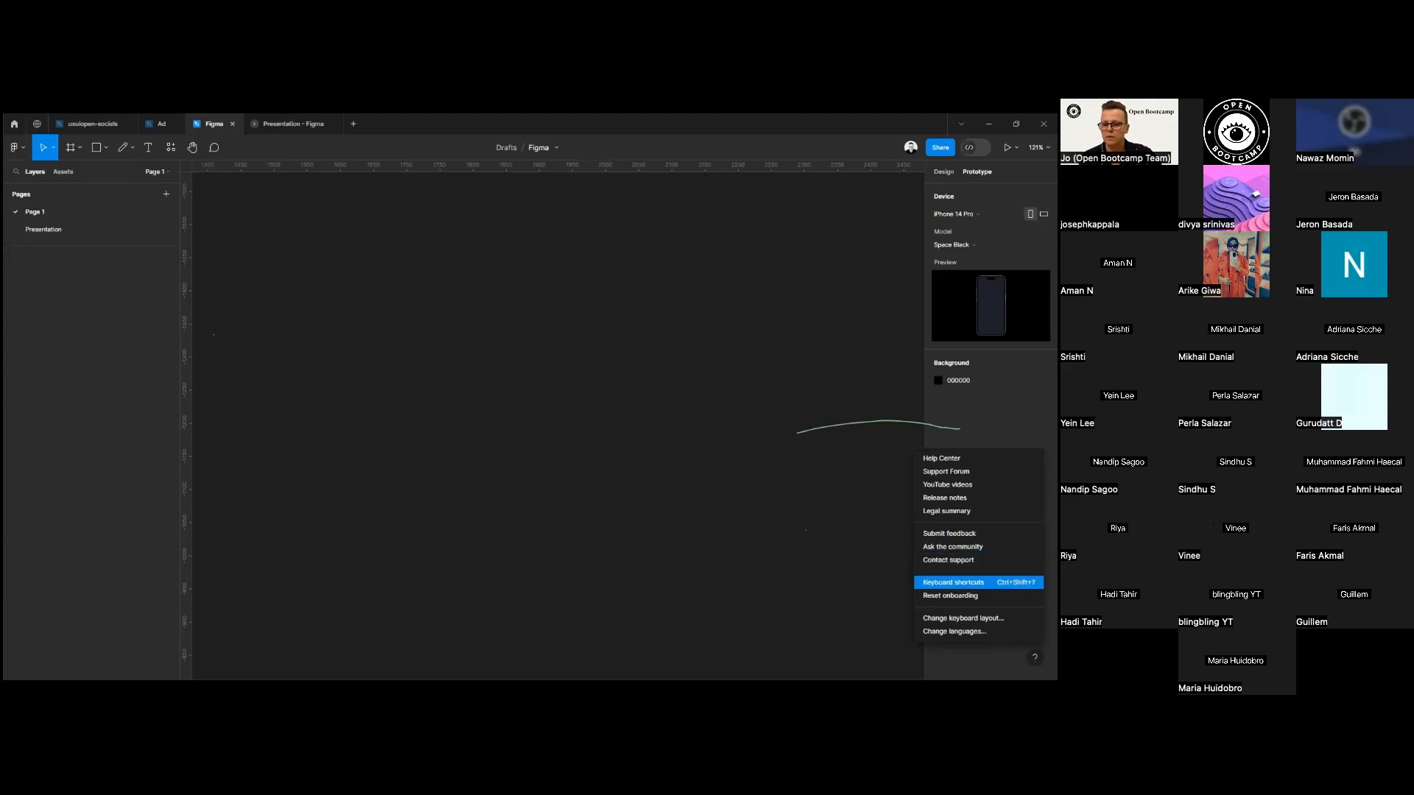
{"action": "left_click", "coordinate": [958, 583]}
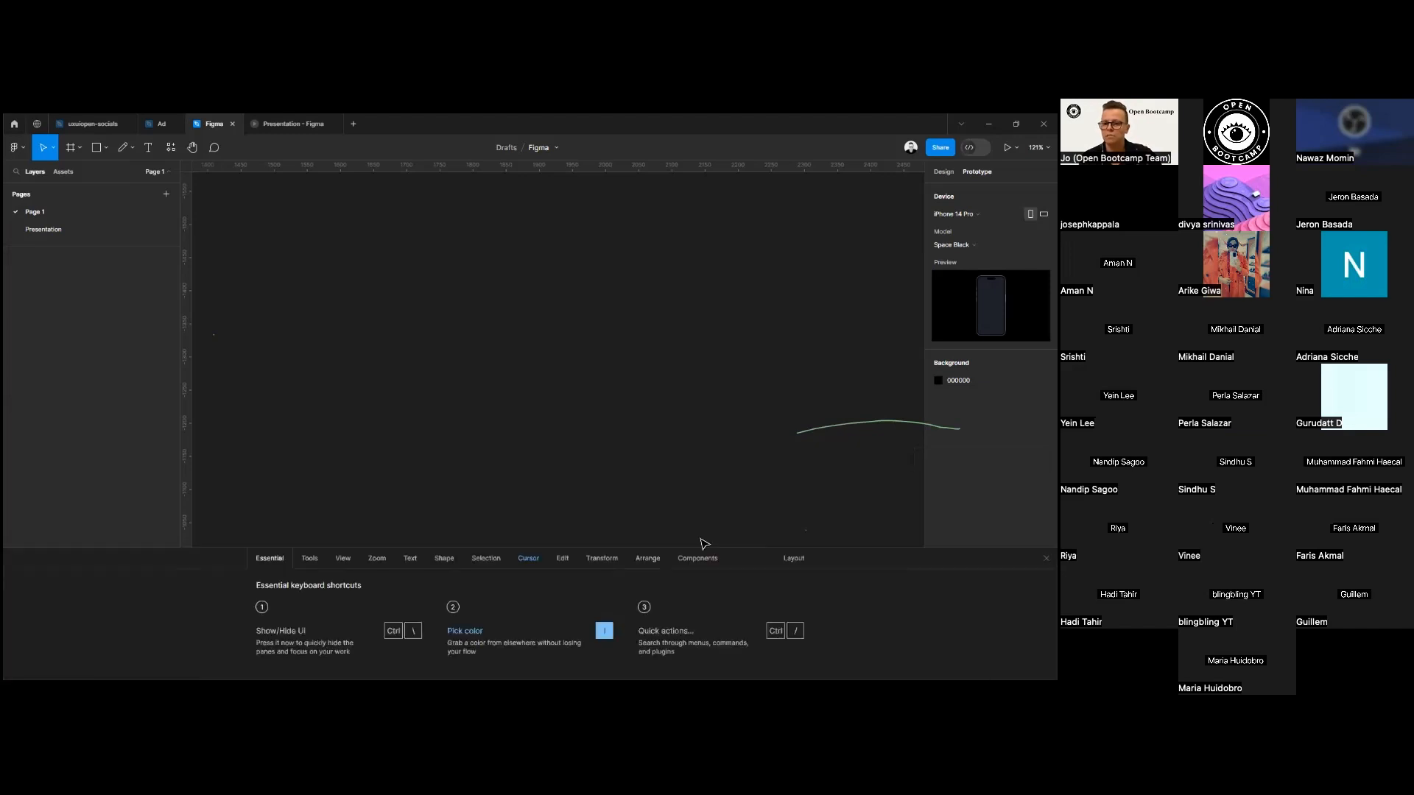
{"action": "left_click", "coordinate": [485, 561]}
{"action": "left_click", "coordinate": [410, 561]}
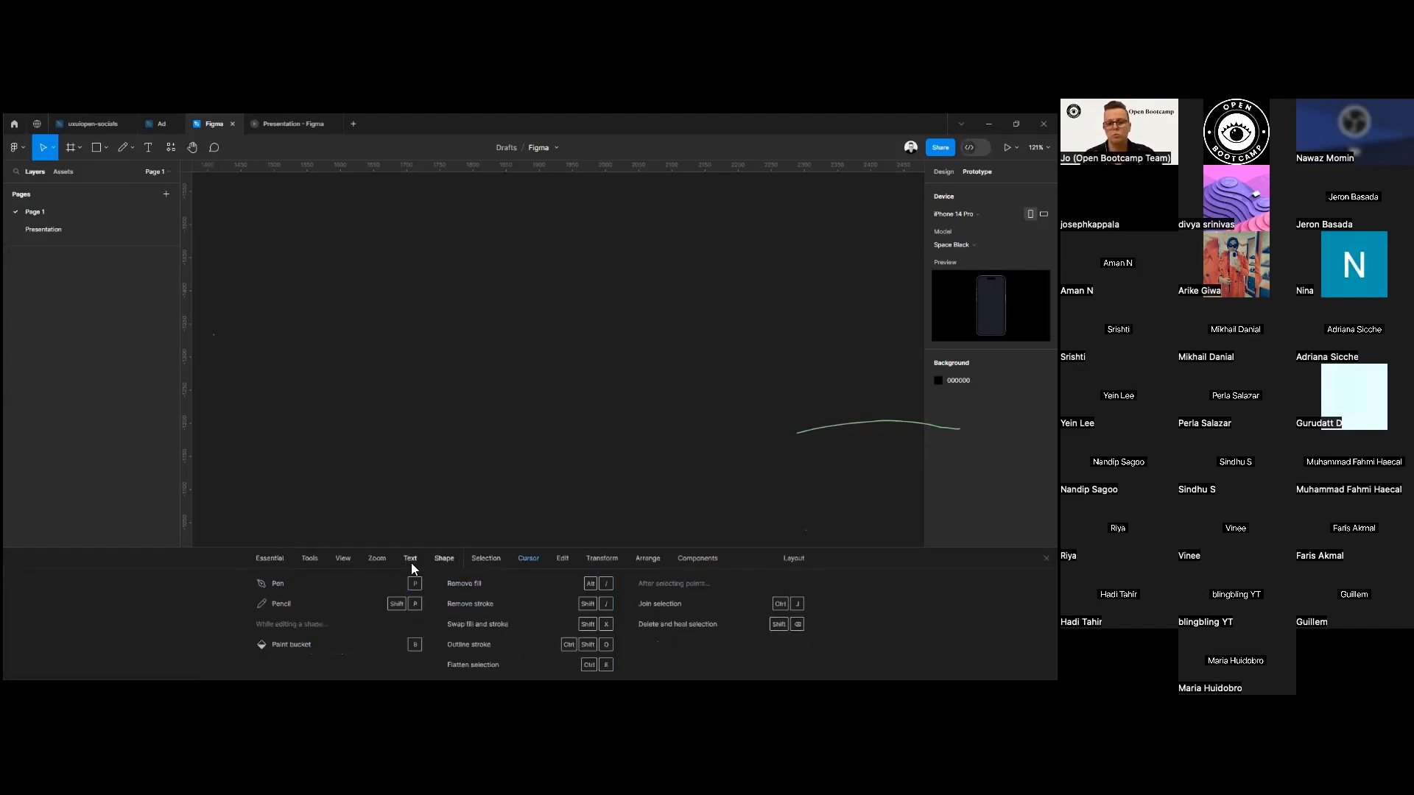
{"action": "left_click", "coordinate": [381, 561]}
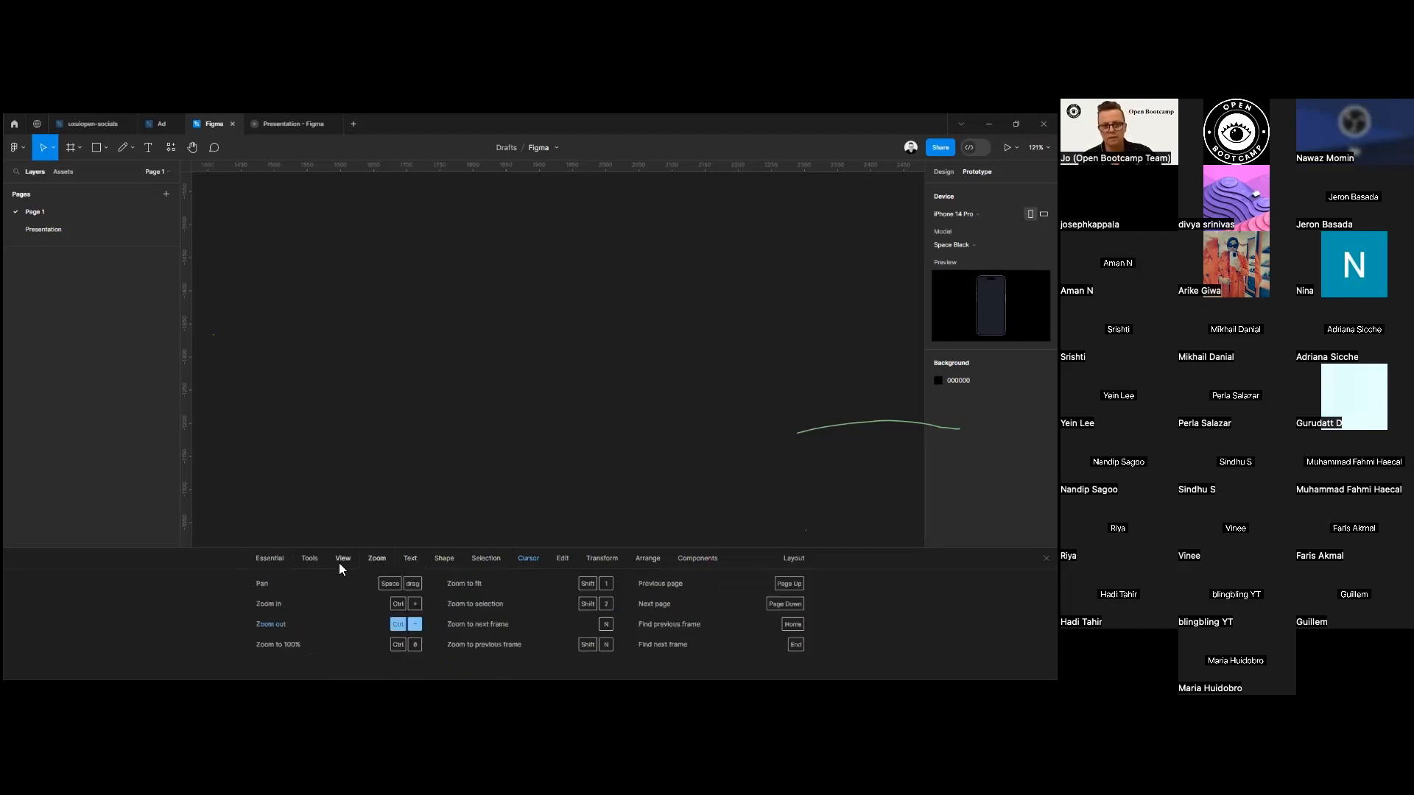
{"action": "left_click", "coordinate": [342, 560]}
{"action": "left_click", "coordinate": [1046, 559]}
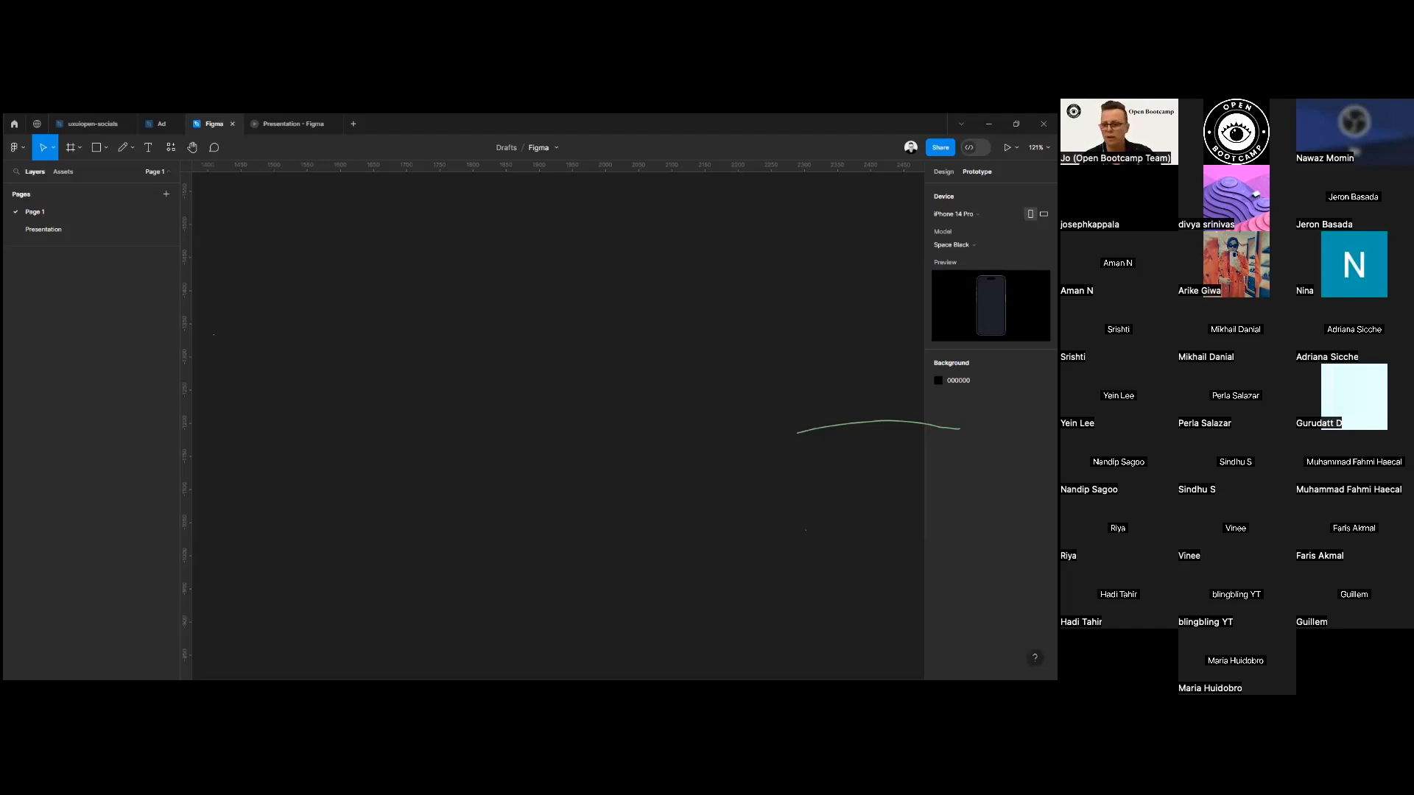
Draw a portrait frame about 325 × 404 on the empty canvas, and delete it.
{"action": "left_click", "coordinate": [52, 147]}
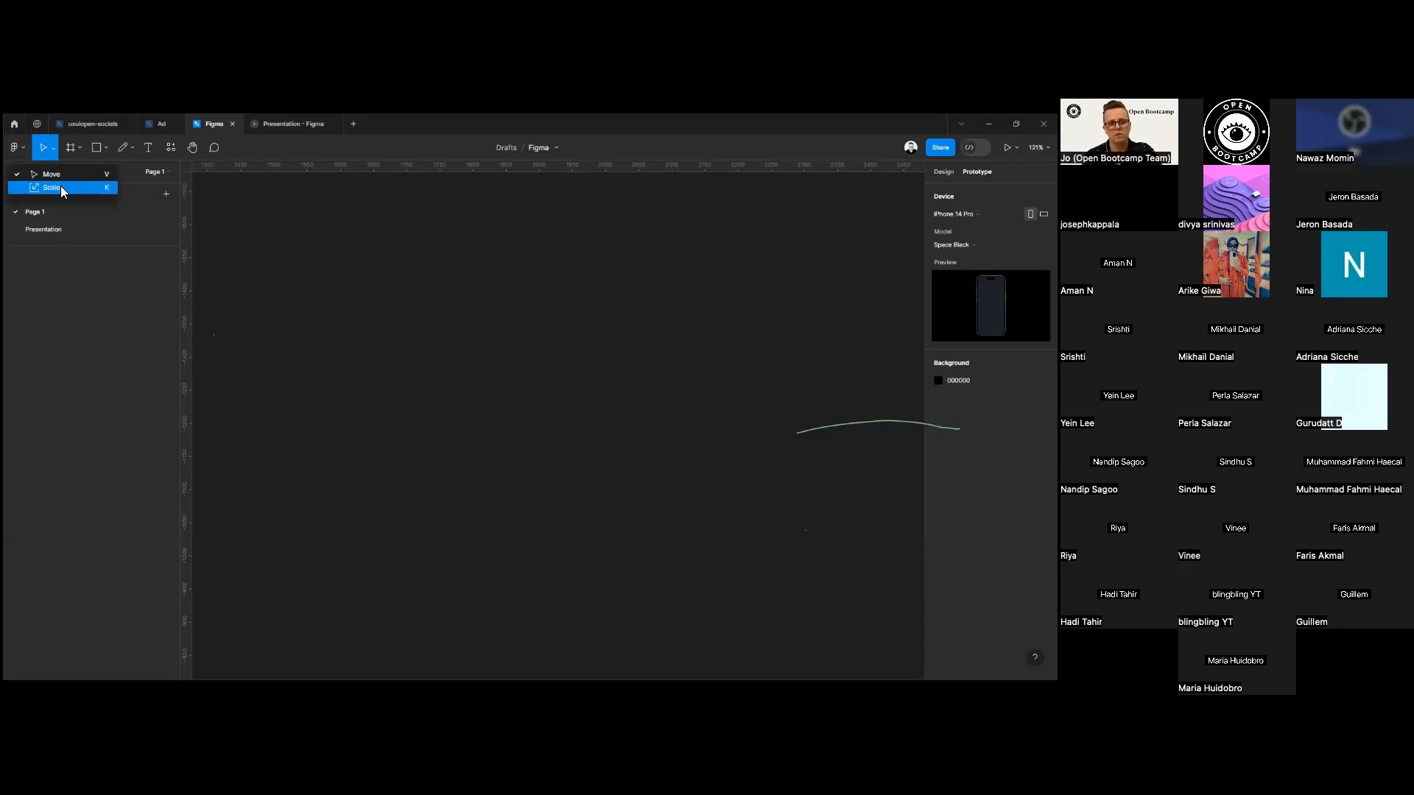
{"action": "left_click", "coordinate": [79, 148]}
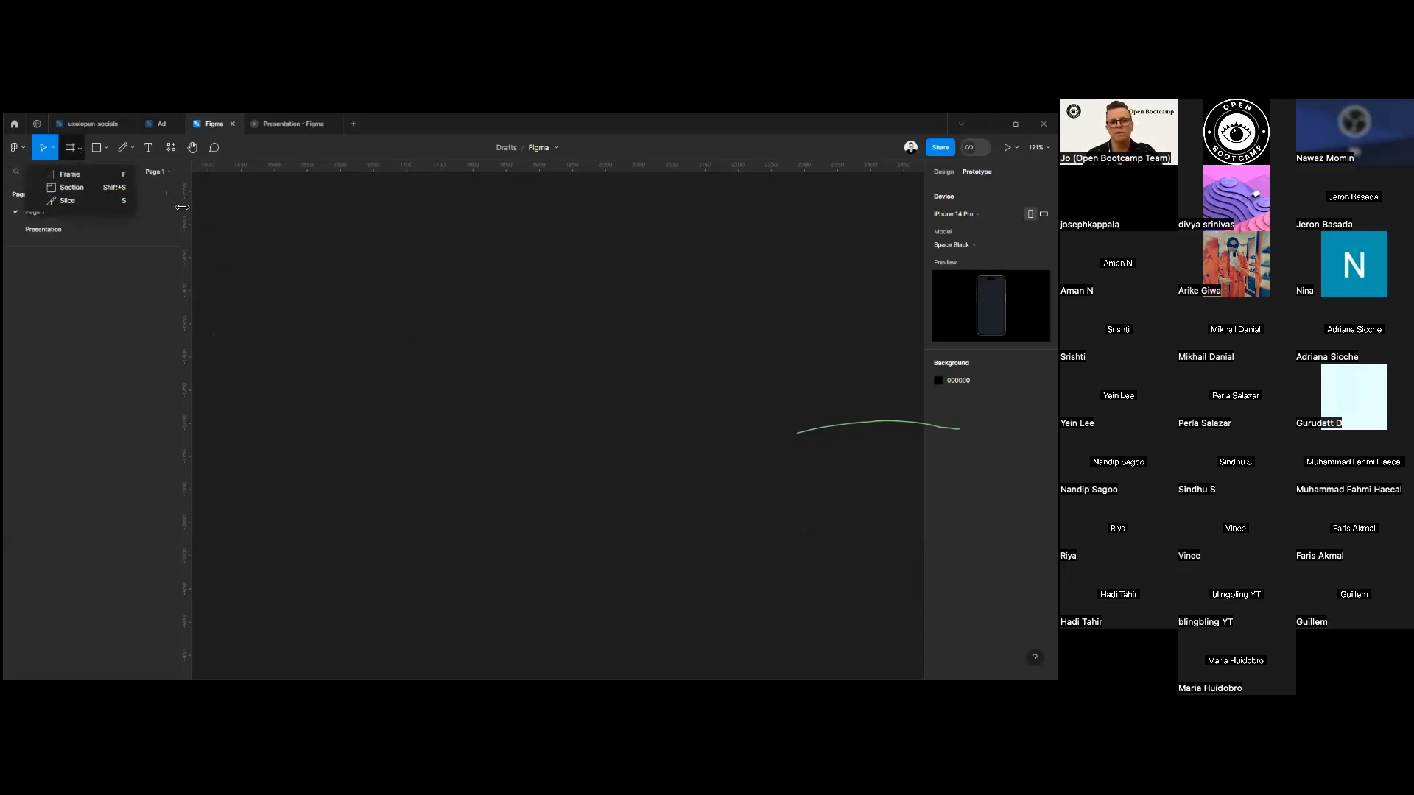
{"action": "left_click", "coordinate": [70, 175]}
{"action": "left_click_drag", "start_coordinate": [391, 274], "coordinate": [606, 543]}
{"action": "scroll", "coordinate": [403, 275], "scroll_direction": "down", "scroll_amount": 1}
{"action": "scroll", "coordinate": [403, 275], "scroll_direction": "left", "scroll_amount": 1}
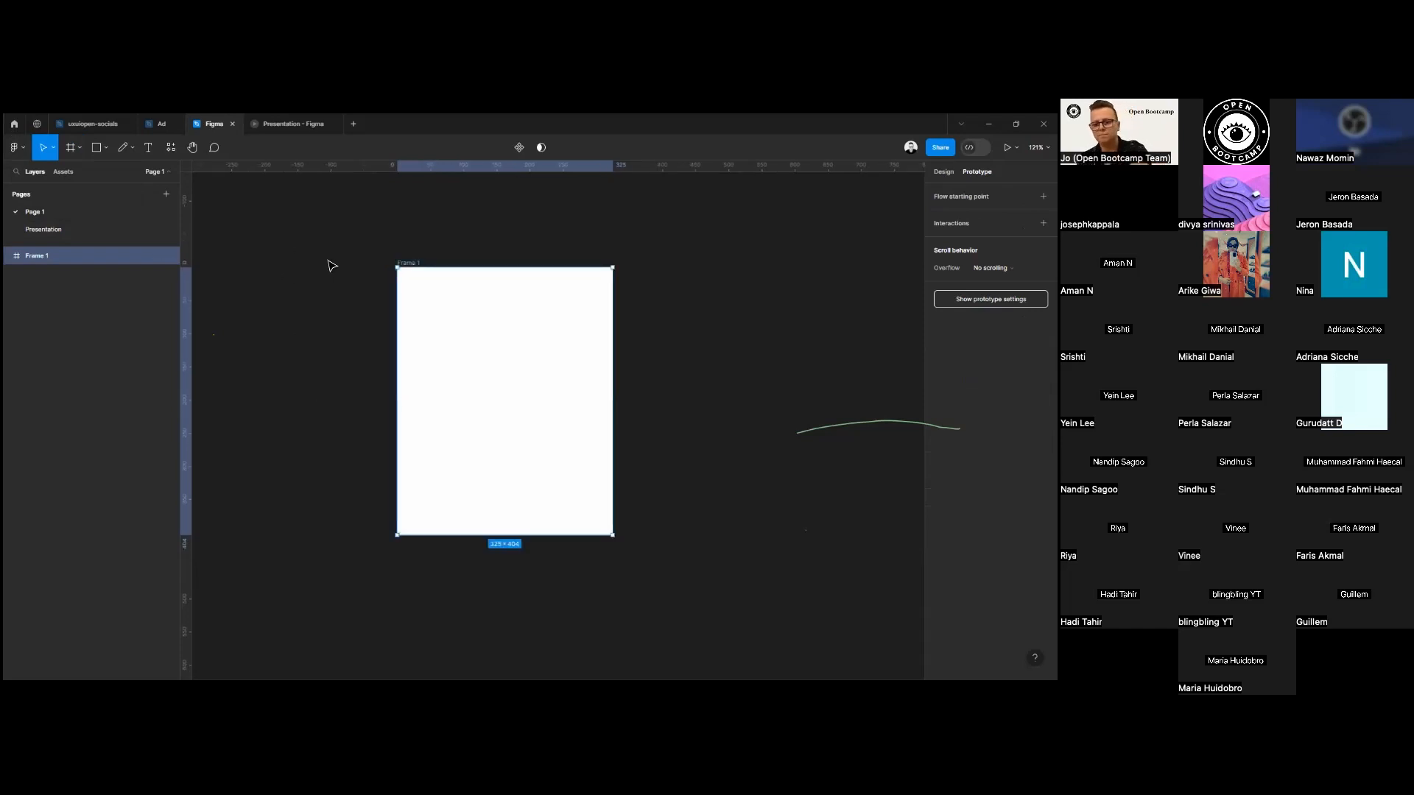
{"action": "key", "text": "Delete"}
Examine the available frame and section tools, shape tools, and pen and pencil tools.
{"action": "left_click", "coordinate": [80, 148]}
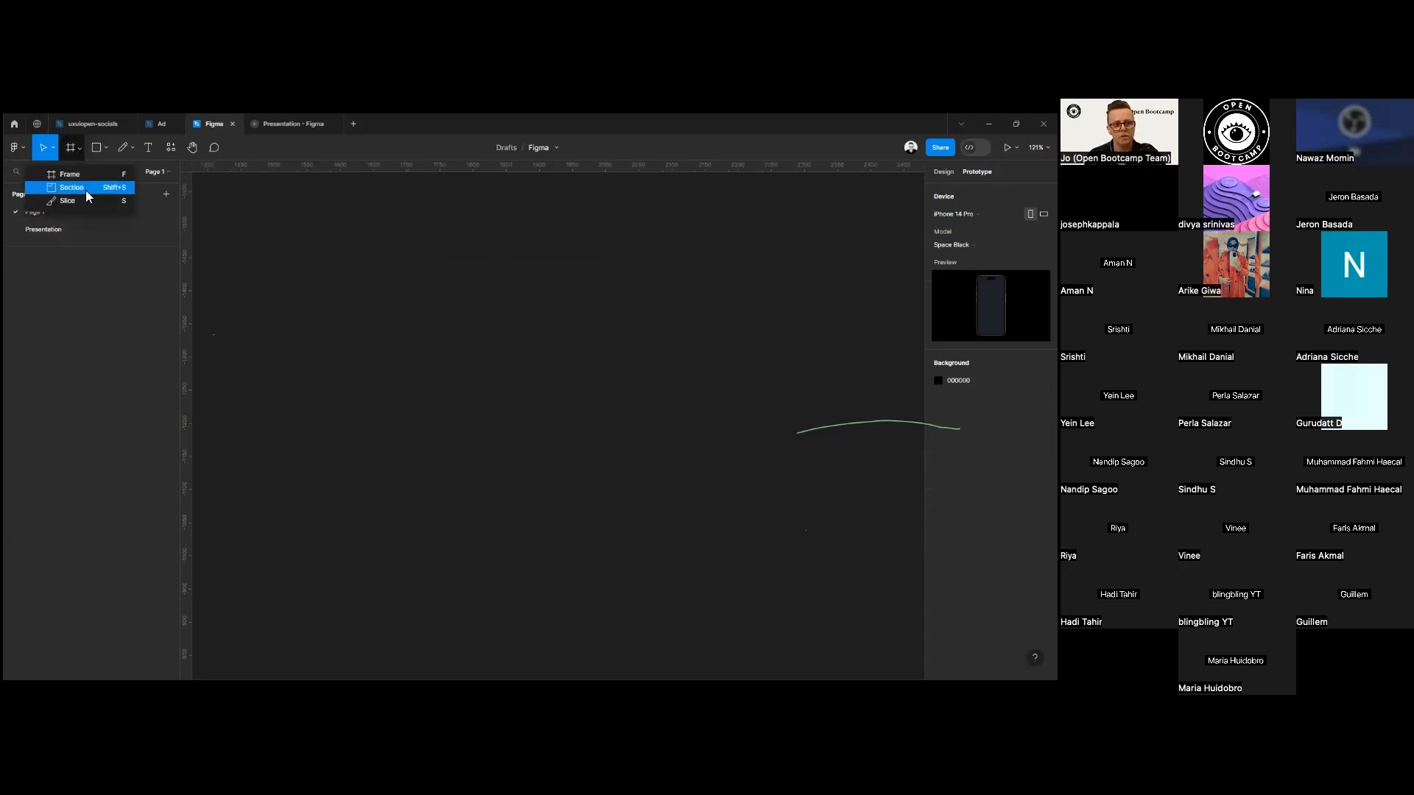
{"action": "left_click", "coordinate": [105, 149]}
{"action": "left_click", "coordinate": [106, 146]}
{"action": "left_click", "coordinate": [106, 146]}
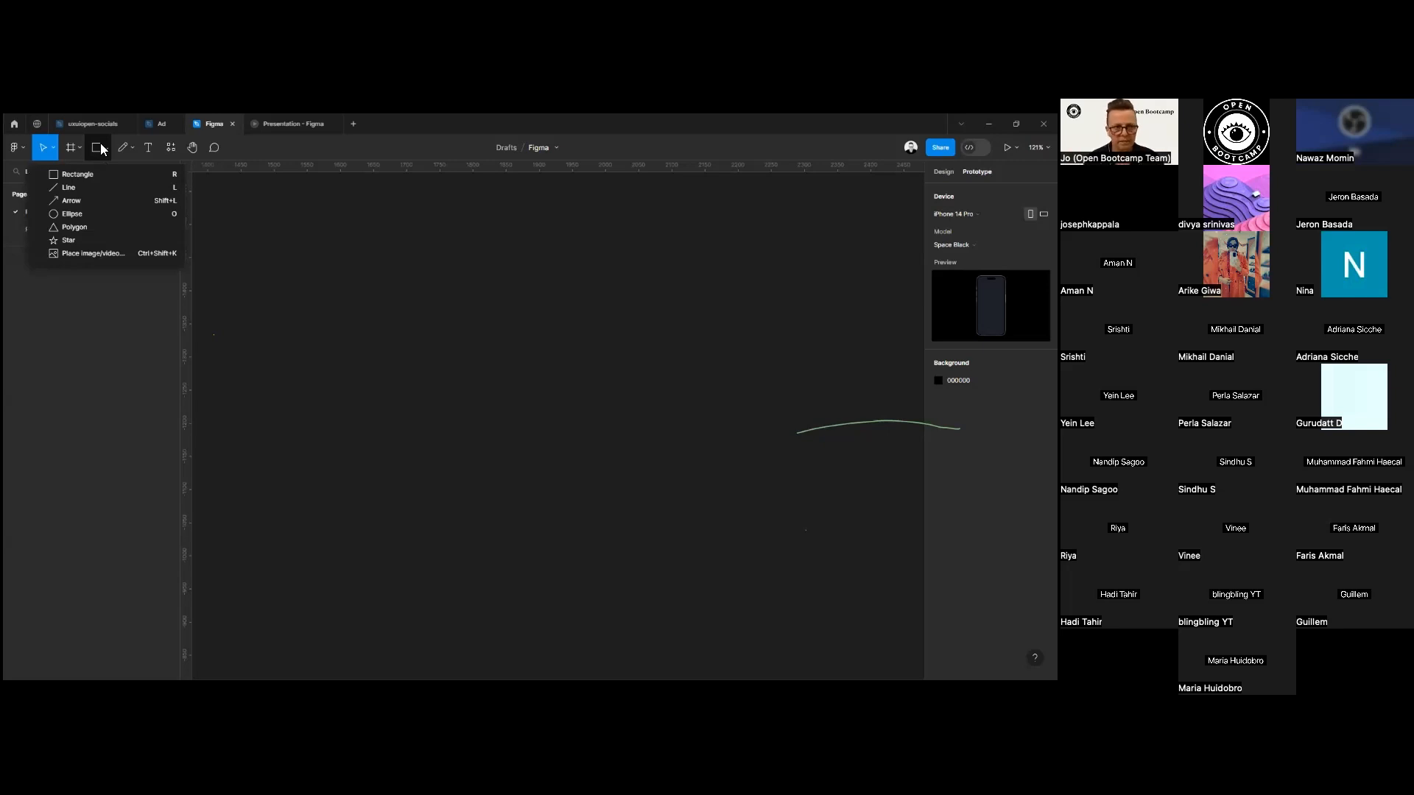
{"action": "left_click", "coordinate": [134, 147]}
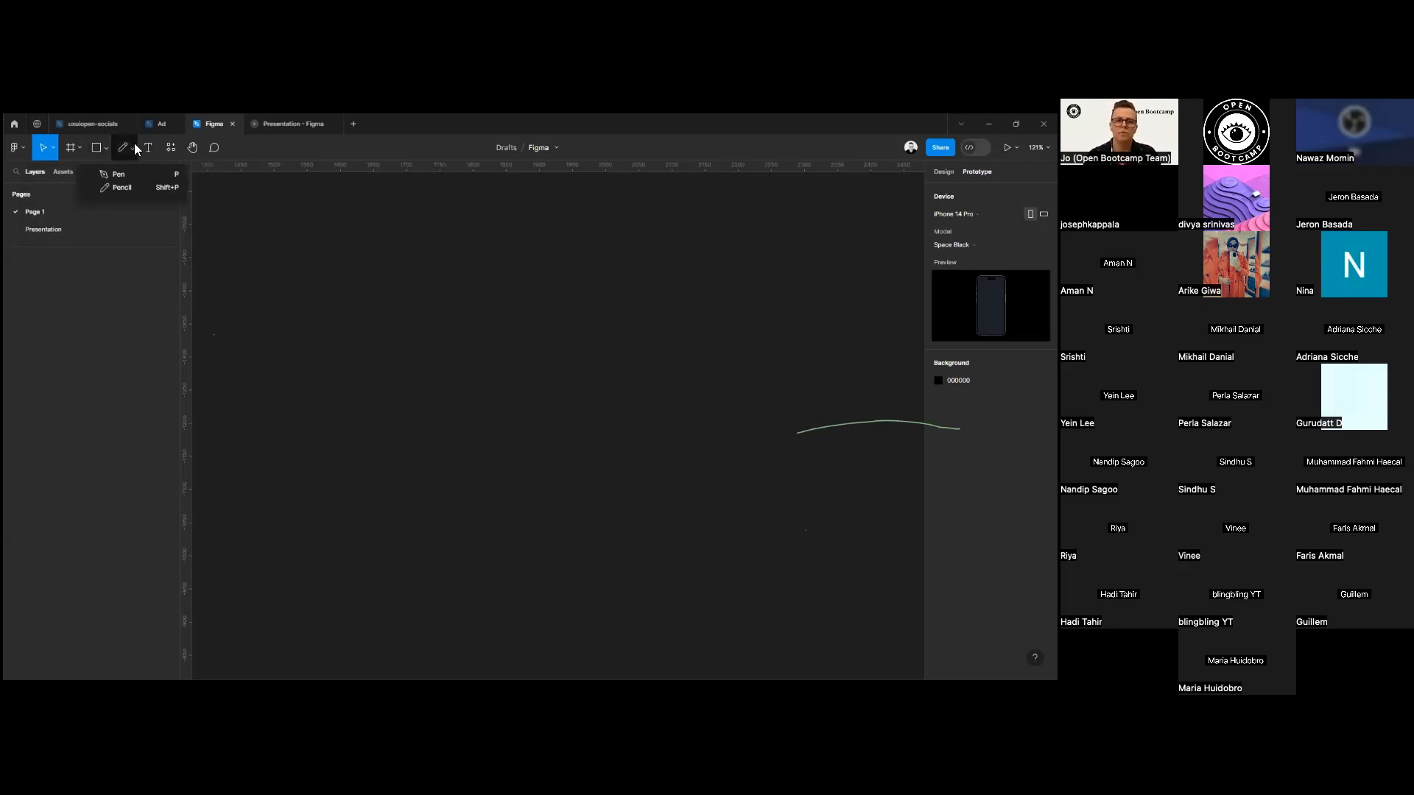
Draw a closed multi-point polygon about 276 × 225 with the Pen tool, curving its upper edge, and delete it.
{"action": "left_click", "coordinate": [124, 164]}
{"action": "left_click", "coordinate": [123, 155]}
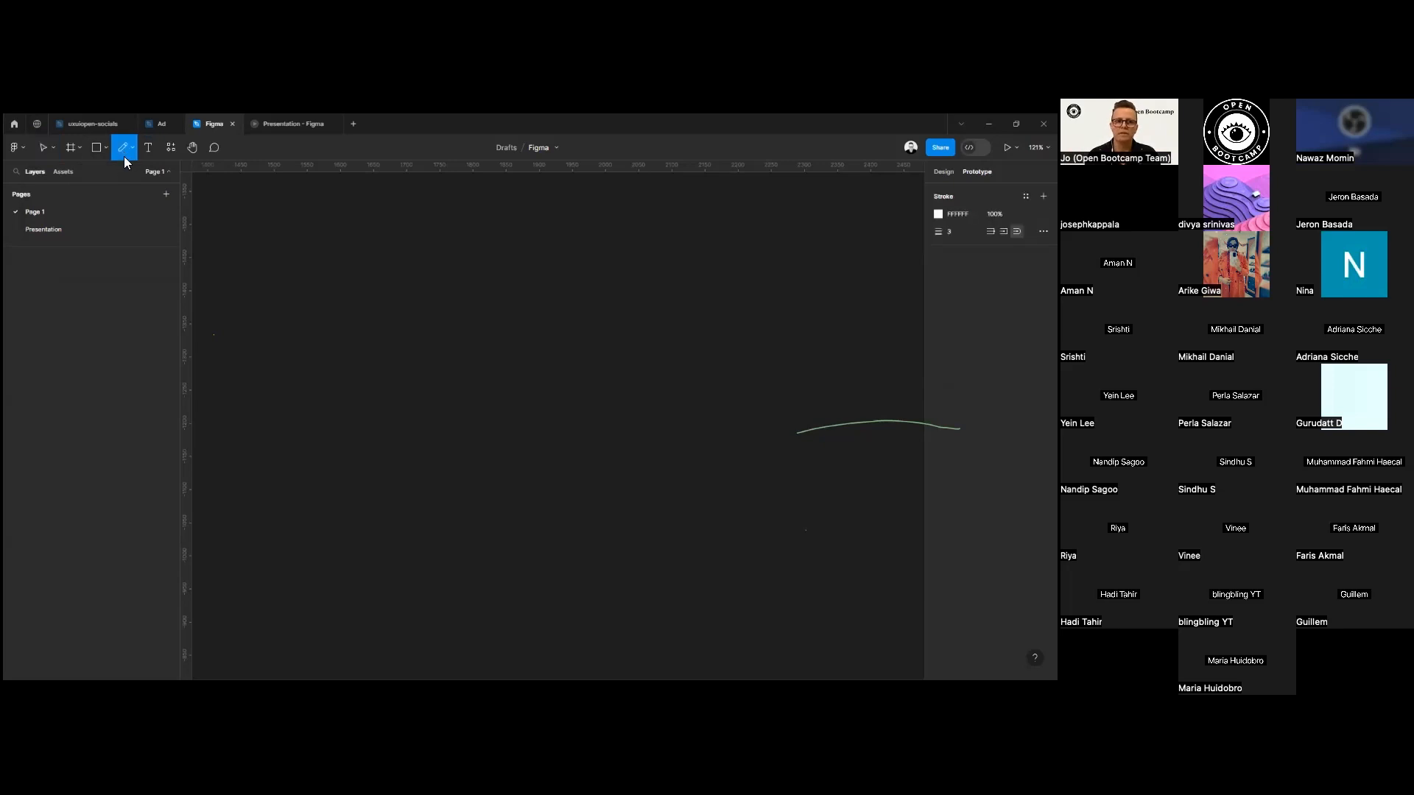
{"action": "left_click", "coordinate": [126, 148]}
{"action": "left_click", "coordinate": [124, 168]}
{"action": "left_click", "coordinate": [381, 437]}
{"action": "left_click", "coordinate": [387, 378]}
{"action": "key", "text": "ctrl+z"}
{"action": "left_click", "coordinate": [448, 369]}
{"action": "left_click", "coordinate": [521, 373]}
{"action": "left_click", "coordinate": [572, 427]}
{"action": "left_click", "coordinate": [572, 472]}
{"action": "left_click_drag", "start_coordinate": [522, 501], "coordinate": [476, 523]}
{"action": "left_click", "coordinate": [466, 515]}
{"action": "left_click", "coordinate": [431, 489]}
{"action": "left_click", "coordinate": [388, 442]}
{"action": "left_click_drag", "start_coordinate": [398, 397], "coordinate": [409, 351]}
{"action": "left_click", "coordinate": [448, 369]}
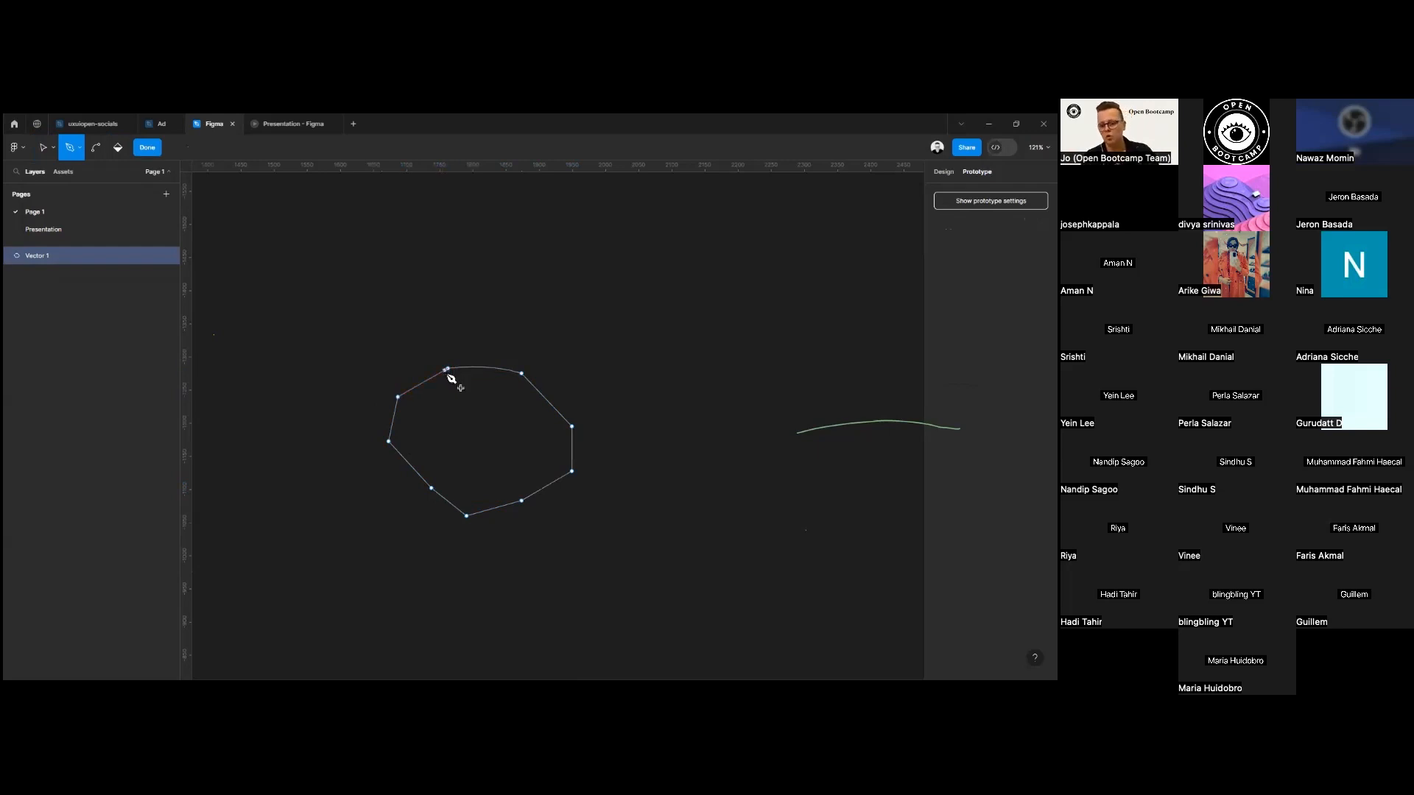
{"action": "key", "text": "Escape"}
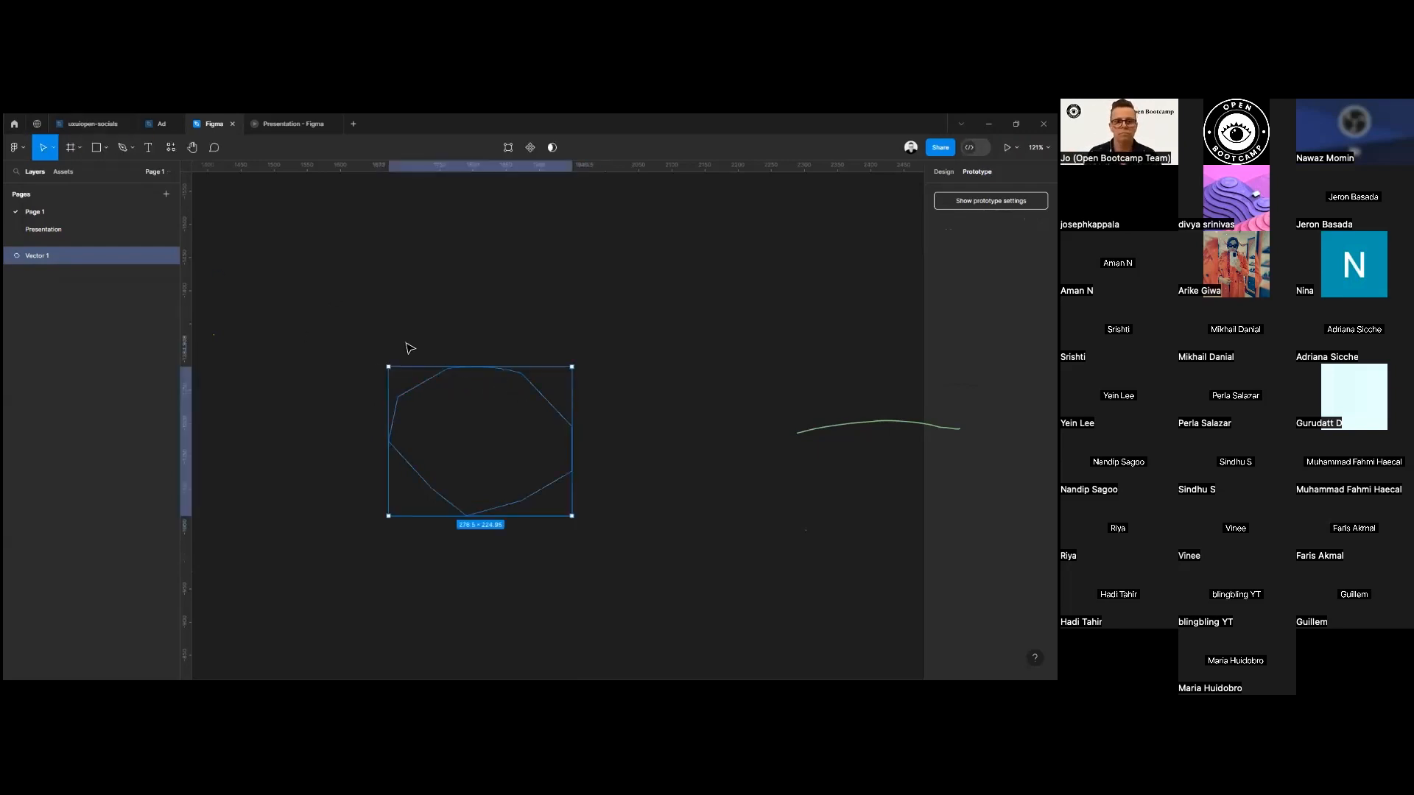
{"action": "key", "text": "Delete"}
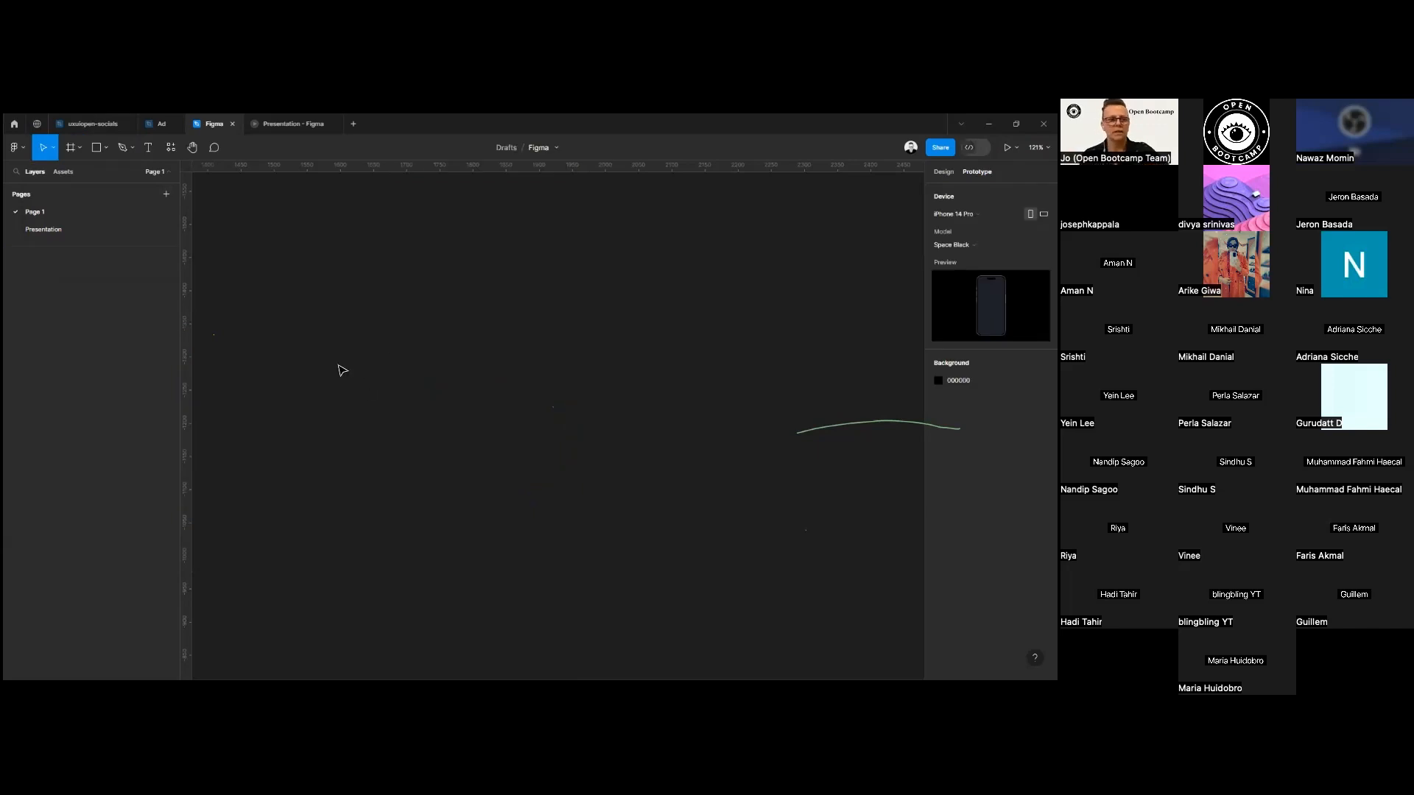
Sketch two separate freehand squiggles on opposite sides of the canvas with the Pencil tool.
{"action": "left_click", "coordinate": [105, 148]}
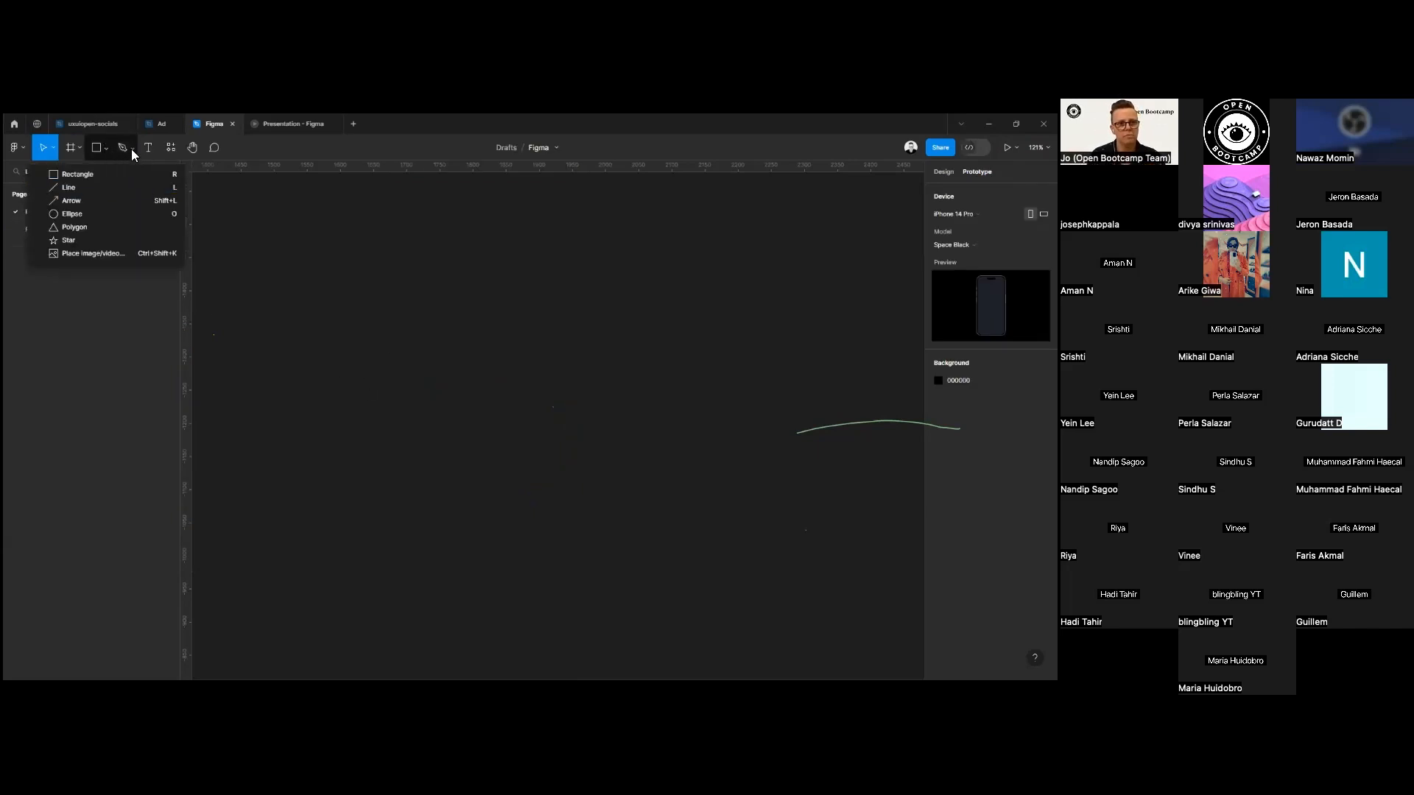
{"action": "left_click", "coordinate": [132, 148]}
{"action": "left_click", "coordinate": [130, 187]}
{"action": "left_click_drag", "start_coordinate": [307, 357], "coordinate": [308, 373]}
{"action": "left_click_drag", "start_coordinate": [320, 320], "coordinate": [467, 361]}
{"action": "mouse_move", "coordinate": [799, 396]}
{"action": "left_mouse_down"}
{"action": "mouse_move", "coordinate": [817, 428]}
{"action": "mouse_move", "coordinate": [842, 425]}
{"action": "left_mouse_up"}
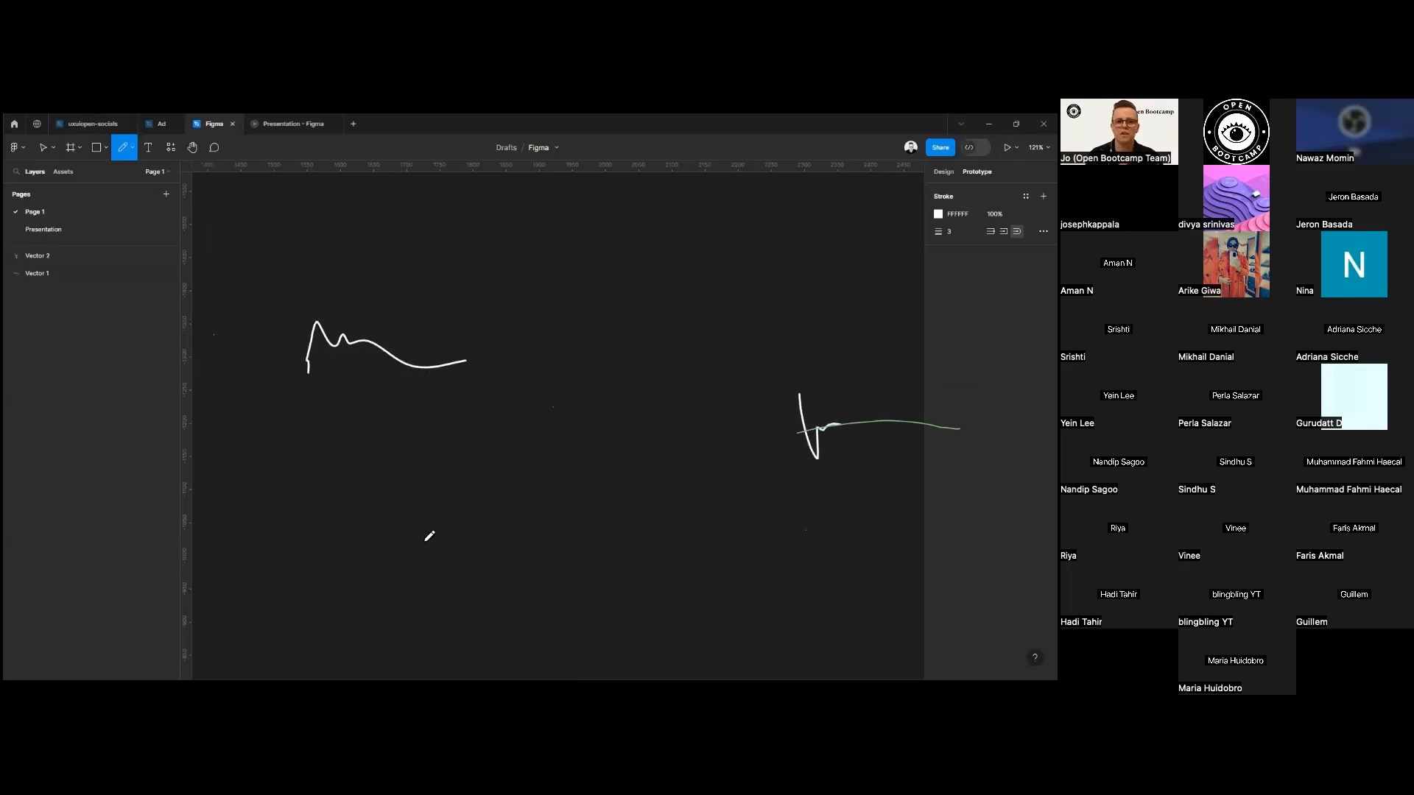
Move both pencil squiggles together slightly to the left with the Move tool, and delete them.
{"action": "left_click", "coordinate": [43, 148]}
{"action": "left_click", "coordinate": [51, 147]}
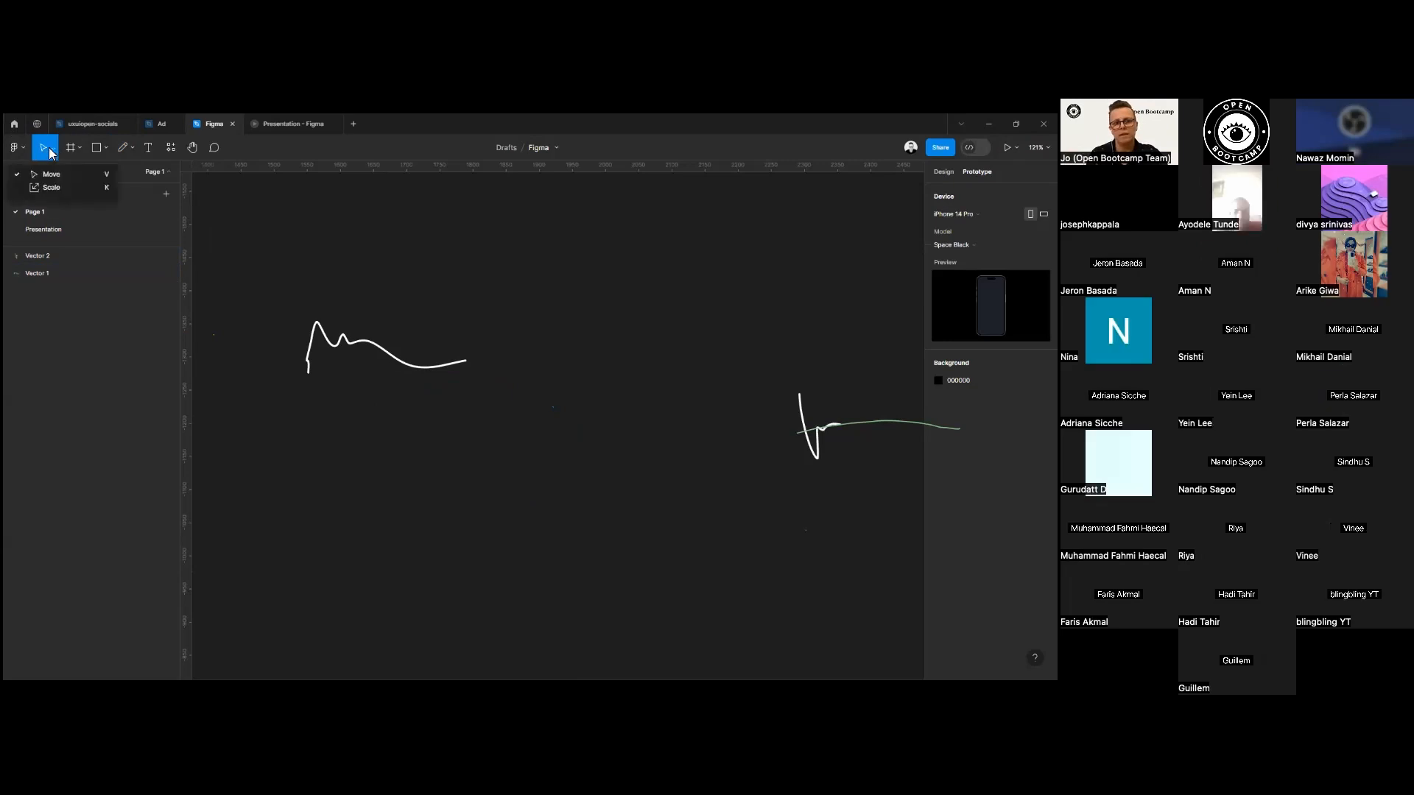
{"action": "left_click", "coordinate": [52, 174]}
{"action": "mouse_move", "coordinate": [278, 252]}
{"action": "left_mouse_down"}
{"action": "mouse_move", "coordinate": [356, 319]}
{"action": "mouse_move", "coordinate": [904, 553]}
{"action": "mouse_move", "coordinate": [950, 559]}
{"action": "left_mouse_up"}
{"action": "left_click", "coordinate": [665, 462]}
{"action": "left_click_drag", "start_coordinate": [738, 353], "coordinate": [301, 524]}
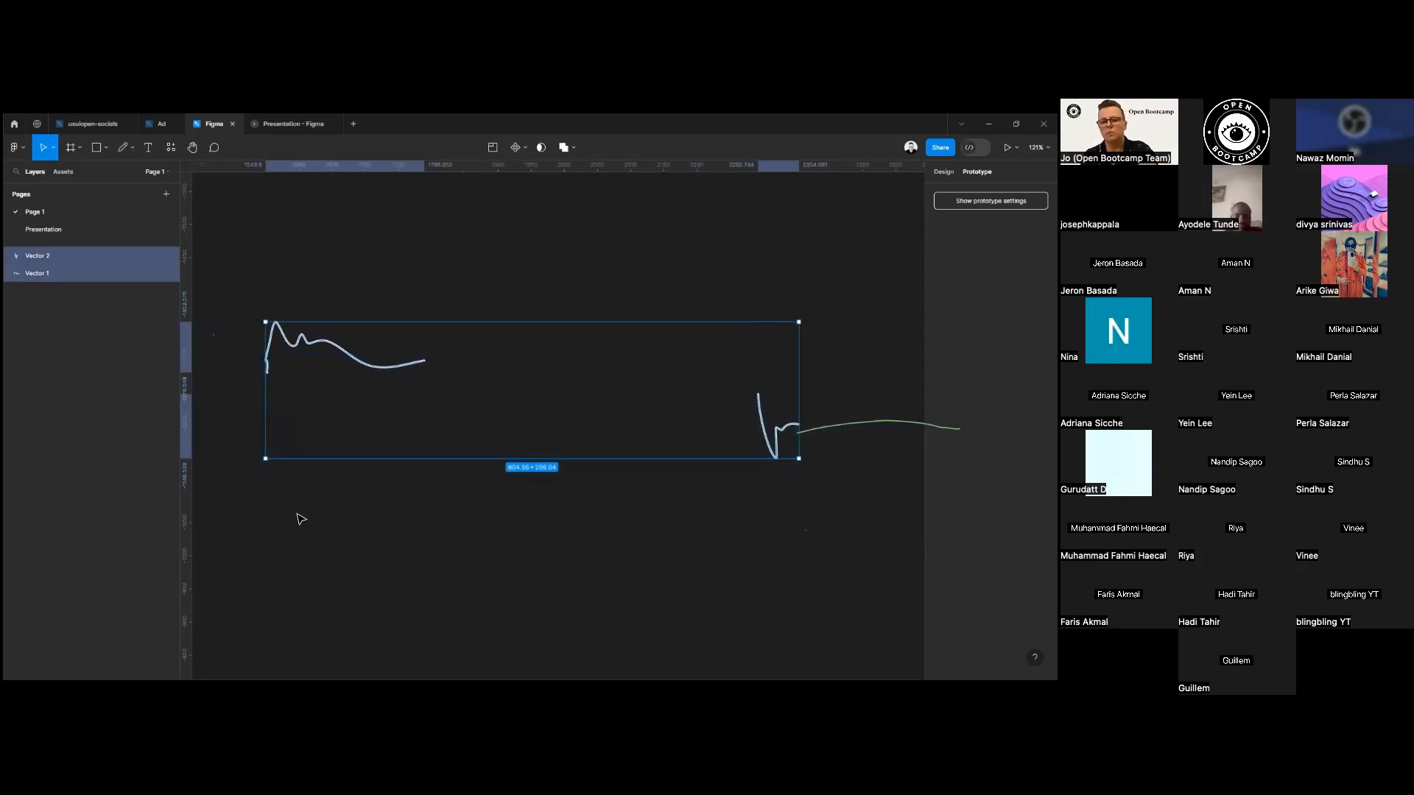
{"action": "key", "text": "Delete"}
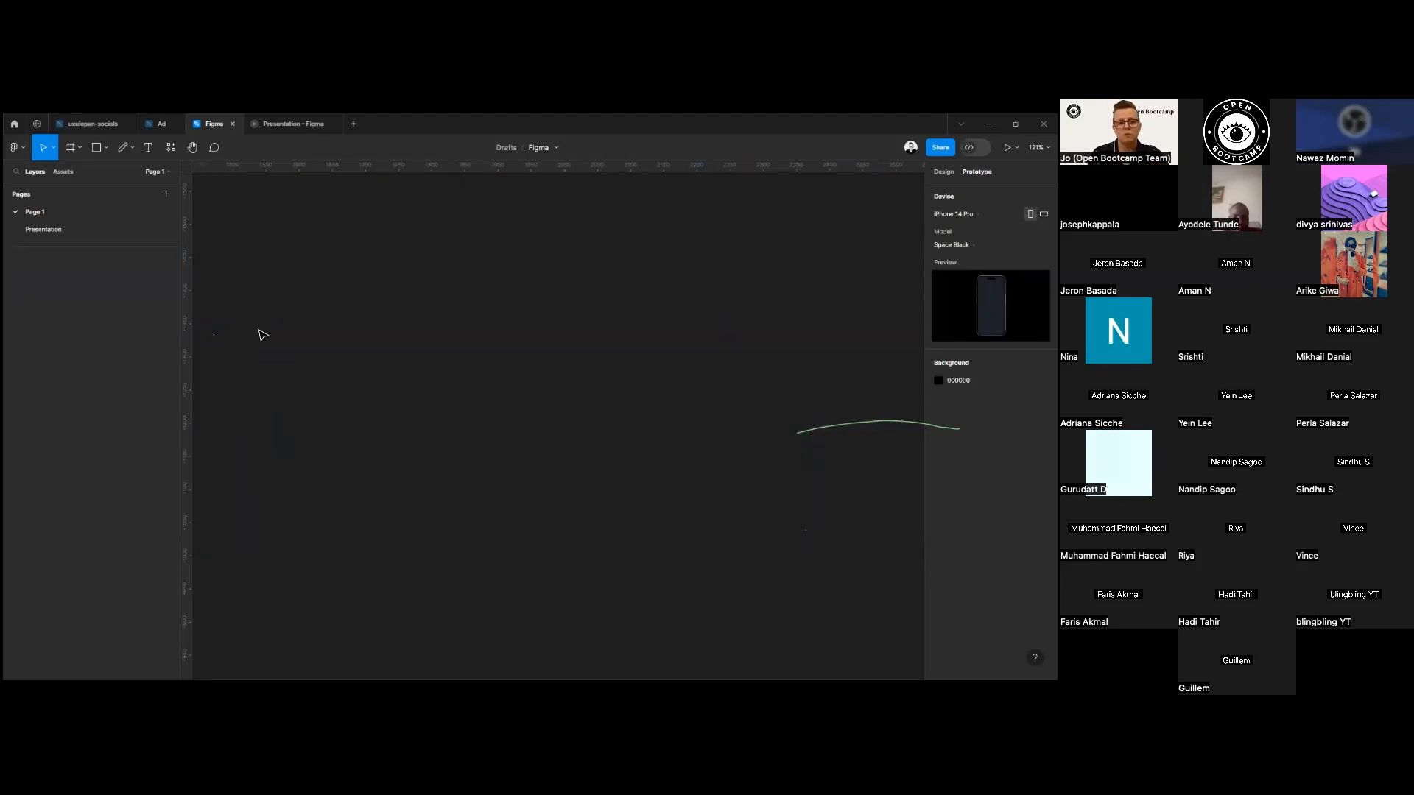
Add a text layer reading "Text" on the canvas, and delete it.
{"action": "left_click", "coordinate": [148, 147]}
{"action": "left_click", "coordinate": [371, 329]}
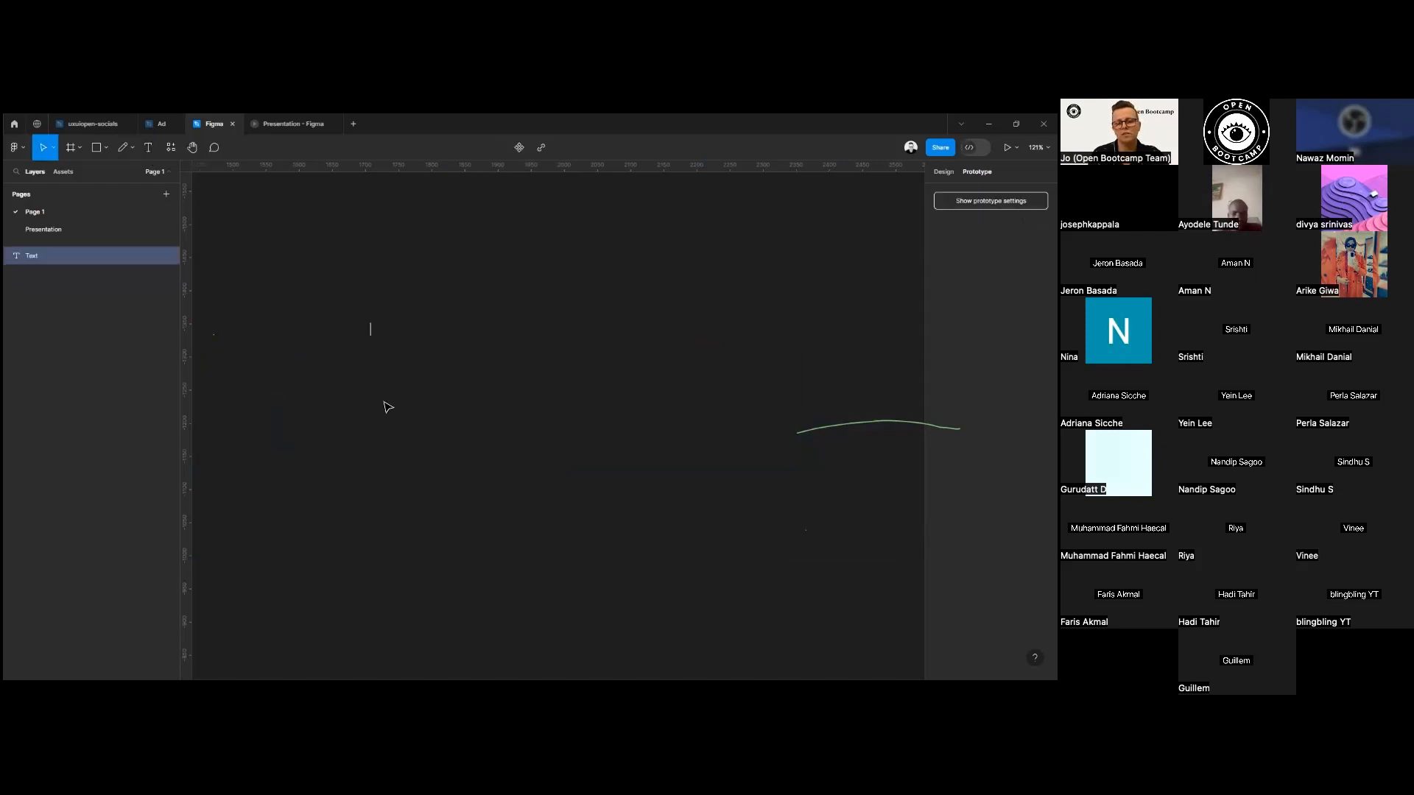
{"action": "type", "text": "x"}
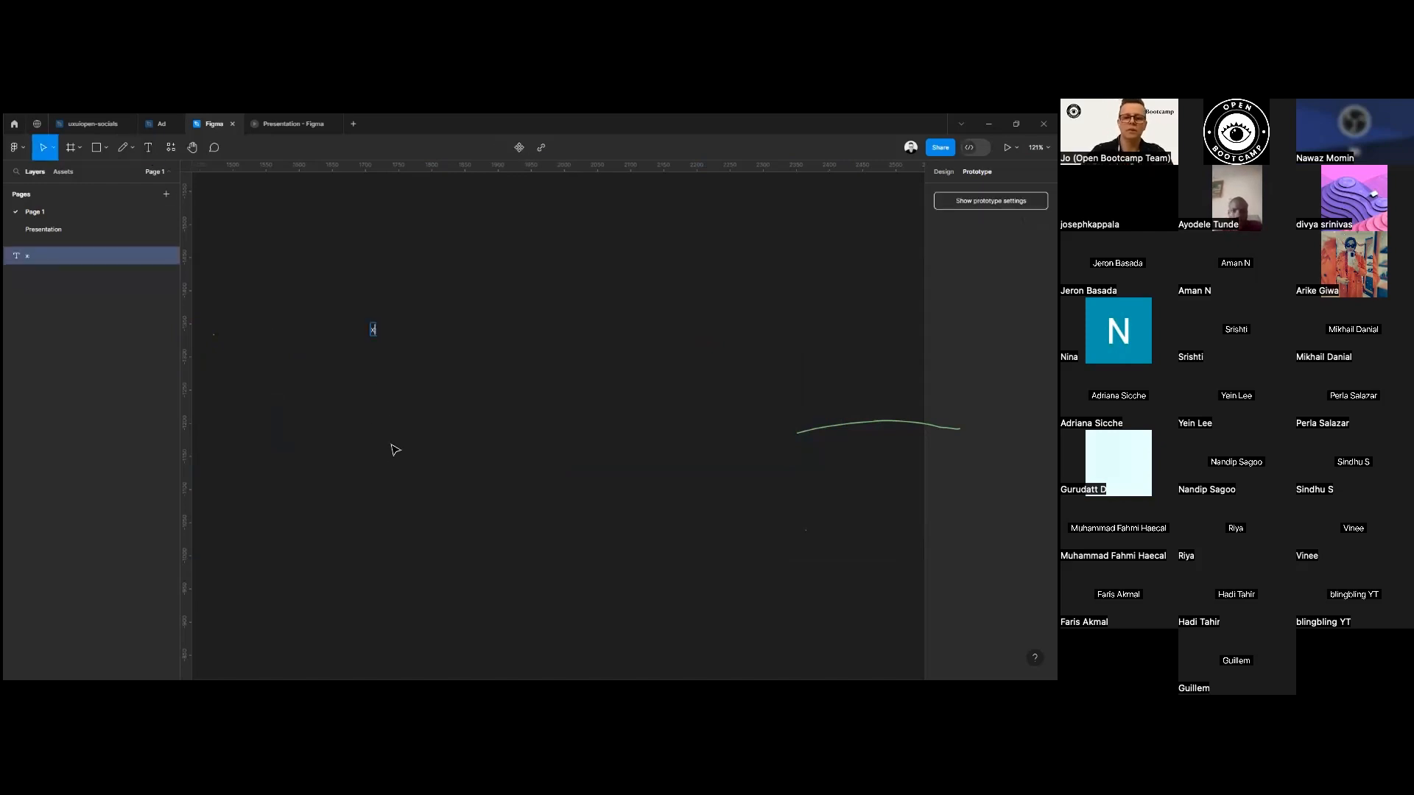
{"action": "key", "text": "BackSpace"}
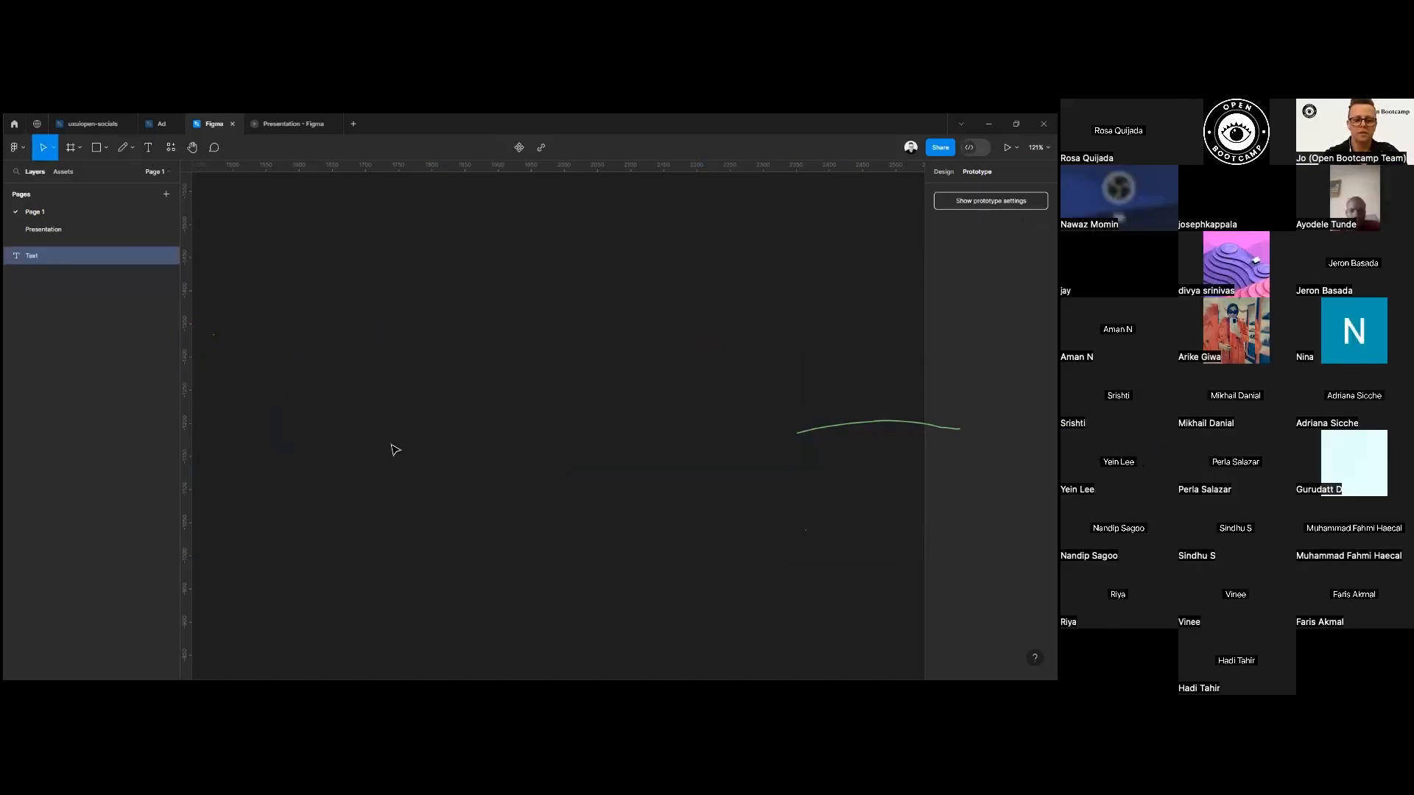
{"action": "type", "text": "Text"}
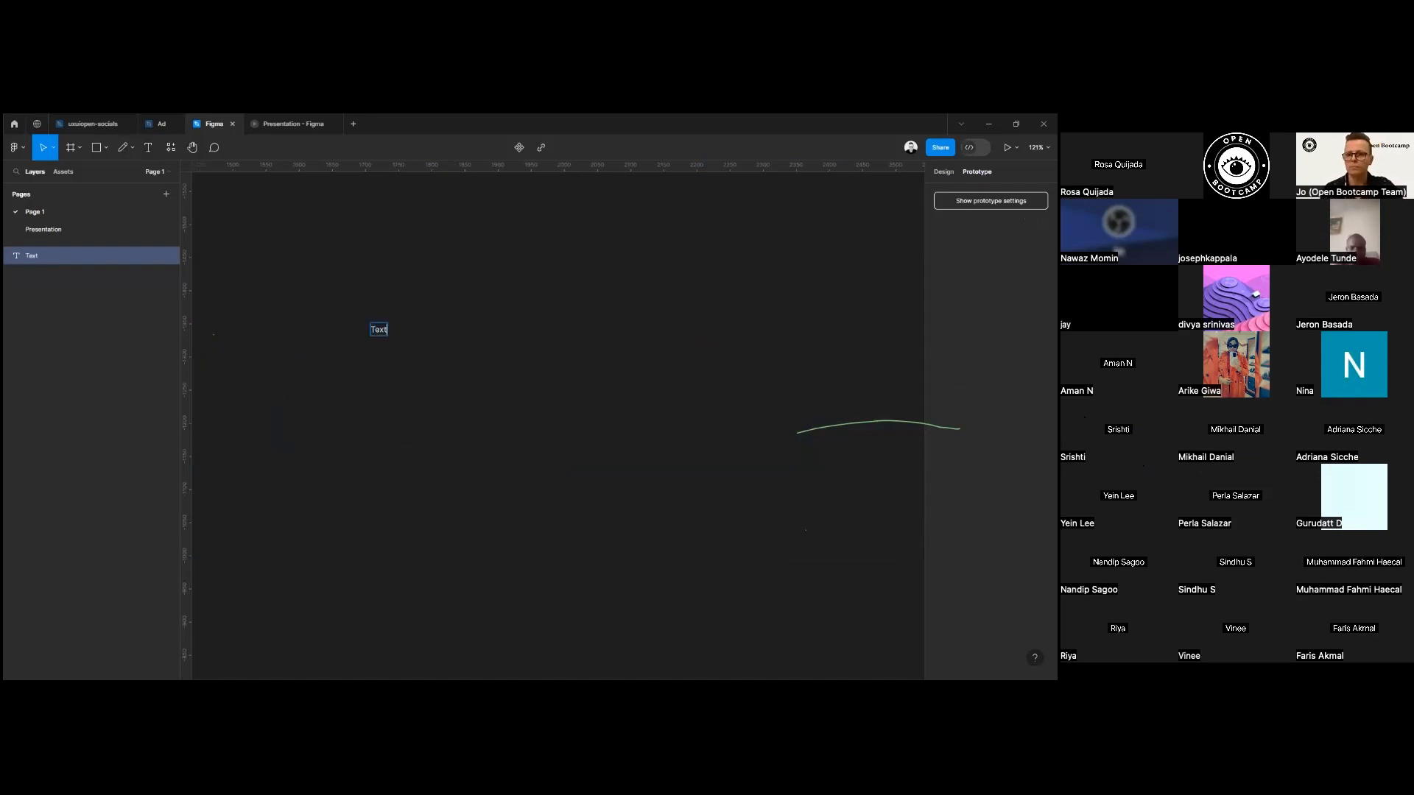
{"action": "key", "text": "Escape"}
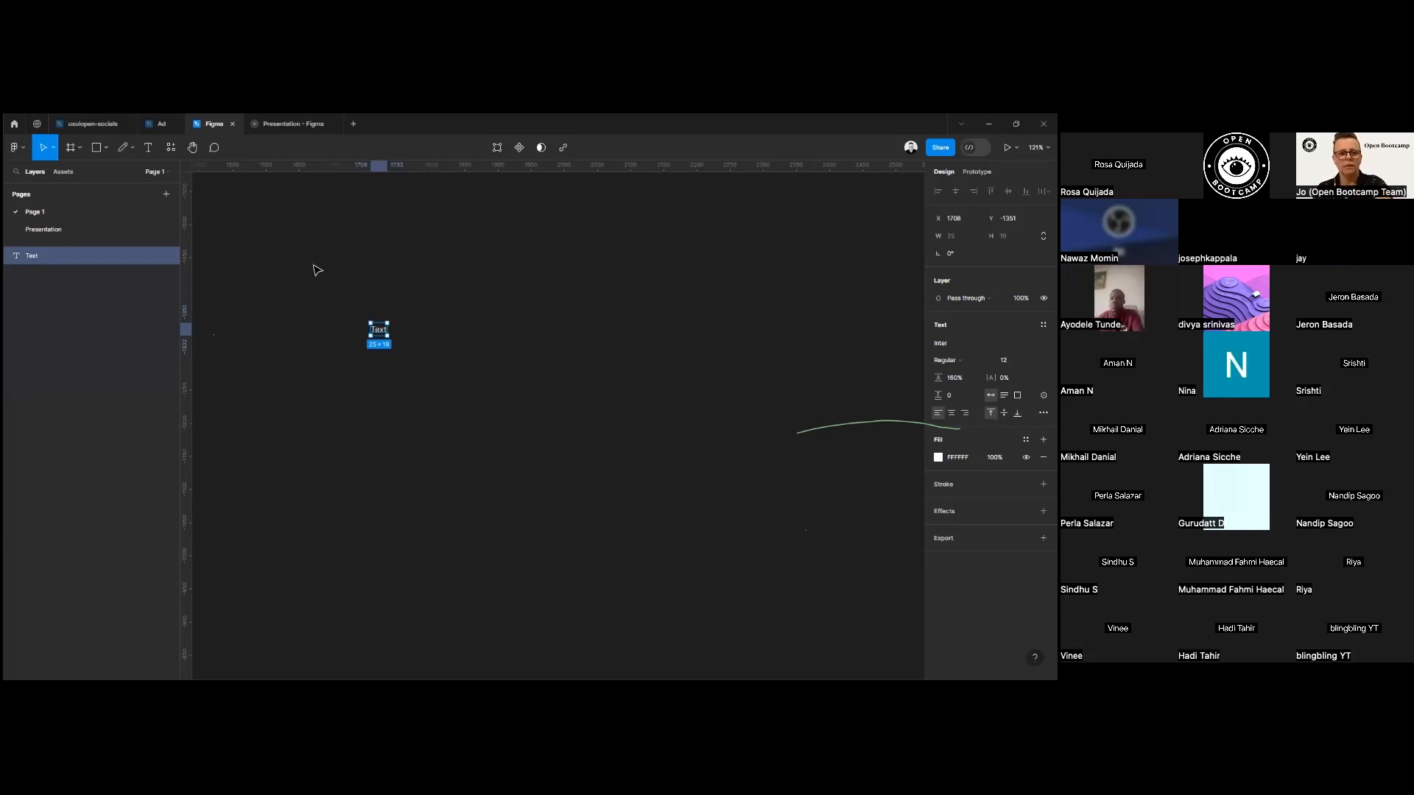
{"action": "key", "text": "Delete"}
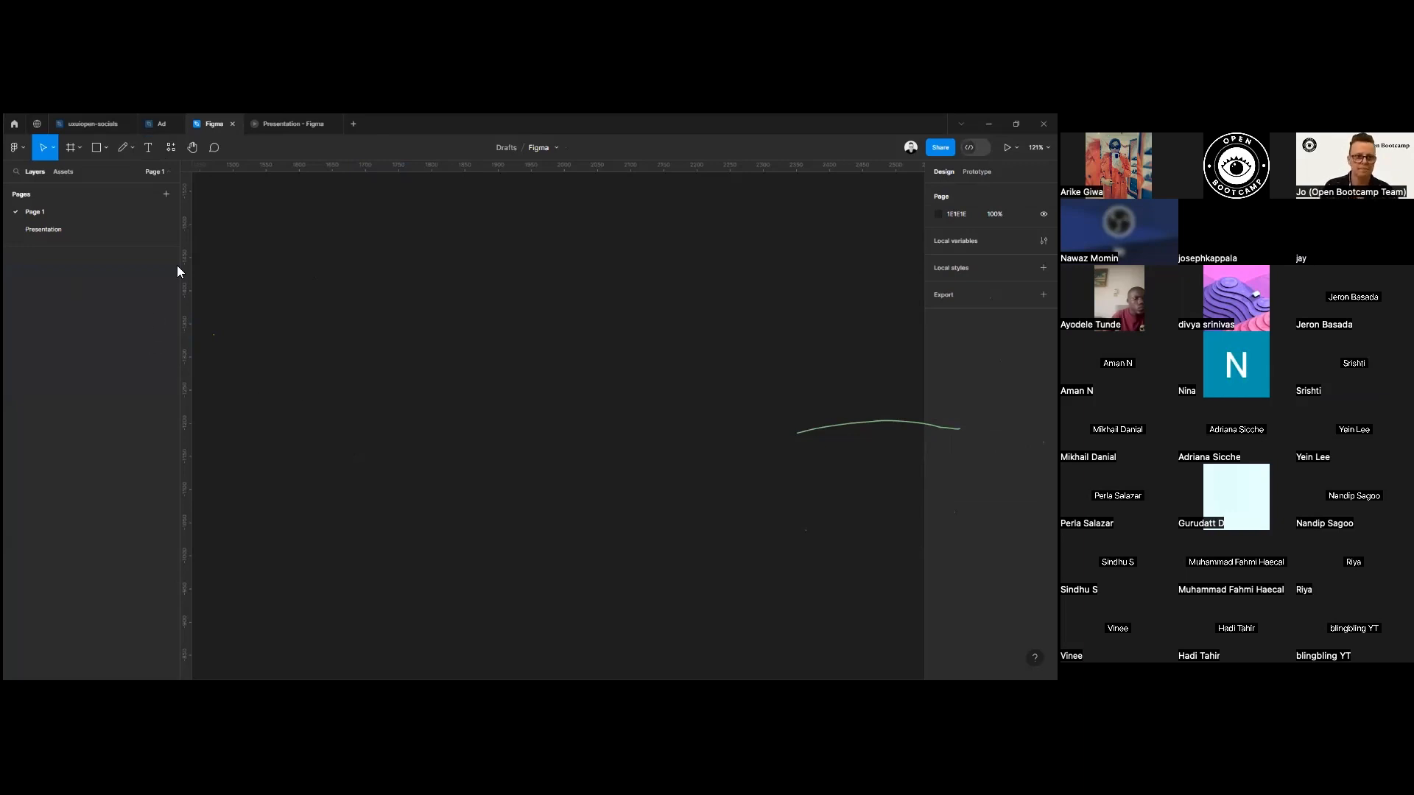
Look through the recent plugins list, and pan around the empty canvas with the Hand tool, zooming out to 53%.
{"action": "left_click", "coordinate": [174, 150]}
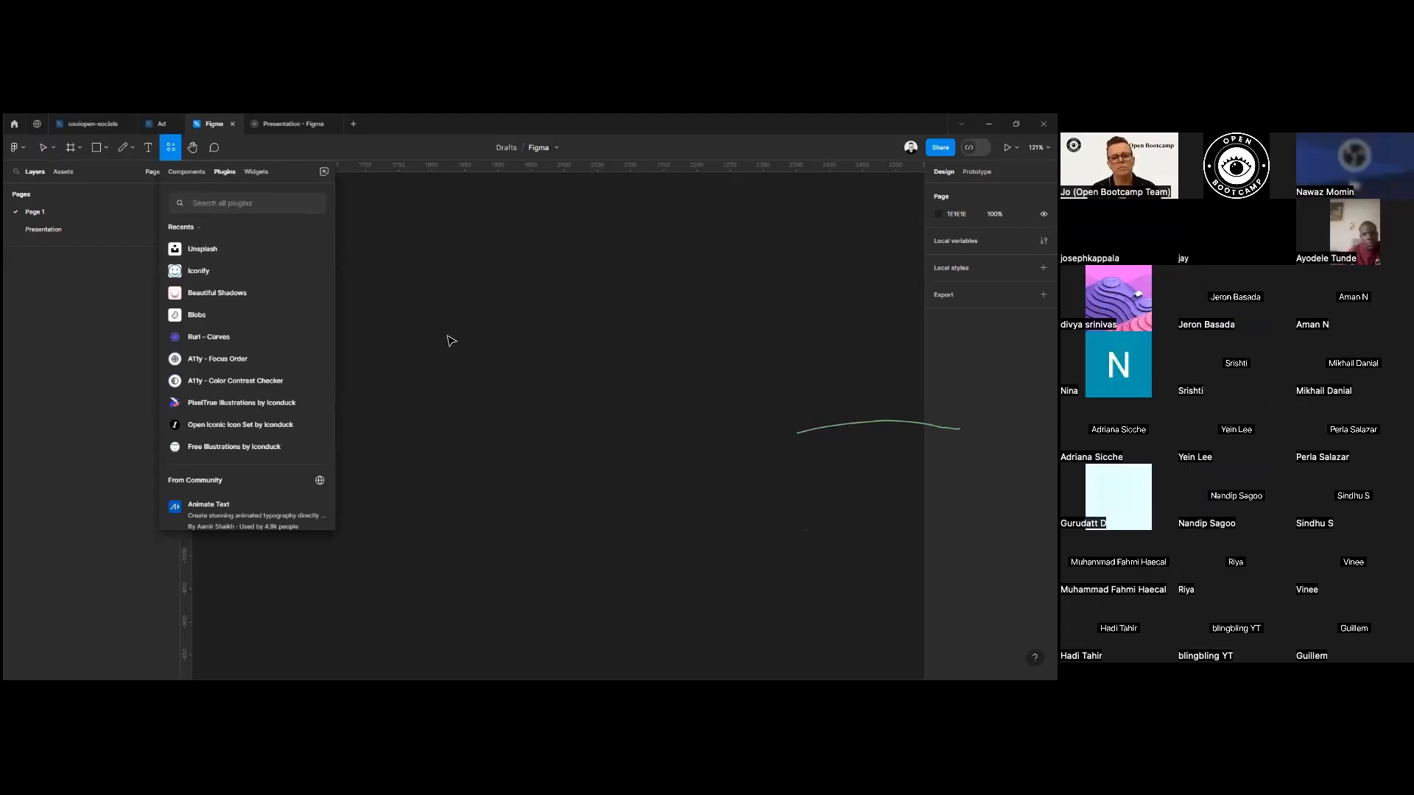
{"action": "key", "text": "Escape"}
{"action": "left_click", "coordinate": [192, 148]}
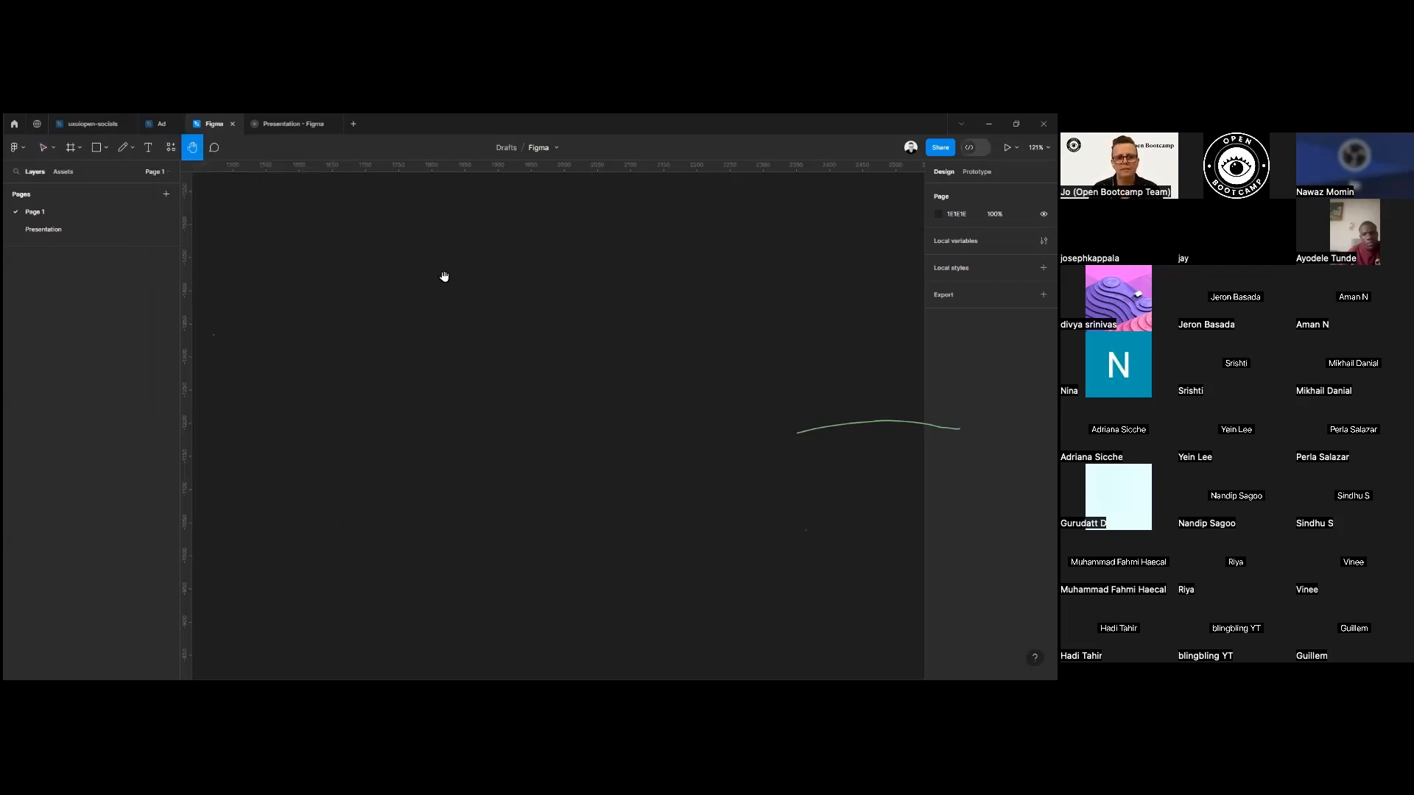
{"action": "left_click_drag", "start_coordinate": [462, 383], "coordinate": [266, 383]}
{"action": "left_click_drag", "start_coordinate": [738, 294], "coordinate": [542, 450]}
{"action": "scroll", "coordinate": [546, 439], "scroll_direction": "down", "scroll_amount": 3}
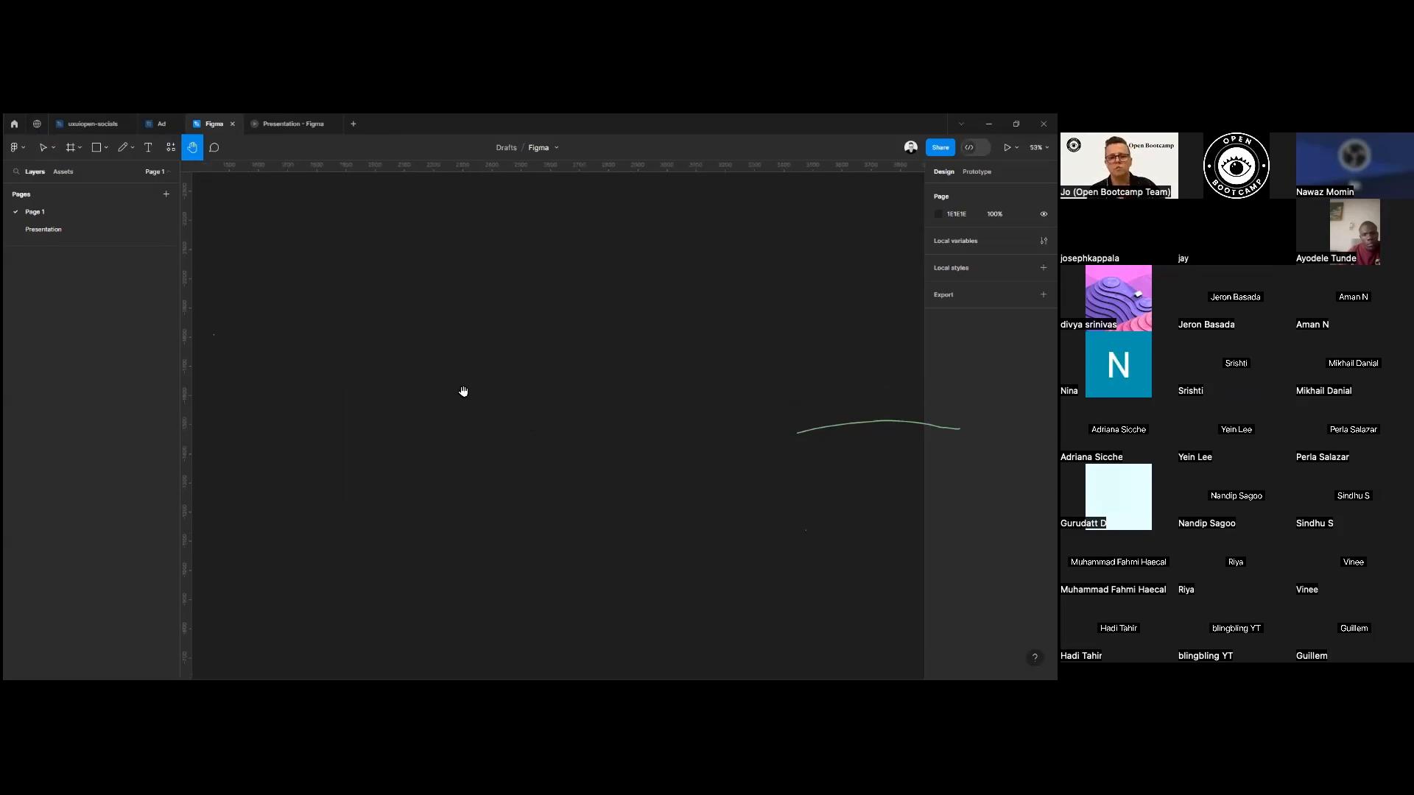
Start a comment on the empty canvas with the Comment tool, and discard it unwritten.
{"action": "left_click", "coordinate": [213, 148]}
{"action": "left_click", "coordinate": [453, 328]}
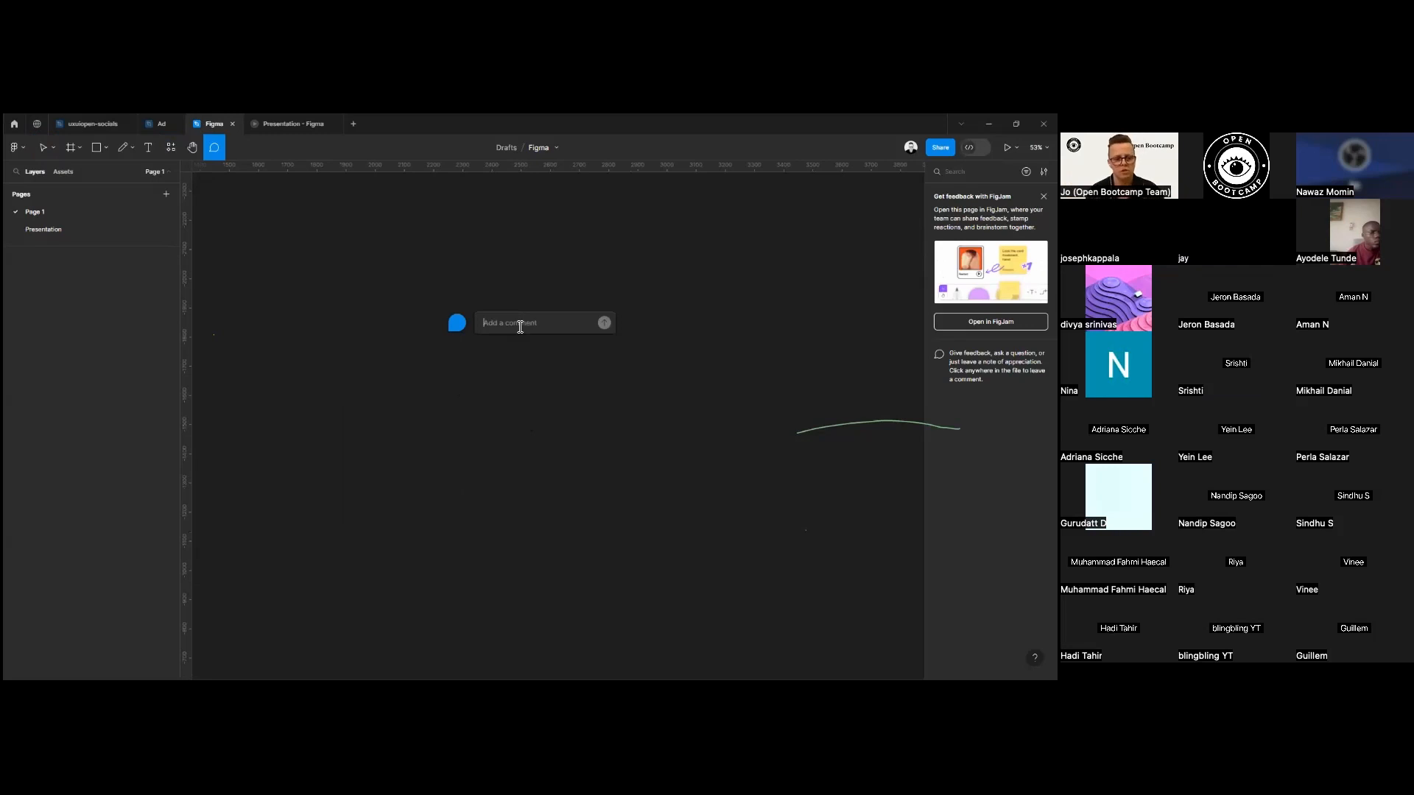
{"action": "key", "text": "Escape"}
{"action": "key", "text": "Escape"}
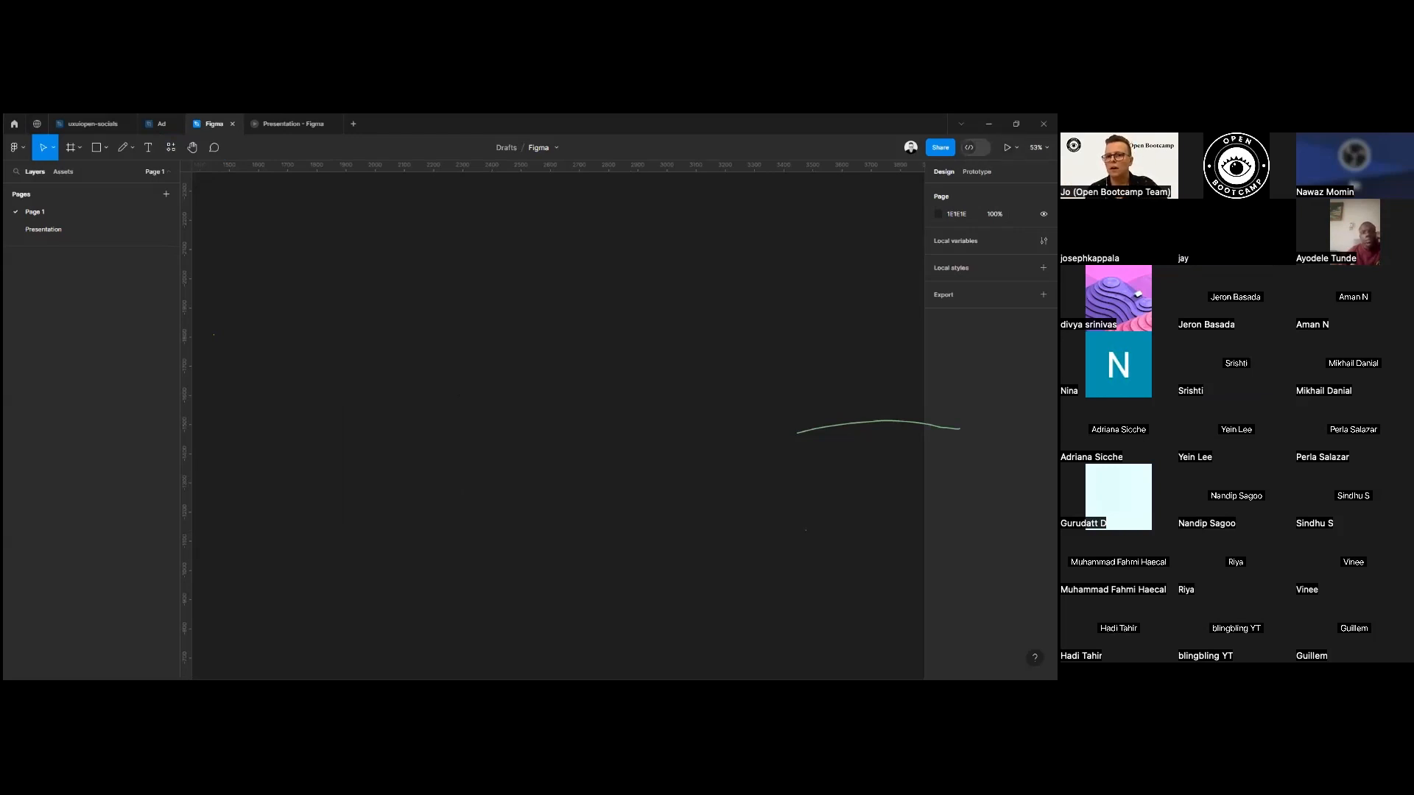
Examine the file's sharing settings, including the link access options and the invite permission levels, and close them unchanged.
{"action": "left_click", "coordinate": [940, 147]}
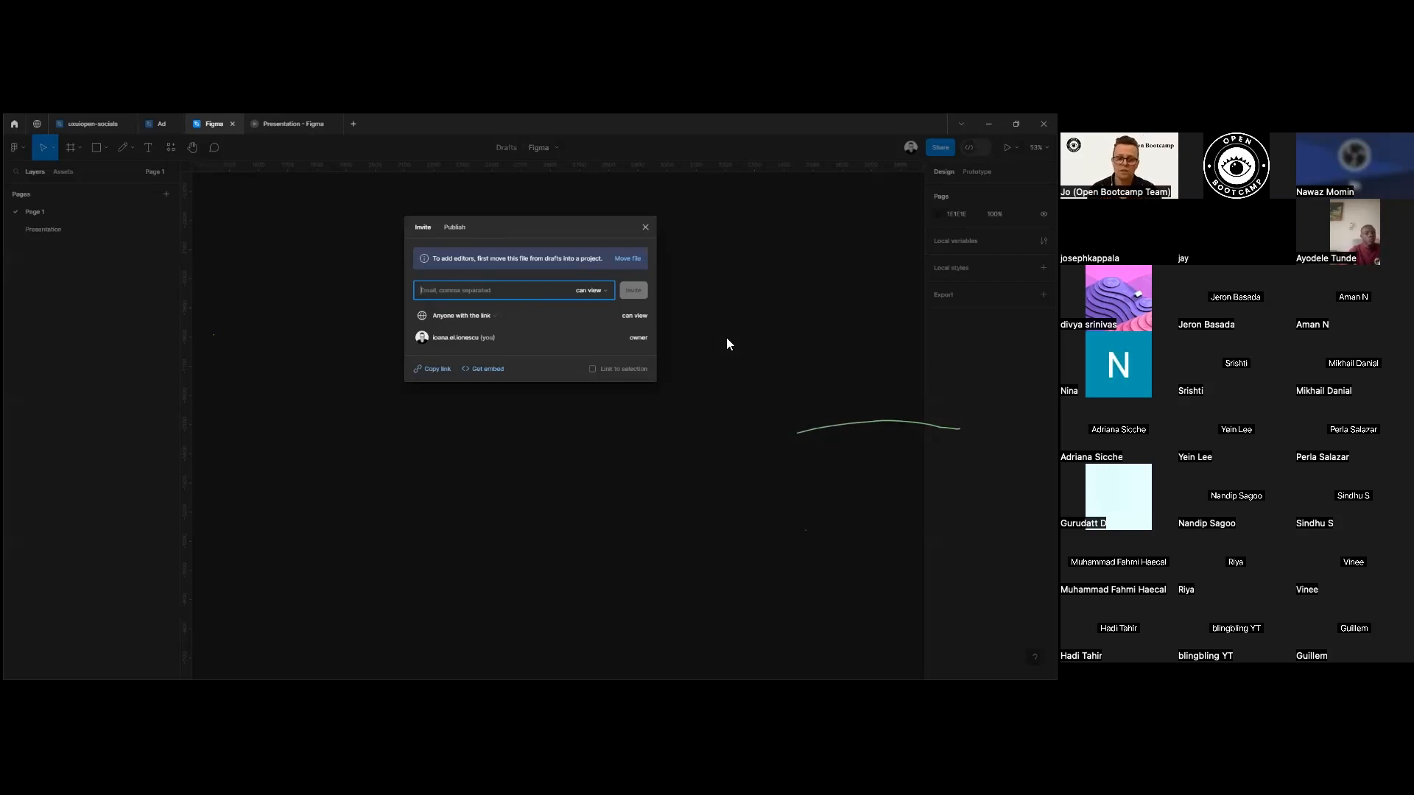
{"action": "left_click", "coordinate": [477, 322]}
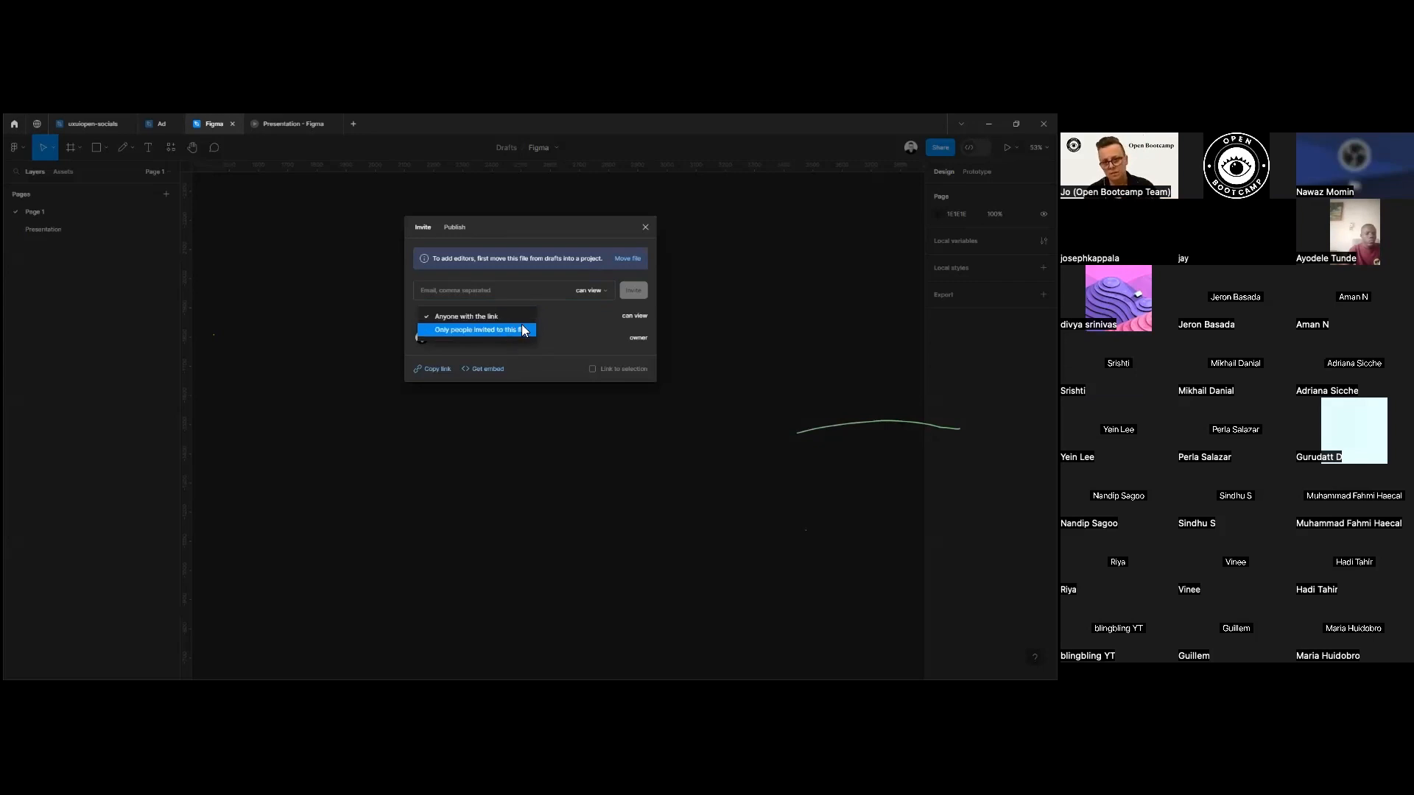
{"action": "left_click", "coordinate": [582, 291]}
{"action": "left_click", "coordinate": [584, 291]}
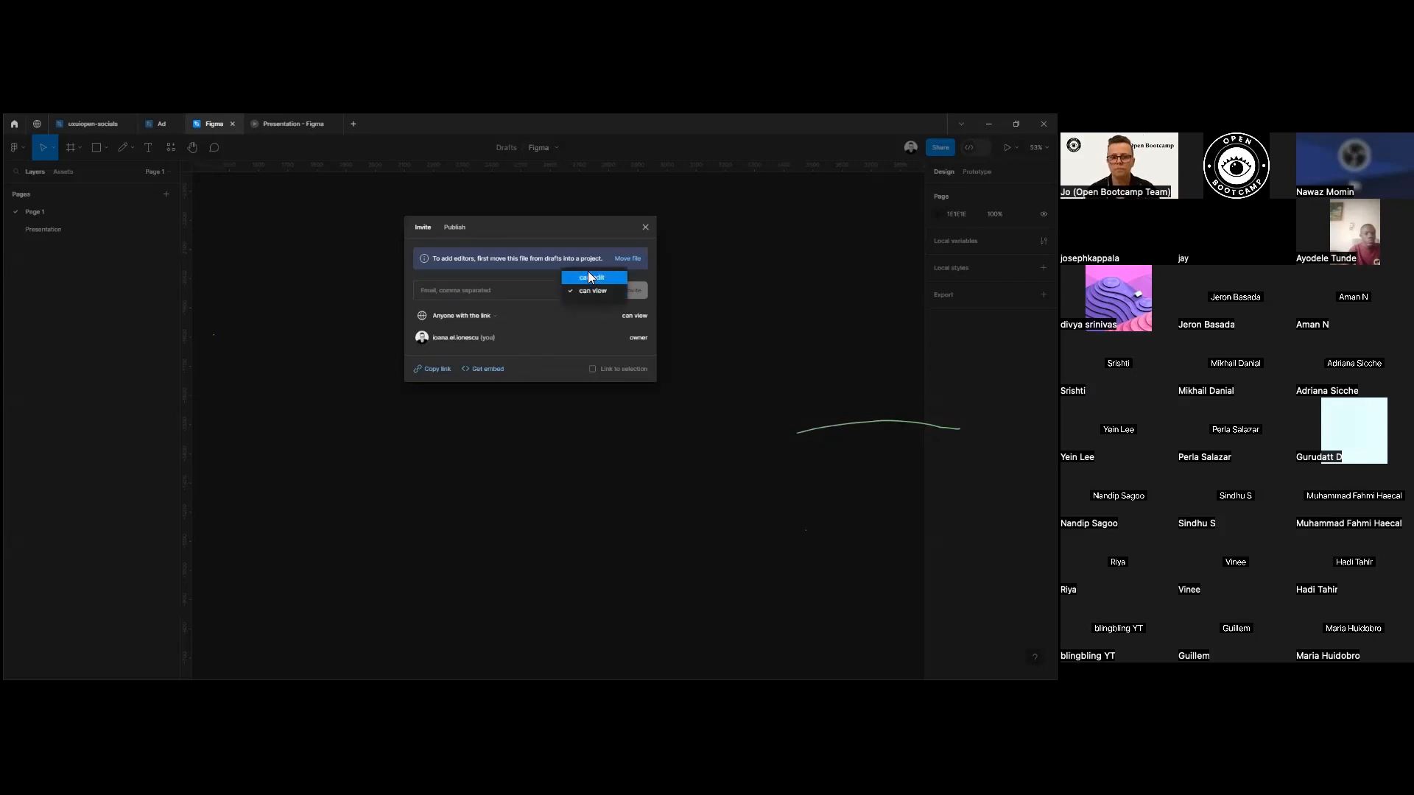
{"action": "left_click", "coordinate": [704, 218]}
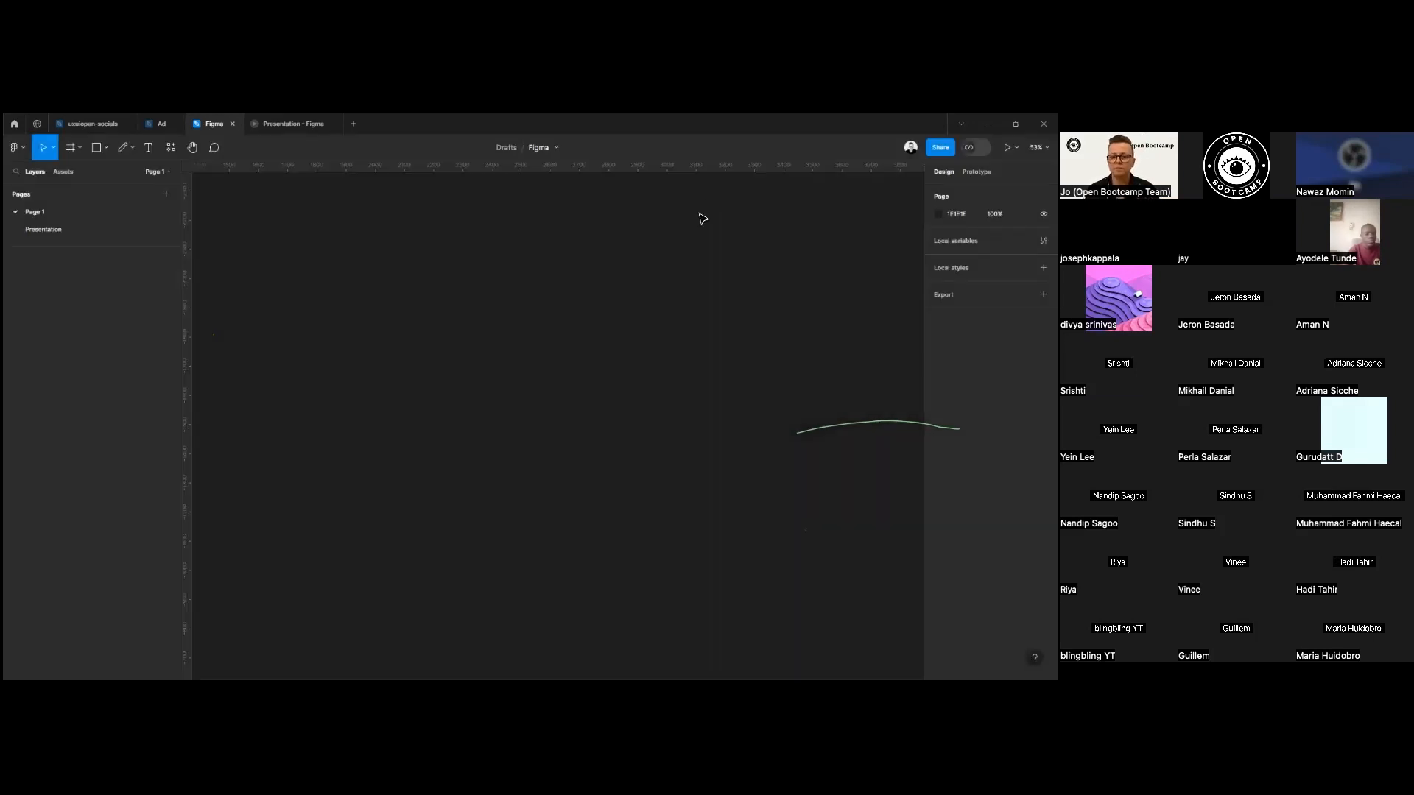
View the Present and Preview options and the zoom and canvas display options.
{"action": "left_click", "coordinate": [1016, 147]}
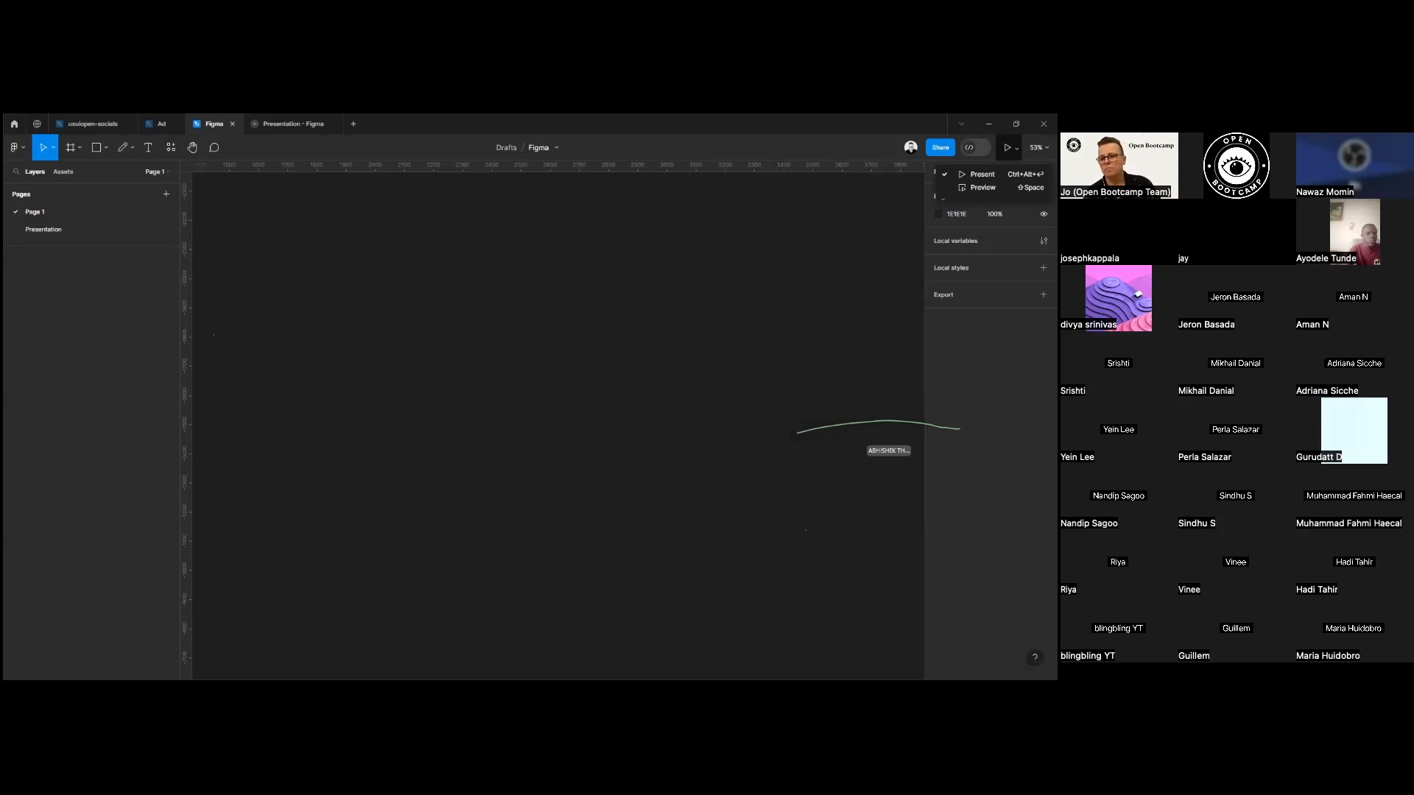
{"action": "left_click", "coordinate": [1038, 147]}
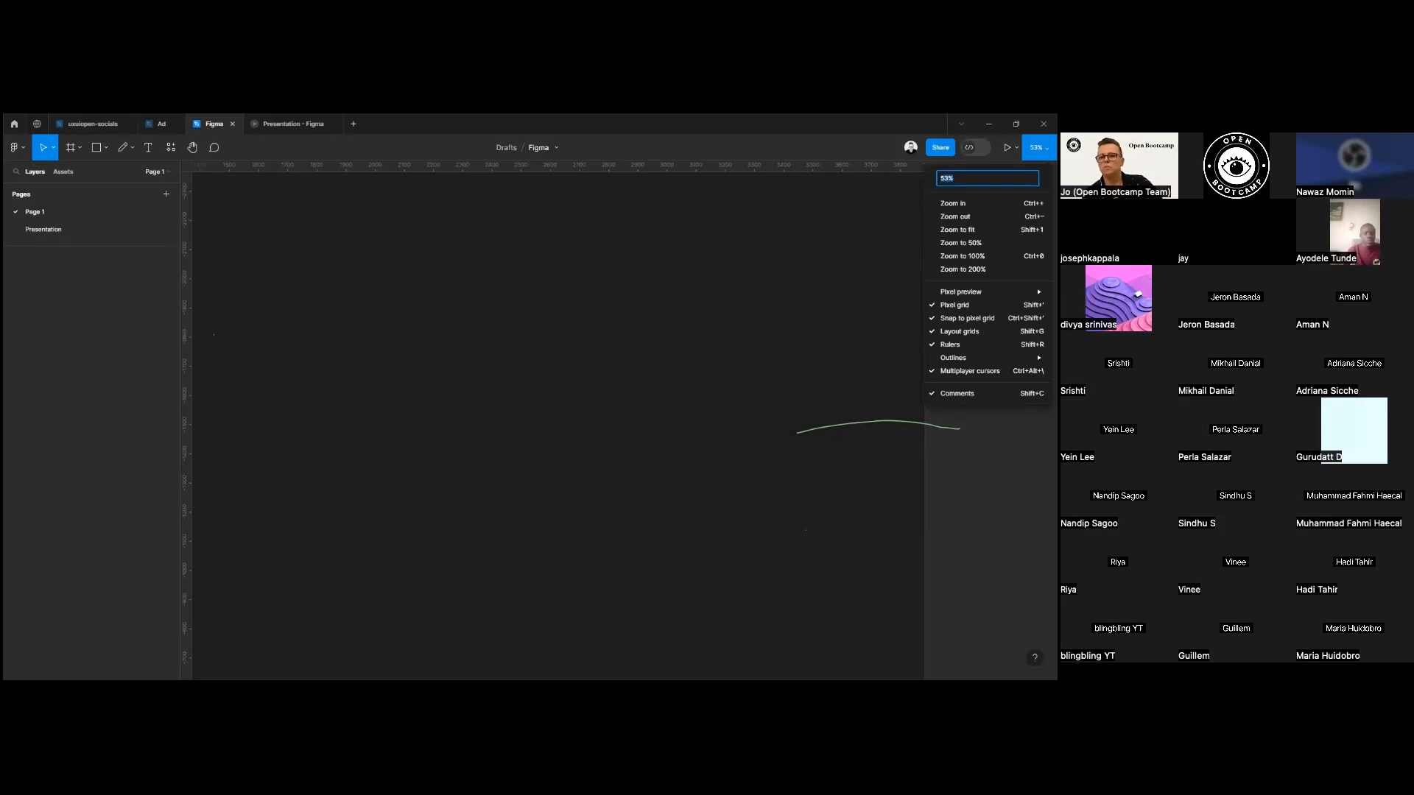
{"action": "left_click", "coordinate": [586, 322]}
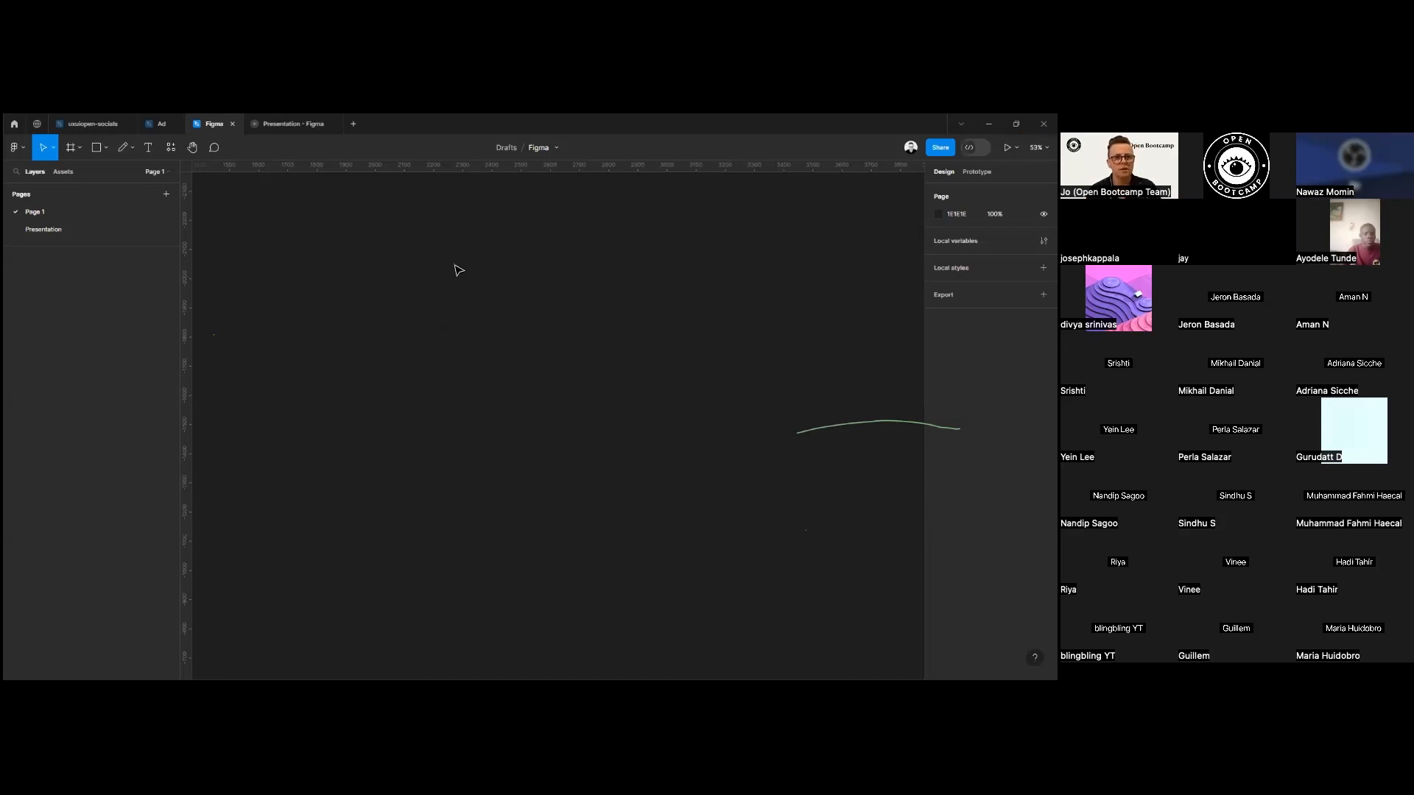
Rename the file as Bootcamp.
{"action": "left_click", "coordinate": [542, 164]}
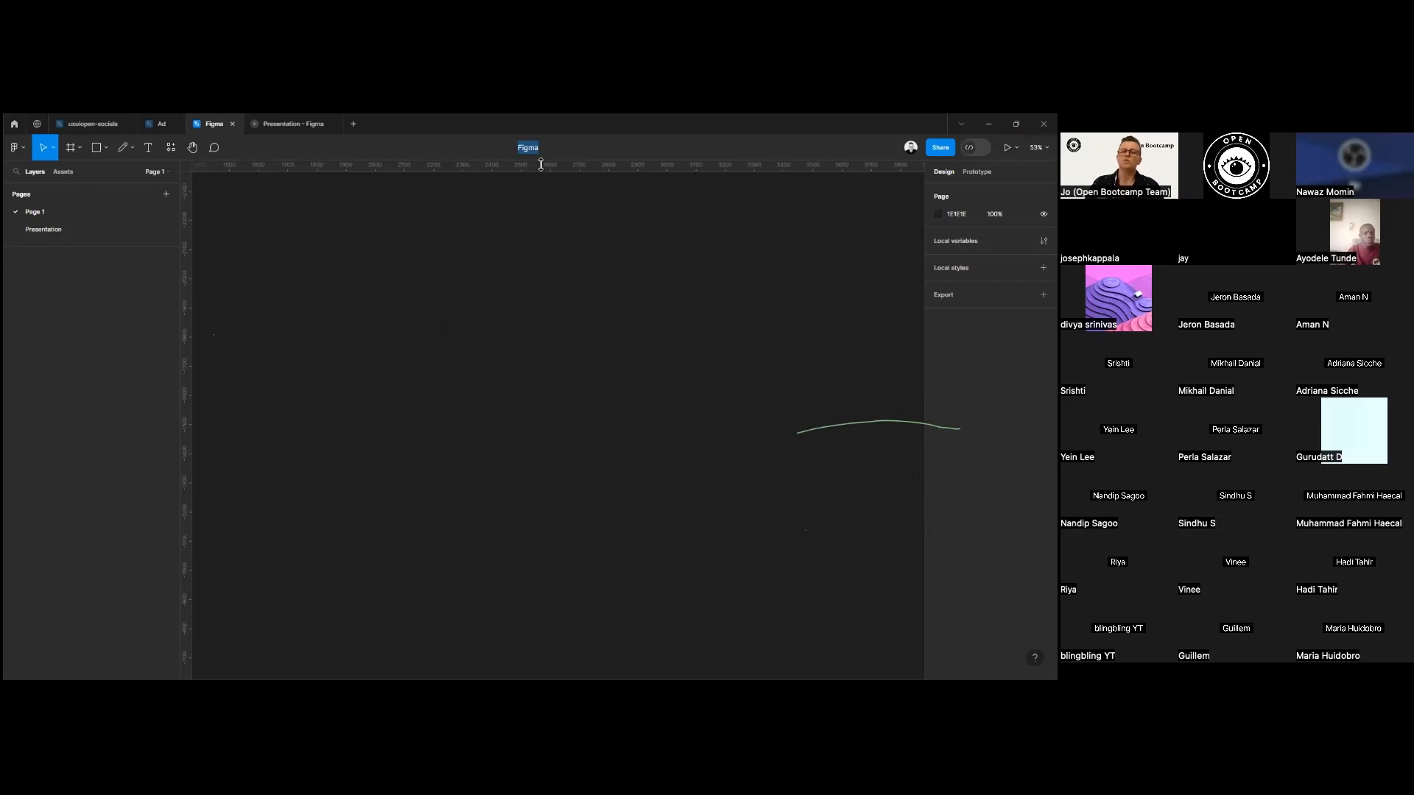
{"action": "type", "text": "Bootca"}
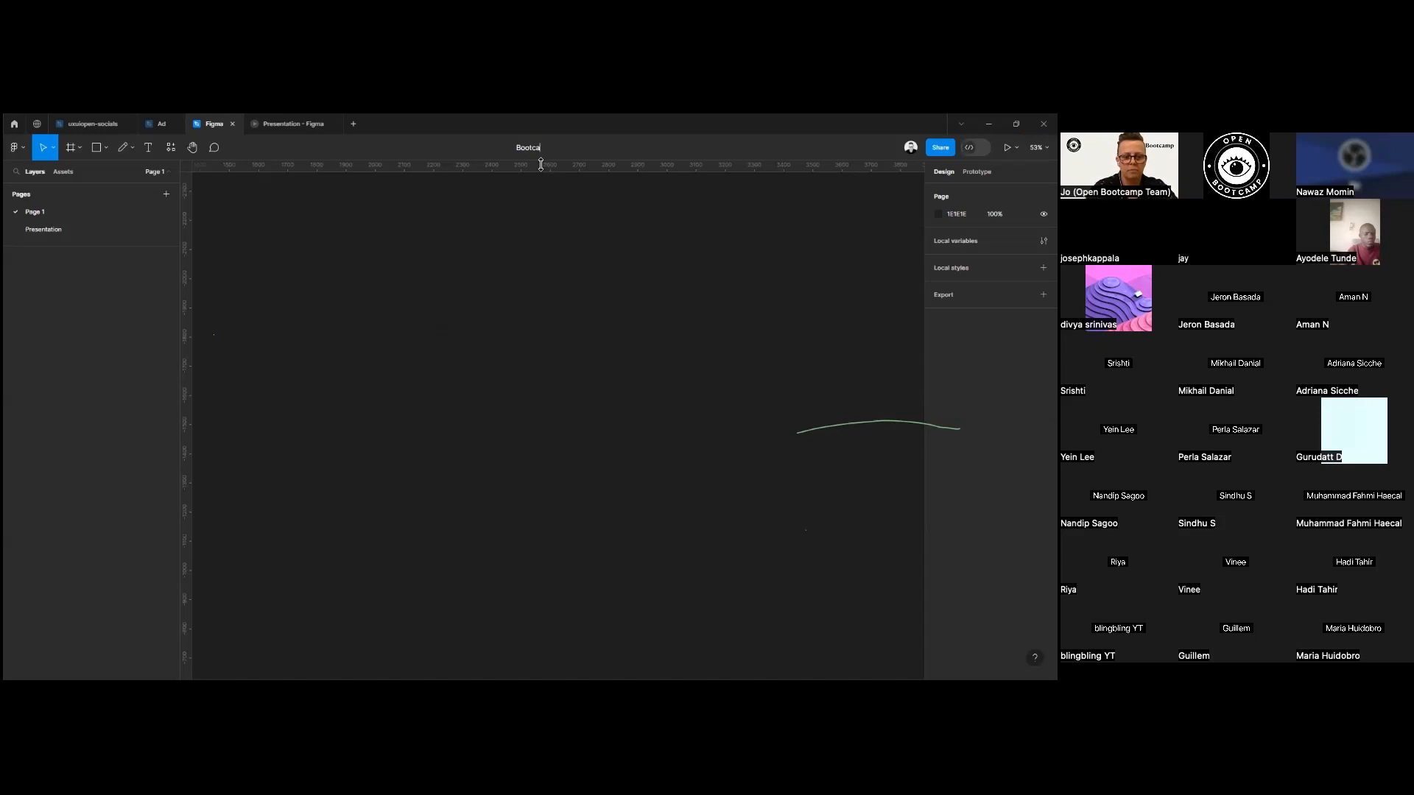
{"action": "type", "text": "mp"}
{"action": "key", "text": "Return"}
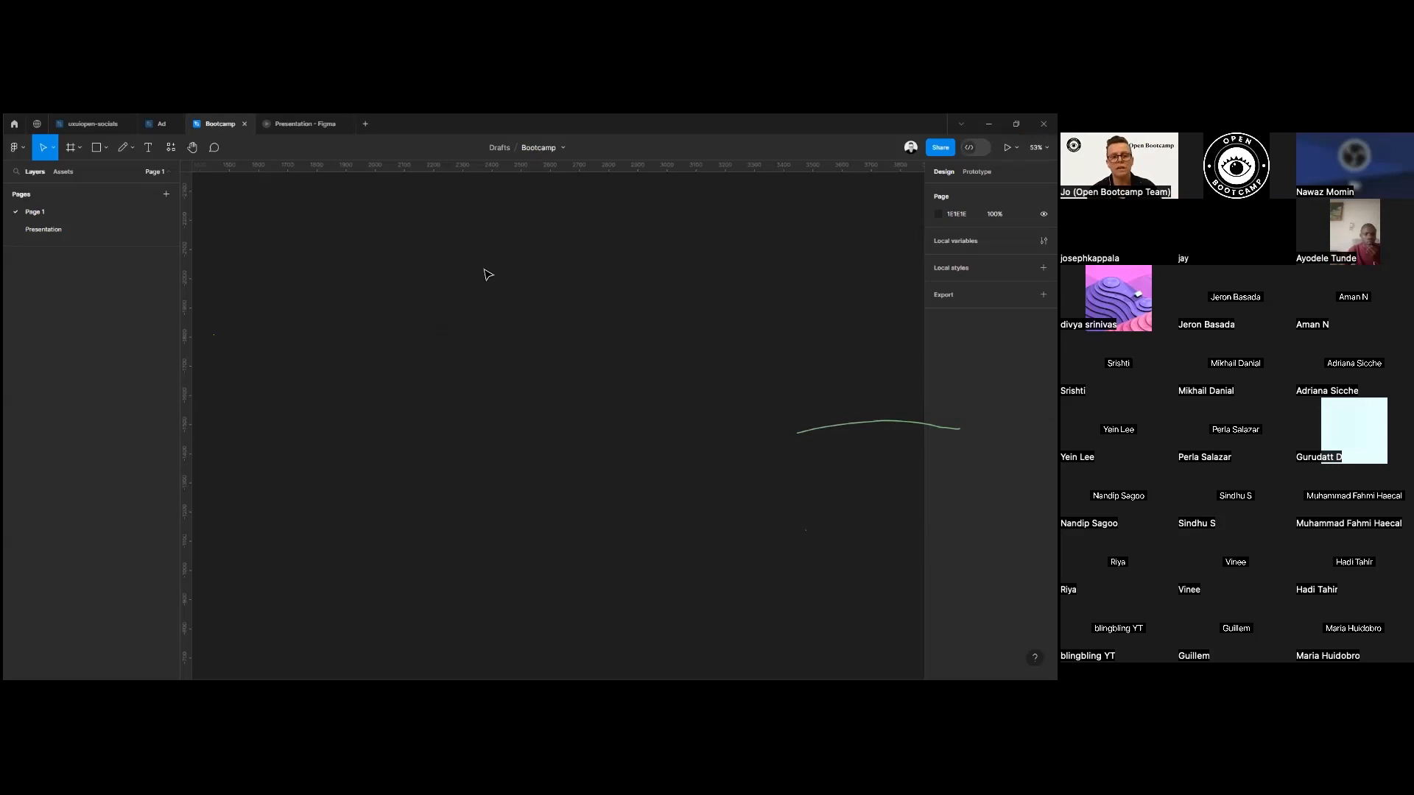
Draw a portrait frame about 544 × 950 near the middle of the canvas with the Frame tool.
{"action": "left_click", "coordinate": [74, 146]}
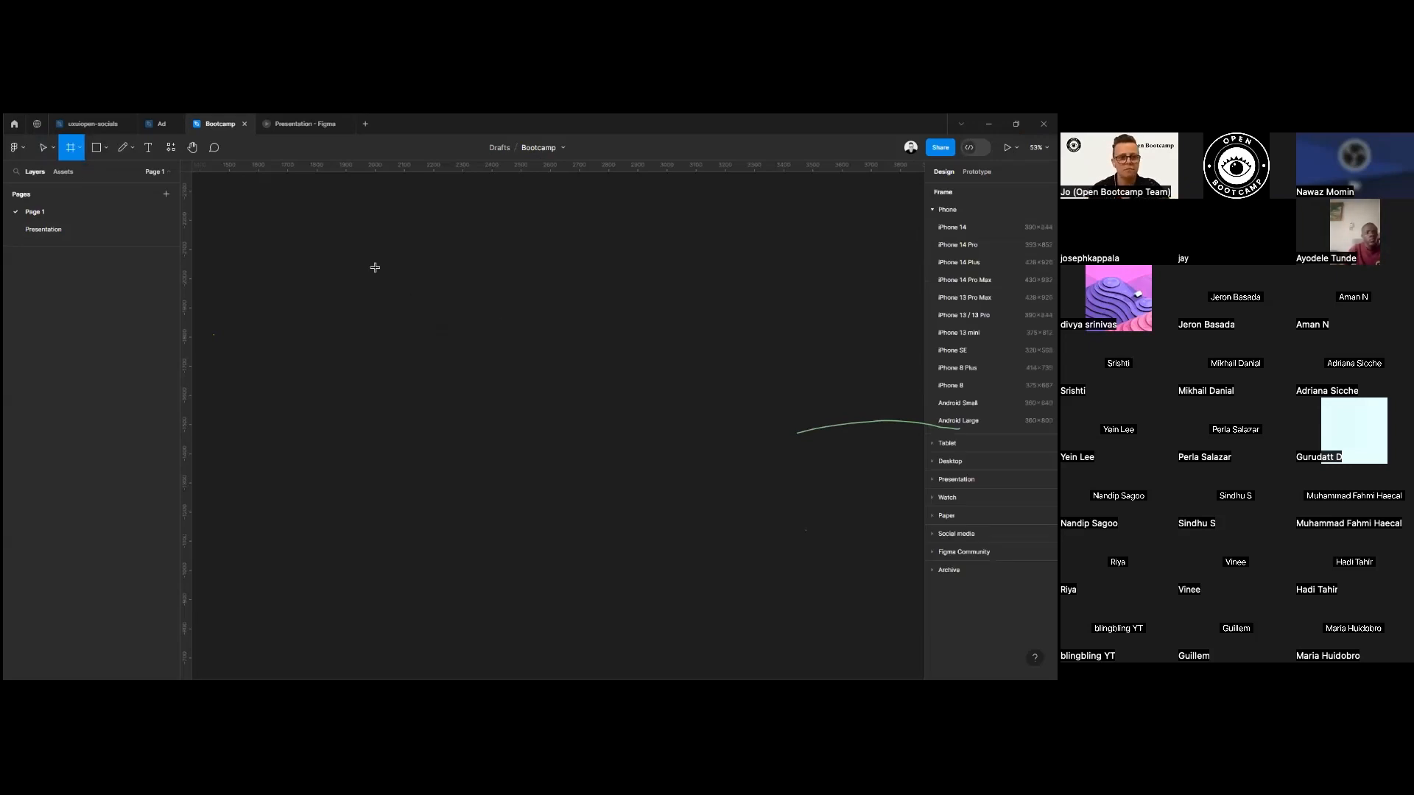
{"action": "left_click", "coordinate": [51, 148]}
{"action": "left_click", "coordinate": [92, 170]}
{"action": "key", "text": "f"}
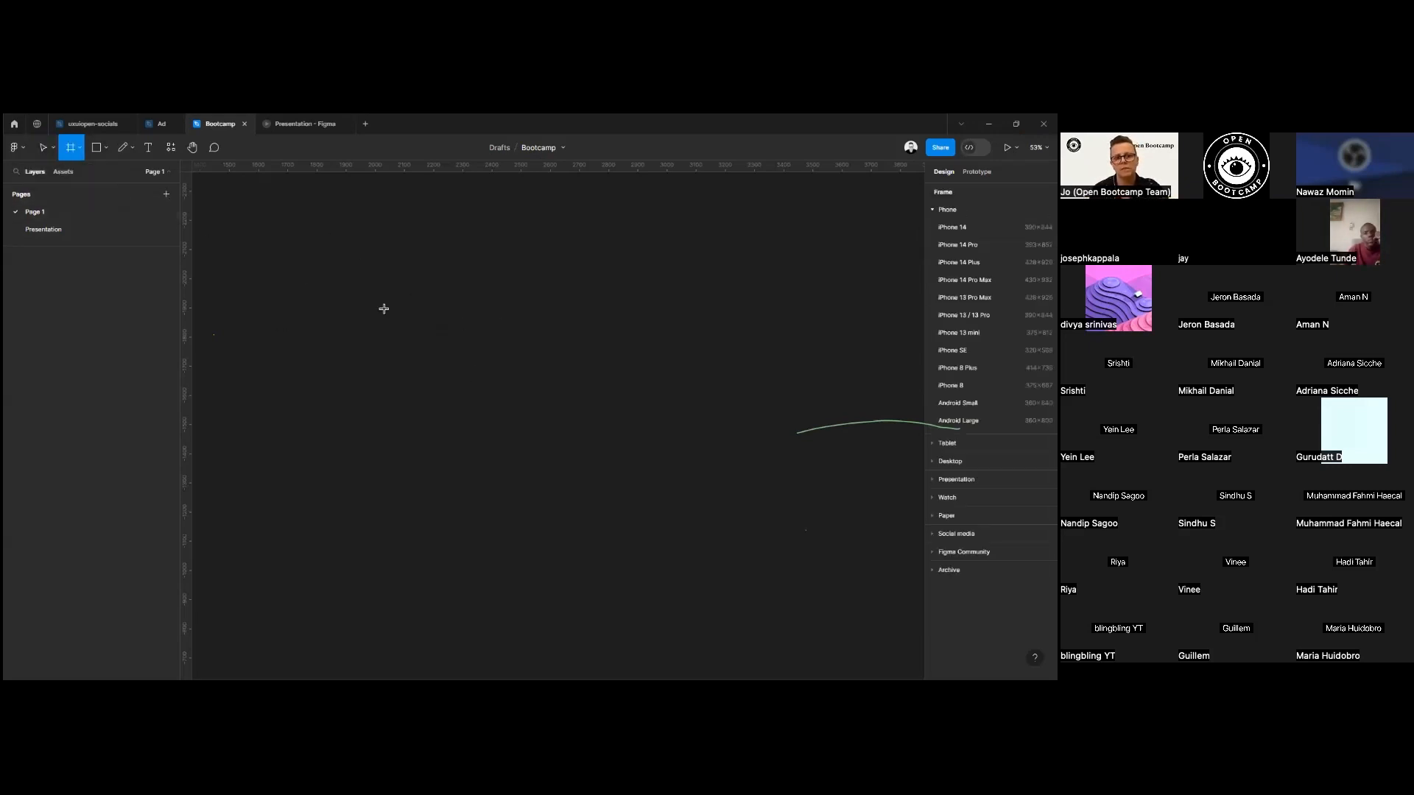
{"action": "left_click", "coordinate": [82, 146]}
{"action": "left_click", "coordinate": [76, 174]}
{"action": "left_click_drag", "start_coordinate": [433, 274], "coordinate": [592, 553]}
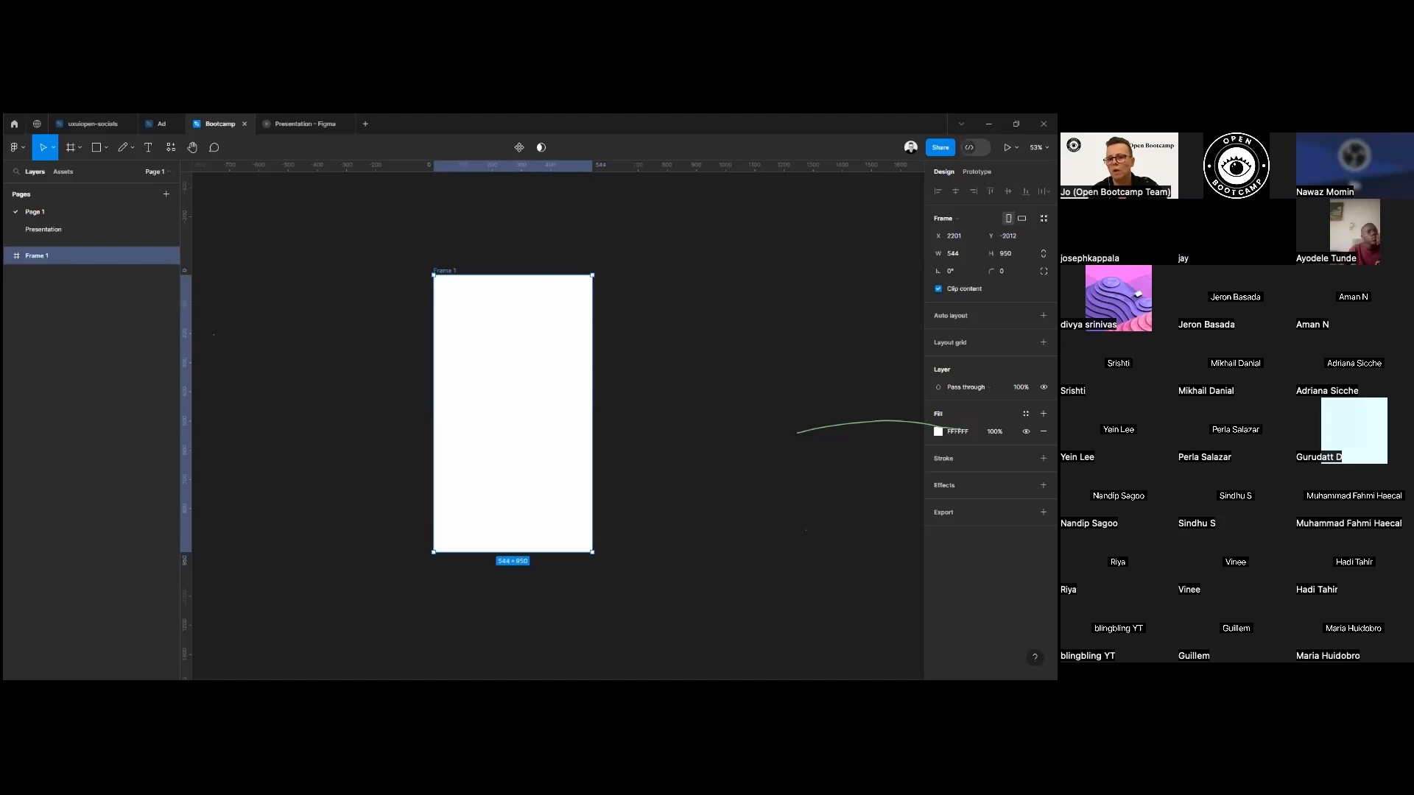
Resize the new frame with the iPhone 14 Pro preset, 393 × 852.
{"action": "left_click", "coordinate": [965, 219]}
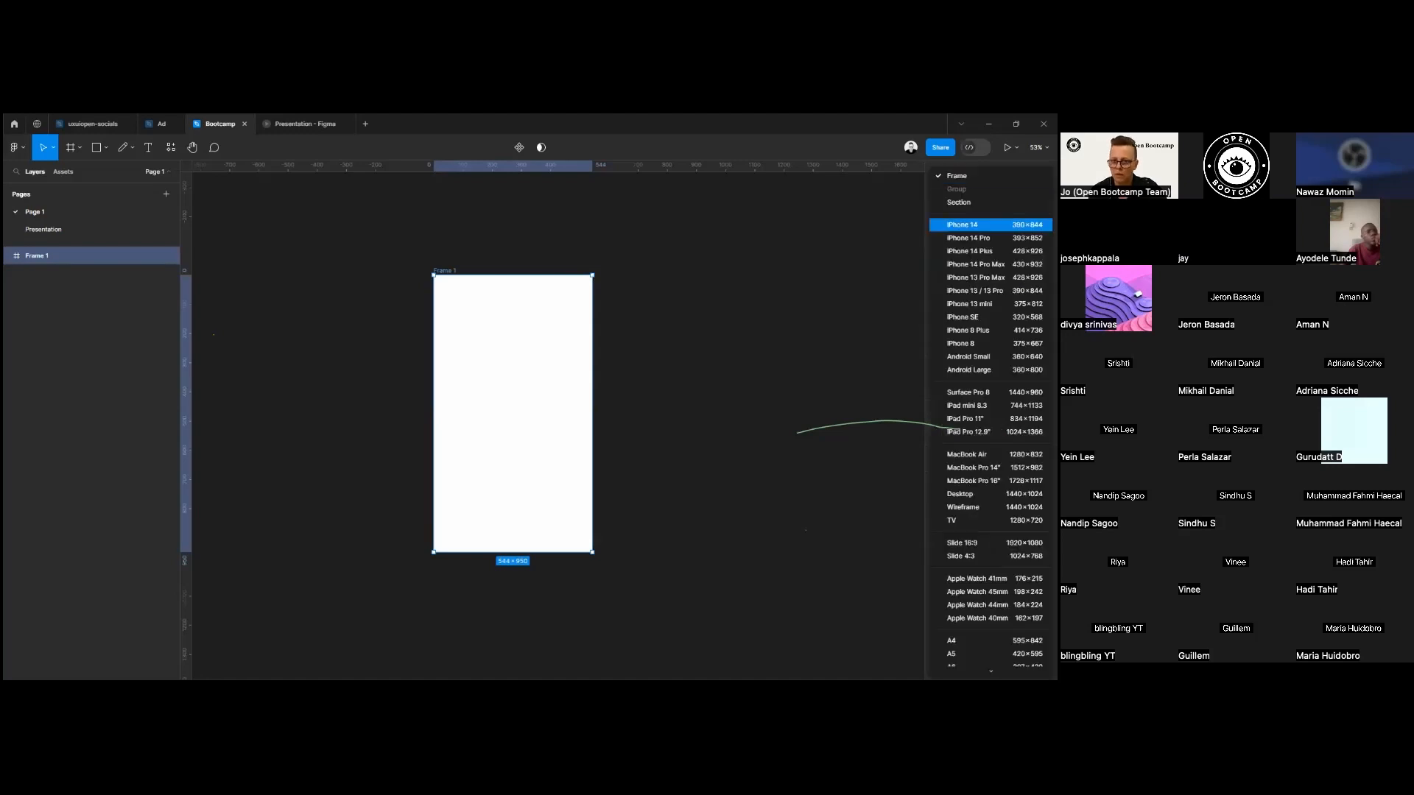
{"action": "scroll", "coordinate": [987, 344], "scroll_direction": "down", "scroll_amount": 3}
{"action": "scroll", "coordinate": [991, 420], "scroll_direction": "down", "scroll_amount": 2}
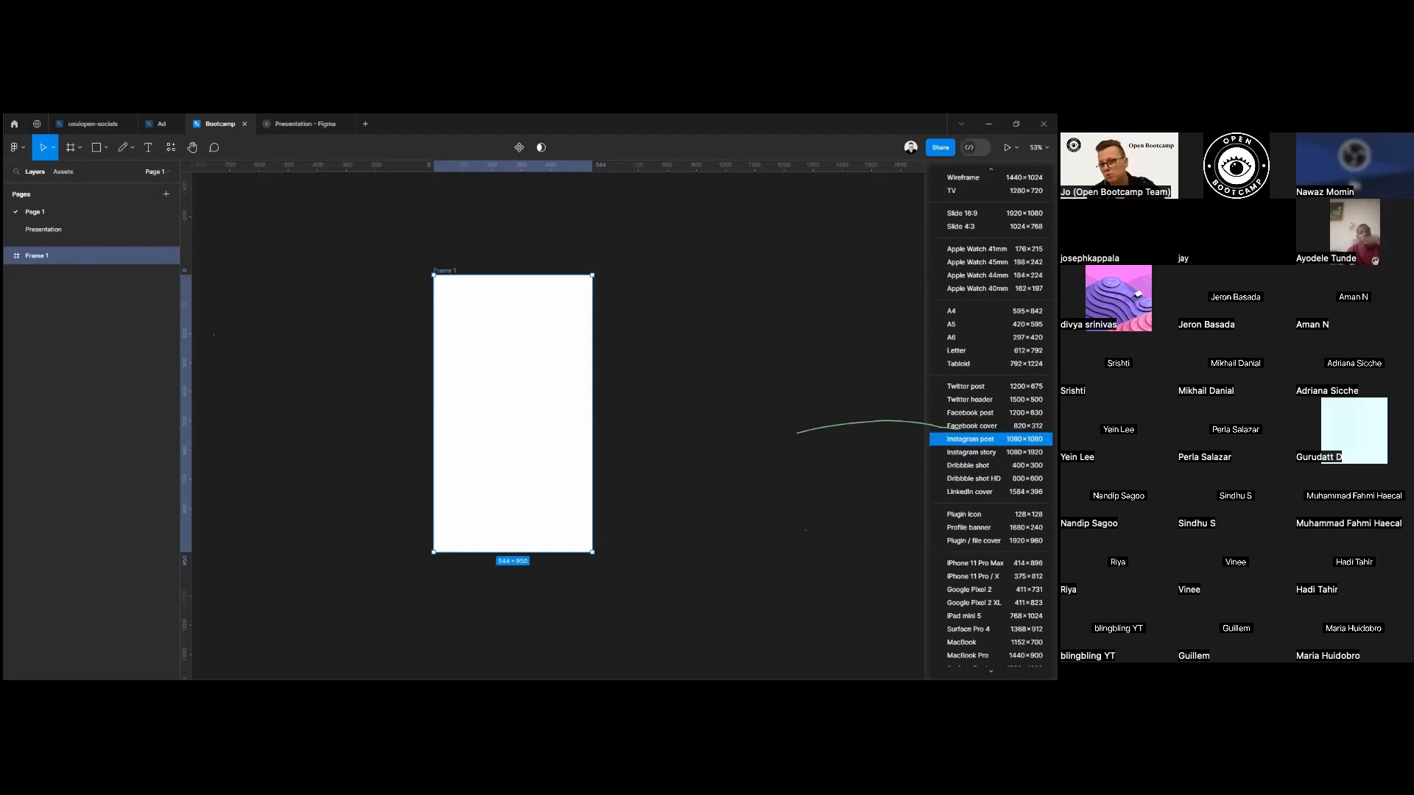
{"action": "scroll", "coordinate": [991, 434], "scroll_direction": "up", "scroll_amount": 8}
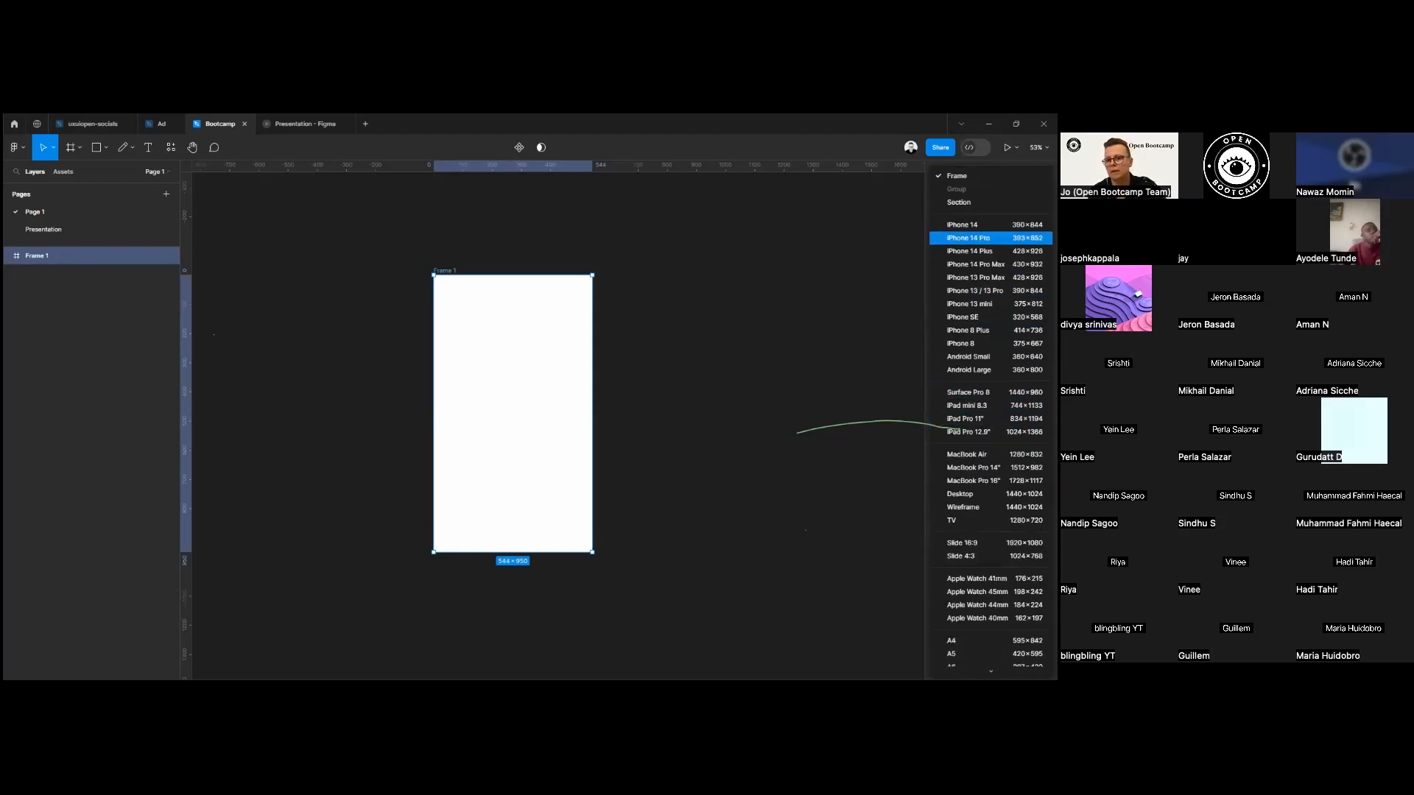
{"action": "left_click", "coordinate": [968, 237]}
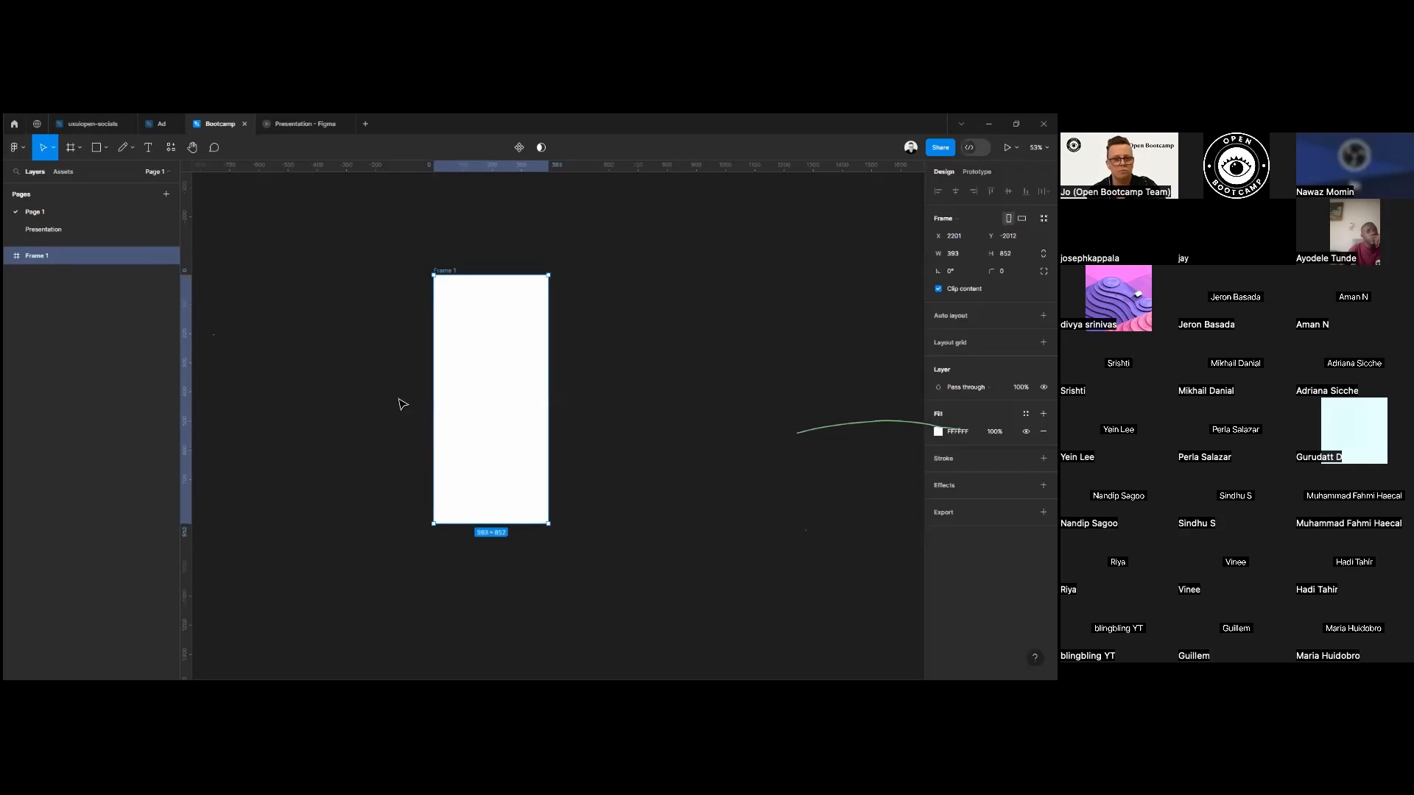
Move the phone frame slightly to the left on the canvas, and adjust its X position to 2010.
{"action": "left_click_drag", "start_coordinate": [452, 272], "coordinate": [384, 267]}
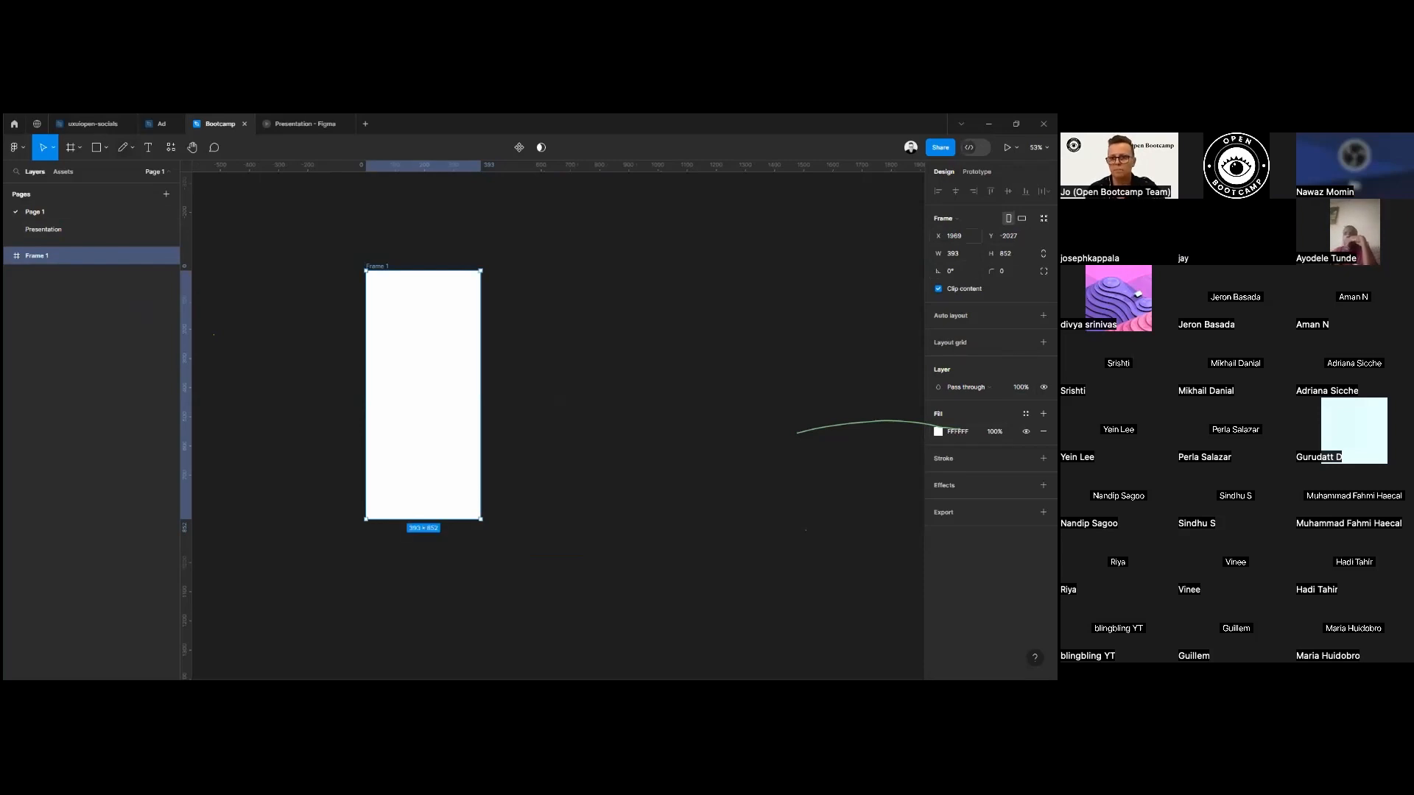
{"action": "left_click_drag", "start_coordinate": [939, 235], "coordinate": [984, 245]}
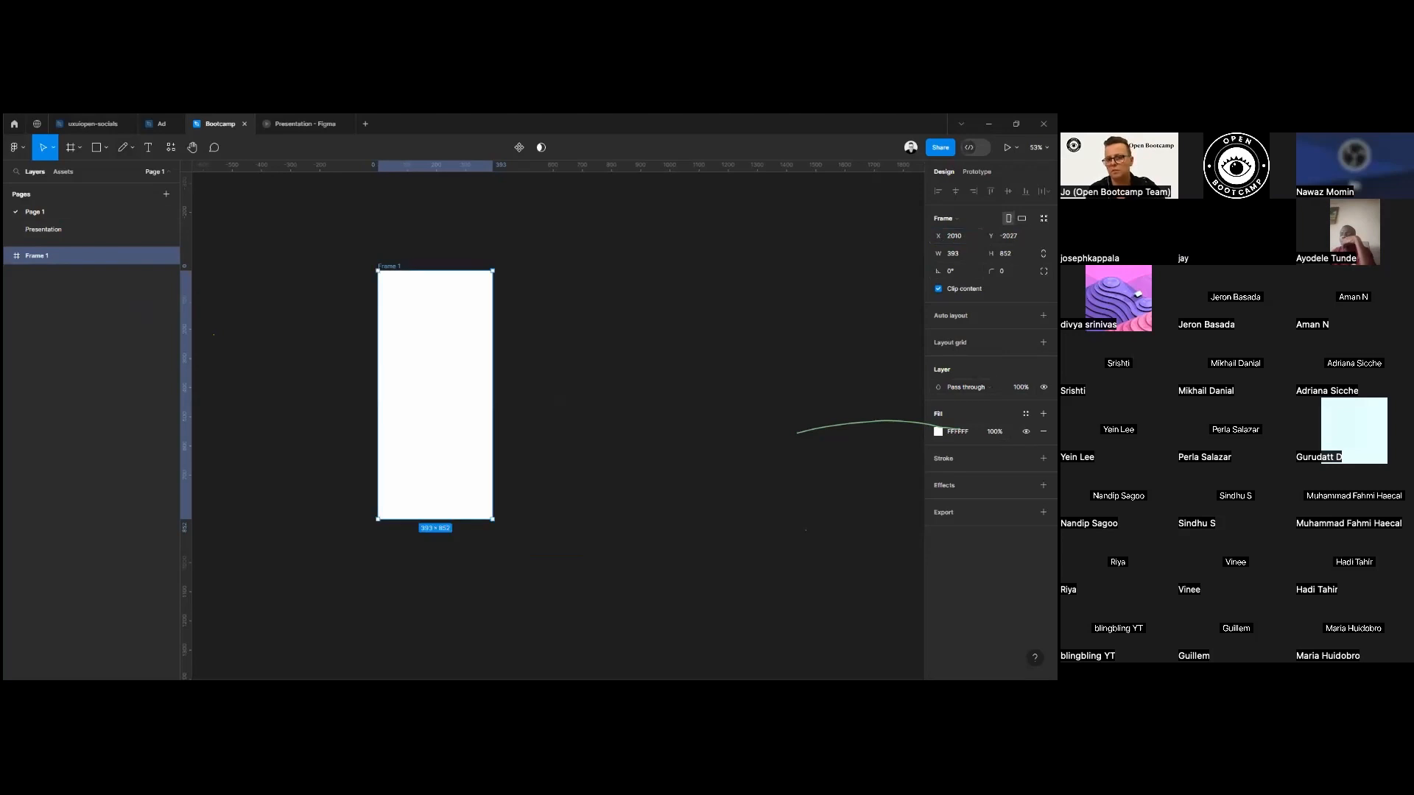
{"action": "left_click_drag", "start_coordinate": [991, 271], "coordinate": [1049, 283]}
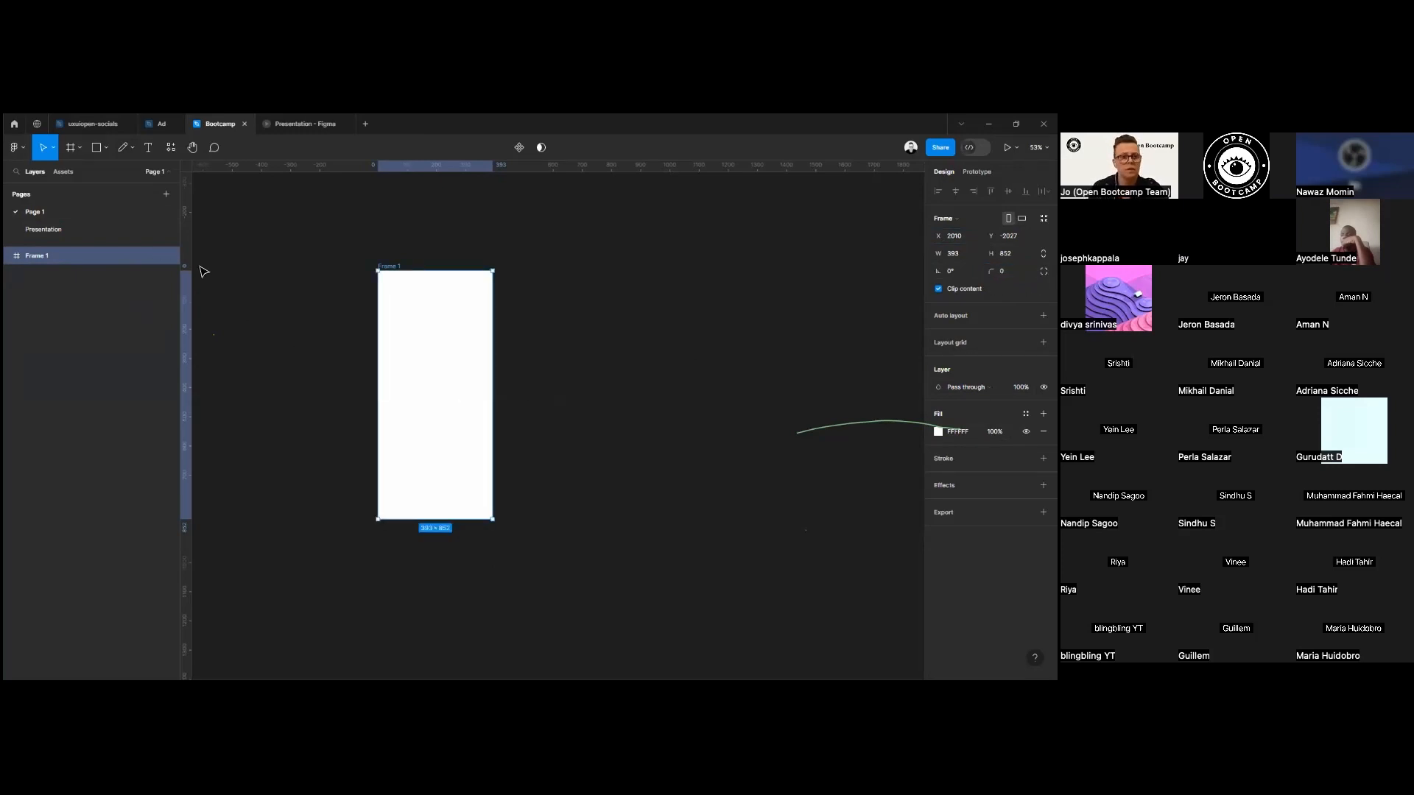
Draw a rectangle about 307 × 107 near the top of the phone frame, and fill it with a light salmon red.
{"action": "left_click", "coordinate": [95, 149]}
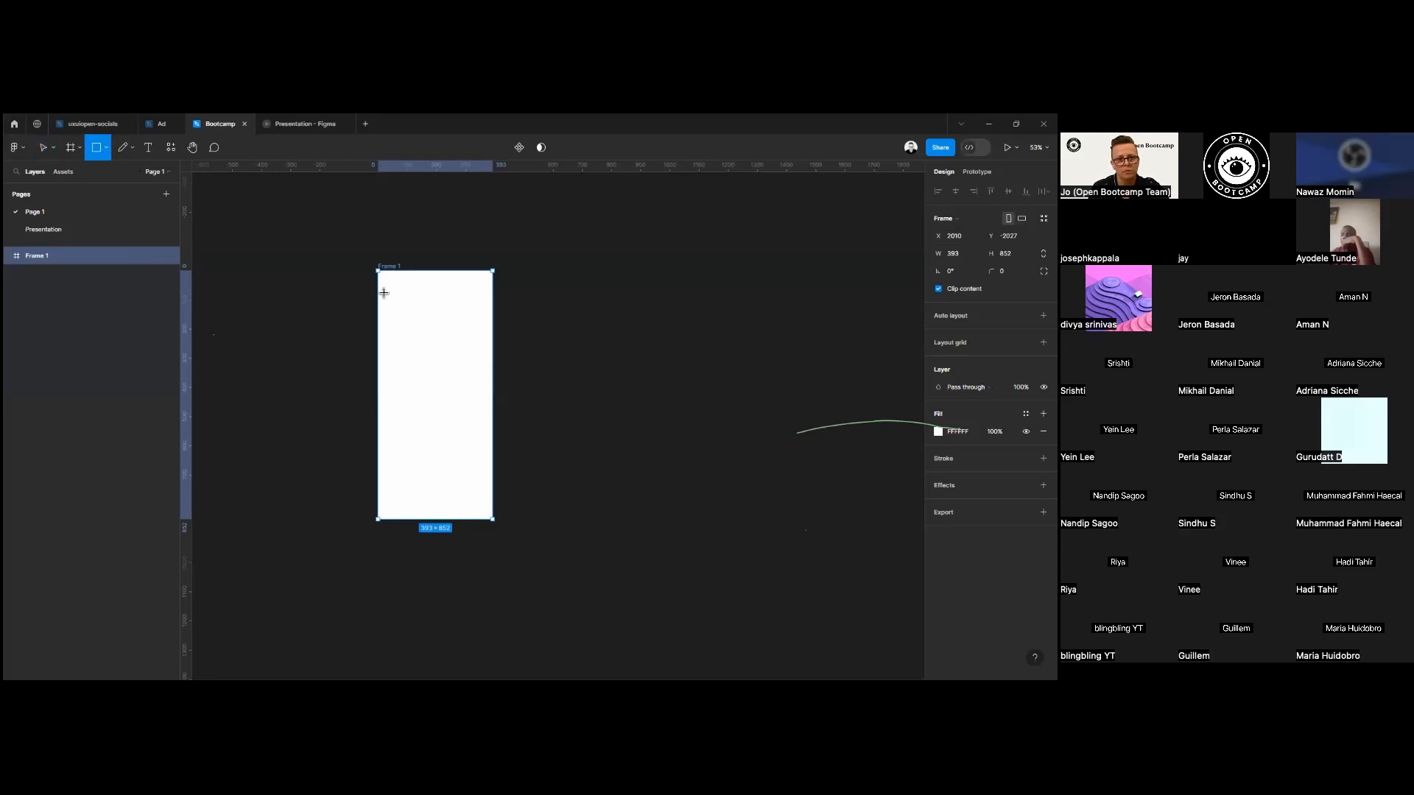
{"action": "left_click_drag", "start_coordinate": [390, 292], "coordinate": [480, 328]}
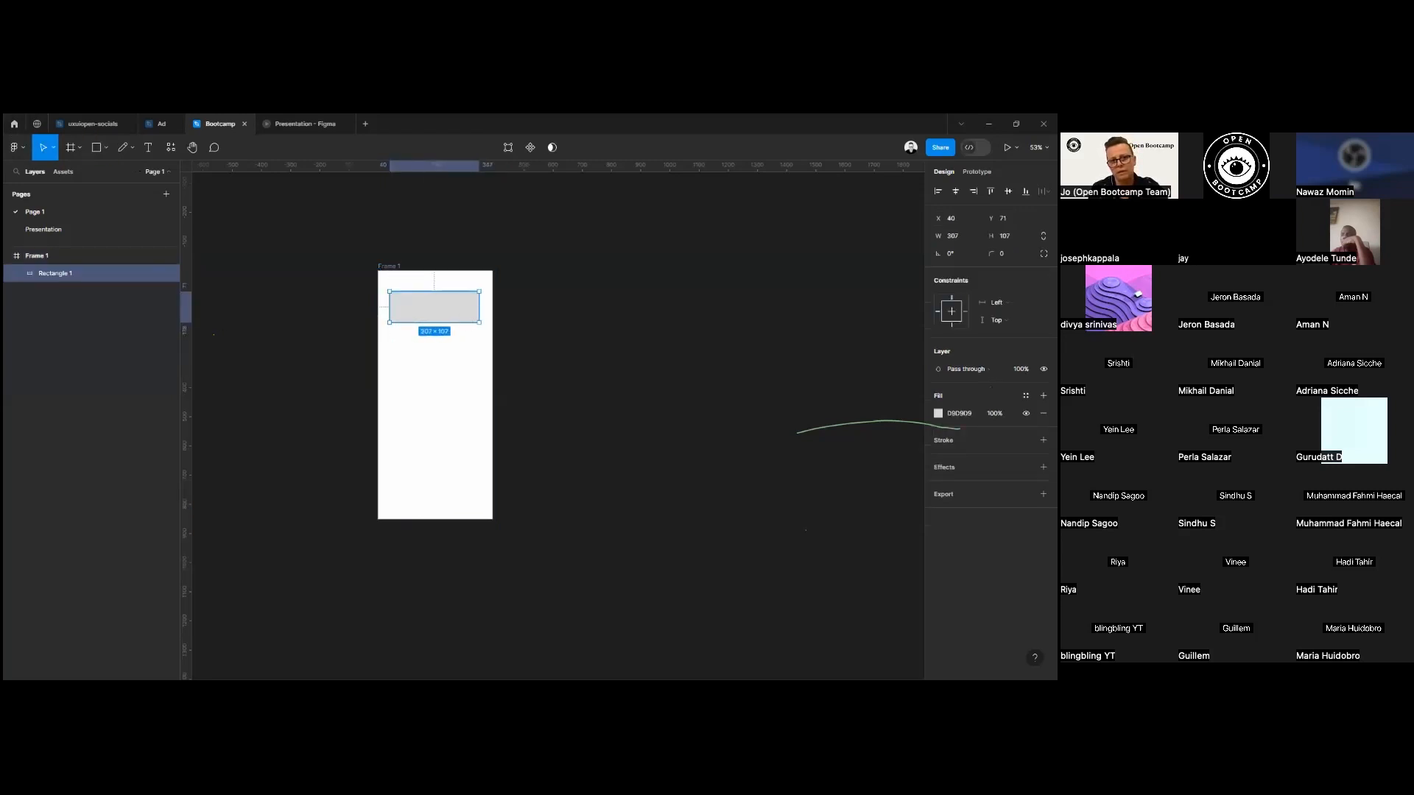
{"action": "left_click", "coordinate": [938, 413]}
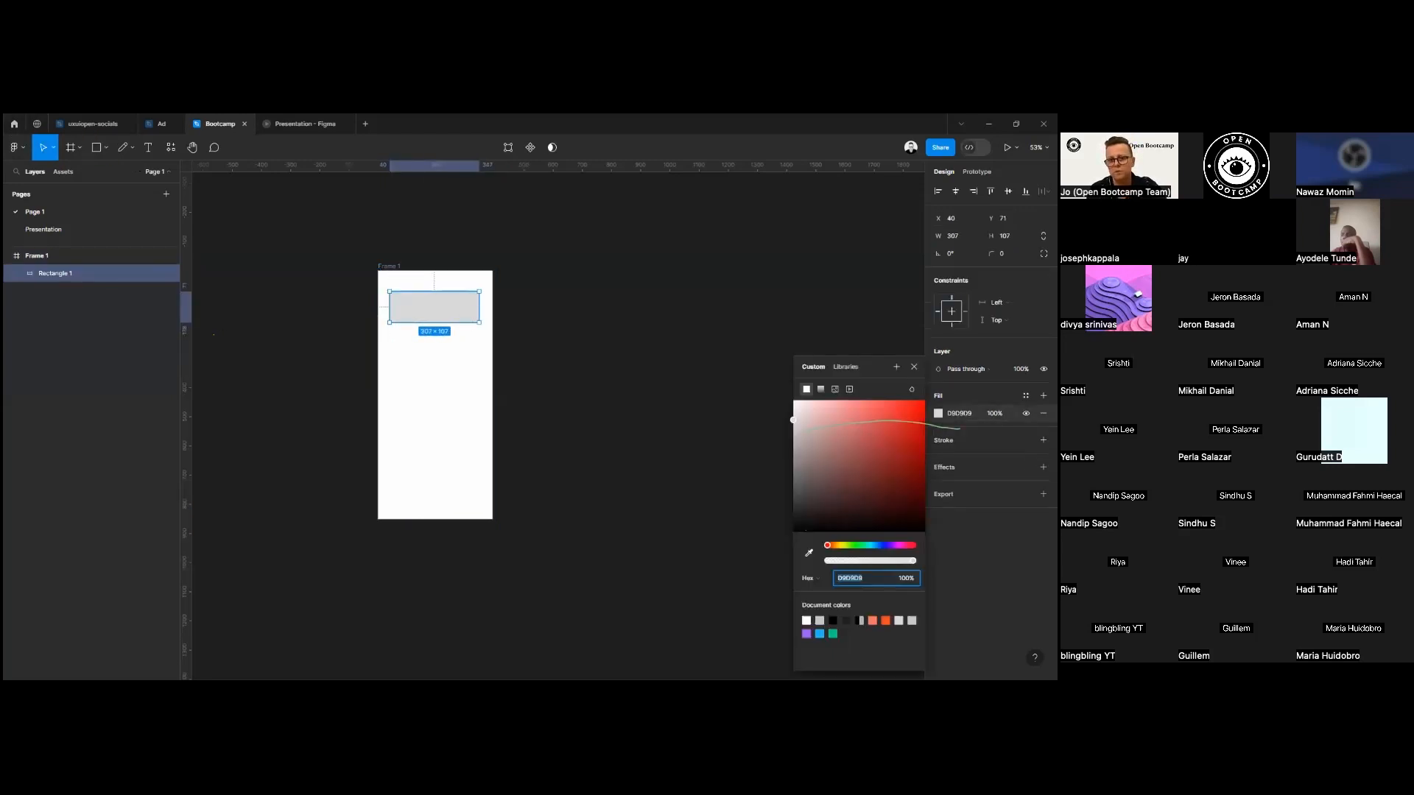
{"action": "left_click", "coordinate": [854, 409]}
{"action": "left_click", "coordinate": [702, 376]}
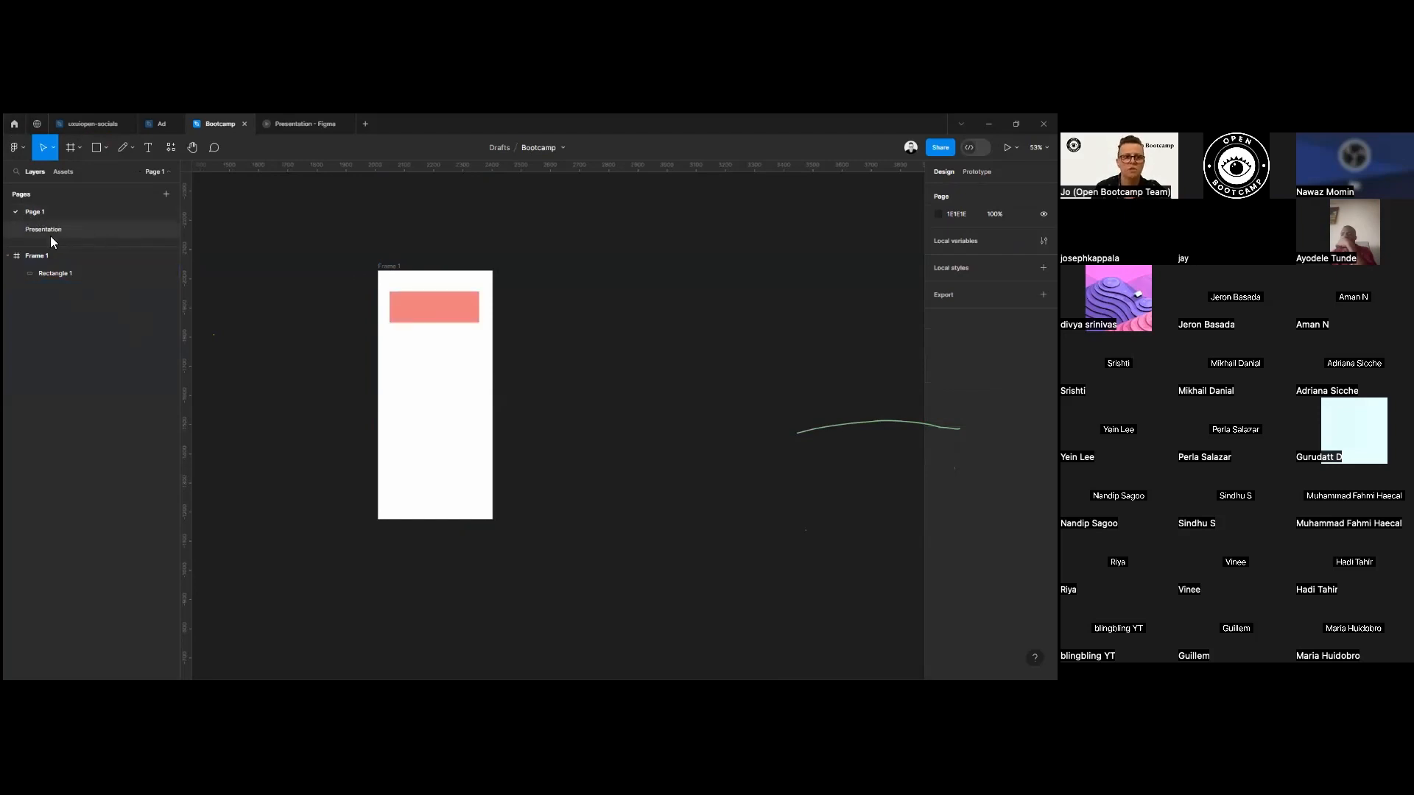
Move the phone frame with its rectangle to about X 2068, Y -1958, collapsing and expanding its layer contents along the way.
{"action": "left_click_drag", "start_coordinate": [373, 274], "coordinate": [403, 262]}
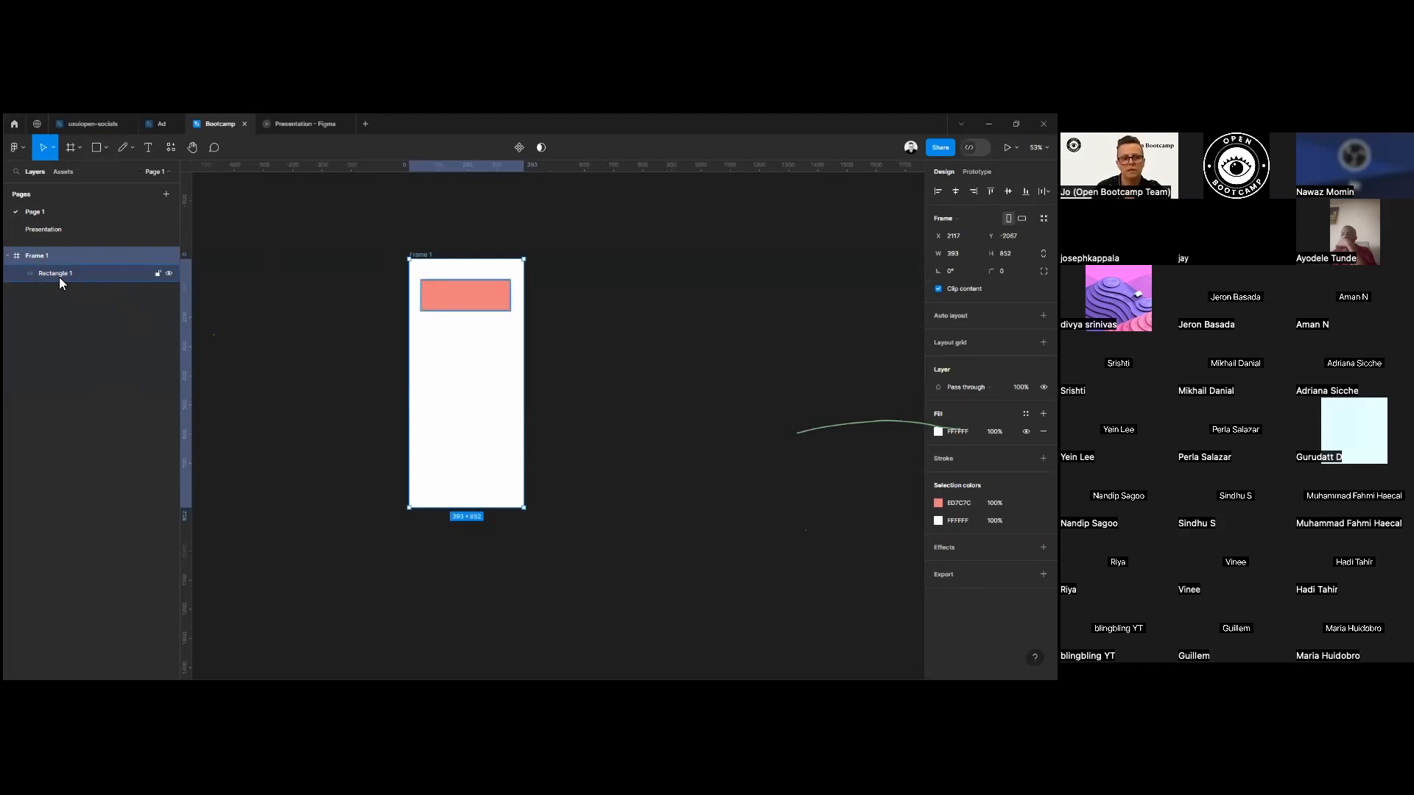
{"action": "left_click", "coordinate": [7, 256]}
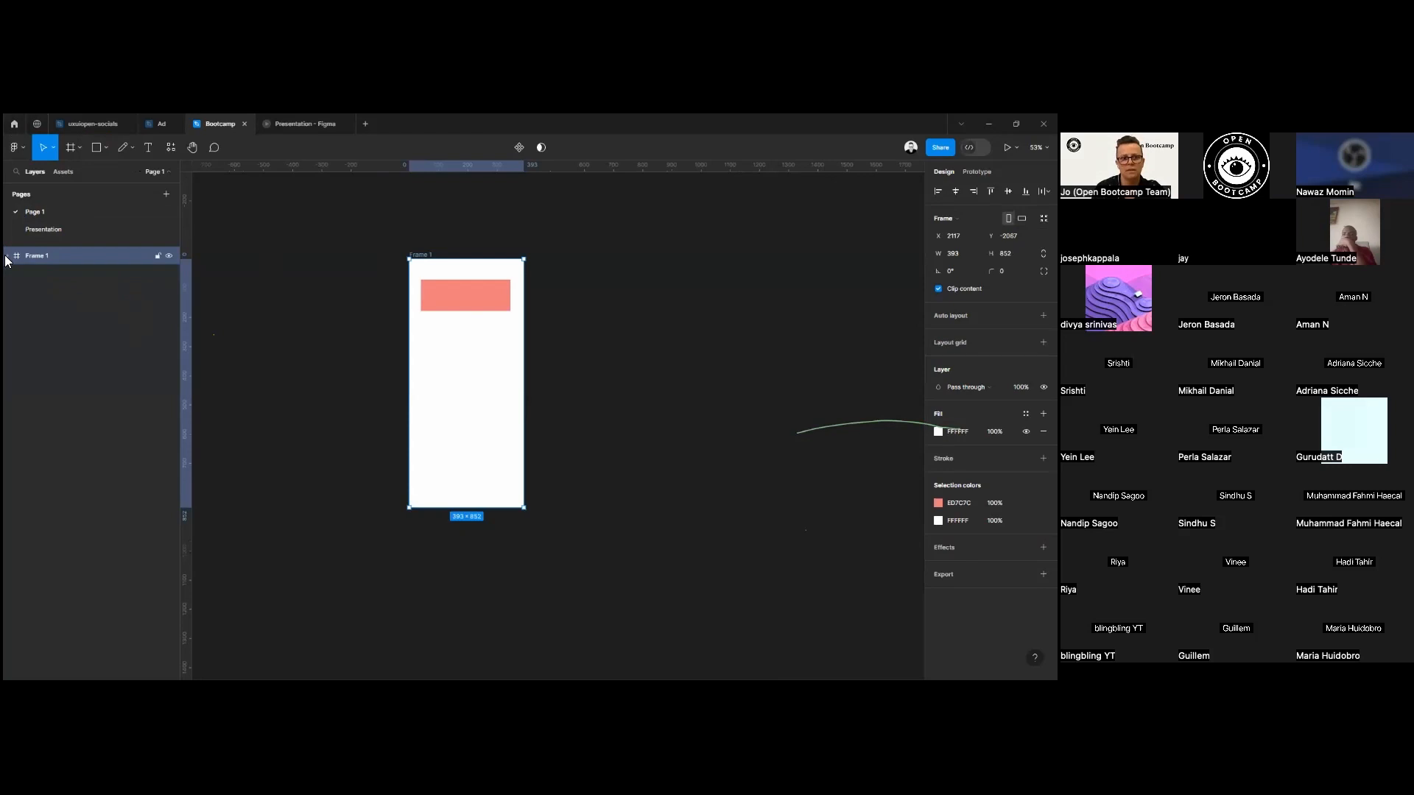
{"action": "left_click", "coordinate": [6, 256]}
{"action": "mouse_move", "coordinate": [420, 254]}
{"action": "left_mouse_down"}
{"action": "mouse_move", "coordinate": [546, 249]}
{"action": "mouse_move", "coordinate": [341, 267]}
{"action": "mouse_move", "coordinate": [462, 265]}
{"action": "mouse_move", "coordinate": [439, 272]}
{"action": "left_mouse_up"}
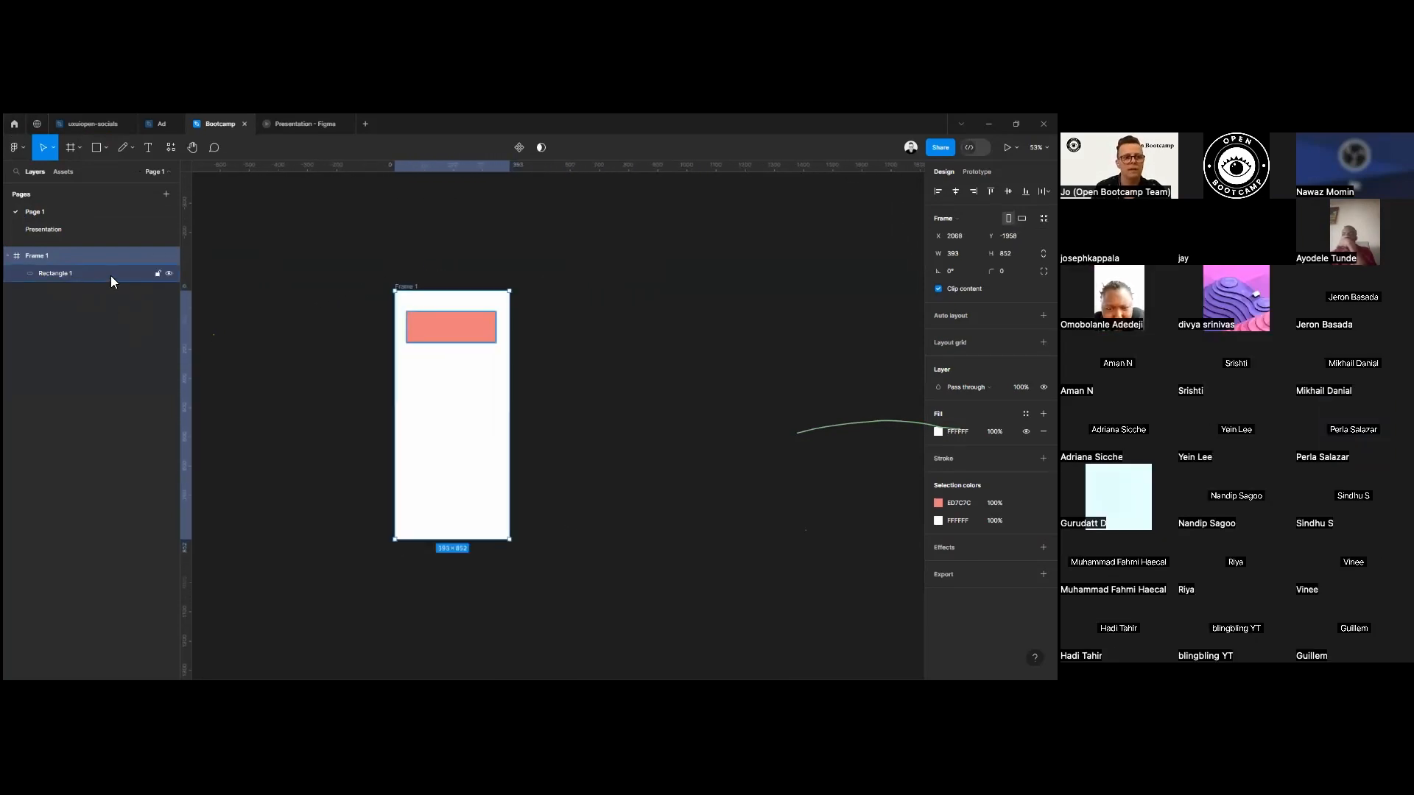
Add four blank pages to the file, keeping their default names.
{"action": "left_click", "coordinate": [168, 193]}
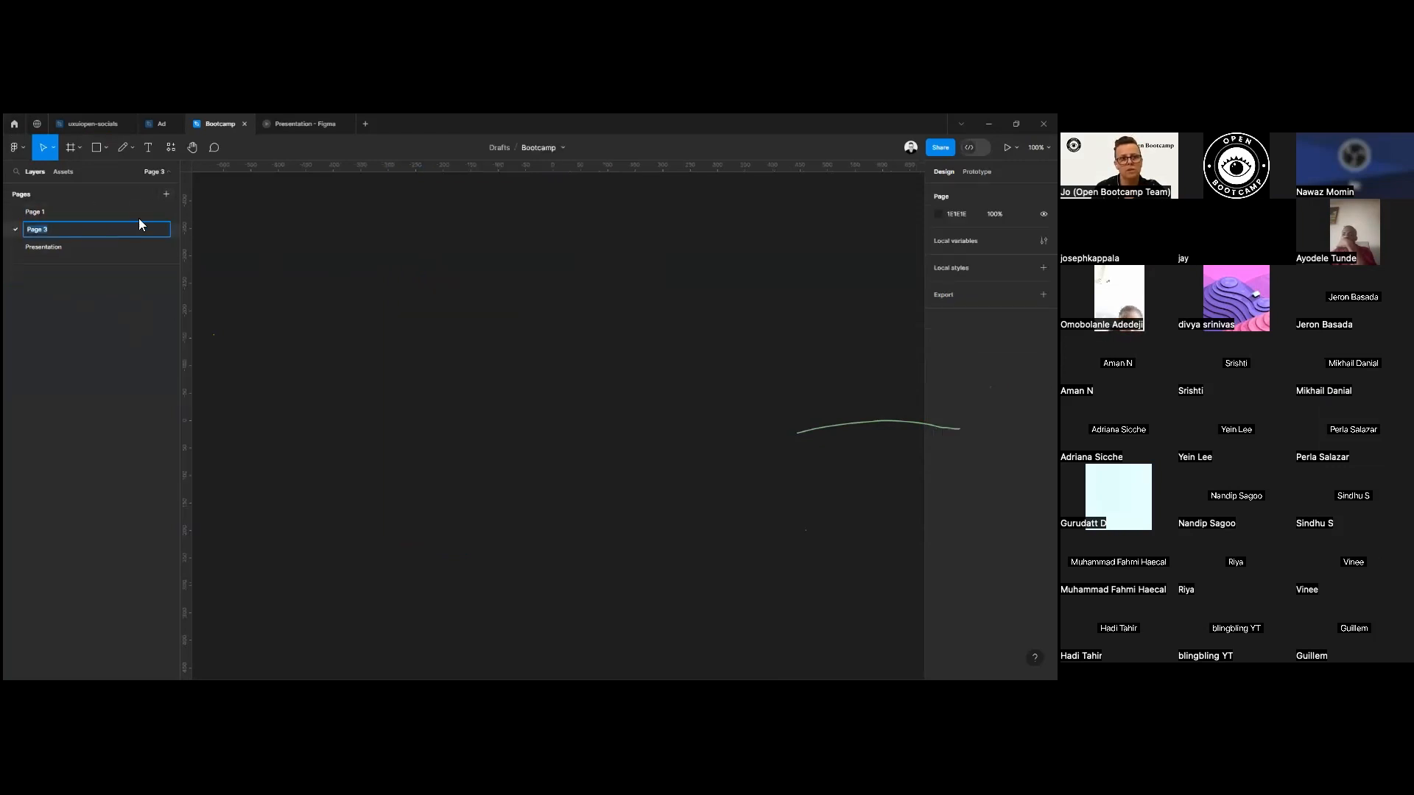
{"action": "key", "text": "Return"}
{"action": "left_click", "coordinate": [165, 195]}
{"action": "left_click", "coordinate": [166, 195]}
{"action": "left_click", "coordinate": [166, 195]}
Open the Presentation page, and collapse the page list.
{"action": "left_click", "coordinate": [46, 301]}
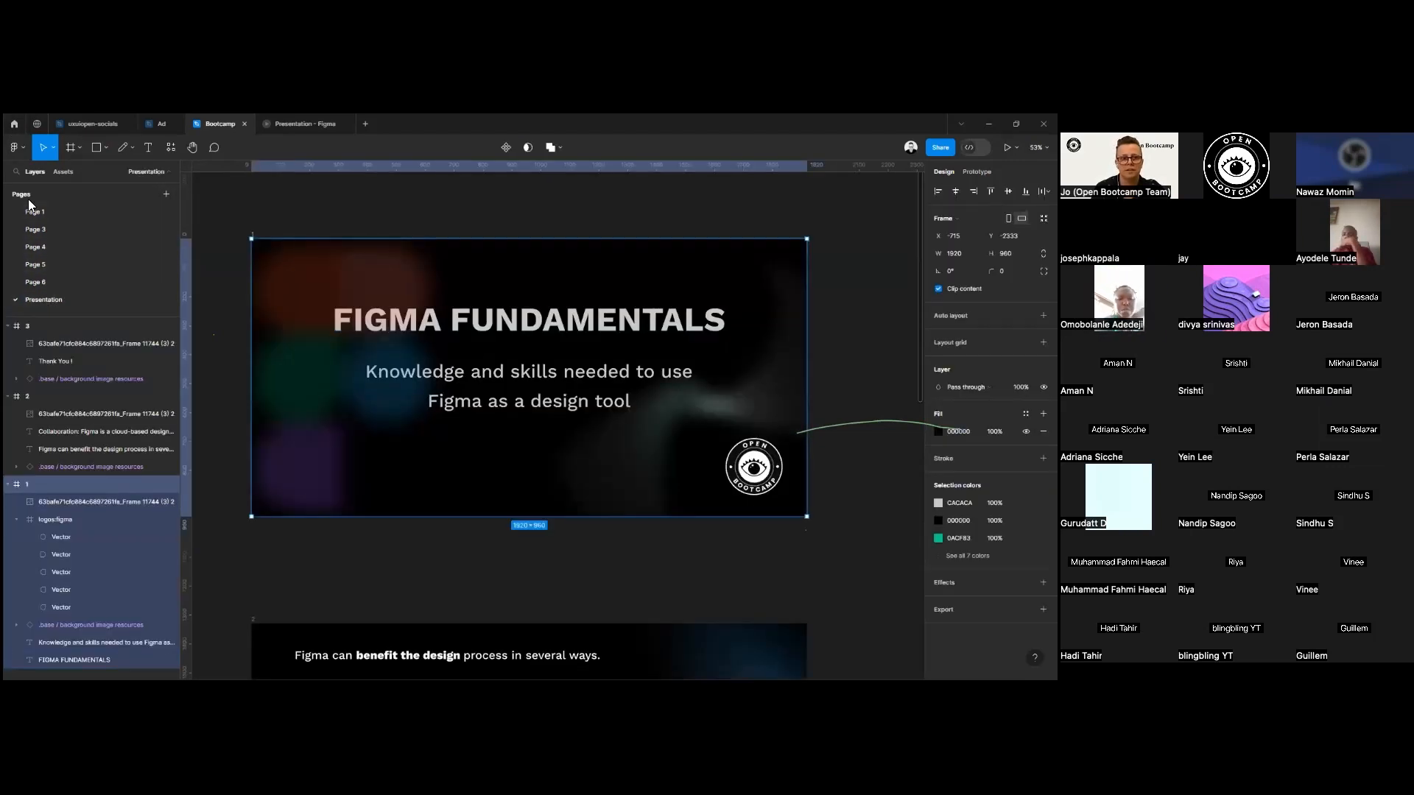
{"action": "left_click", "coordinate": [158, 172]}
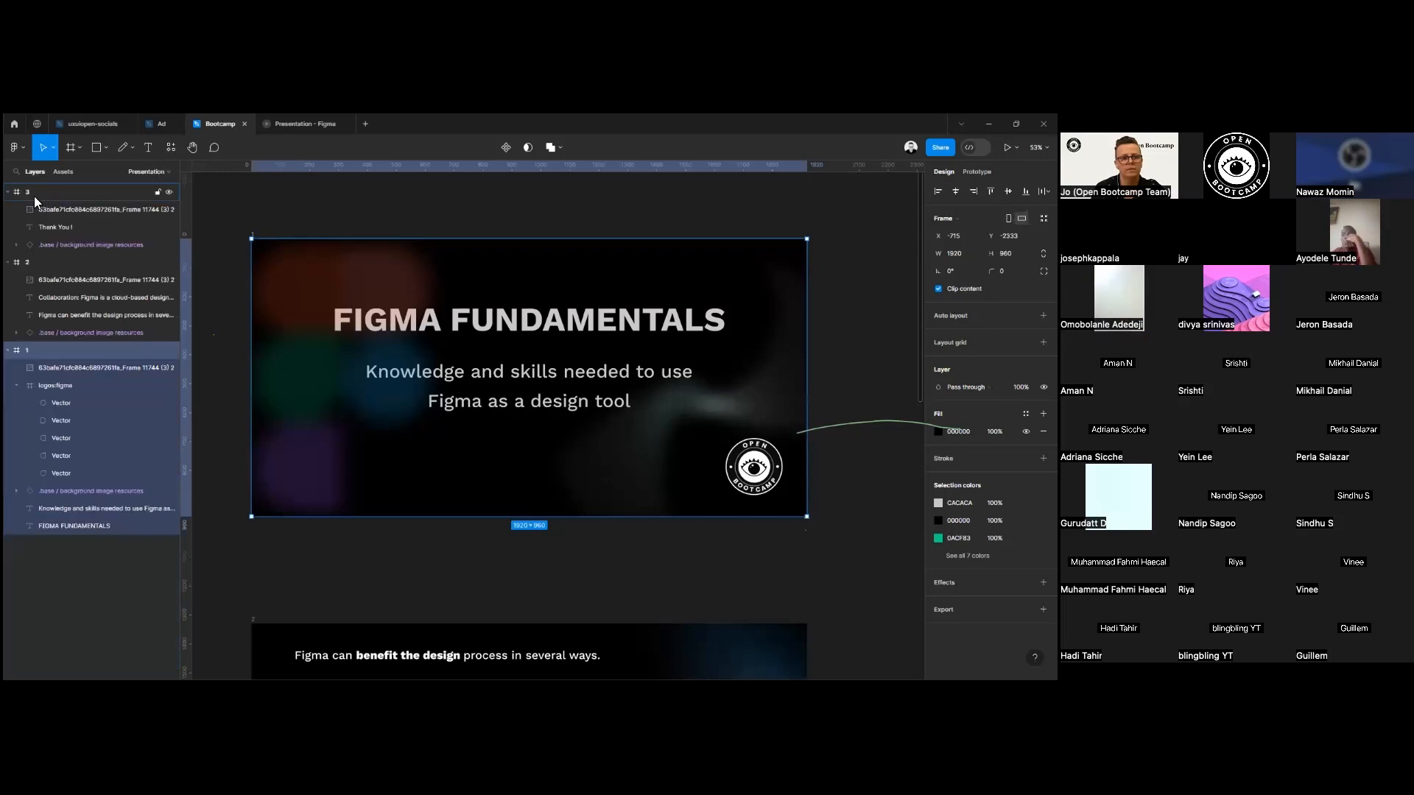
Expand the page list and switch to Page 1, looking at the file's assets before returning to its layers.
{"action": "left_click", "coordinate": [143, 171]}
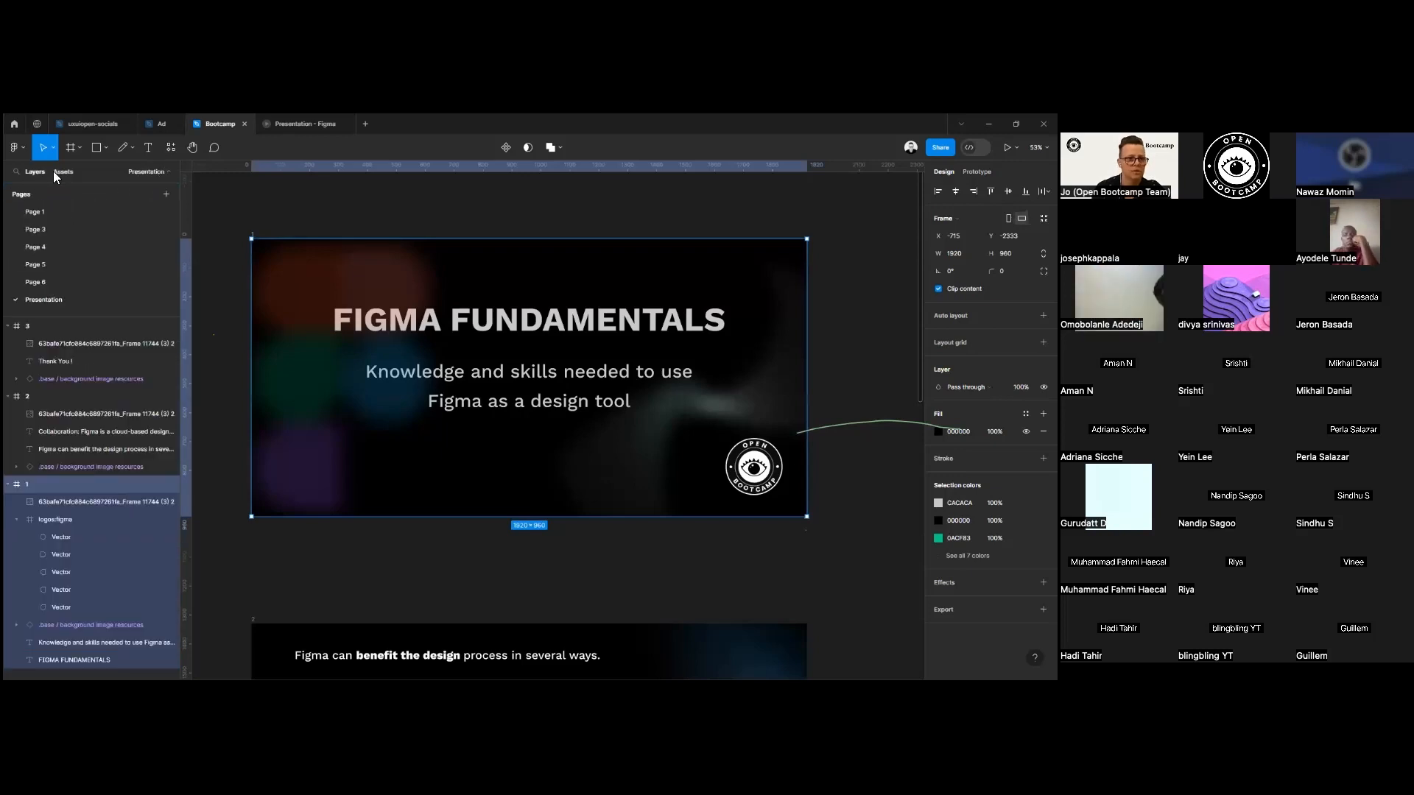
{"action": "left_click", "coordinate": [40, 213]}
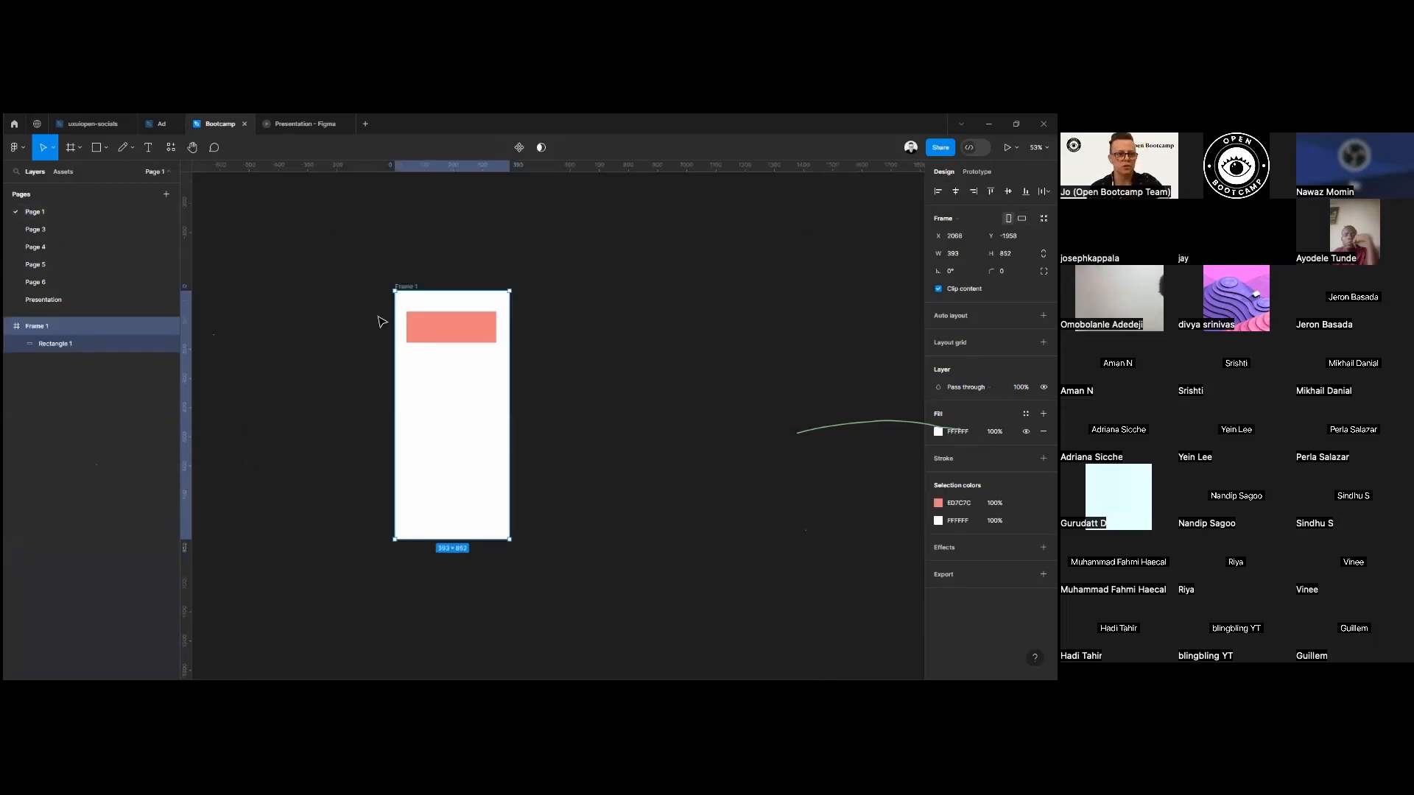
{"action": "left_click", "coordinate": [53, 174]}
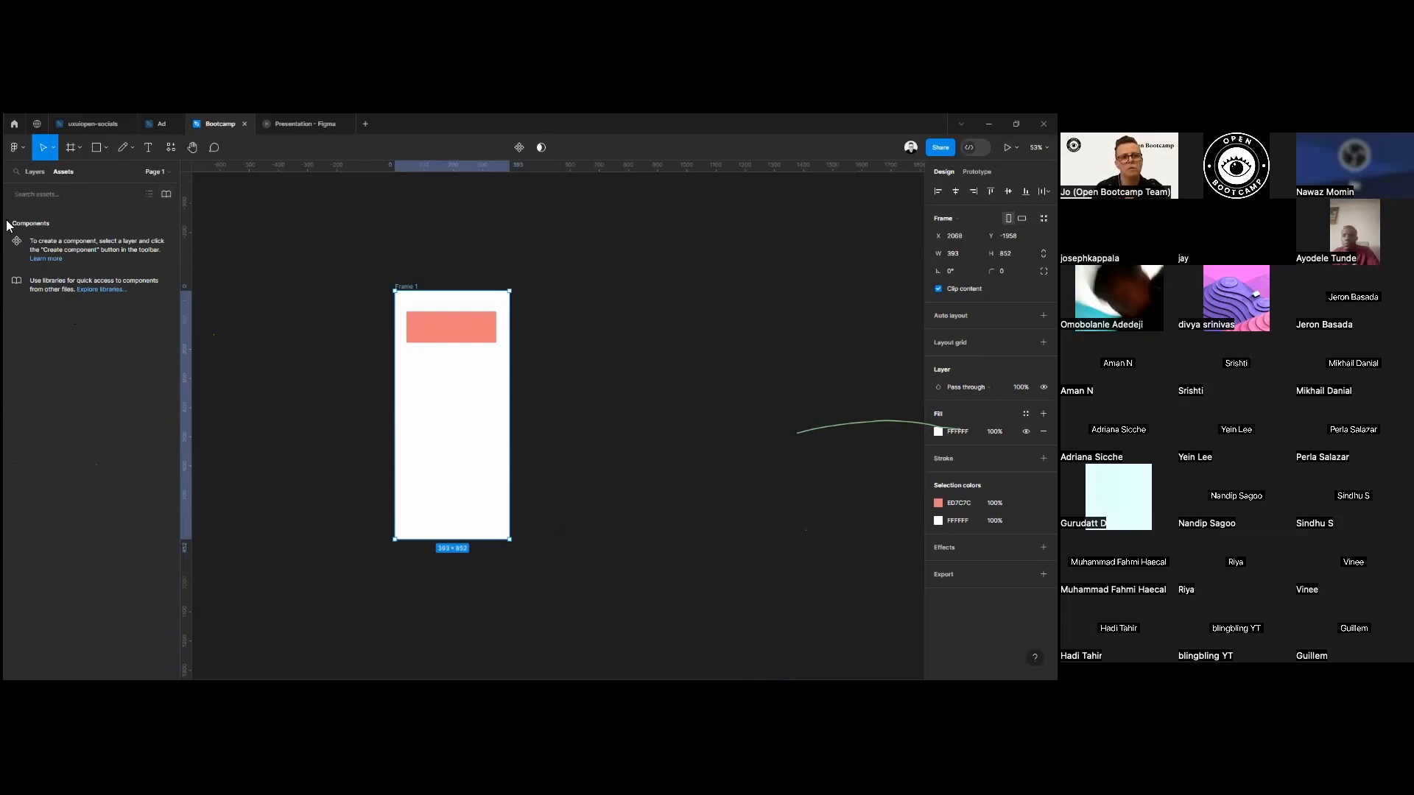
{"action": "left_click", "coordinate": [34, 173]}
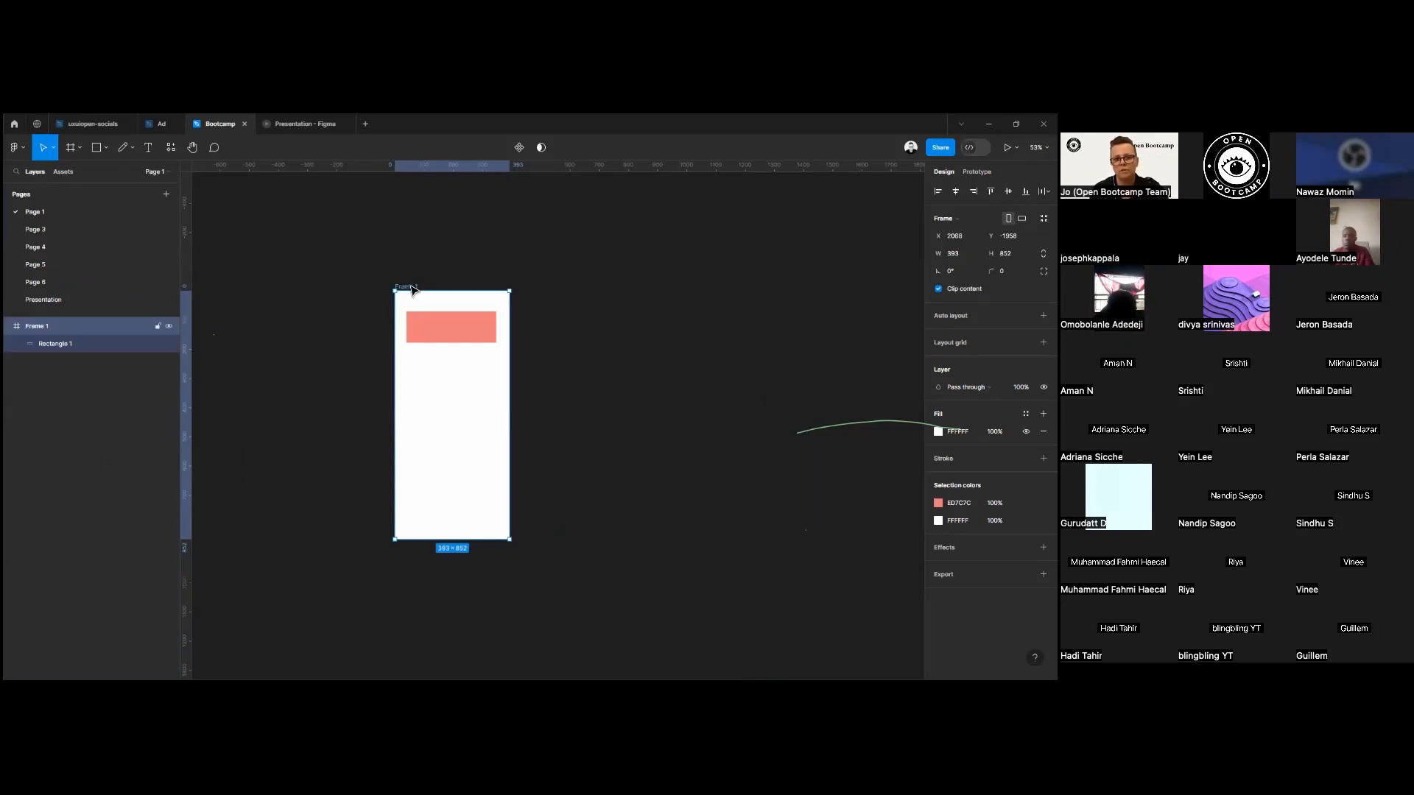
Move the salmon rectangle slightly up in the phone frame to Y 52, and set its X position to 50.
{"action": "scroll", "coordinate": [428, 287], "scroll_direction": "down", "scroll_amount": 2}
{"action": "left_click", "coordinate": [448, 295]}
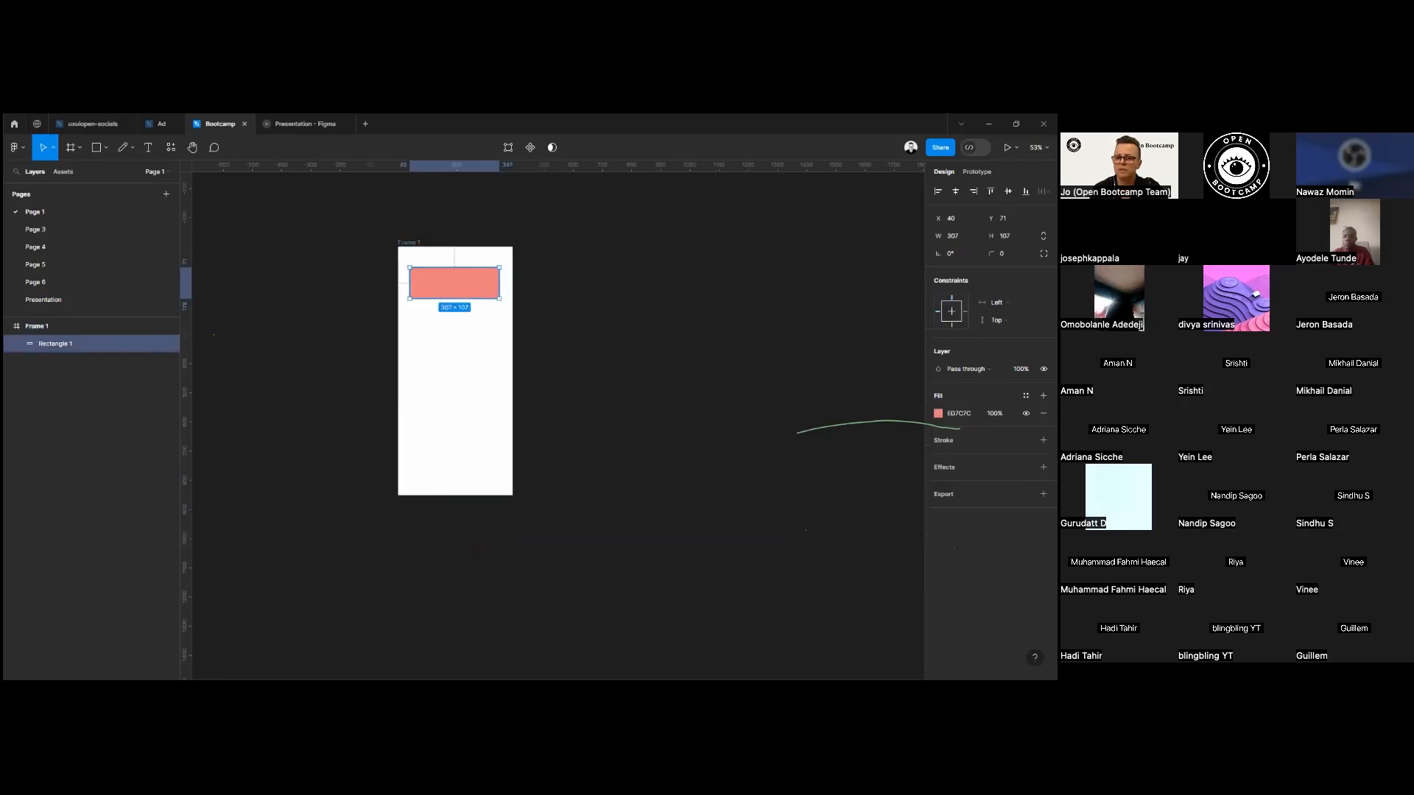
{"action": "left_click_drag", "start_coordinate": [442, 301], "coordinate": [448, 281]}
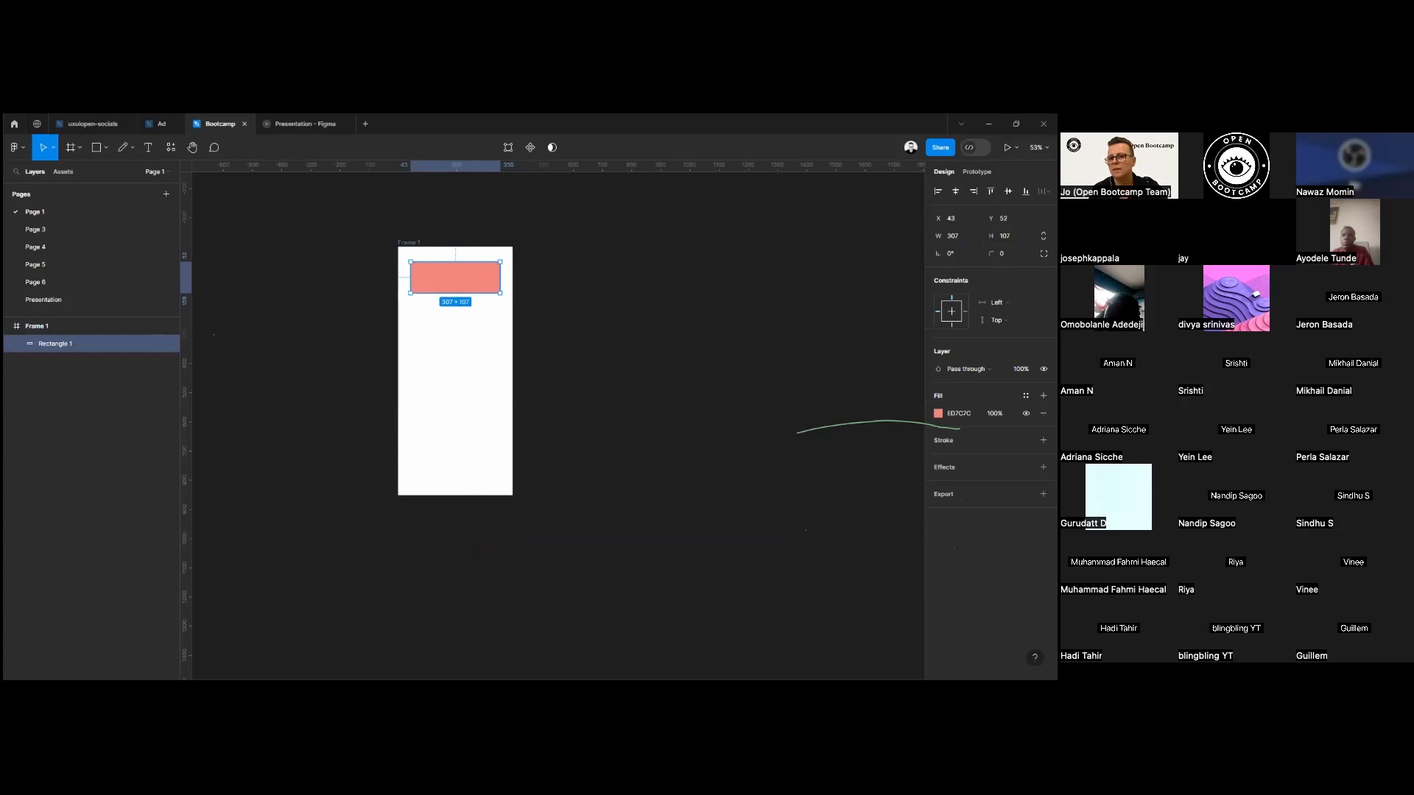
{"action": "mouse_move", "coordinate": [938, 218]}
{"action": "left_mouse_down"}
{"action": "mouse_move", "coordinate": [744, 243]}
{"action": "mouse_move", "coordinate": [1021, 221]}
{"action": "mouse_move", "coordinate": [924, 219]}
{"action": "mouse_move", "coordinate": [951, 218]}
{"action": "left_mouse_up"}
{"action": "left_click", "coordinate": [951, 218]}
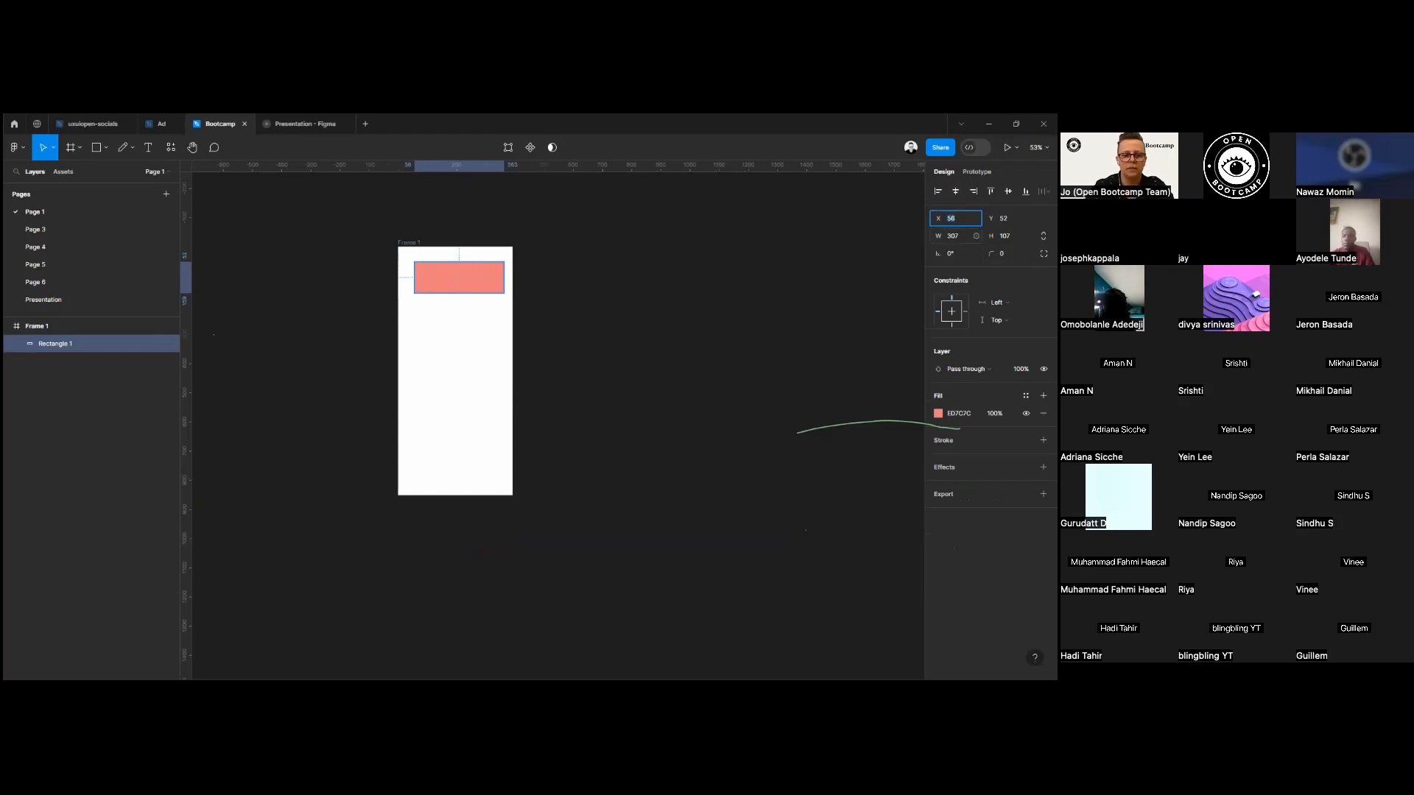
{"action": "type", "text": "50"}
{"action": "key", "text": "Return"}
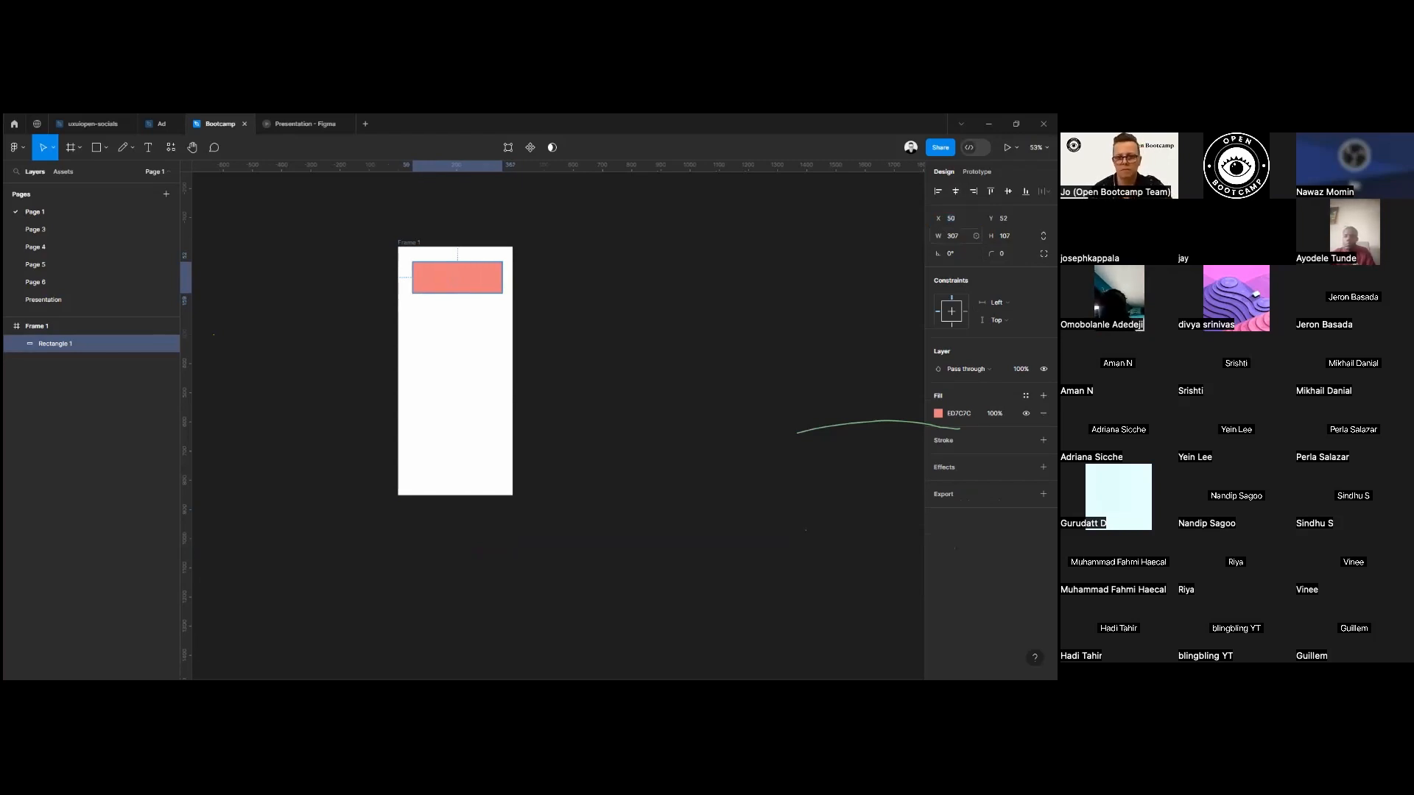
Set the rectangle's width to 280.
{"action": "mouse_move", "coordinate": [938, 236]}
{"action": "left_mouse_down"}
{"action": "mouse_move", "coordinate": [973, 243]}
{"action": "mouse_move", "coordinate": [782, 262]}
{"action": "mouse_move", "coordinate": [947, 251]}
{"action": "left_mouse_up"}
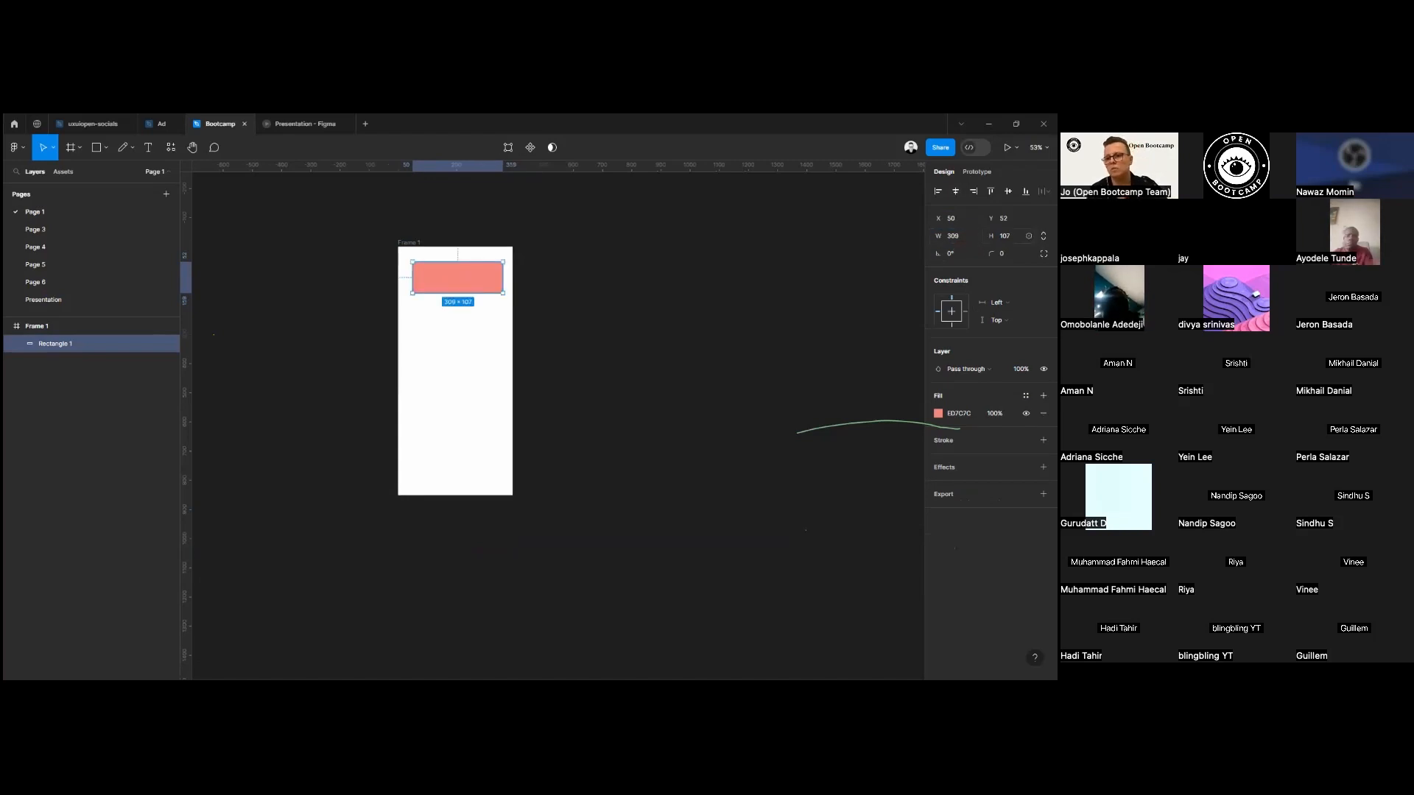
{"action": "left_click", "coordinate": [954, 236]}
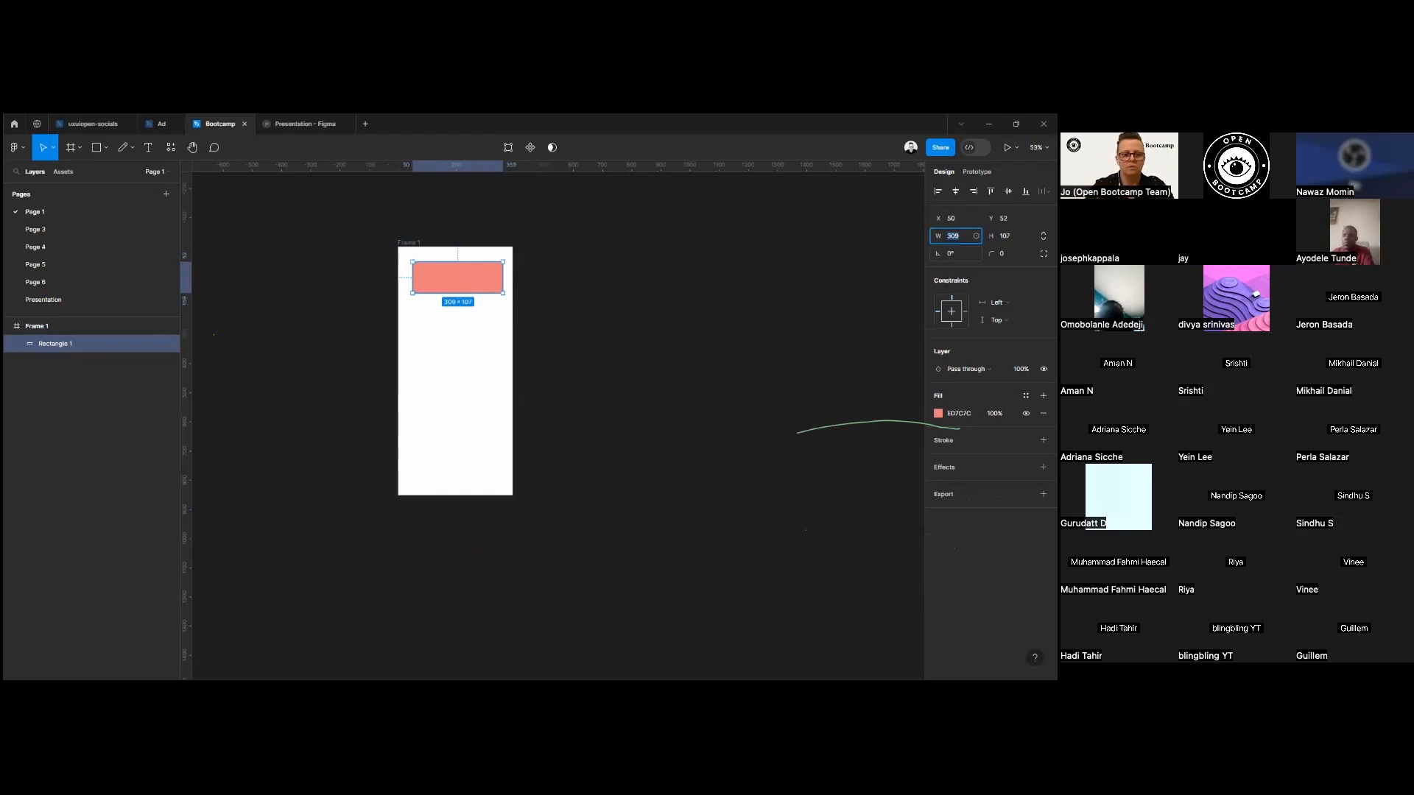
{"action": "type", "text": "280"}
{"action": "key", "text": "Return"}
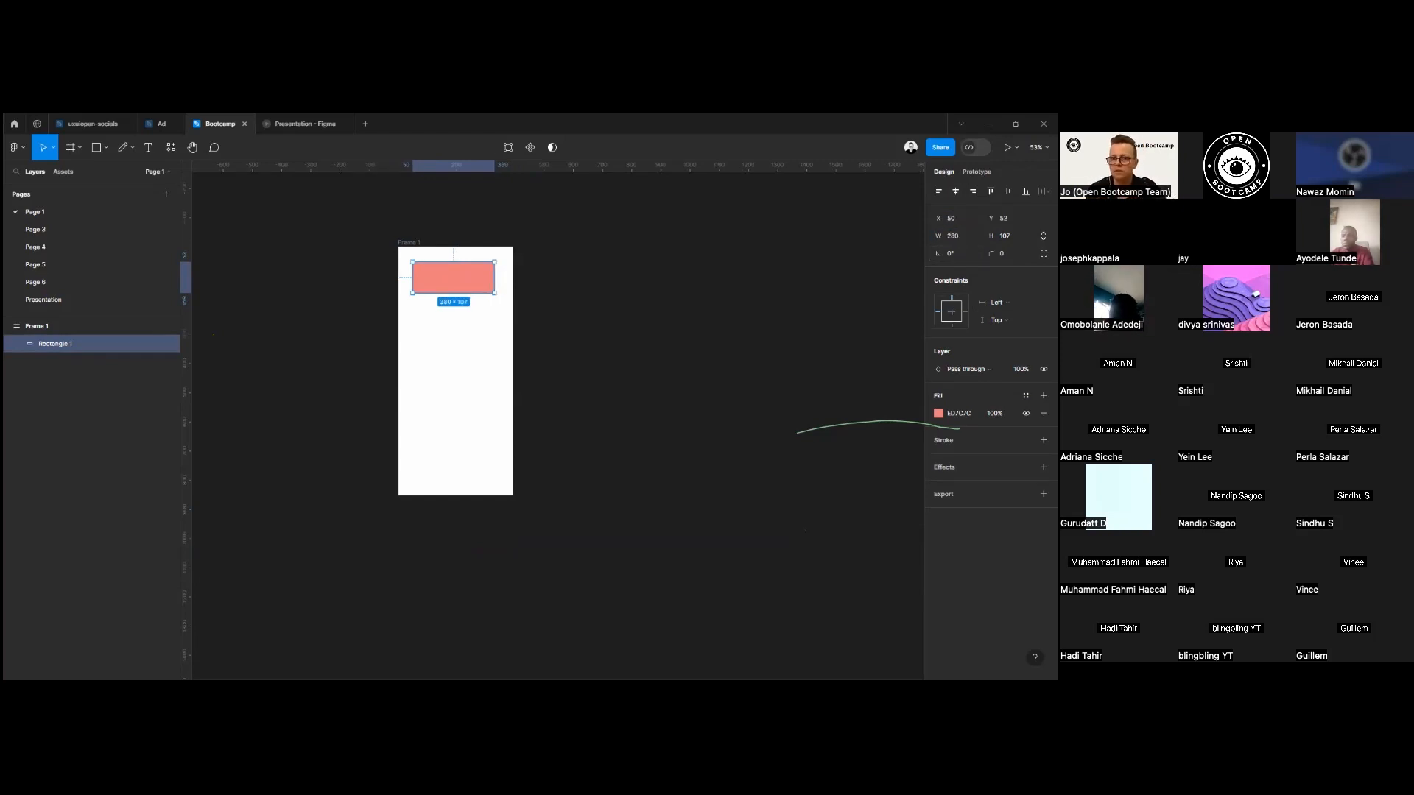
Try rotating the rectangle to 30°, and reset its rotation to 0°.
{"action": "left_click_drag", "start_coordinate": [937, 257], "coordinate": [981, 269]}
{"action": "left_click", "coordinate": [961, 254]}
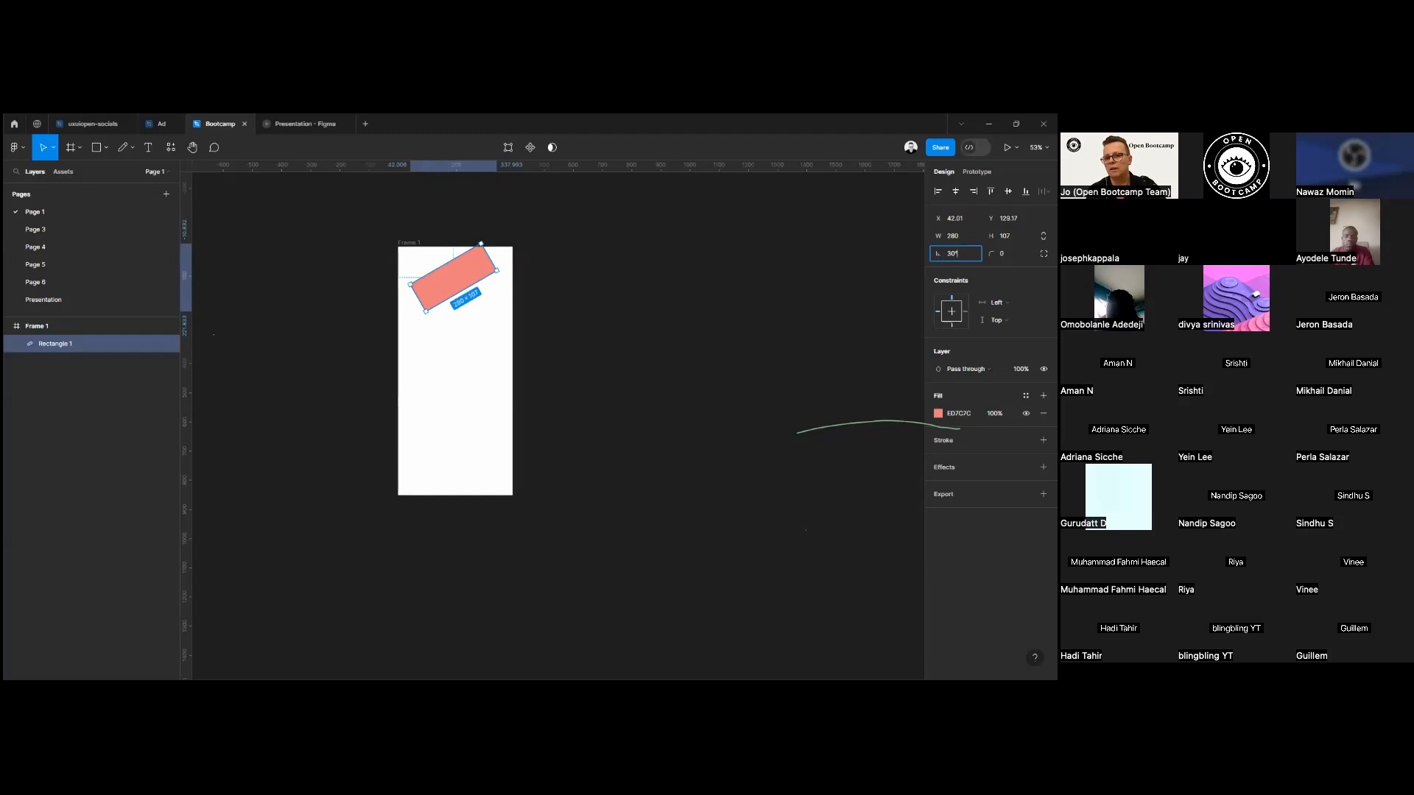
{"action": "type", "text": "0"}
{"action": "key", "text": "Return"}
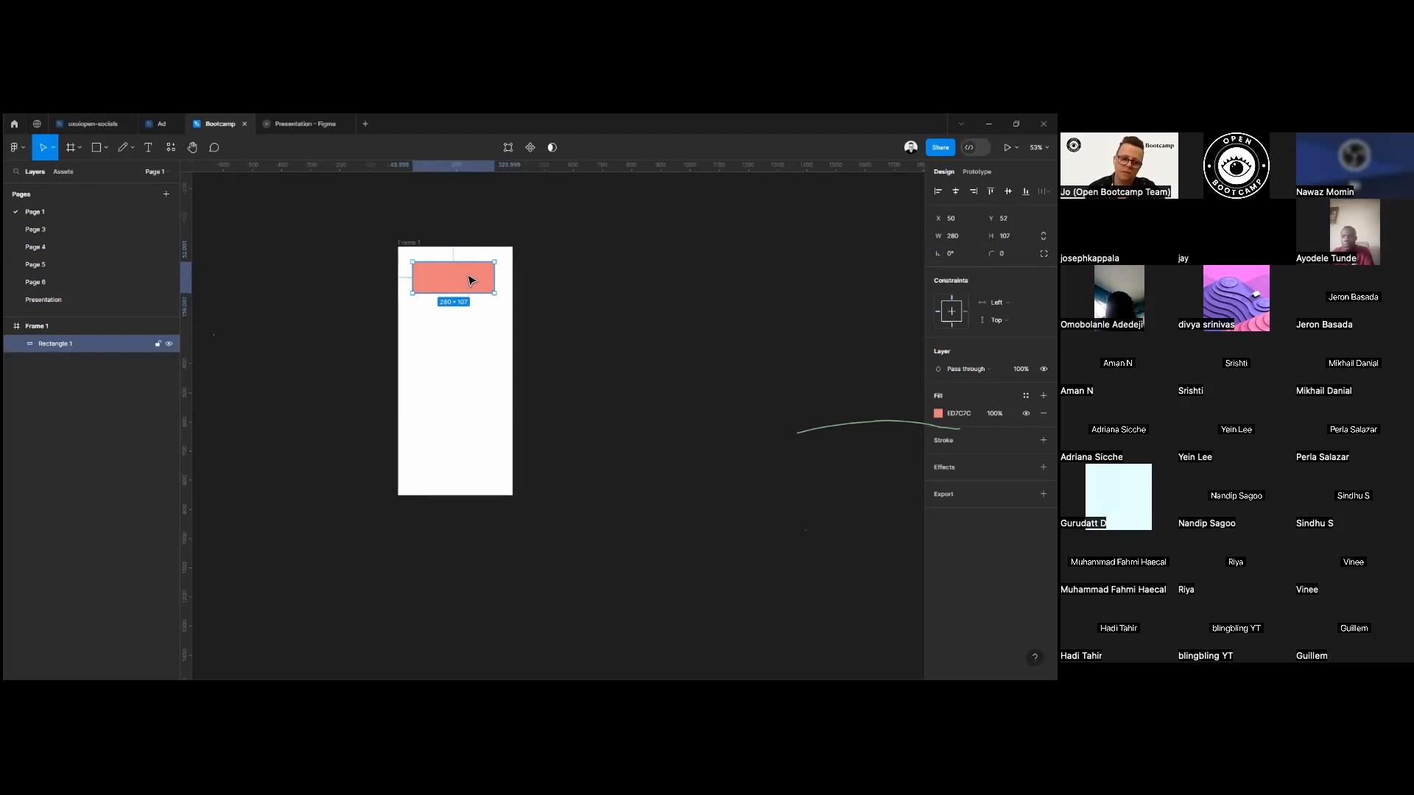
Move the rectangle near the bottom of the phone frame to about X 57, Y 718, and reduce its height to about 79.
{"action": "left_click_drag", "start_coordinate": [471, 280], "coordinate": [483, 457]}
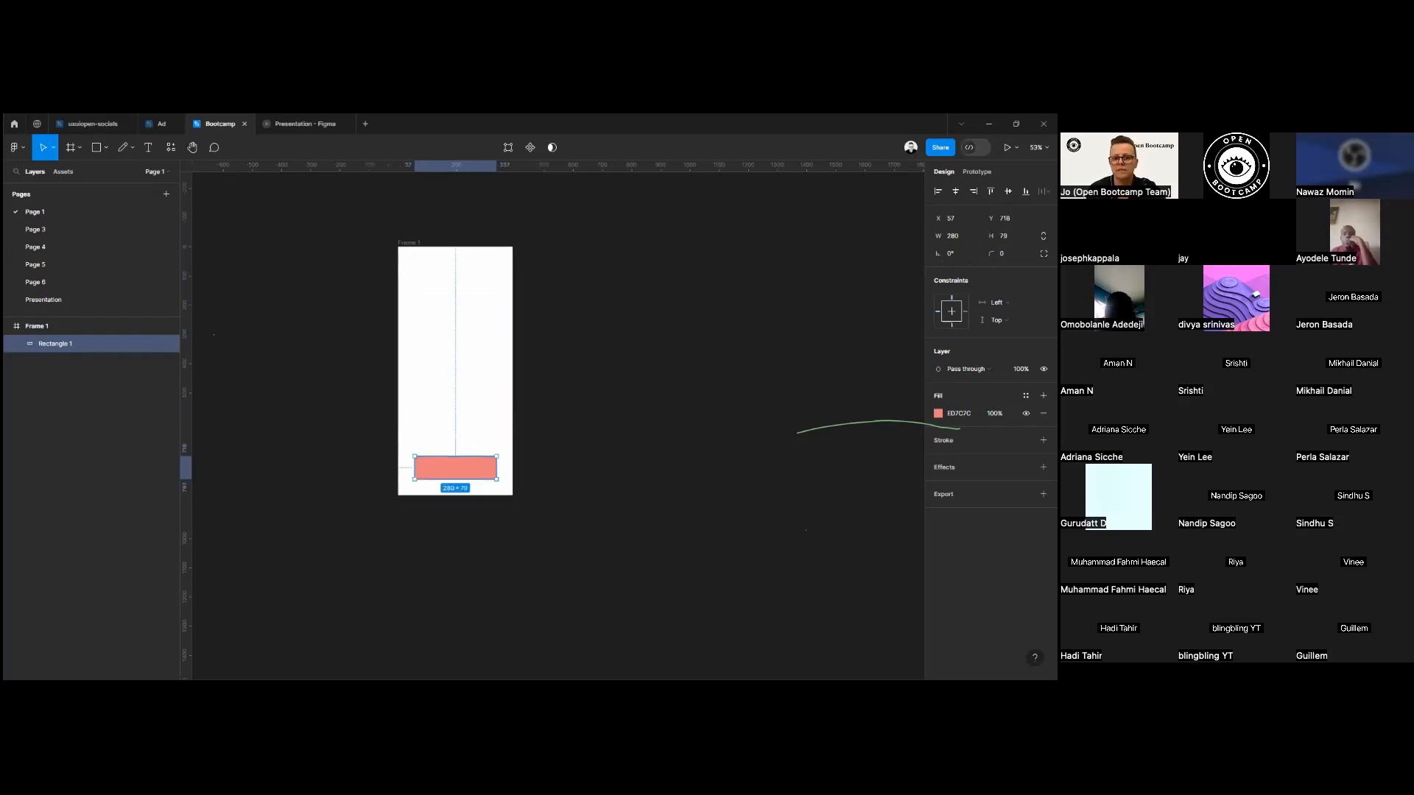
{"action": "left_click", "coordinate": [591, 445]}
Round all the rectangle's corners with a radius of 5, and increase the radius to 10.
{"action": "scroll", "coordinate": [489, 481], "scroll_direction": "up", "scroll_amount": 5}
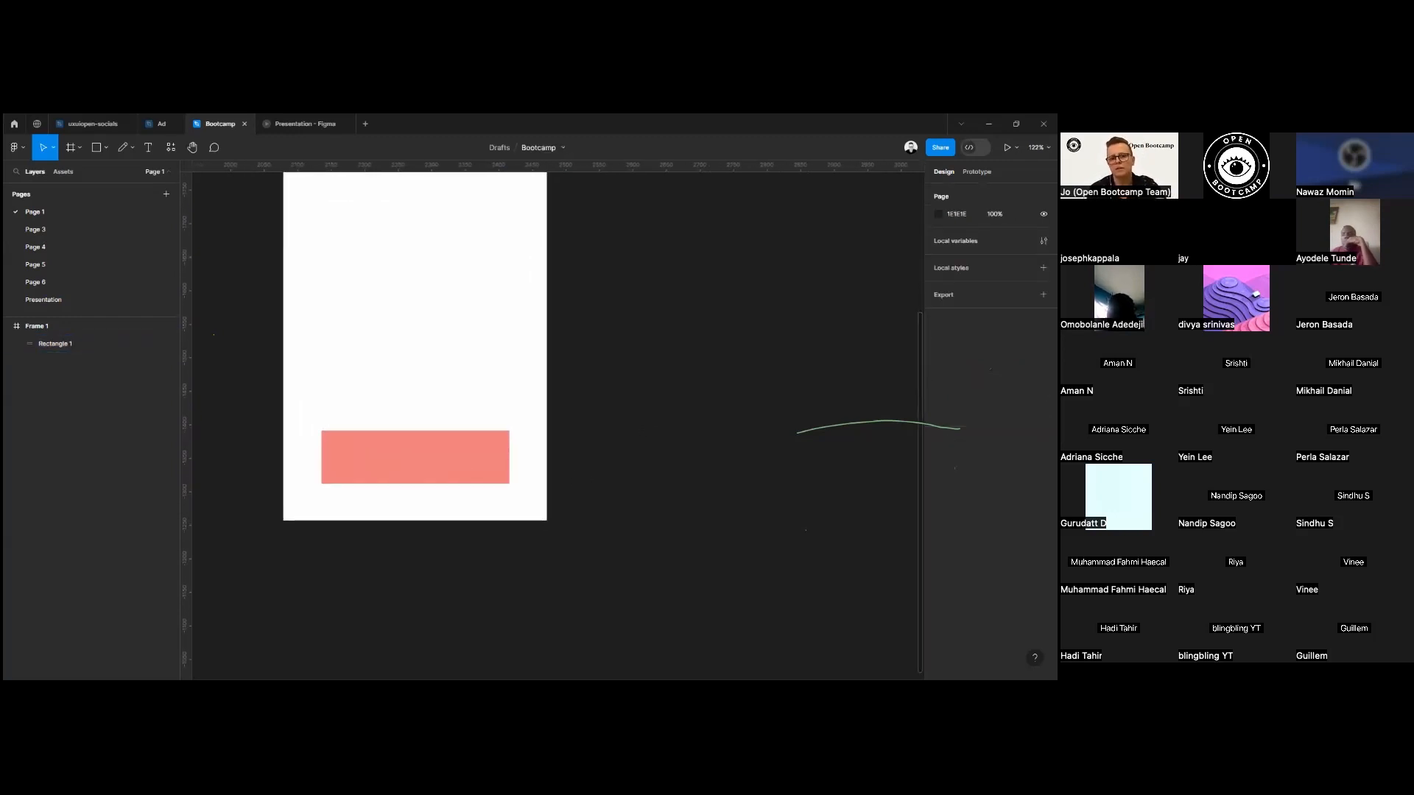
{"action": "left_click", "coordinate": [472, 475]}
{"action": "left_click", "coordinate": [1004, 253]}
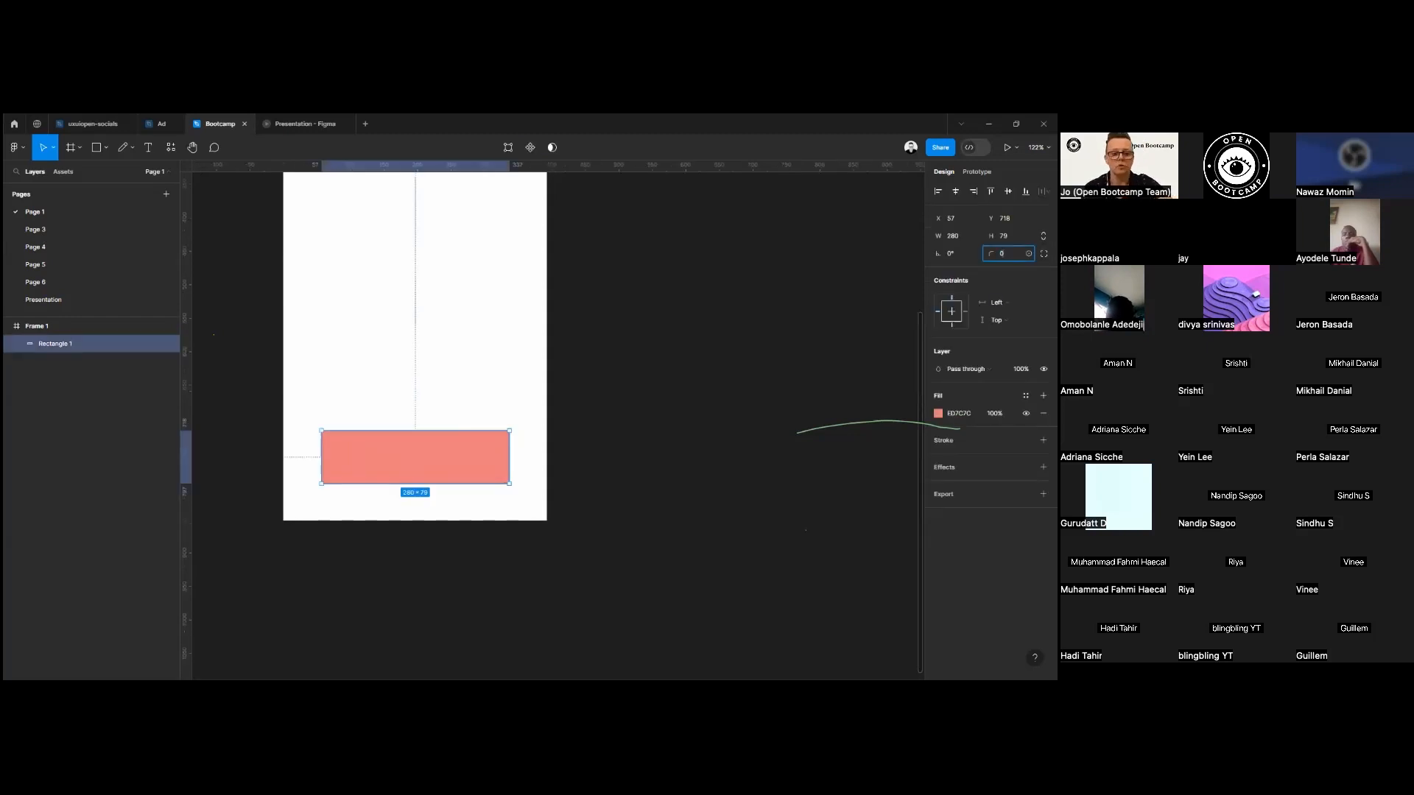
{"action": "left_click", "coordinate": [660, 424]}
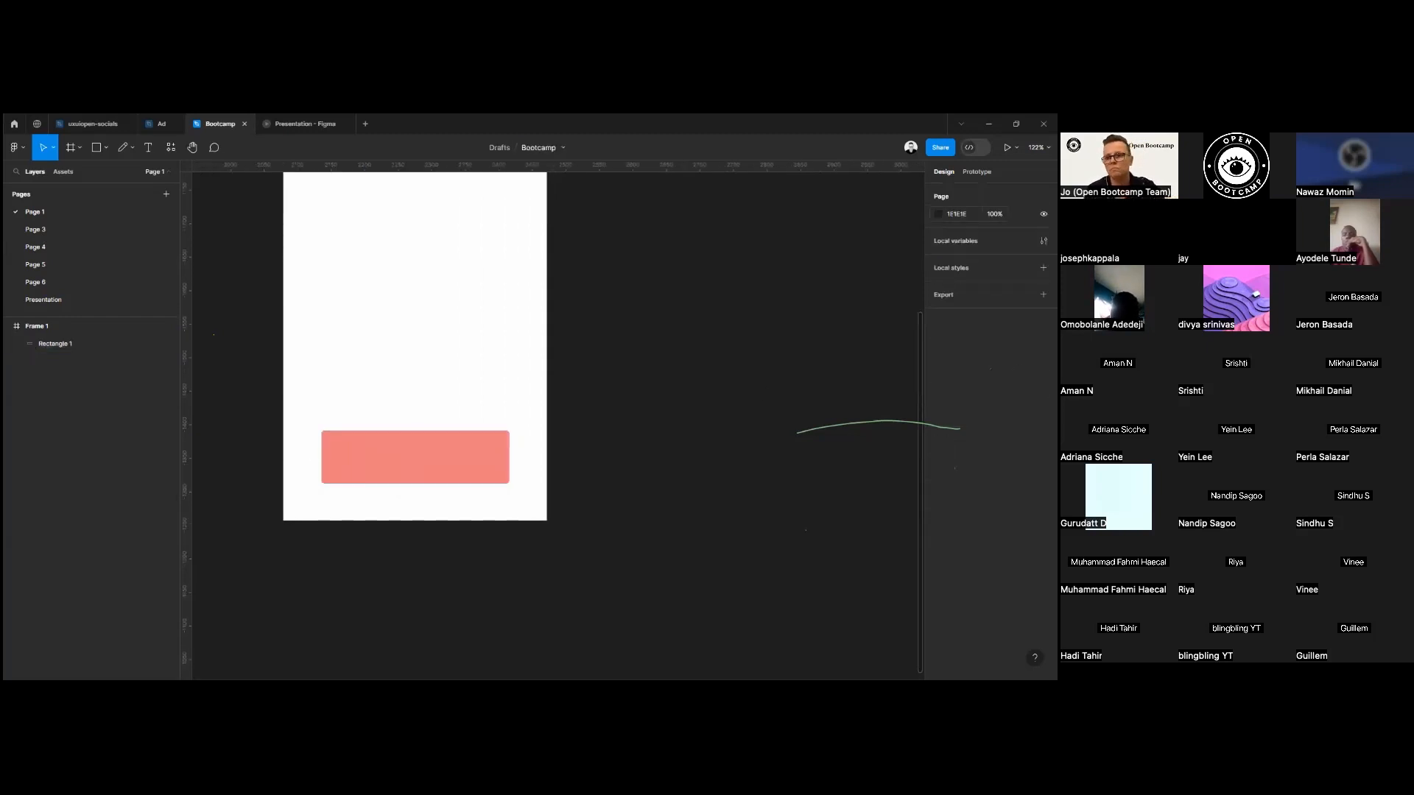
{"action": "left_click", "coordinate": [423, 472]}
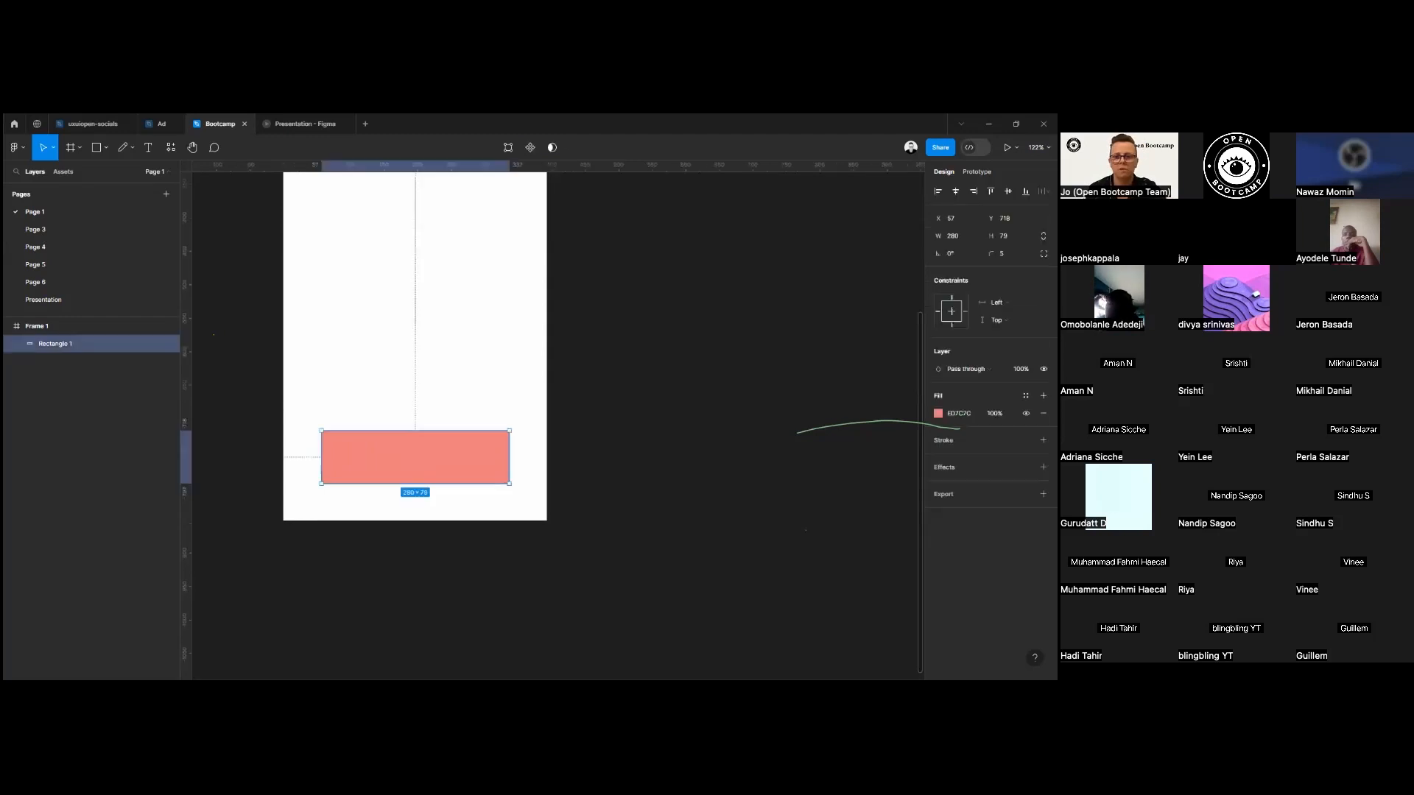
{"action": "left_click", "coordinate": [1003, 253]}
{"action": "type", "text": "10"}
{"action": "key", "text": "Return"}
{"action": "left_click", "coordinate": [505, 422]}
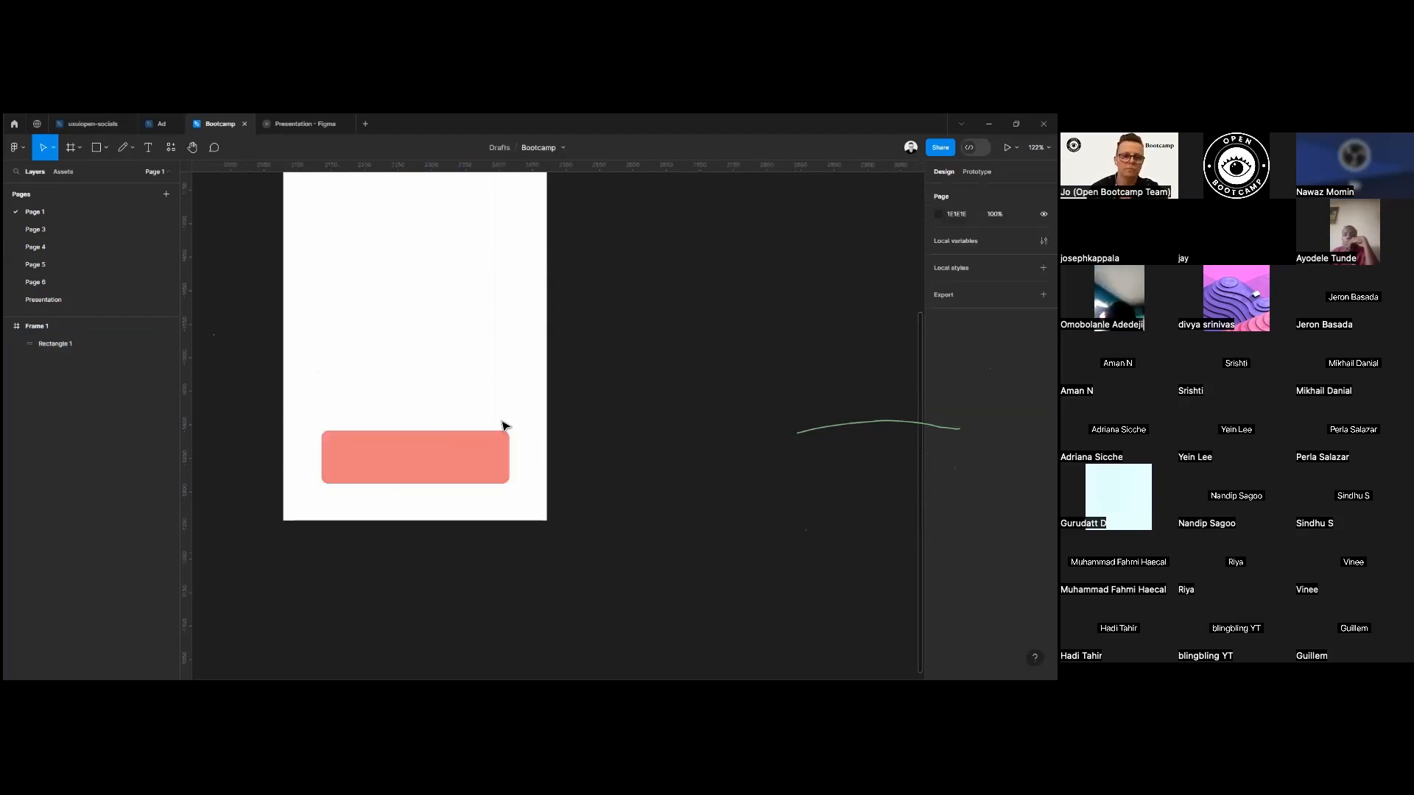
Switch the rectangle to individual corner radii, and set its top-left corner to 30.
{"action": "left_click", "coordinate": [457, 478]}
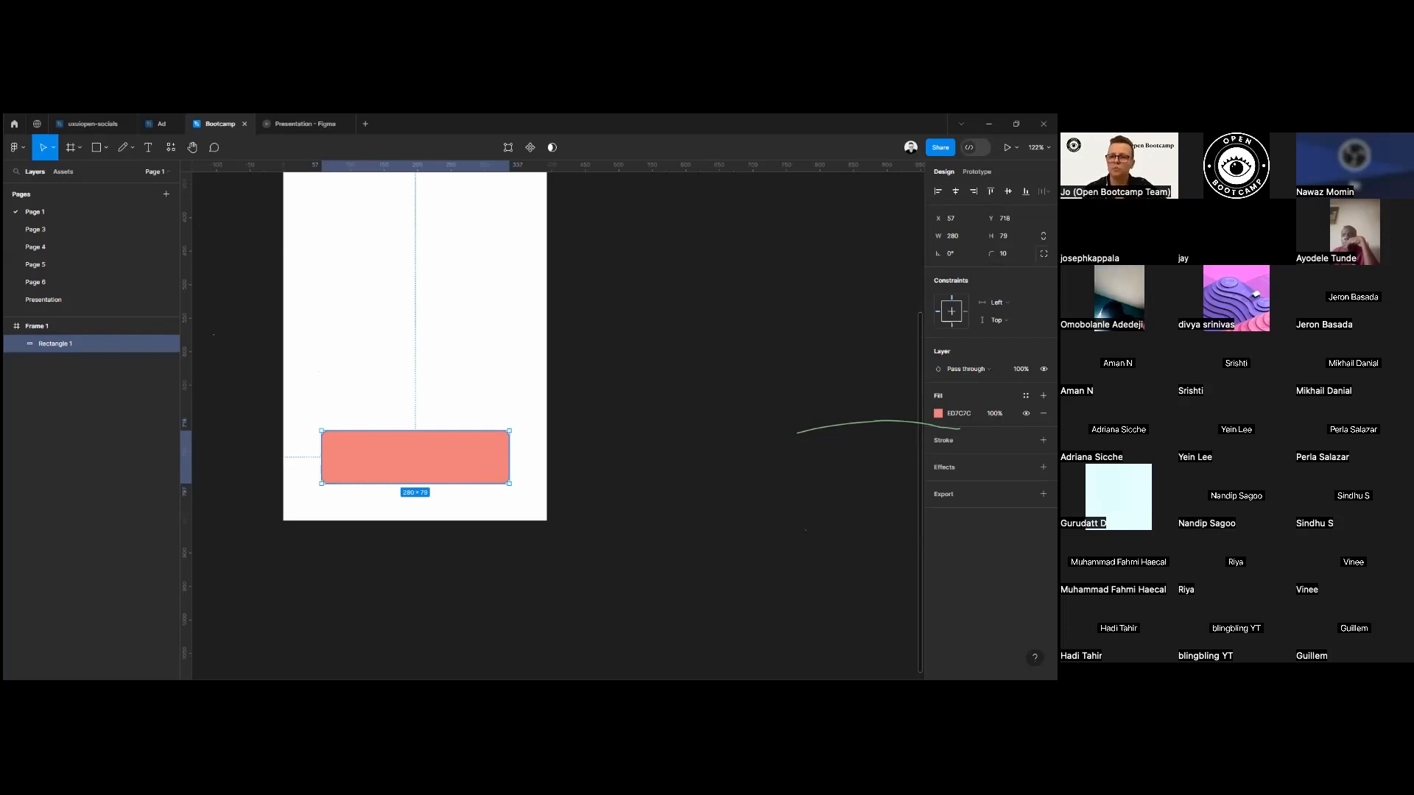
{"action": "left_click", "coordinate": [1043, 254]}
{"action": "left_click", "coordinate": [950, 271]}
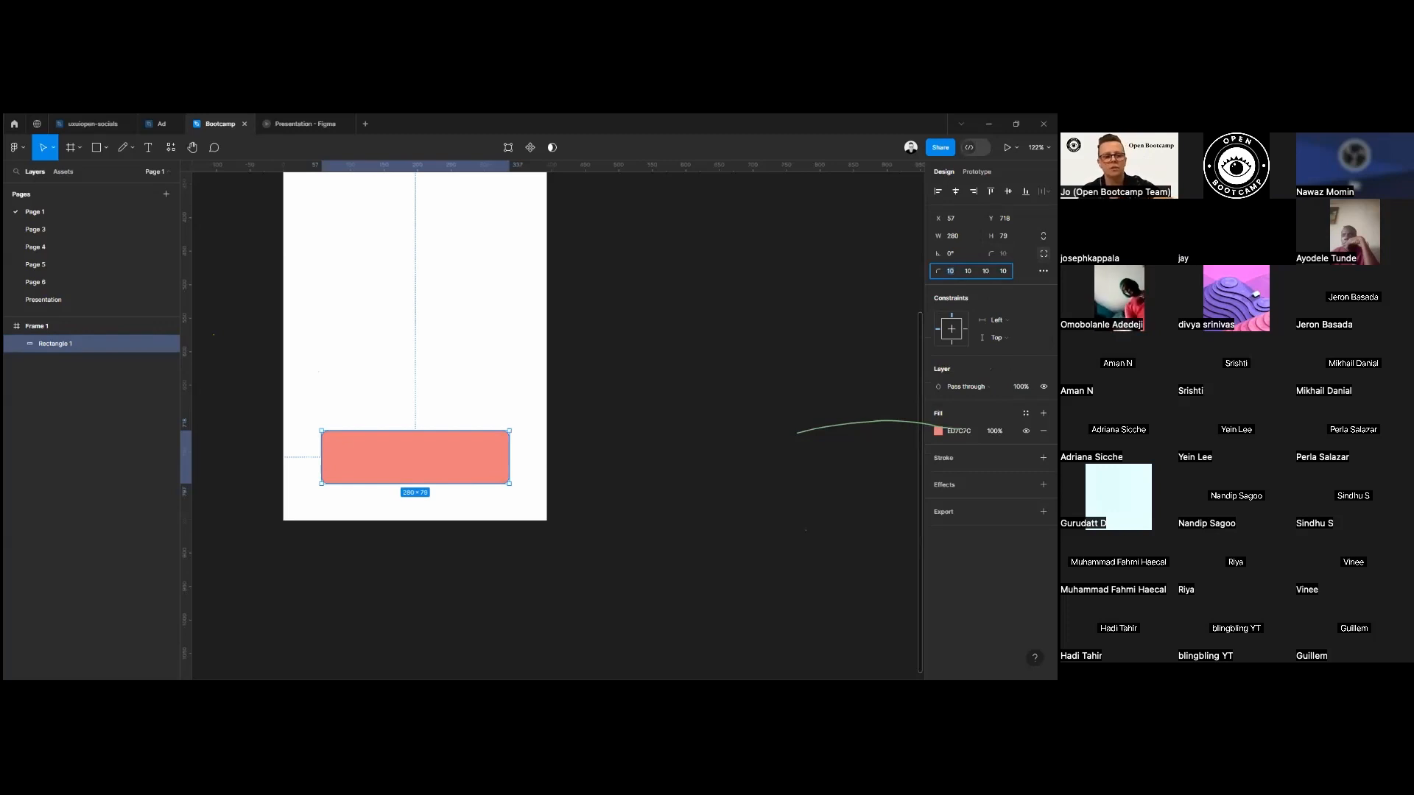
{"action": "type", "text": "30"}
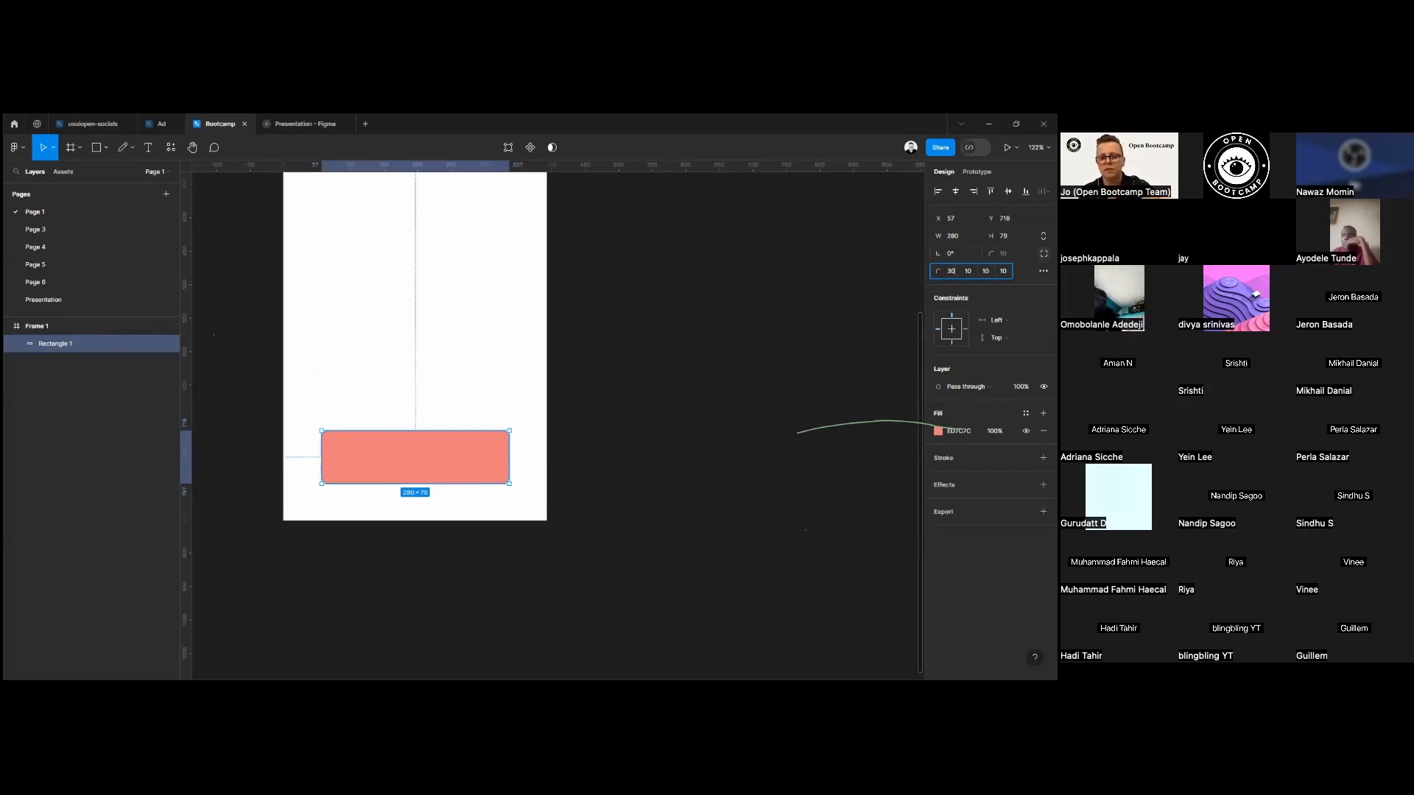
{"action": "key", "text": "Return"}
{"action": "left_click", "coordinate": [375, 364]}
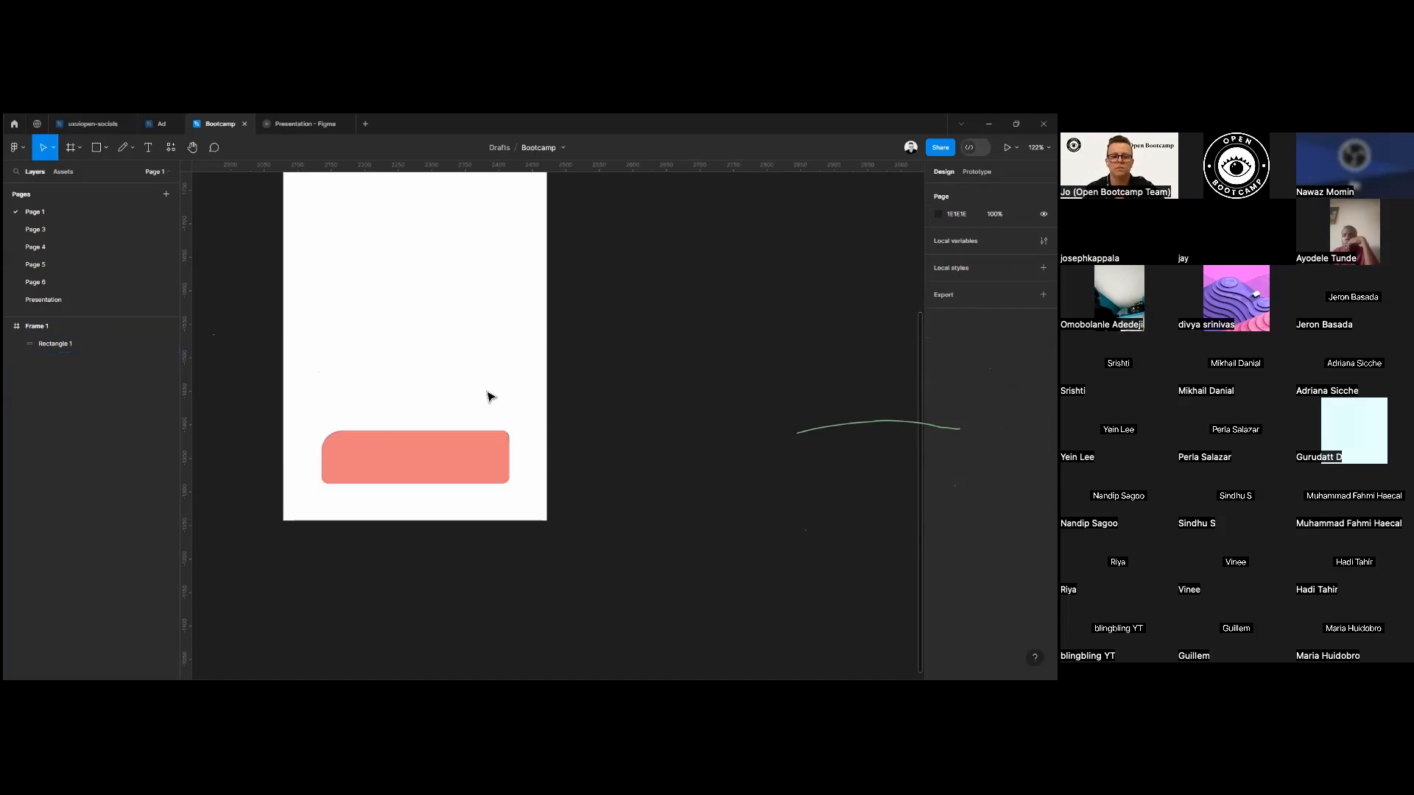
Move the rectangle back near the top of the phone frame, to about X 57, Y 106.
{"action": "left_click_drag", "start_coordinate": [442, 467], "coordinate": [440, 215]}
{"action": "scroll", "coordinate": [619, 317], "scroll_direction": "up", "scroll_amount": 3}
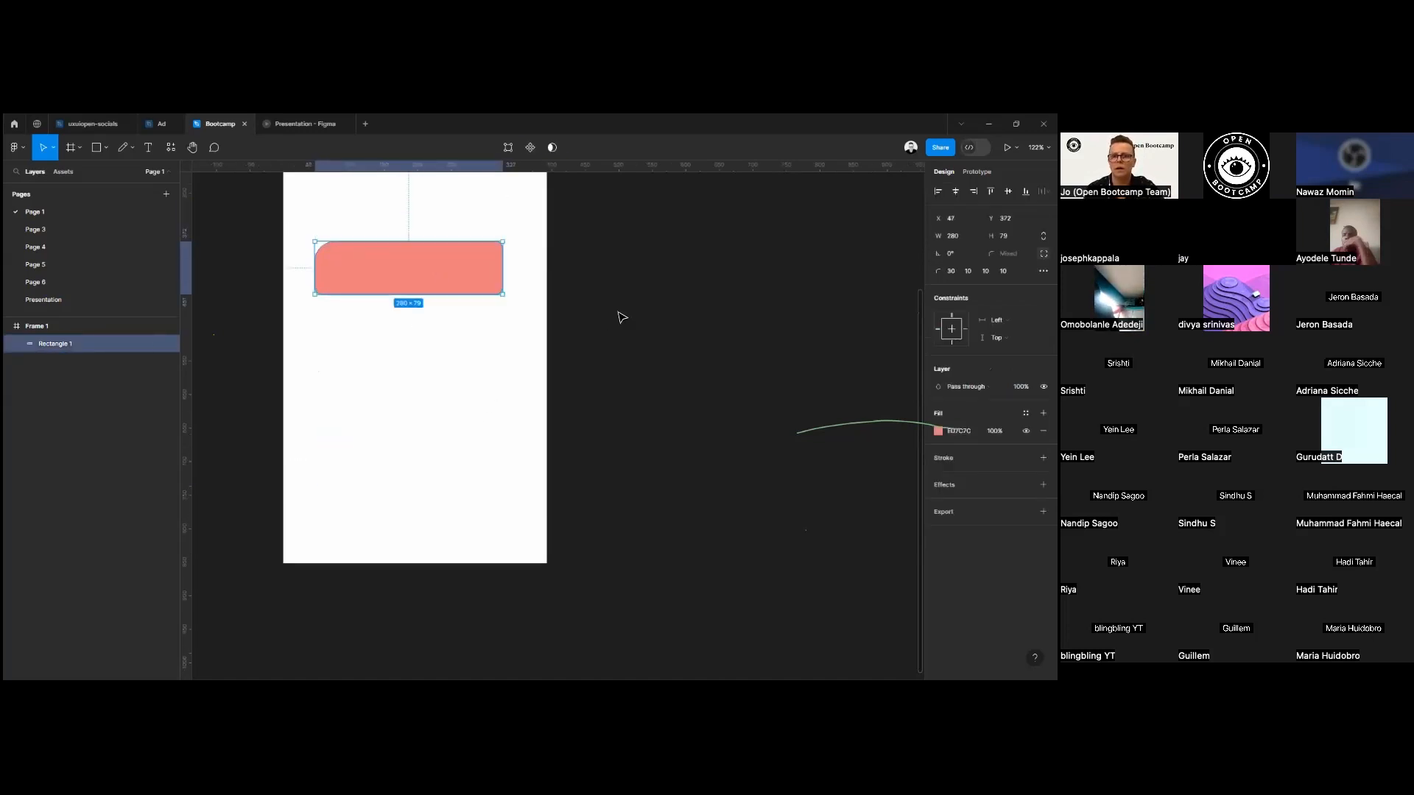
{"action": "left_click_drag", "start_coordinate": [457, 420], "coordinate": [448, 266]}
{"action": "scroll", "coordinate": [432, 316], "scroll_direction": "up", "scroll_amount": 1}
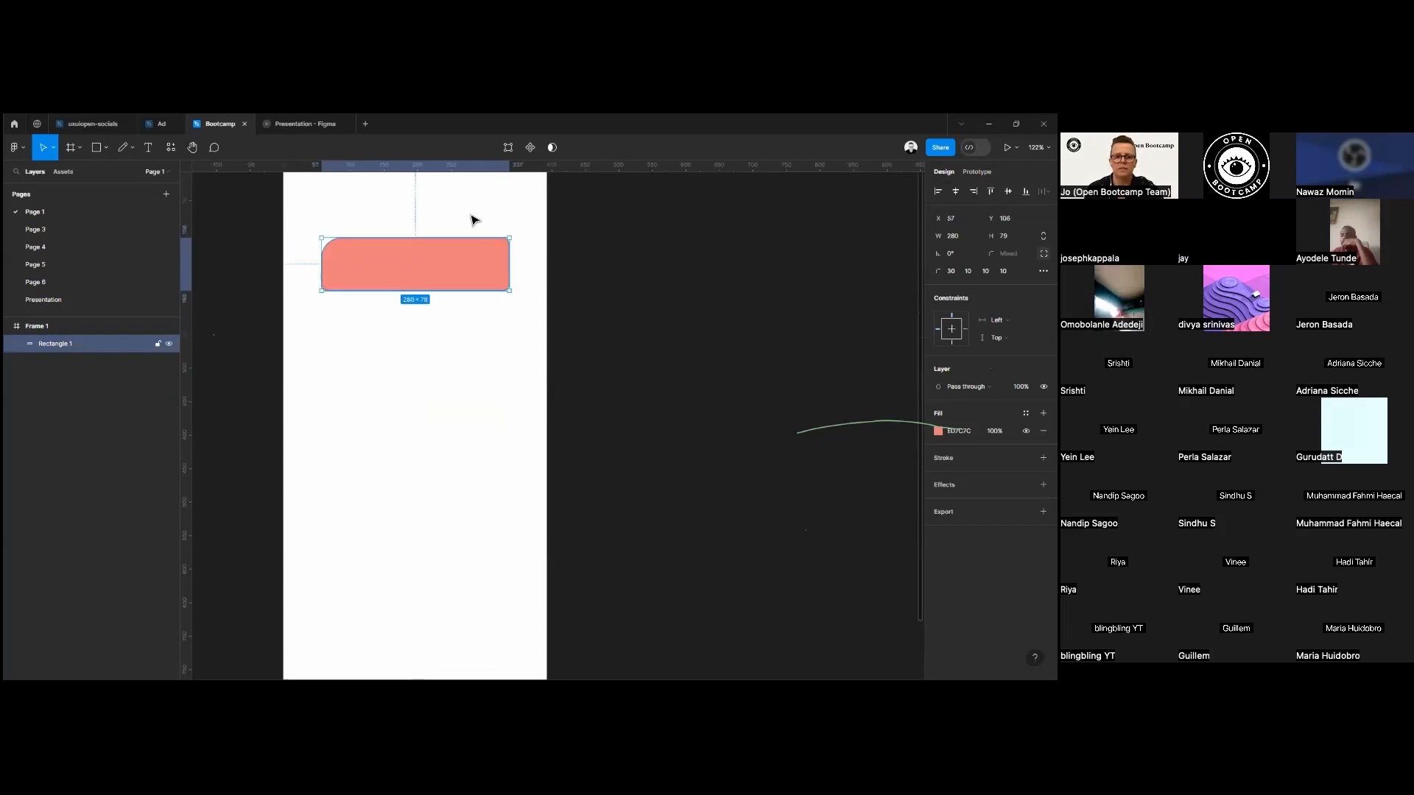
Edit the rectangle's vector points, moving its top-right point to about X 194, Y 35.5 to form a peak, and finish editing.
{"action": "left_click", "coordinate": [510, 155]}
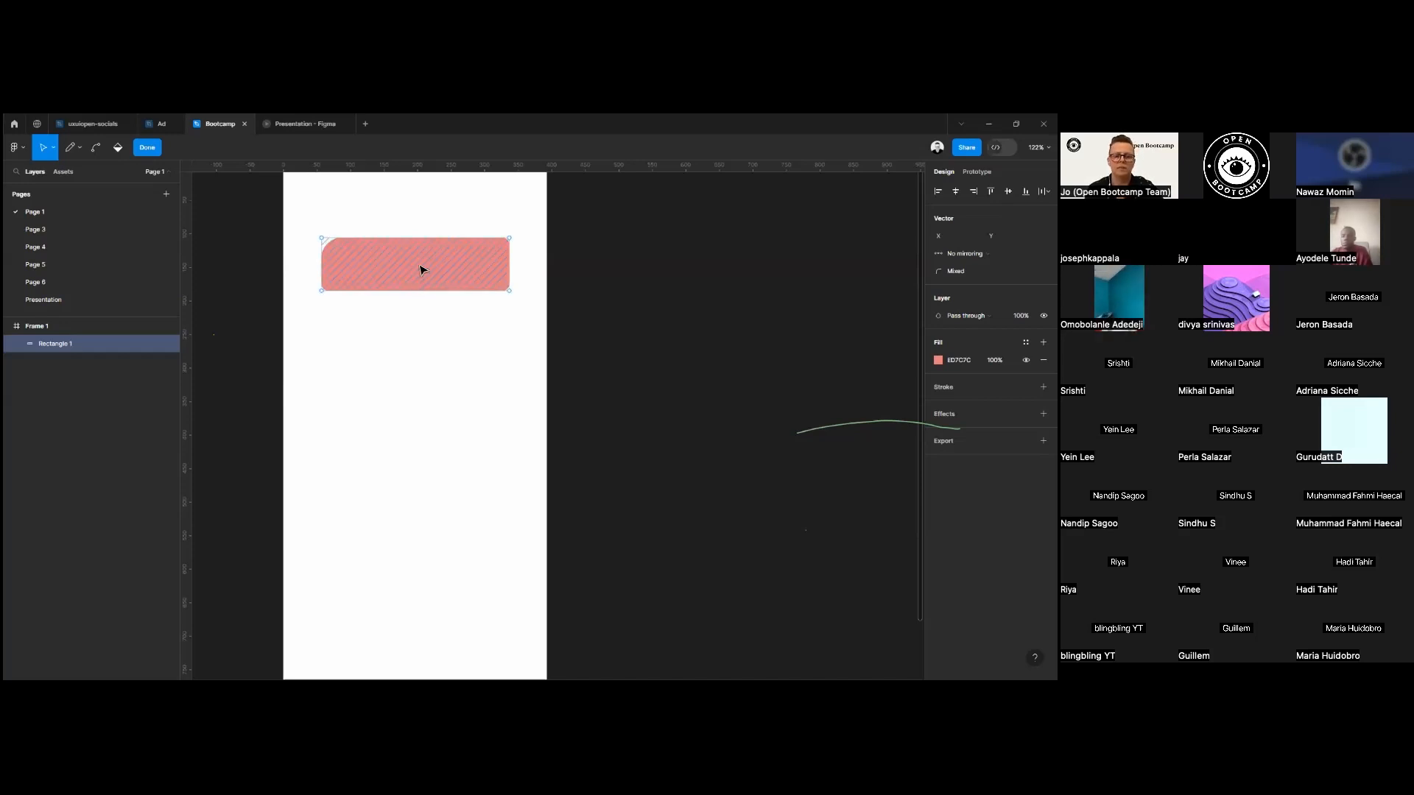
{"action": "key", "text": "Escape"}
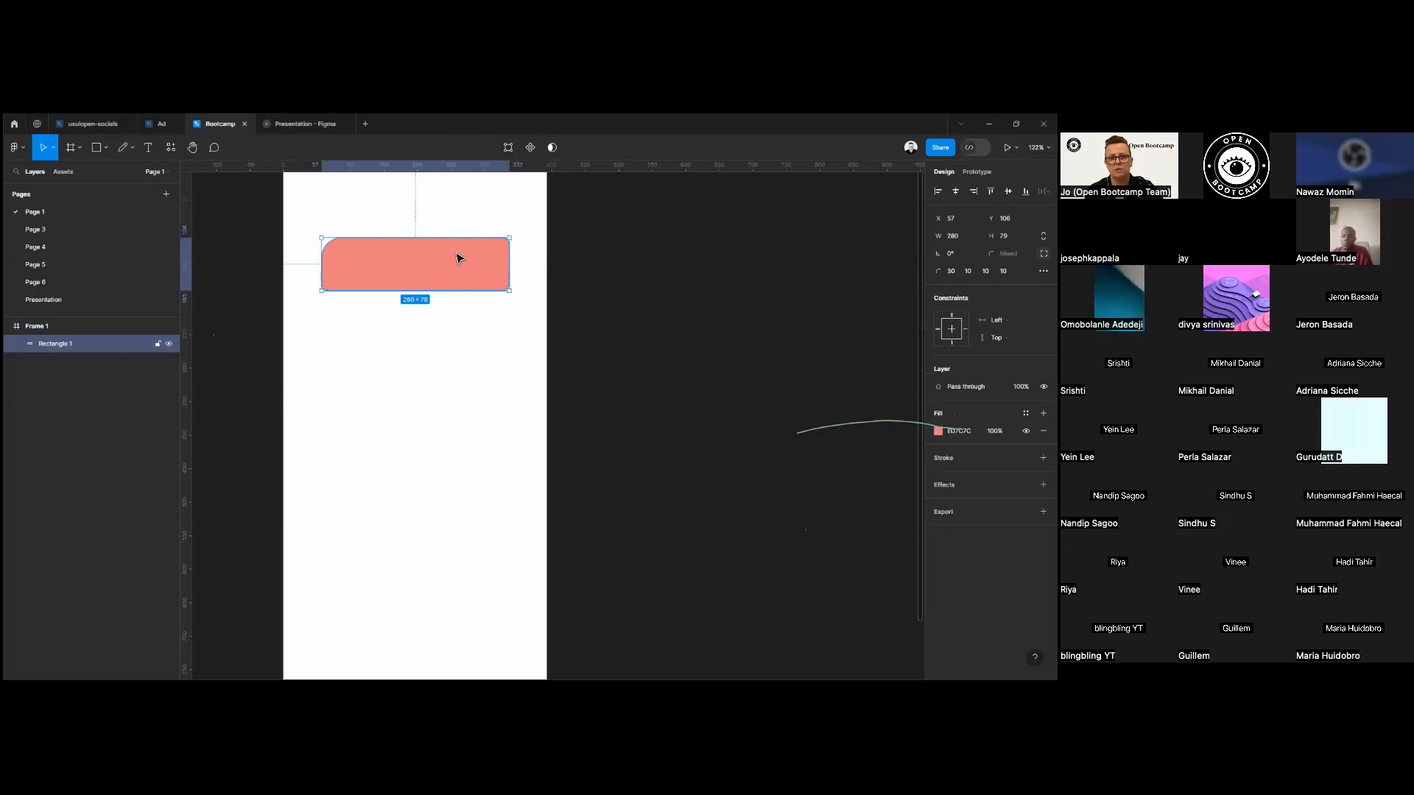
{"action": "double_click", "coordinate": [427, 264]}
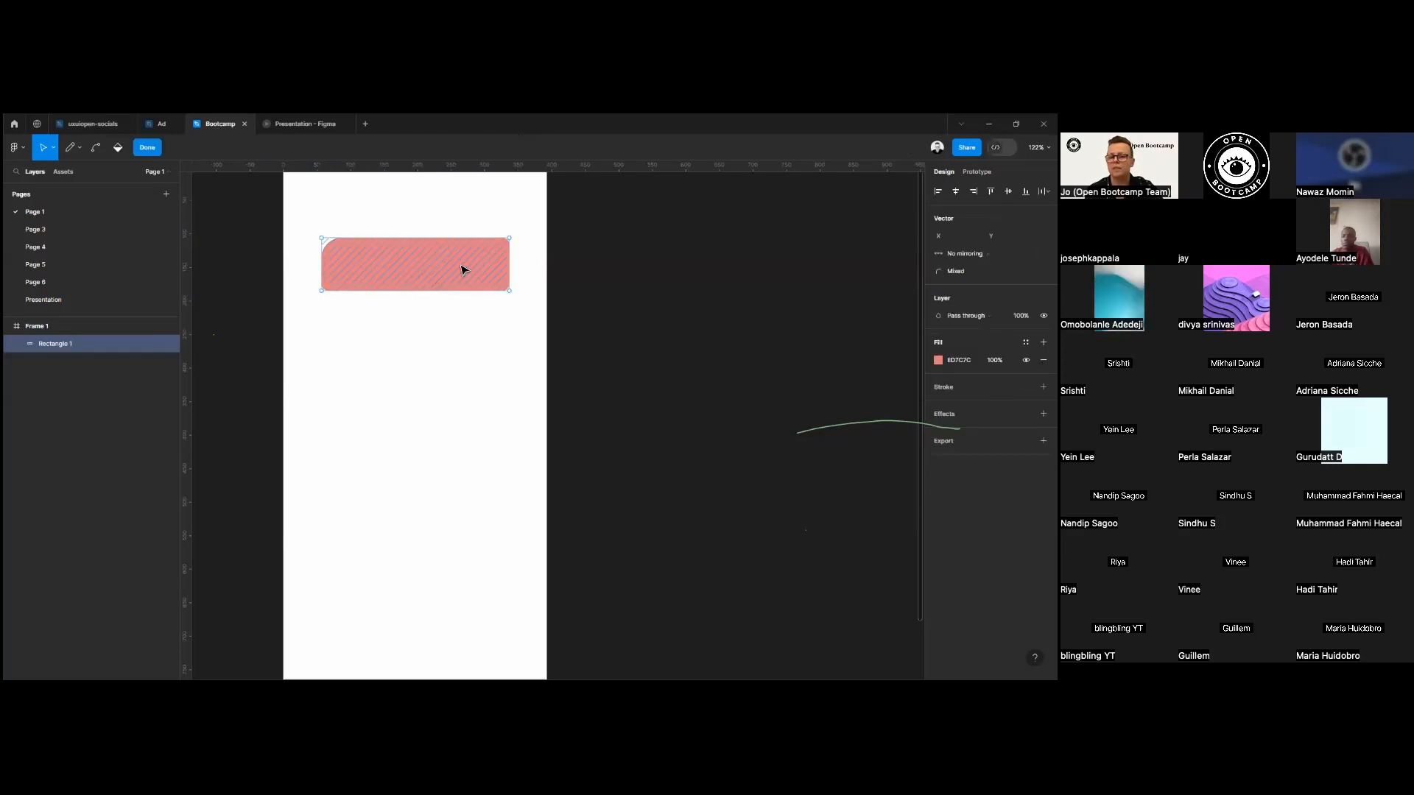
{"action": "left_click_drag", "start_coordinate": [511, 244], "coordinate": [414, 191]}
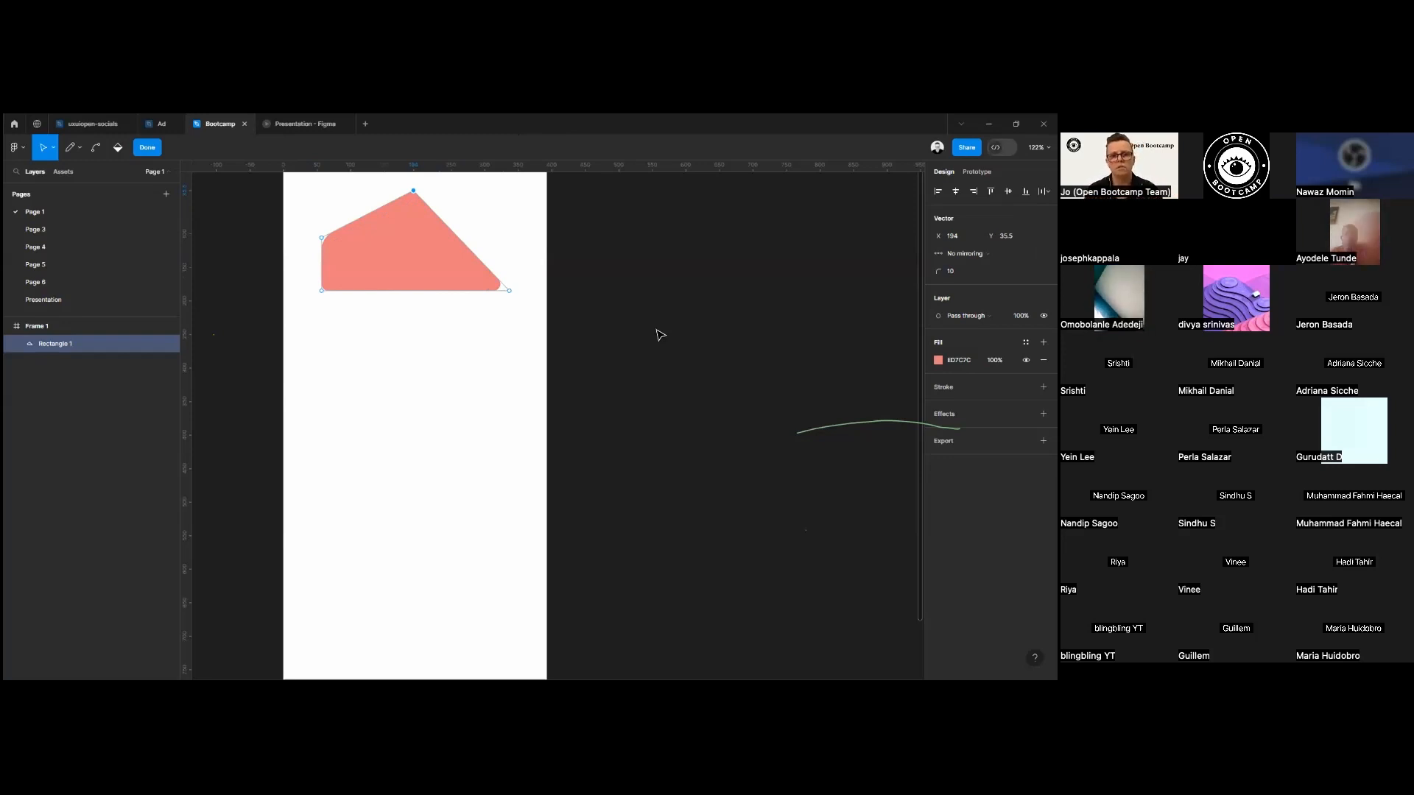
{"action": "left_click", "coordinate": [398, 251]}
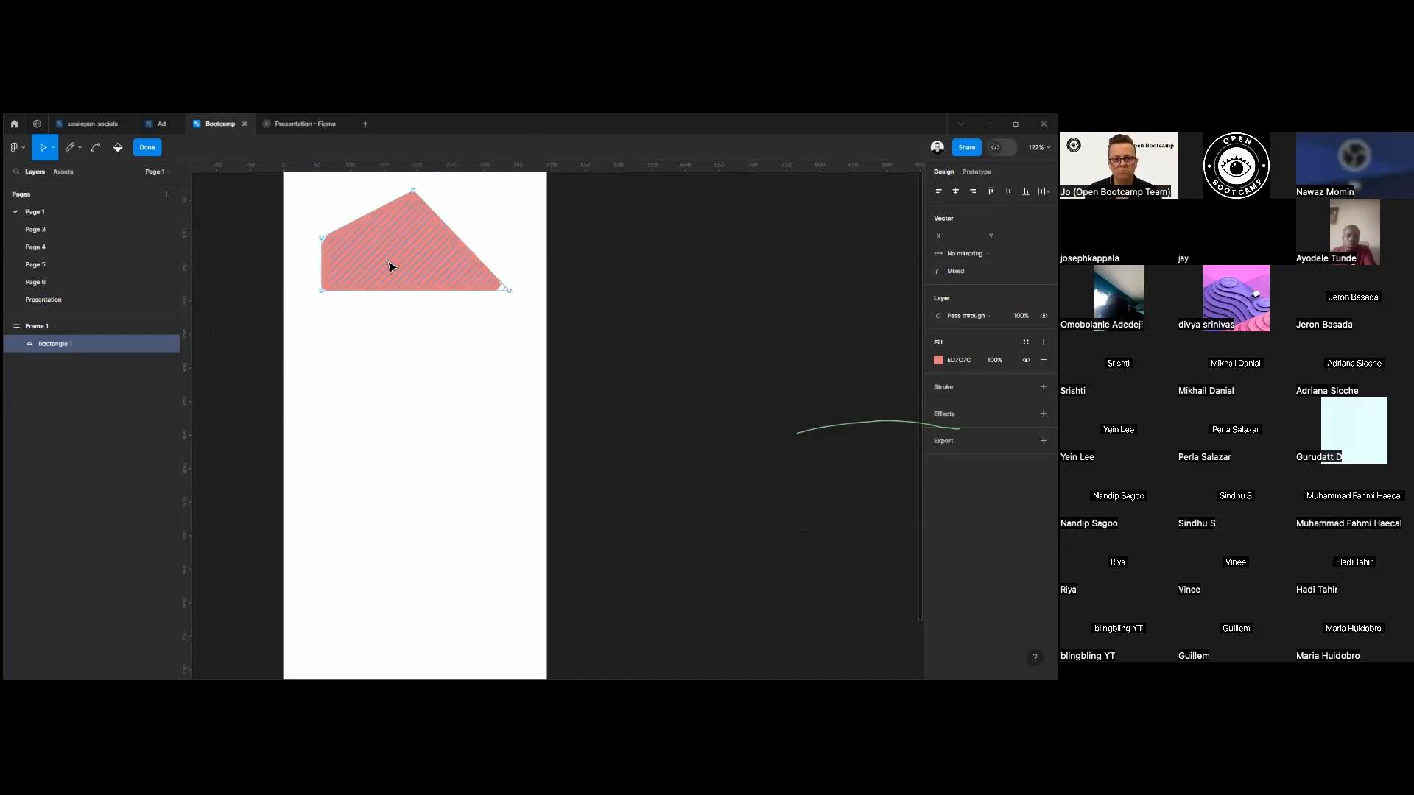
{"action": "left_click", "coordinate": [147, 148]}
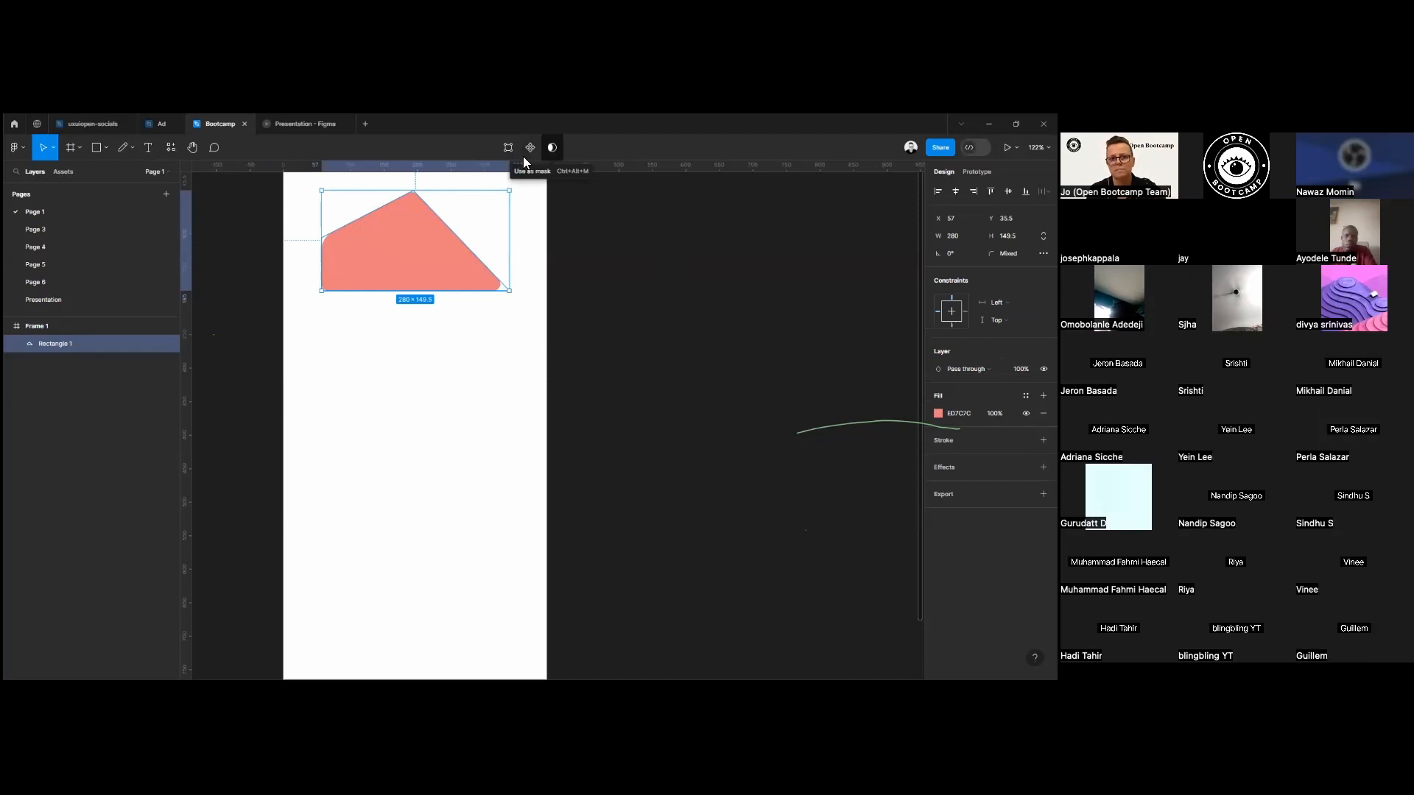
Move the peaked shape down to about Y 125 and duplicate it, overlapping the copy with the original at about X 95, Y 220.
{"action": "left_click", "coordinate": [552, 148]}
{"action": "key", "text": "ctrl+z"}
{"action": "left_click_drag", "start_coordinate": [406, 262], "coordinate": [422, 451]}
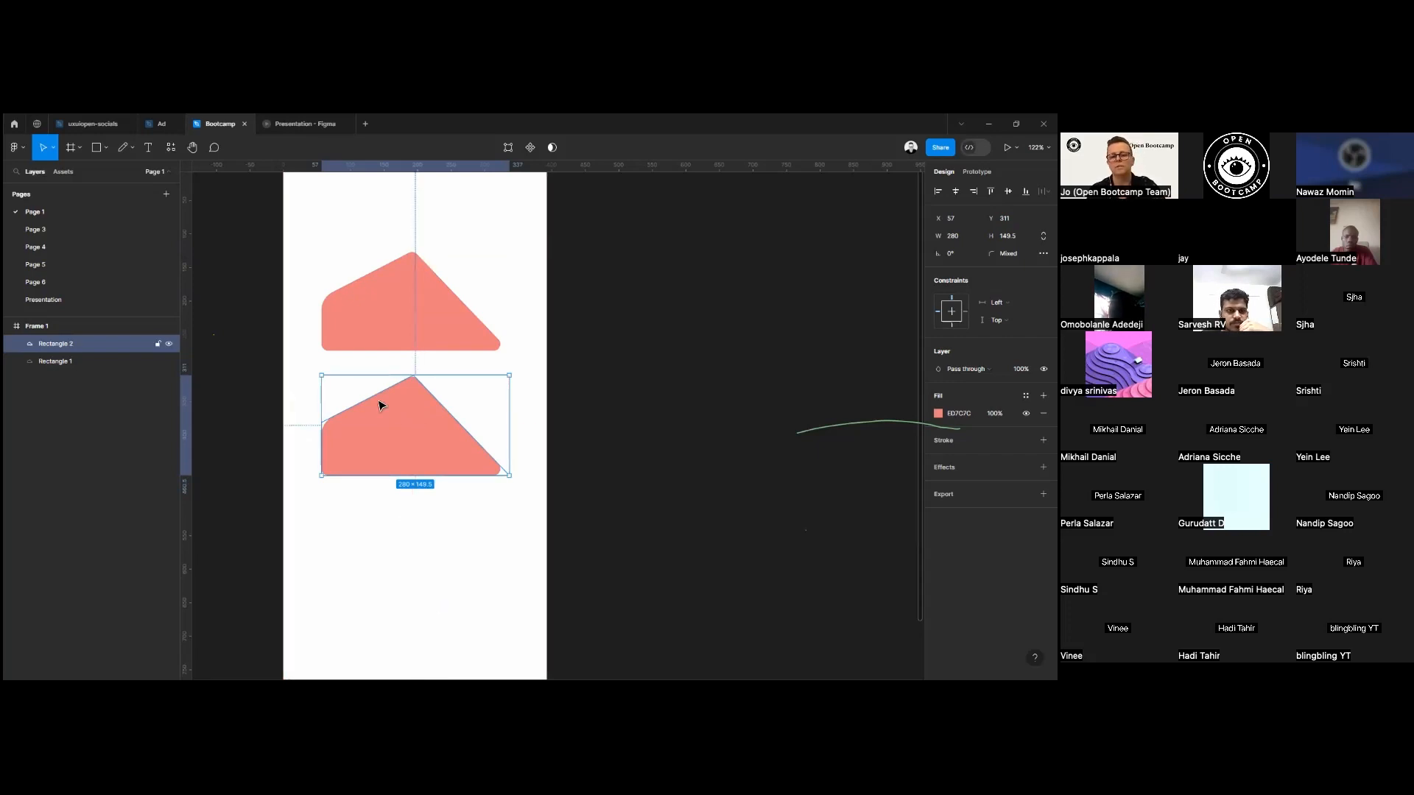
{"action": "left_click_drag", "start_coordinate": [395, 443], "coordinate": [420, 383]}
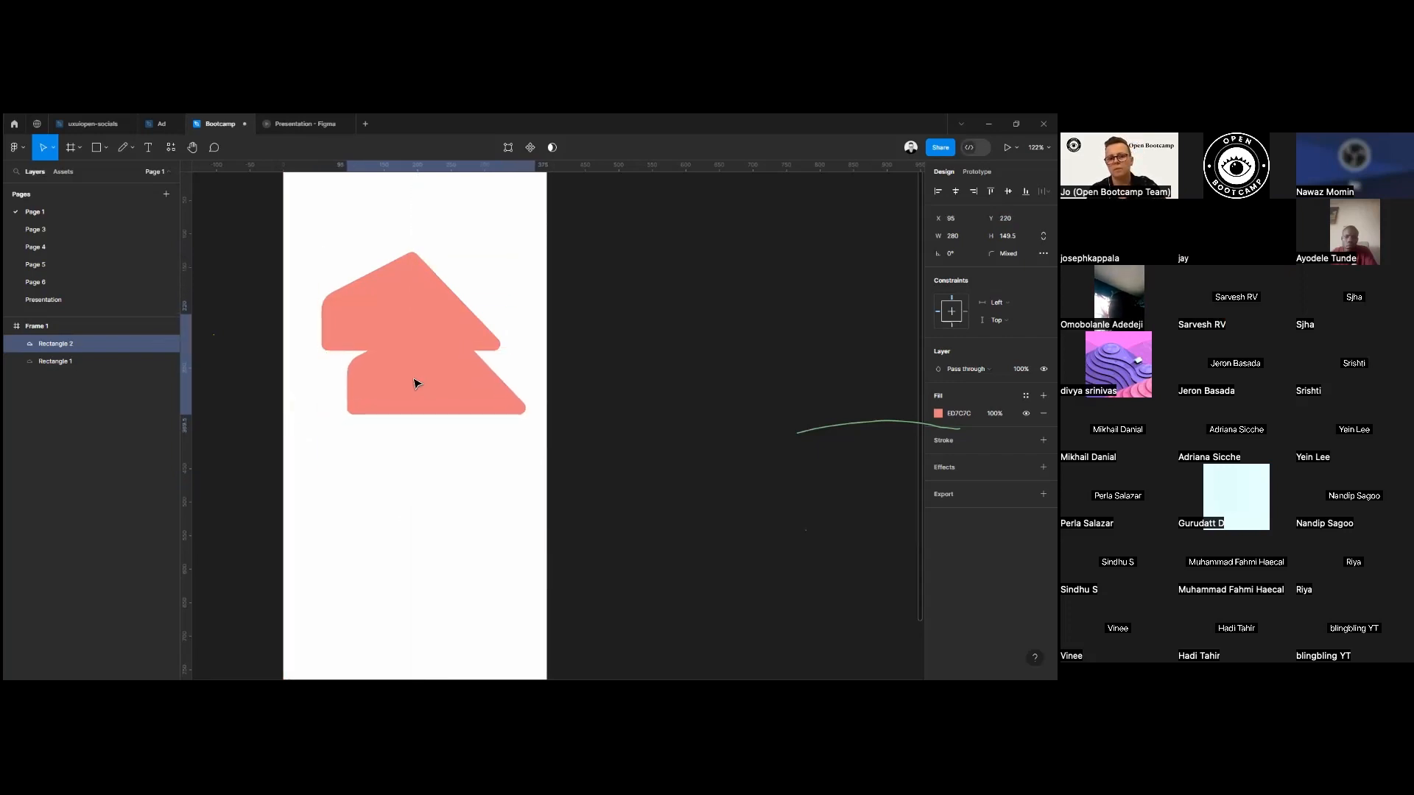
Select both overlapping shapes, and use the original as a mask over its copy.
{"action": "key", "text": "ctrl+a"}
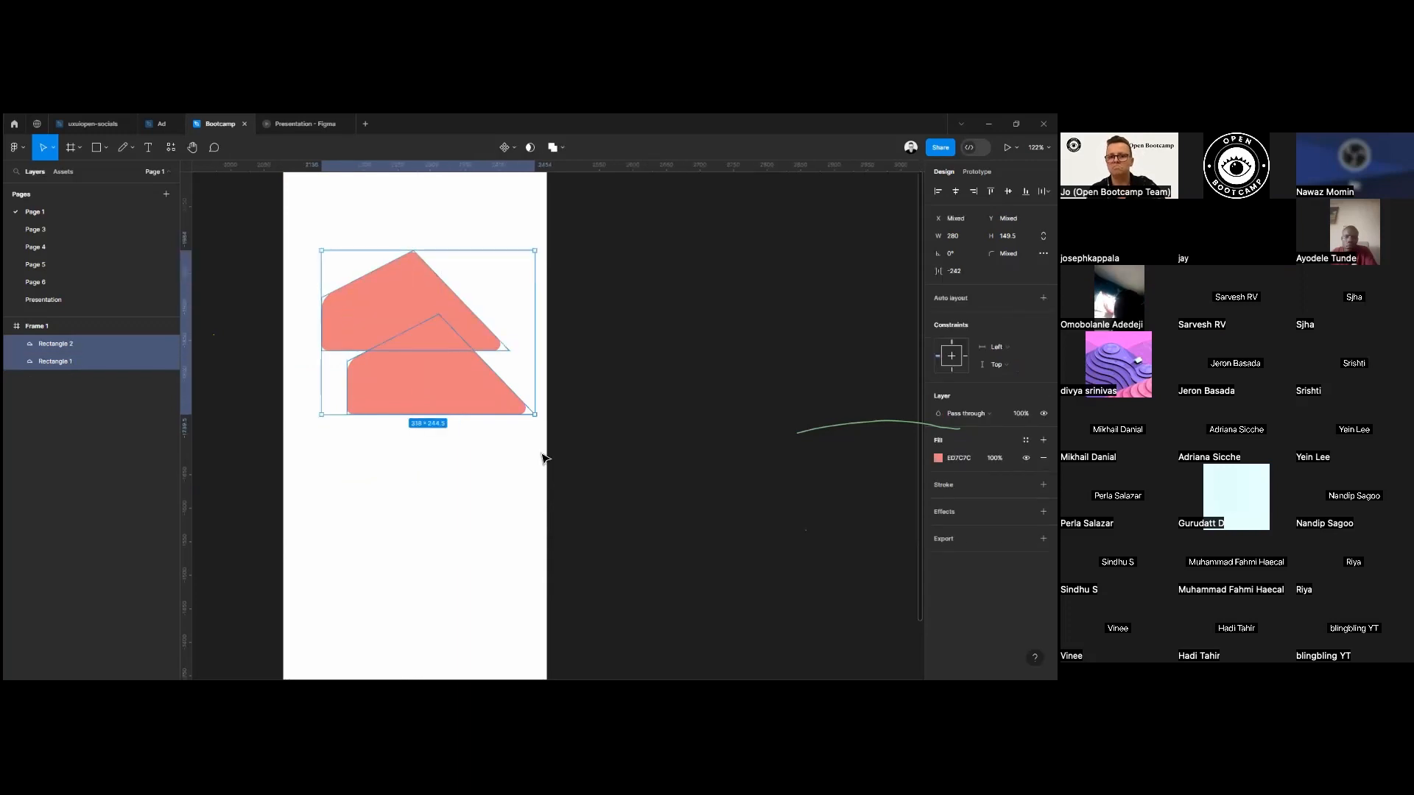
{"action": "key", "text": "ctrl+alt+m"}
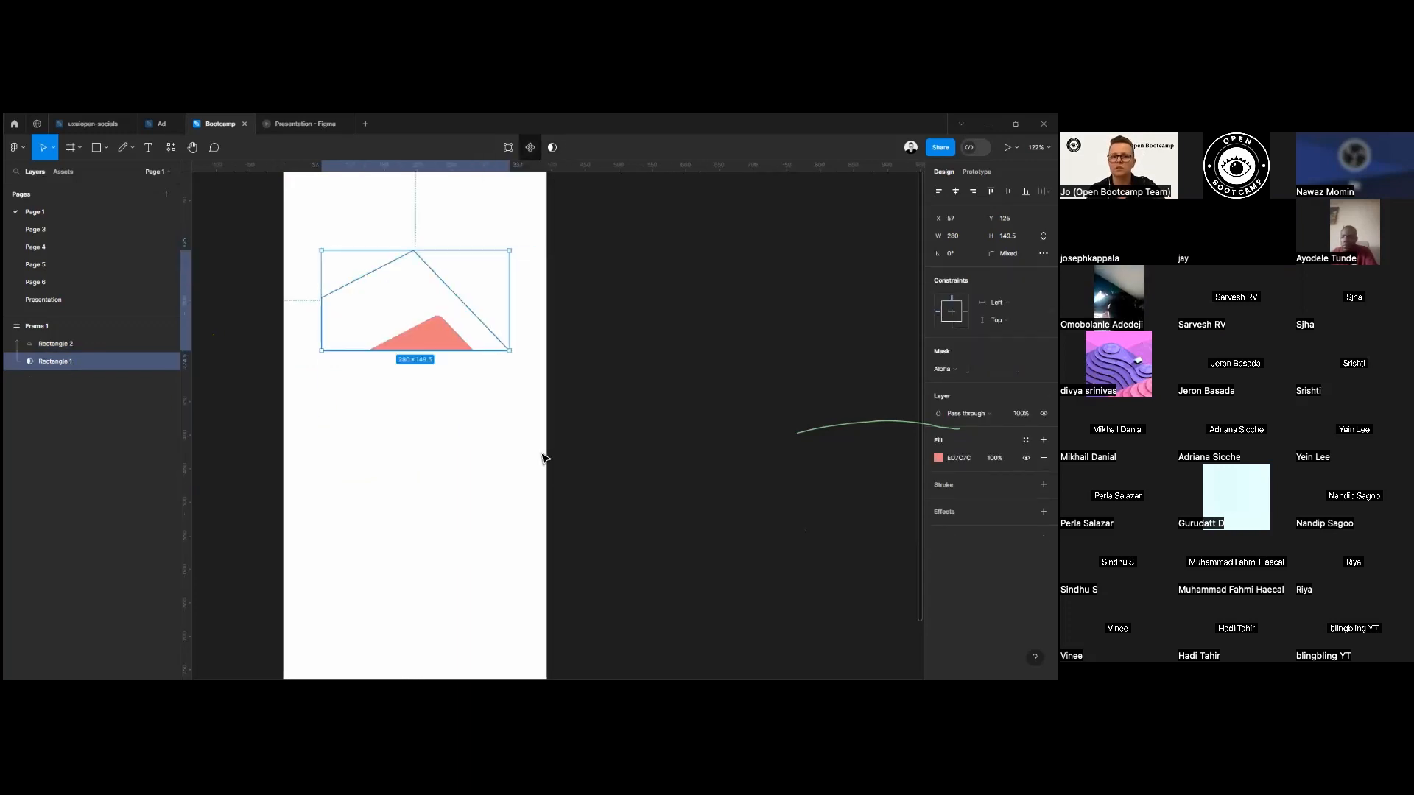
Try moving the mask shape to about X 83, Y 187, and undo both the move and the mask.
{"action": "left_click_drag", "start_coordinate": [435, 339], "coordinate": [453, 378]}
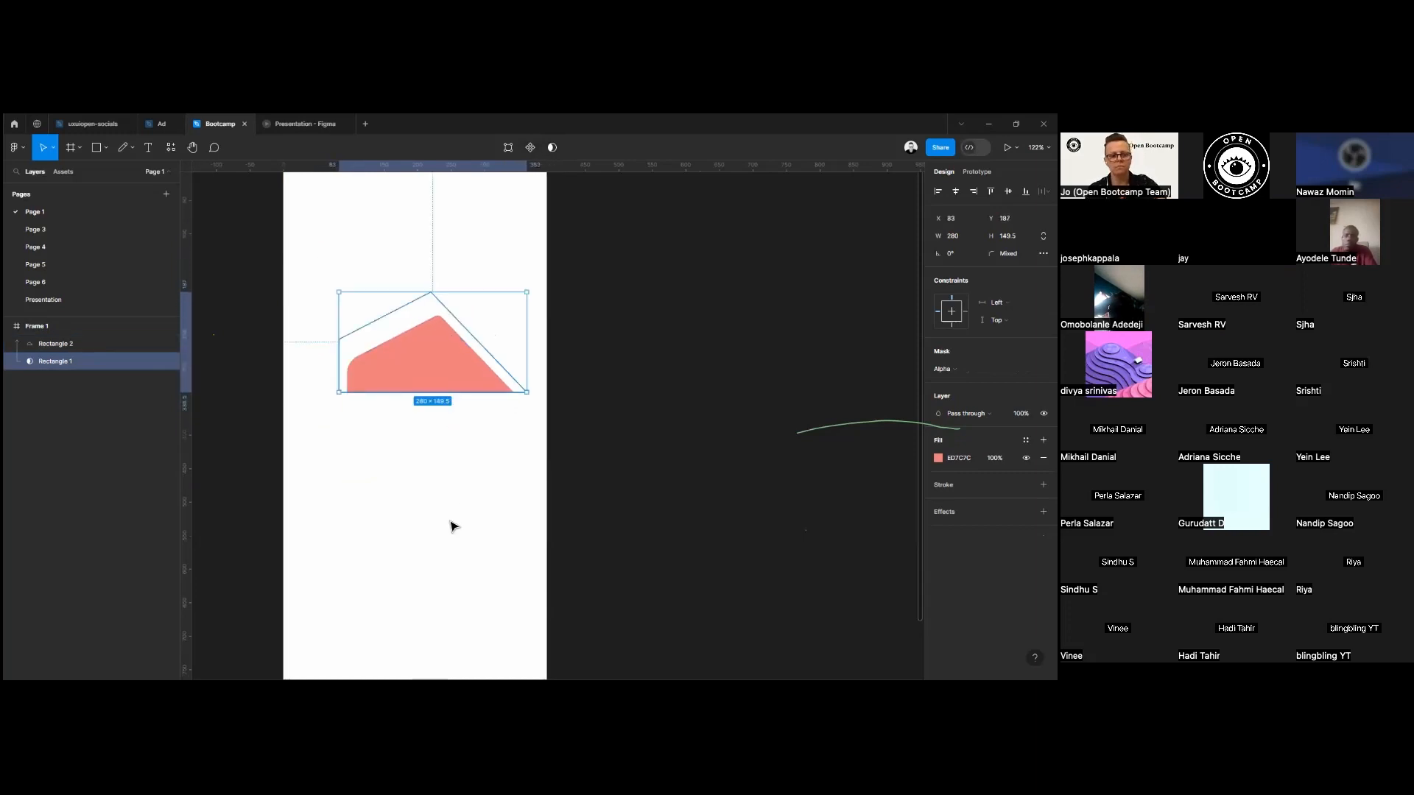
{"action": "key", "text": "ctrl+z"}
{"action": "key", "text": "ctrl+z"}
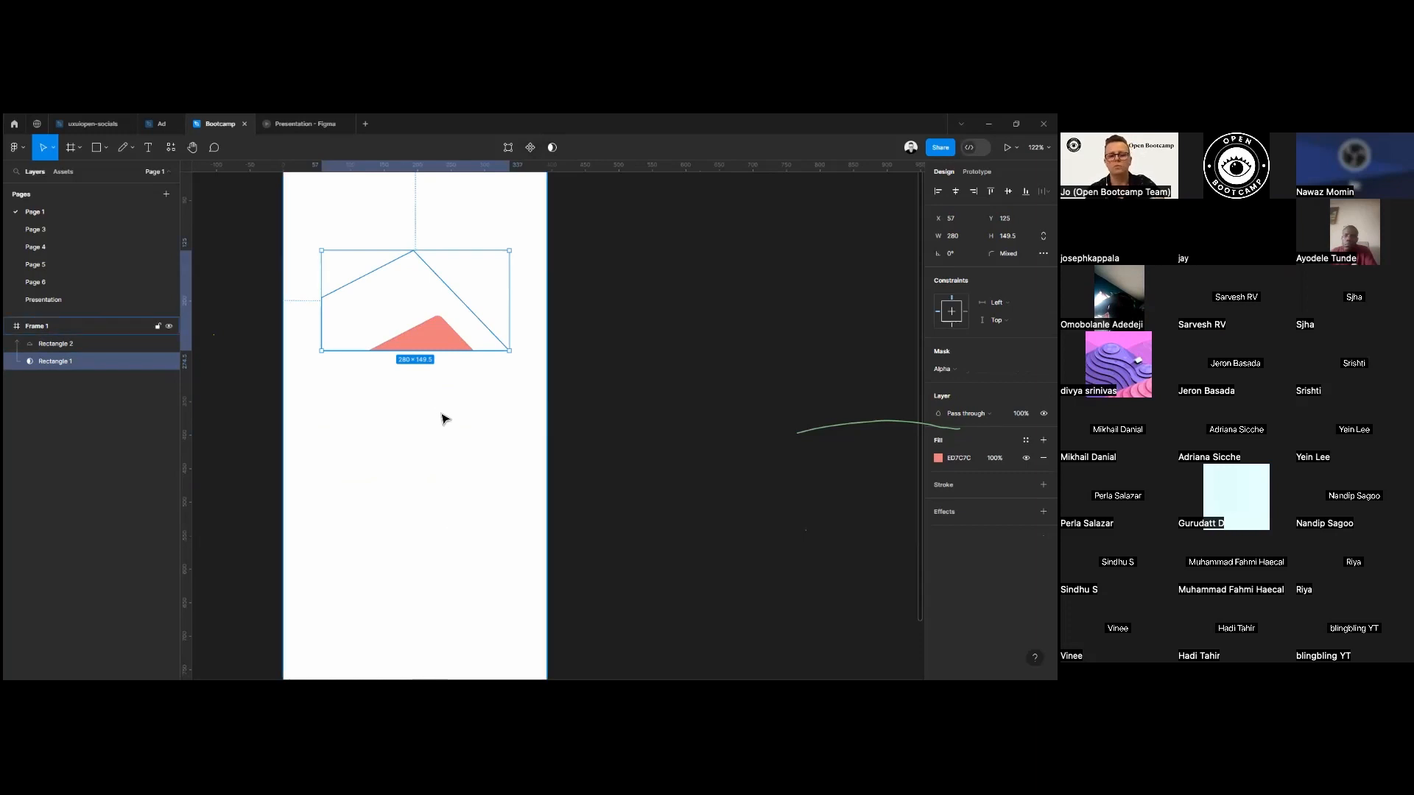
{"action": "key", "text": "ctrl+z"}
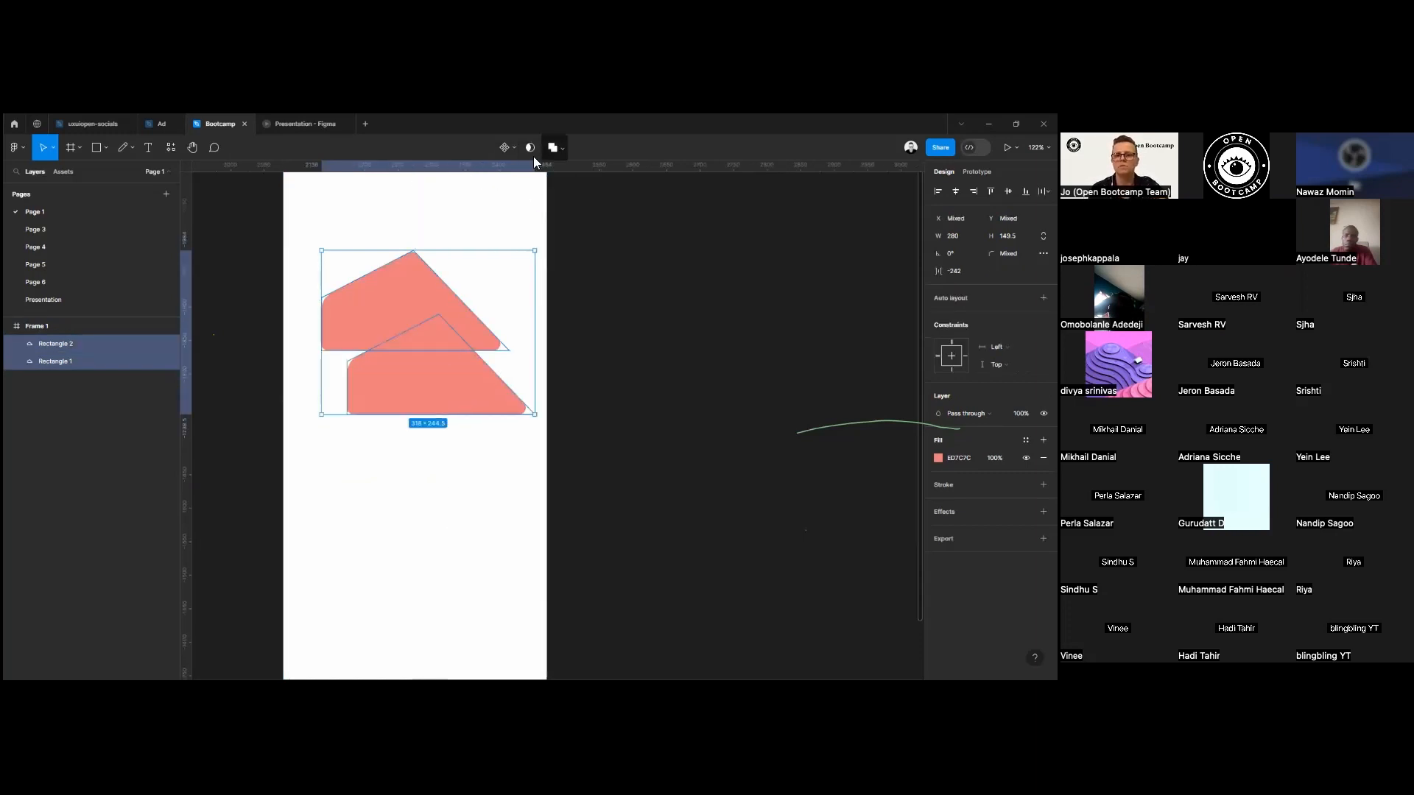
Combine the two overlapping shapes with a Union and switch the Boolean operation to Subtract.
{"action": "left_click", "coordinate": [556, 148]}
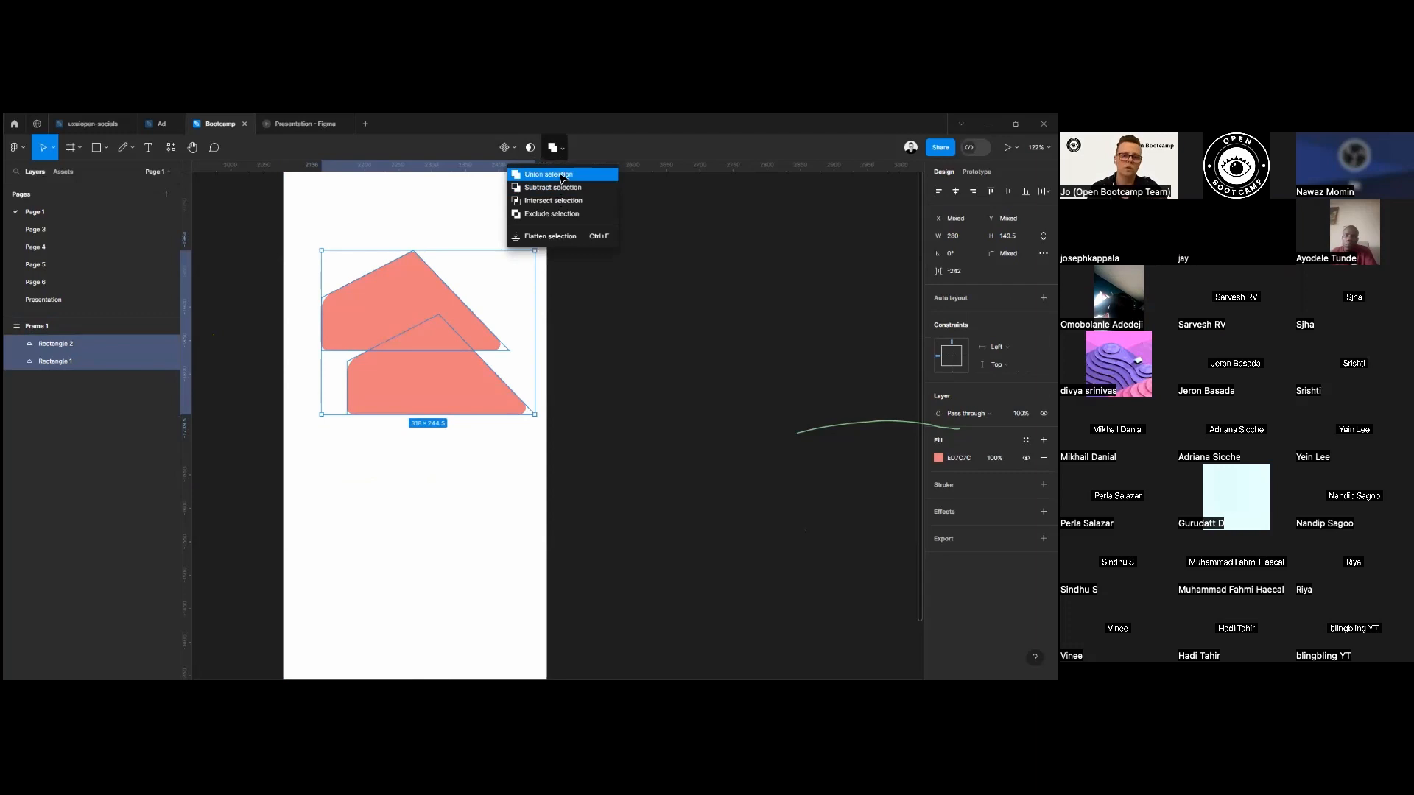
{"action": "left_click", "coordinate": [563, 174]}
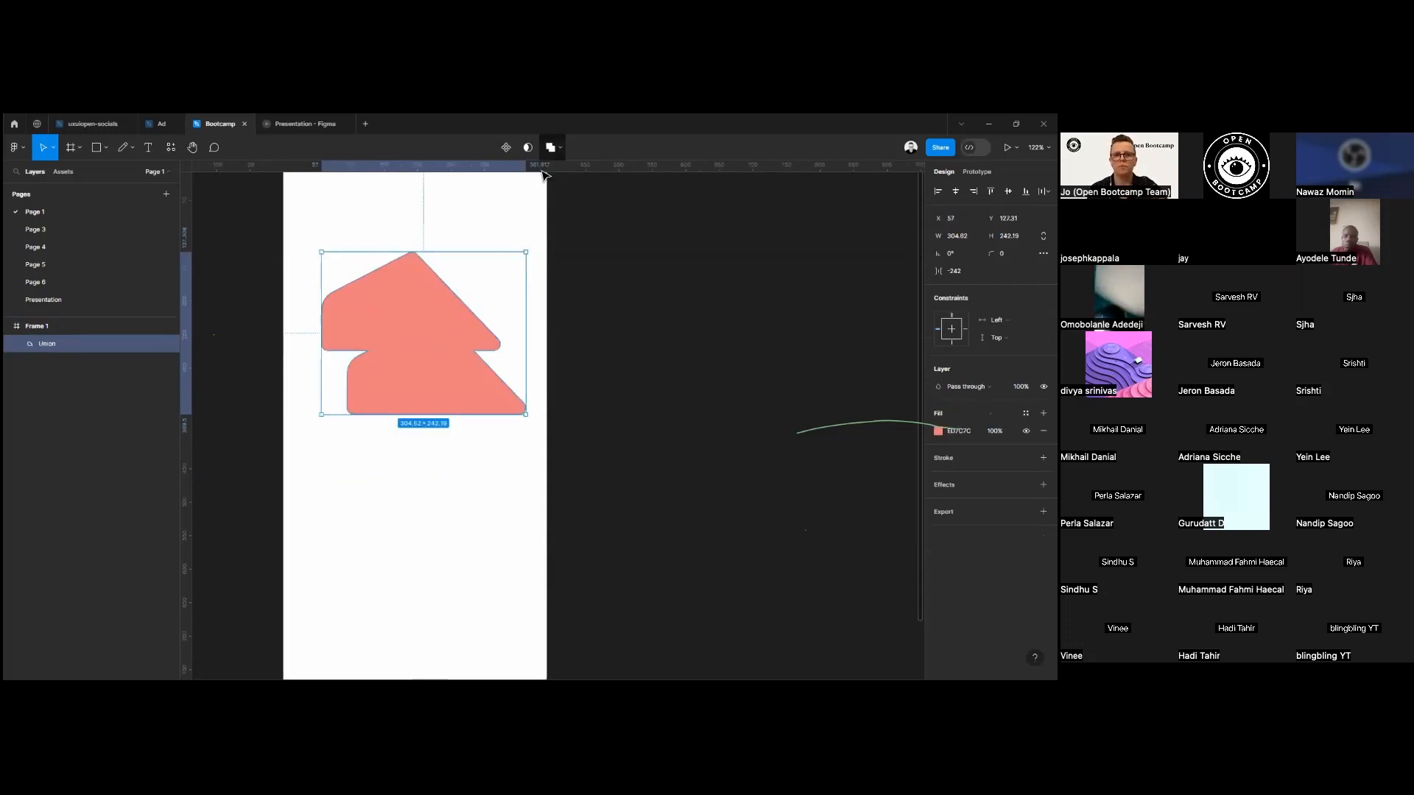
{"action": "left_click", "coordinate": [554, 148]}
{"action": "left_click", "coordinate": [552, 189]}
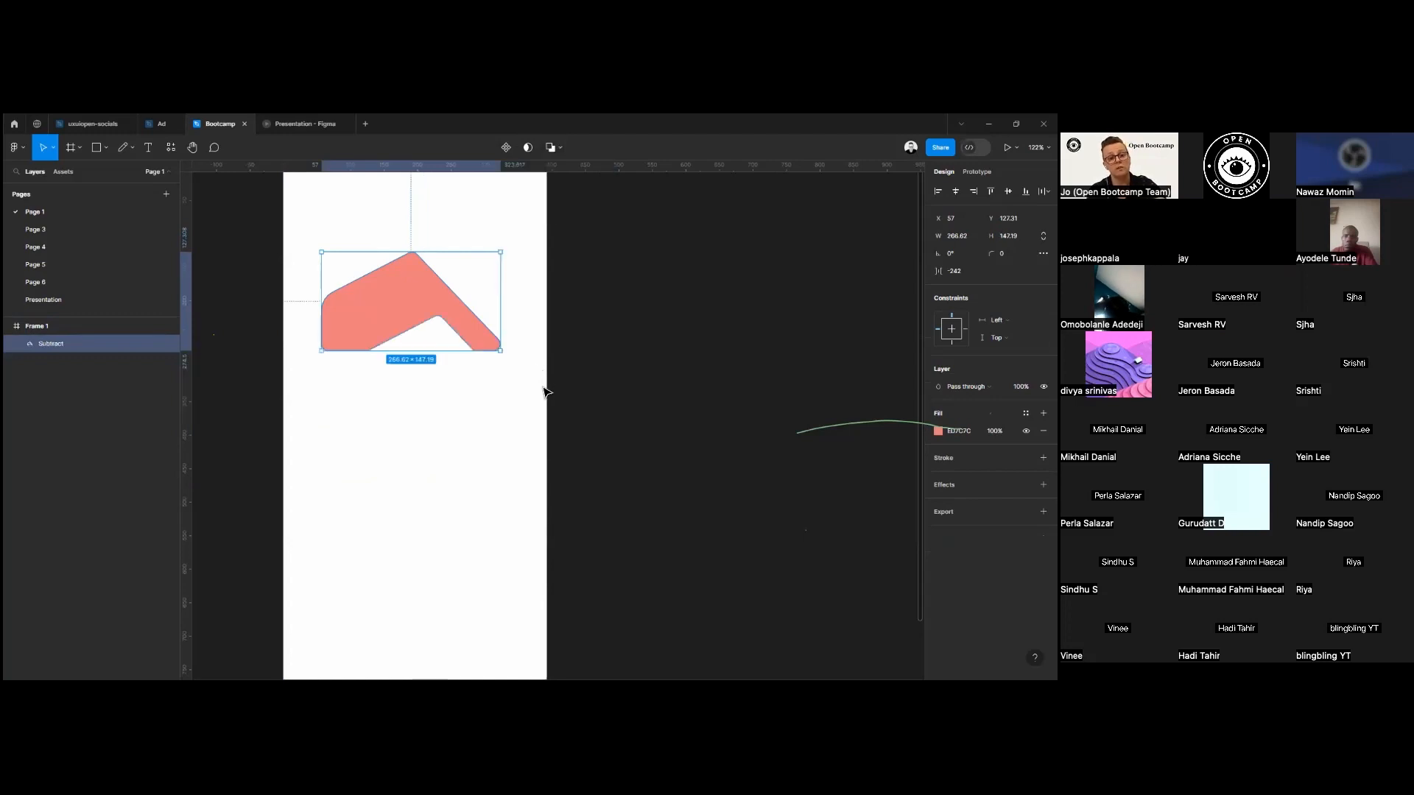
Move the subtracted shape to about X 41, Y 127 and change its Boolean operation to Intersect.
{"action": "left_click_drag", "start_coordinate": [415, 338], "coordinate": [404, 337]}
{"action": "left_click", "coordinate": [554, 148]}
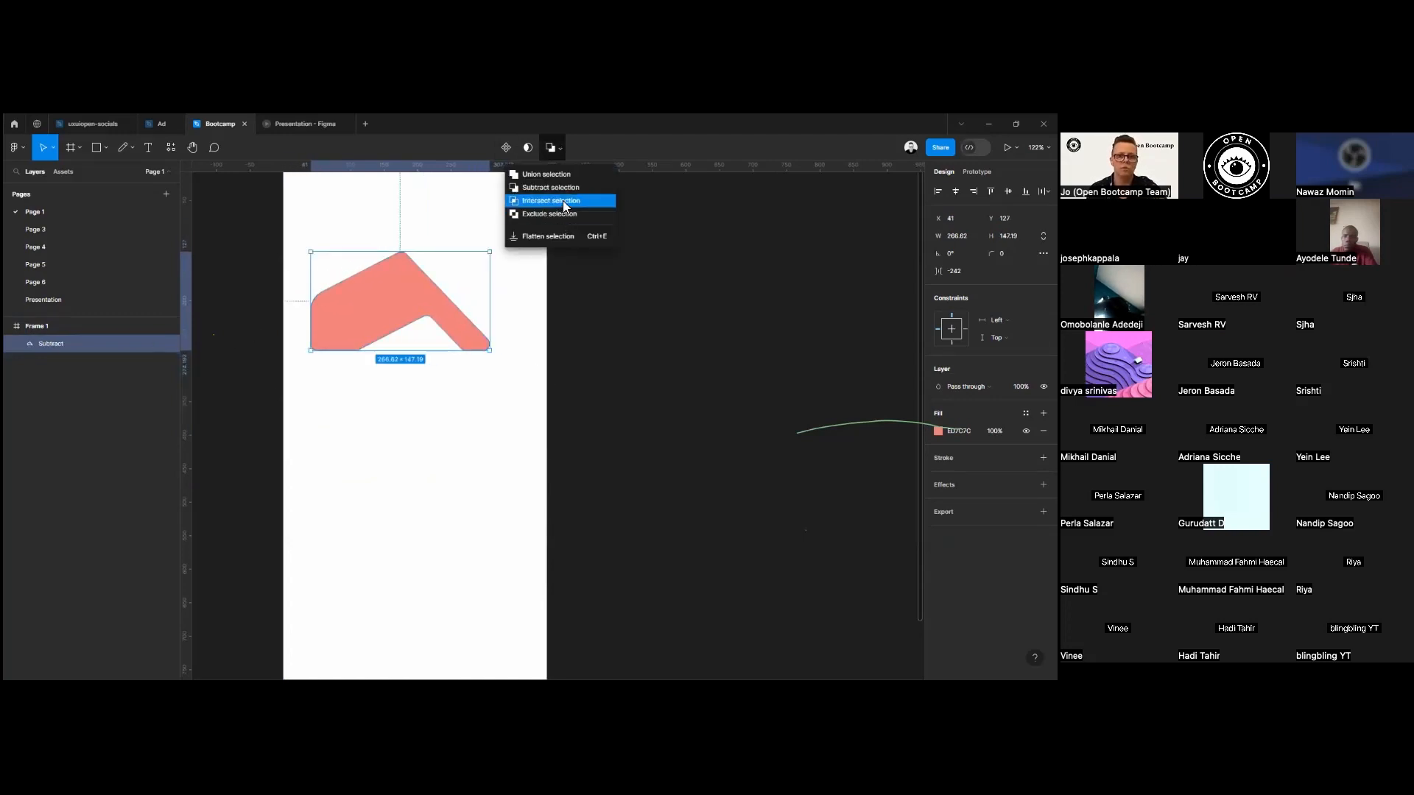
{"action": "left_click", "coordinate": [563, 201]}
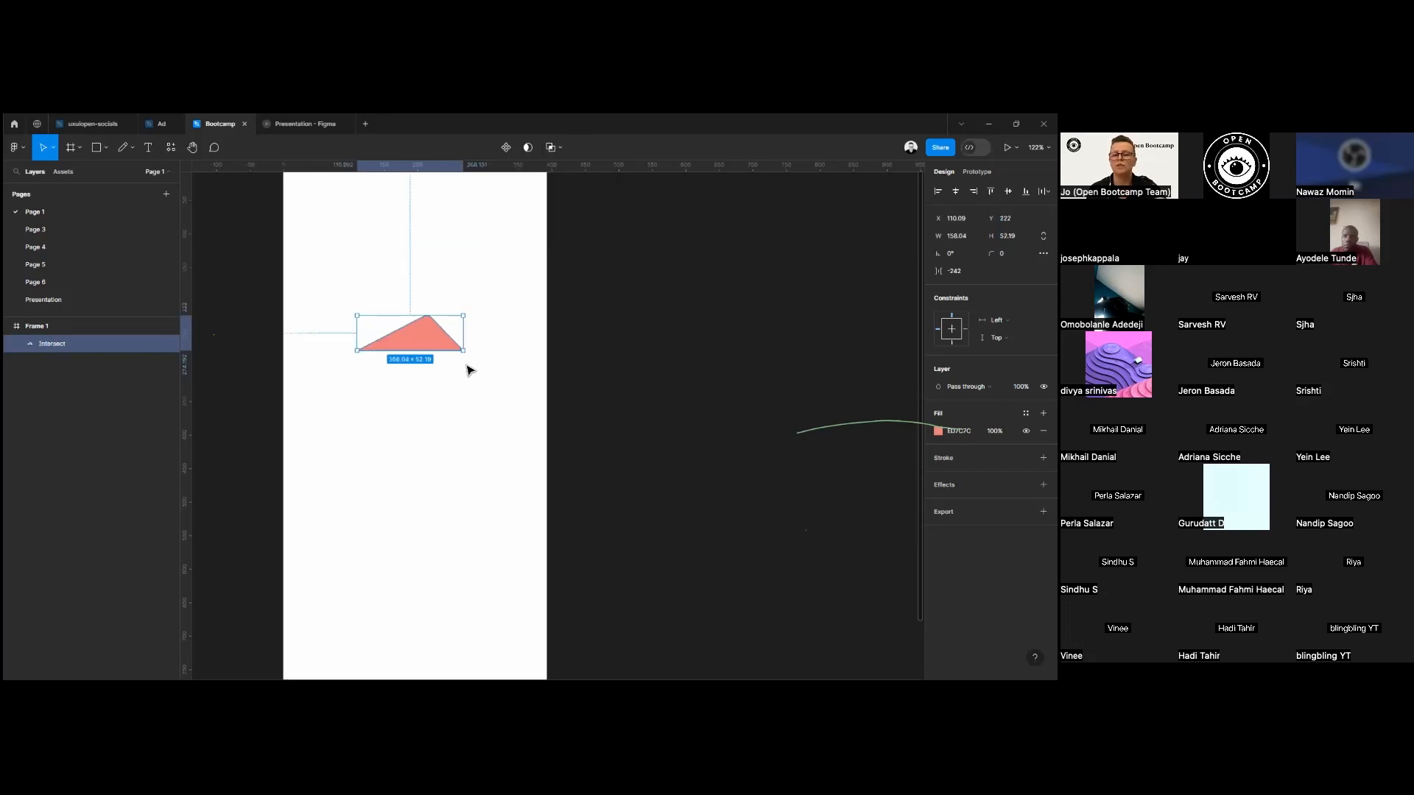
Undo the Boolean operations and the duplication, going back to the single peaked shape near the top of the frame.
{"action": "left_click", "coordinate": [554, 147]}
{"action": "left_click", "coordinate": [474, 318]}
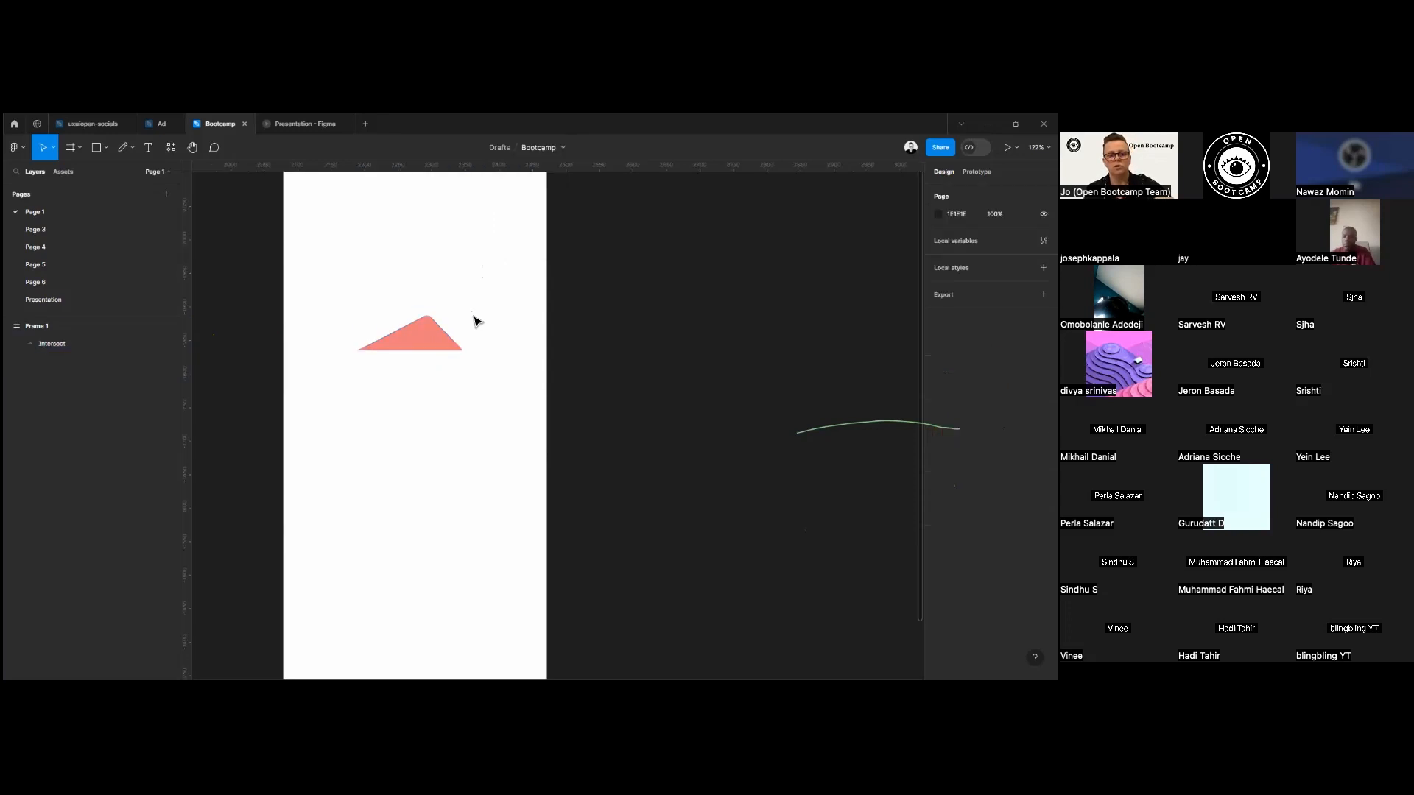
{"action": "left_click_drag", "start_coordinate": [635, 394], "coordinate": [230, 284]}
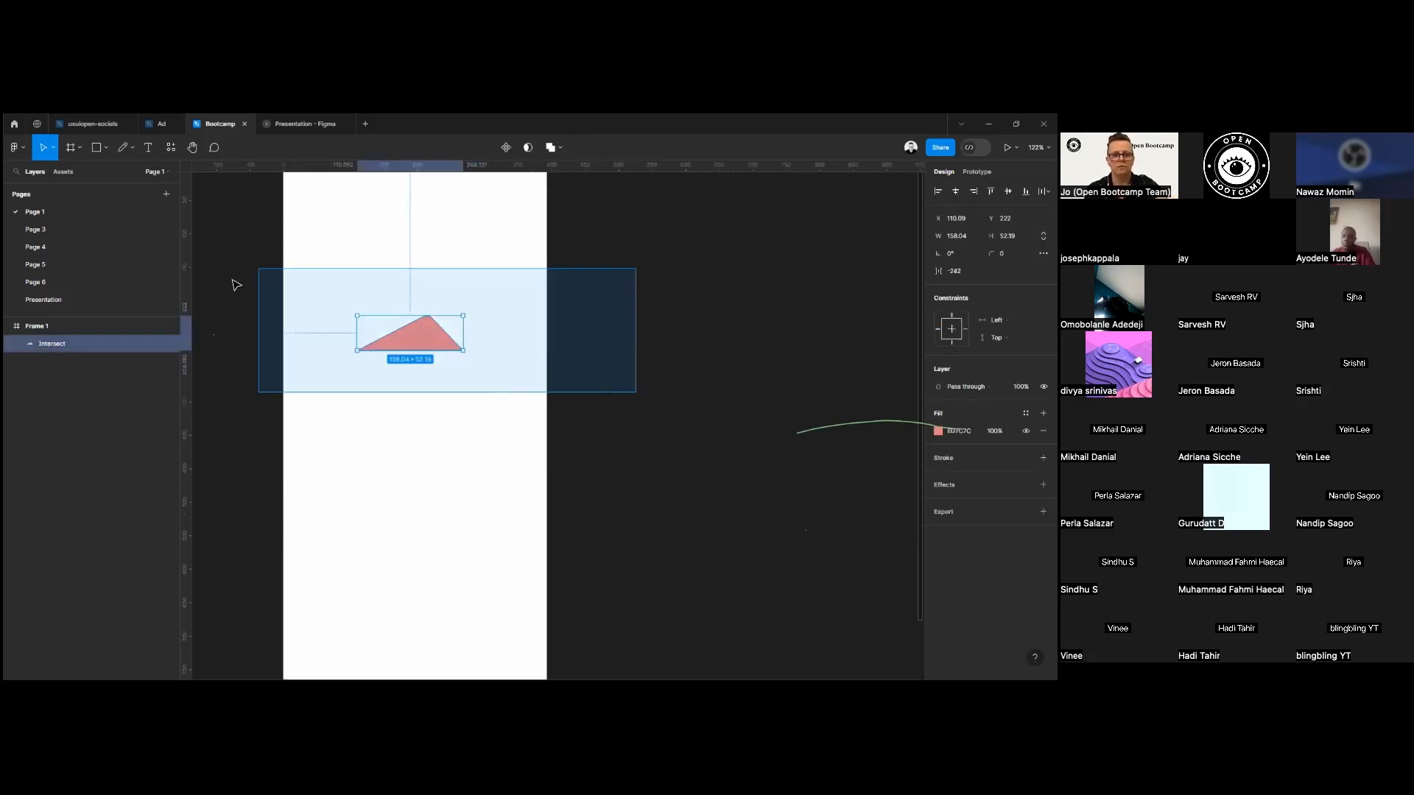
{"action": "left_click", "coordinate": [545, 519]}
{"action": "key", "text": "ctrl+z"}
{"action": "key", "text": "ctrl+z"}
{"action": "key", "text": "ctrl+z"}
{"action": "key", "text": "ctrl+z"}
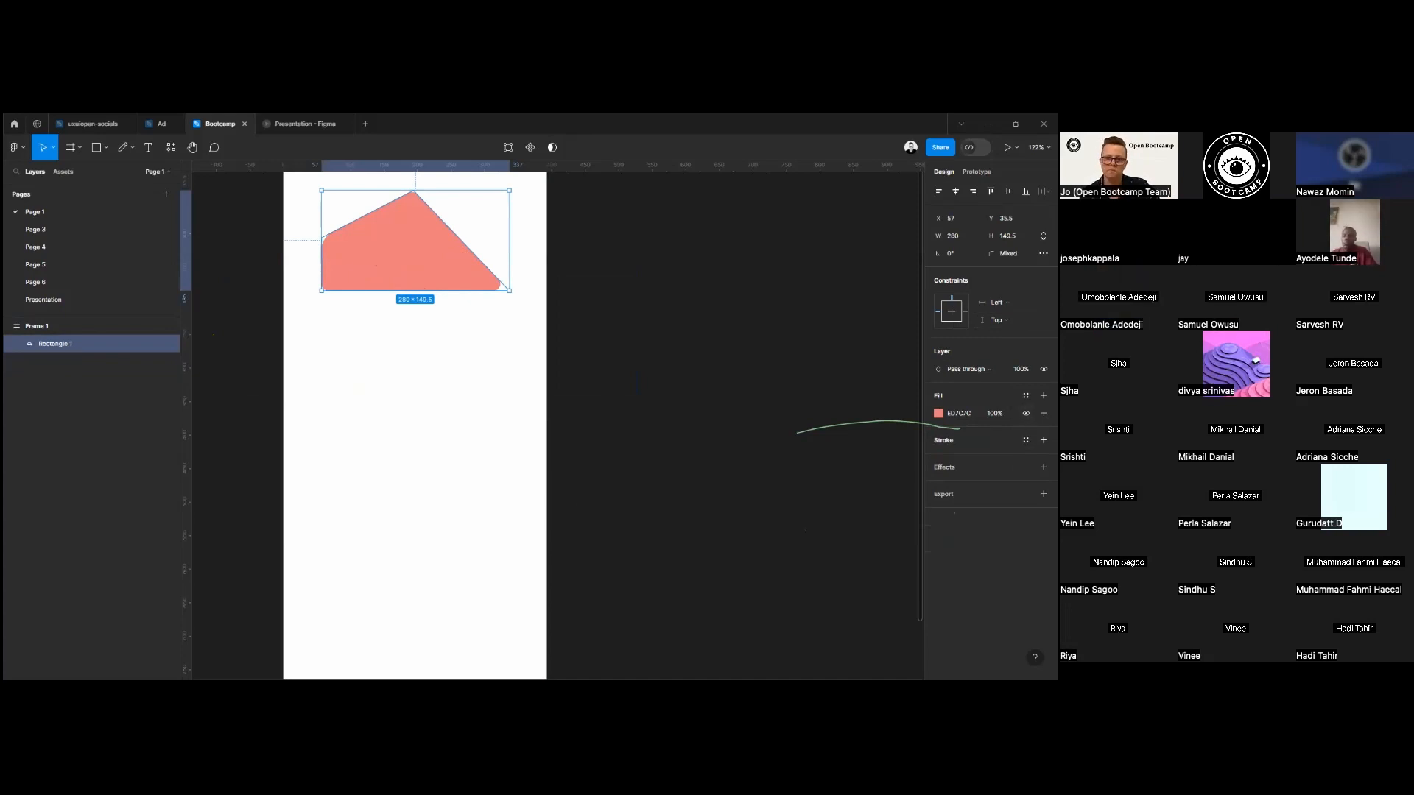
Move the peaked shape down to about Y 71, and reposition the phone frame at about X 2247, Y -2074.
{"action": "left_click_drag", "start_coordinate": [440, 263], "coordinate": [440, 294]}
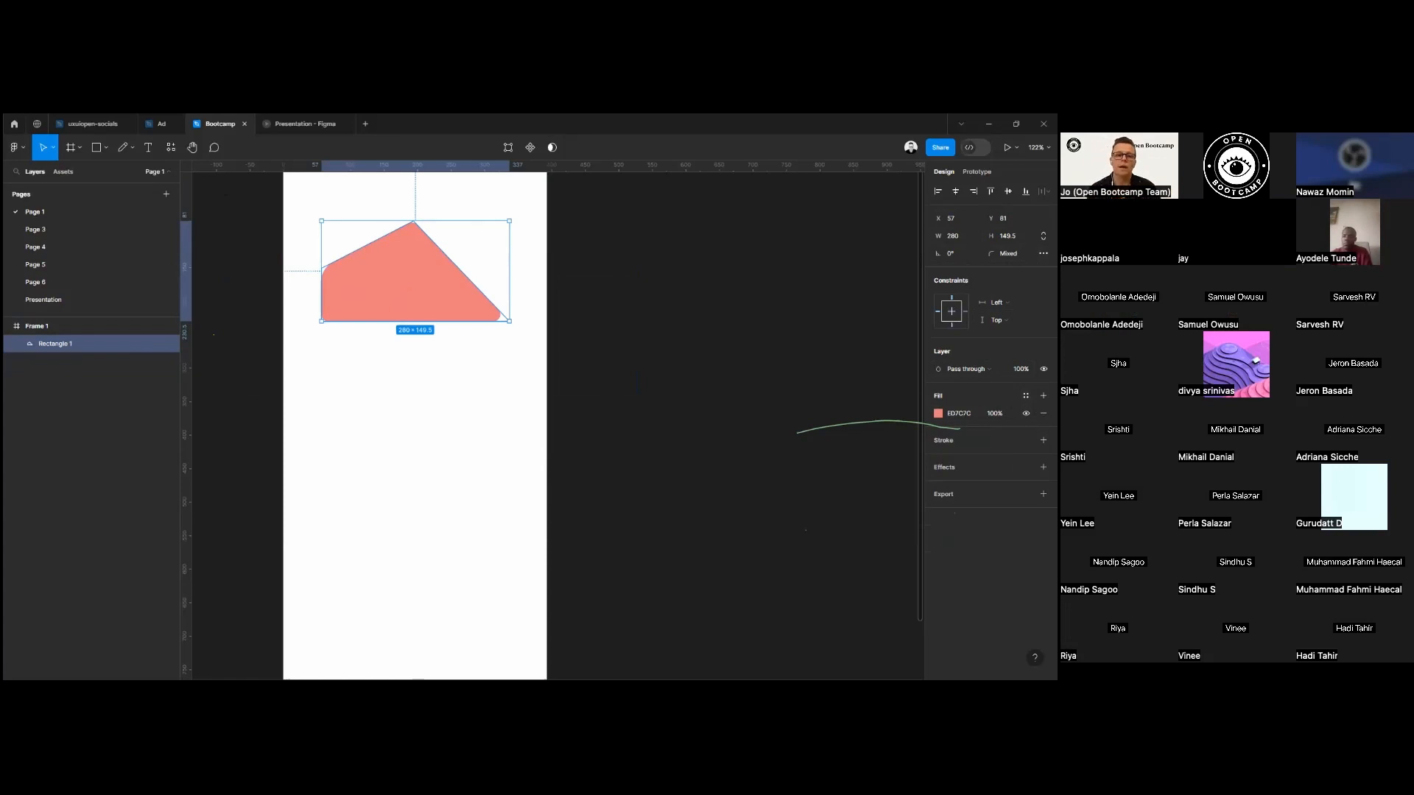
{"action": "mouse_move", "coordinate": [411, 275]}
{"action": "left_mouse_down"}
{"action": "mouse_move", "coordinate": [380, 260]}
{"action": "mouse_move", "coordinate": [412, 270]}
{"action": "left_mouse_up"}
{"action": "scroll", "coordinate": [430, 314], "scroll_direction": "down", "scroll_amount": 5}
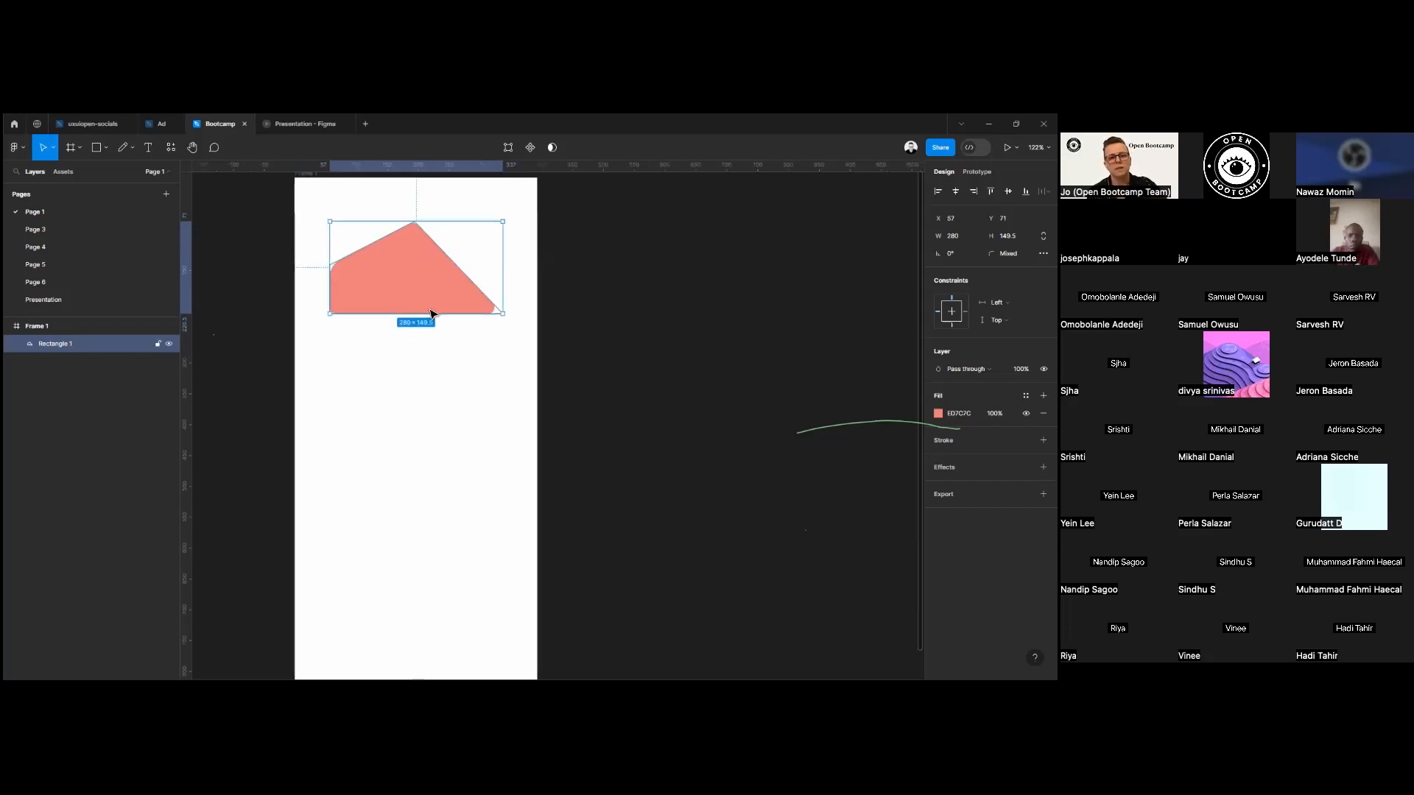
{"action": "left_click_drag", "start_coordinate": [367, 240], "coordinate": [418, 251]}
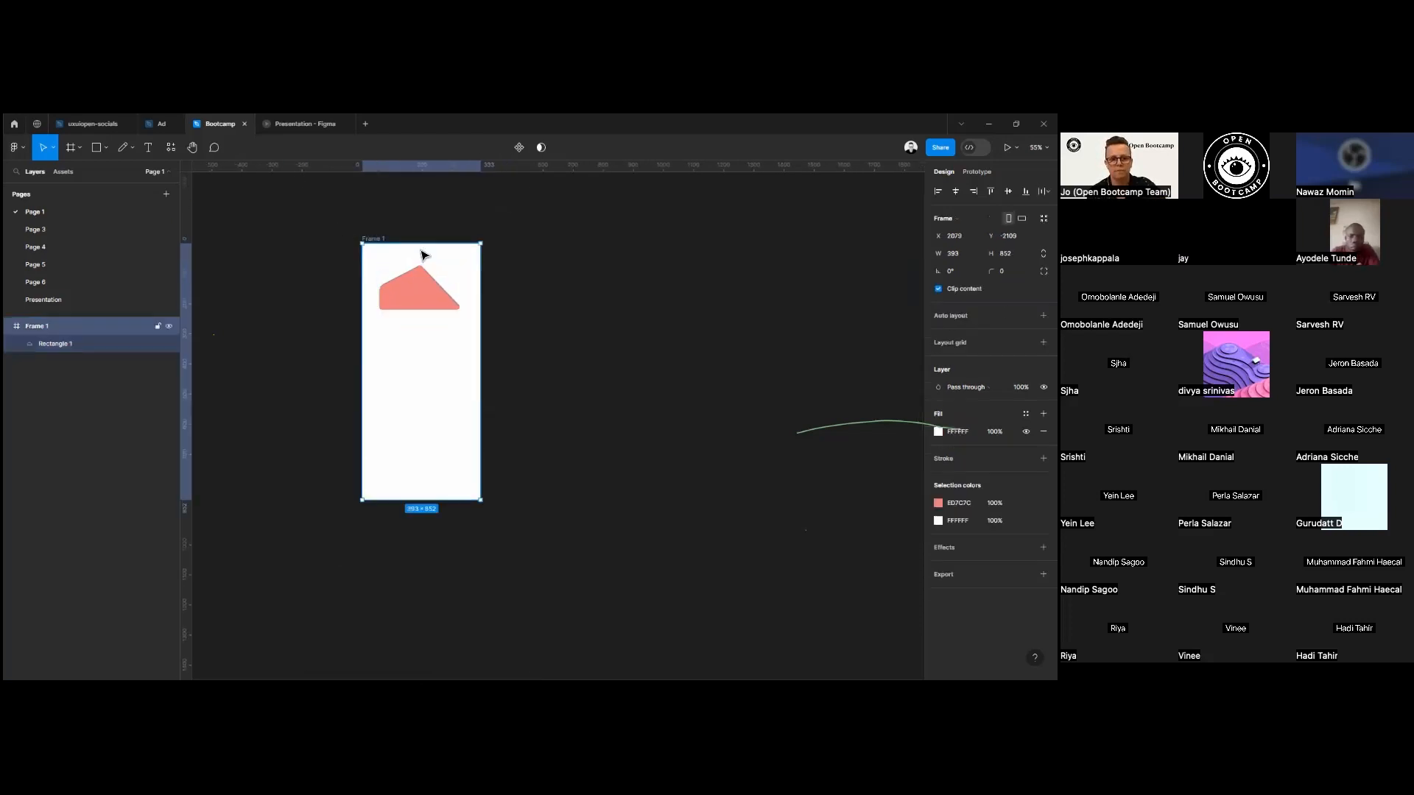
Delete the peaked shape and draw a rectangle about 282 × 101 near the top of the frame, at about X 56, Y 49.
{"action": "left_click", "coordinate": [479, 314]}
{"action": "key", "text": "Delete"}
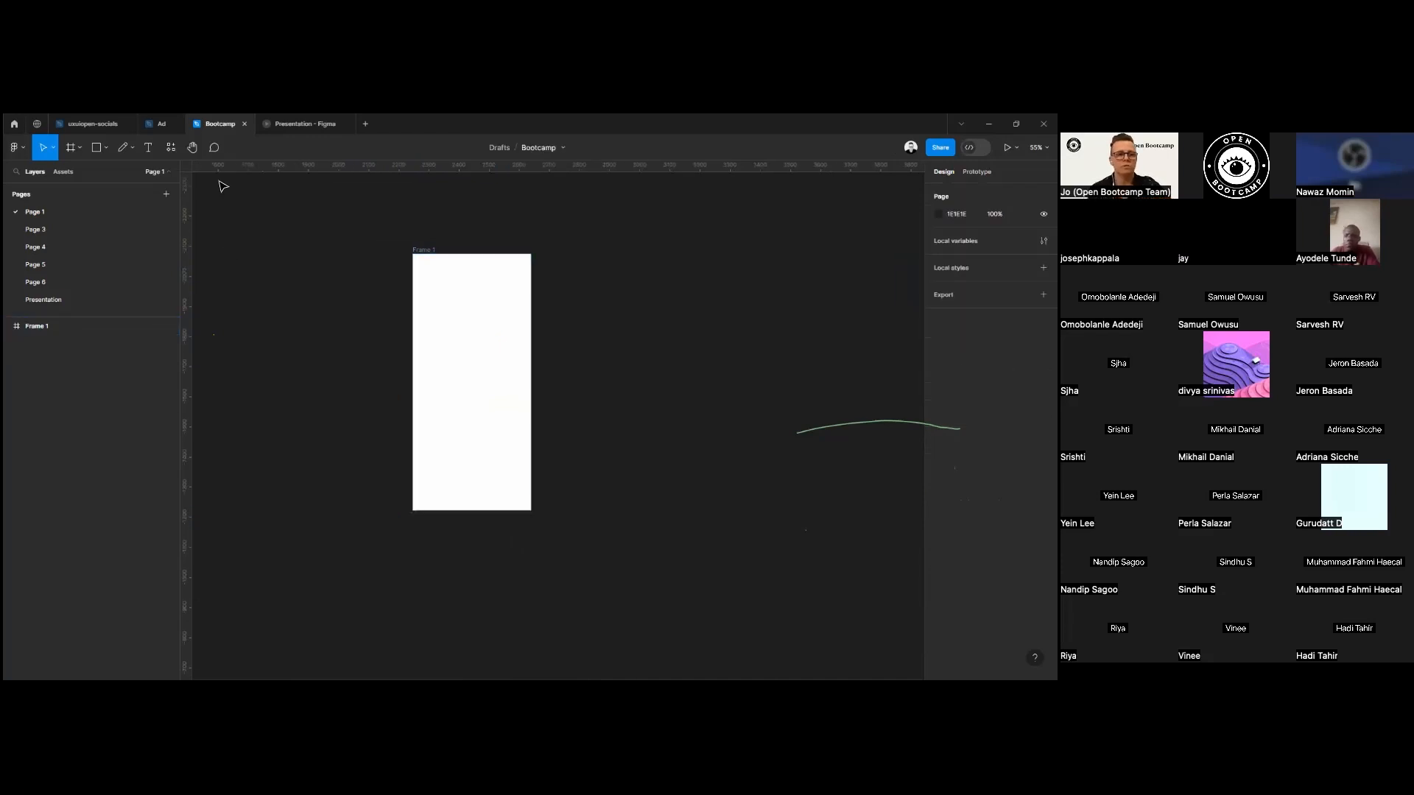
{"action": "left_click", "coordinate": [95, 147]}
{"action": "mouse_move", "coordinate": [427, 319]}
{"action": "left_mouse_down"}
{"action": "mouse_move", "coordinate": [516, 349]}
{"action": "mouse_move", "coordinate": [484, 284]}
{"action": "left_mouse_up"}
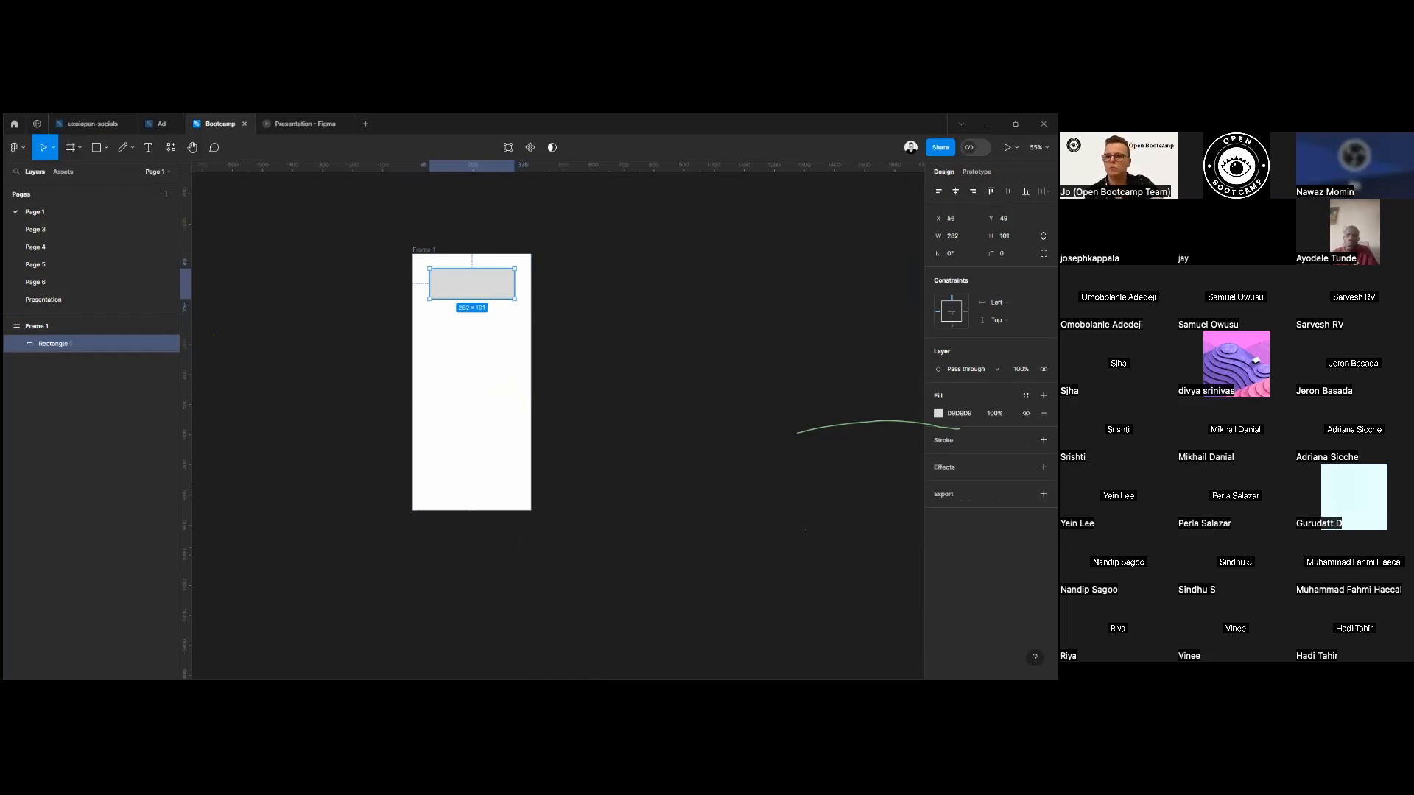
Enlarge the frame to about 957 × 936 and shrink it back to about 385 × 735 to test the rectangle's left and top constraints.
{"action": "left_click", "coordinate": [425, 249]}
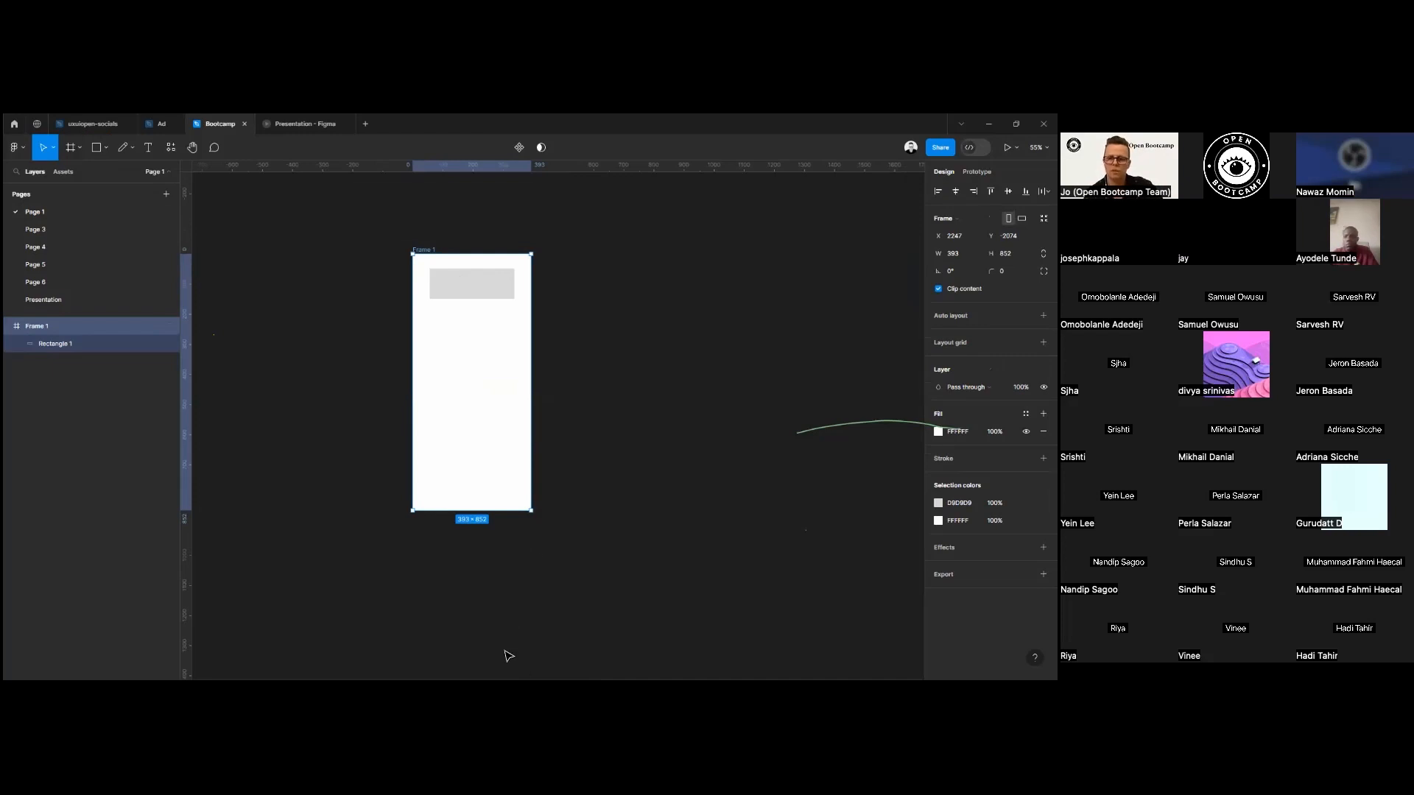
{"action": "left_click_drag", "start_coordinate": [531, 510], "coordinate": [701, 526]}
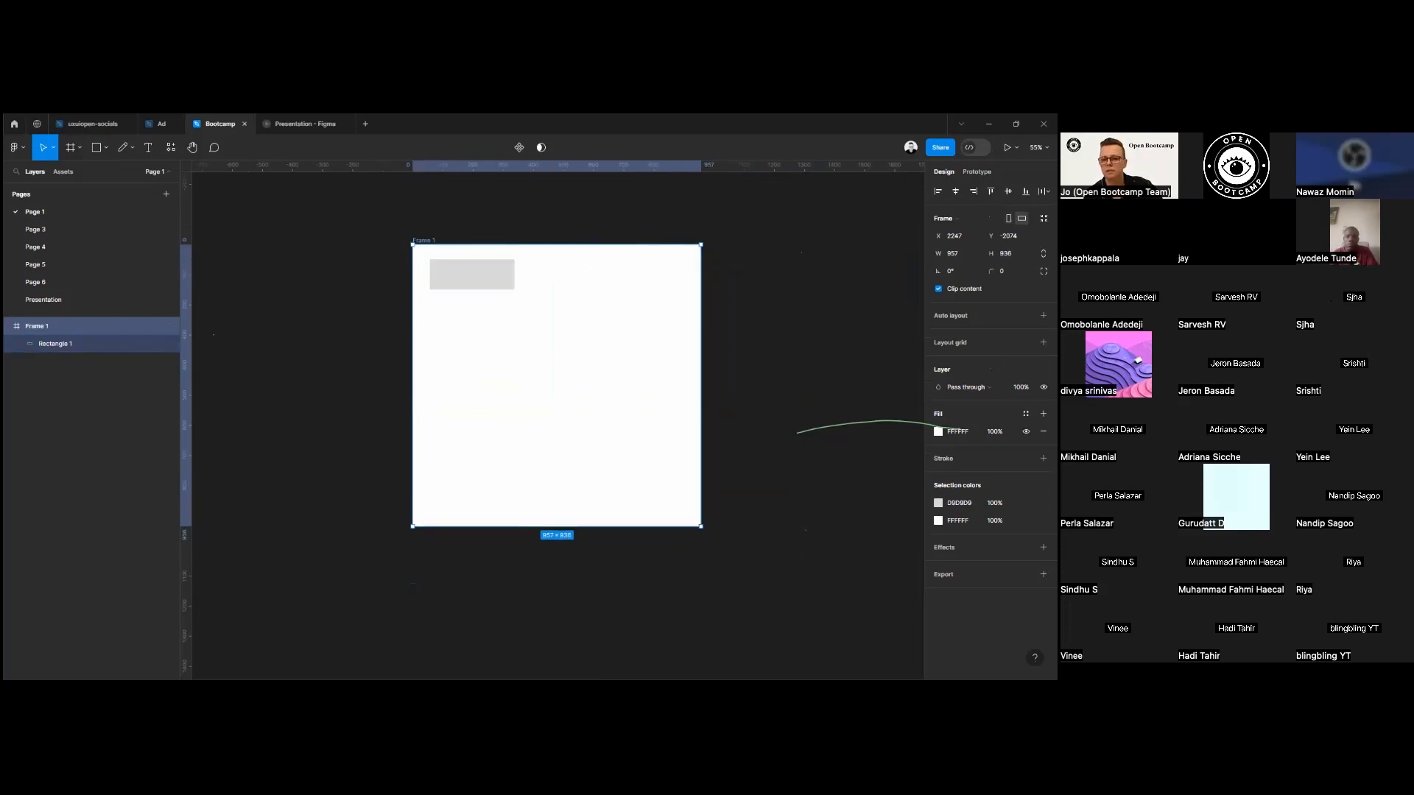
{"action": "left_click_drag", "start_coordinate": [696, 521], "coordinate": [529, 466]}
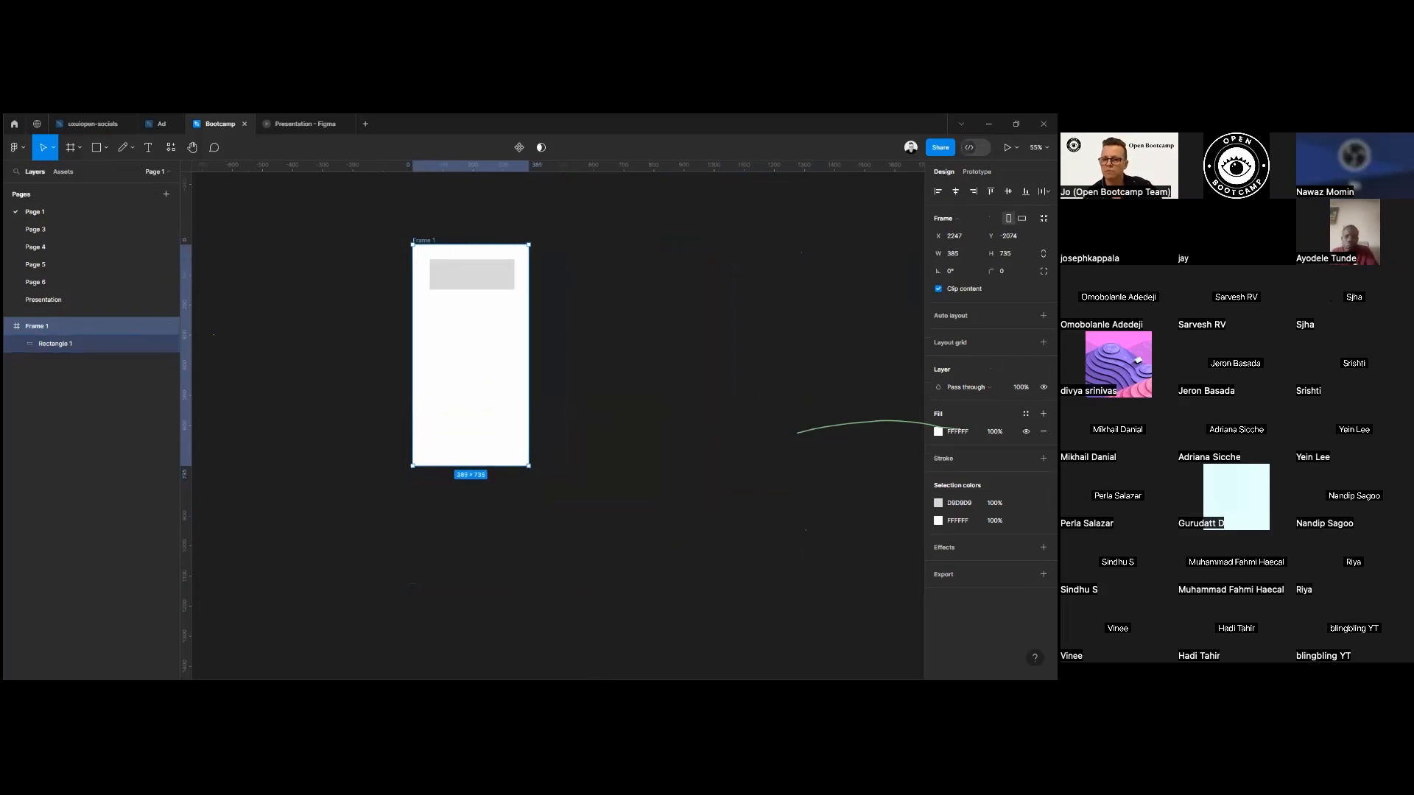
Set the rectangle's constraints to Right and Bottom, and resize the frame to about 379 × 746 to test them.
{"action": "left_click", "coordinate": [483, 275]}
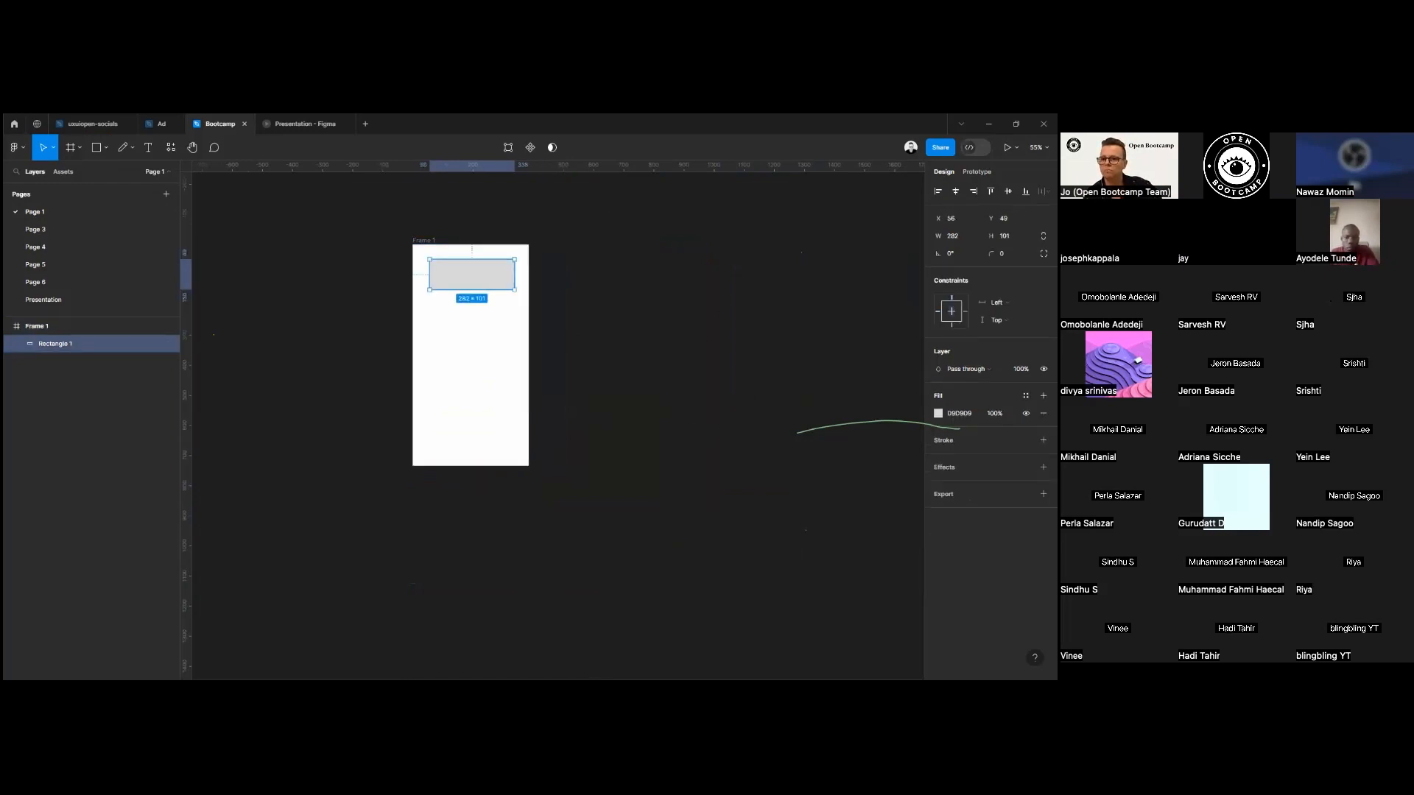
{"action": "left_click", "coordinate": [952, 324]}
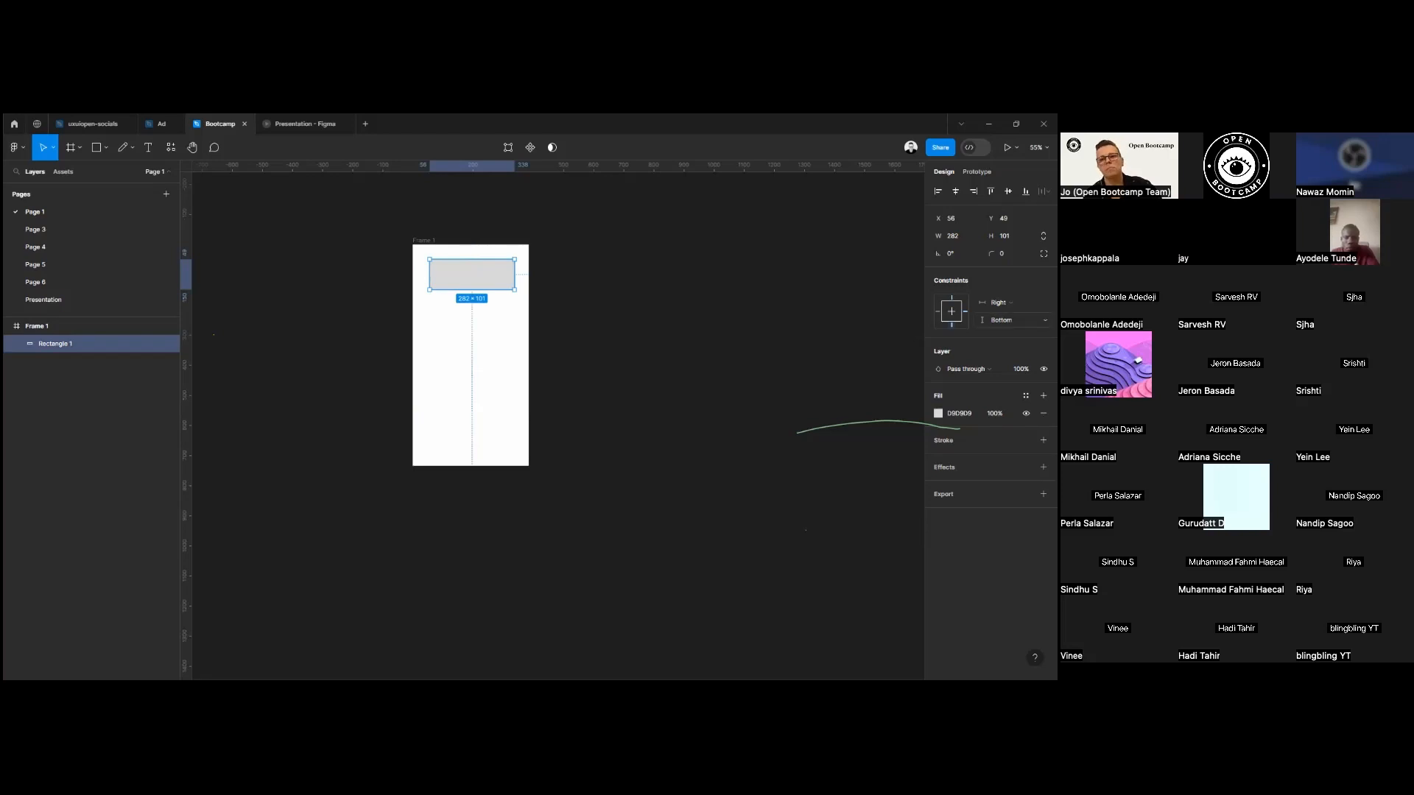
{"action": "left_click", "coordinate": [423, 241]}
{"action": "mouse_move", "coordinate": [530, 467]}
{"action": "left_mouse_down"}
{"action": "mouse_move", "coordinate": [771, 634]}
{"action": "mouse_move", "coordinate": [621, 479]}
{"action": "mouse_move", "coordinate": [508, 469]}
{"action": "mouse_move", "coordinate": [638, 505]}
{"action": "mouse_move", "coordinate": [700, 593]}
{"action": "mouse_move", "coordinate": [599, 450]}
{"action": "mouse_move", "coordinate": [563, 507]}
{"action": "mouse_move", "coordinate": [519, 455]}
{"action": "mouse_move", "coordinate": [532, 483]}
{"action": "mouse_move", "coordinate": [527, 469]}
{"action": "left_mouse_up"}
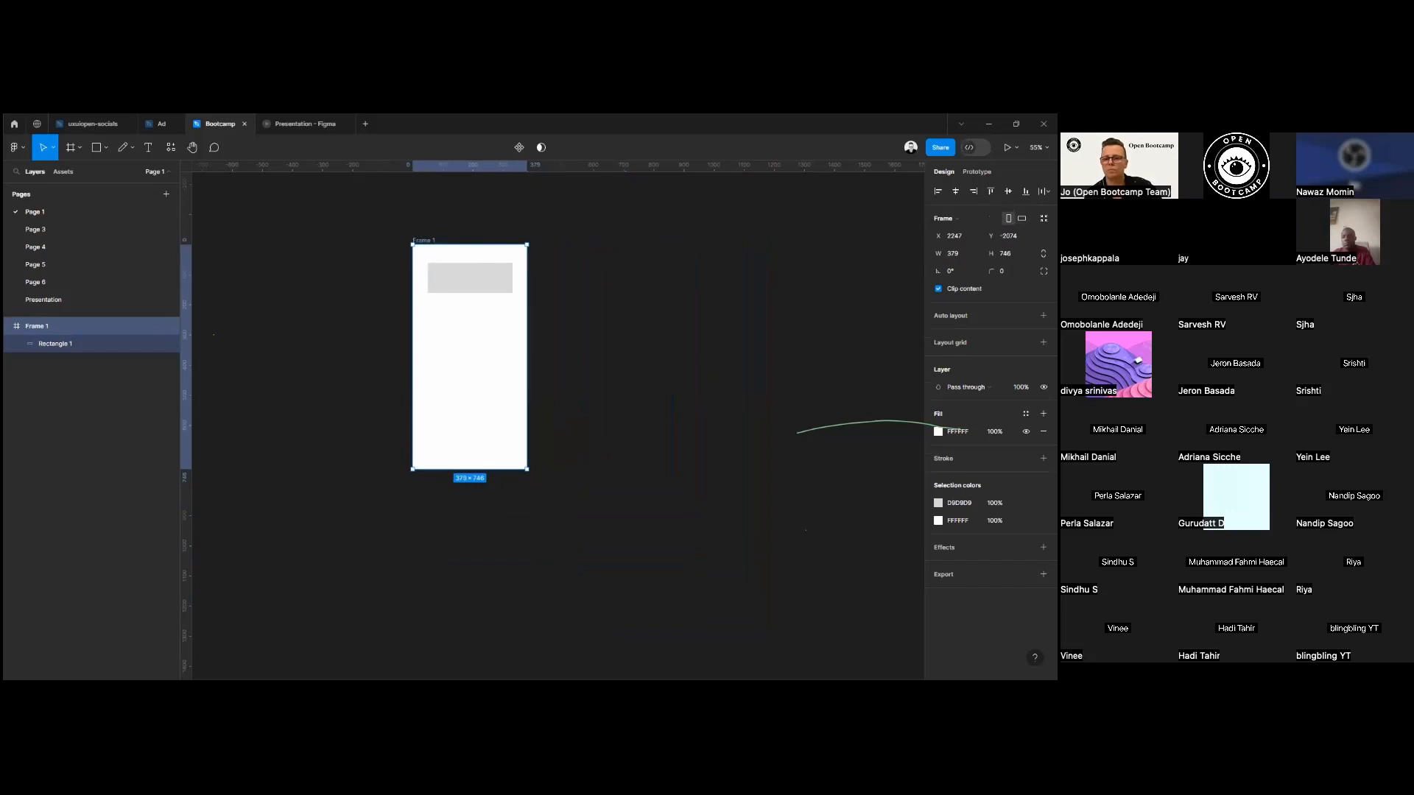
Fill the rectangle with dark red B22020 and preview the layer blend modes, keeping Pass through.
{"action": "left_click", "coordinate": [508, 287]}
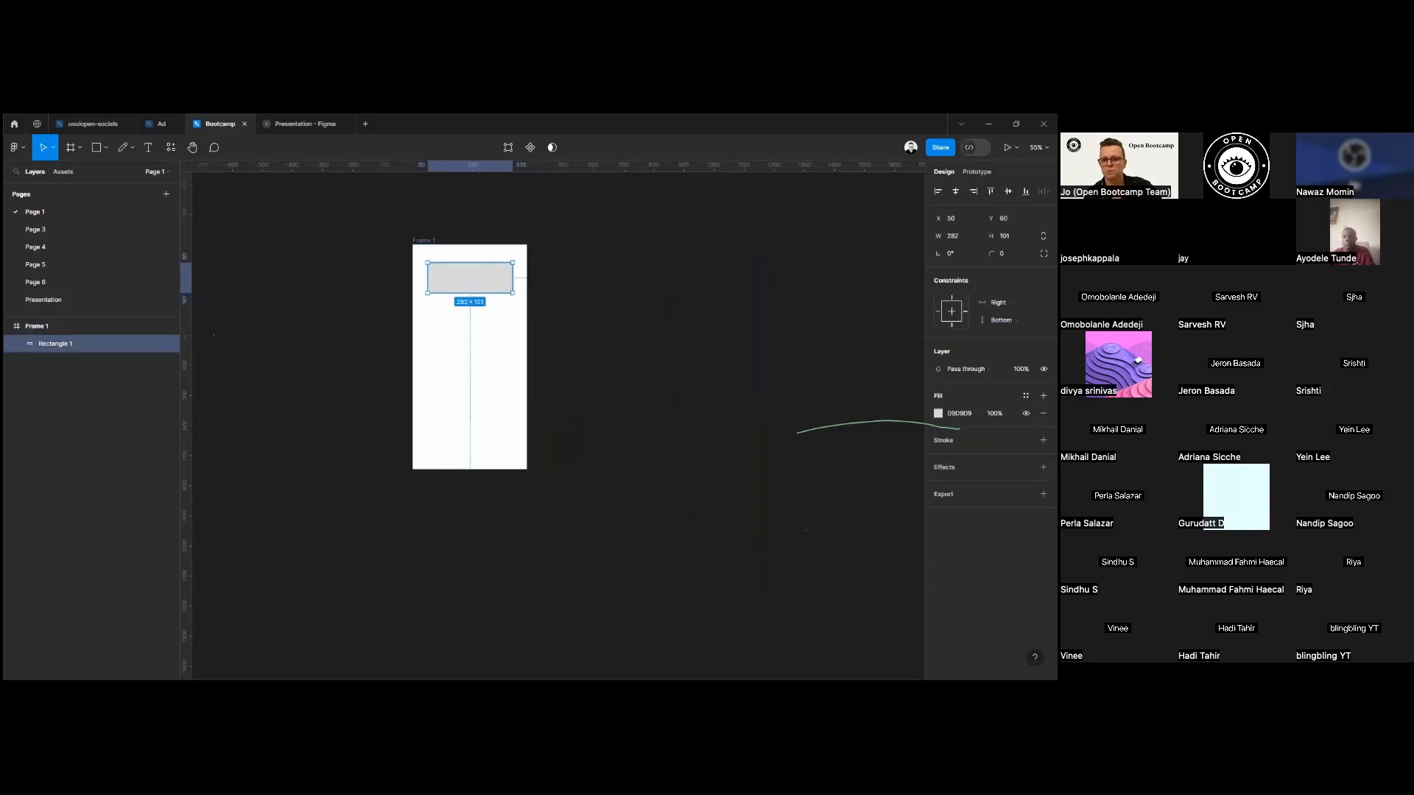
{"action": "left_click", "coordinate": [951, 311]}
{"action": "left_click", "coordinate": [951, 324]}
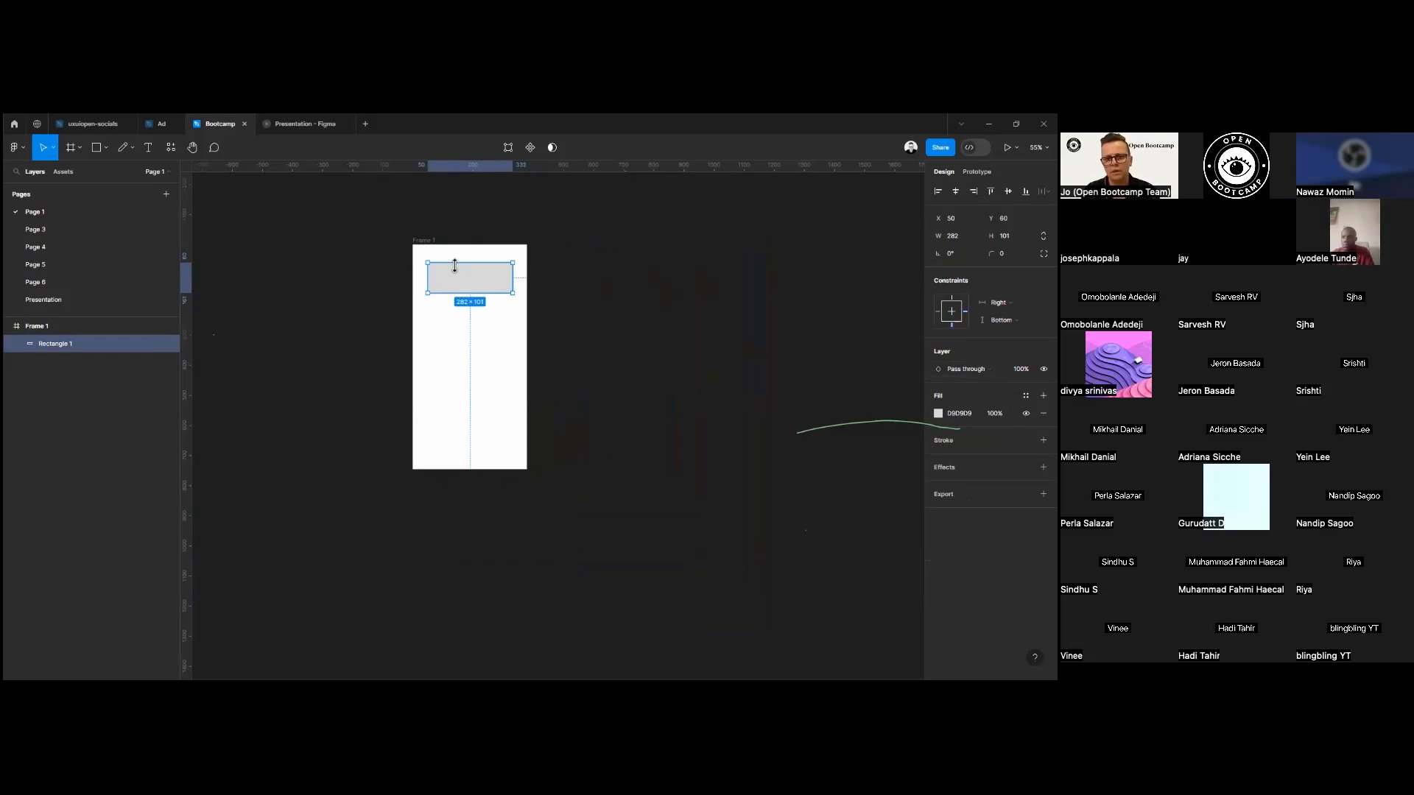
{"action": "left_click", "coordinate": [938, 414]}
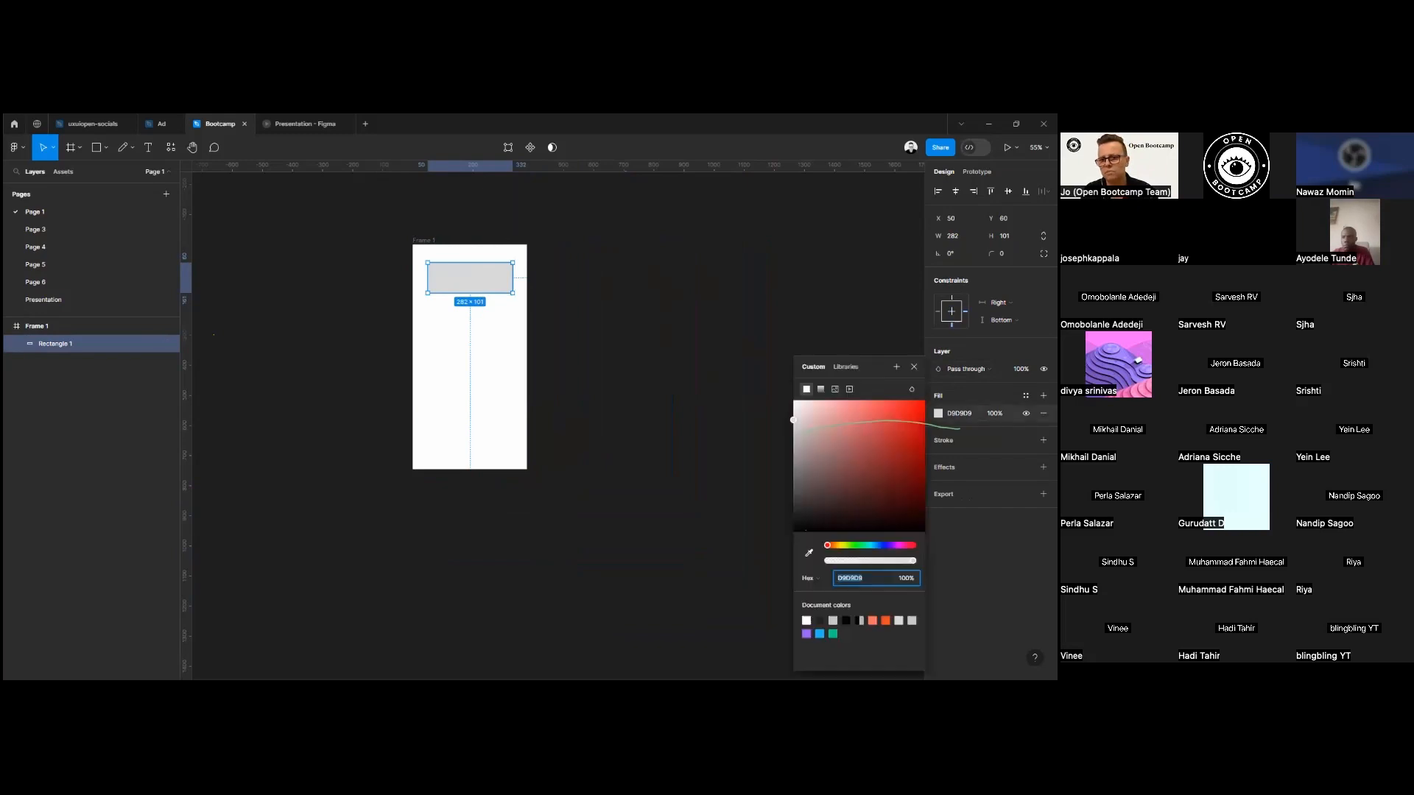
{"action": "left_click", "coordinate": [901, 439]}
{"action": "left_click", "coordinate": [966, 369]}
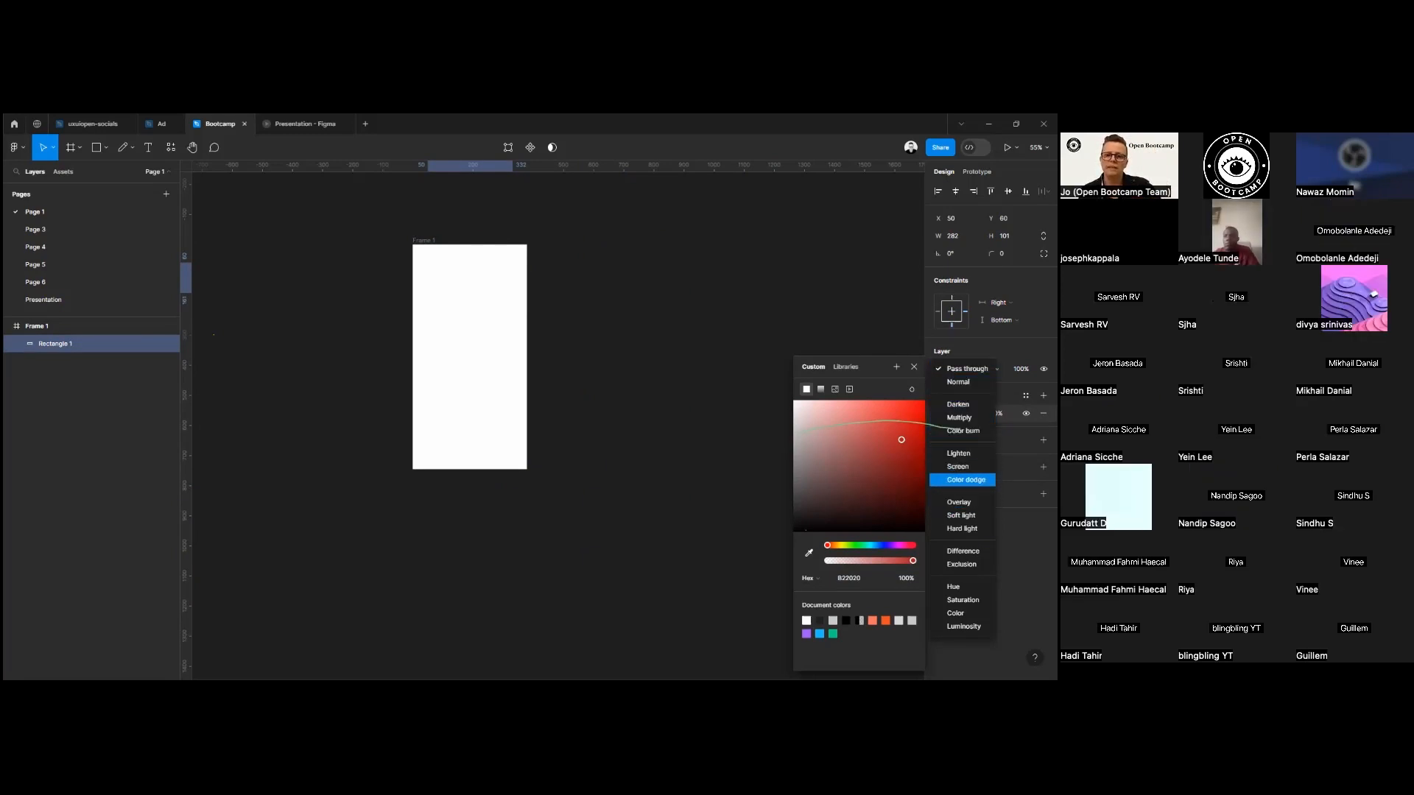
{"action": "key", "text": "Escape"}
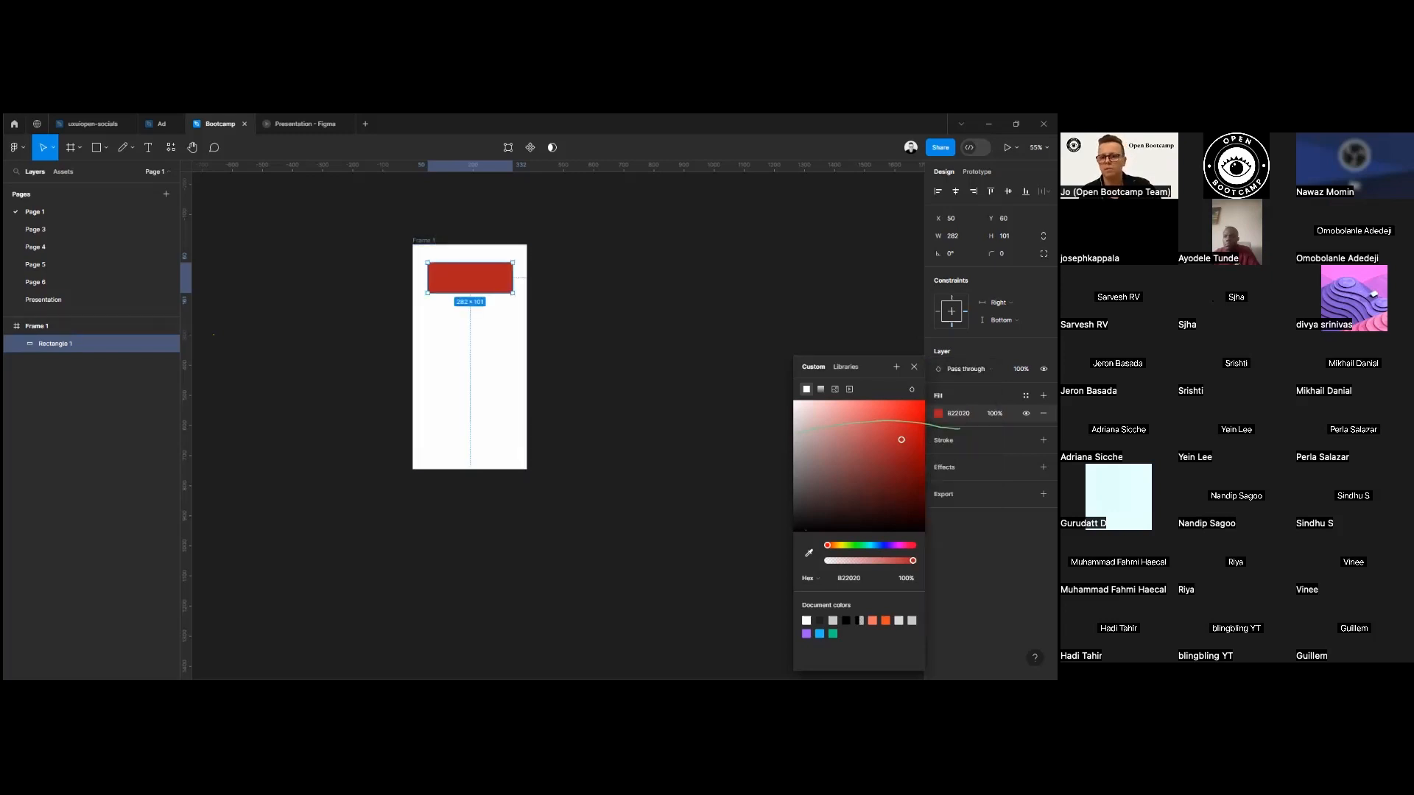
Change the frame's fill to green 5CBE5A.
{"action": "left_click", "coordinate": [434, 244]}
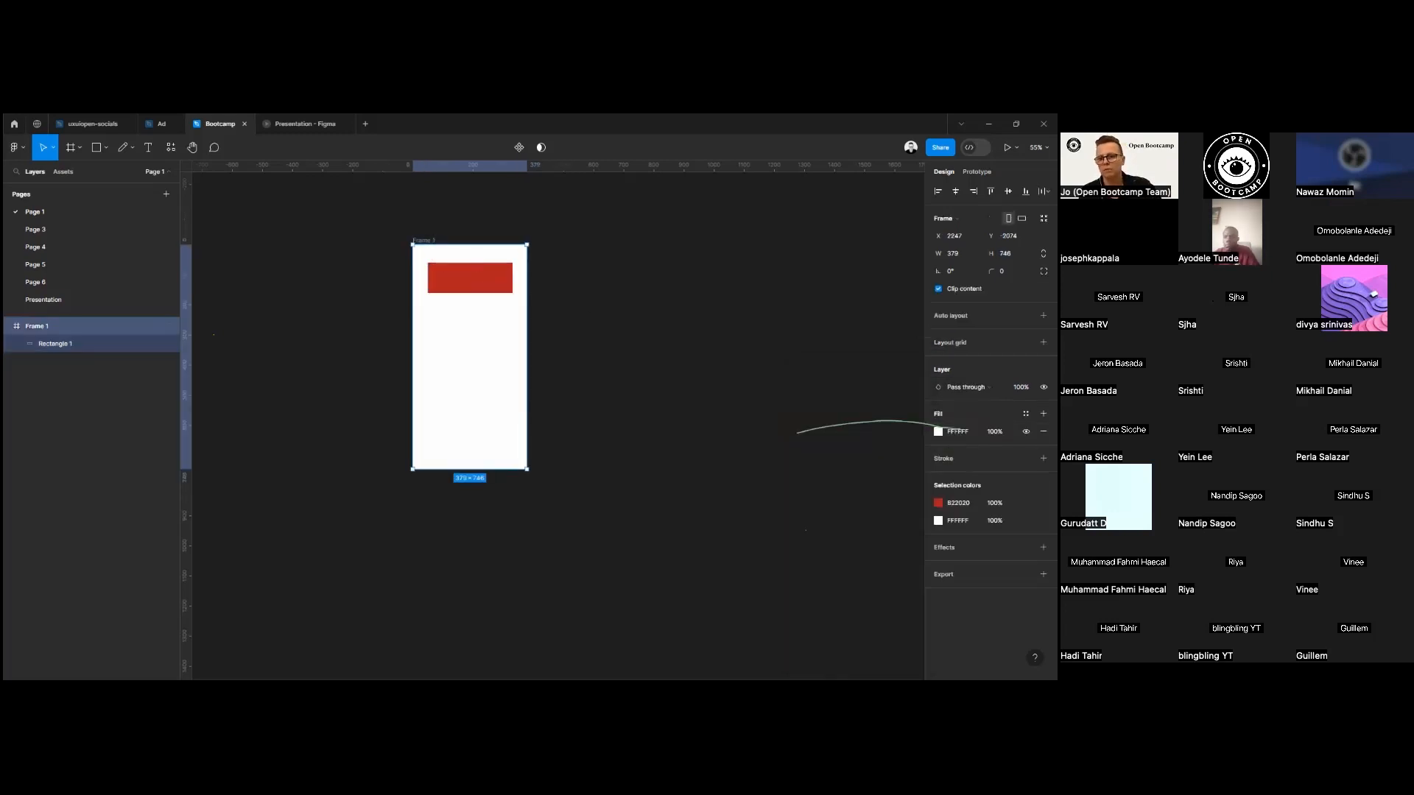
{"action": "left_click", "coordinate": [938, 432]}
{"action": "left_click", "coordinate": [855, 545]}
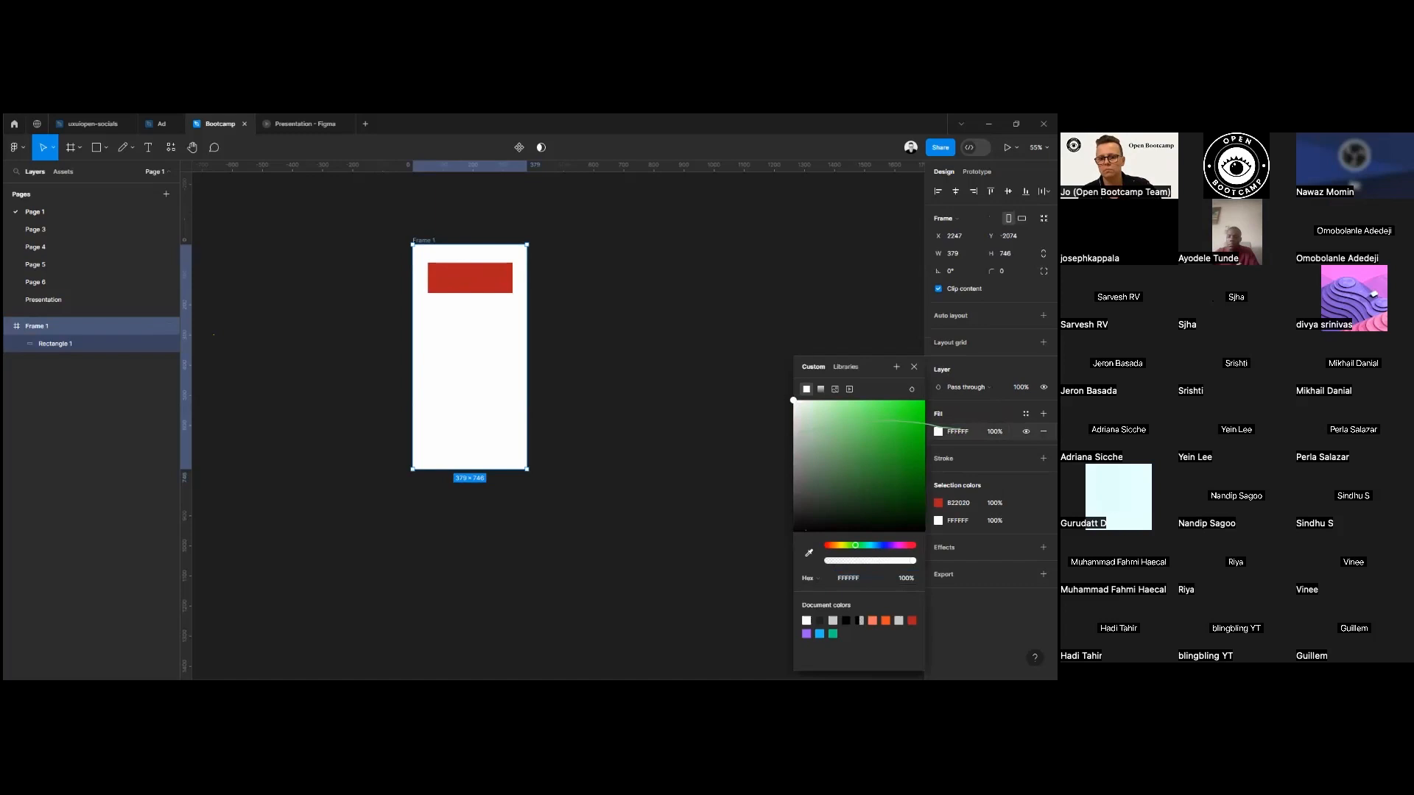
{"action": "left_click", "coordinate": [862, 434]}
{"action": "left_click", "coordinate": [581, 272]}
{"action": "left_click", "coordinate": [420, 241]}
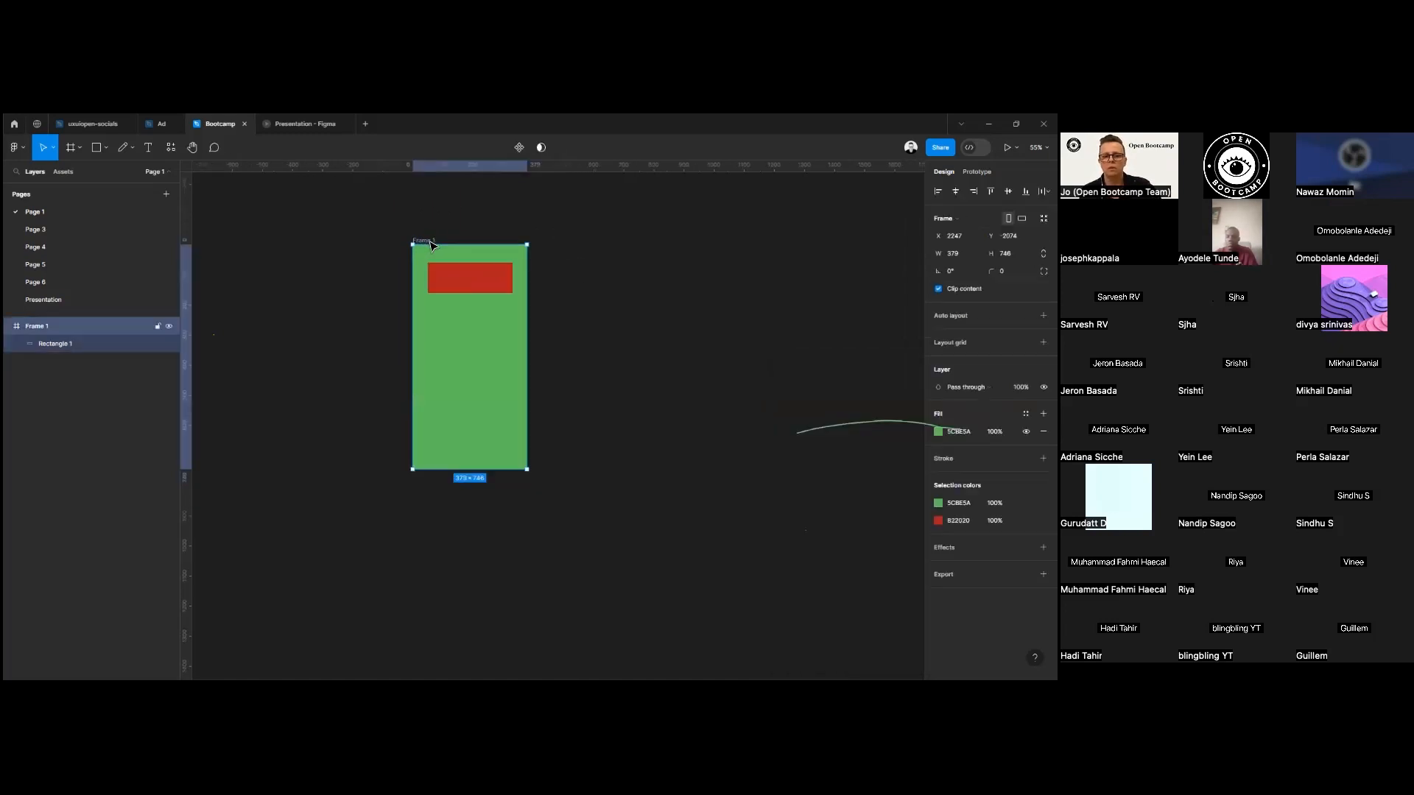
Preview layer blend modes such as Soft light on the red rectangle against the green frame.
{"action": "left_click", "coordinate": [485, 286]}
{"action": "left_click", "coordinate": [967, 369]}
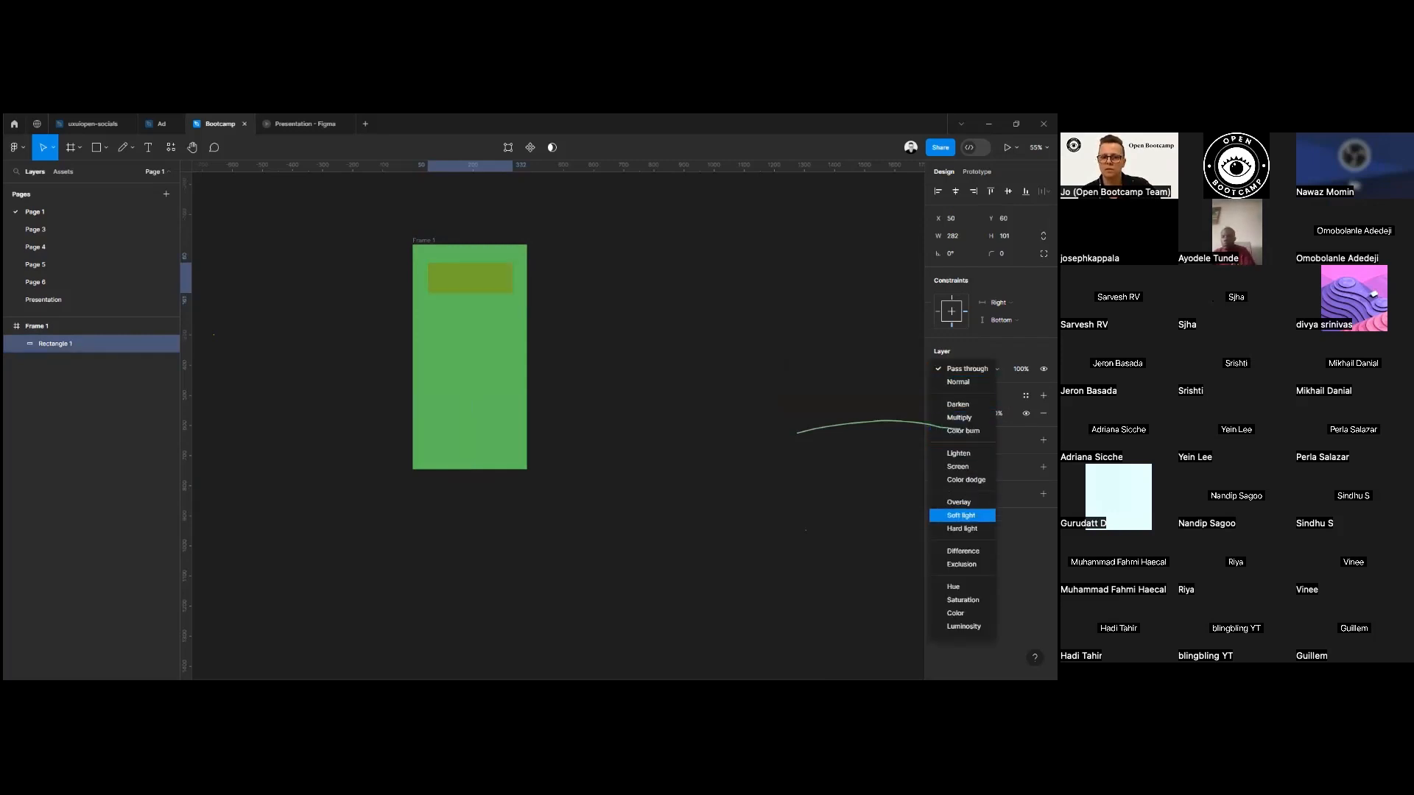
{"action": "key", "text": "Escape"}
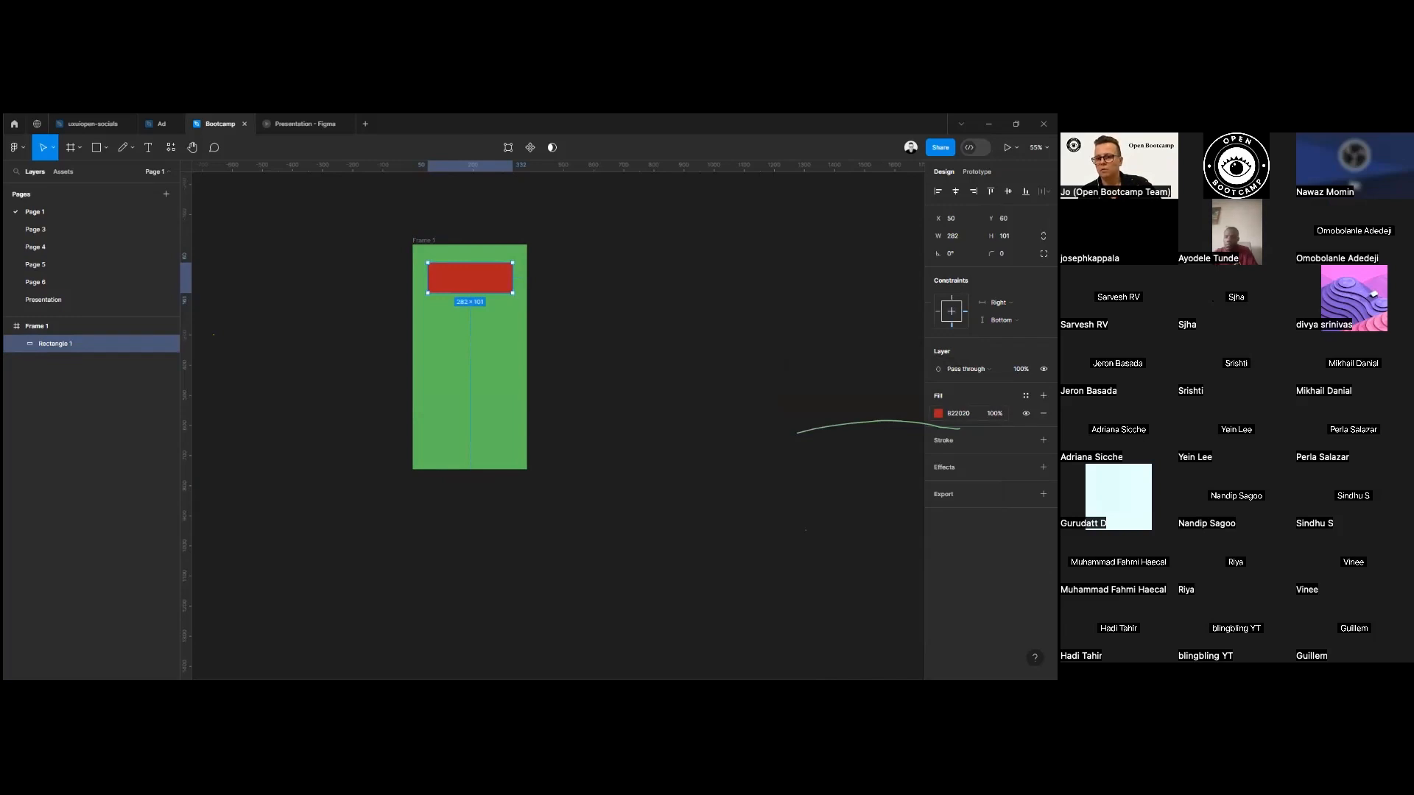
Change the rectangle's fill from its dark red to pale pink DEA0A0.
{"action": "left_click", "coordinate": [938, 414]}
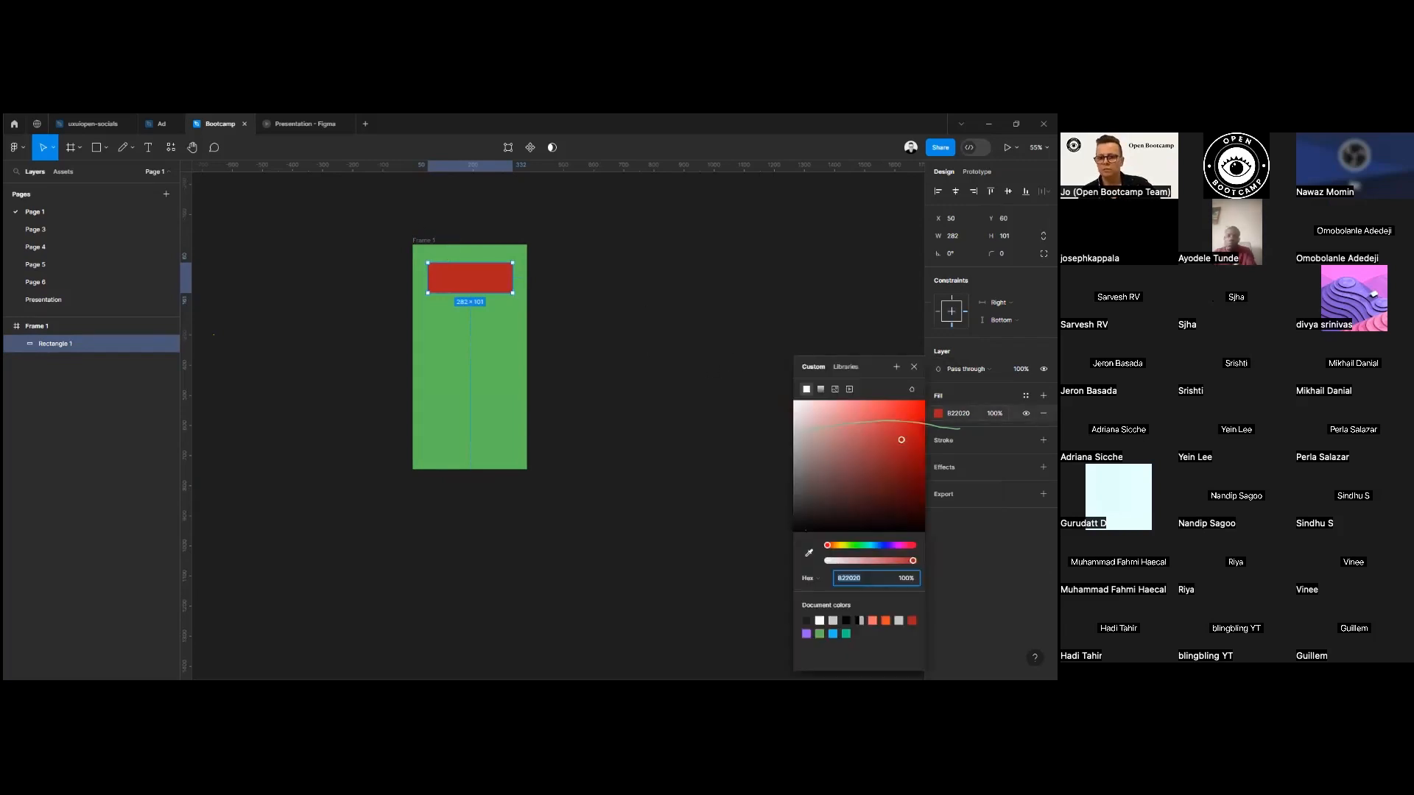
{"action": "left_click_drag", "start_coordinate": [901, 439], "coordinate": [830, 417]}
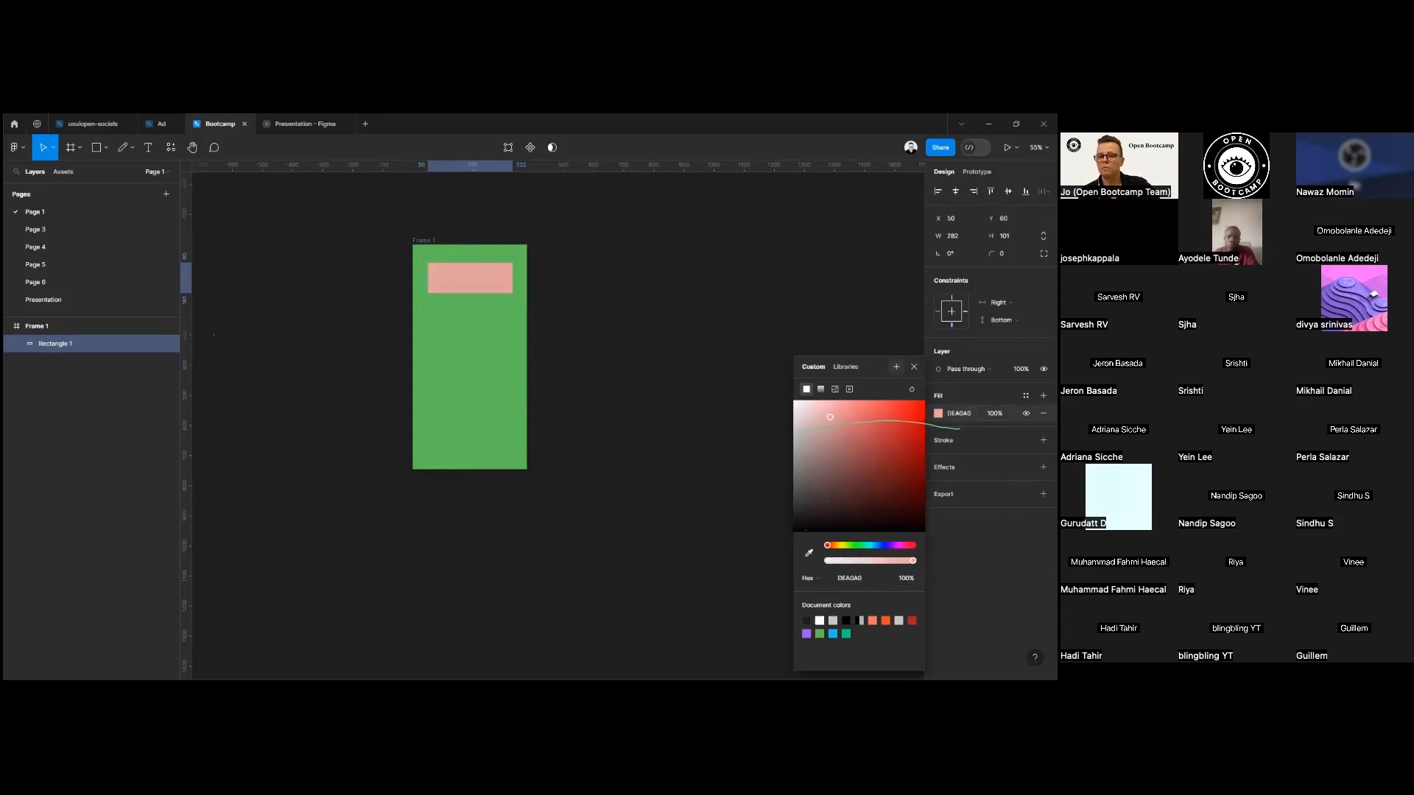
{"action": "left_click", "coordinate": [914, 367]}
Try the rectangle's fill at 20% and 60% opacity, and return it to 100%.
{"action": "left_click", "coordinate": [990, 413]}
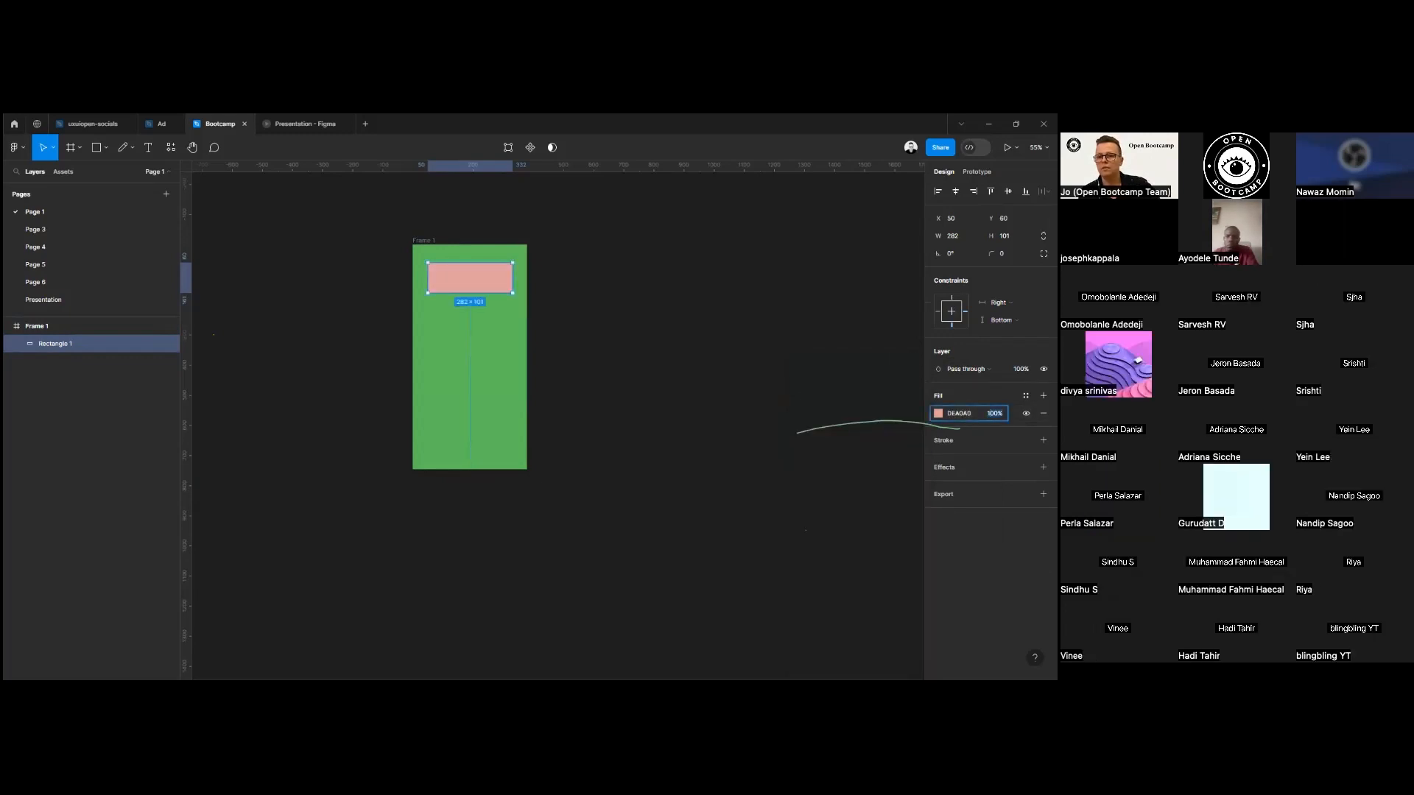
{"action": "type", "text": "20"}
{"action": "key", "text": "Return"}
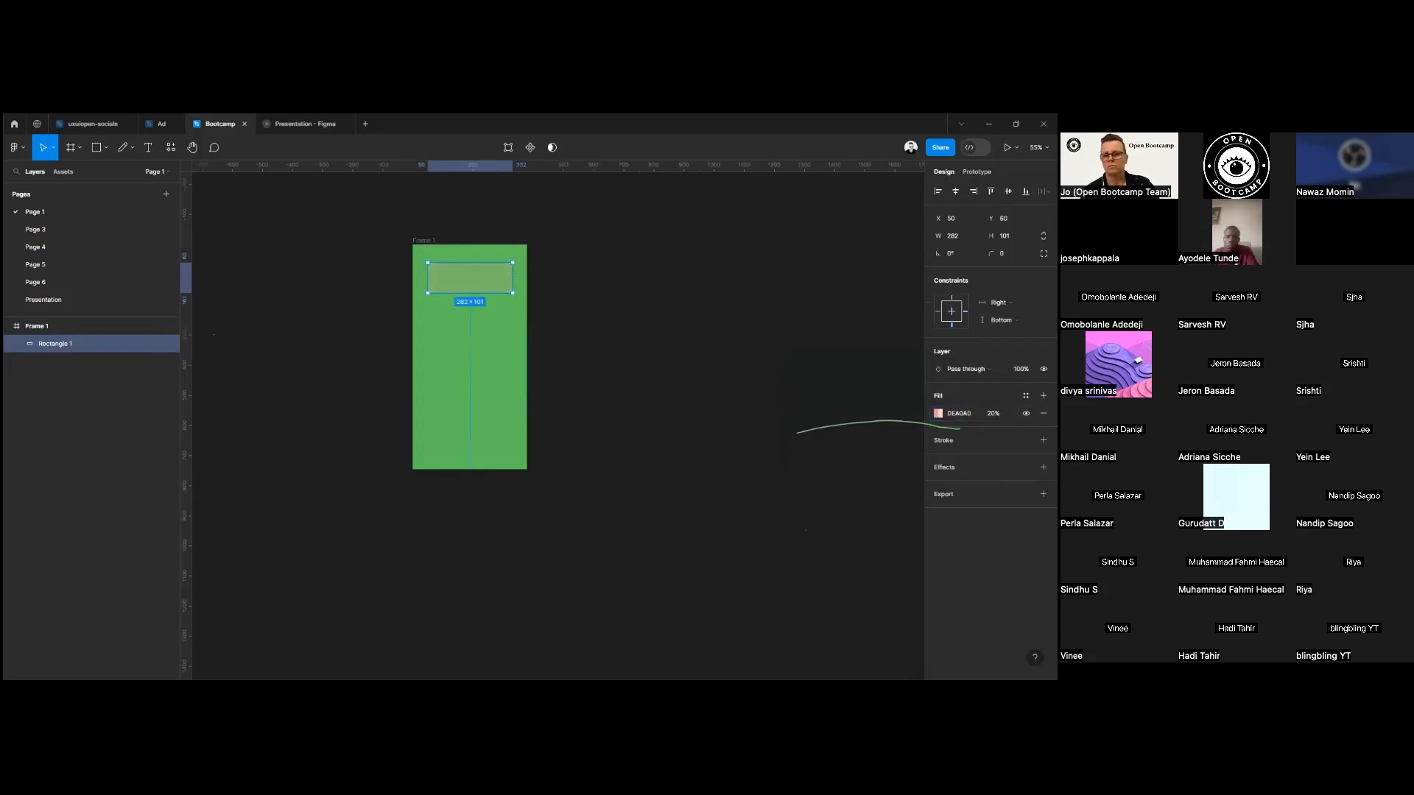
{"action": "left_click", "coordinate": [993, 414]}
{"action": "type", "text": "6"}
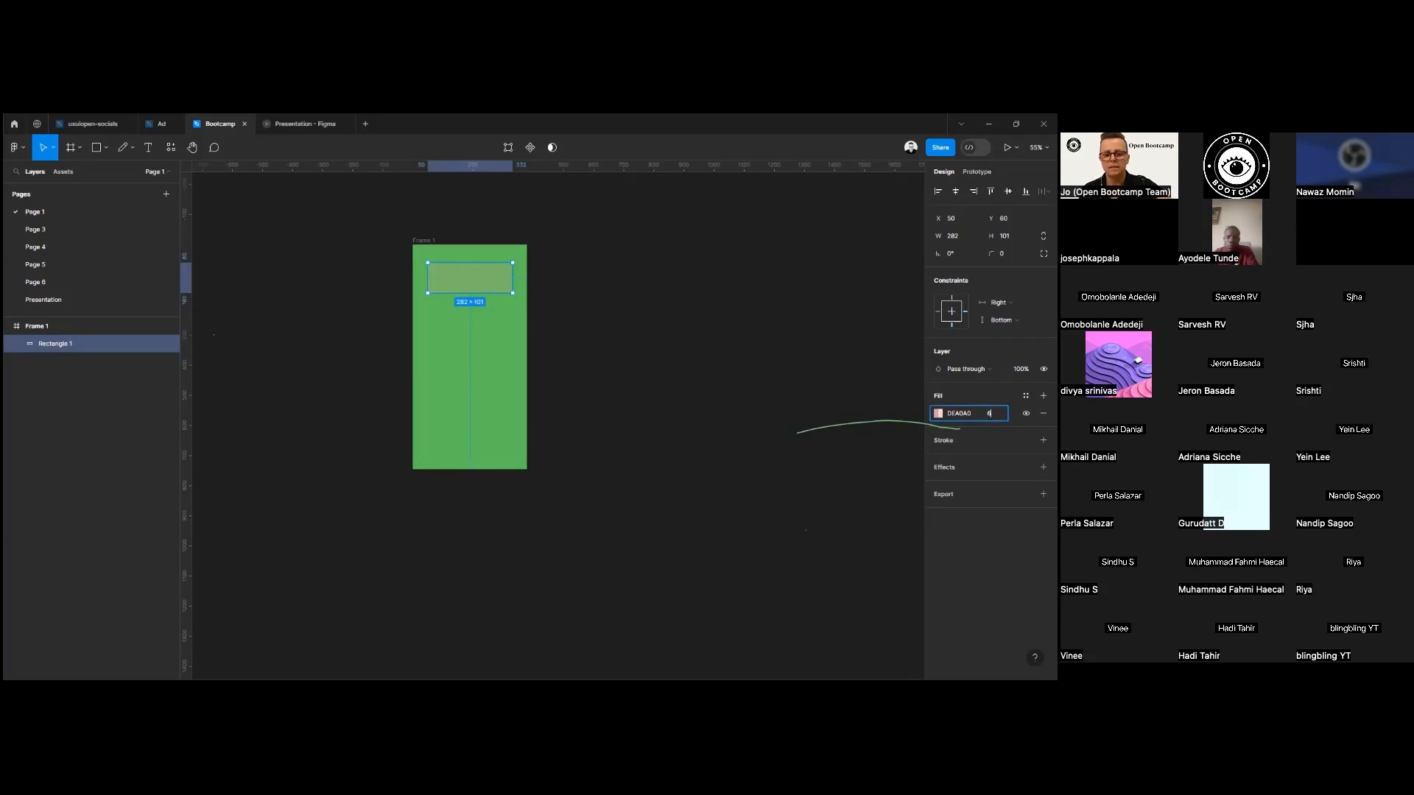
{"action": "type", "text": "0"}
{"action": "key", "text": "Return"}
{"action": "left_click", "coordinate": [992, 414]}
{"action": "type", "text": "100"}
{"action": "key", "text": "Return"}
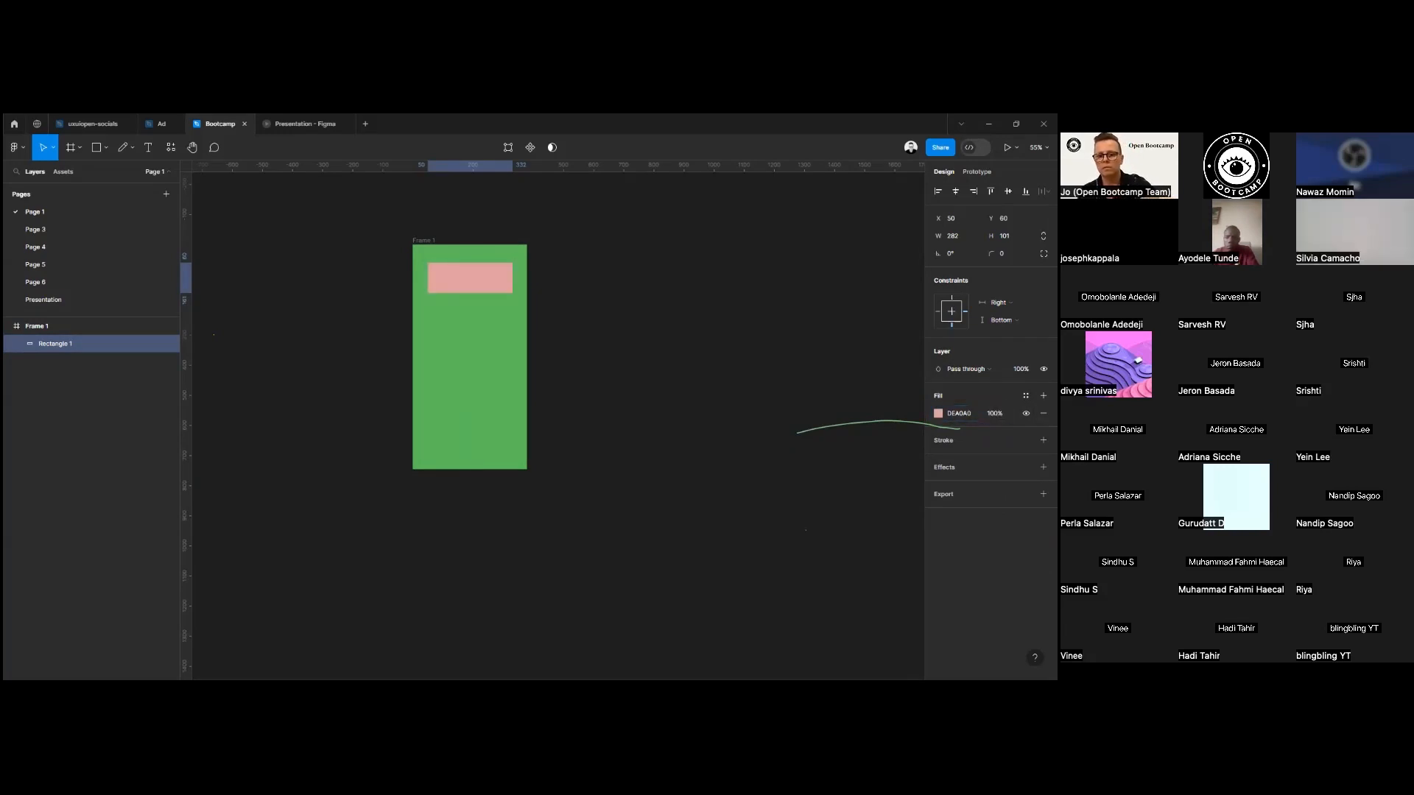
Hide and show the rectangle's fill repeatedly, and toggle the whole rectangle layer's visibility off and on.
{"action": "left_click", "coordinate": [1026, 413]}
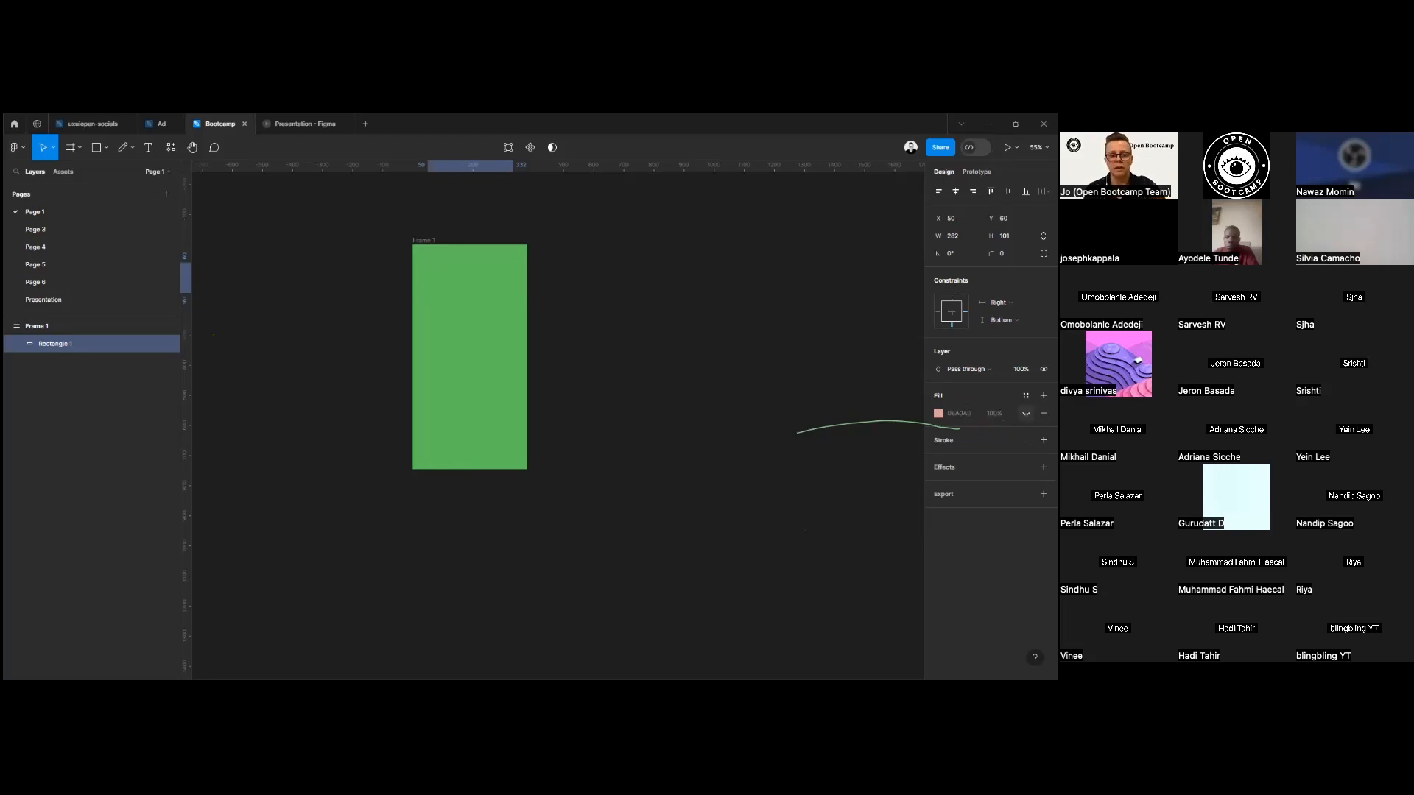
{"action": "left_click", "coordinate": [1026, 413]}
{"action": "left_click", "coordinate": [1026, 413]}
{"action": "left_click", "coordinate": [1026, 413]}
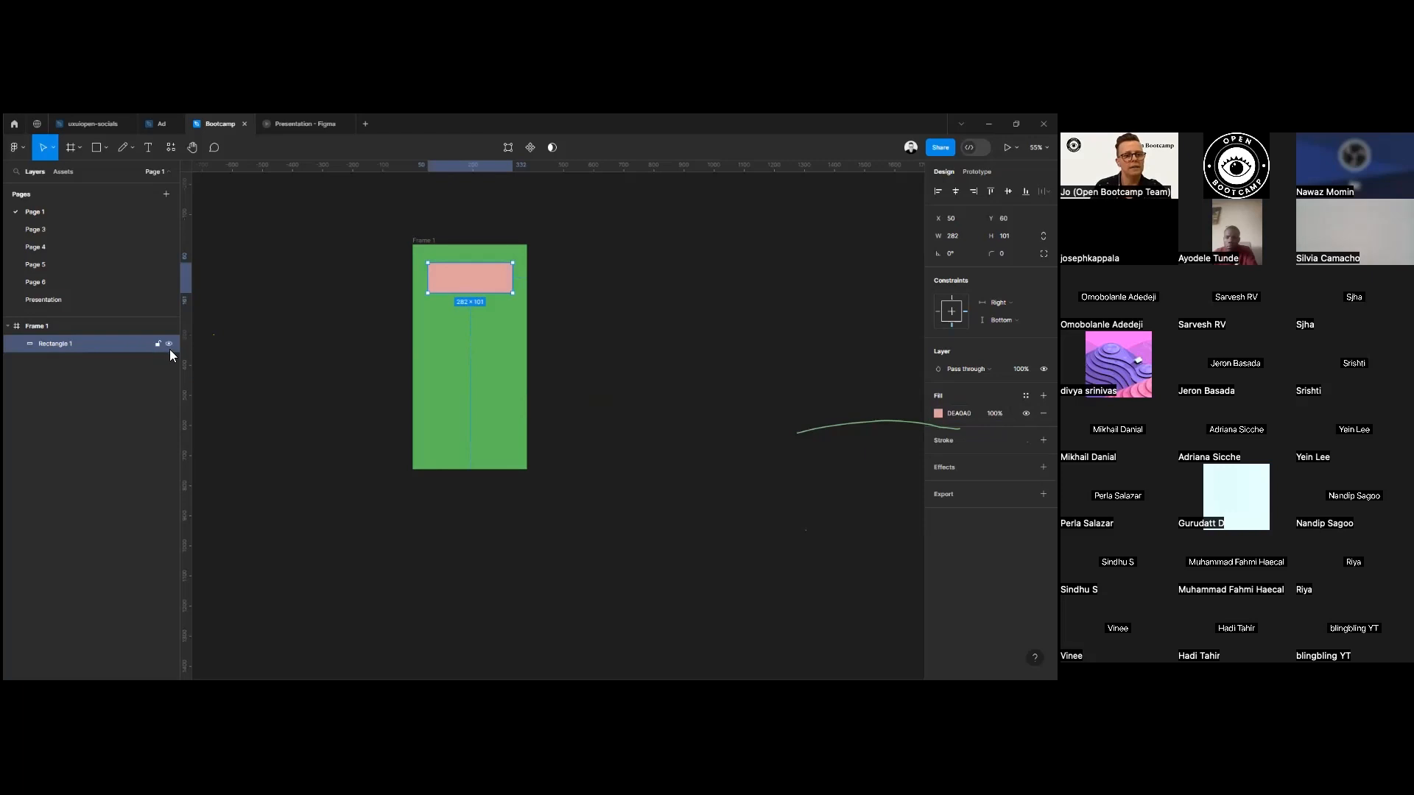
{"action": "left_click", "coordinate": [167, 344]}
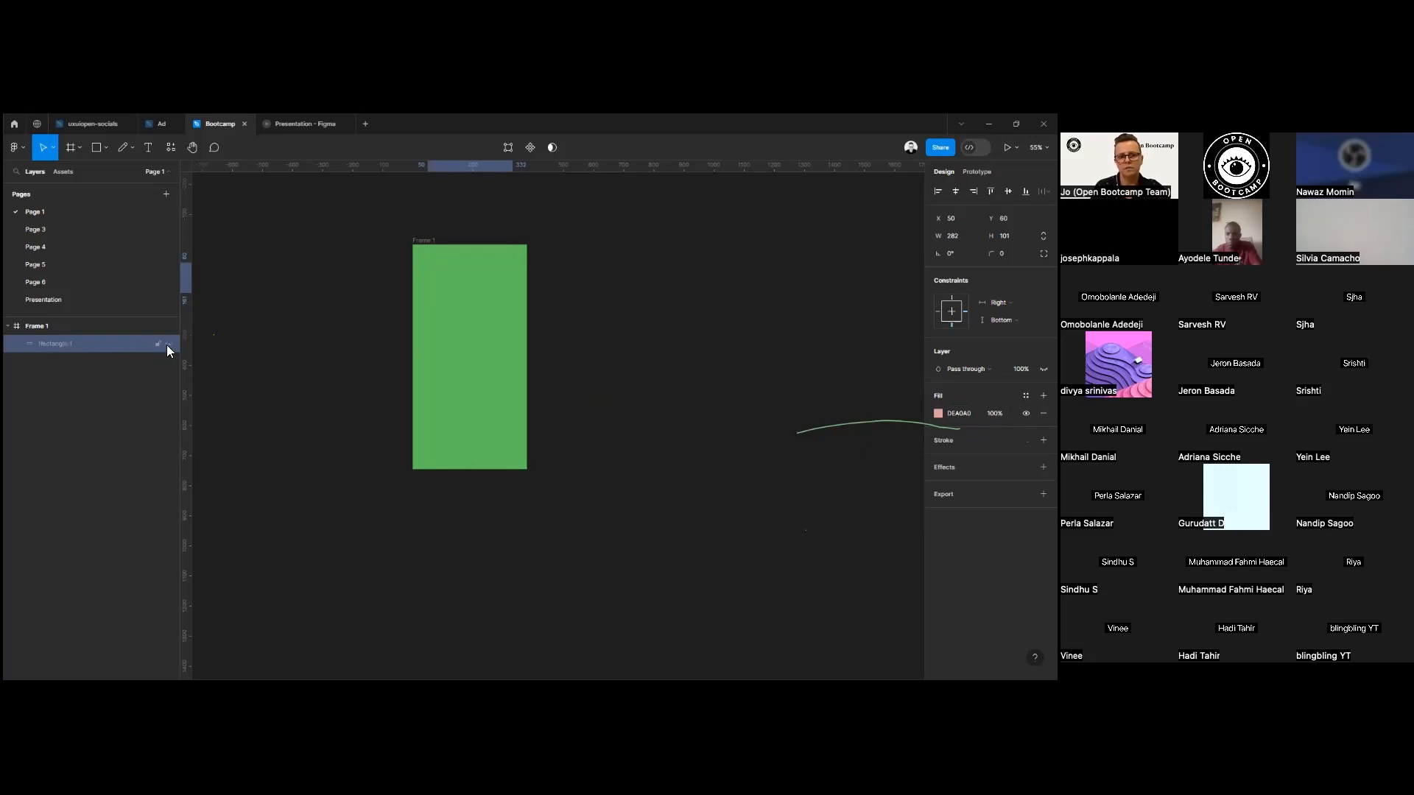
{"action": "left_click", "coordinate": [167, 344]}
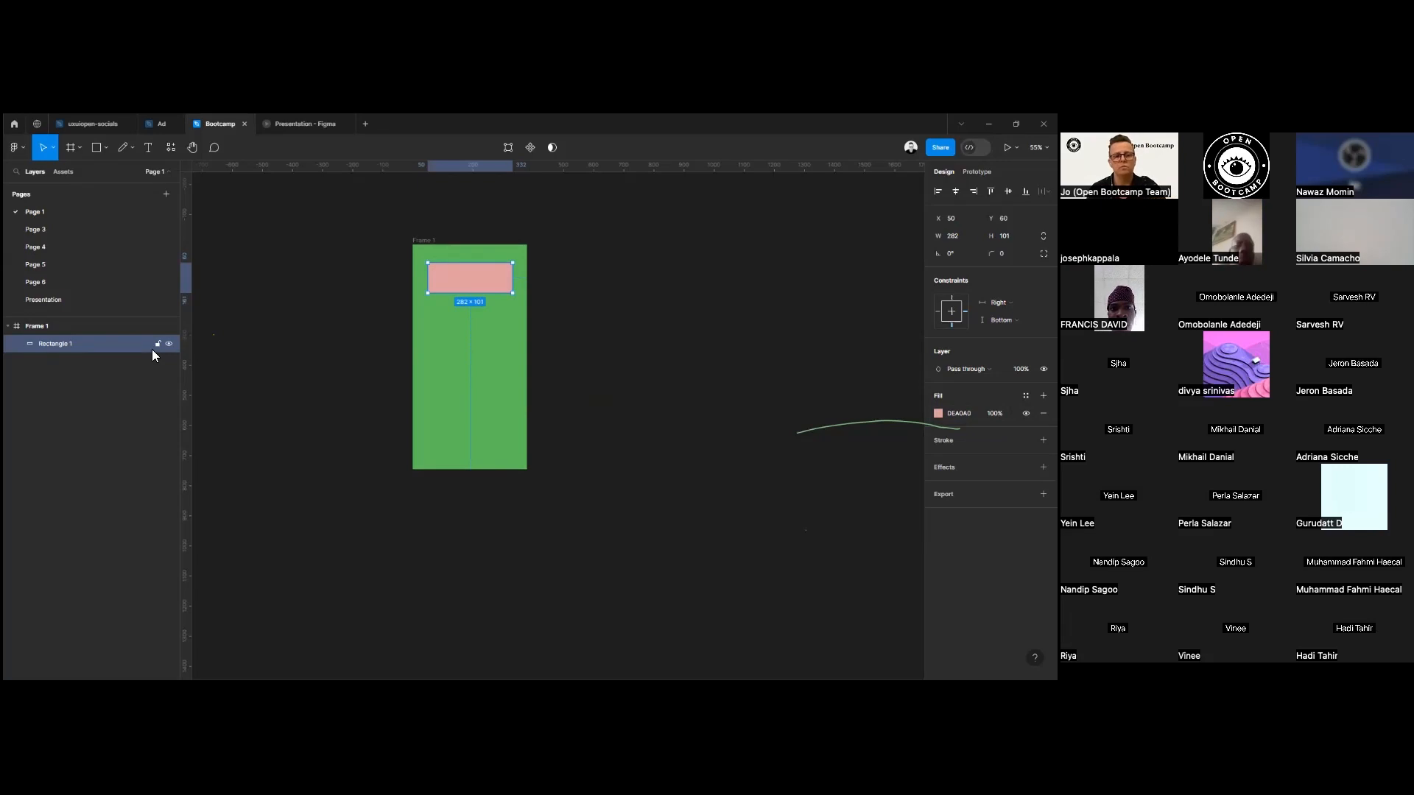
Lock the rectangle layer, test selecting the rectangle on the canvas, and unlock the layer.
{"action": "left_click", "coordinate": [158, 343]}
{"action": "left_click", "coordinate": [474, 286]}
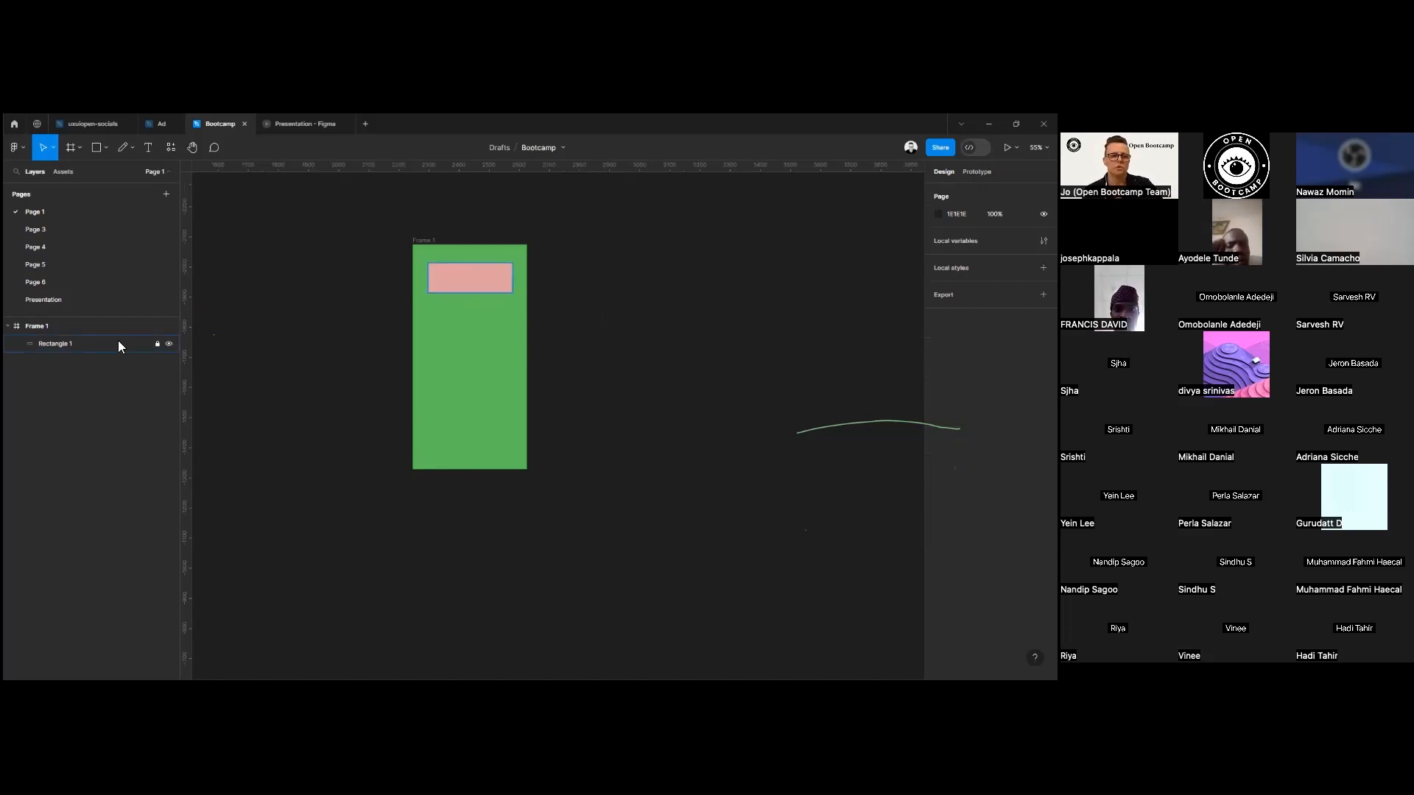
{"action": "left_click", "coordinate": [157, 344]}
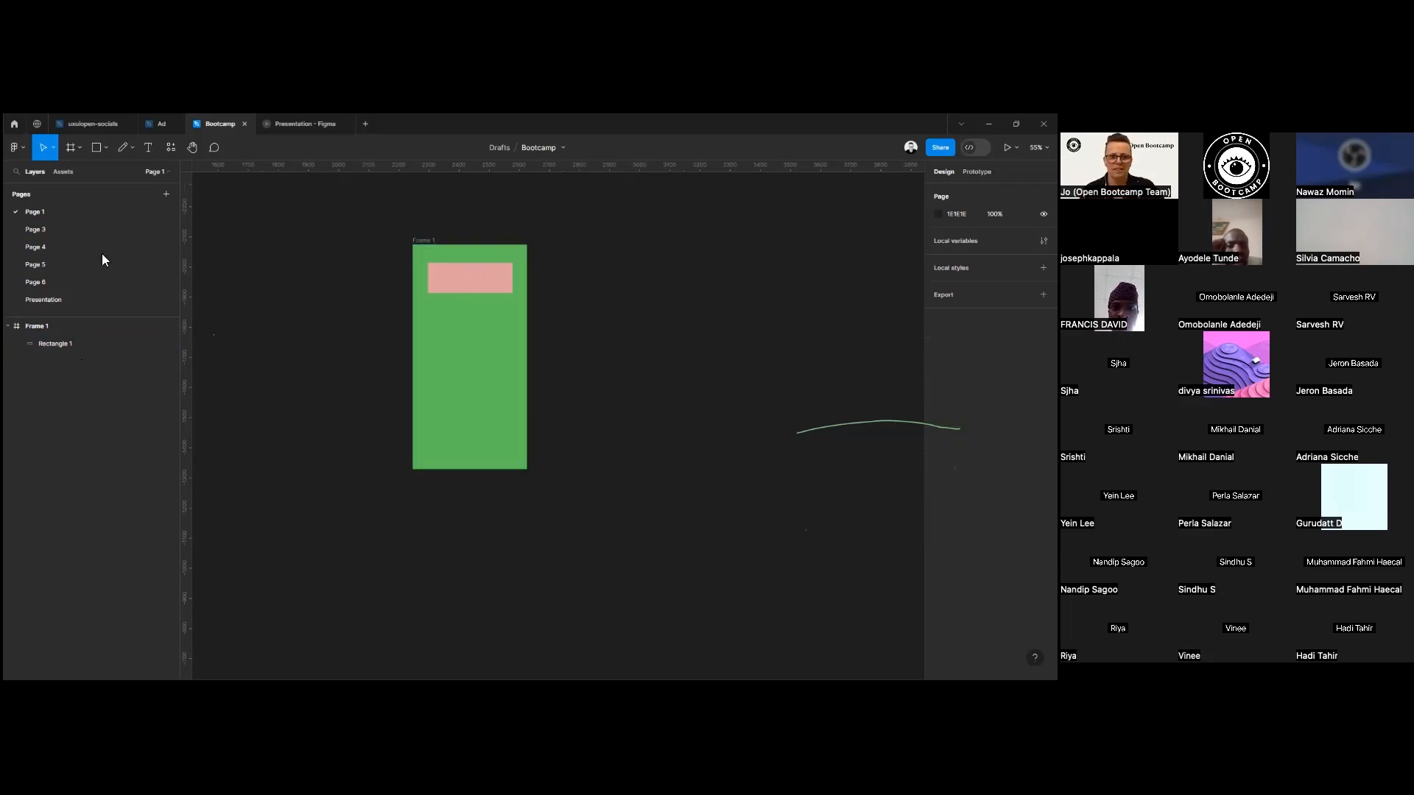
Rename the green frame as "change" from its label on the canvas.
{"action": "left_click", "coordinate": [424, 241]}
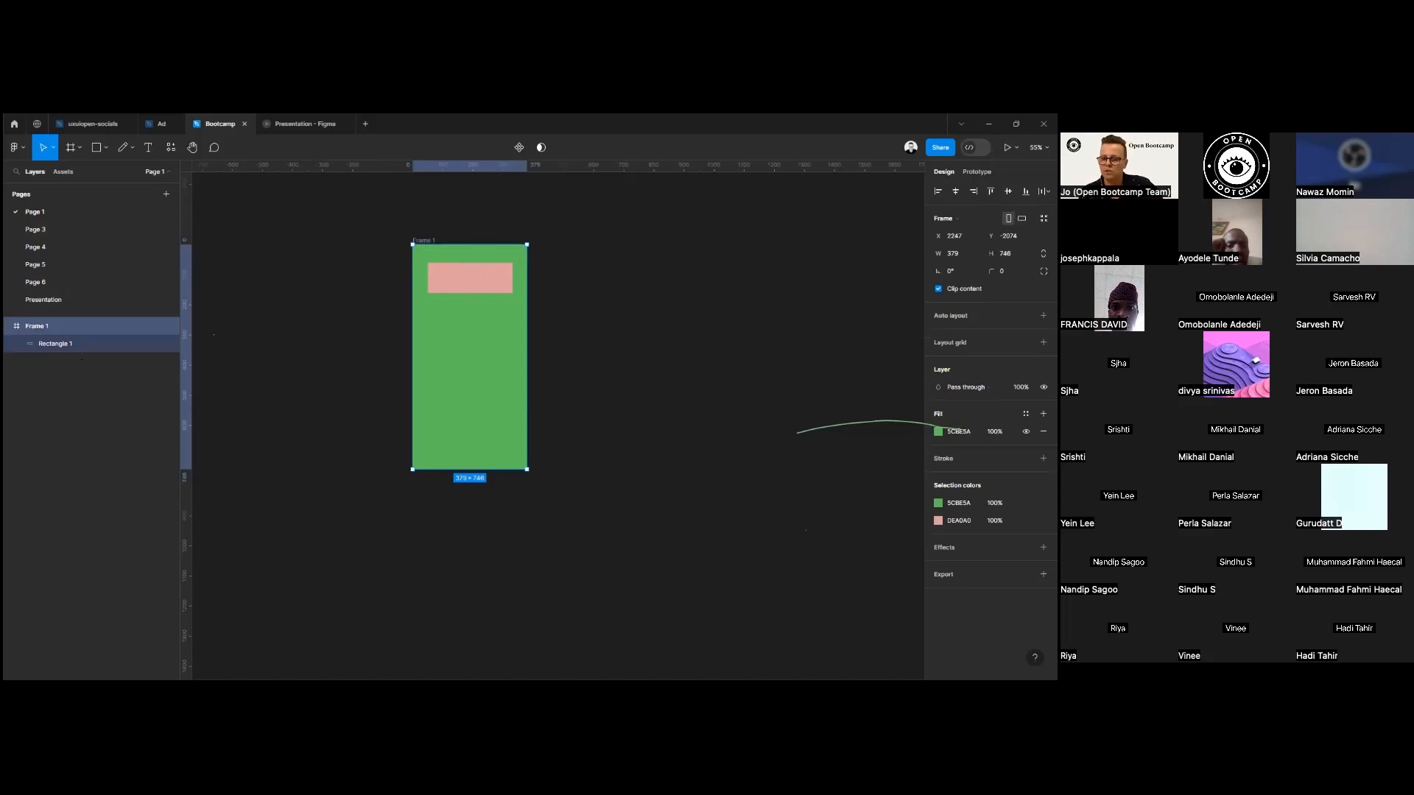
{"action": "left_click_drag", "start_coordinate": [401, 231], "coordinate": [625, 598]}
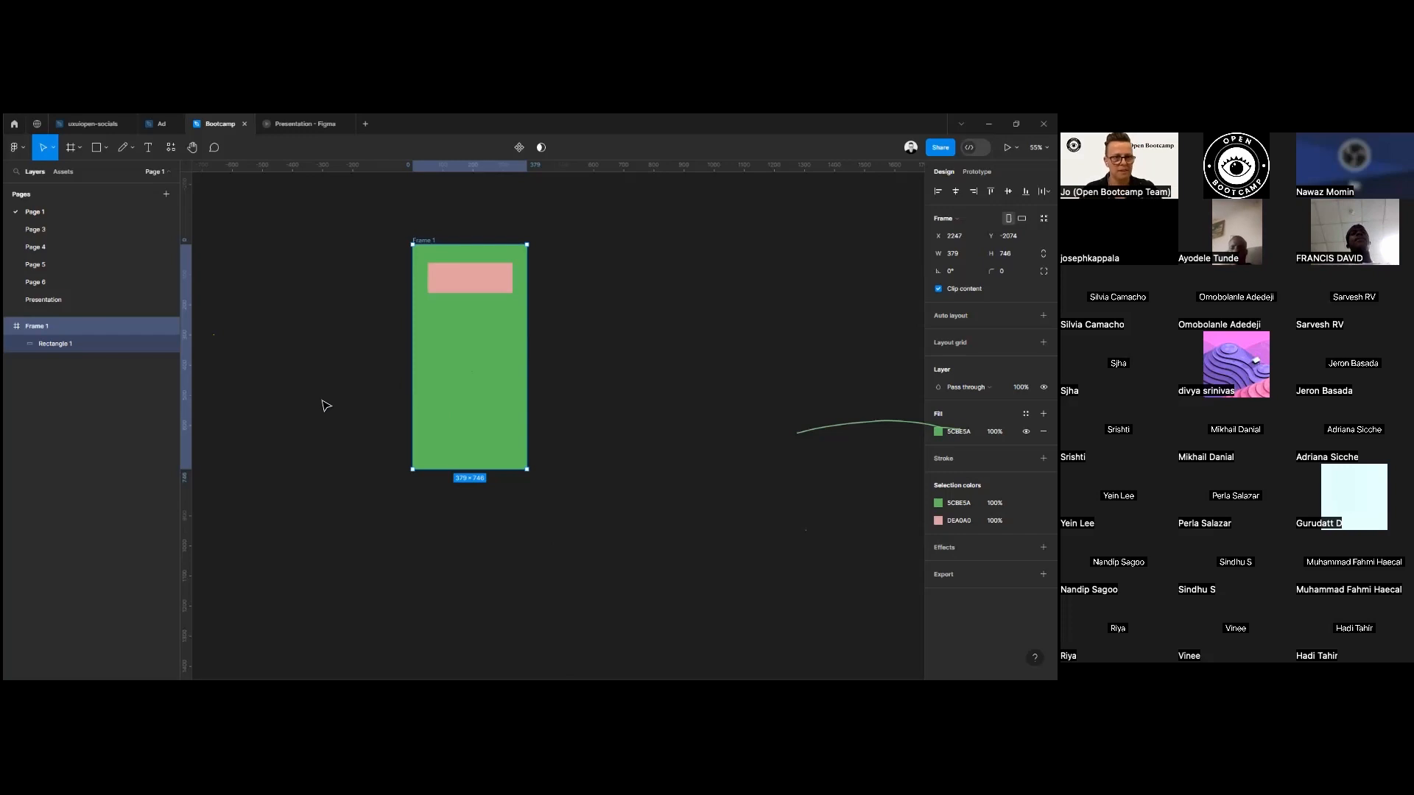
{"action": "double_click", "coordinate": [429, 243]}
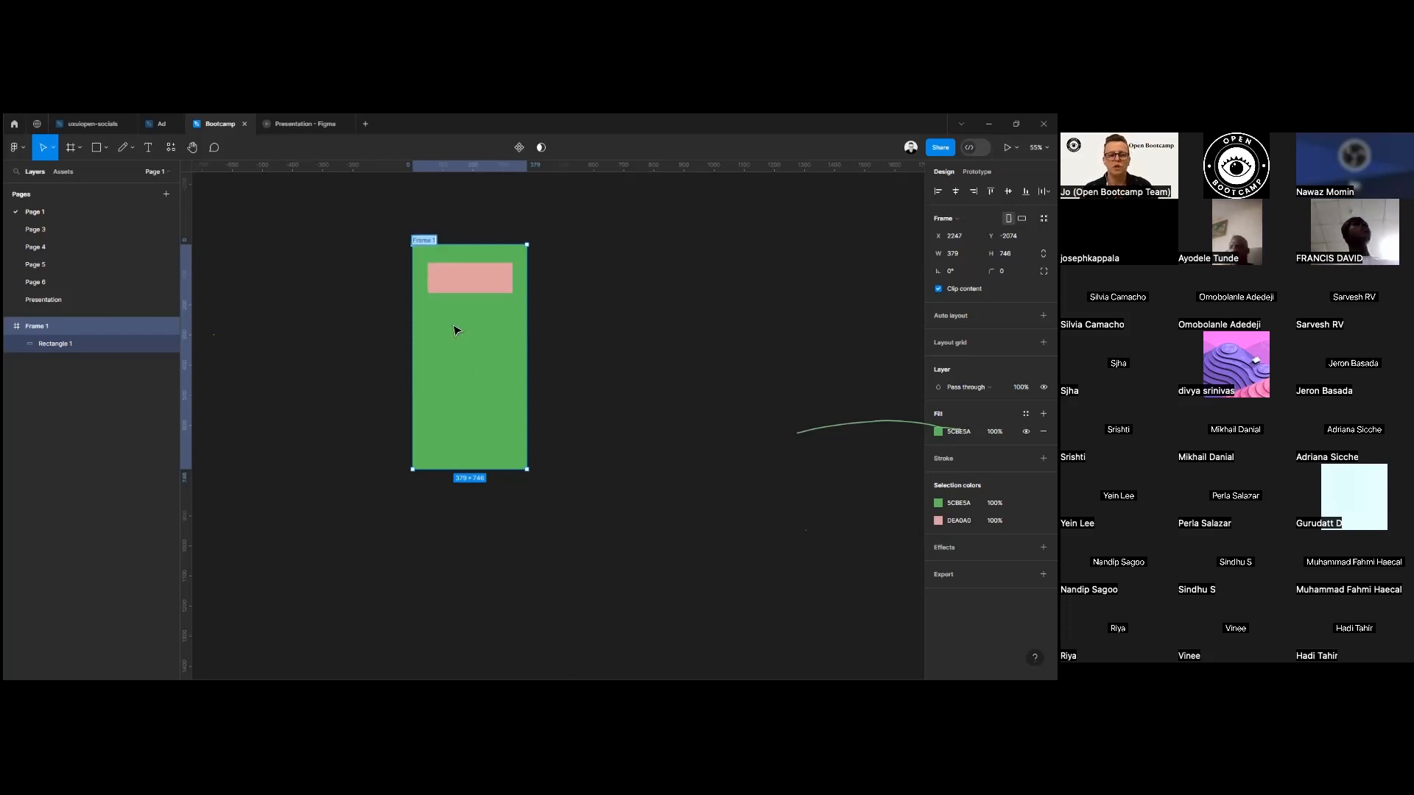
{"action": "type", "text": "cha"}
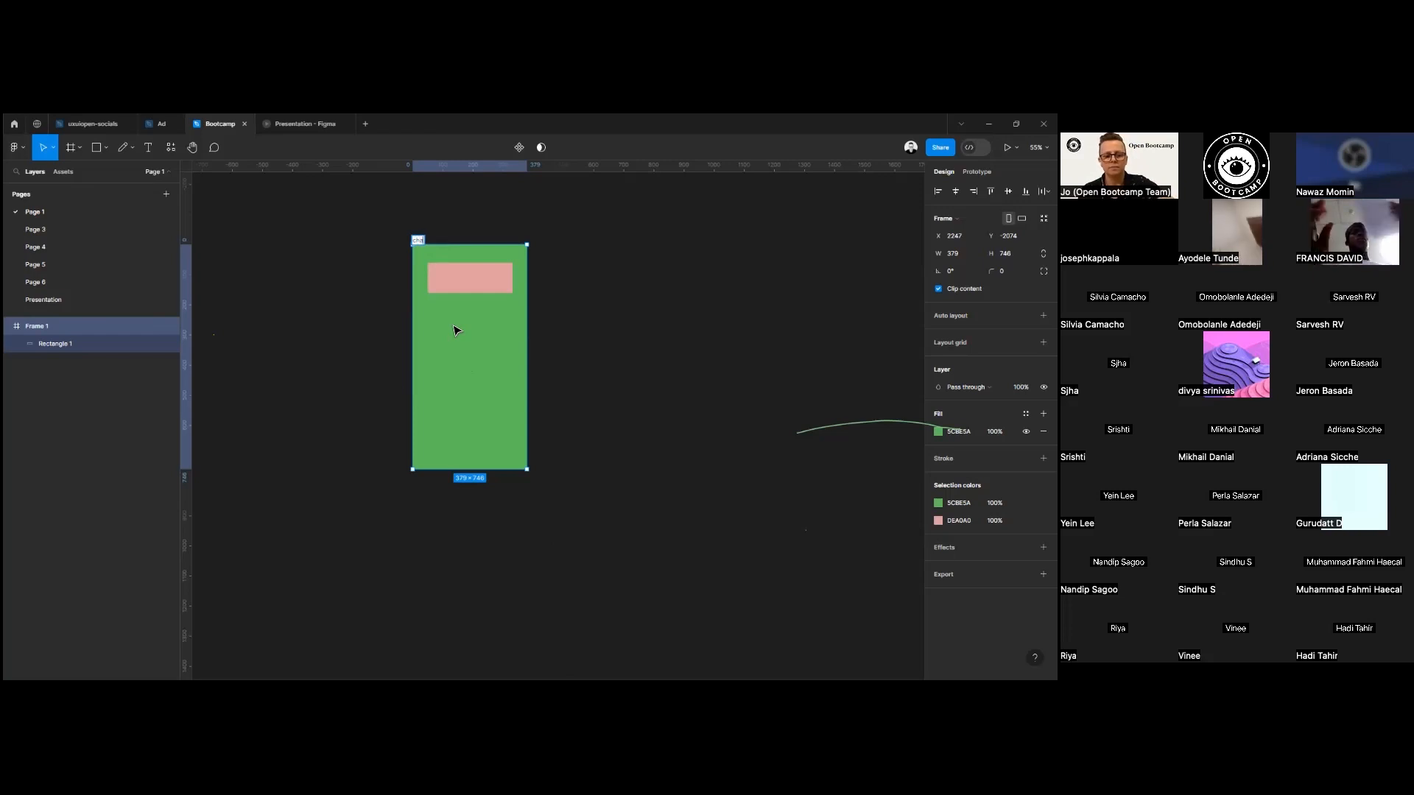
{"action": "type", "text": "nge"}
{"action": "key", "text": "Return"}
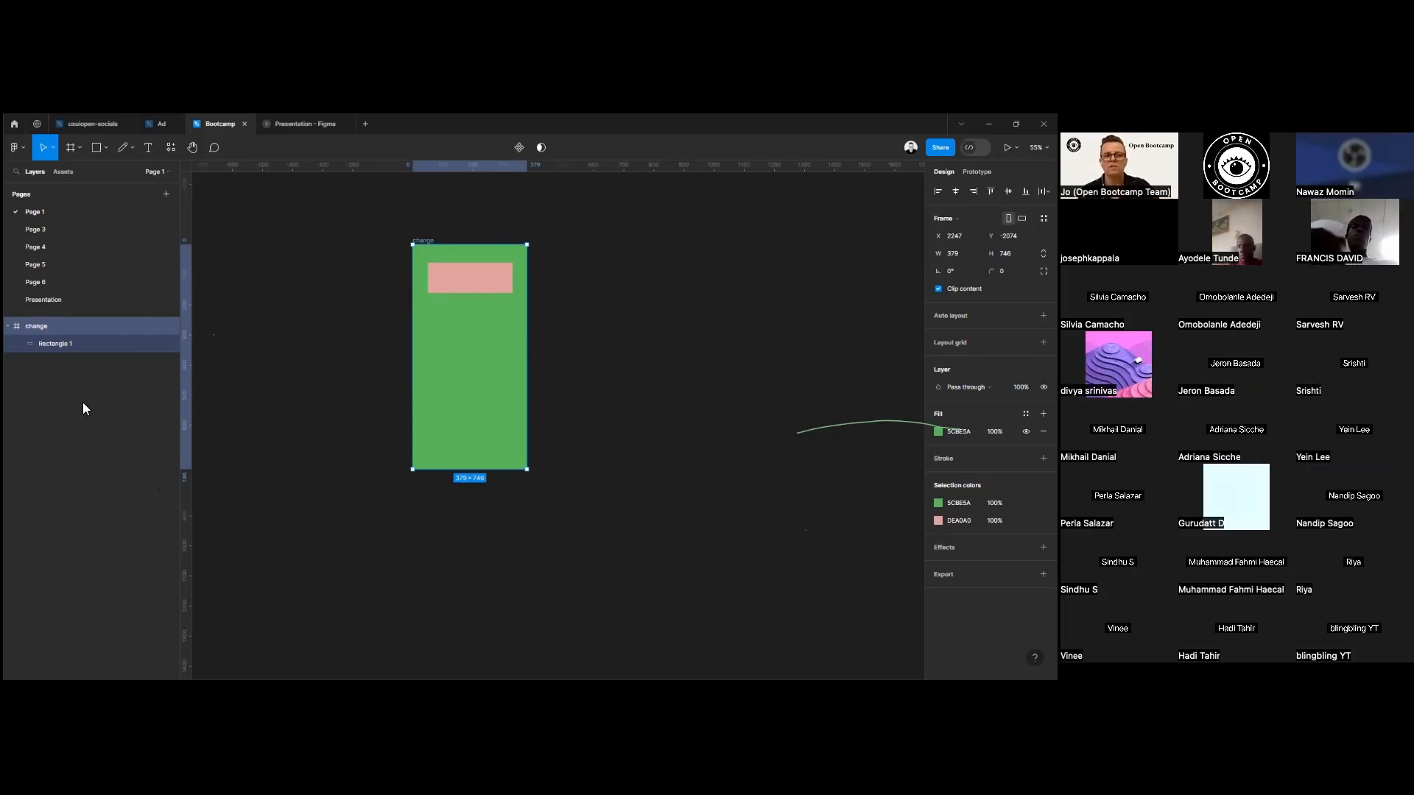
{"action": "right_click", "coordinate": [46, 325]}
{"action": "mouse_move", "coordinate": [60, 363]}
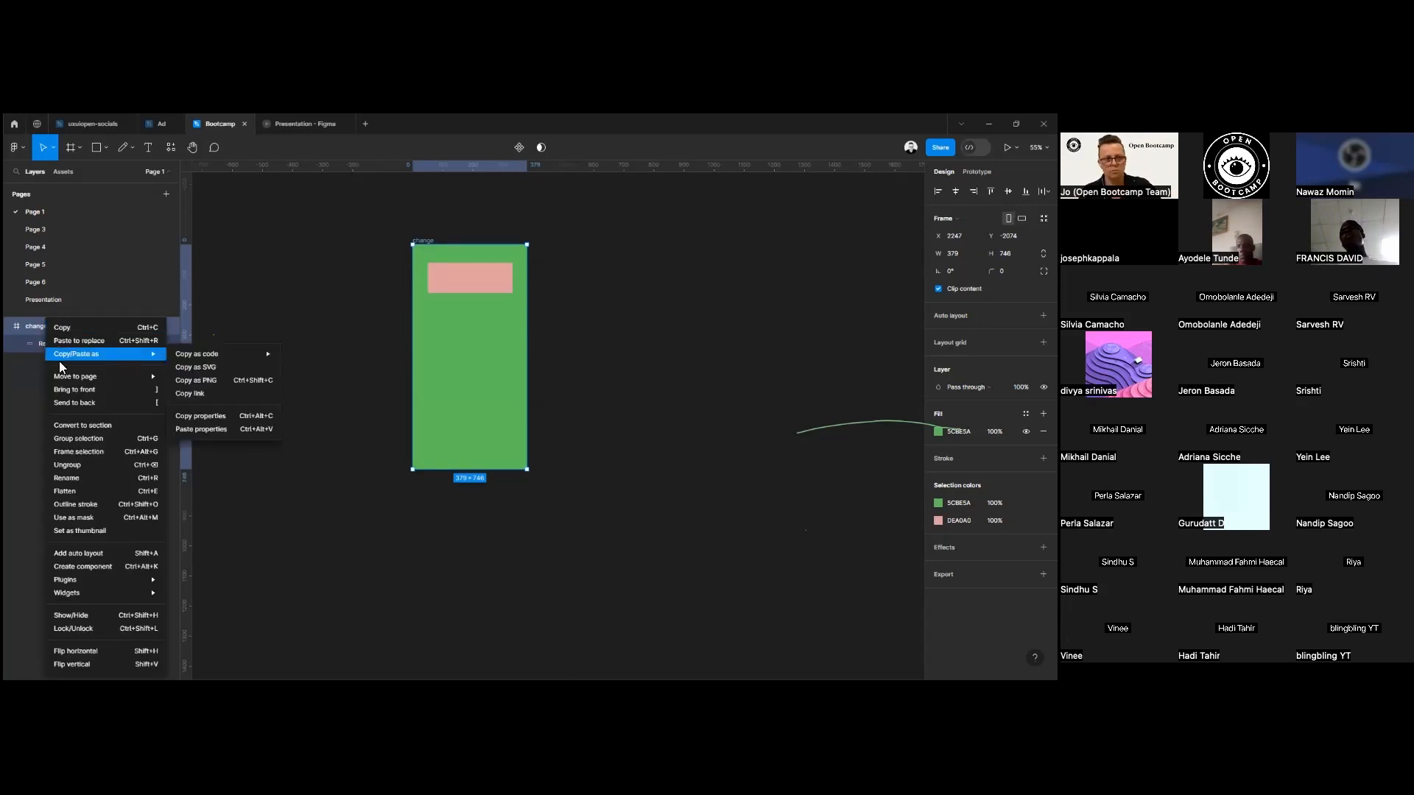
{"action": "left_click", "coordinate": [480, 542]}
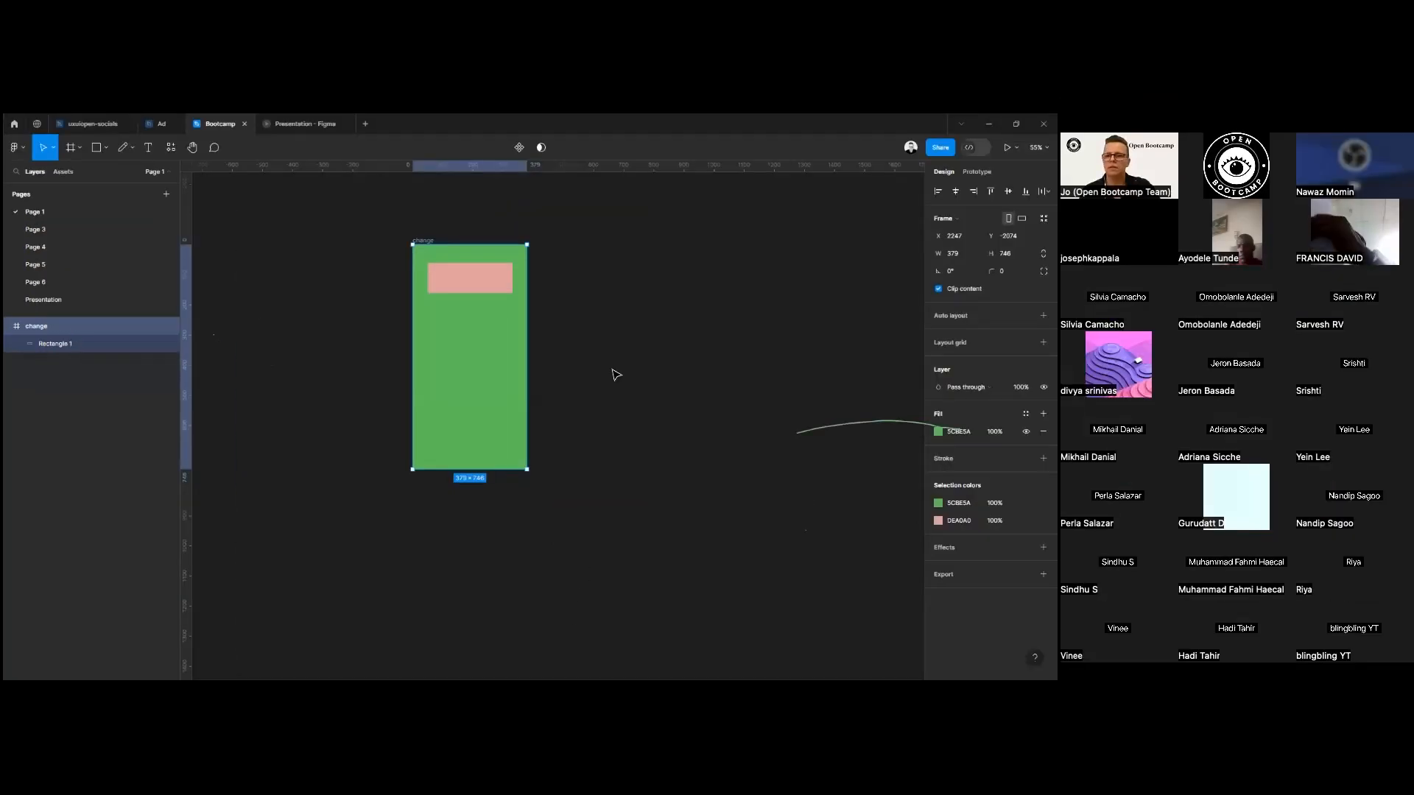
Add a drop shadow effect to the green frame.
{"action": "left_click", "coordinate": [1043, 548]}
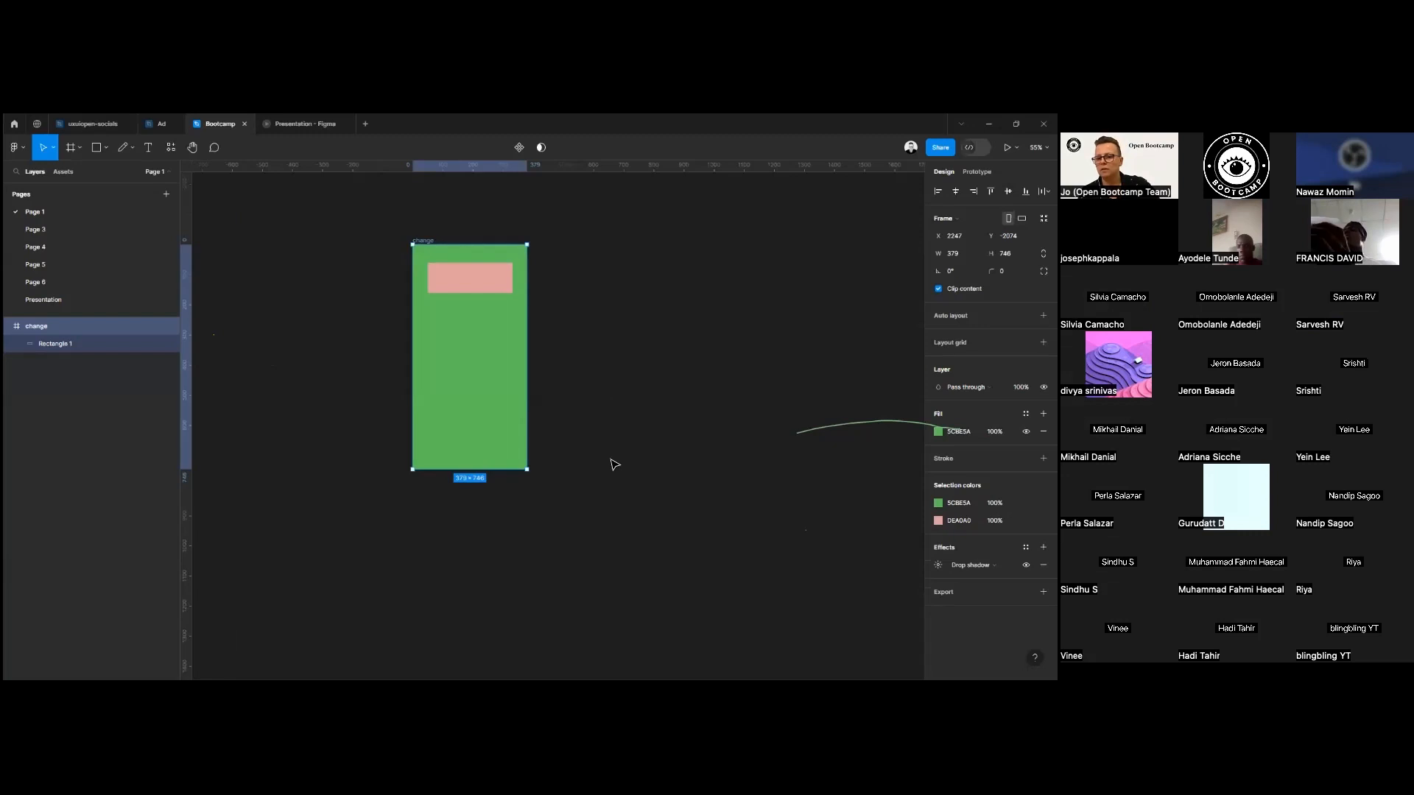
Add a stroke with a weight of 5 to the pink rectangle, keeping its position Inside.
{"action": "left_click", "coordinate": [459, 277]}
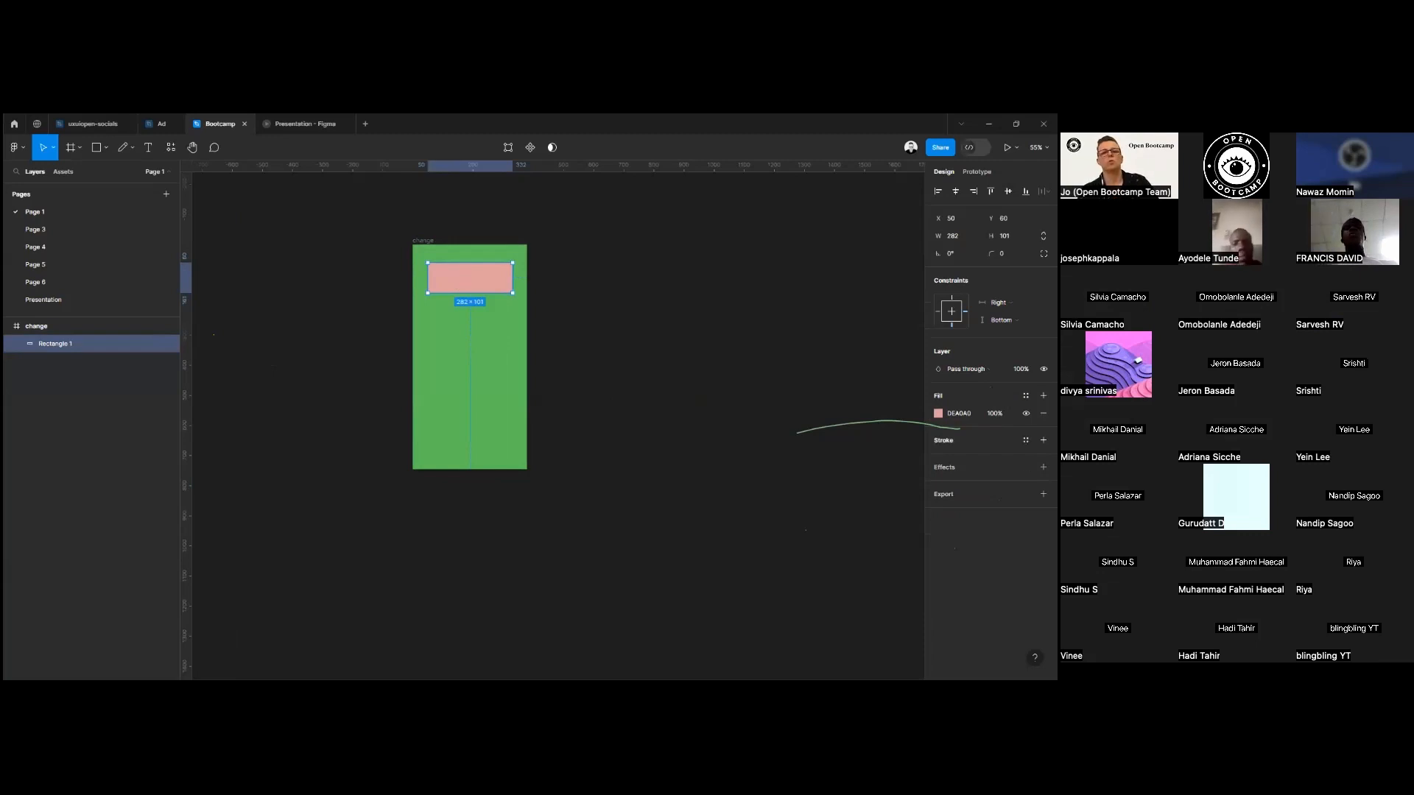
{"action": "left_click", "coordinate": [1043, 439]}
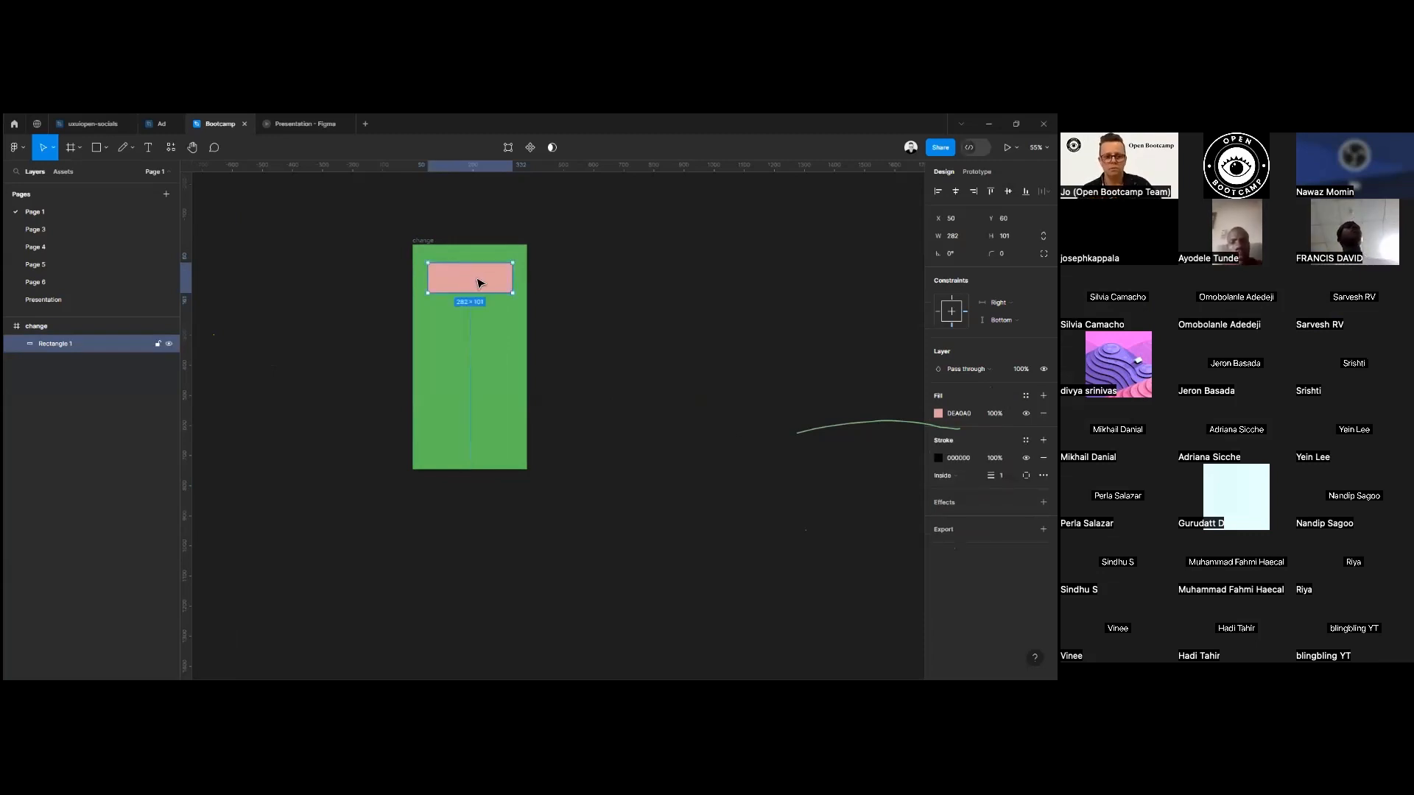
{"action": "scroll", "coordinate": [535, 339], "scroll_direction": "up", "scroll_amount": 1}
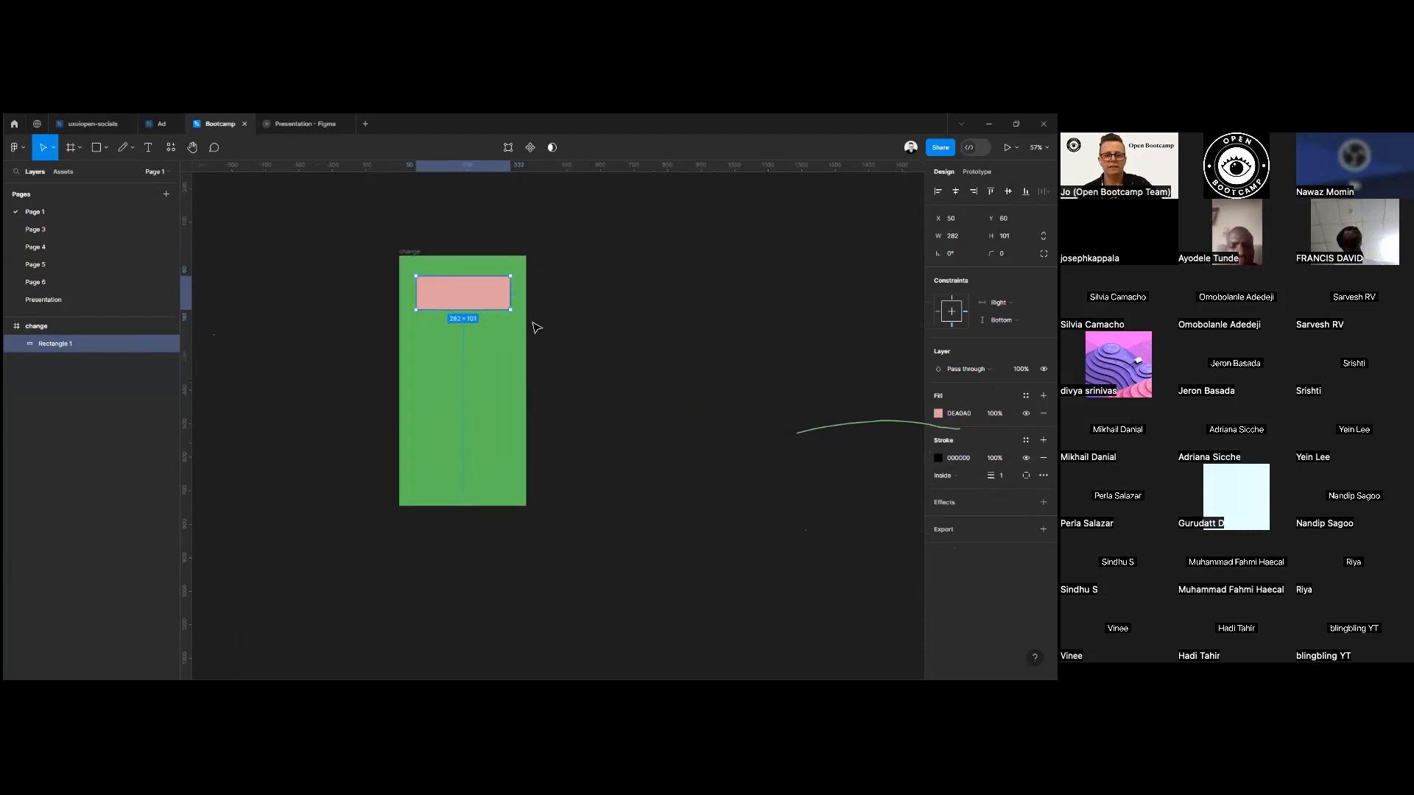
{"action": "scroll", "coordinate": [535, 329], "scroll_direction": "up", "scroll_amount": 5}
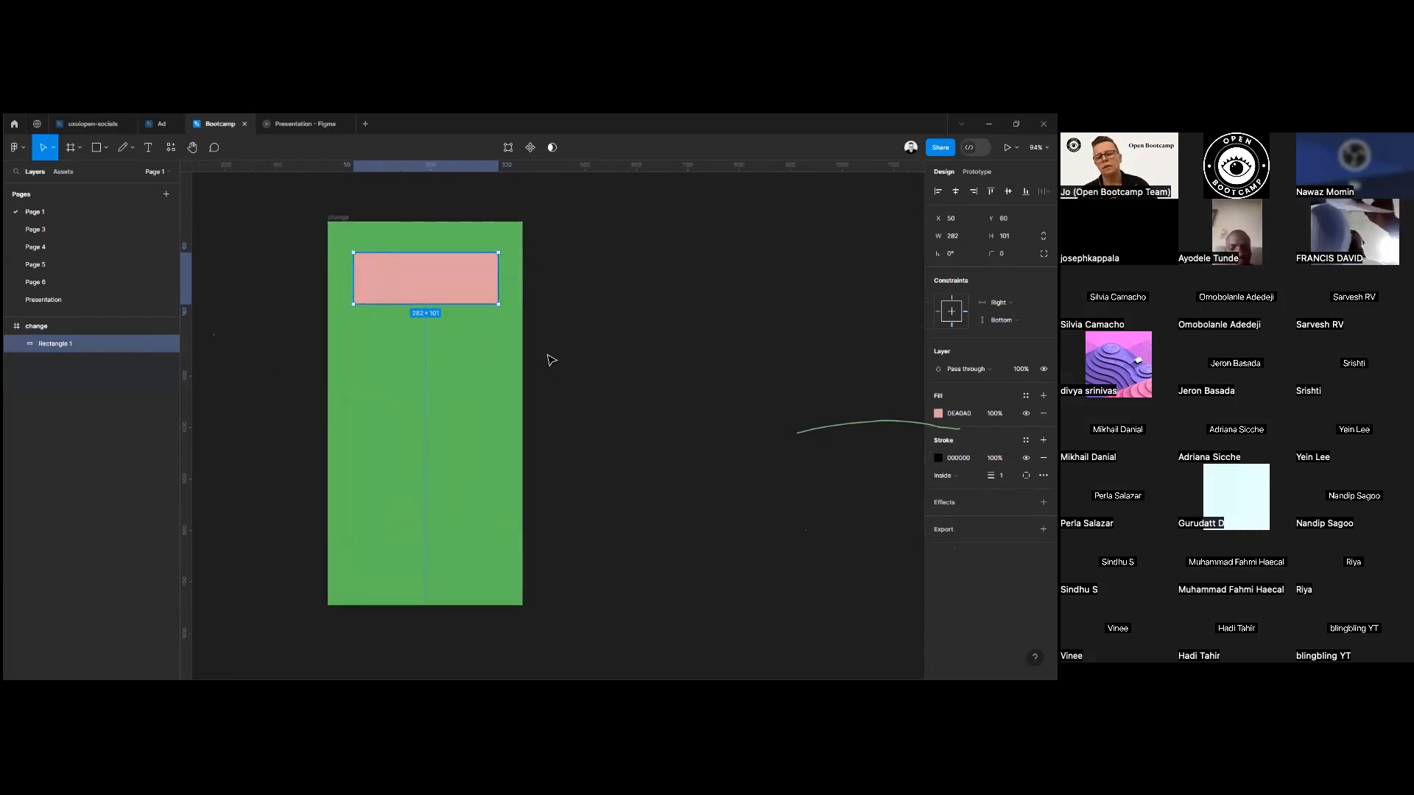
{"action": "scroll", "coordinate": [546, 357], "scroll_direction": "up", "scroll_amount": 3}
{"action": "scroll", "coordinate": [546, 357], "scroll_direction": "left", "scroll_amount": 2}
{"action": "scroll", "coordinate": [611, 425], "scroll_direction": "up", "scroll_amount": 5}
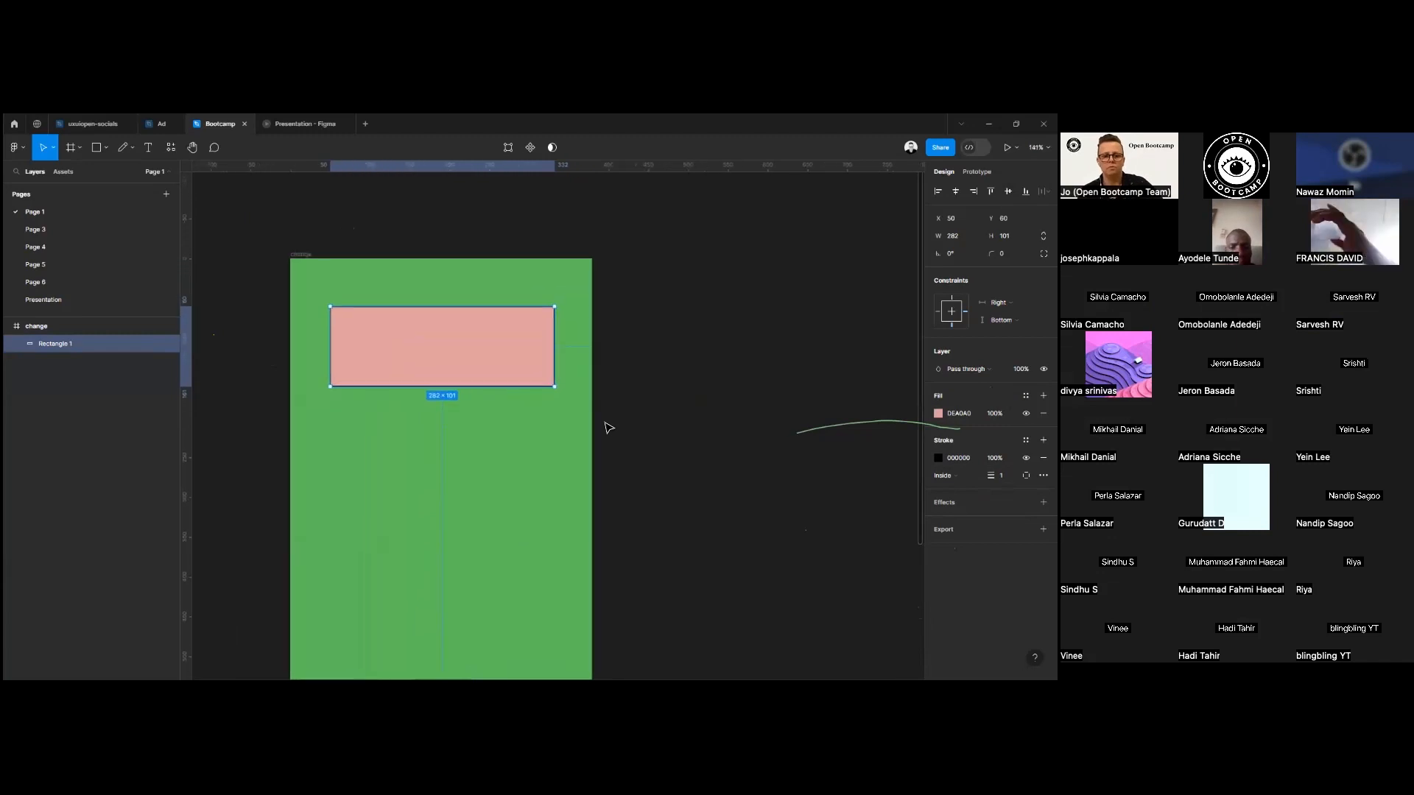
{"action": "left_click", "coordinate": [1002, 476]}
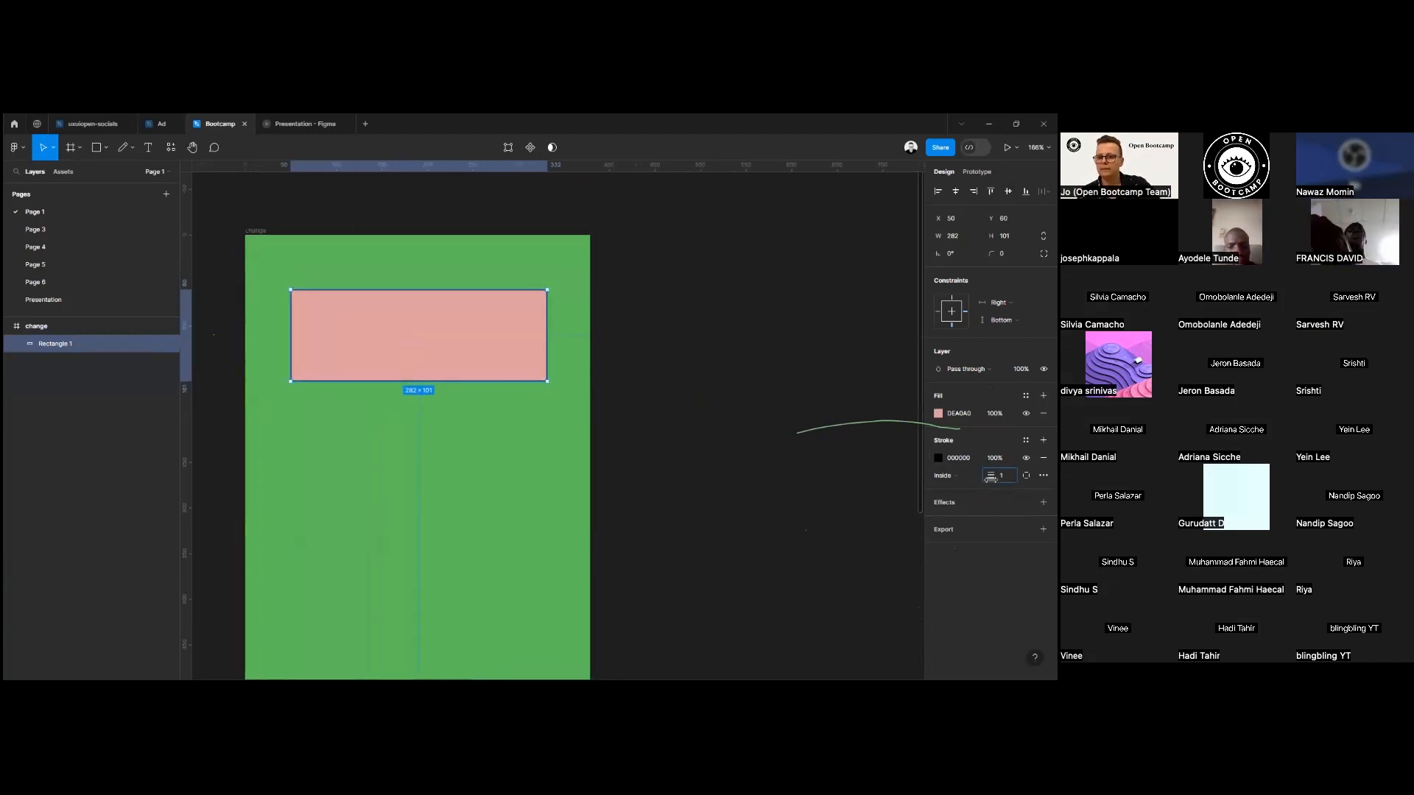
{"action": "type", "text": "5"}
{"action": "key", "text": "Return"}
{"action": "left_click", "coordinate": [954, 475]}
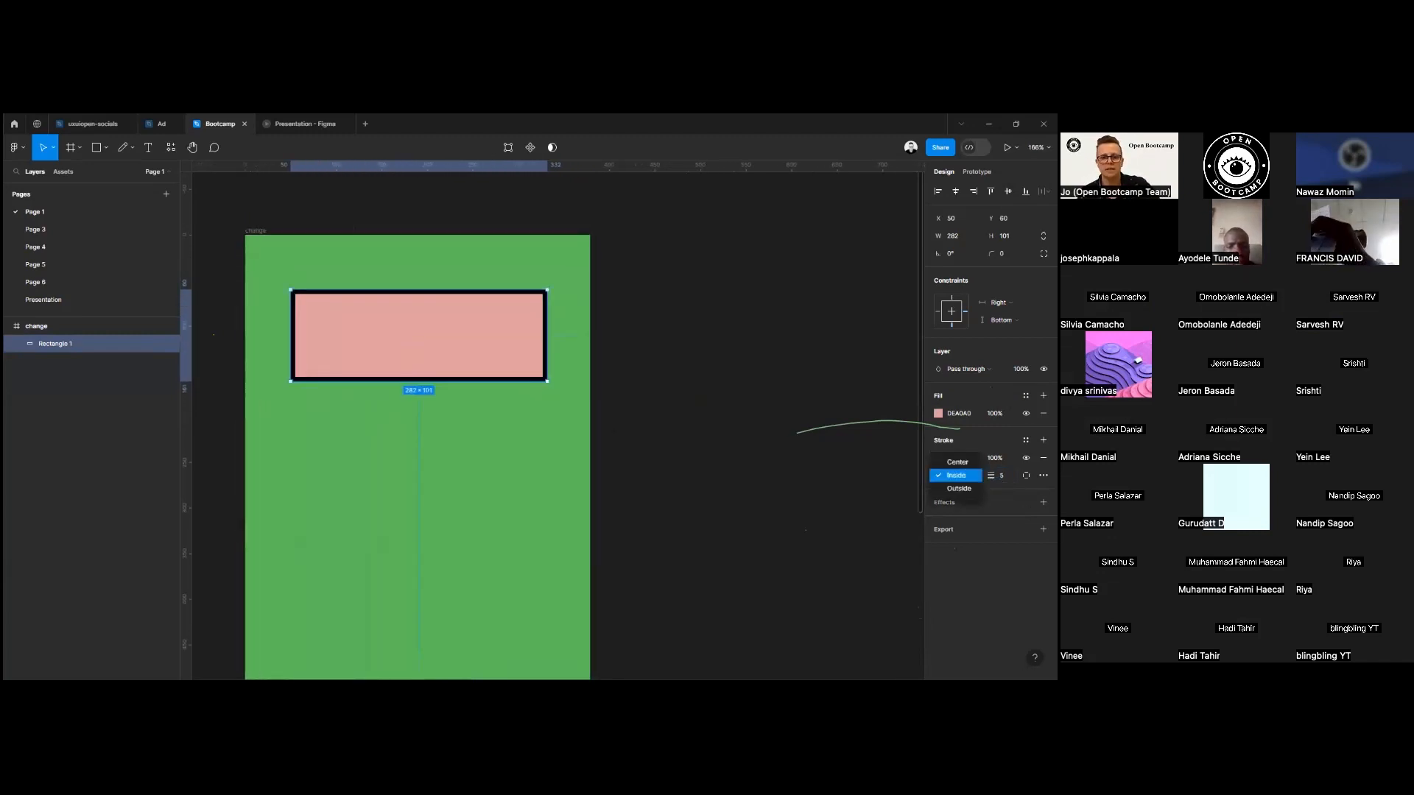
{"action": "left_click", "coordinate": [956, 476]}
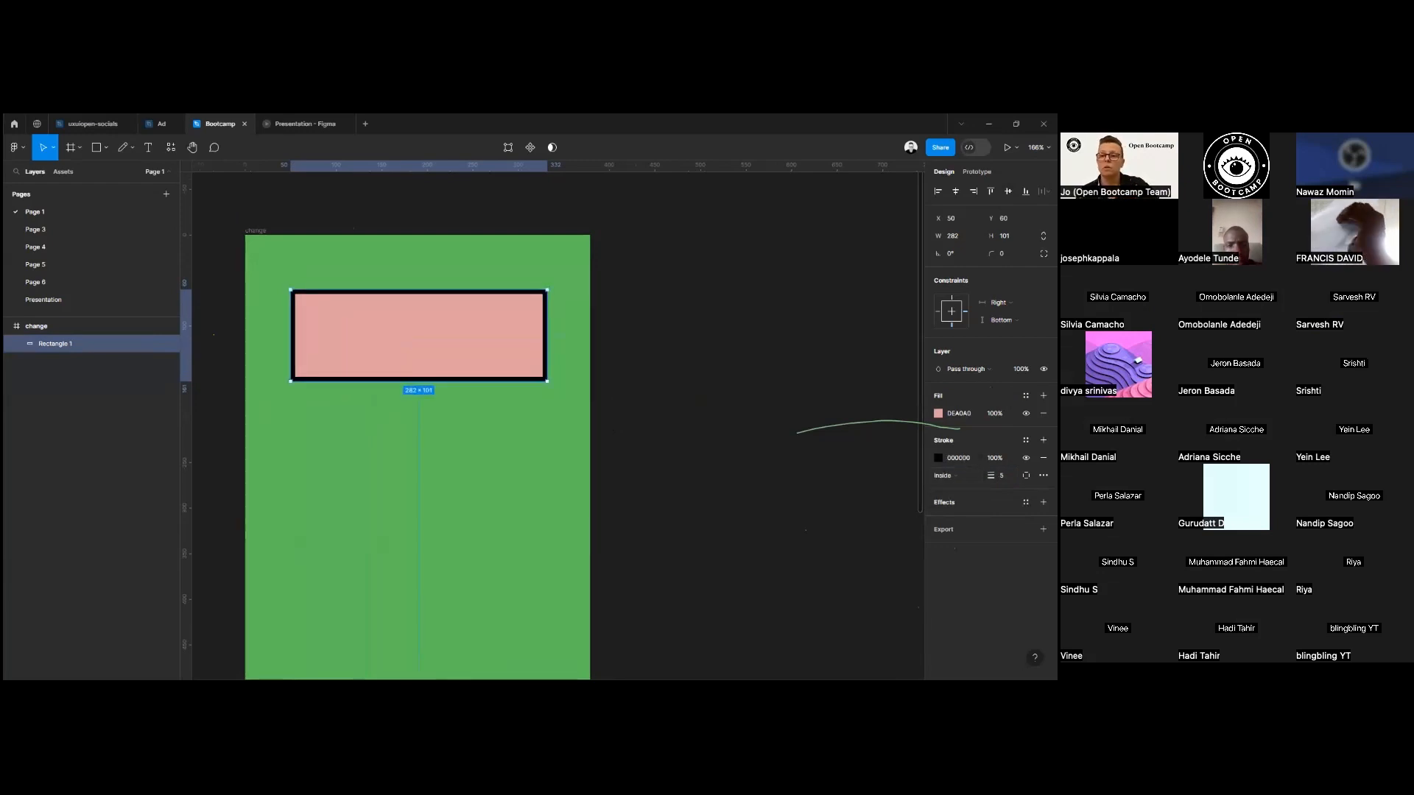
Change the rectangle's stroke colour to dark blue 1D2D84.
{"action": "left_click", "coordinate": [939, 458]}
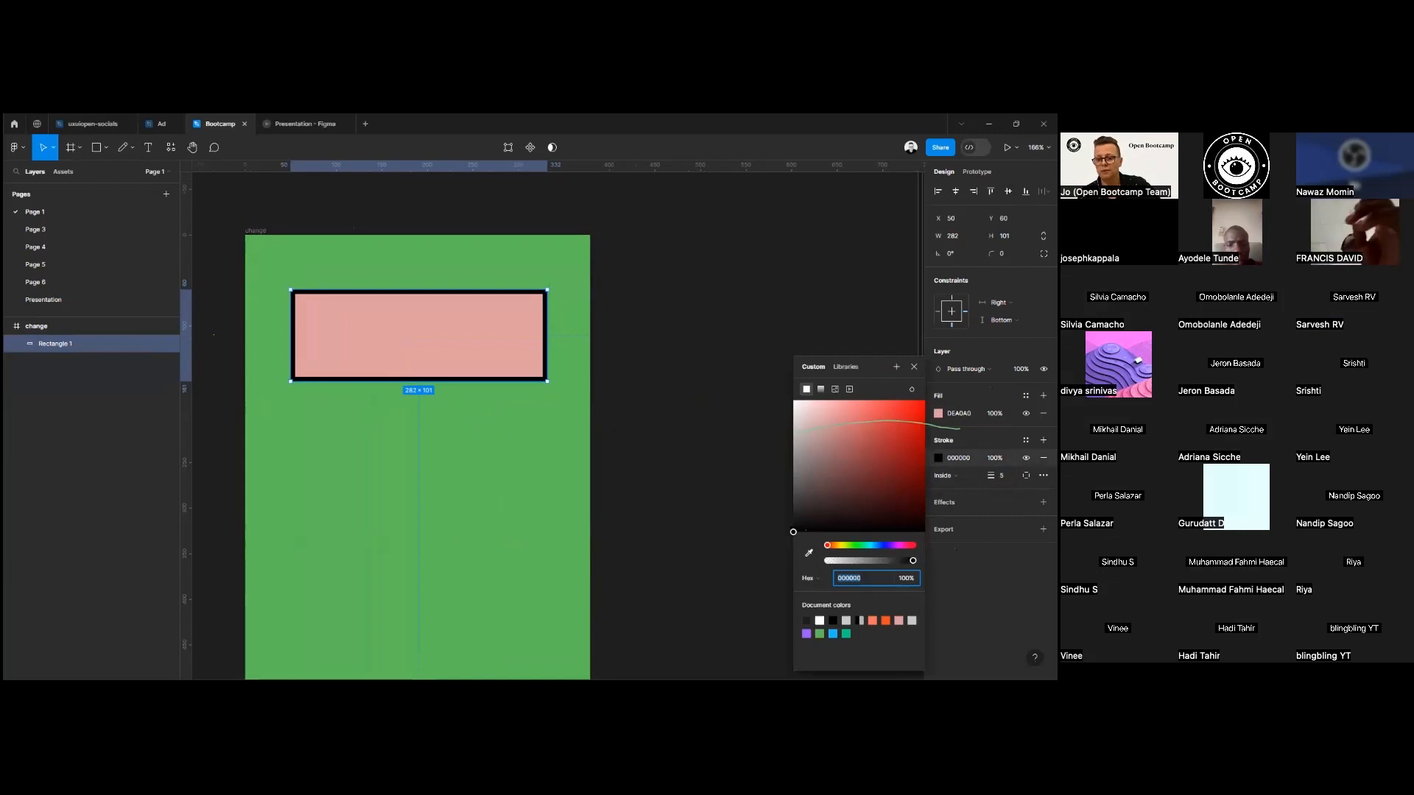
{"action": "left_click", "coordinate": [882, 545]}
{"action": "left_click", "coordinate": [872, 426]}
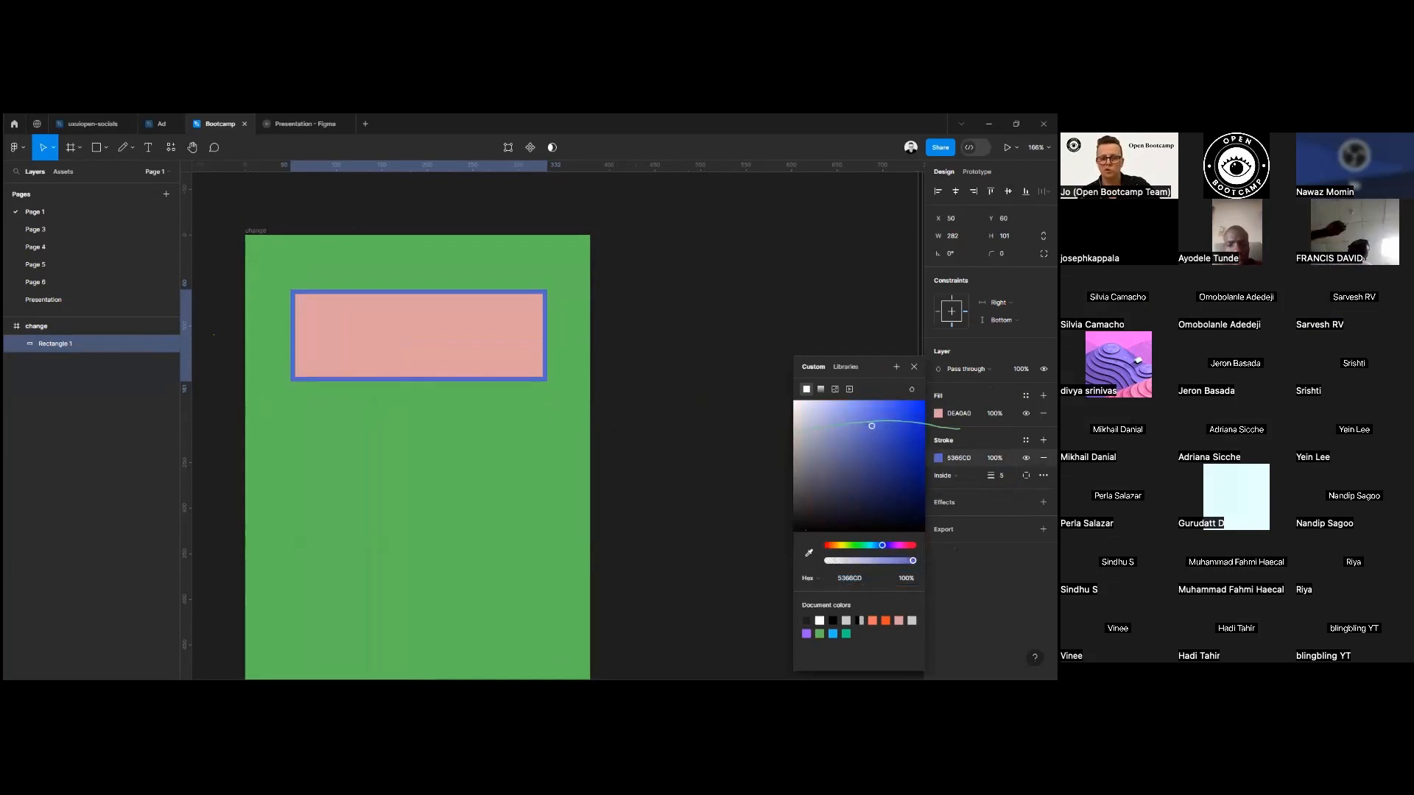
{"action": "left_click", "coordinate": [896, 464]}
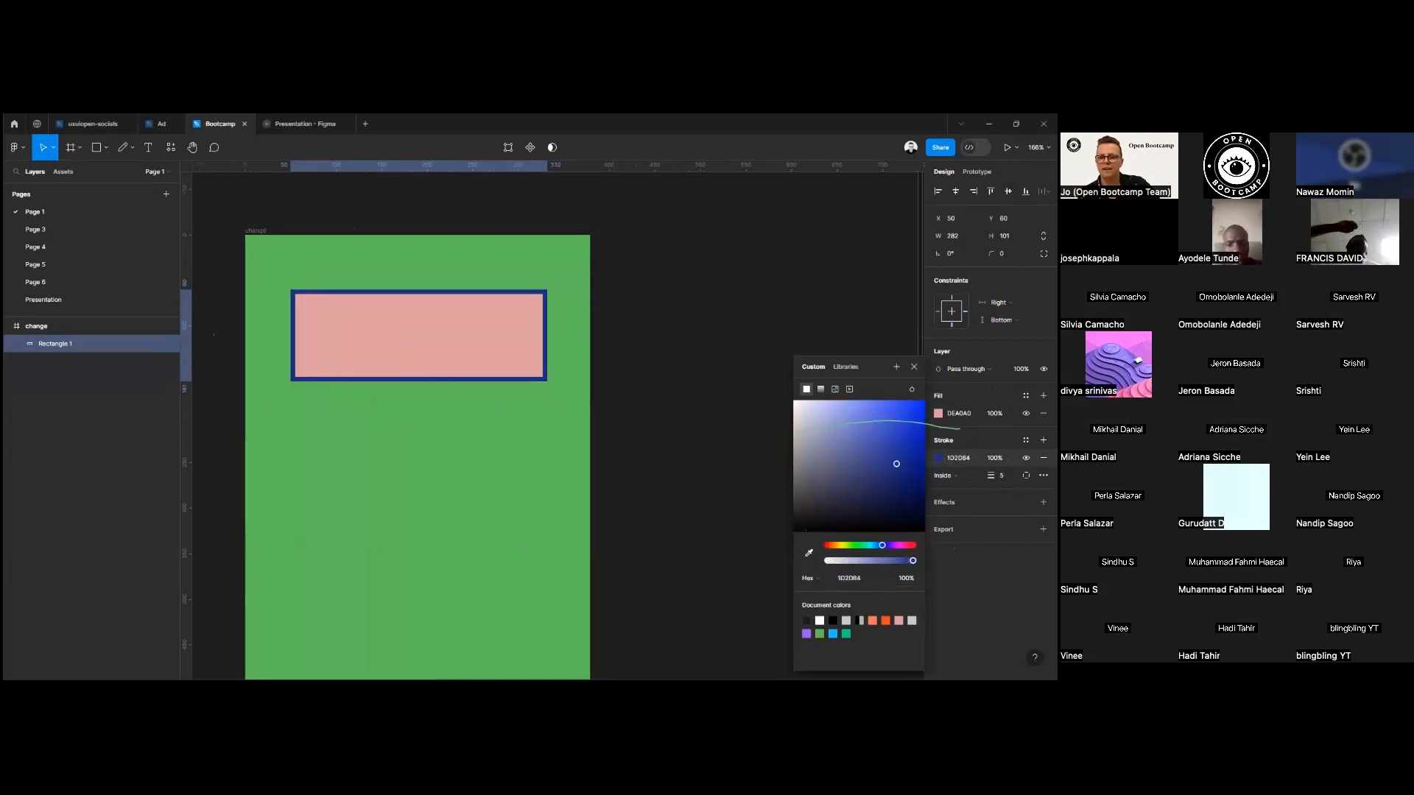
{"action": "key", "text": "Escape"}
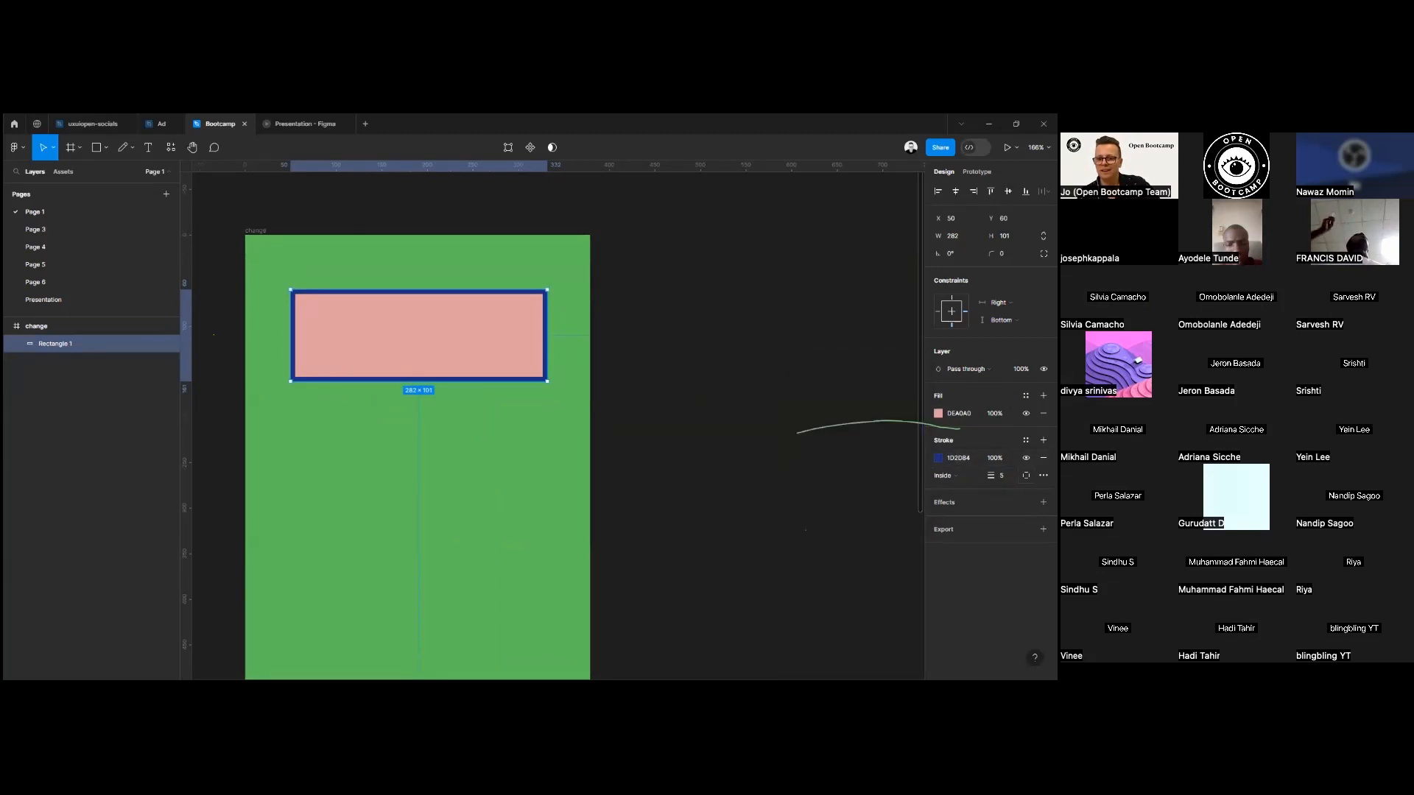
Limit the rectangle's stroke to its bottom side only.
{"action": "left_click", "coordinate": [1026, 475]}
{"action": "left_click", "coordinate": [1024, 524]}
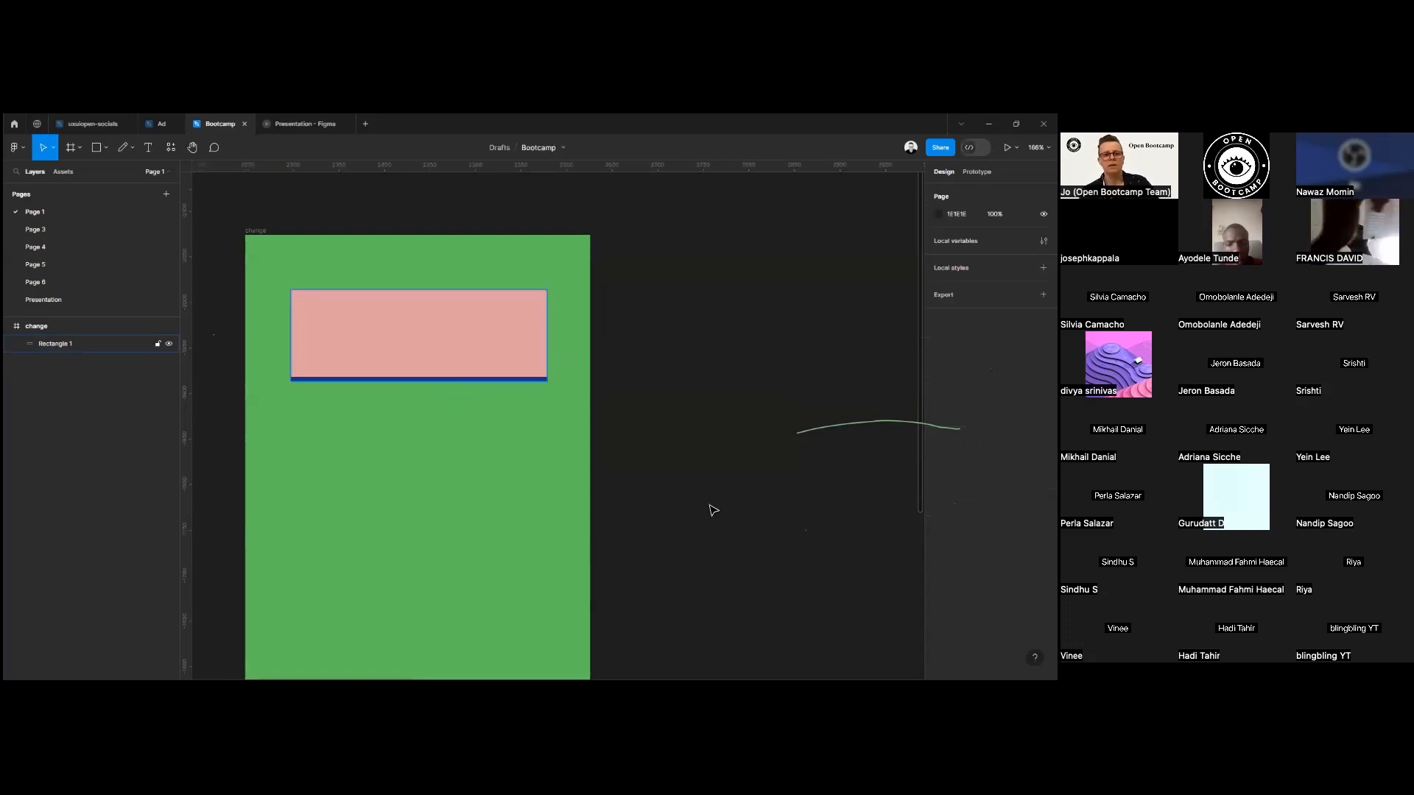
Round the corners of the pink rectangle with a corner radius of 20.
{"action": "scroll", "coordinate": [547, 308], "scroll_direction": "up", "scroll_amount": 1}
{"action": "scroll", "coordinate": [548, 309], "scroll_direction": "up", "scroll_amount": 4}
{"action": "scroll", "coordinate": [548, 309], "scroll_direction": "down", "scroll_amount": 4}
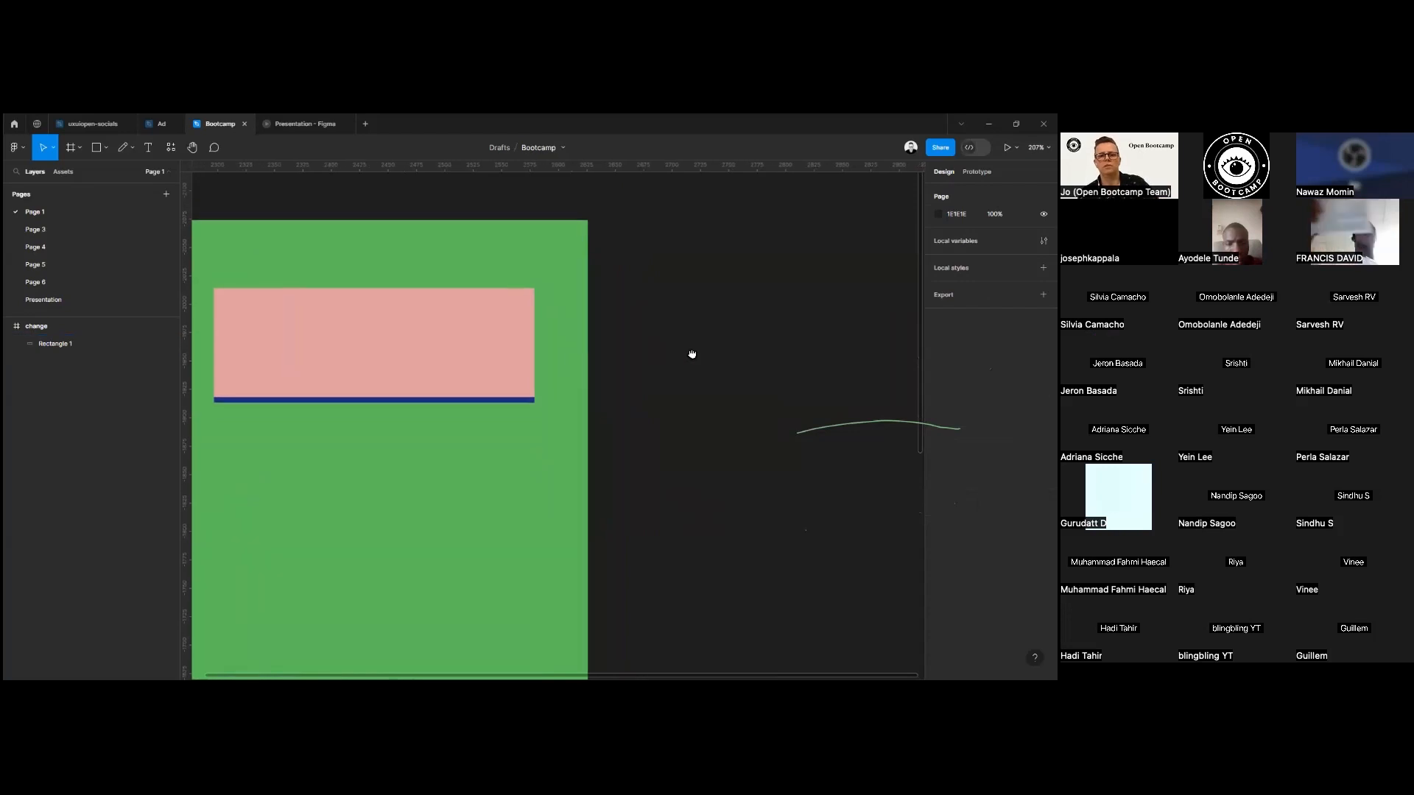
{"action": "scroll", "coordinate": [691, 354], "scroll_direction": "left", "scroll_amount": 2}
{"action": "left_click", "coordinate": [568, 347]}
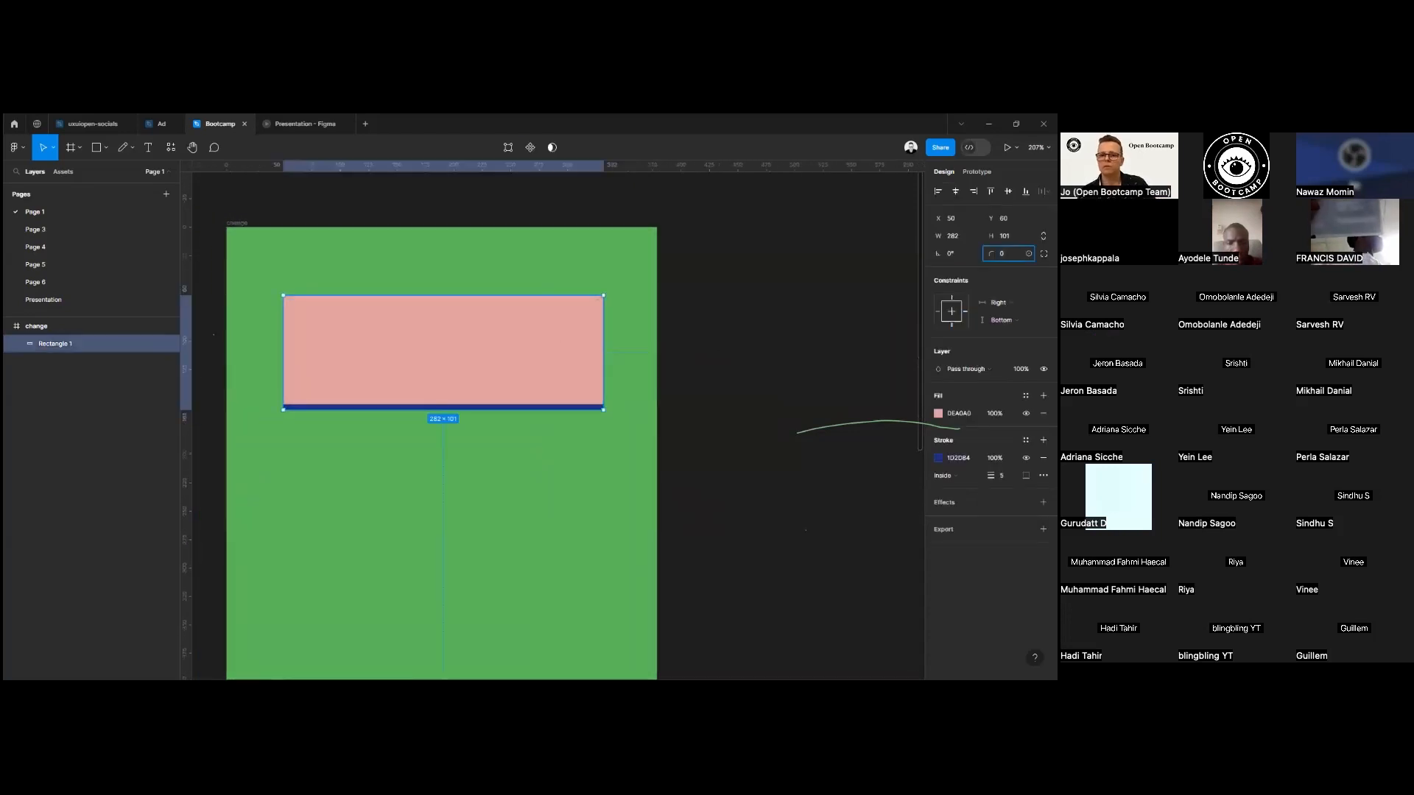
{"action": "key", "text": "Return"}
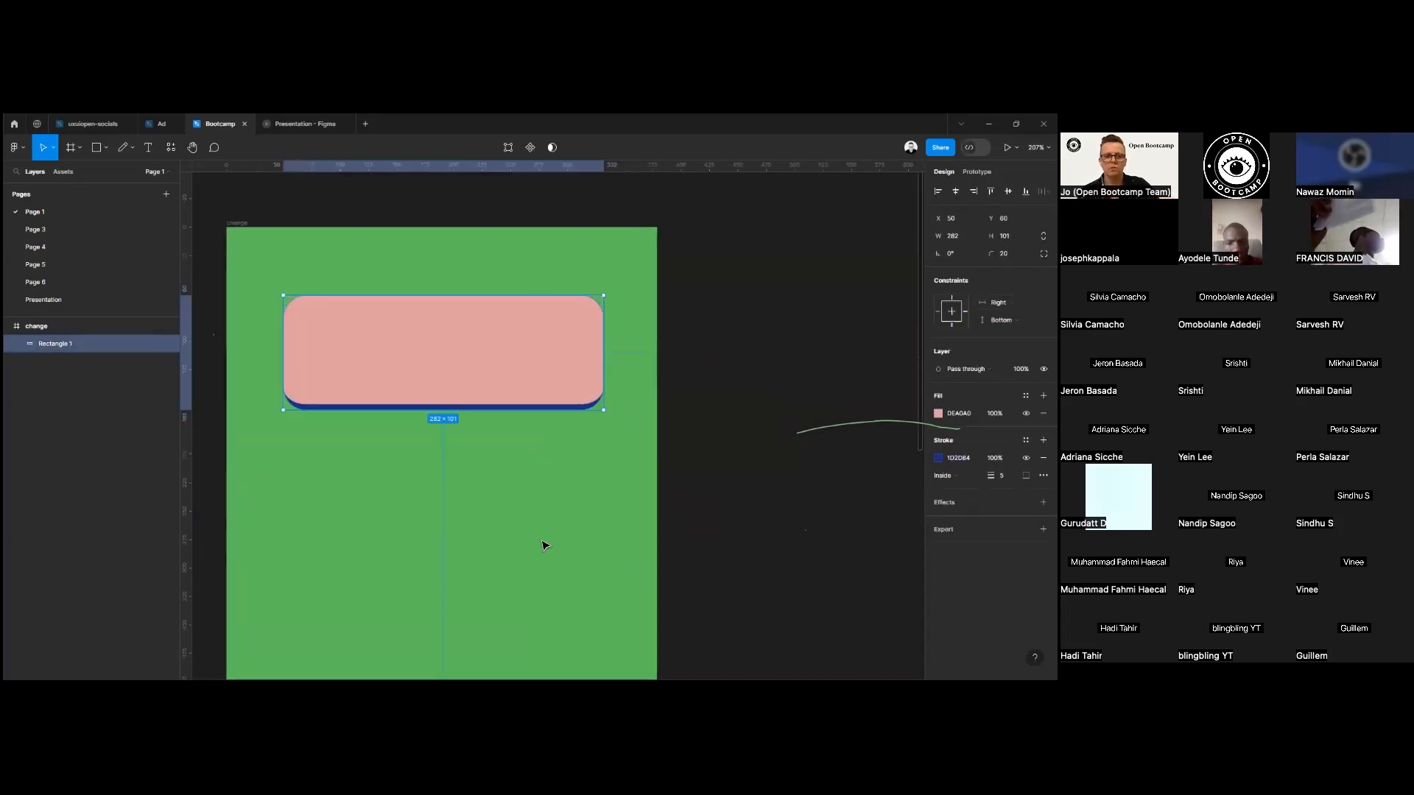
{"action": "left_click", "coordinate": [625, 528]}
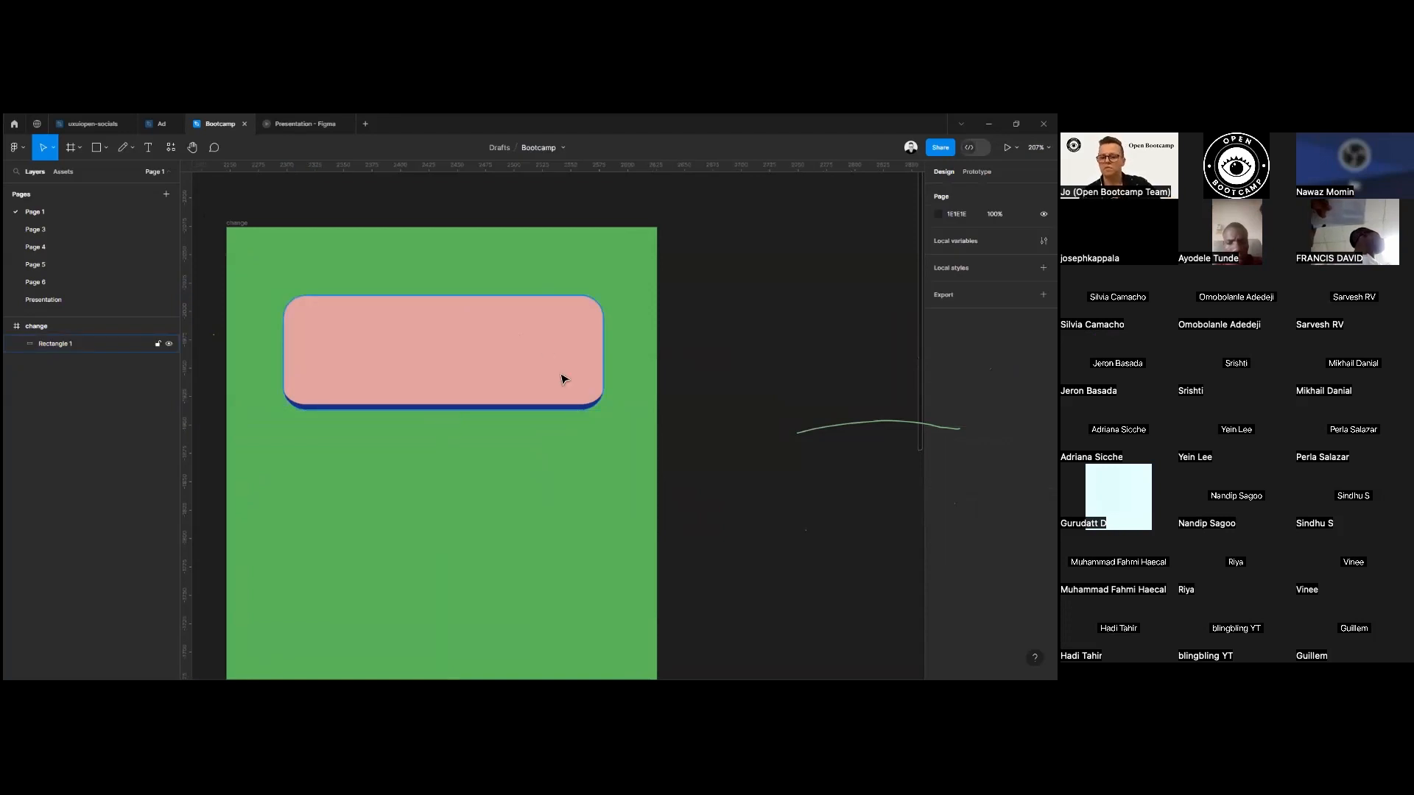
Add a text layer reading BUTTON on top of the pink rectangle.
{"action": "key", "text": "t"}
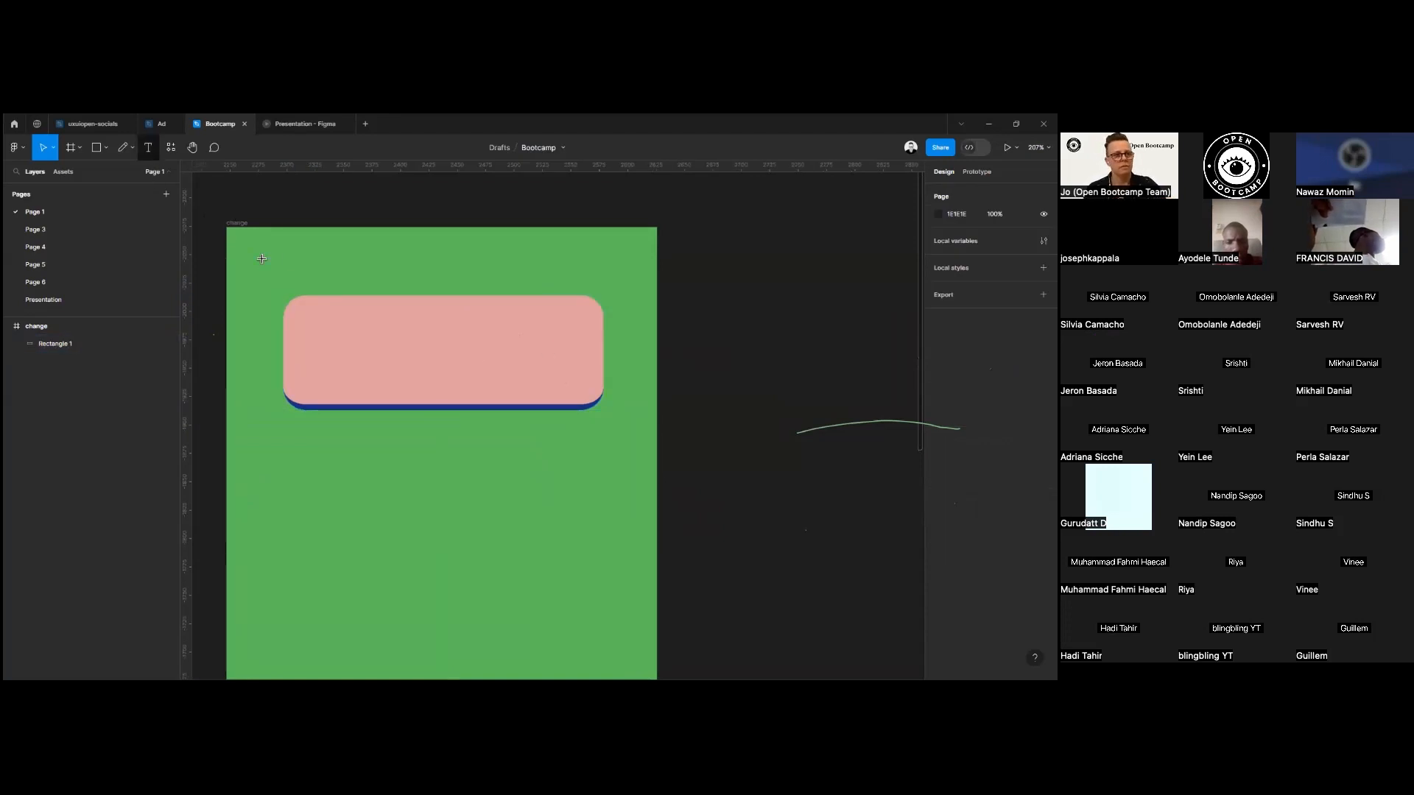
{"action": "left_click", "coordinate": [410, 349]}
{"action": "type", "text": "BUTTON"}
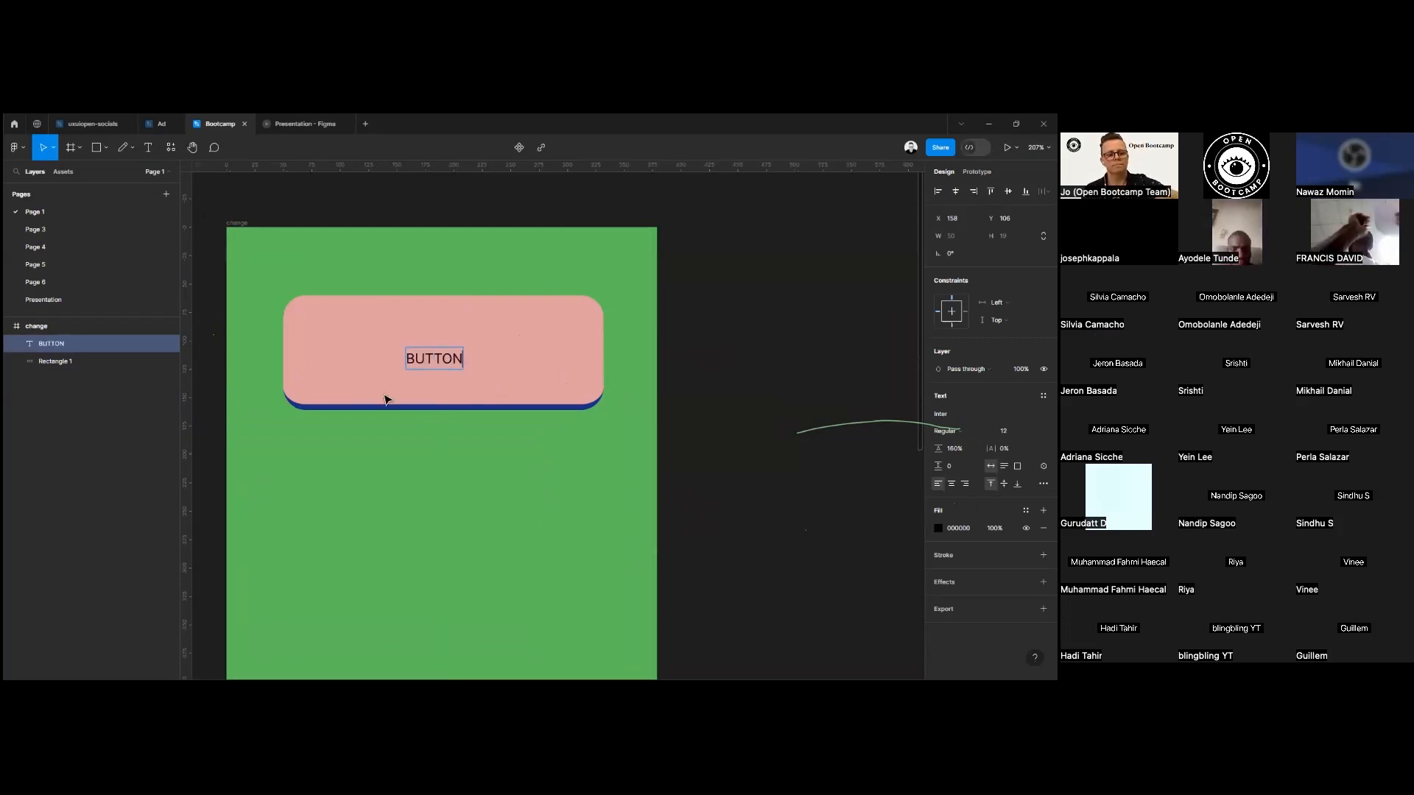
Format the BUTTON text as Semi Bold at size 20 and shift it back toward the middle of the rectangle.
{"action": "key", "text": "ctrl+a"}
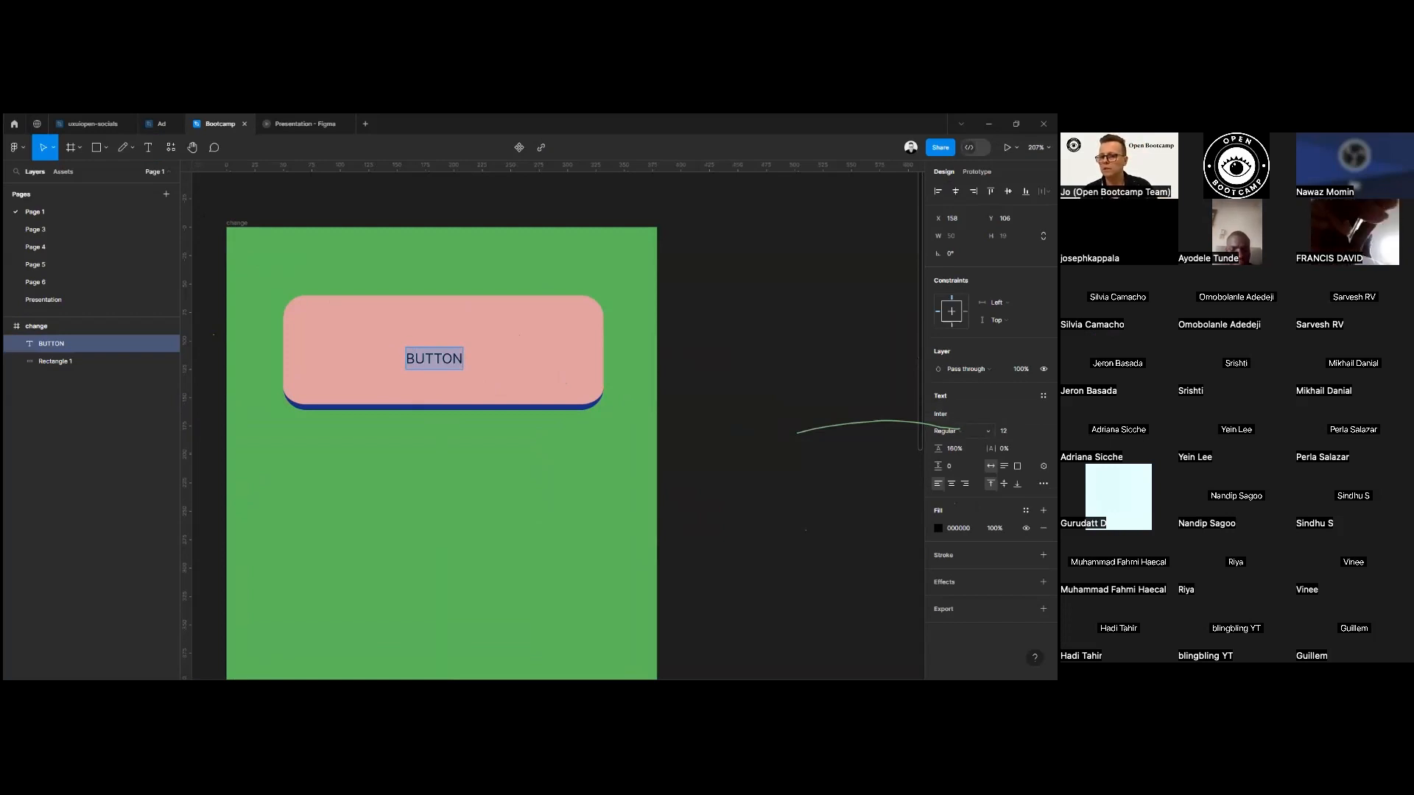
{"action": "left_click", "coordinate": [950, 431]}
{"action": "left_click", "coordinate": [962, 455]}
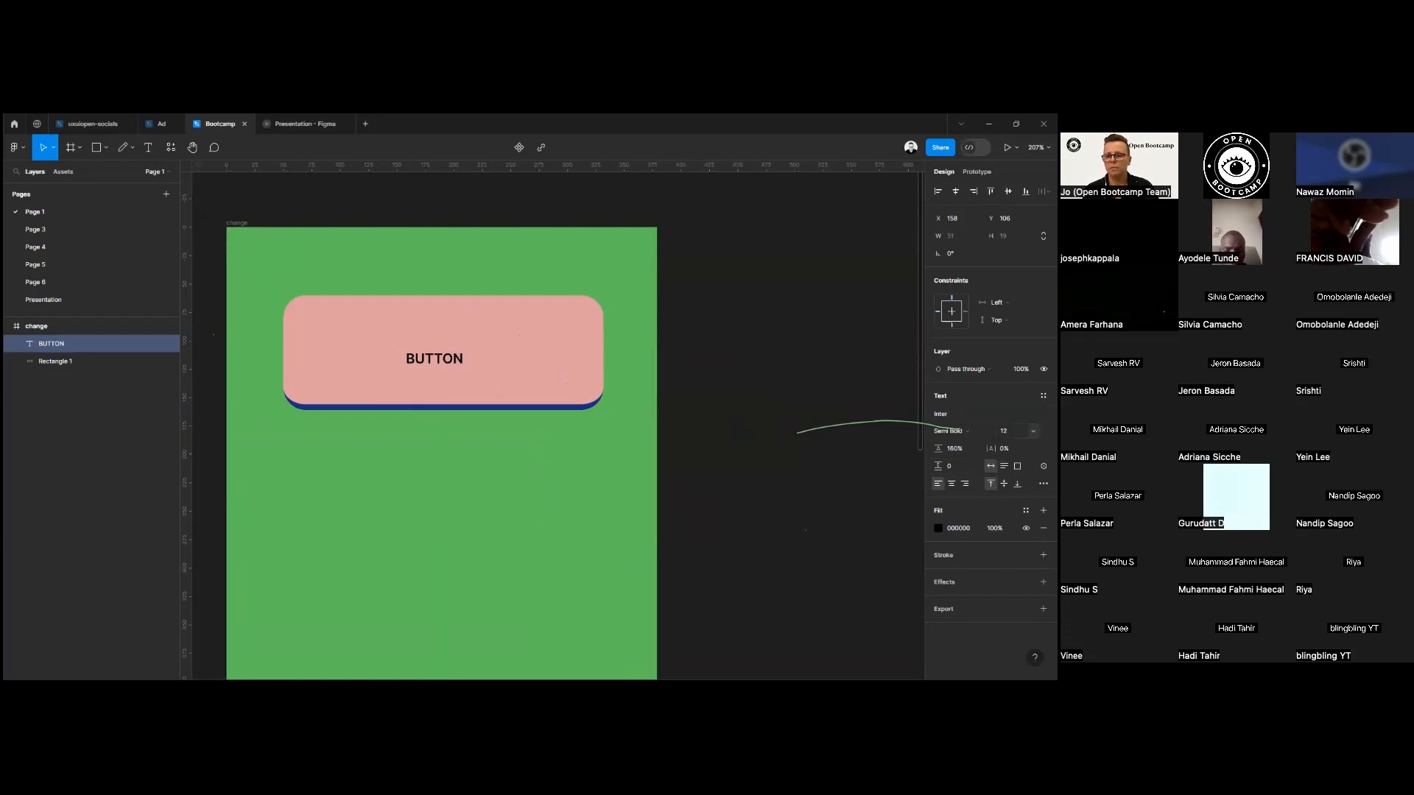
{"action": "left_click", "coordinate": [1034, 431]}
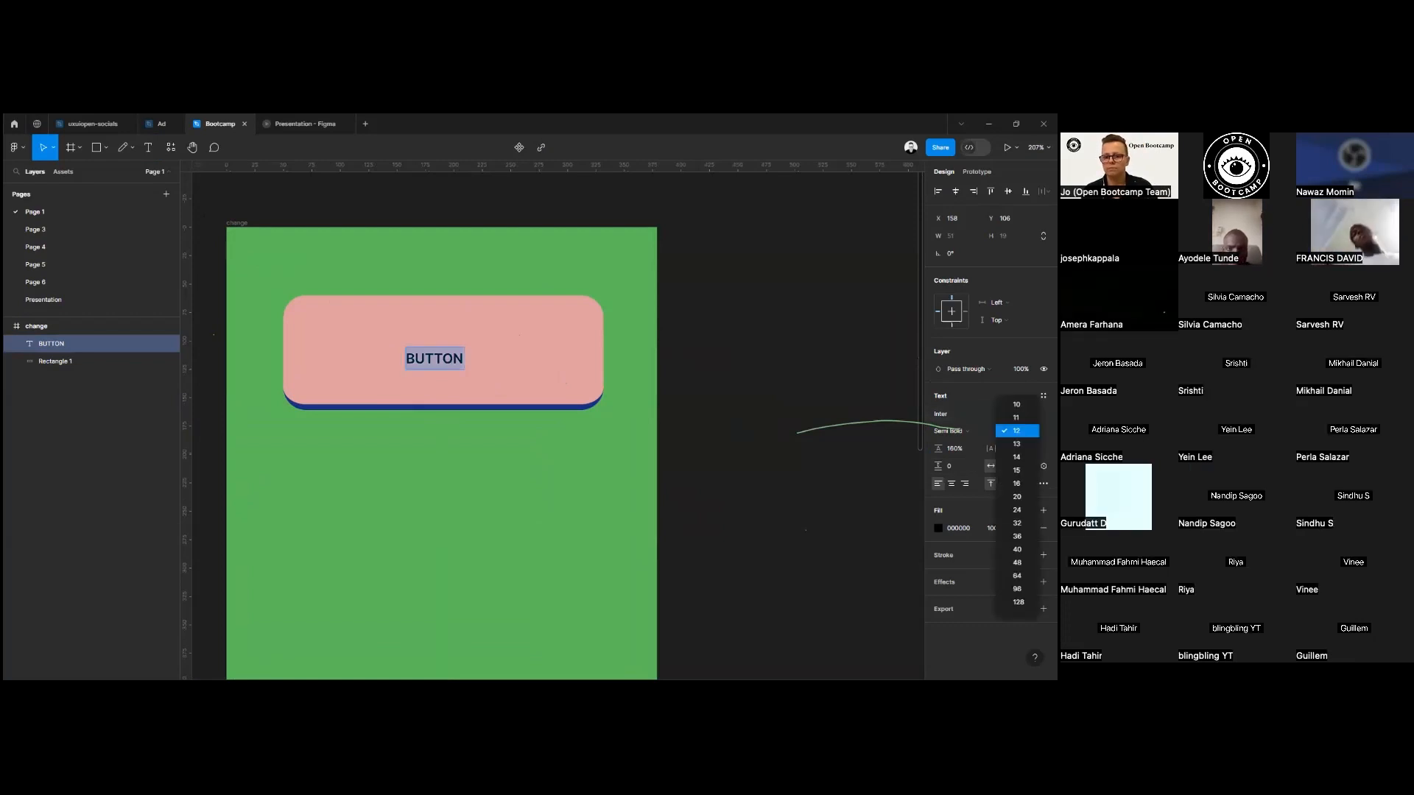
{"action": "left_click", "coordinate": [1017, 497]}
{"action": "left_click_drag", "start_coordinate": [456, 368], "coordinate": [435, 355]}
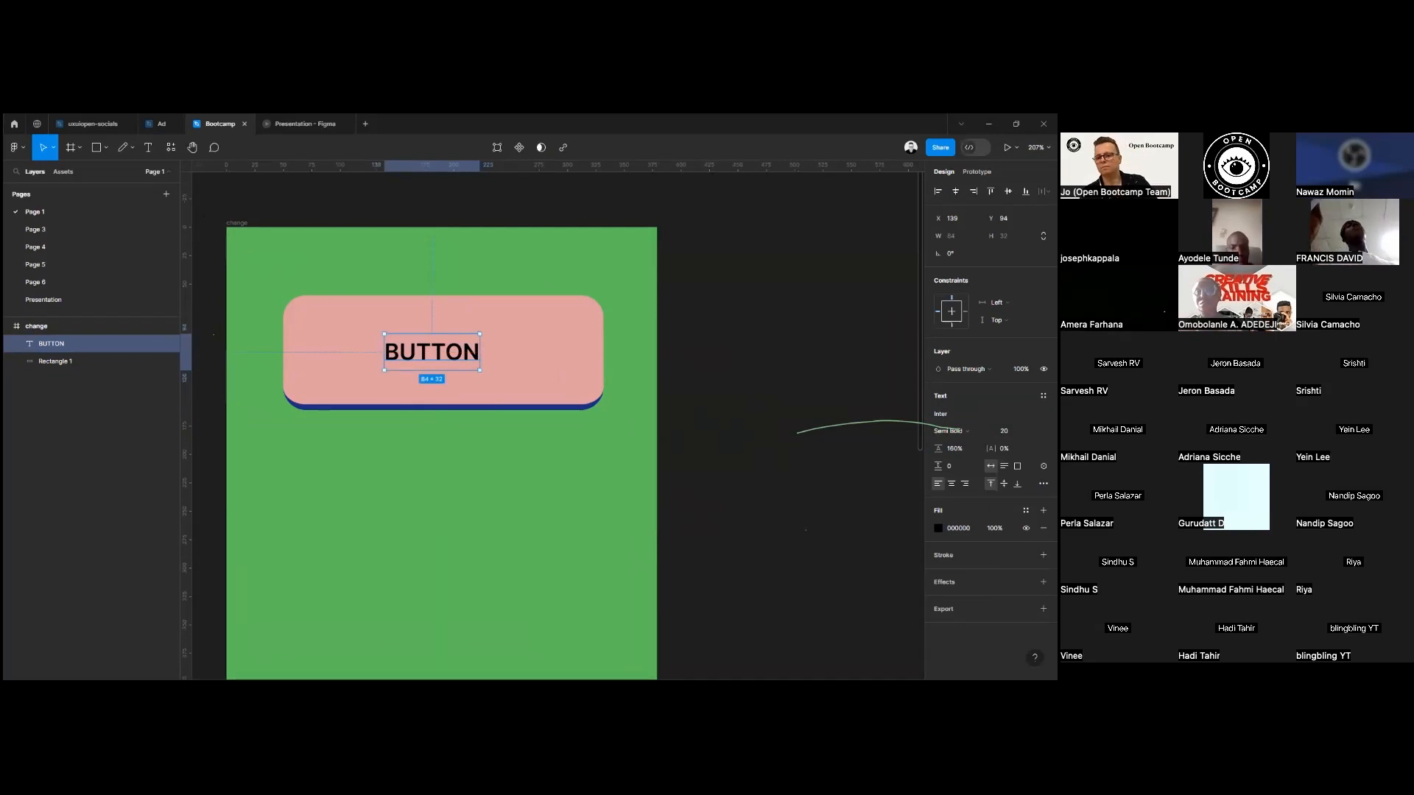
{"action": "left_click", "coordinate": [634, 391]}
Recolour the BUTTON text by sampling the dark blue 1D2D84 from the rectangle's bottom stroke.
{"action": "scroll", "coordinate": [500, 389], "scroll_direction": "down", "scroll_amount": 1}
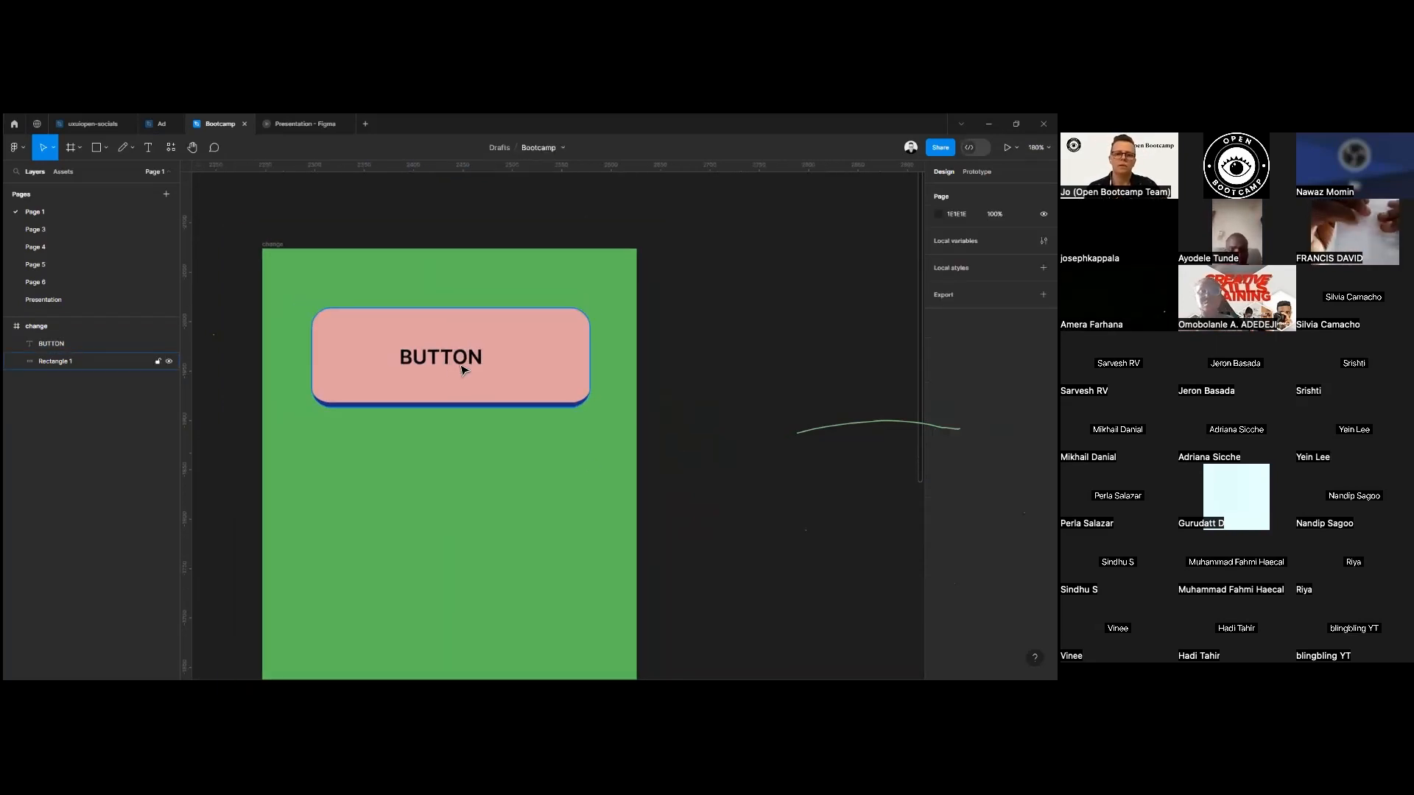
{"action": "left_click", "coordinate": [464, 370]}
{"action": "double_click", "coordinate": [464, 369]}
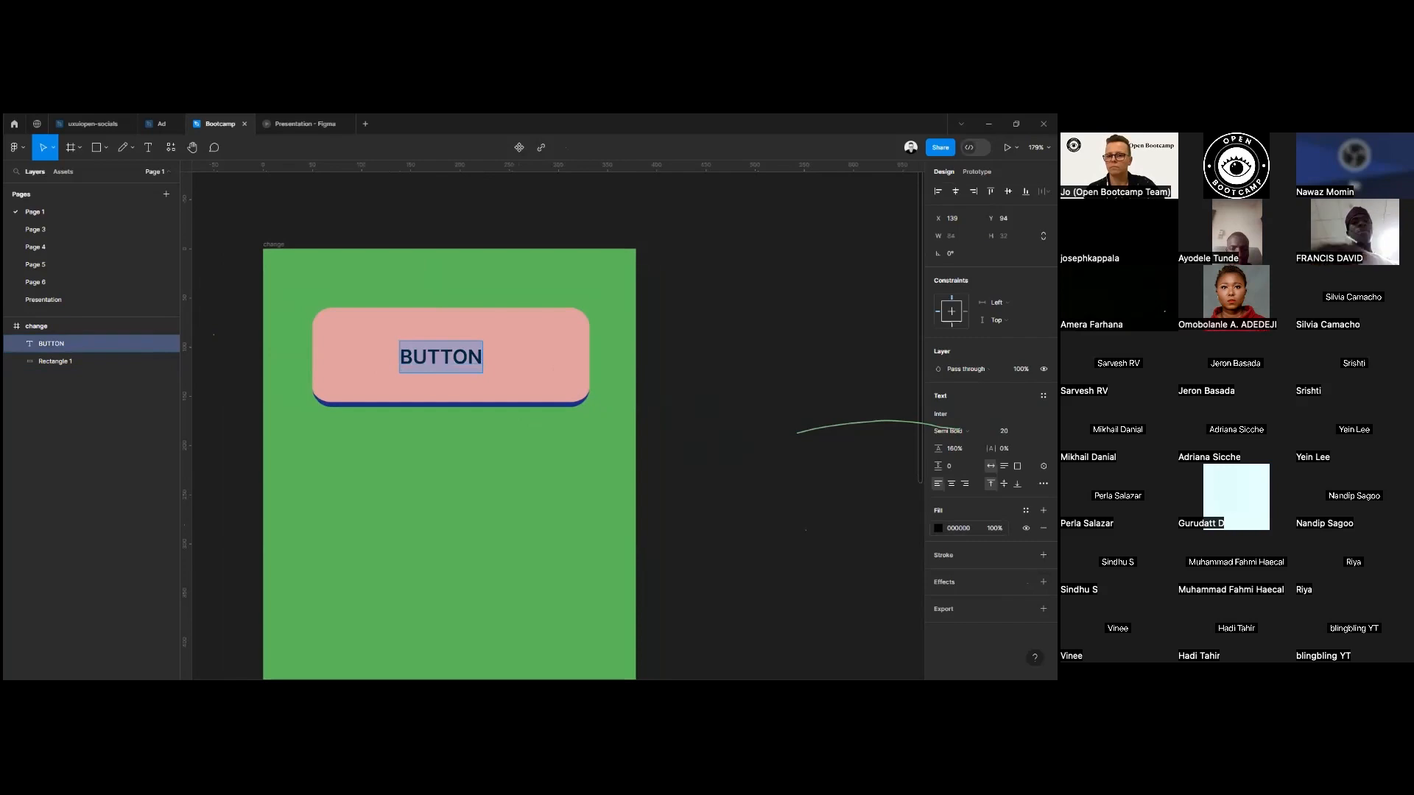
{"action": "left_click", "coordinate": [938, 528]}
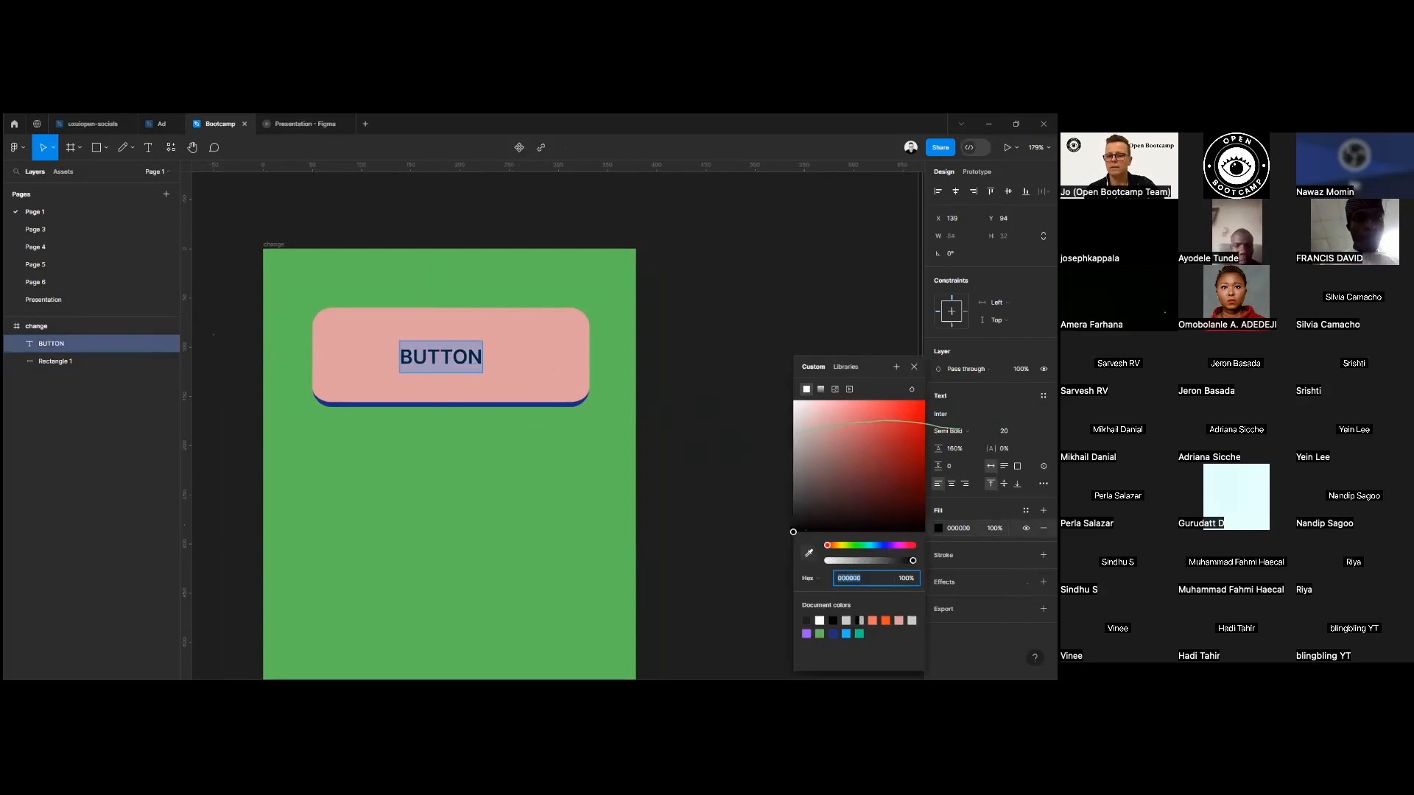
{"action": "left_click", "coordinate": [809, 552]}
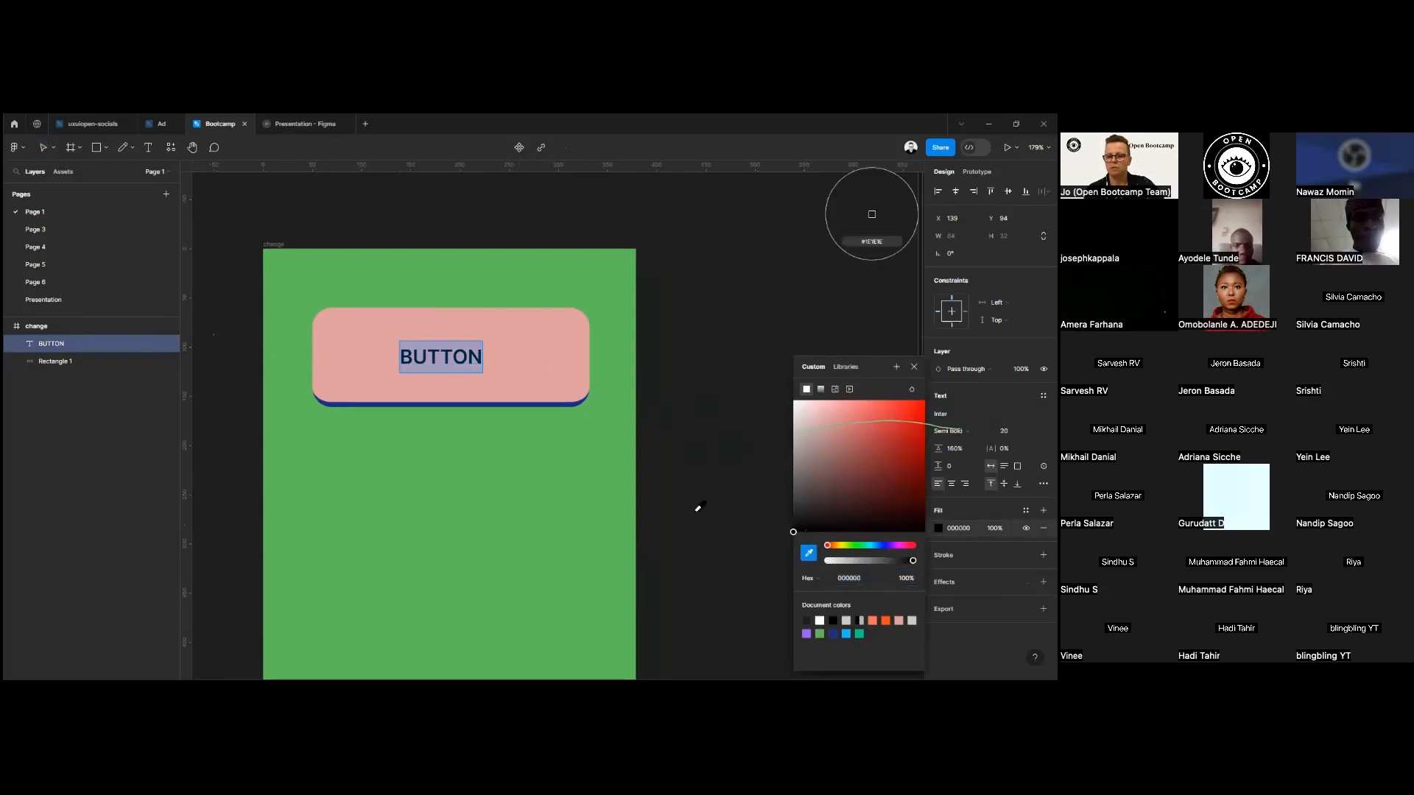
{"action": "left_click", "coordinate": [572, 408]}
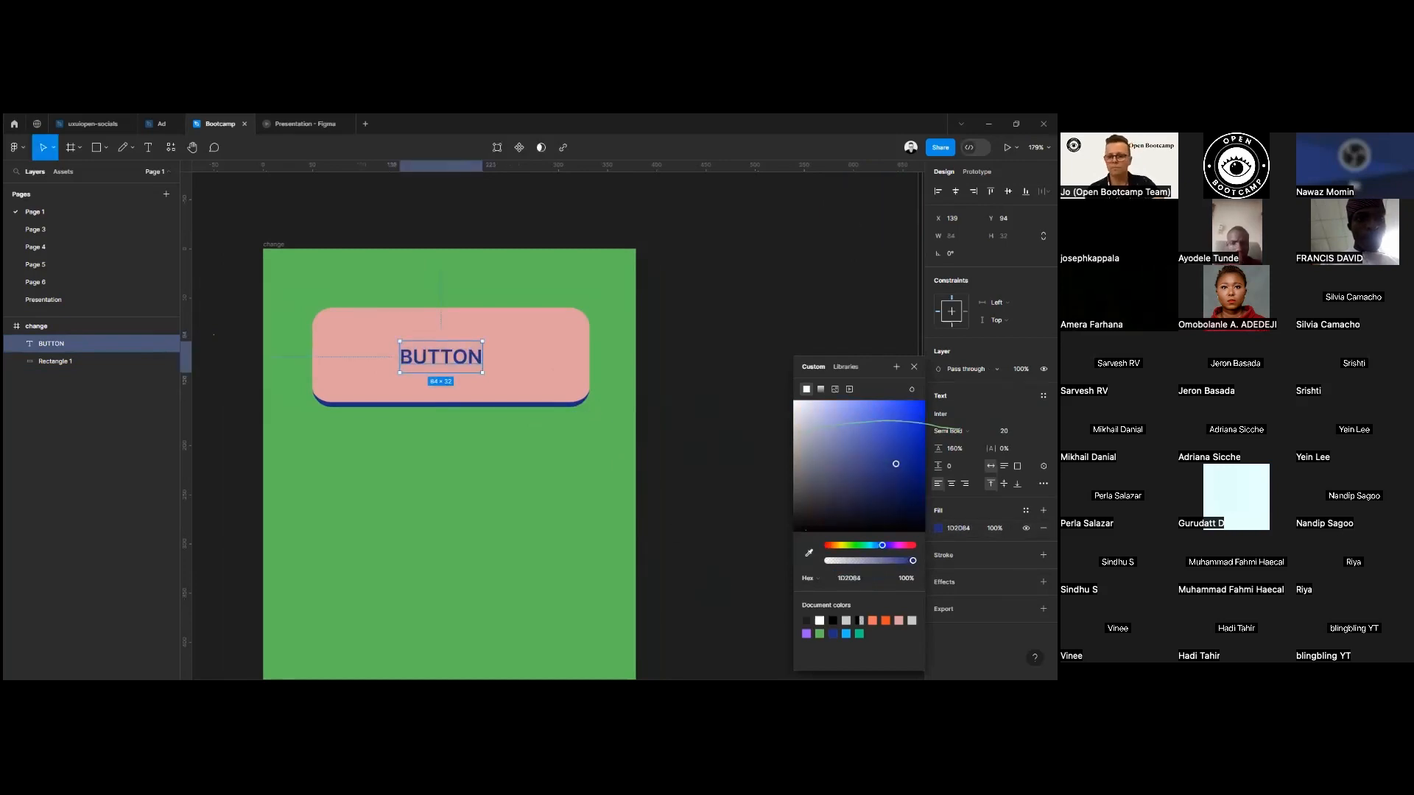
{"action": "left_click", "coordinate": [743, 476]}
{"action": "left_click", "coordinate": [567, 426]}
Move the BUTTON text so it sits horizontally centred on the pink rectangle.
{"action": "left_click", "coordinate": [455, 368]}
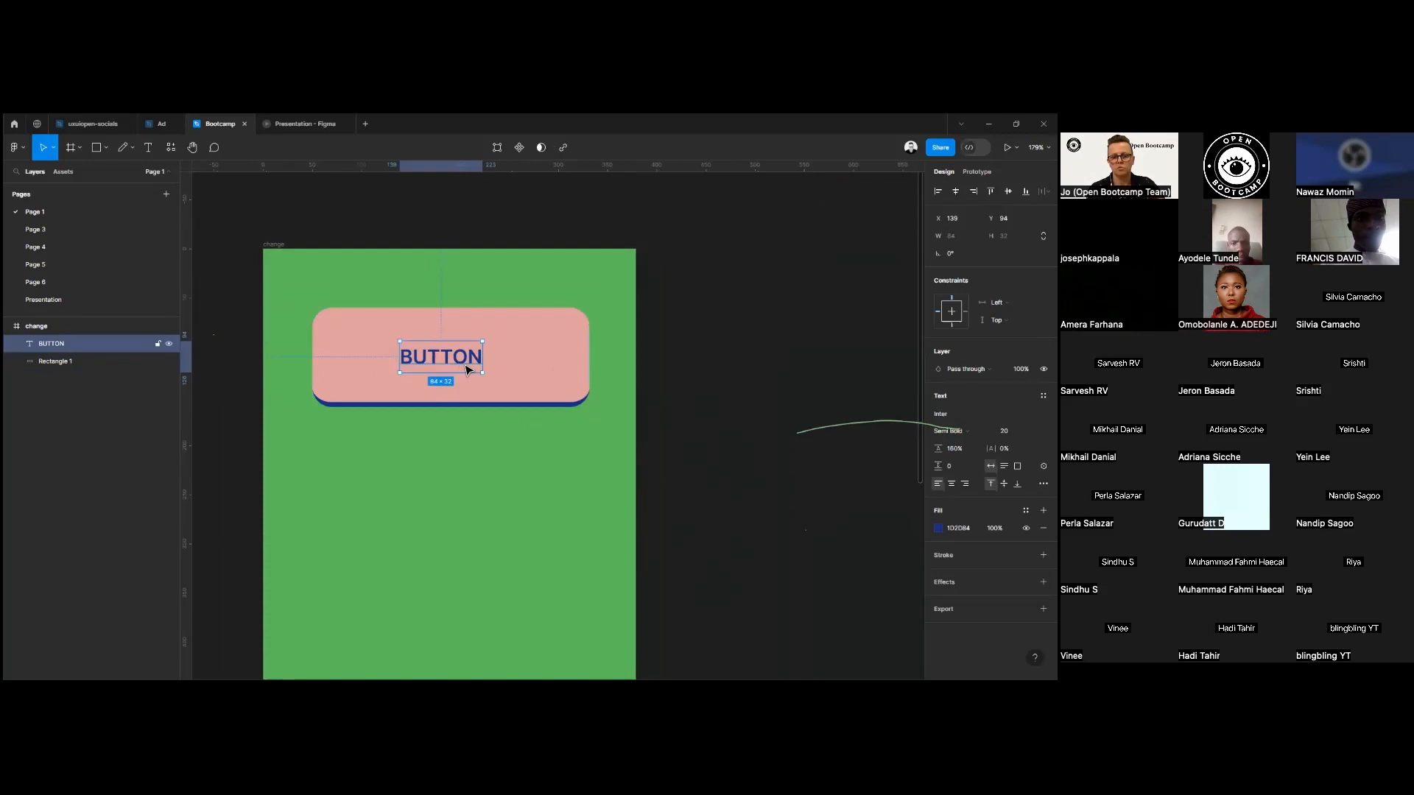
{"action": "left_click_drag", "start_coordinate": [466, 370], "coordinate": [480, 370]}
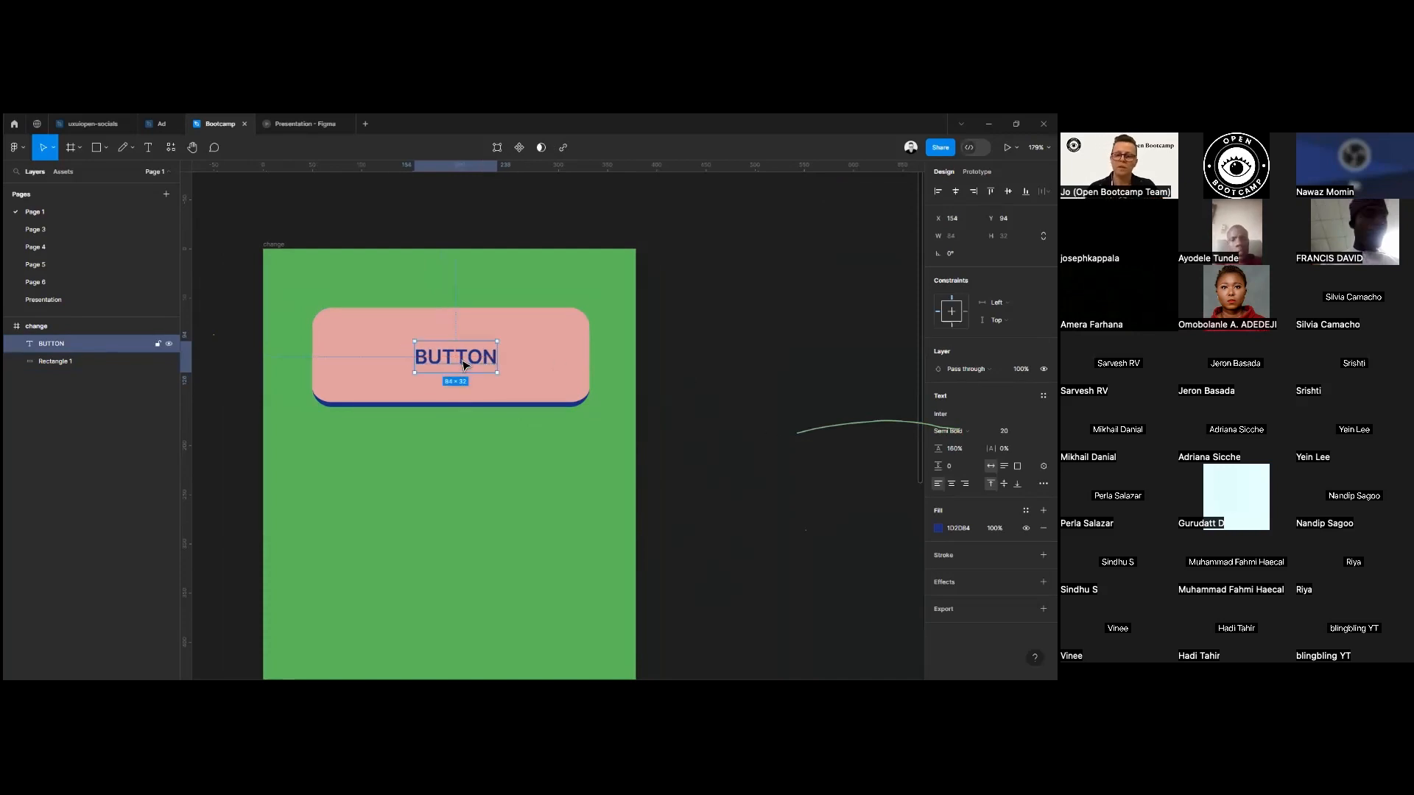
{"action": "left_click_drag", "start_coordinate": [465, 367], "coordinate": [455, 358]}
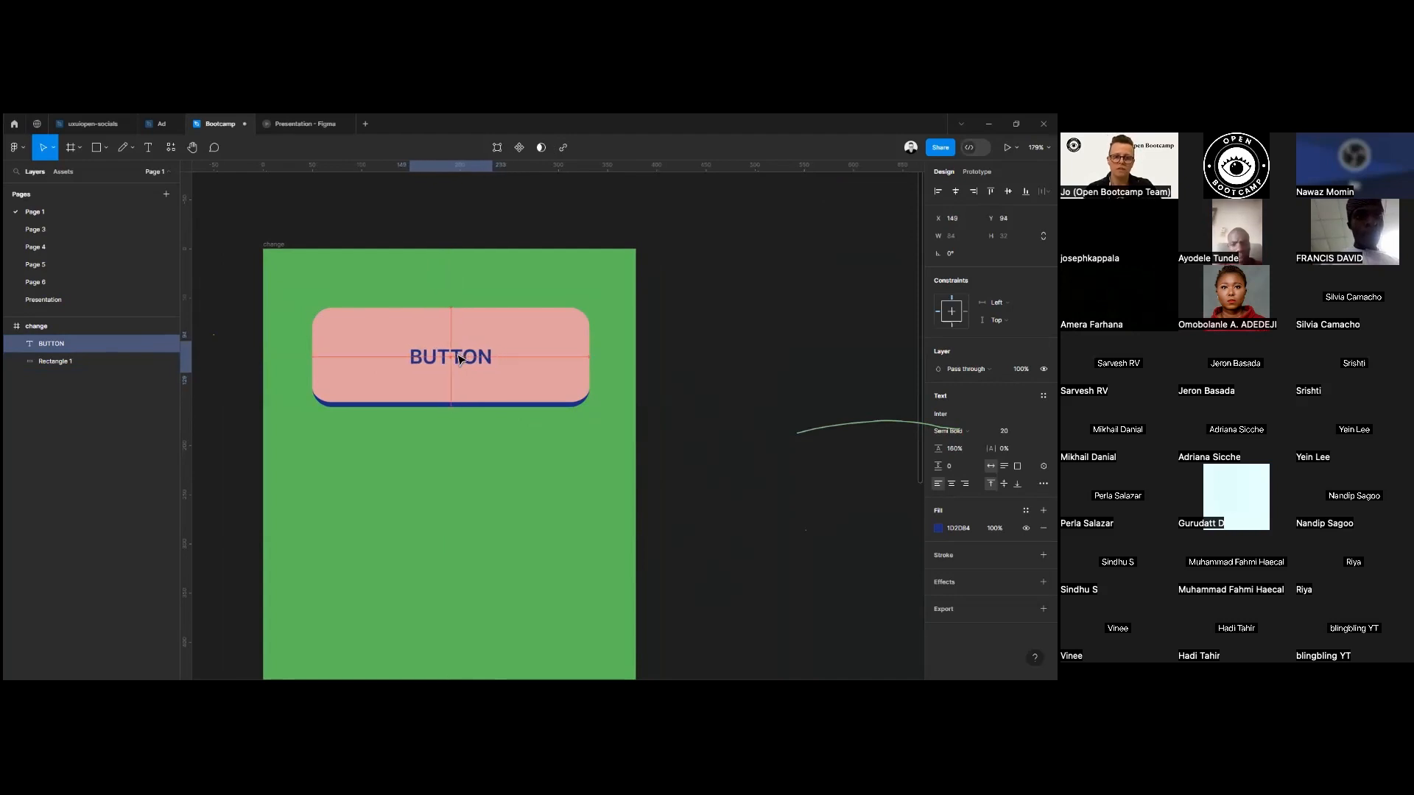
Move the text and rectangle together slightly down the frame and group them.
{"action": "left_click", "coordinate": [532, 395], "text": "shift"}
{"action": "mouse_move", "coordinate": [566, 385]}
{"action": "left_mouse_down"}
{"action": "mouse_move", "coordinate": [552, 383]}
{"action": "mouse_move", "coordinate": [575, 379]}
{"action": "mouse_move", "coordinate": [555, 387]}
{"action": "mouse_move", "coordinate": [577, 400]}
{"action": "mouse_move", "coordinate": [561, 396]}
{"action": "left_mouse_up"}
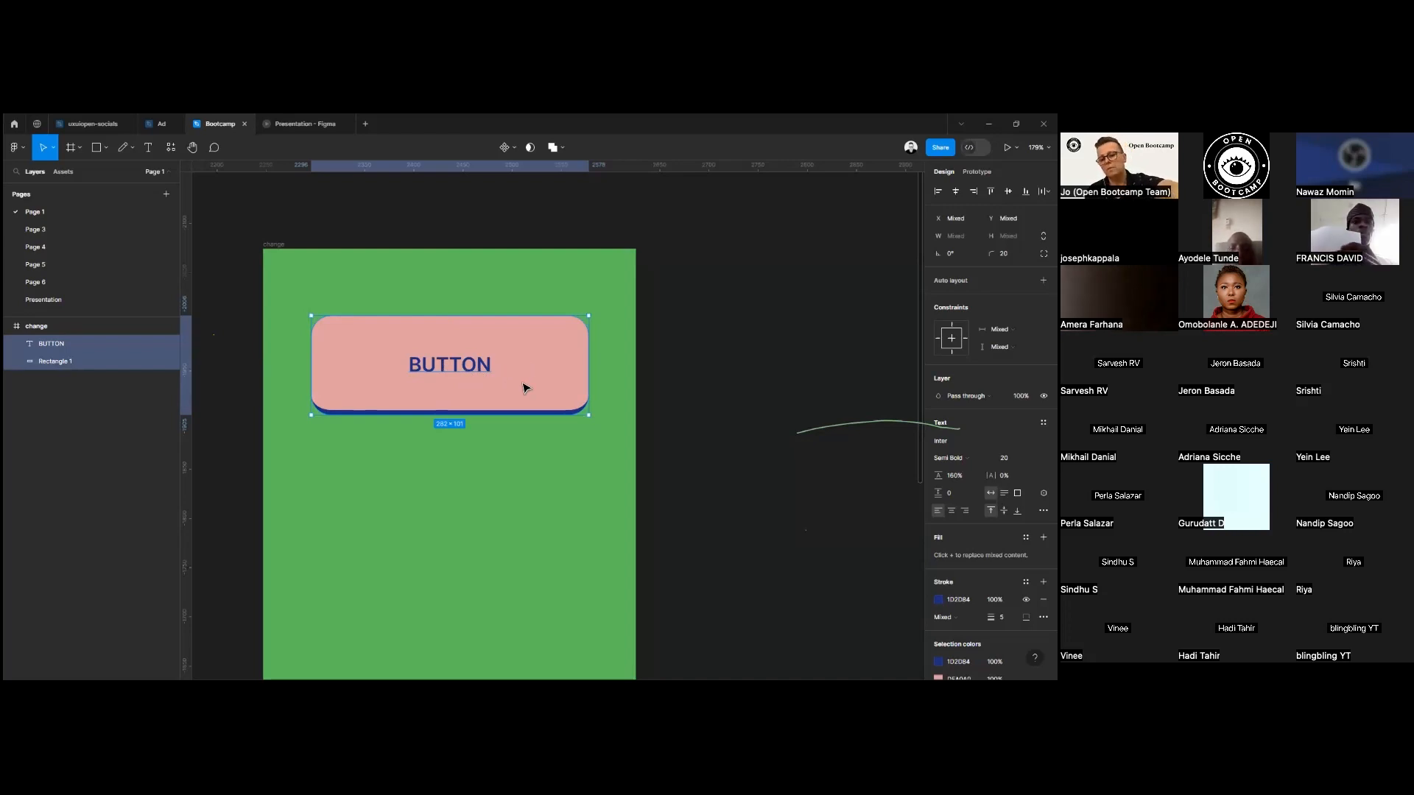
{"action": "key", "text": "ctrl+g"}
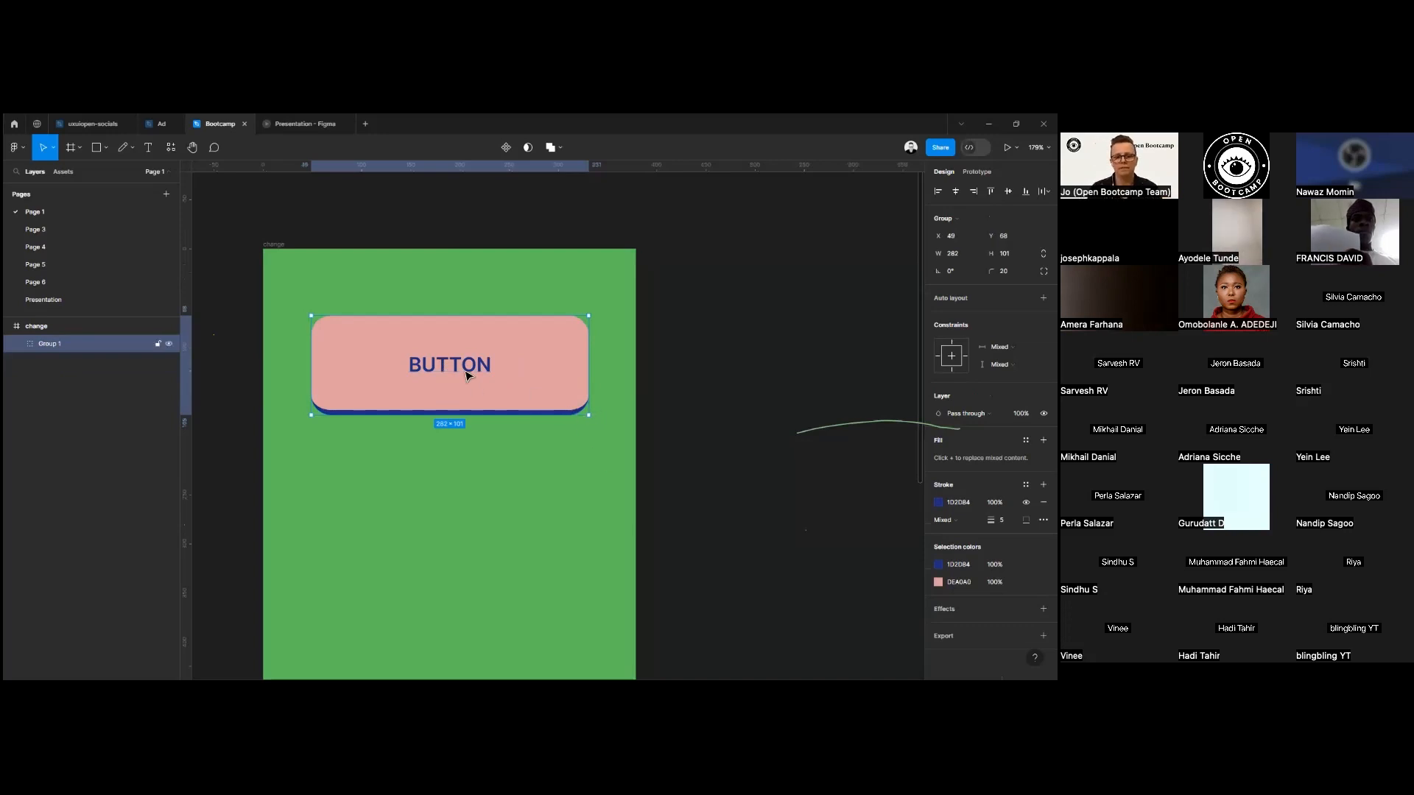
Rename the new group as BUTTON.
{"action": "right_click", "coordinate": [57, 342]}
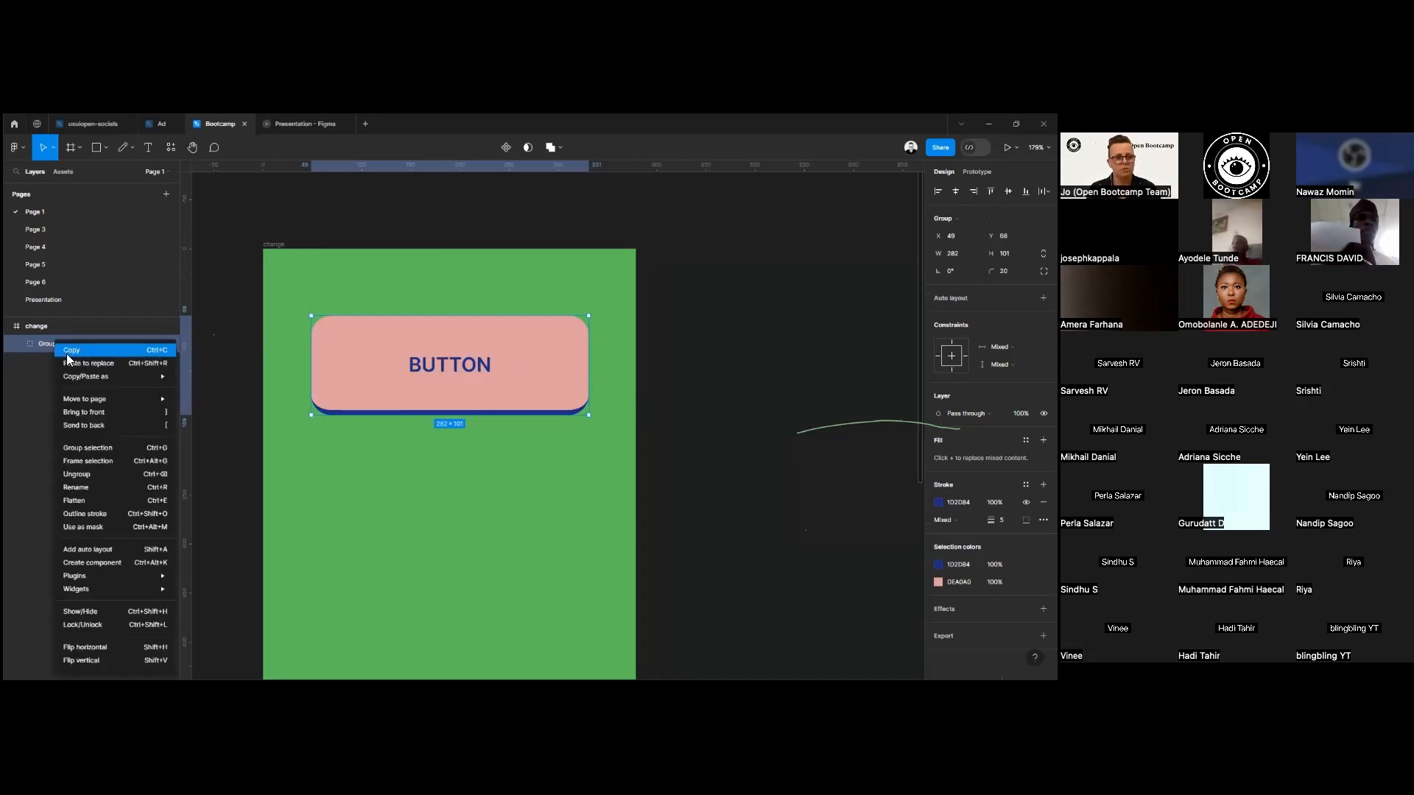
{"action": "left_click", "coordinate": [87, 488]}
{"action": "type", "text": "BUTTON"}
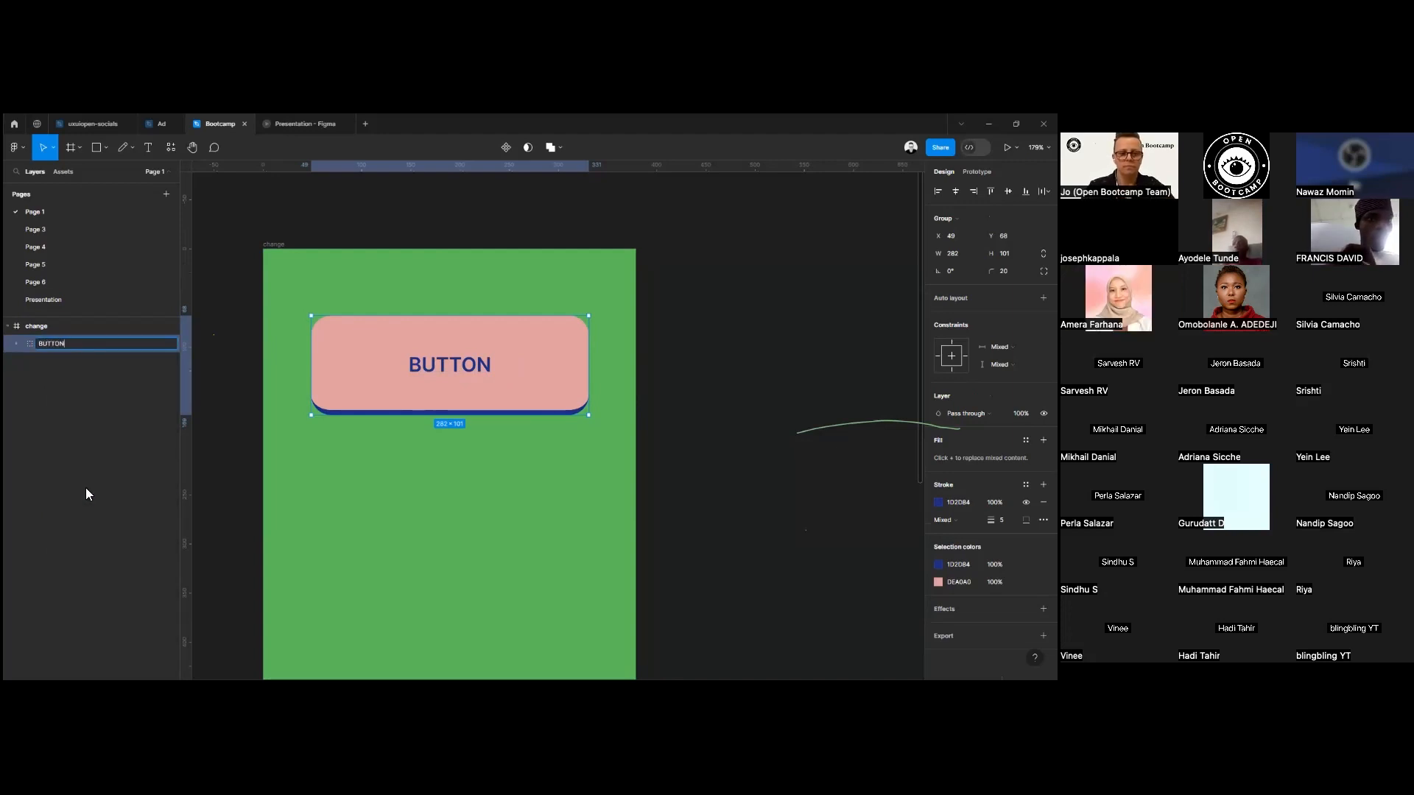
{"action": "key", "text": "Return"}
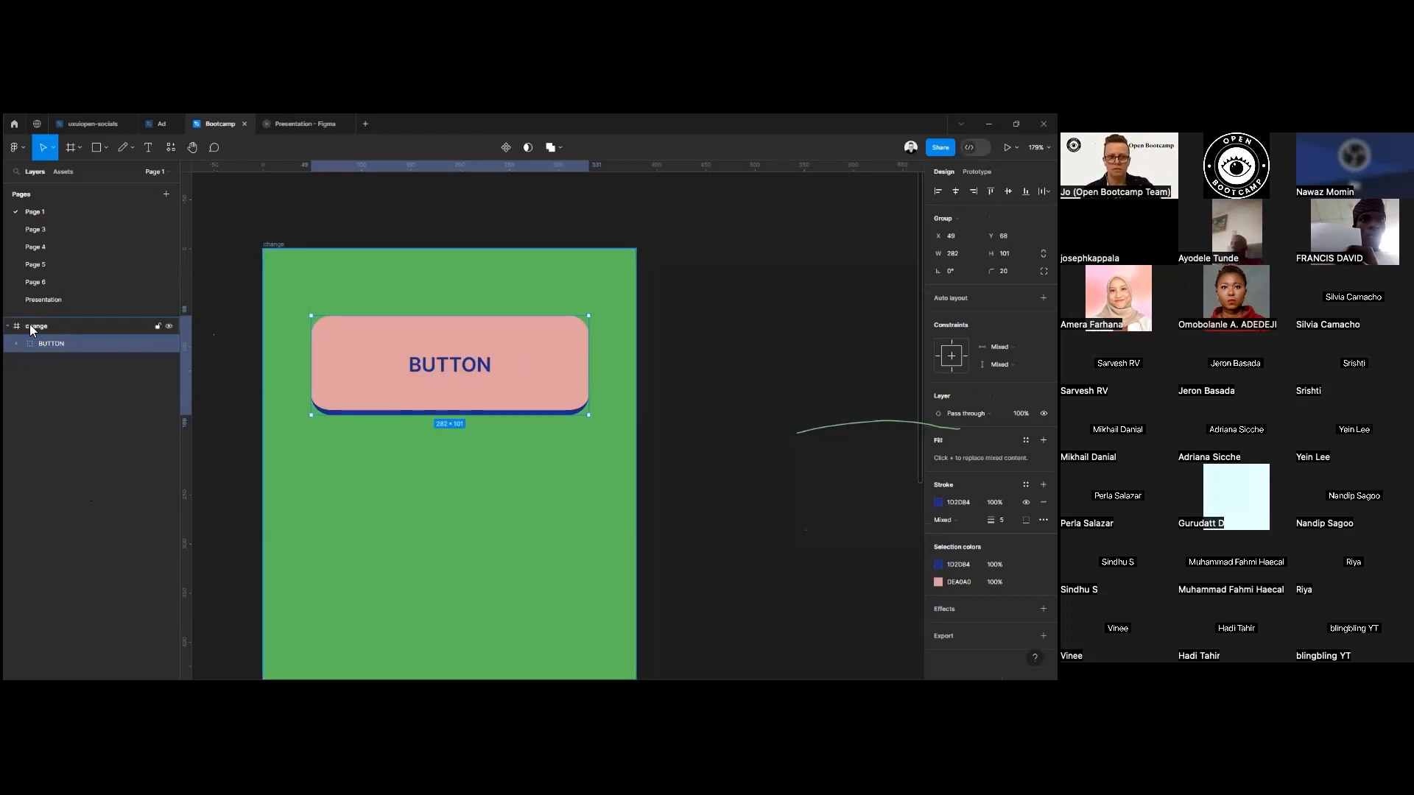
Move the BUTTON group down to about Y 126 and centre it horizontally in the green frame.
{"action": "left_click", "coordinate": [8, 326]}
{"action": "left_click", "coordinate": [9, 326]}
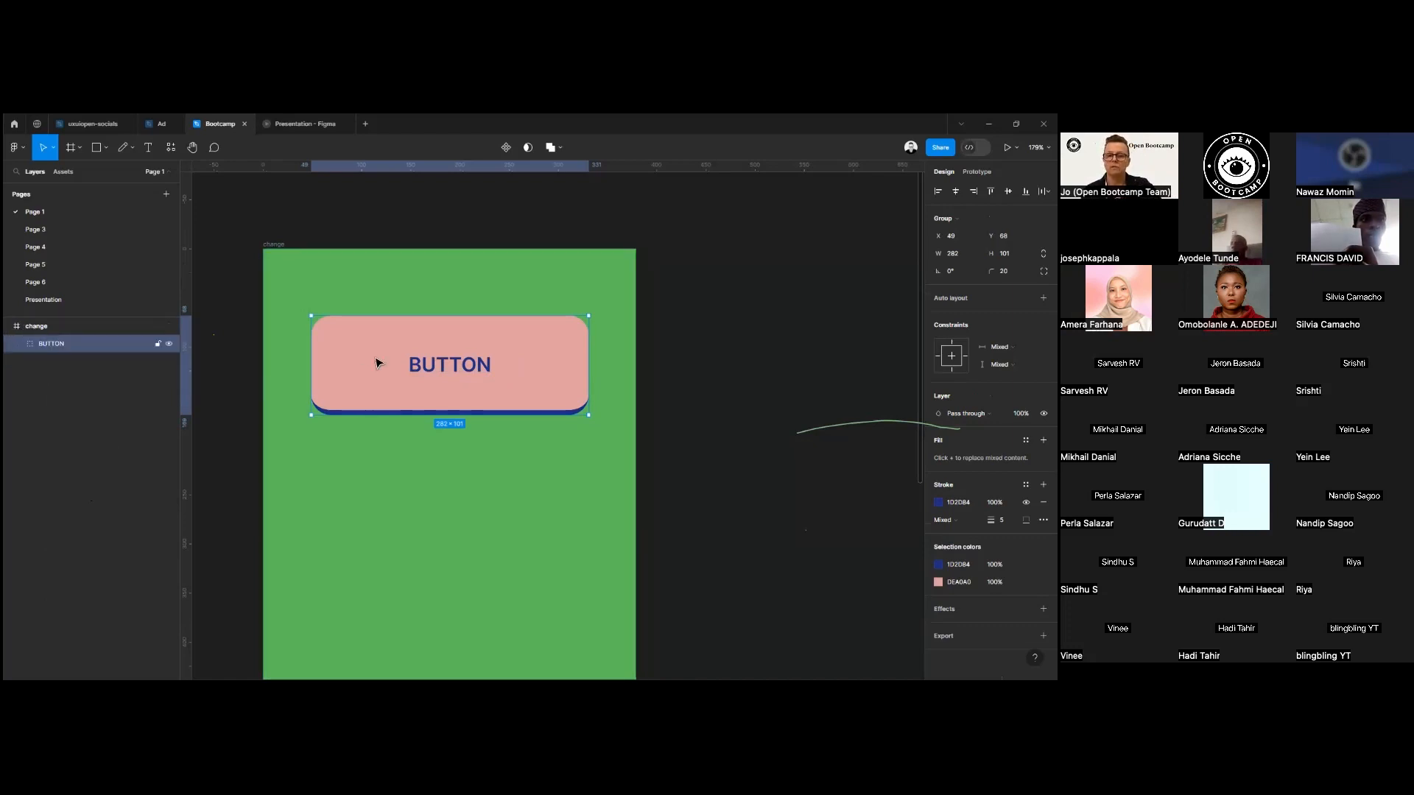
{"action": "left_click_drag", "start_coordinate": [546, 382], "coordinate": [576, 439]}
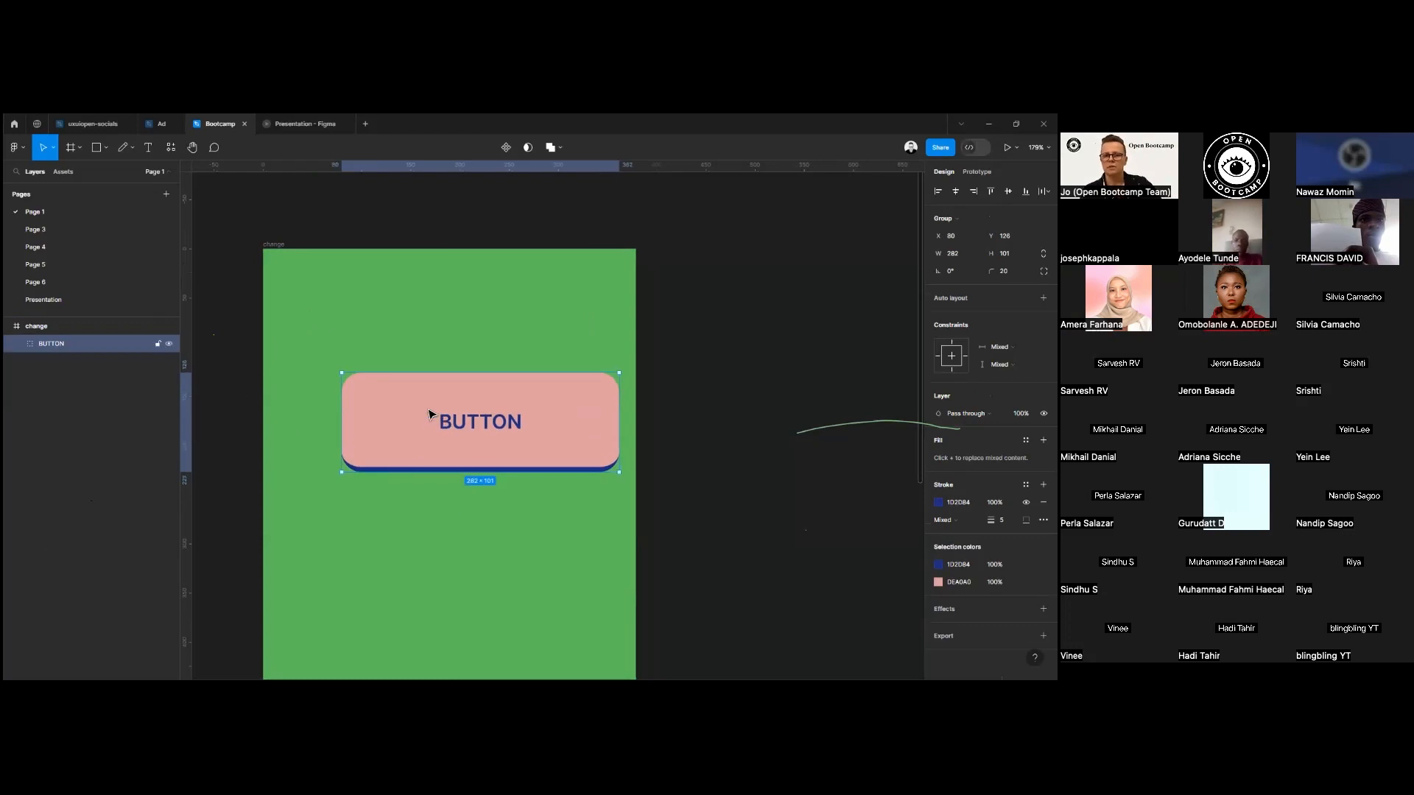
{"action": "scroll", "coordinate": [506, 410], "scroll_direction": "down", "scroll_amount": 5}
{"action": "scroll", "coordinate": [631, 405], "scroll_direction": "up", "scroll_amount": 2}
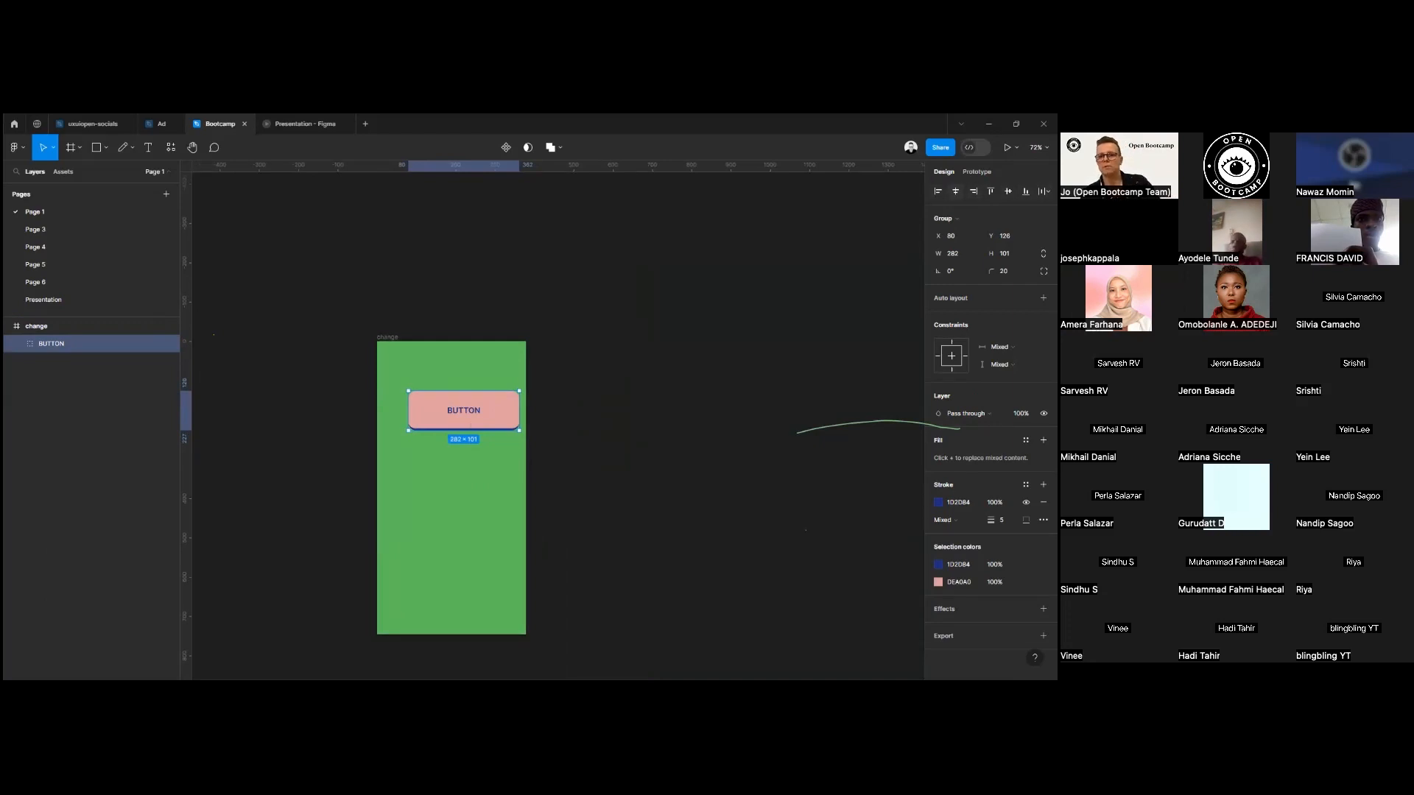
{"action": "key", "text": "alt+h"}
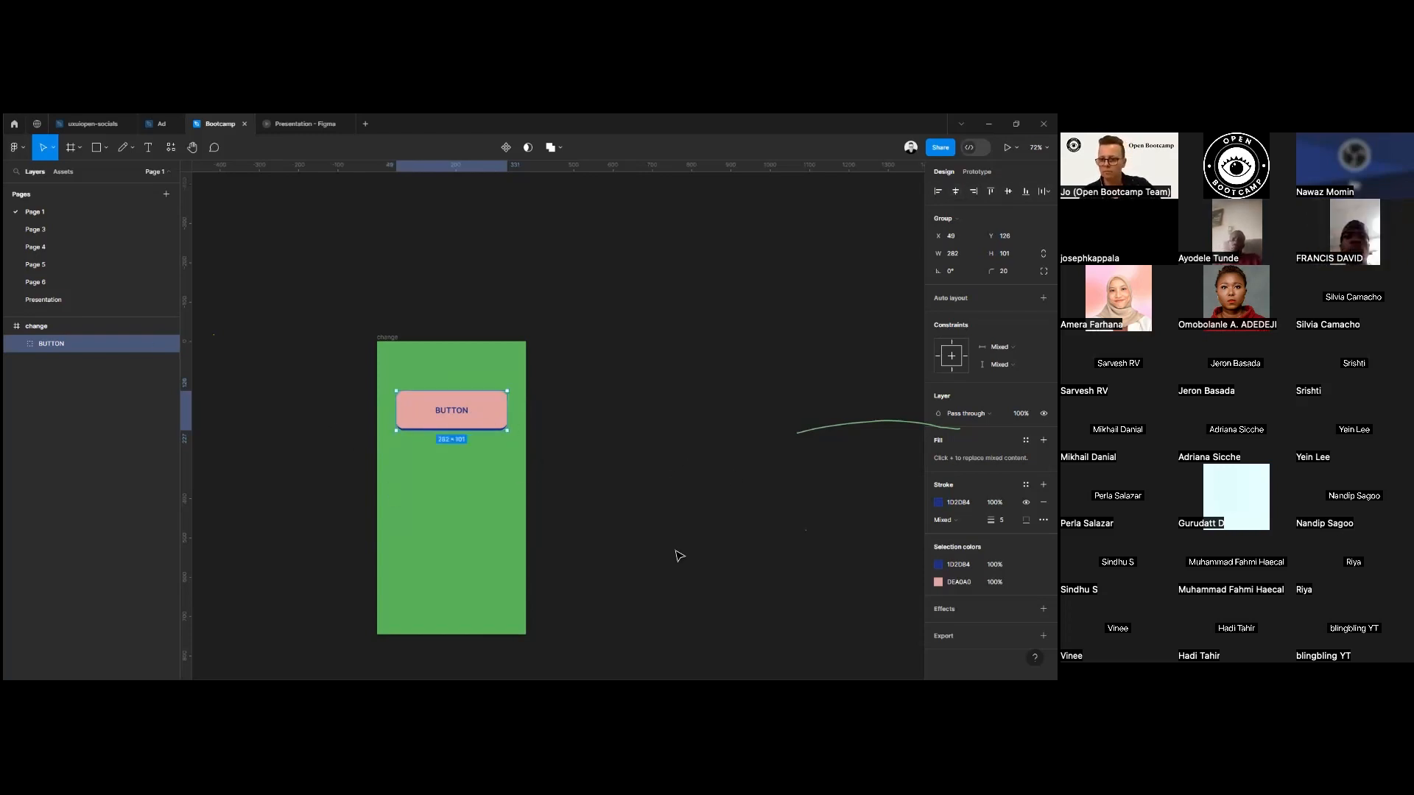
Add an effect to the rectangle inside the BUTTON group and set its type to Inner shadow.
{"action": "double_click", "coordinate": [503, 423]}
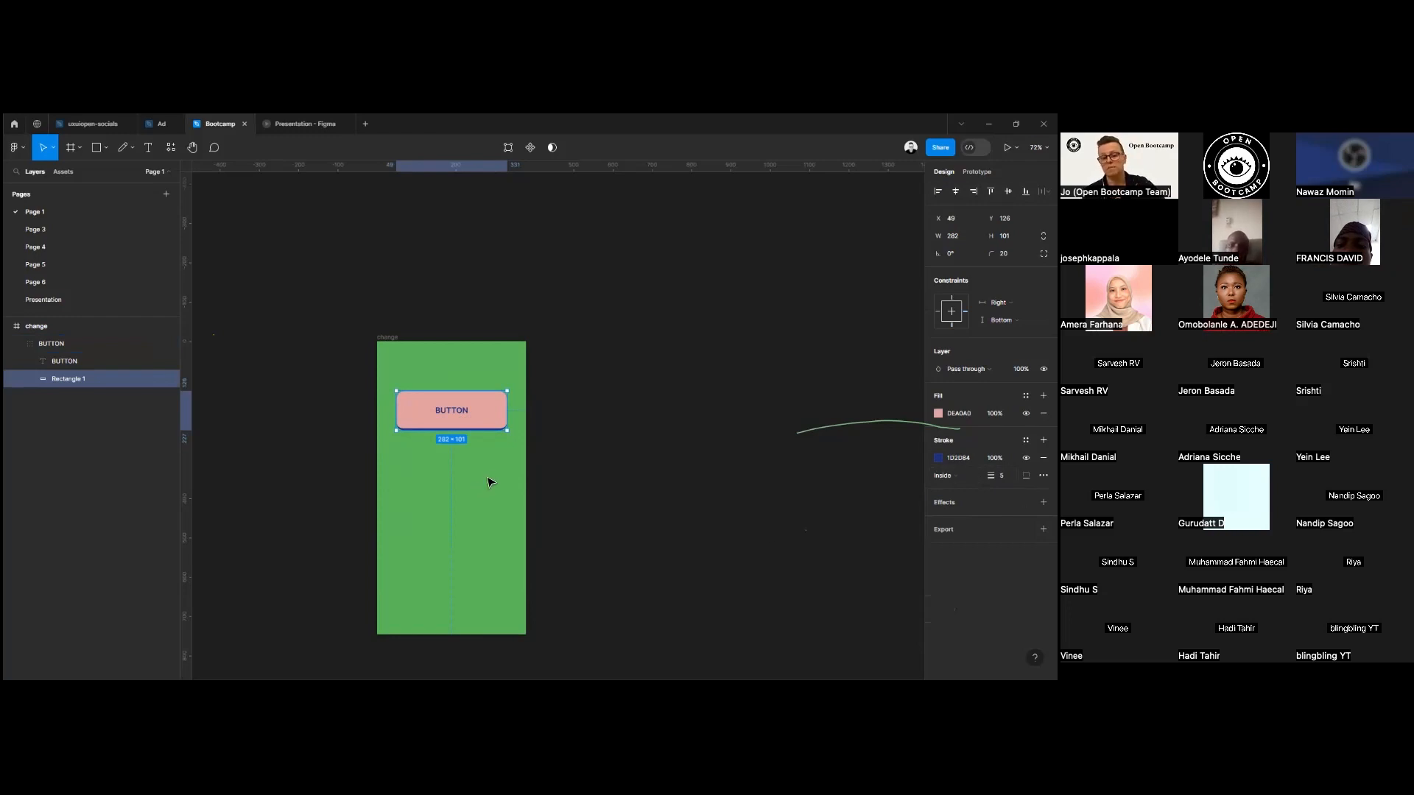
{"action": "scroll", "coordinate": [491, 482], "scroll_direction": "up", "scroll_amount": 5}
{"action": "left_click", "coordinate": [1044, 503]}
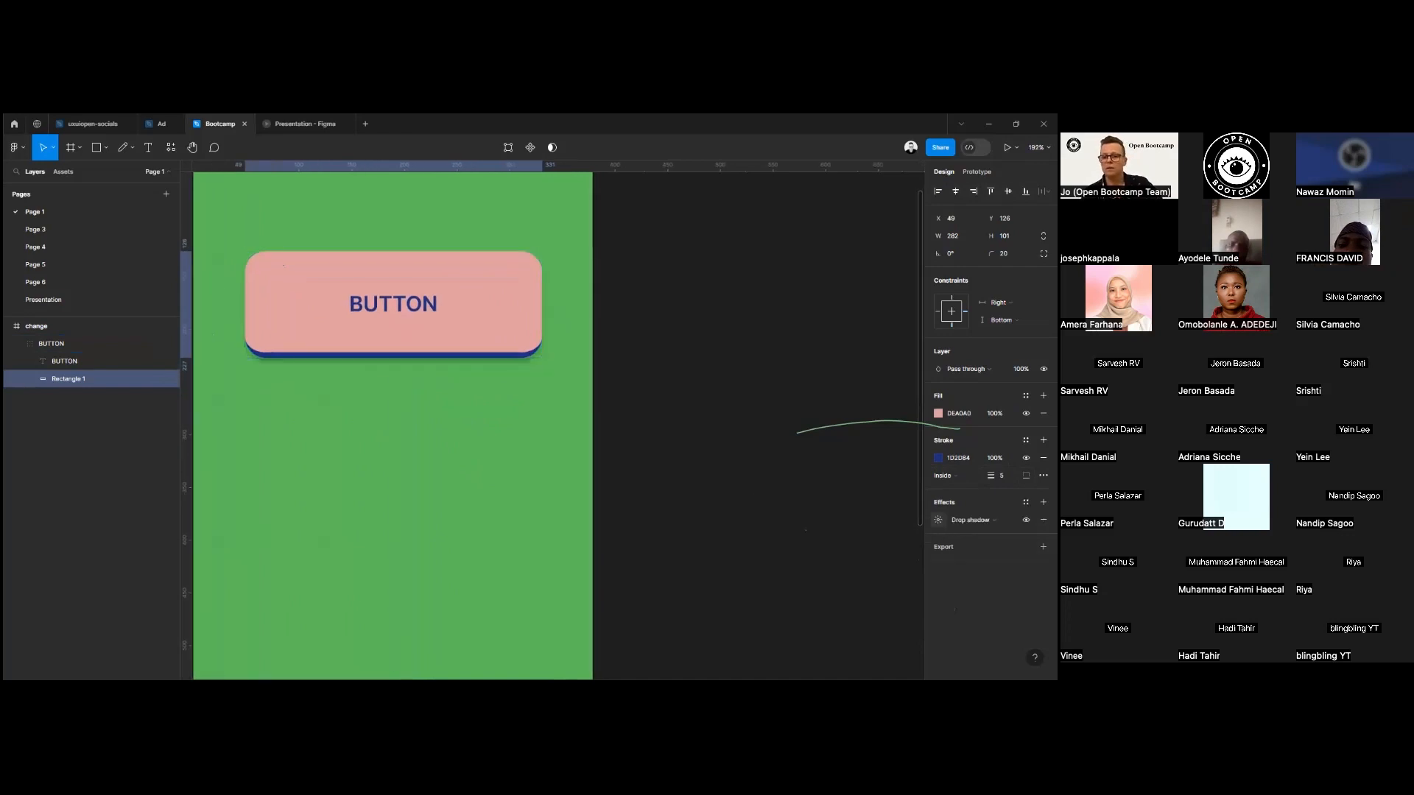
{"action": "left_click", "coordinate": [980, 520]}
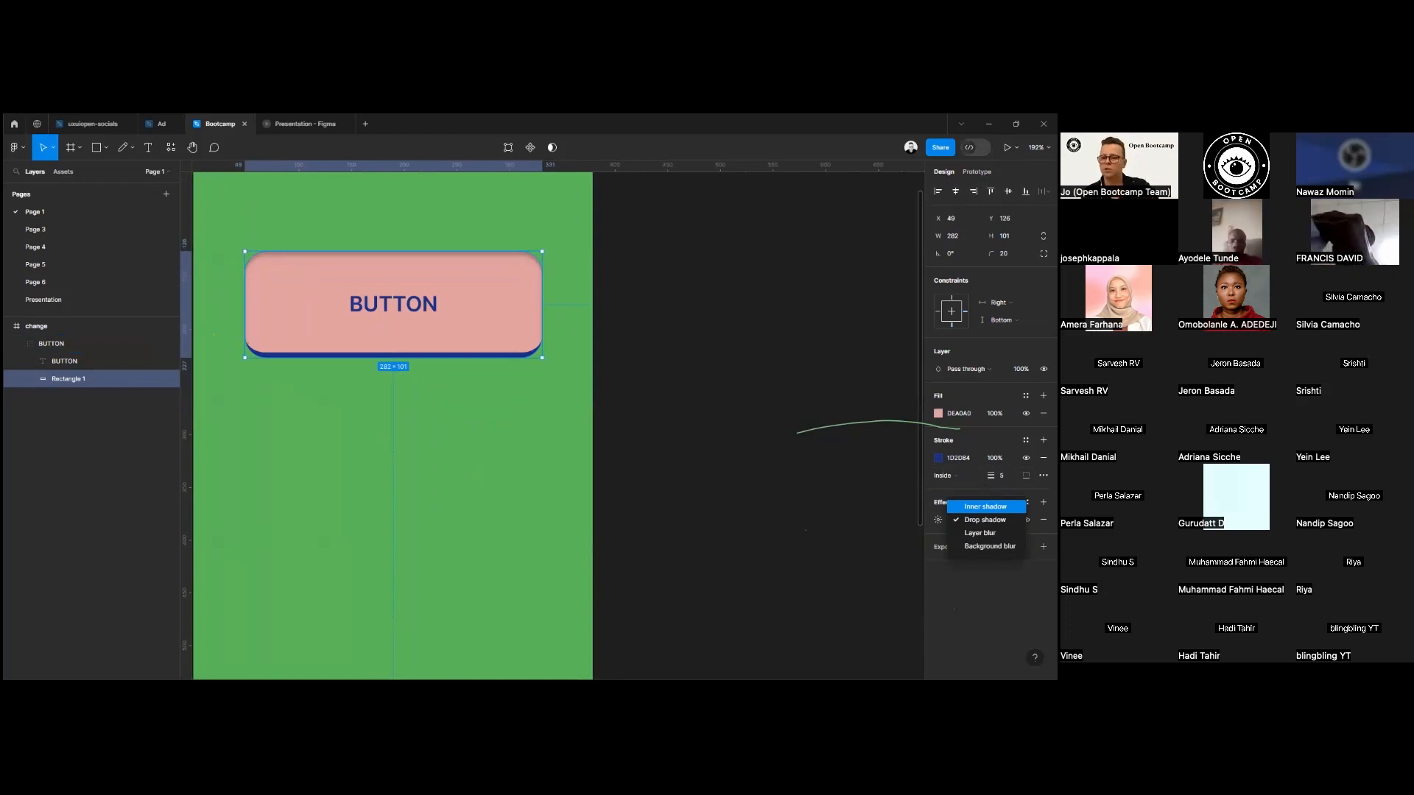
{"action": "left_click", "coordinate": [986, 507]}
Change the inner shadow's colour to red EA1F1F.
{"action": "left_click", "coordinate": [938, 520]}
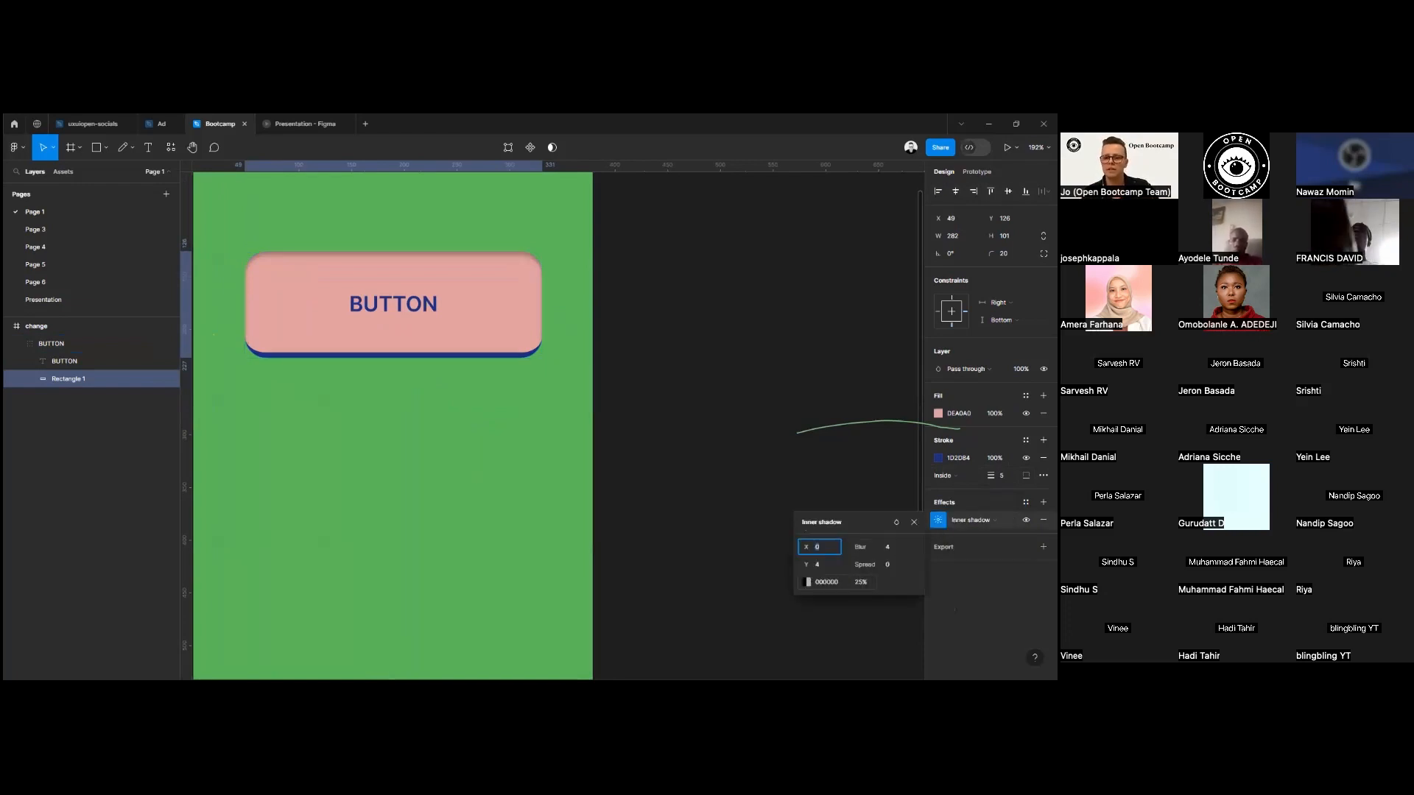
{"action": "left_click", "coordinate": [808, 582]}
{"action": "left_click", "coordinate": [789, 411]}
{"action": "mouse_move", "coordinate": [790, 411]}
{"action": "left_mouse_down"}
{"action": "mouse_move", "coordinate": [774, 434]}
{"action": "mouse_move", "coordinate": [751, 419]}
{"action": "mouse_move", "coordinate": [775, 410]}
{"action": "left_mouse_up"}
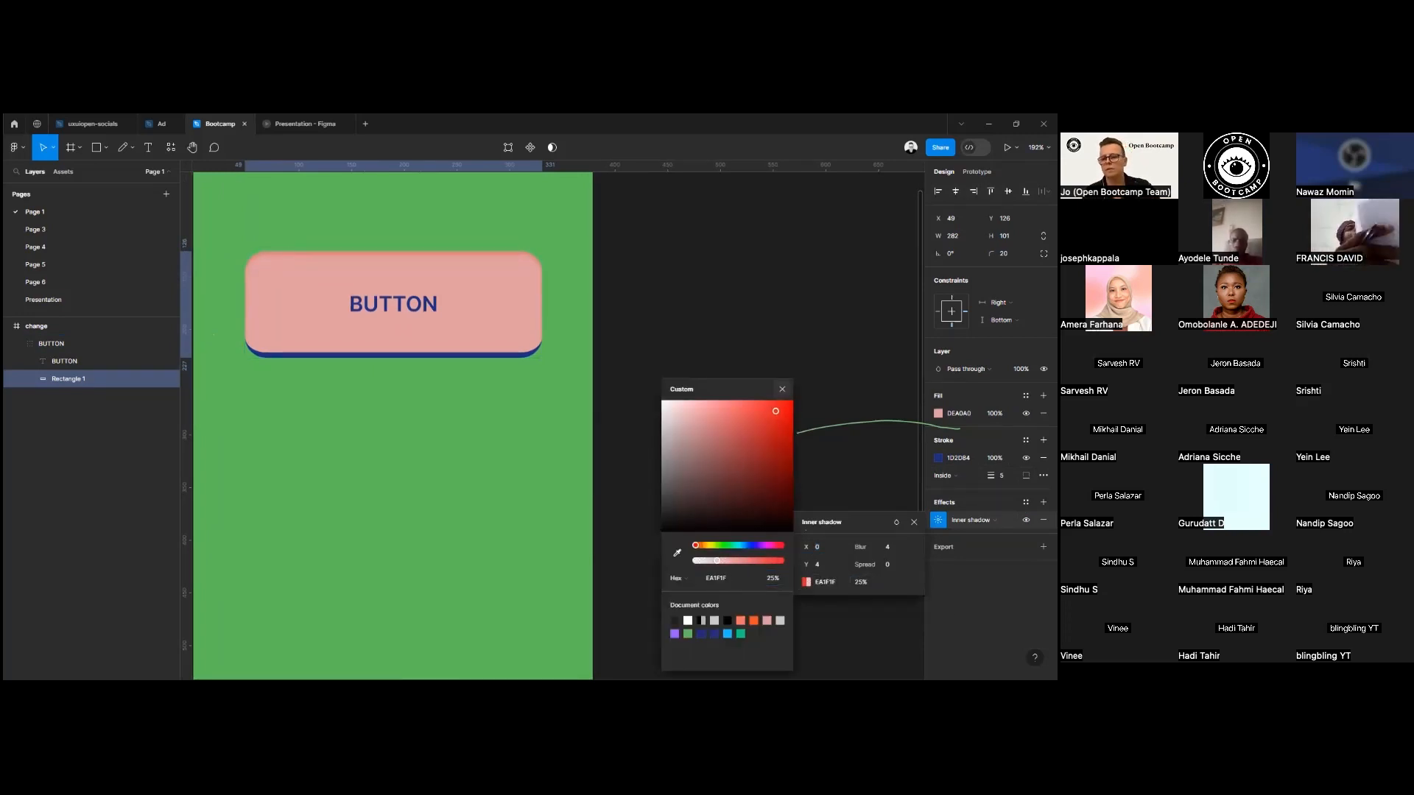
{"action": "left_click", "coordinate": [782, 389]}
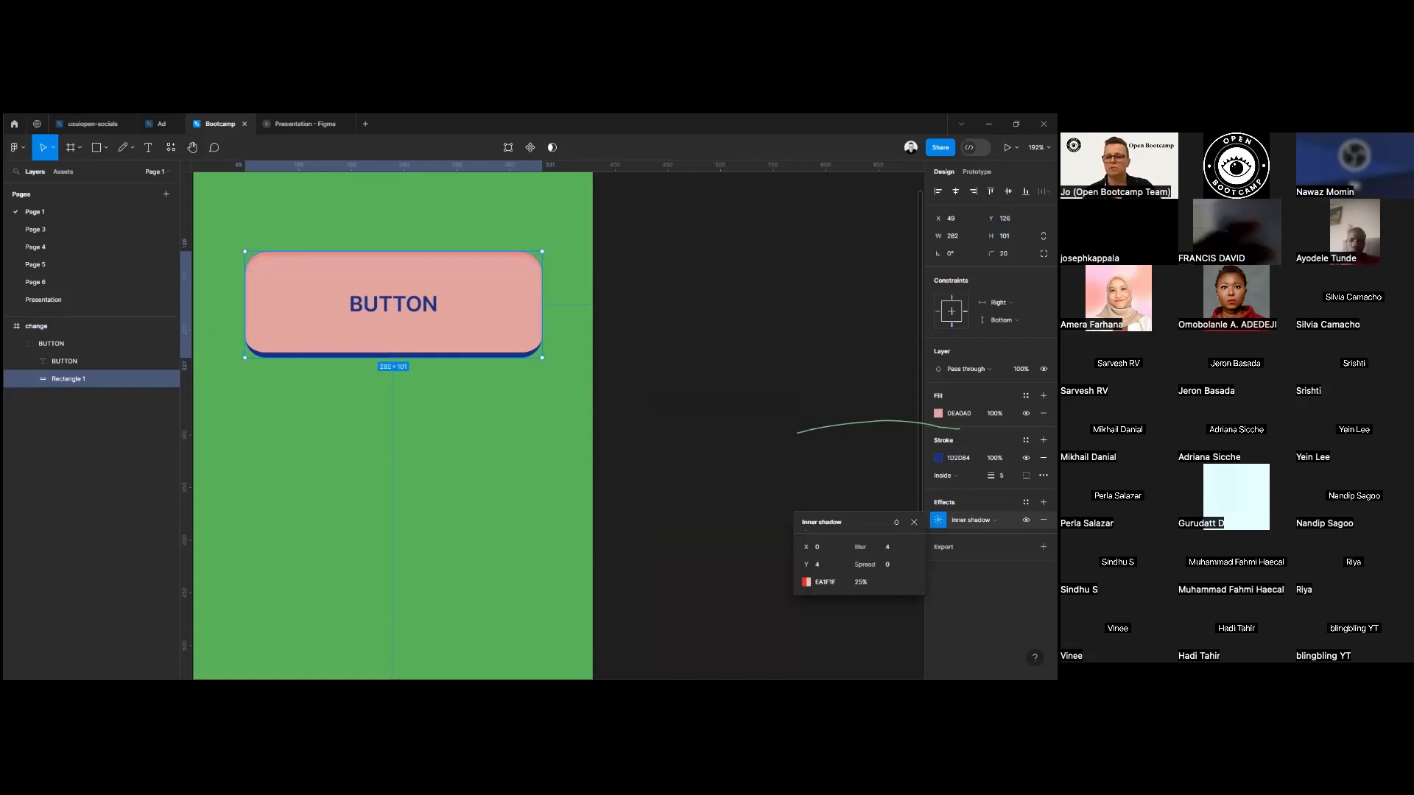
Offset the inner shadow to X -2 and Y -8, and switch the effect type to Drop shadow.
{"action": "mouse_move", "coordinate": [808, 548]}
{"action": "left_mouse_down"}
{"action": "mouse_move", "coordinate": [833, 572]}
{"action": "mouse_move", "coordinate": [797, 564]}
{"action": "left_mouse_up"}
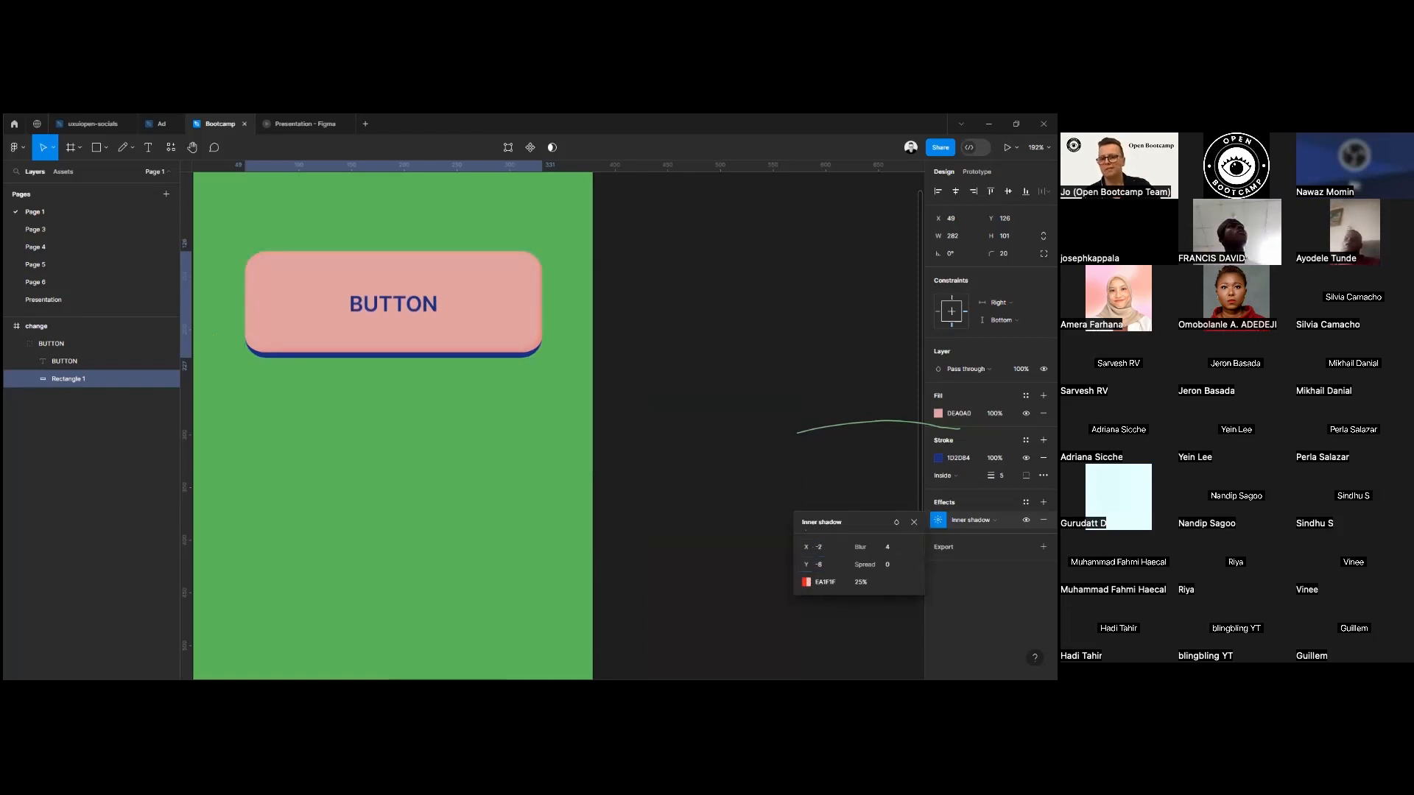
{"action": "left_click", "coordinate": [914, 522]}
{"action": "left_click", "coordinate": [973, 520]}
{"action": "left_click", "coordinate": [986, 533]}
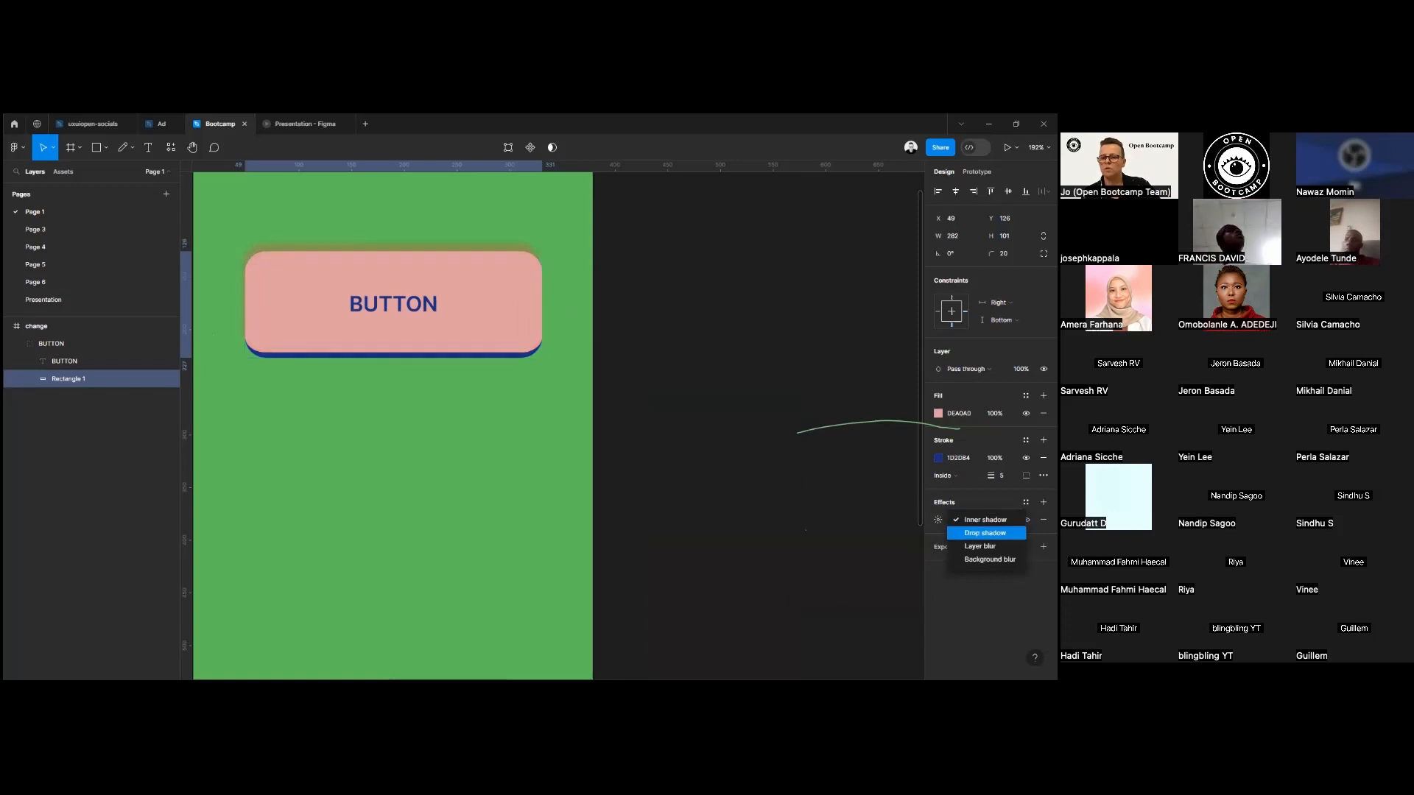
Replace the rectangle's shadow with a fresh default effect, review the available effect types, and remove the effect.
{"action": "left_click", "coordinate": [1043, 520]}
{"action": "left_click", "coordinate": [1044, 520]}
{"action": "left_click", "coordinate": [1043, 502]}
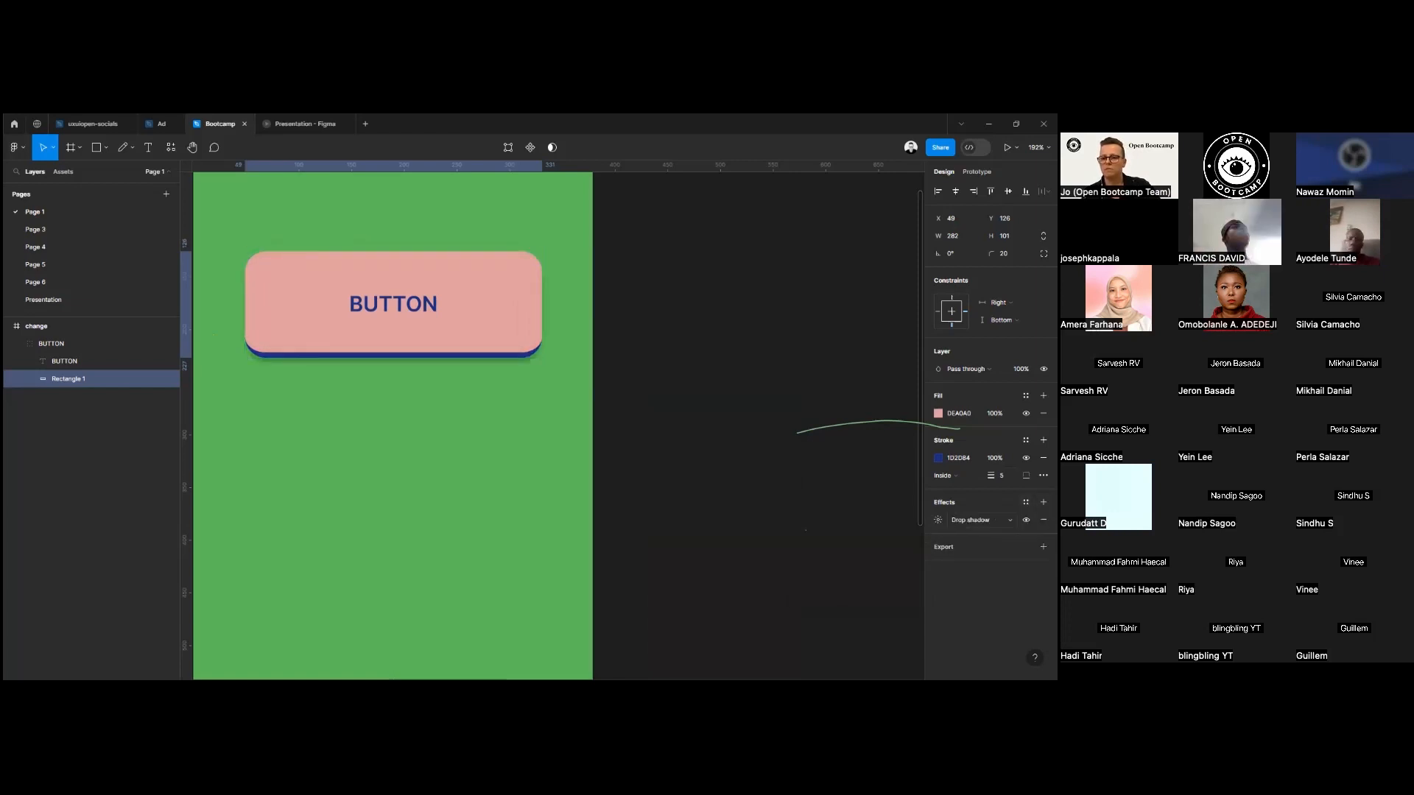
{"action": "left_click", "coordinate": [973, 520]}
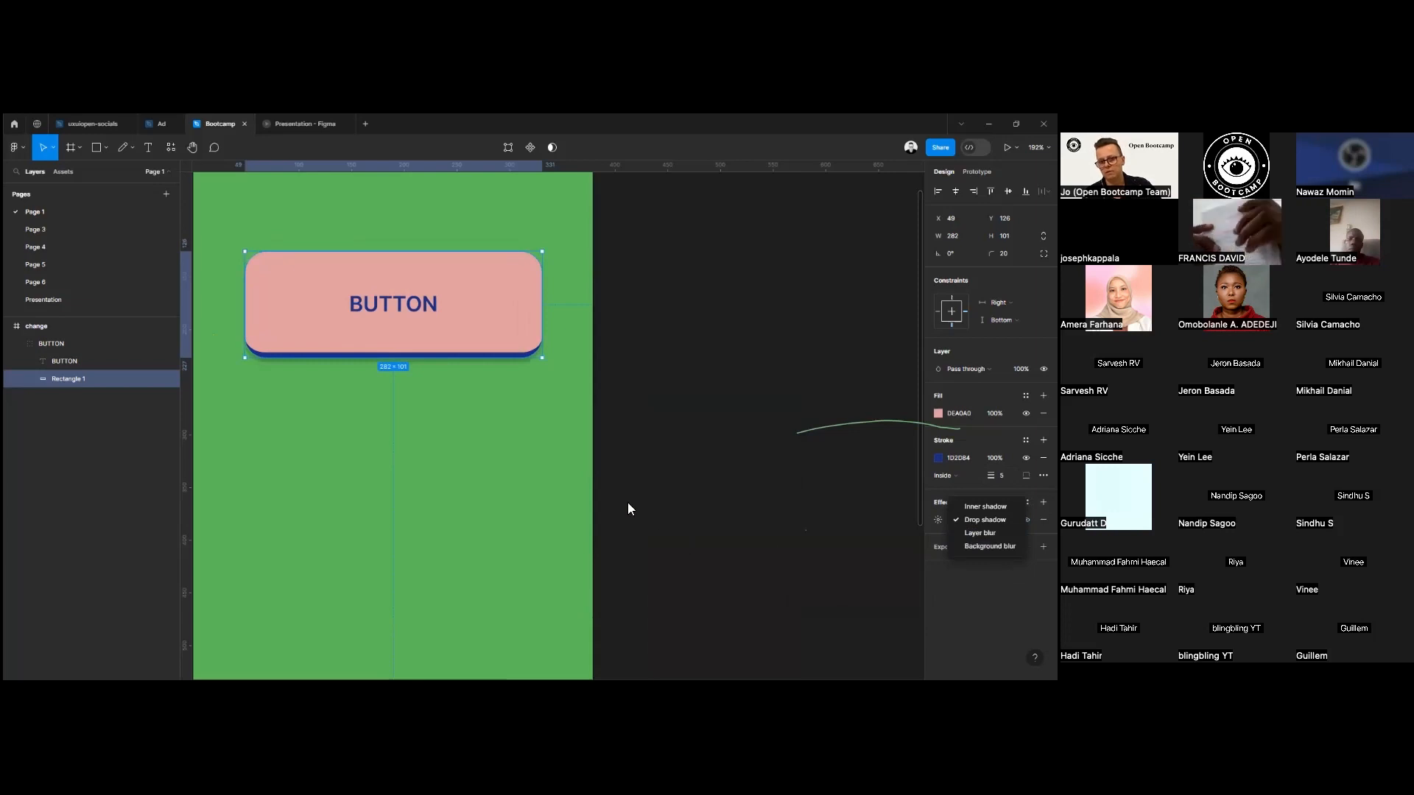
{"action": "left_click", "coordinate": [317, 479]}
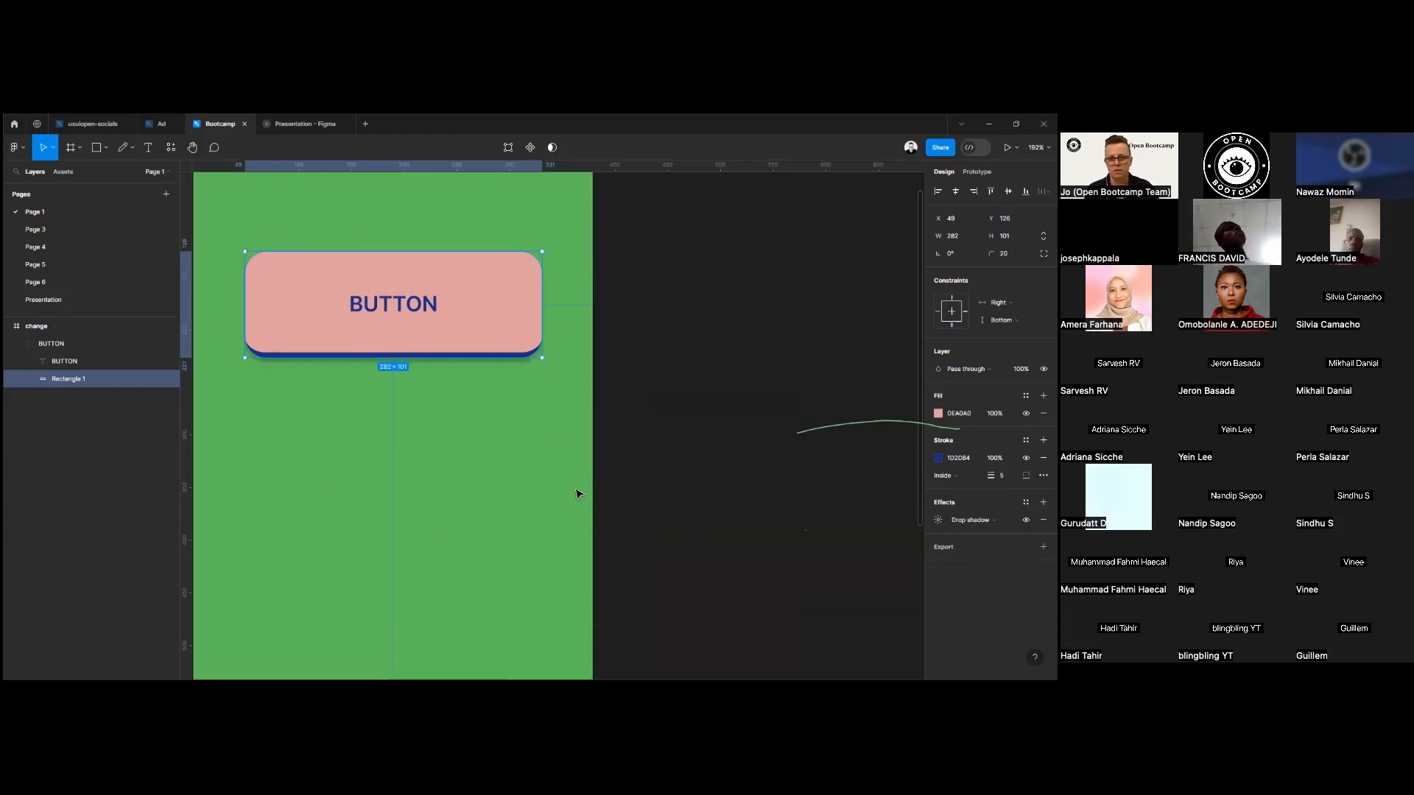
{"action": "left_click", "coordinate": [1043, 520]}
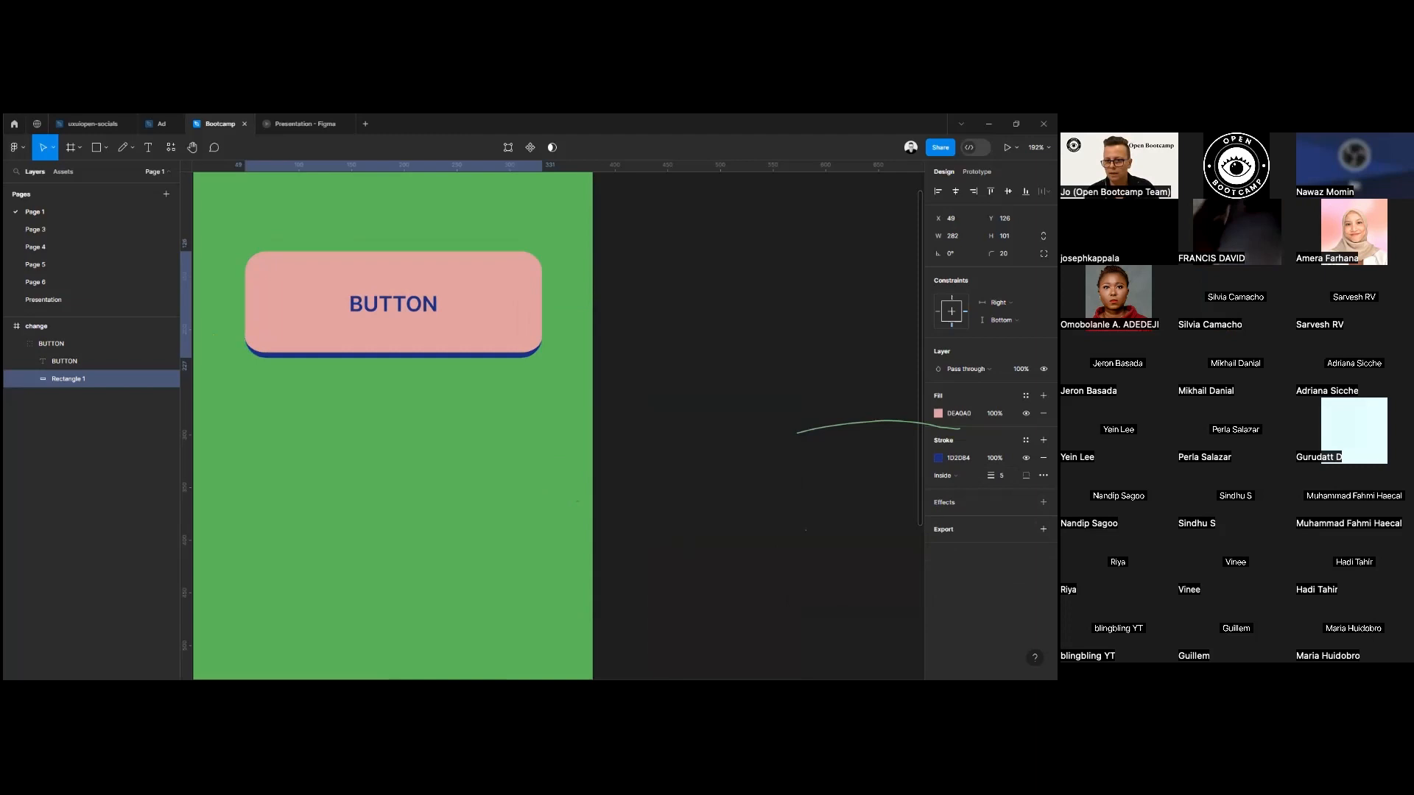
Add a 1x PNG export setting to the rectangle, check the available file formats and show its export preview.
{"action": "left_click", "coordinate": [1043, 529]}
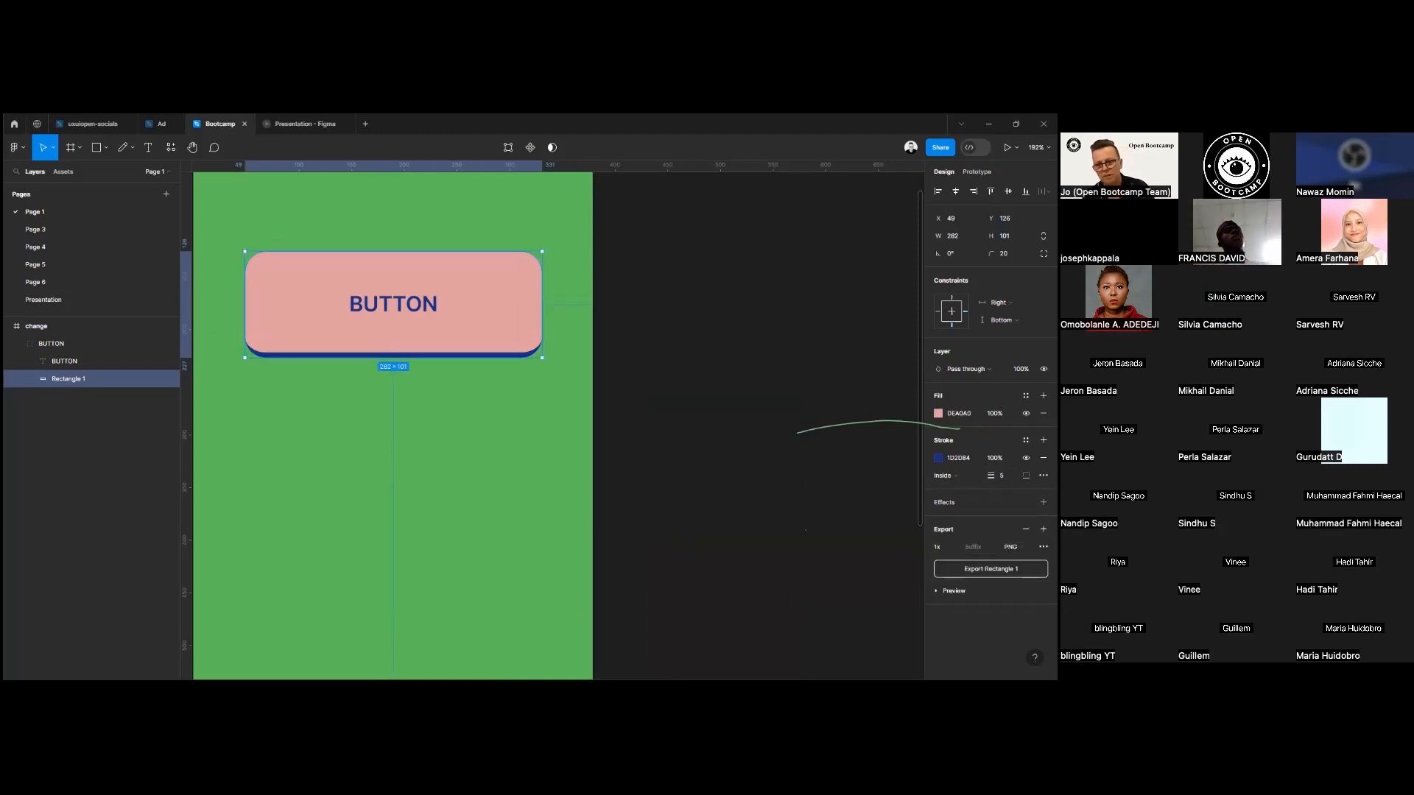
{"action": "left_click", "coordinate": [1016, 547]}
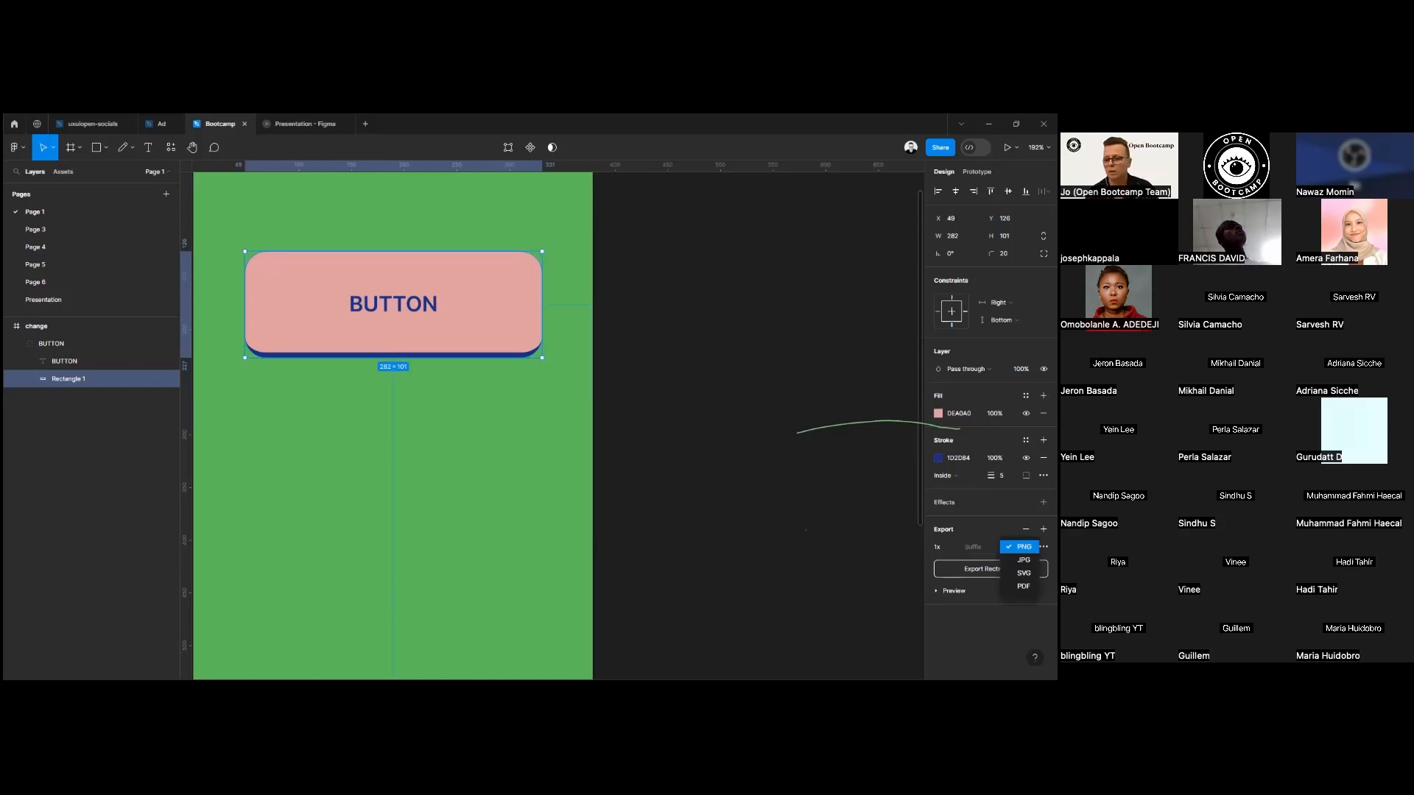
{"action": "key", "text": "Escape"}
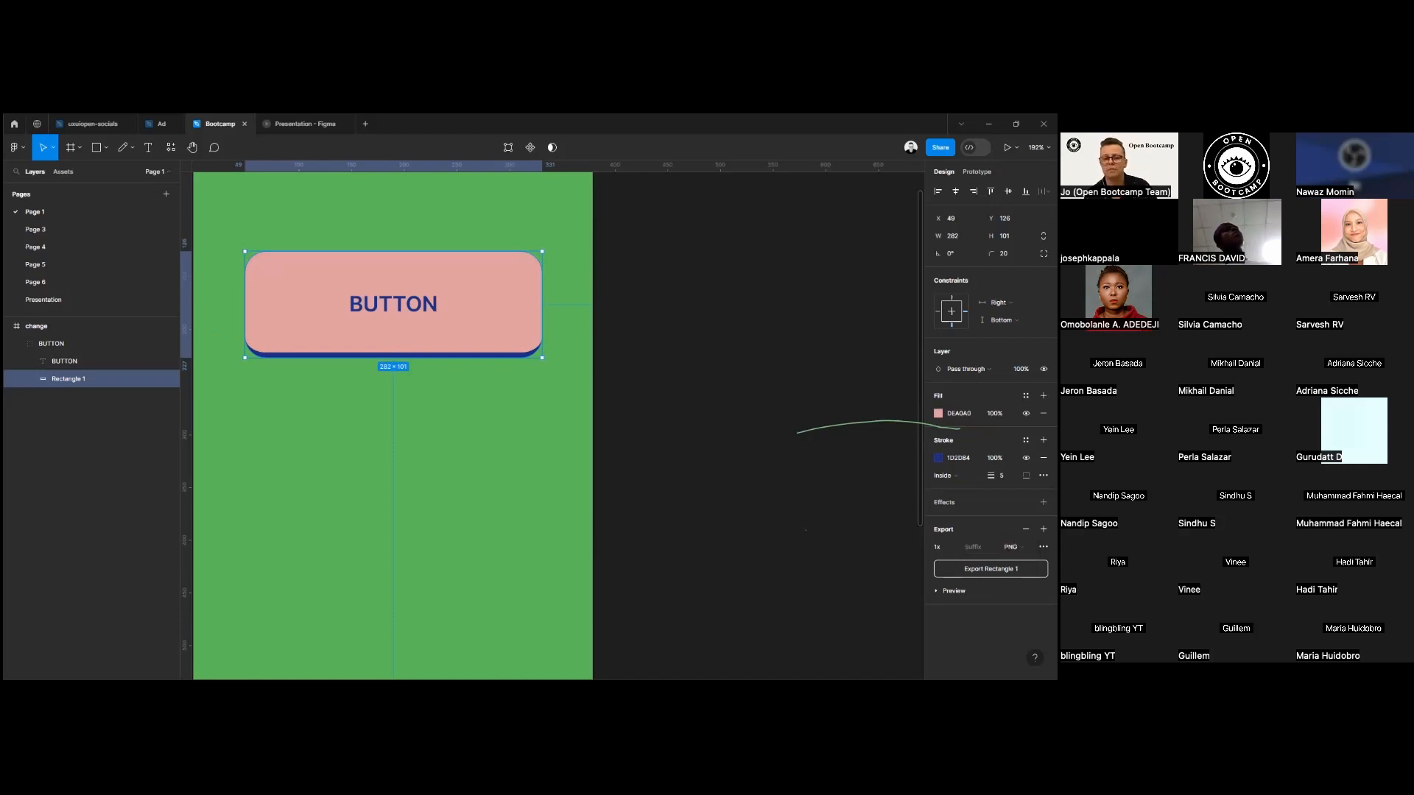
{"action": "left_click", "coordinate": [953, 591]}
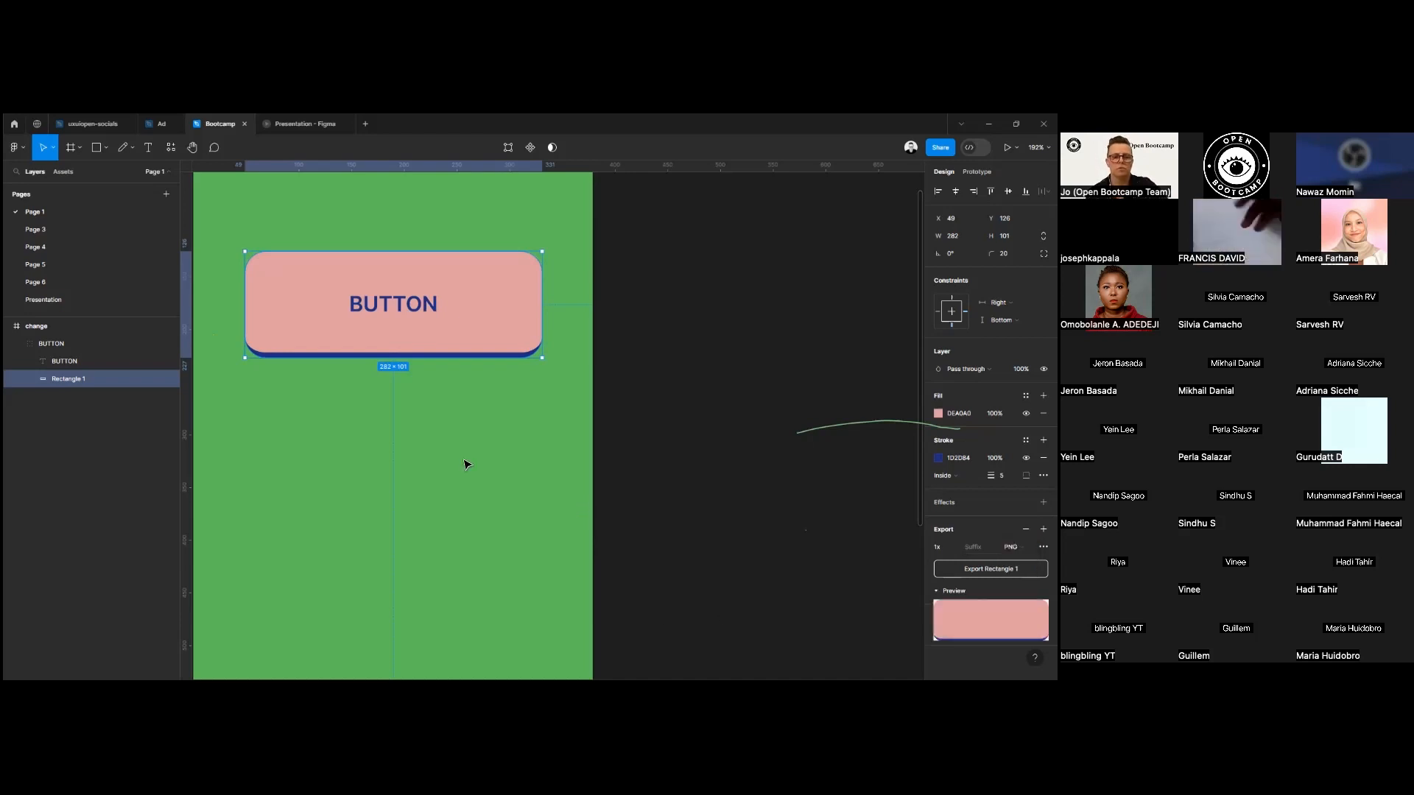
Reposition the green frame slightly on the canvas and delete the BUTTON group from it.
{"action": "scroll", "coordinate": [464, 464], "scroll_direction": "down", "scroll_amount": 5}
{"action": "scroll", "coordinate": [663, 398], "scroll_direction": "up", "scroll_amount": 3}
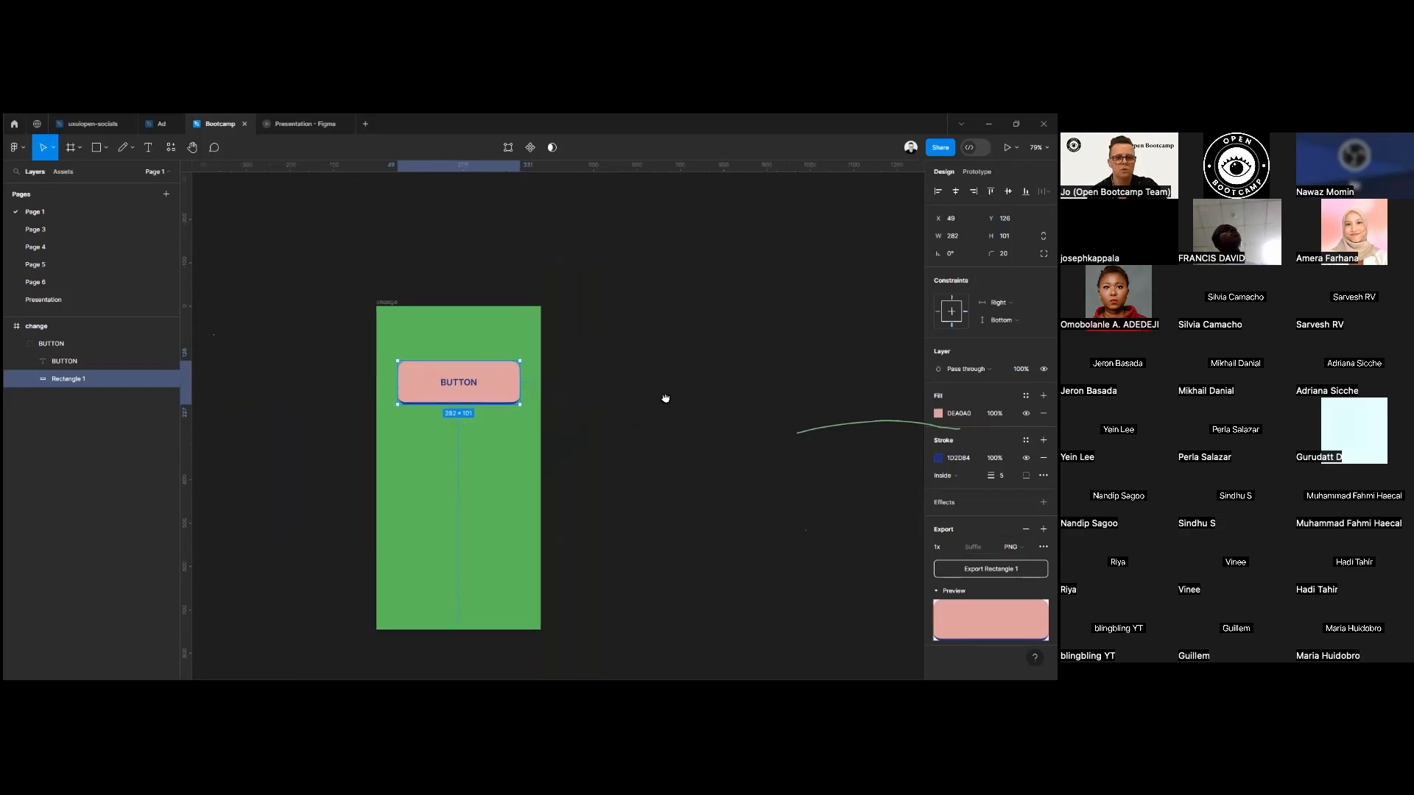
{"action": "scroll", "coordinate": [689, 357], "scroll_direction": "down", "scroll_amount": 3}
{"action": "scroll", "coordinate": [671, 358], "scroll_direction": "up", "scroll_amount": 4}
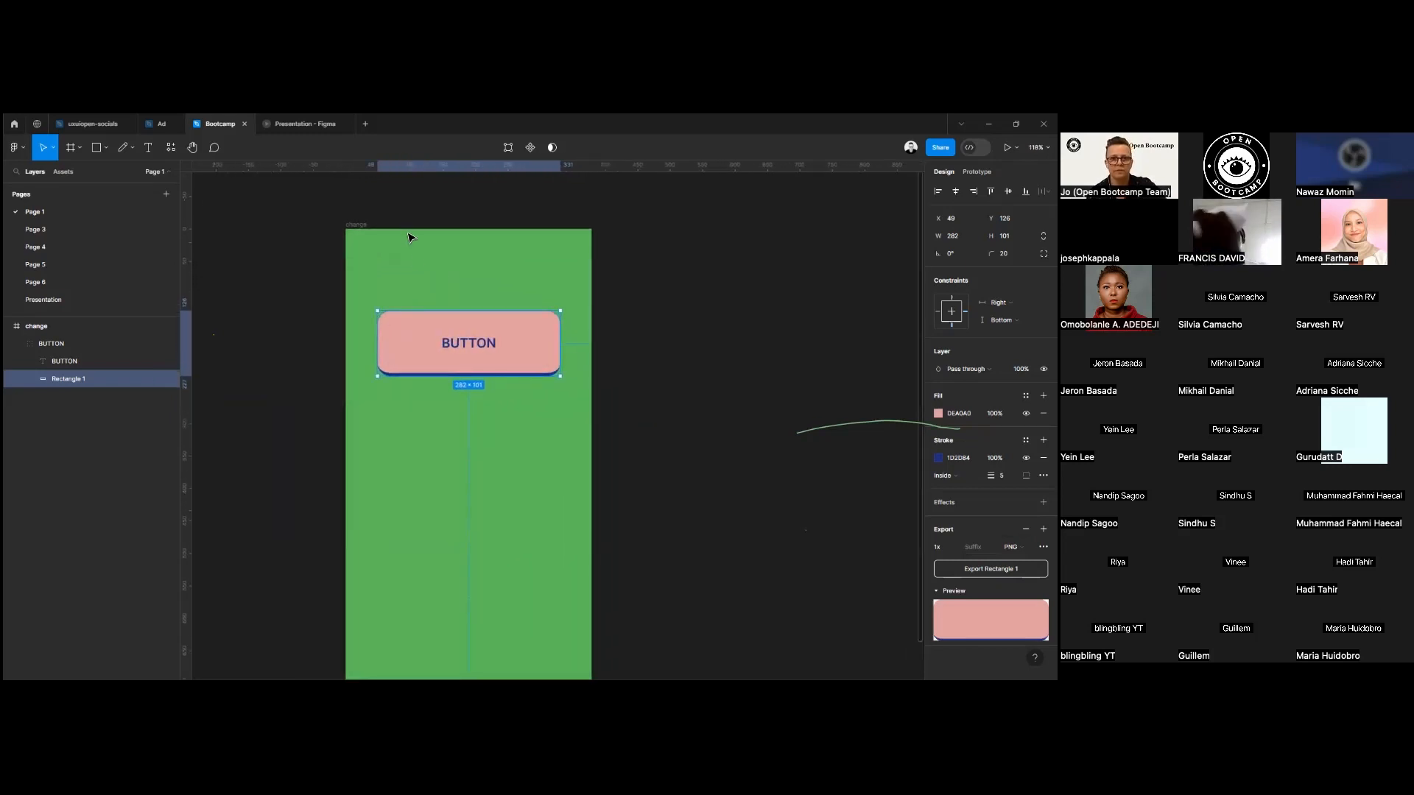
{"action": "left_click_drag", "start_coordinate": [356, 225], "coordinate": [405, 196]}
{"action": "scroll", "coordinate": [475, 236], "scroll_direction": "down", "scroll_amount": 2}
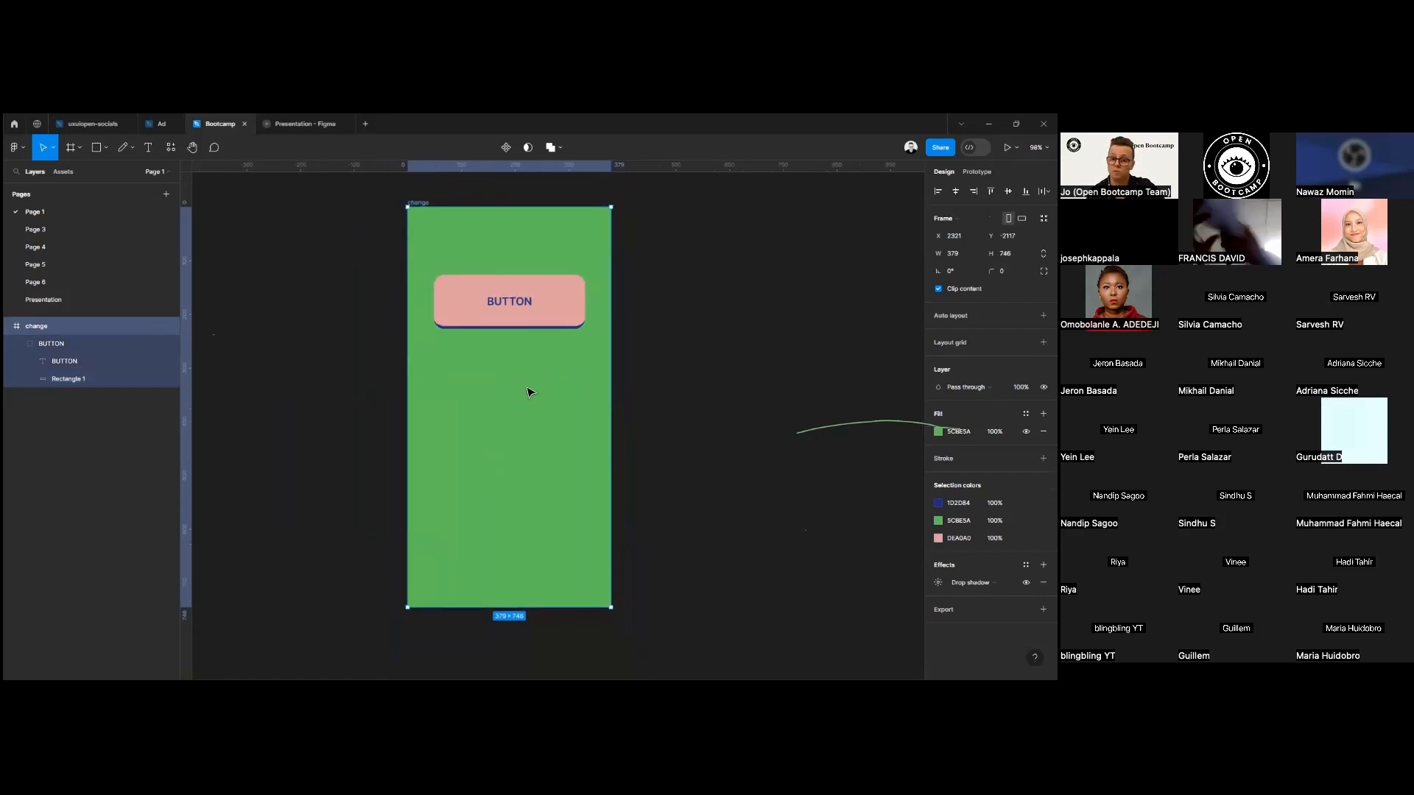
{"action": "left_click", "coordinate": [556, 323]}
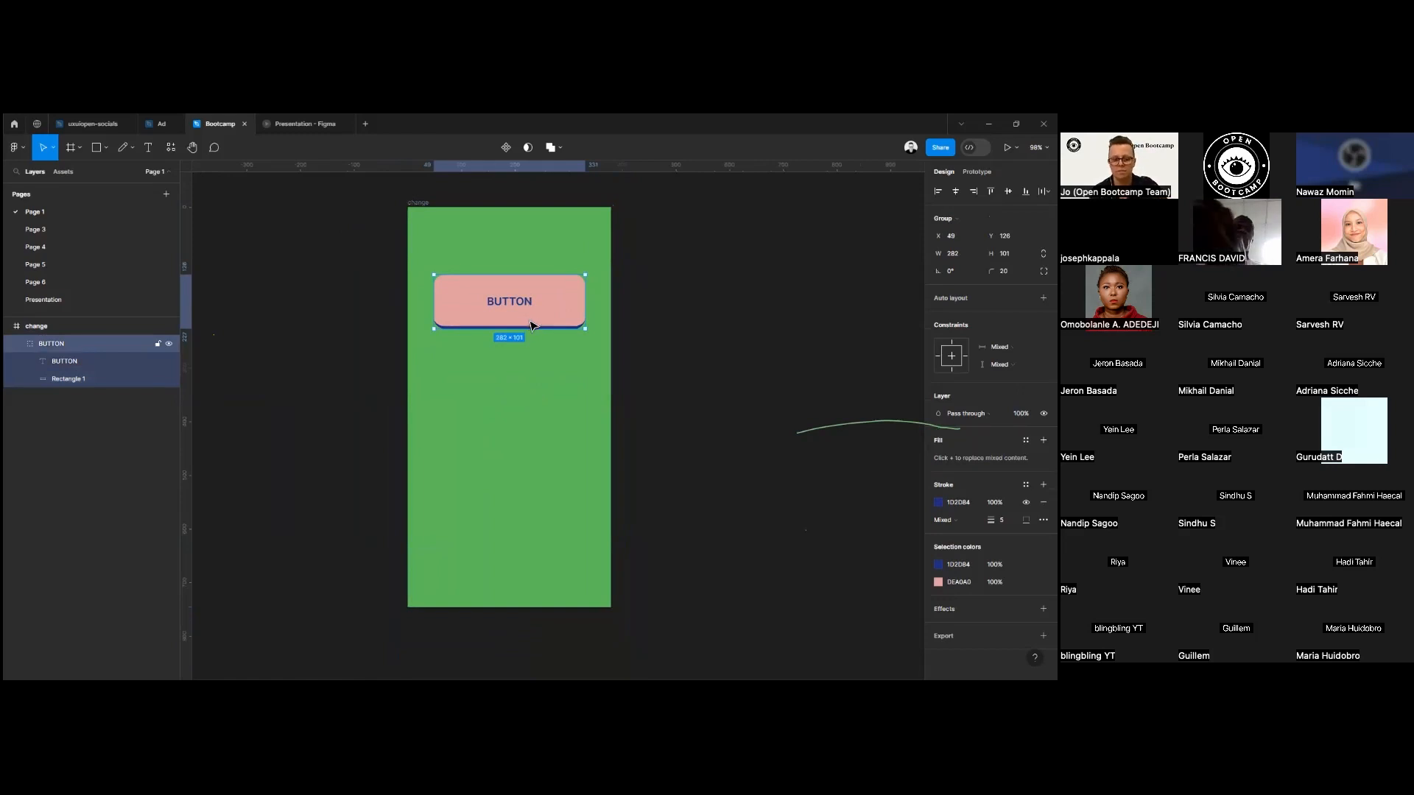
{"action": "key", "text": "Delete"}
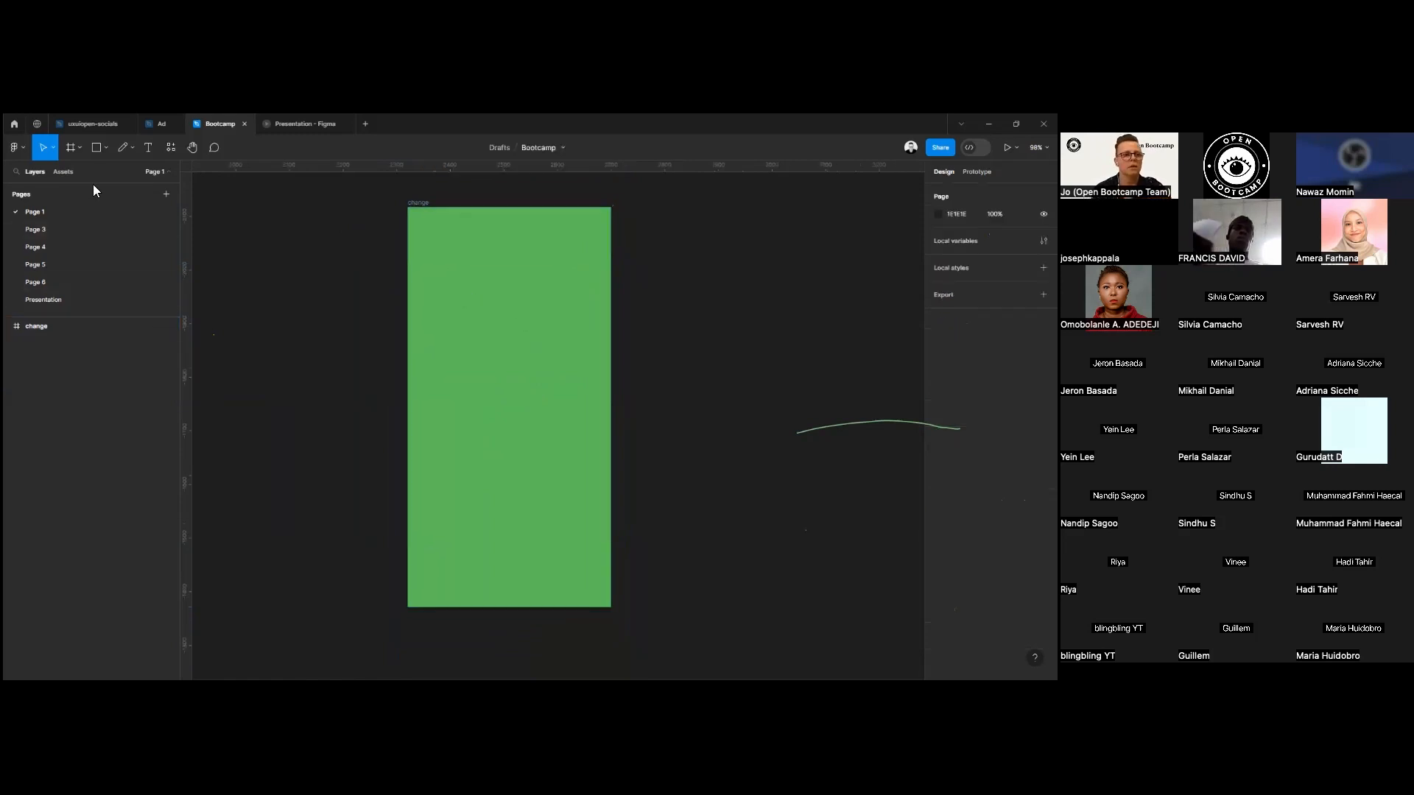
Draw a card rectangle about 322 × 134 near the upper edge of the green frame and centre it horizontally.
{"action": "key", "text": "r"}
{"action": "left_click_drag", "start_coordinate": [421, 236], "coordinate": [593, 307]}
{"action": "left_click", "coordinate": [955, 191]}
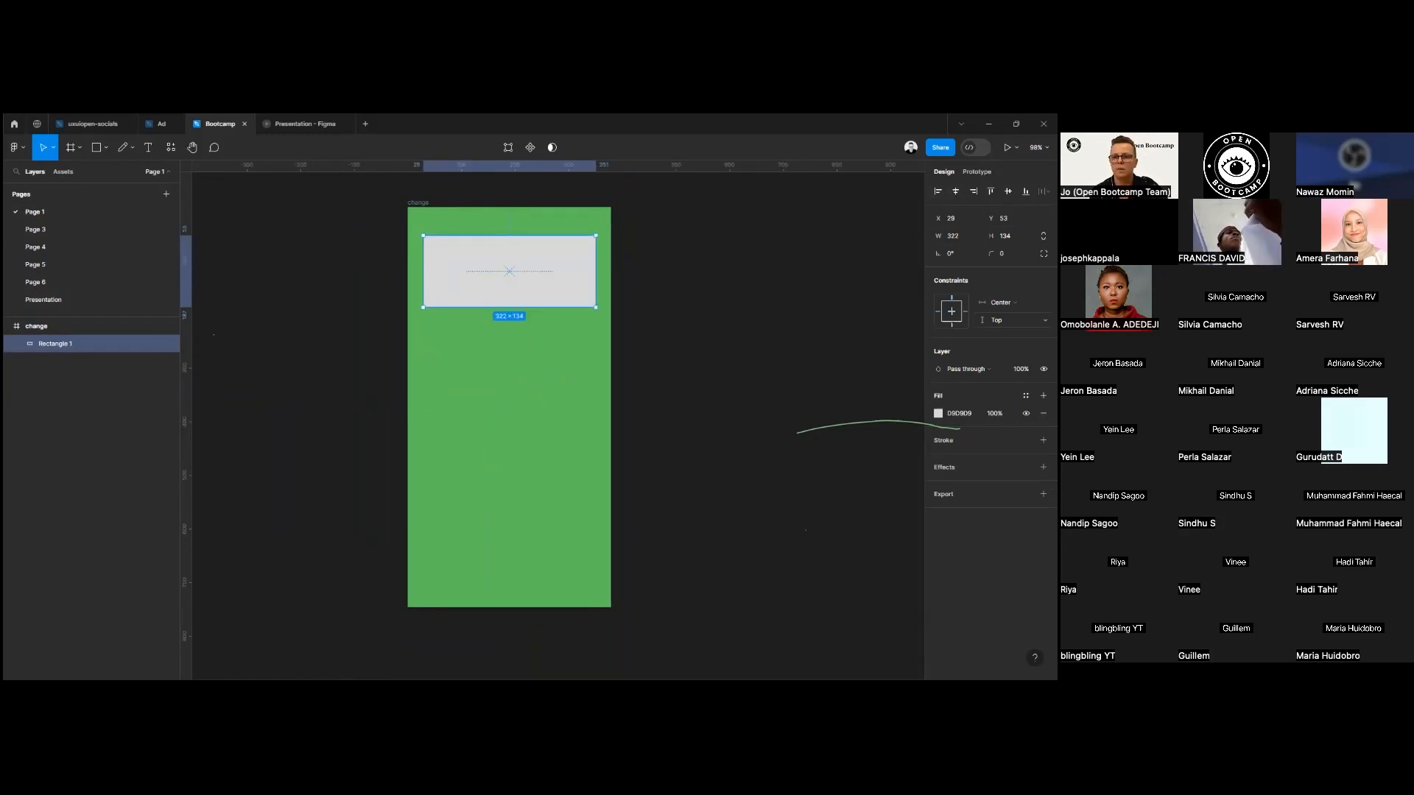
Round the card rectangle's corners with a radius of 15.
{"action": "left_click", "coordinate": [1003, 254]}
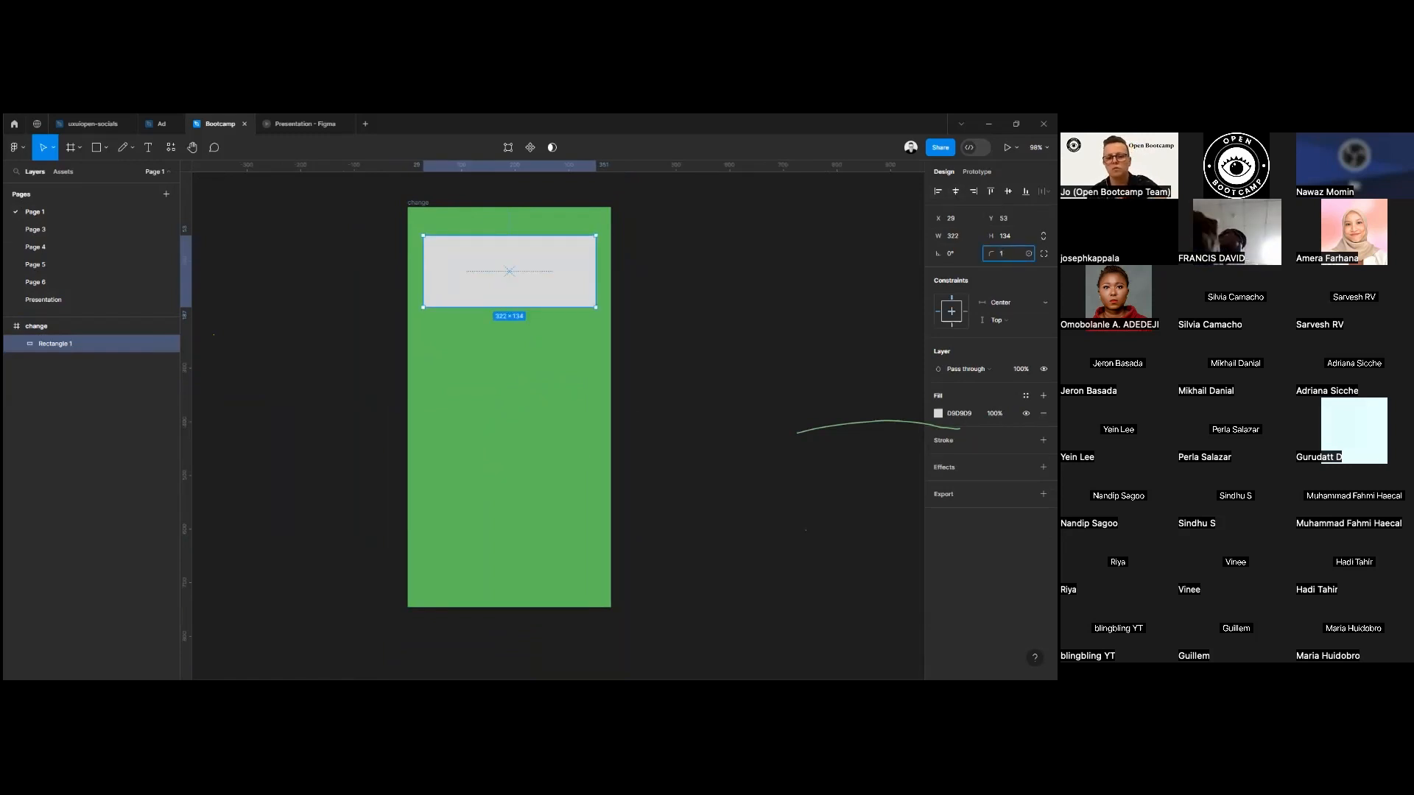
{"action": "type", "text": "10"}
{"action": "key", "text": "Return"}
{"action": "left_click", "coordinate": [1006, 254]}
{"action": "key", "text": "Return"}
{"action": "left_click", "coordinate": [700, 412]}
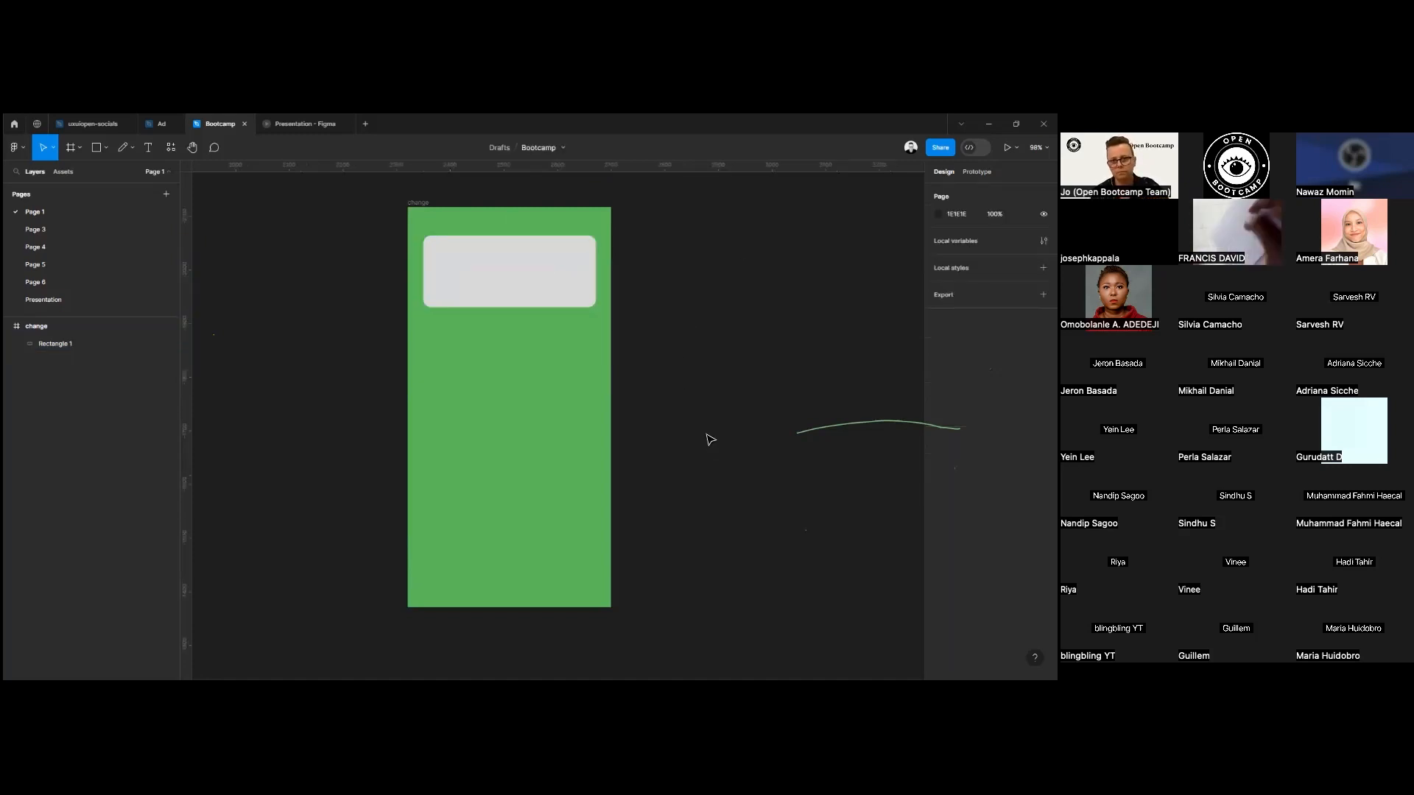
{"action": "left_click", "coordinate": [97, 148]}
{"action": "mouse_move", "coordinate": [432, 250]}
{"action": "left_mouse_down"}
{"action": "mouse_move", "coordinate": [459, 291]}
{"action": "mouse_move", "coordinate": [574, 281]}
{"action": "mouse_move", "coordinate": [475, 282]}
{"action": "left_mouse_up"}
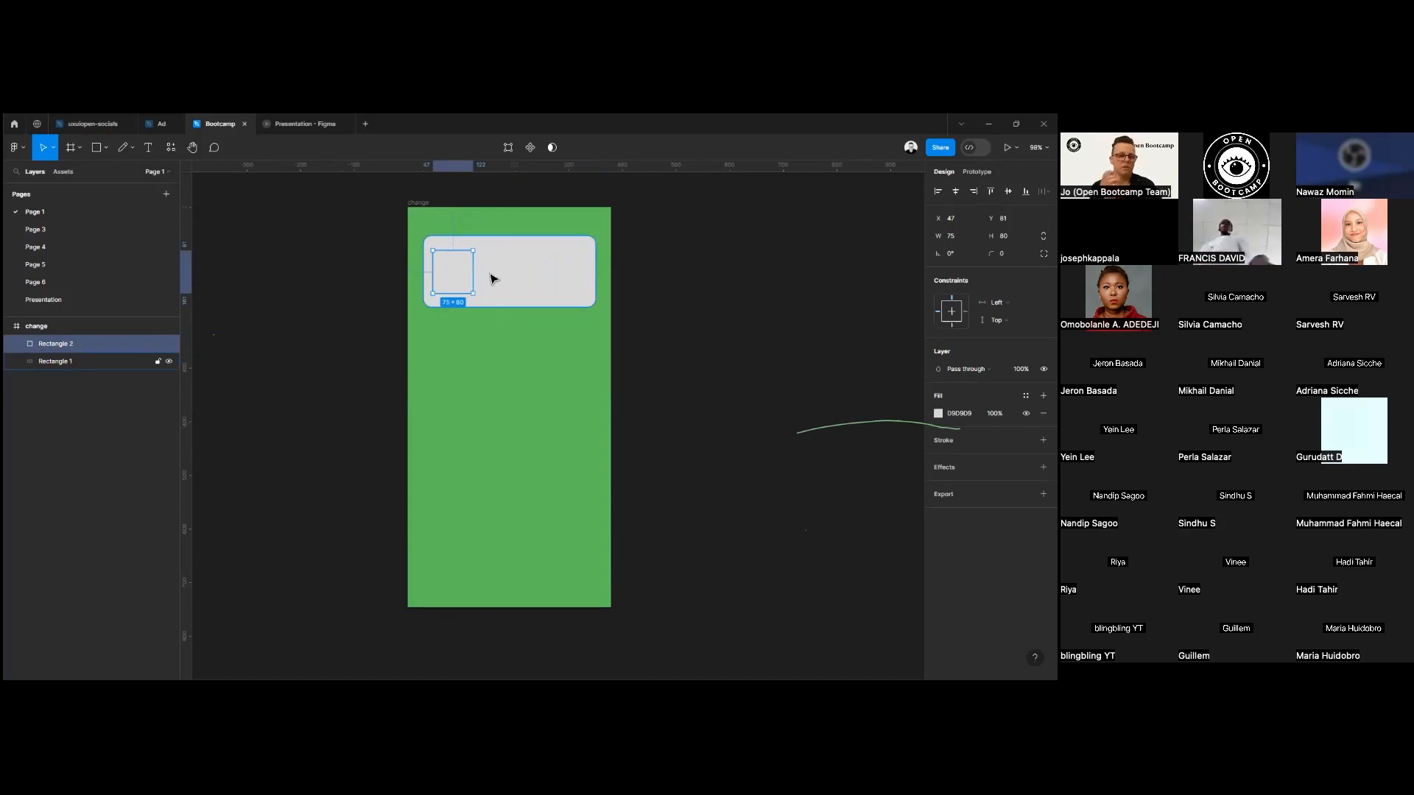
{"action": "key", "text": "Delete"}
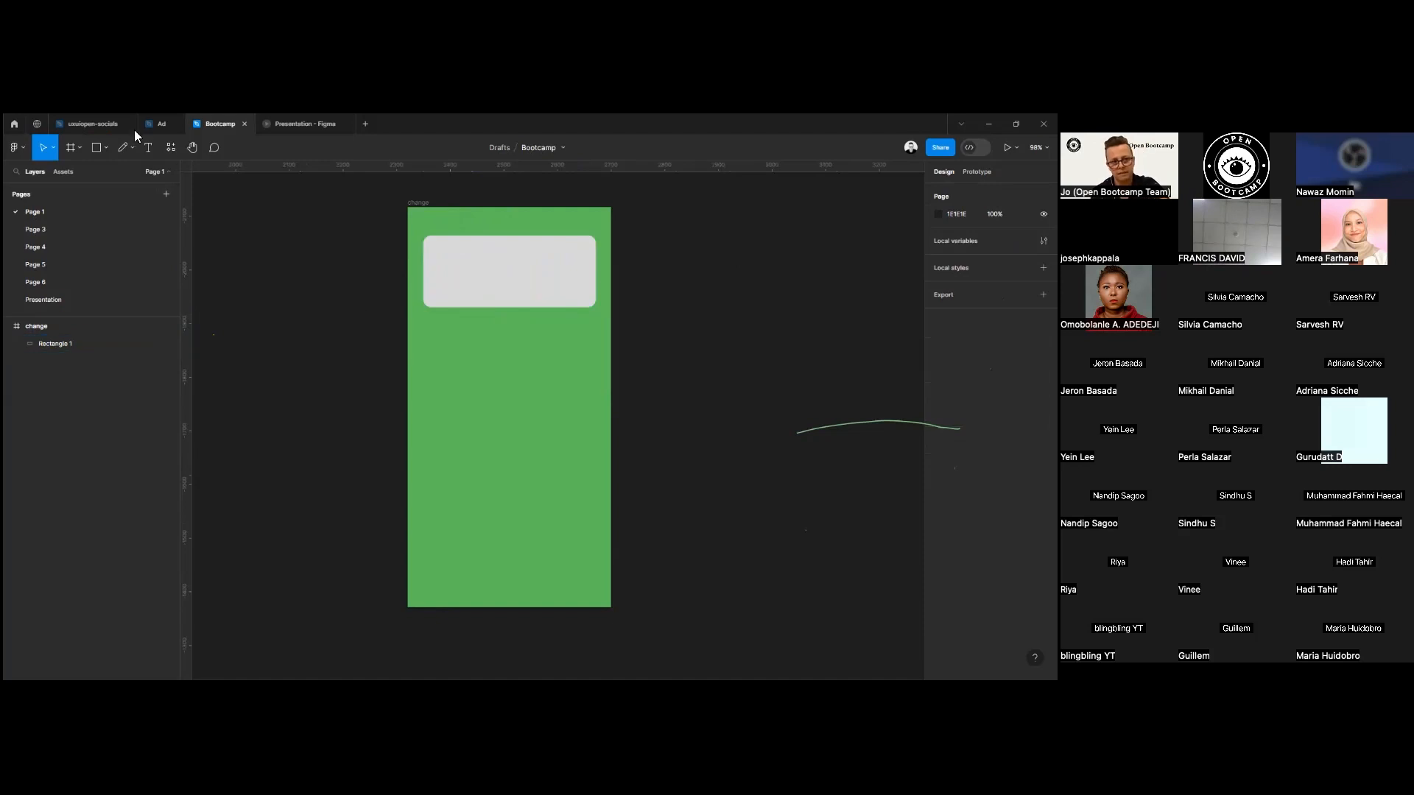
{"action": "left_click", "coordinate": [96, 147]}
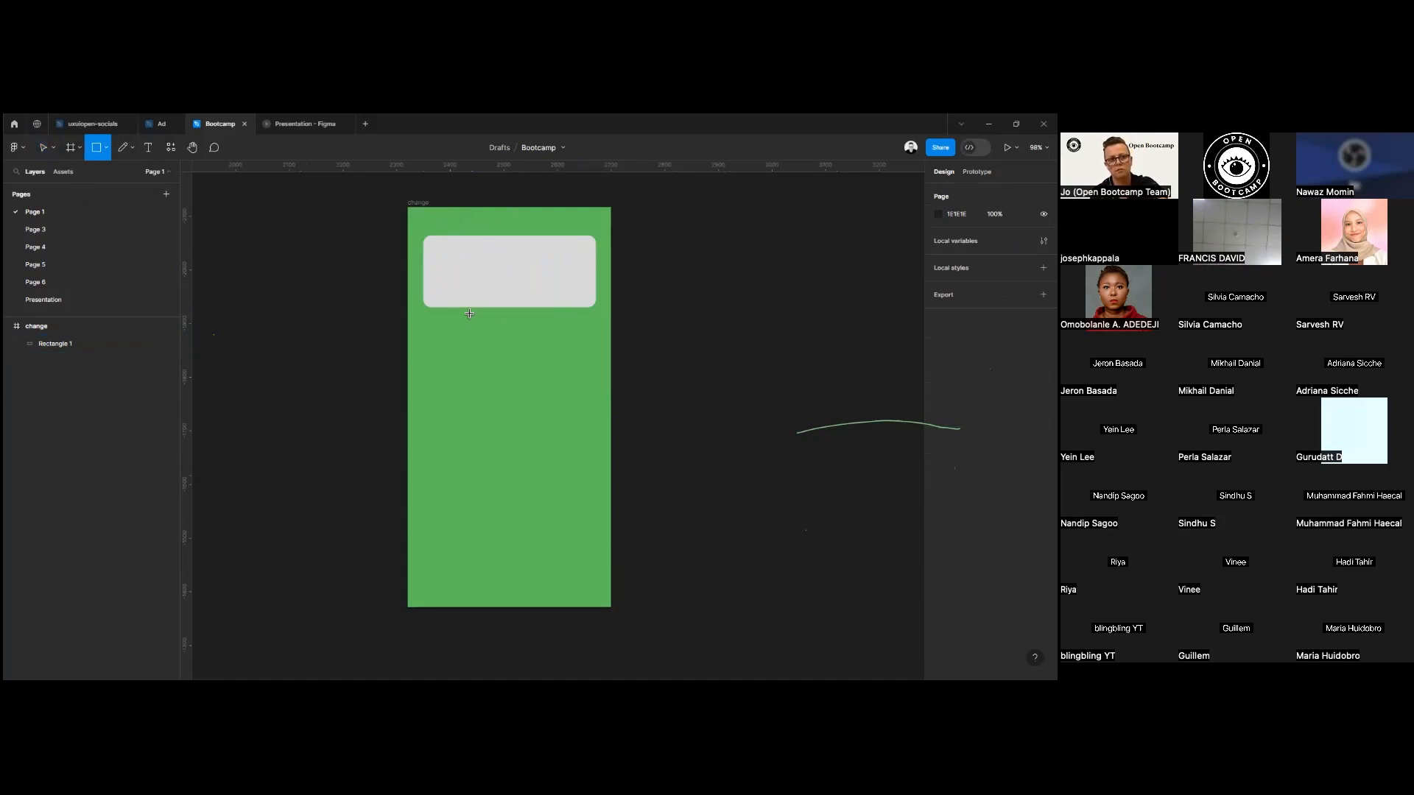
{"action": "left_click_drag", "start_coordinate": [445, 255], "coordinate": [518, 282]}
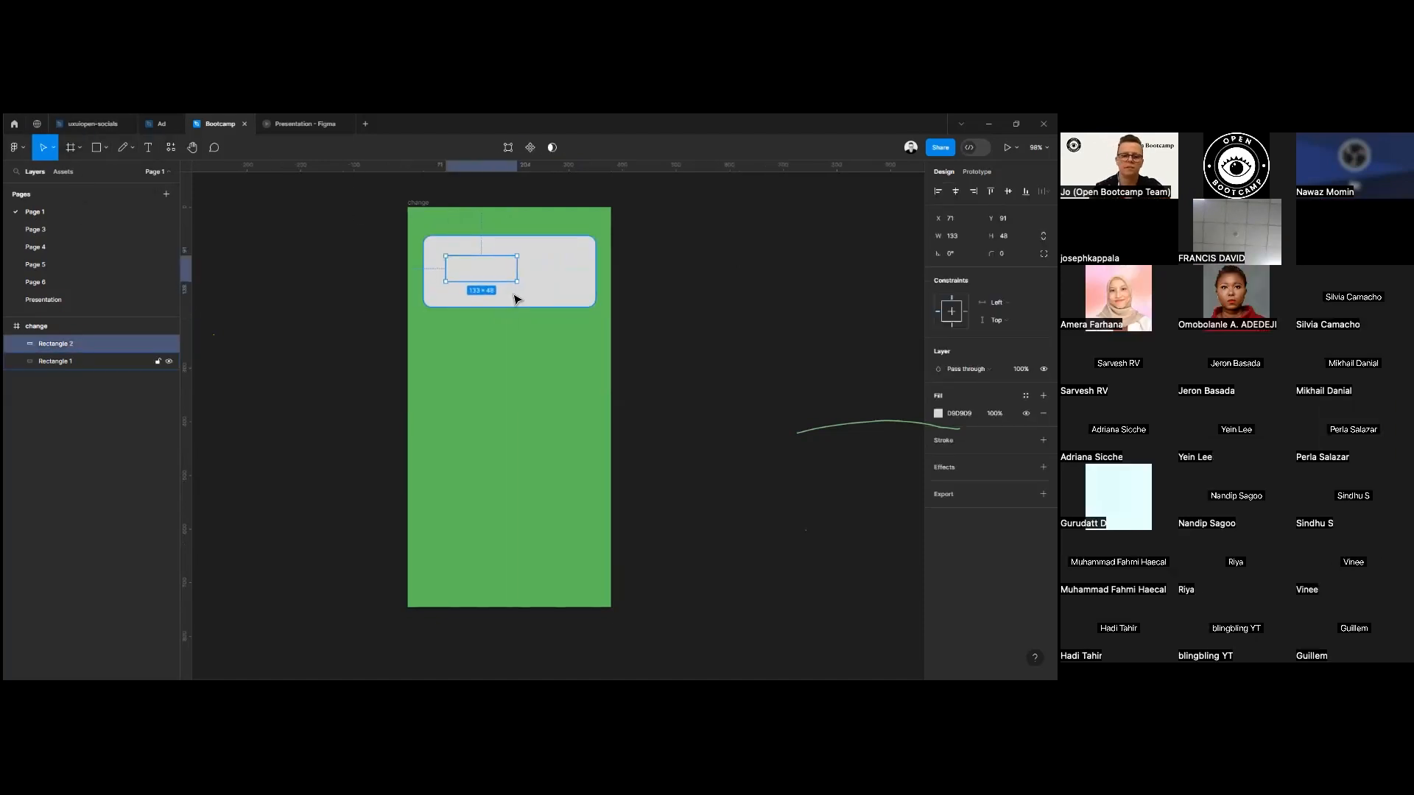
{"action": "key", "text": "Delete"}
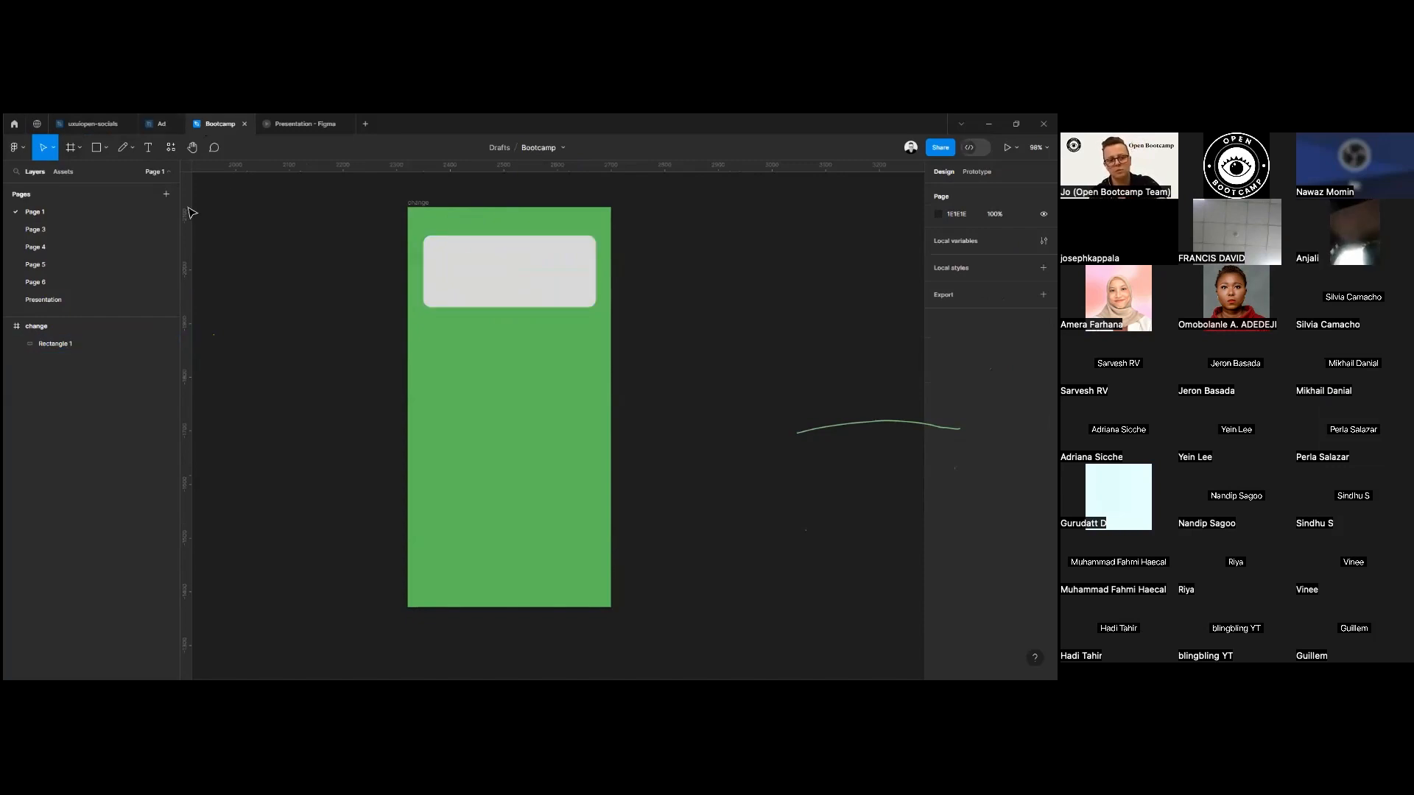
Draw a 77 × 77 square with locked proportions and move it below the card onto the empty green area.
{"action": "left_click", "coordinate": [97, 148]}
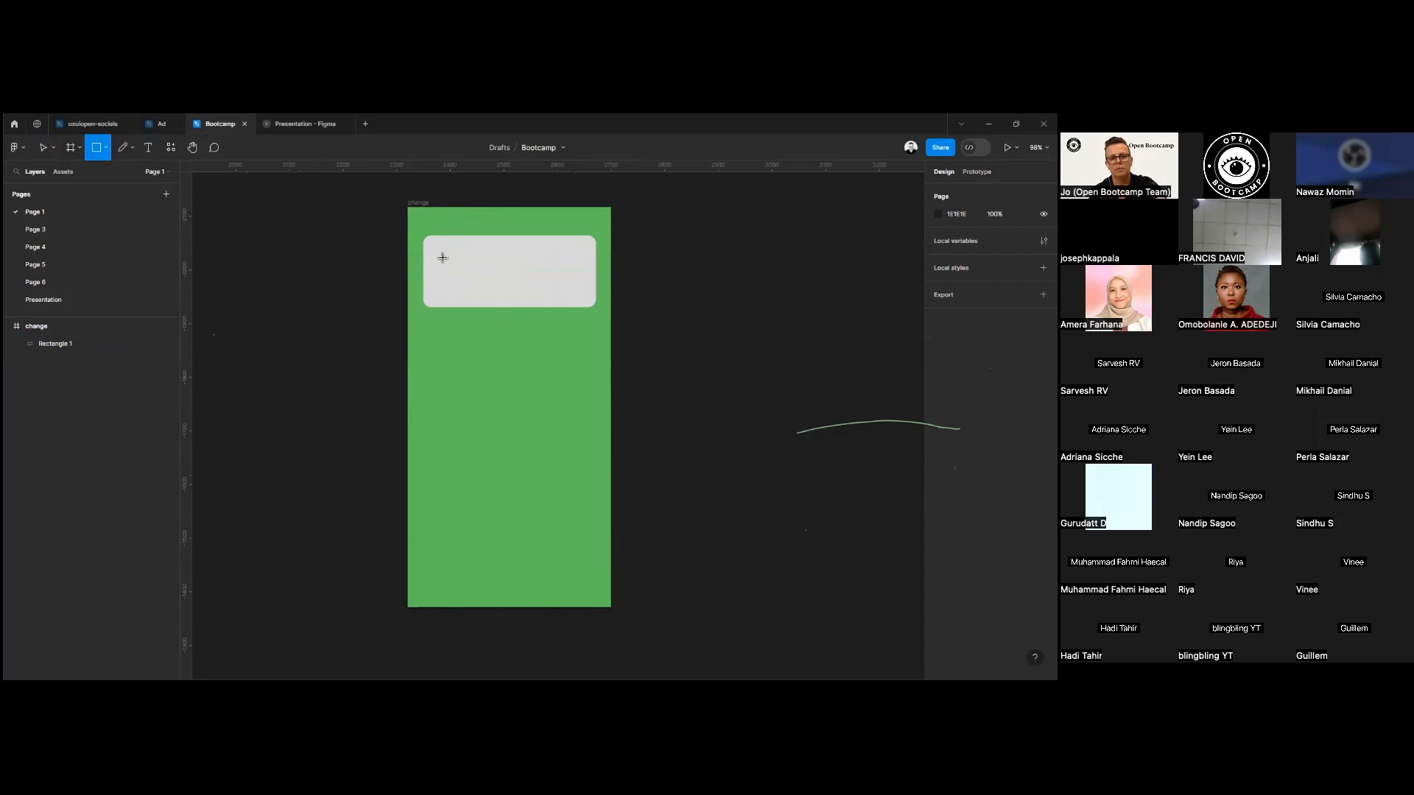
{"action": "mouse_move", "coordinate": [440, 253]}
{"action": "left_mouse_down"}
{"action": "mouse_move", "coordinate": [618, 430]}
{"action": "mouse_move", "coordinate": [465, 315]}
{"action": "mouse_move", "coordinate": [577, 439]}
{"action": "mouse_move", "coordinate": [466, 316]}
{"action": "mouse_move", "coordinate": [504, 334]}
{"action": "mouse_move", "coordinate": [470, 283]}
{"action": "mouse_move", "coordinate": [491, 336]}
{"action": "left_mouse_up"}
{"action": "left_click_drag", "start_coordinate": [939, 236], "coordinate": [939, 236]}
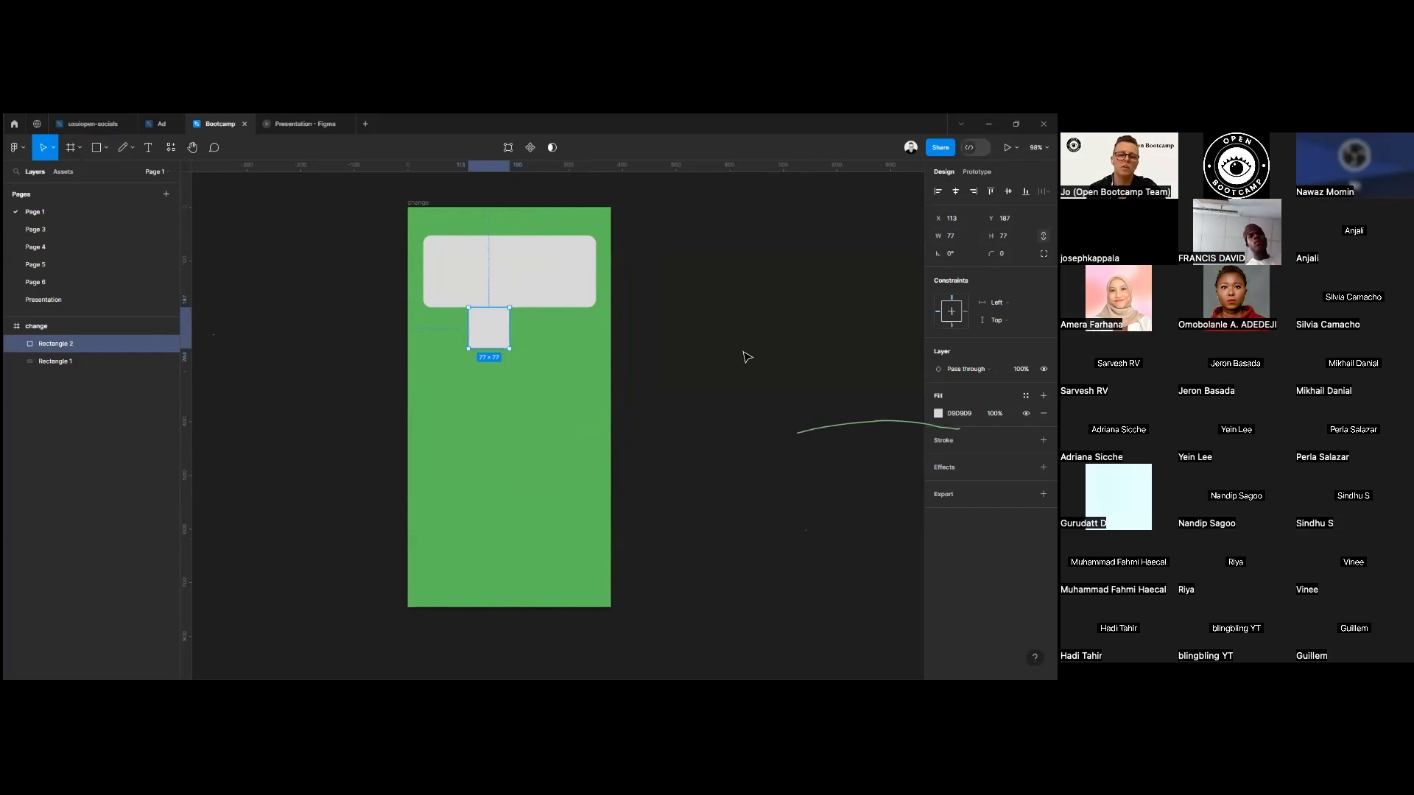
{"action": "left_click_drag", "start_coordinate": [479, 341], "coordinate": [495, 407]}
Darken the card's fill to grey C8C8C8 and place the square on its left side, enlarged to about 84 × 84.
{"action": "key", "text": "Tab"}
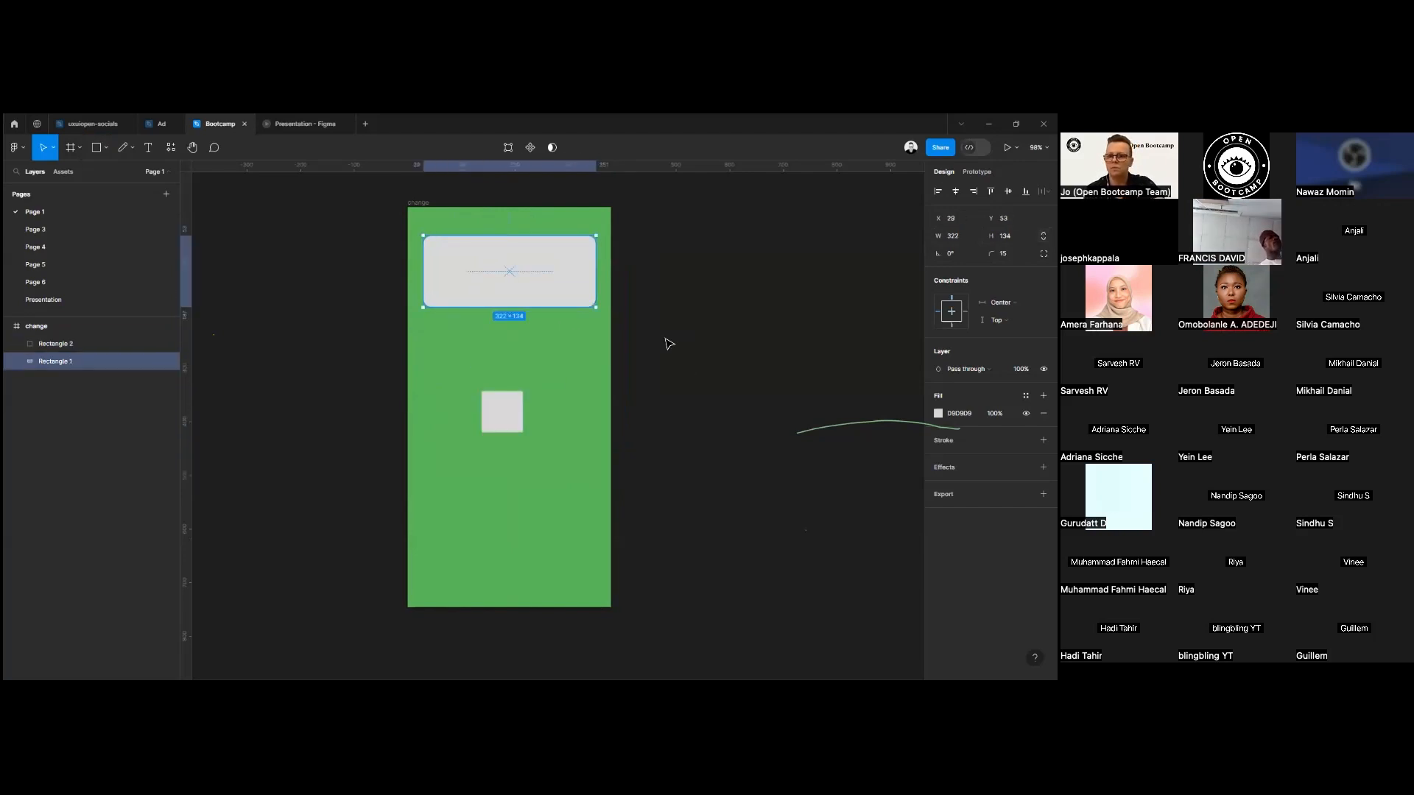
{"action": "left_click", "coordinate": [939, 414]}
{"action": "left_click_drag", "start_coordinate": [794, 420], "coordinate": [793, 429]}
{"action": "left_click", "coordinate": [914, 366]}
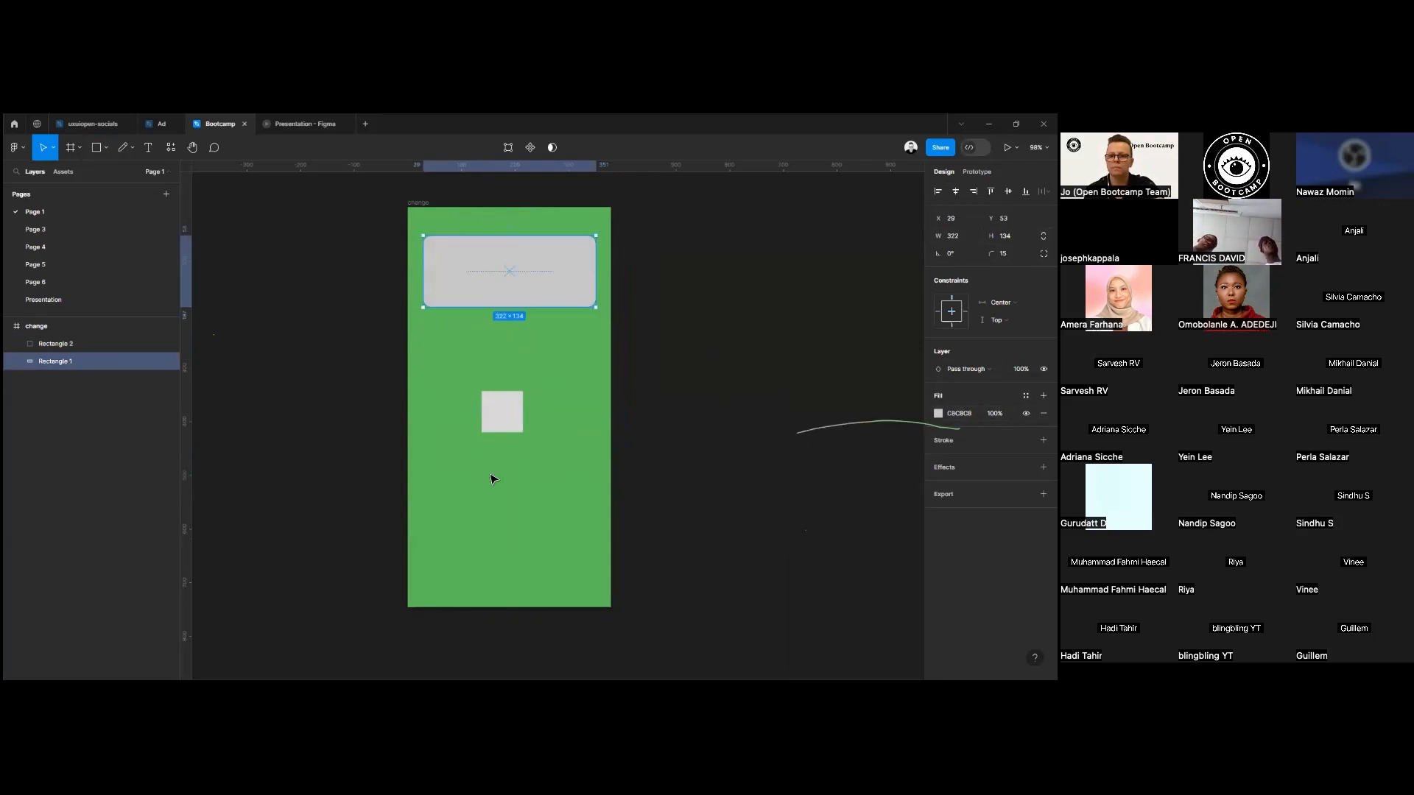
{"action": "left_click_drag", "start_coordinate": [489, 405], "coordinate": [465, 284]}
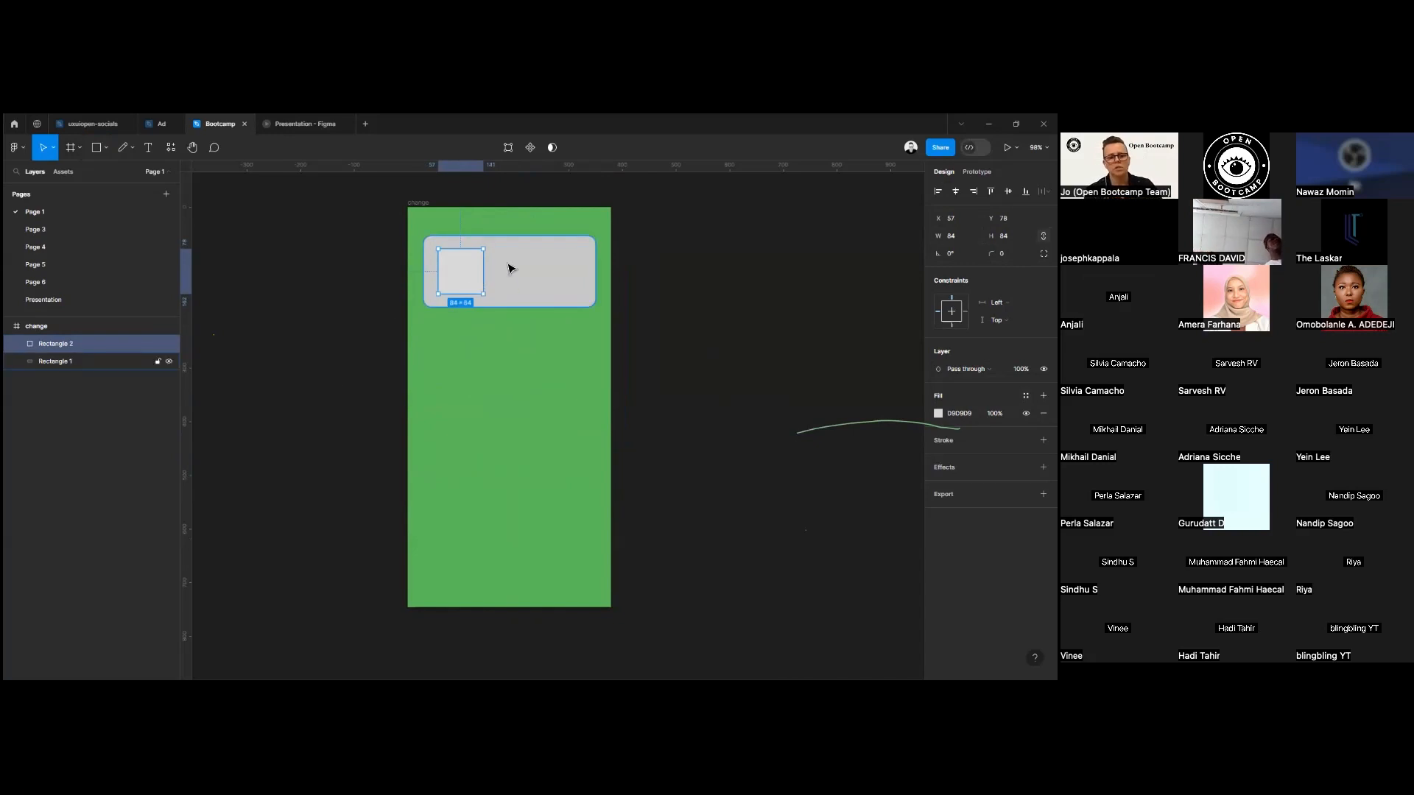
{"action": "right_click", "coordinate": [247, 262]}
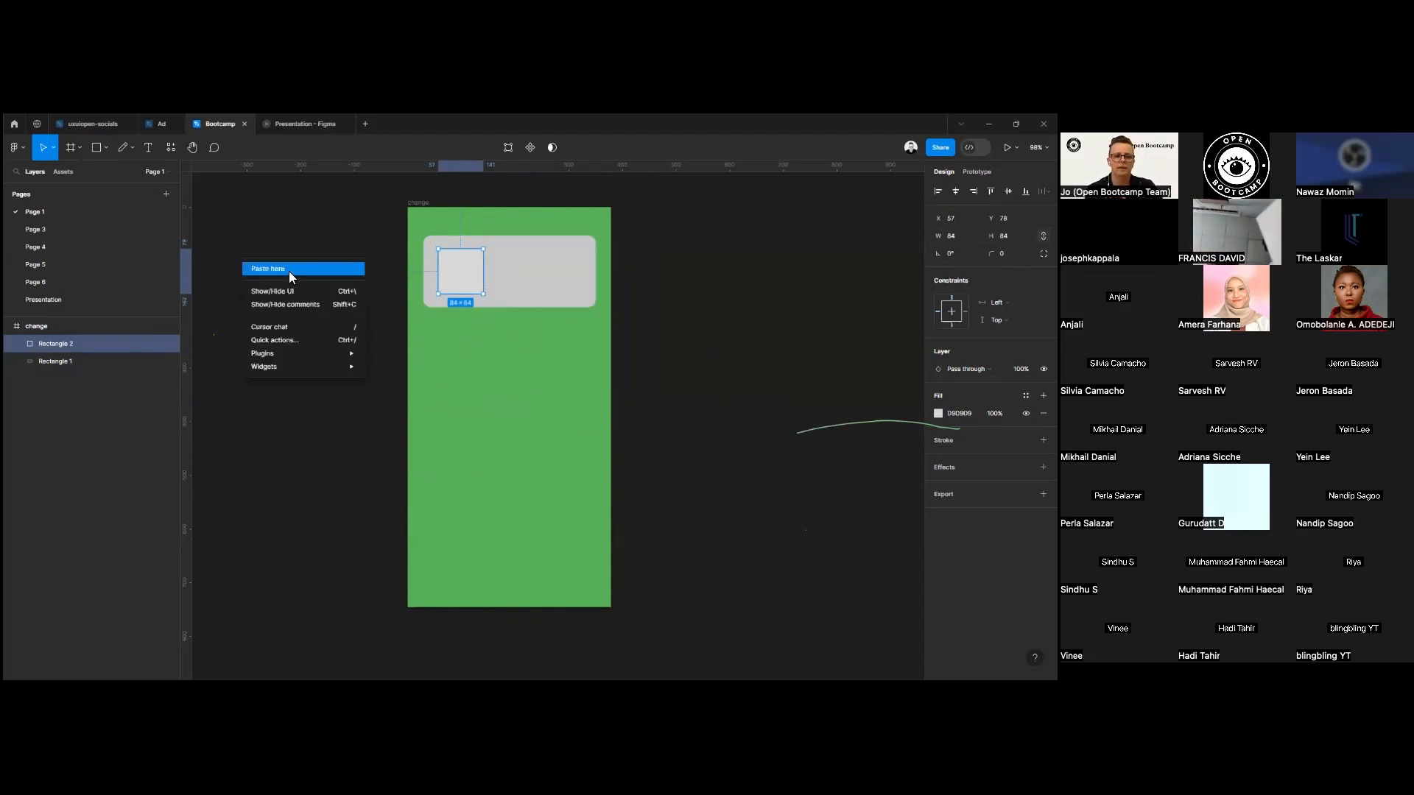
{"action": "left_click", "coordinate": [464, 269]}
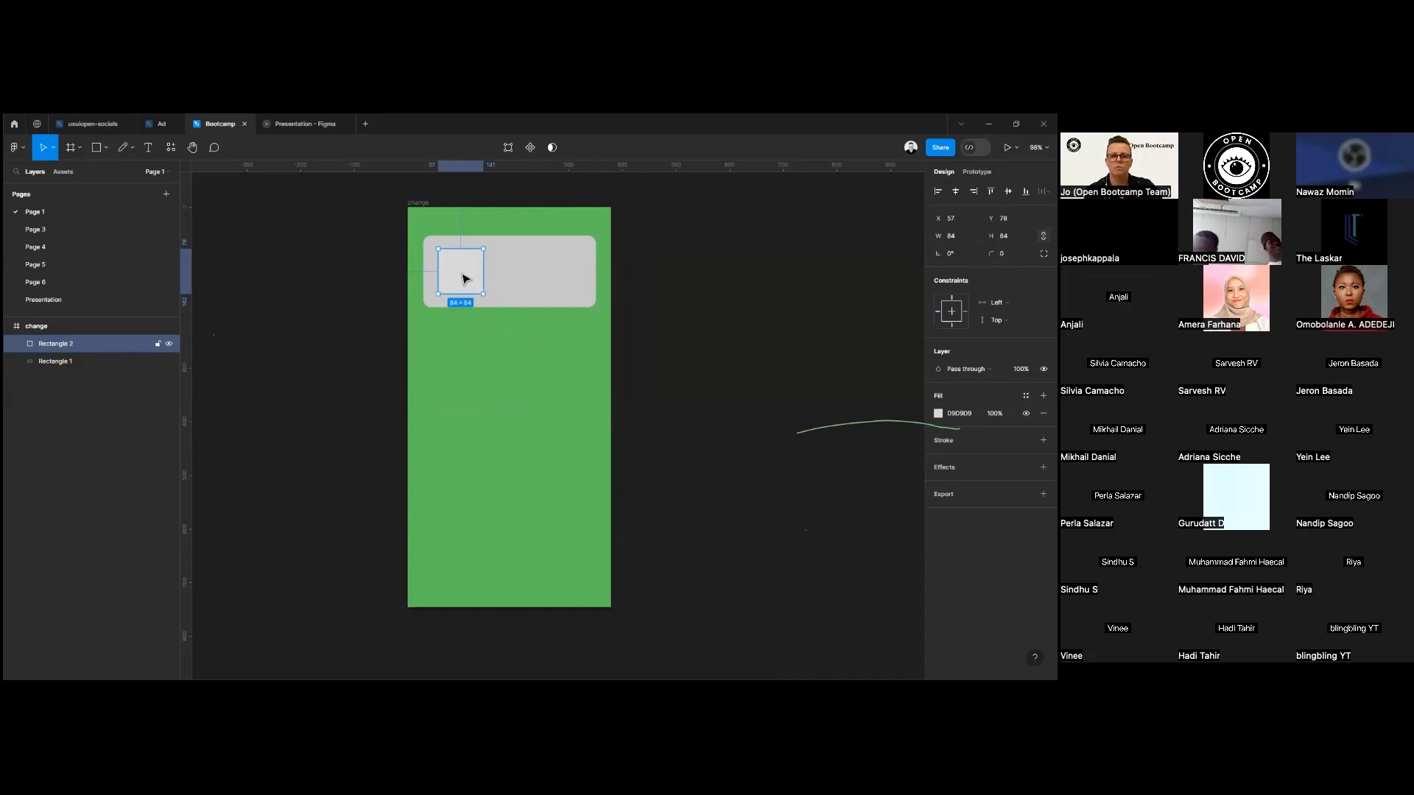
{"action": "right_click", "coordinate": [461, 273]}
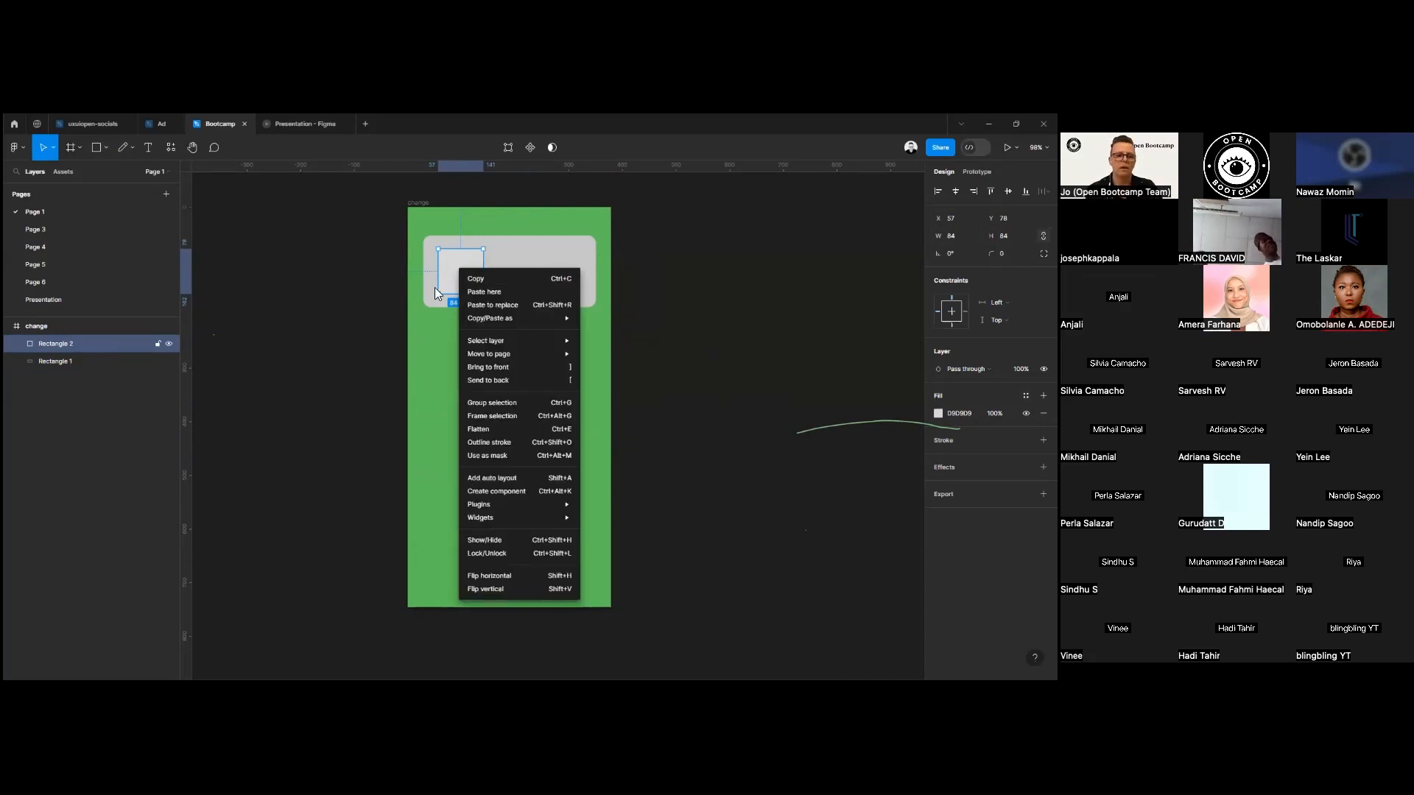
{"action": "left_click", "coordinate": [433, 287]}
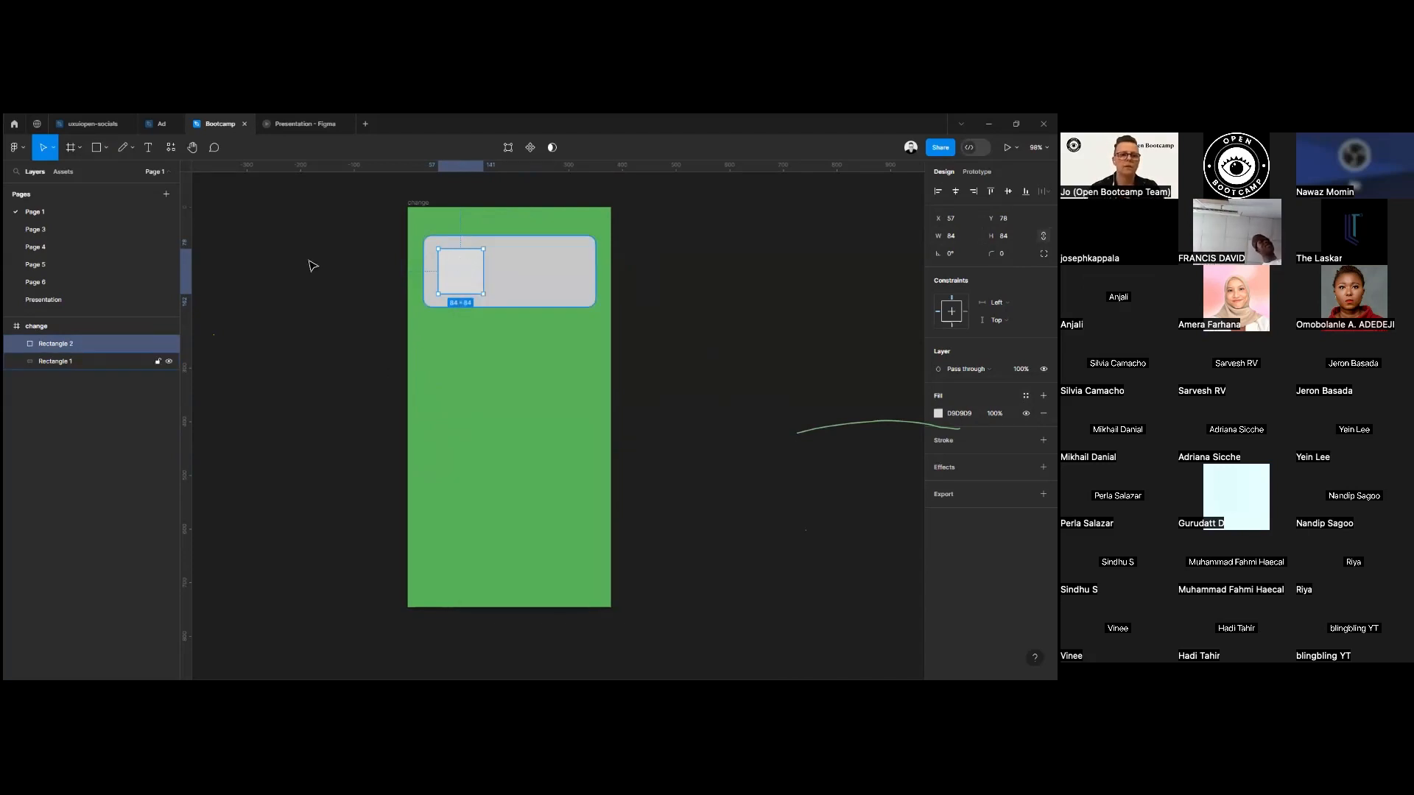
Find the Unsplash plugin and run it with the small square still selected.
{"action": "left_click", "coordinate": [171, 147]}
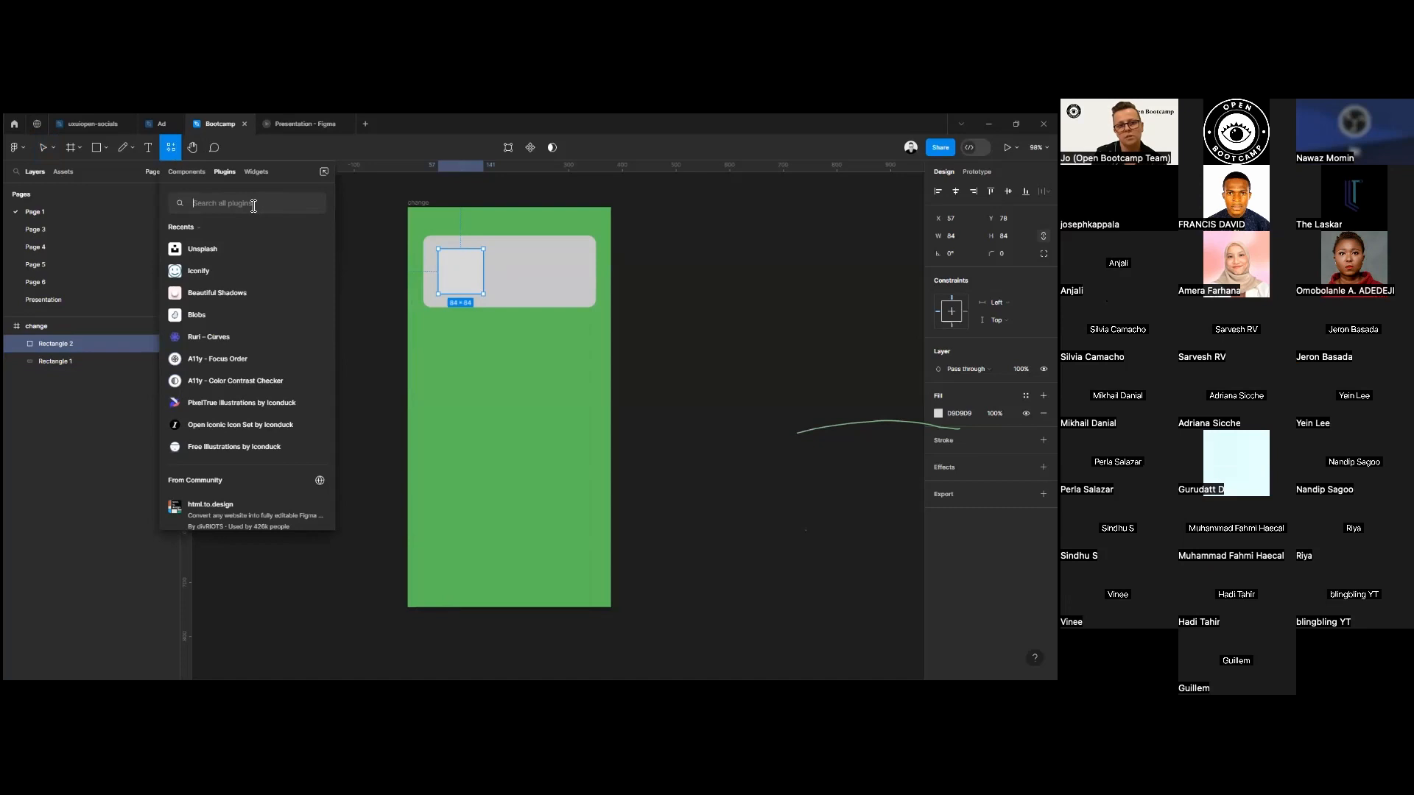
{"action": "type", "text": "UNSPLA"}
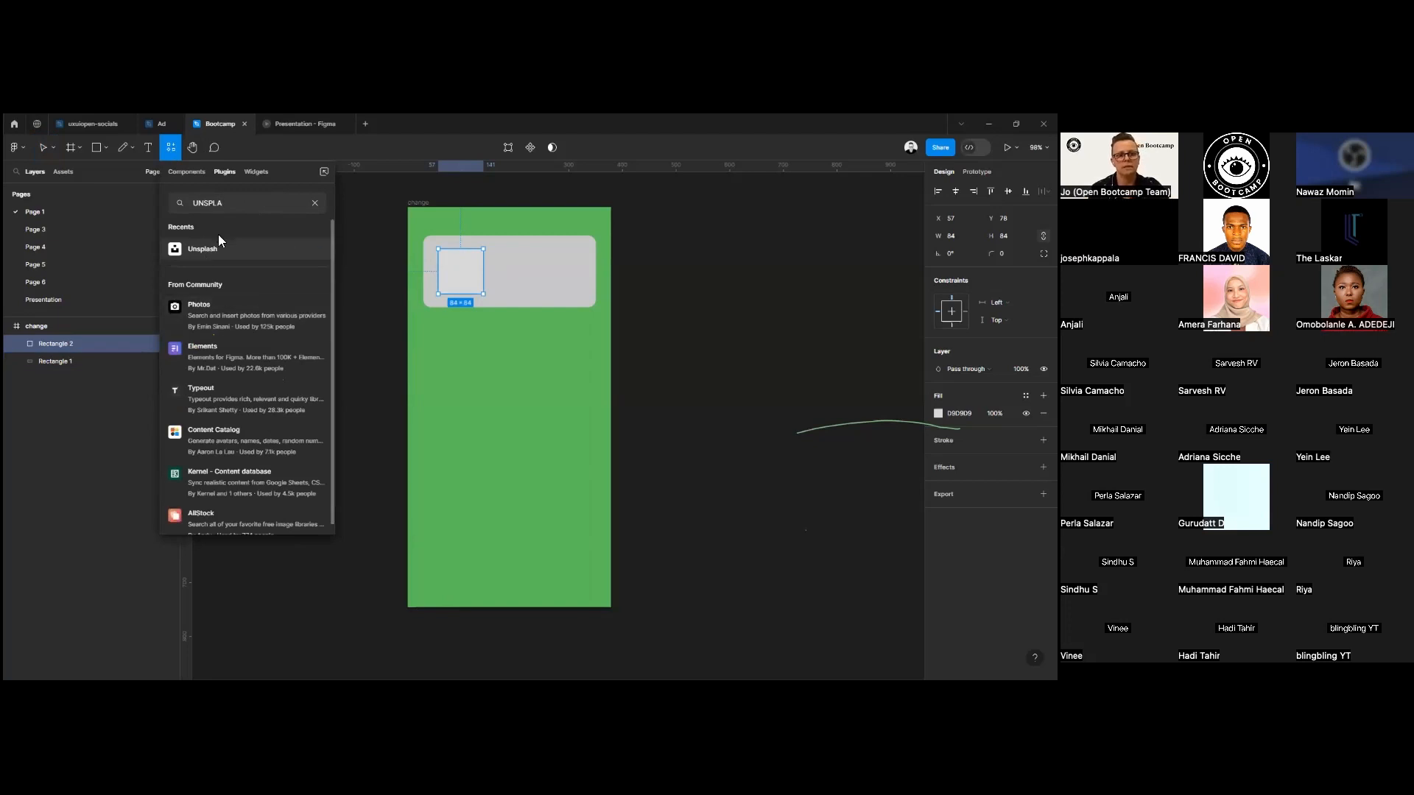
{"action": "left_click", "coordinate": [218, 246]}
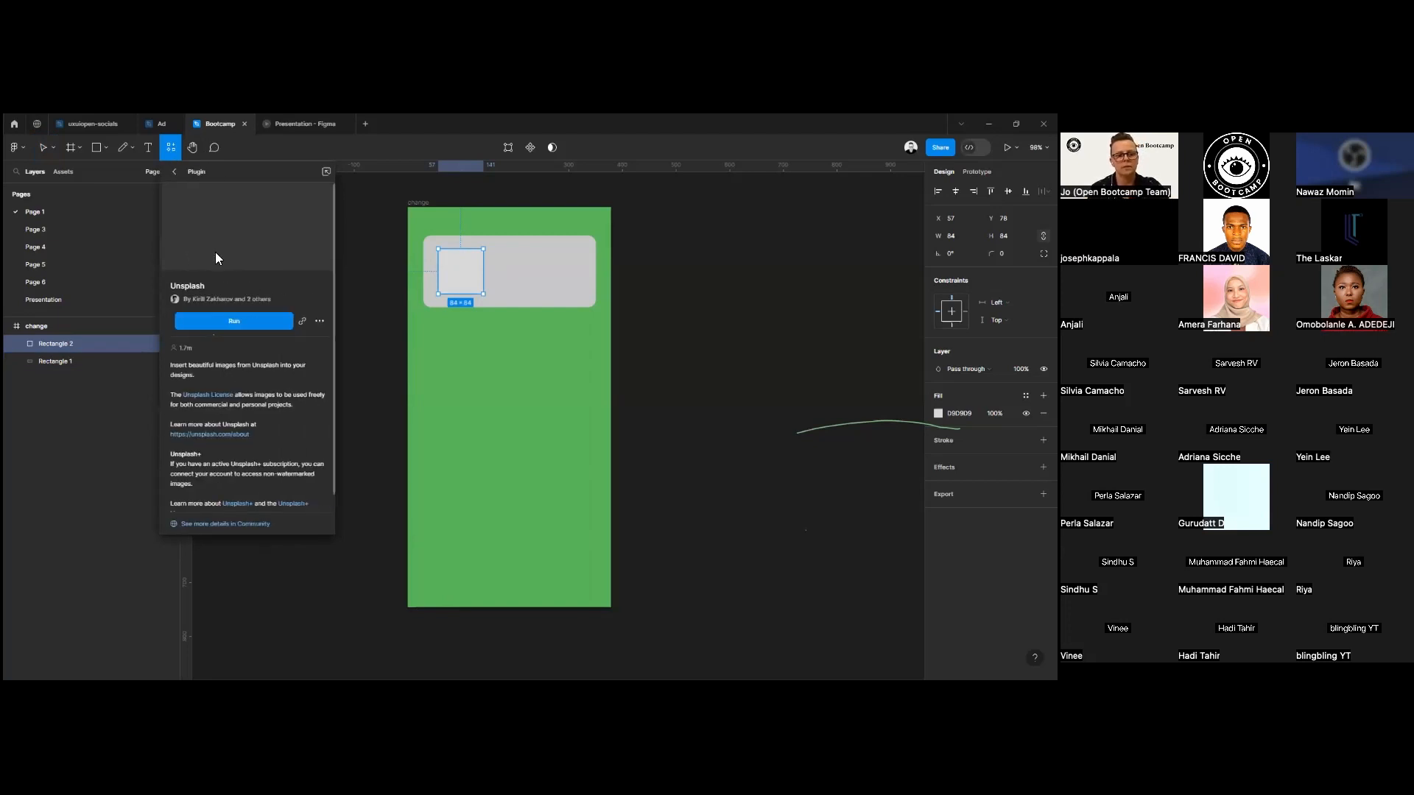
{"action": "left_click", "coordinate": [238, 322]}
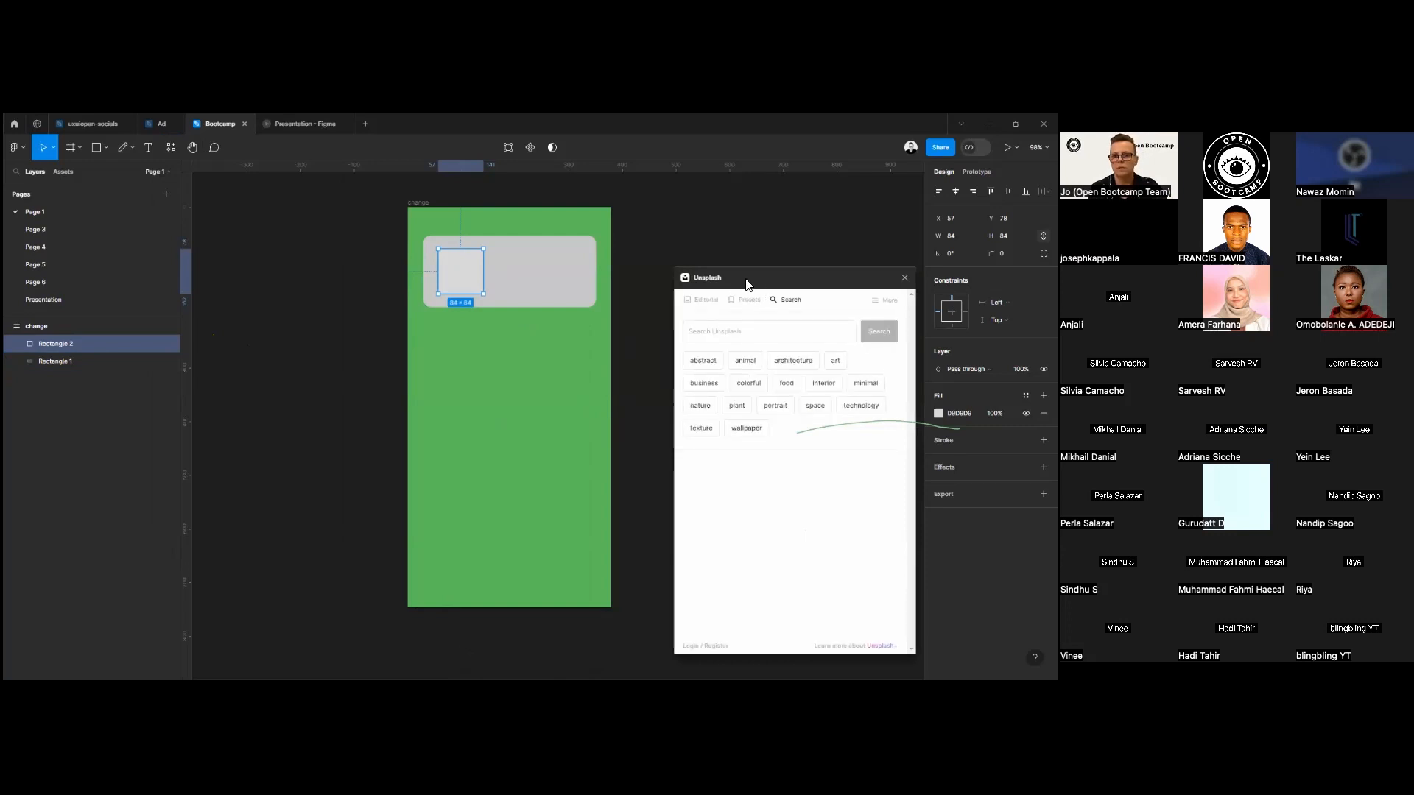
Move the Unsplash window nearer the frame, search it for "figma" and browse the photos.
{"action": "left_click_drag", "start_coordinate": [746, 285], "coordinate": [708, 254]}
{"action": "left_click", "coordinate": [708, 306]}
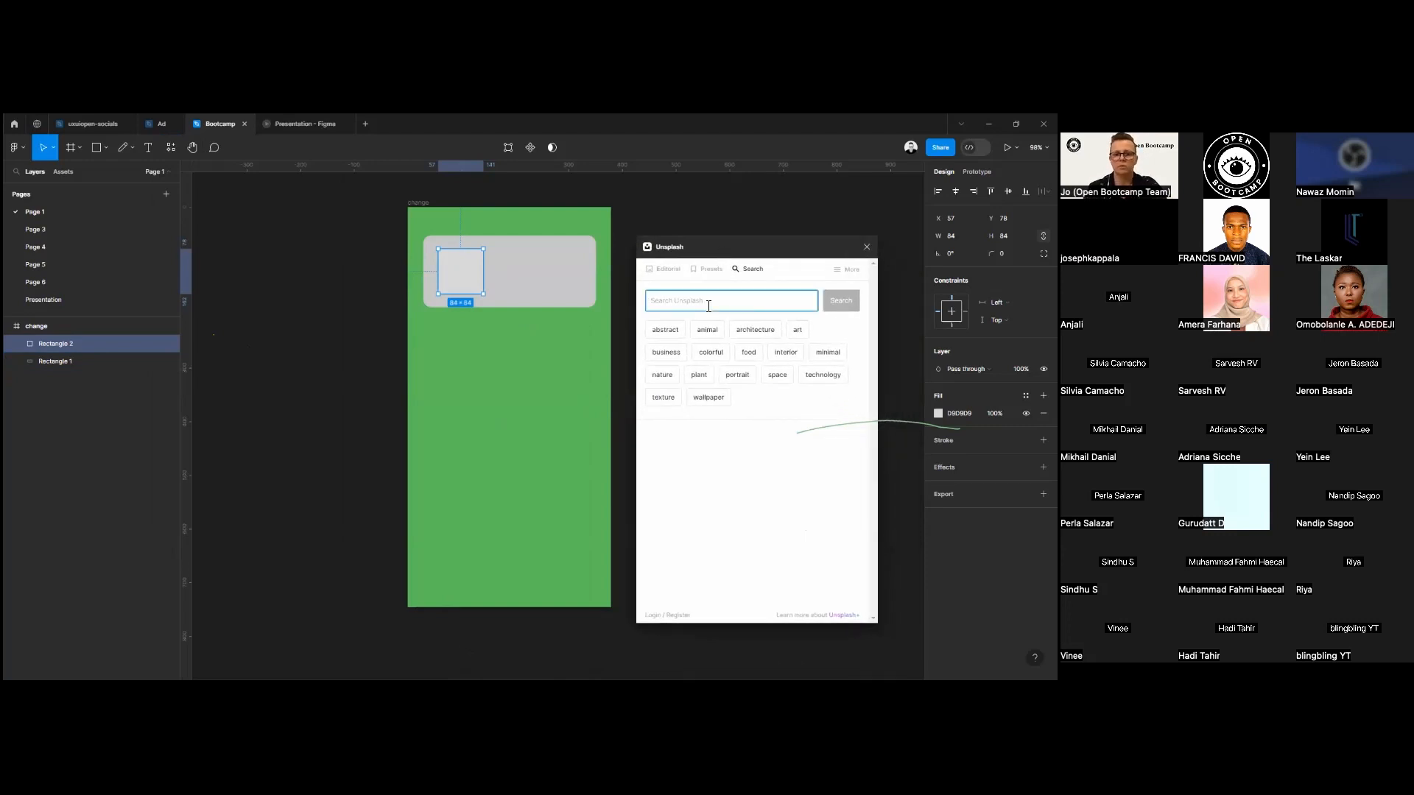
{"action": "type", "text": "figma"}
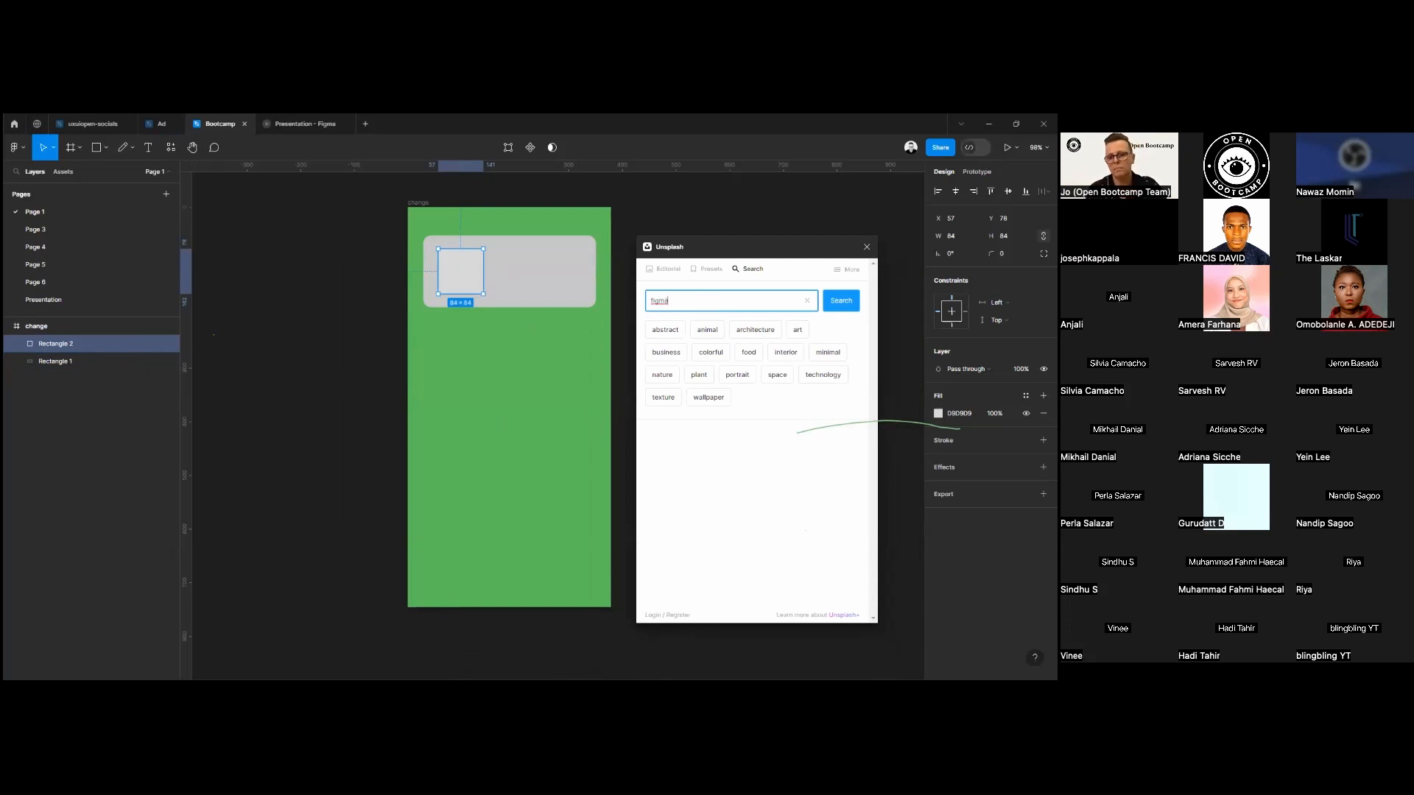
{"action": "key", "text": "Return"}
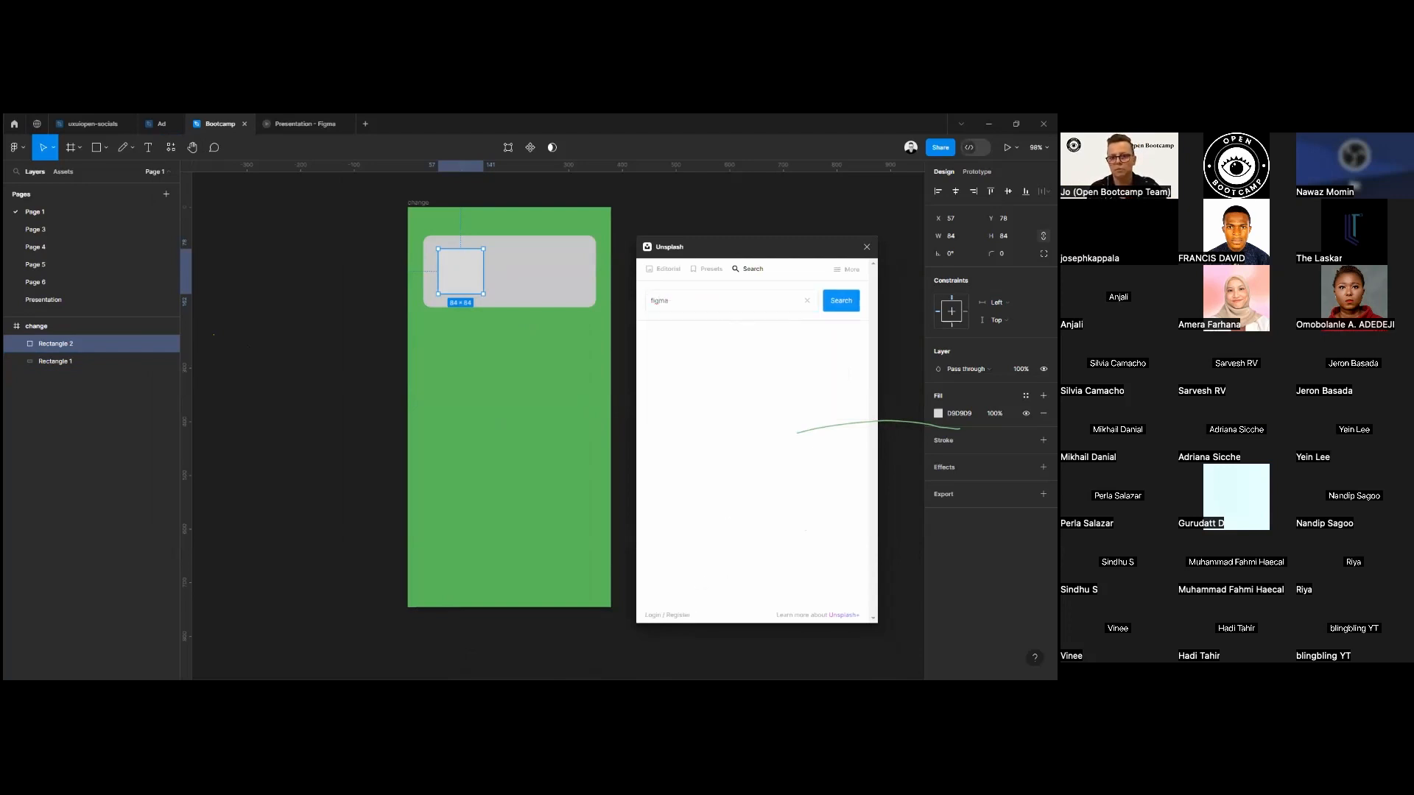
{"action": "scroll", "coordinate": [759, 467], "scroll_direction": "down", "scroll_amount": 1}
{"action": "scroll", "coordinate": [759, 472], "scroll_direction": "down", "scroll_amount": 5}
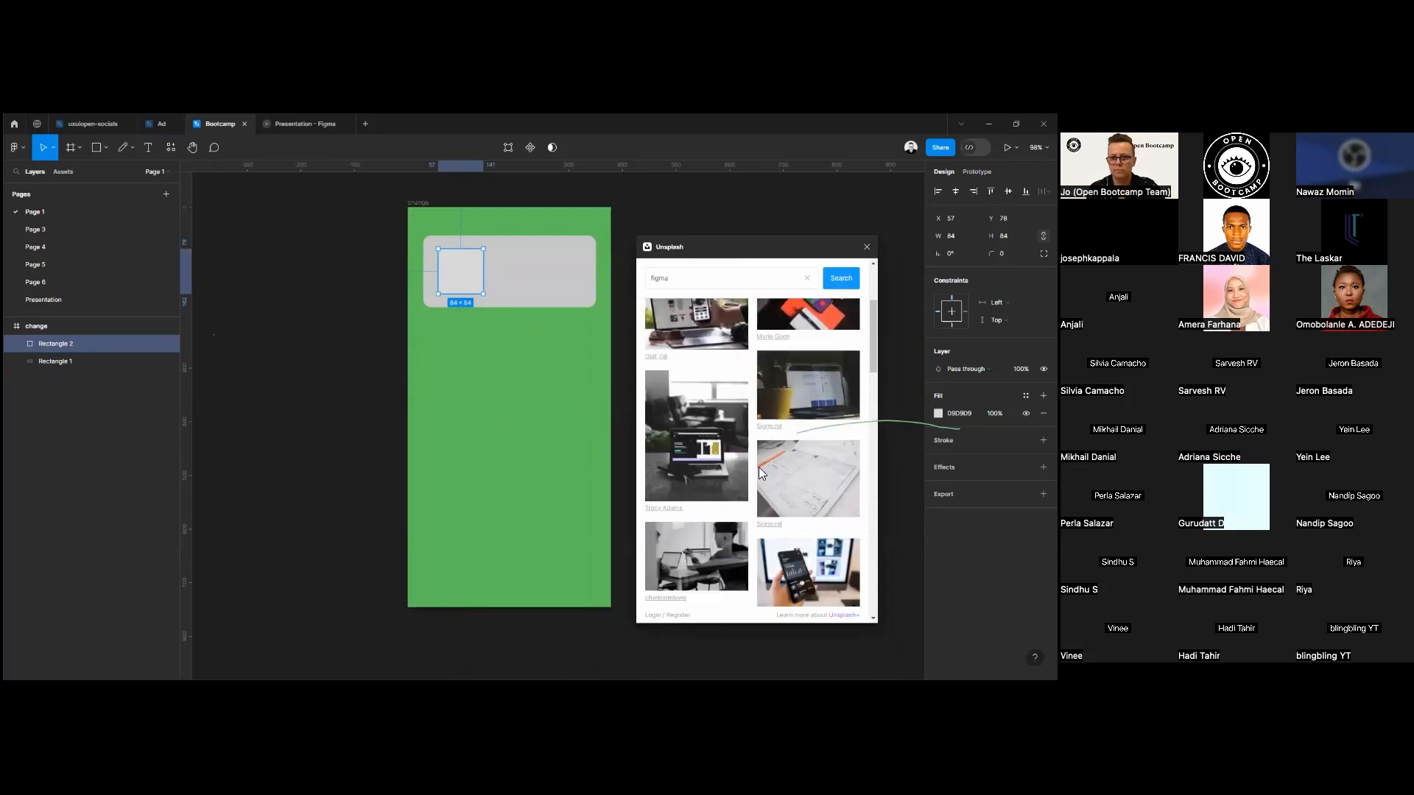
{"action": "scroll", "coordinate": [740, 516], "scroll_direction": "up", "scroll_amount": 5}
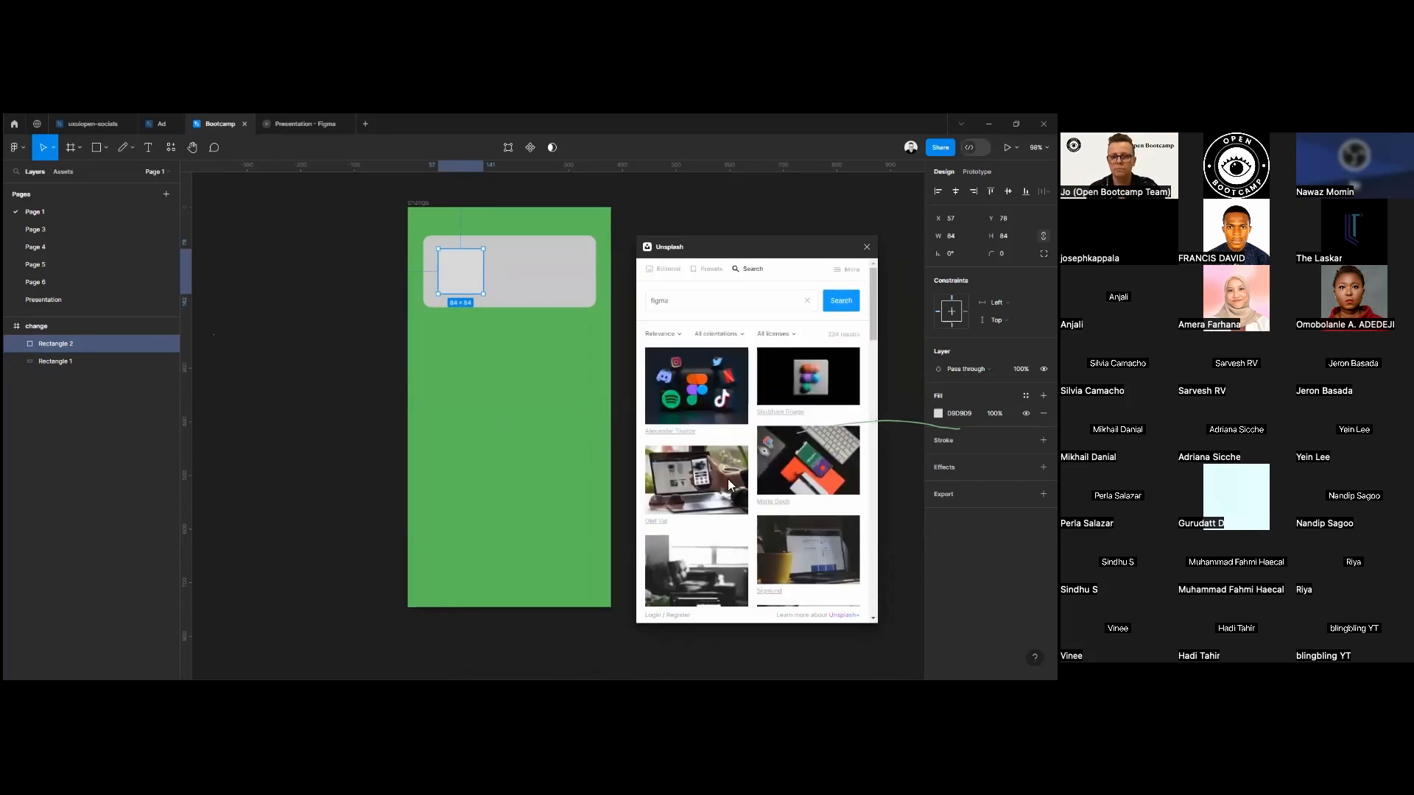
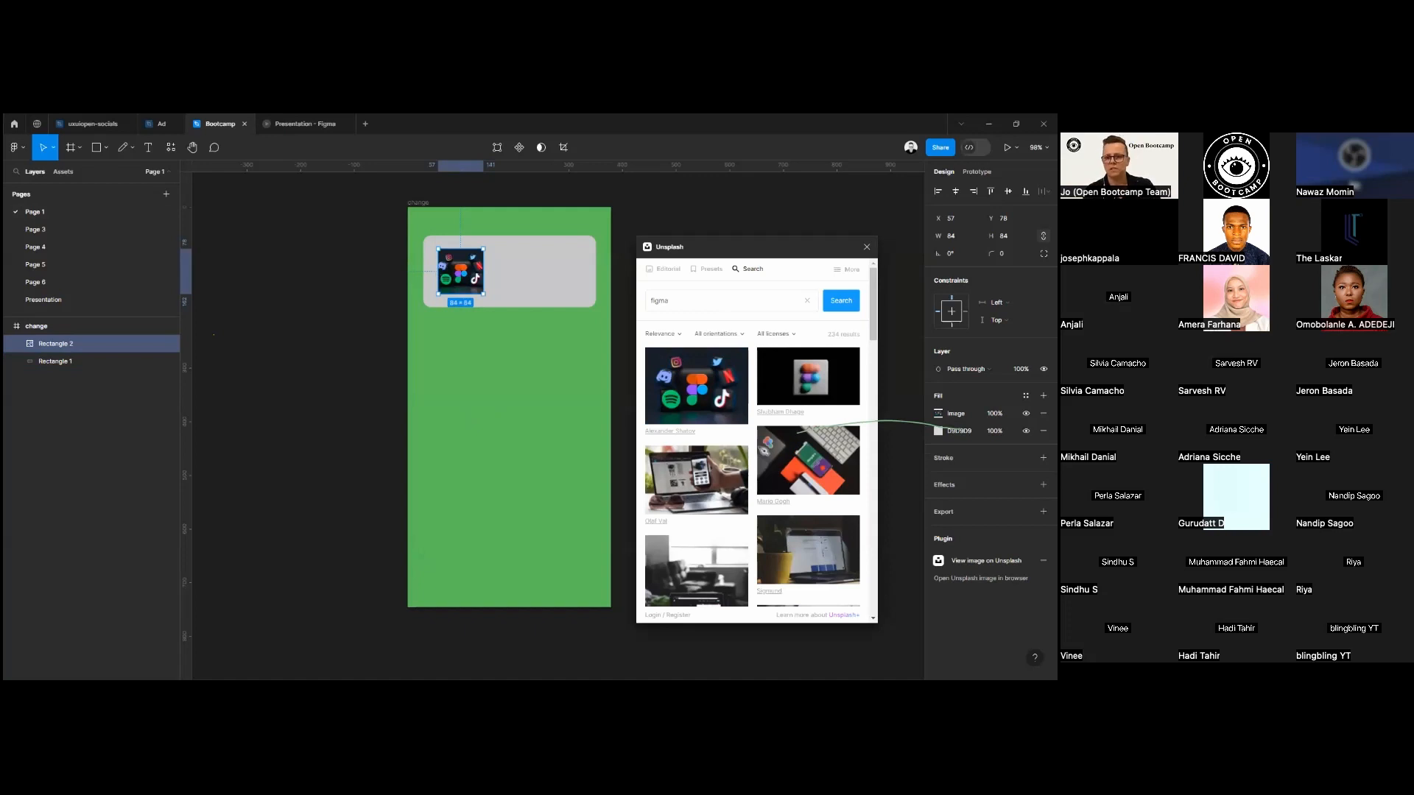
Close the Unsplash plugin and nudge the image square one pixel left within the card.
{"action": "left_click", "coordinate": [867, 248]}
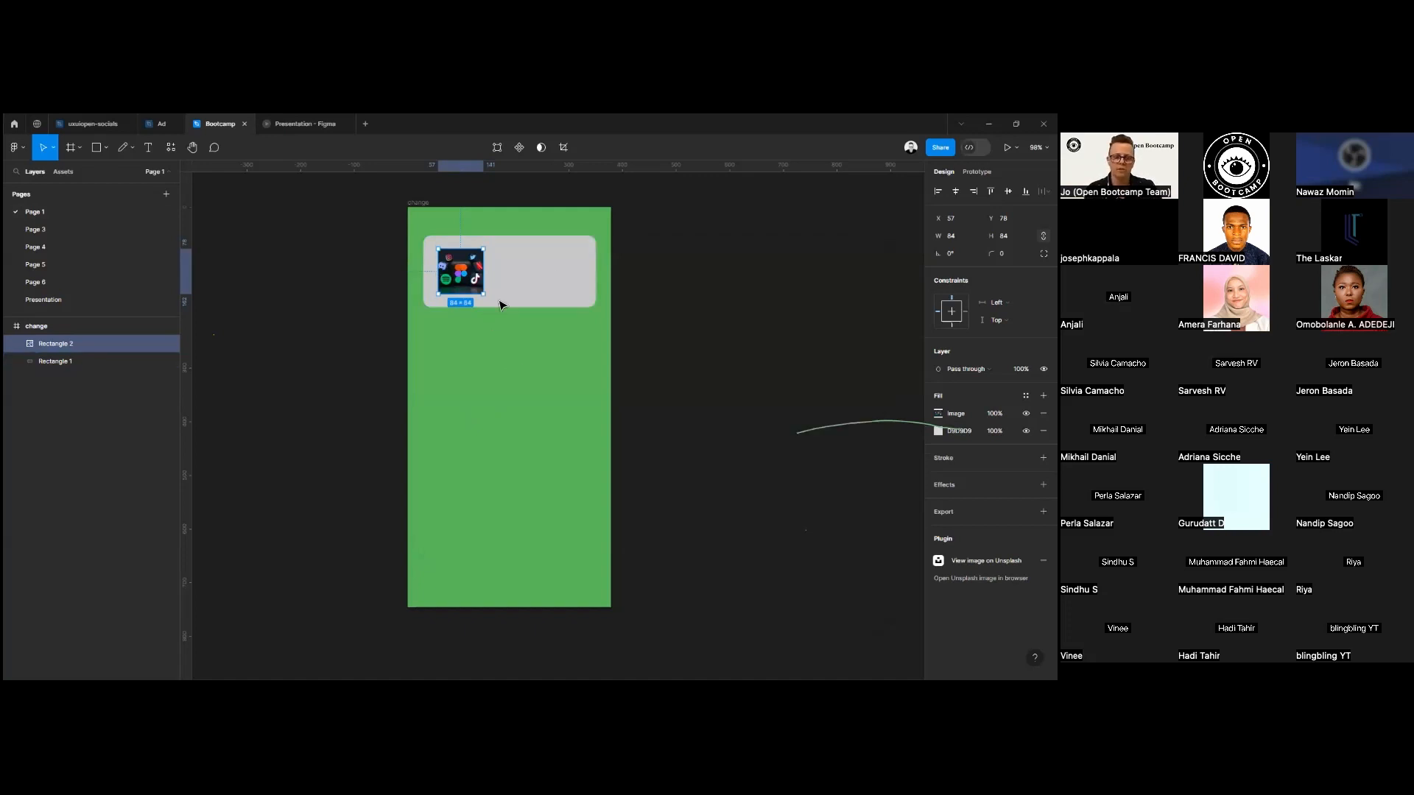
{"action": "scroll", "coordinate": [509, 323], "scroll_direction": "up", "scroll_amount": 1}
{"action": "scroll", "coordinate": [528, 316], "scroll_direction": "up", "scroll_amount": 5}
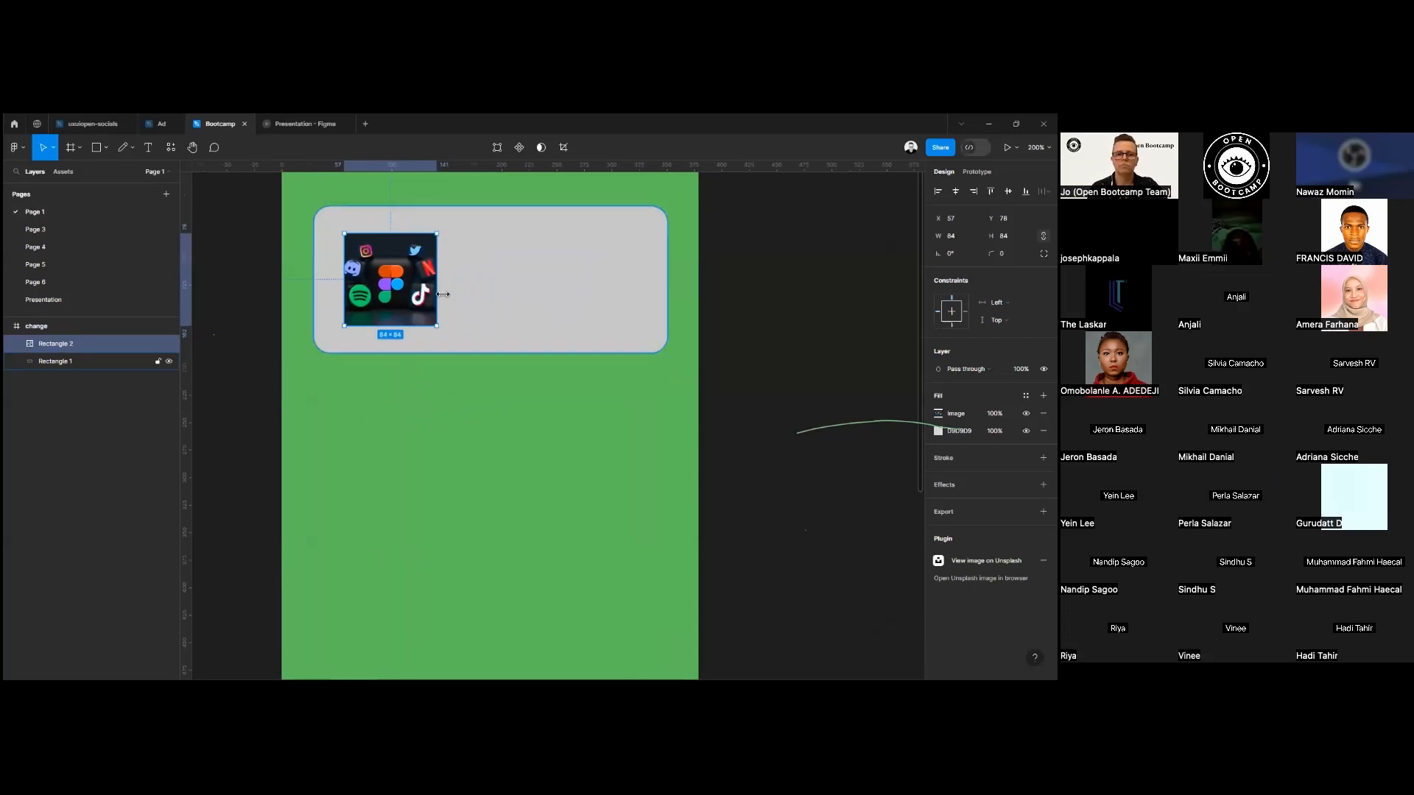
{"action": "key", "text": "Left"}
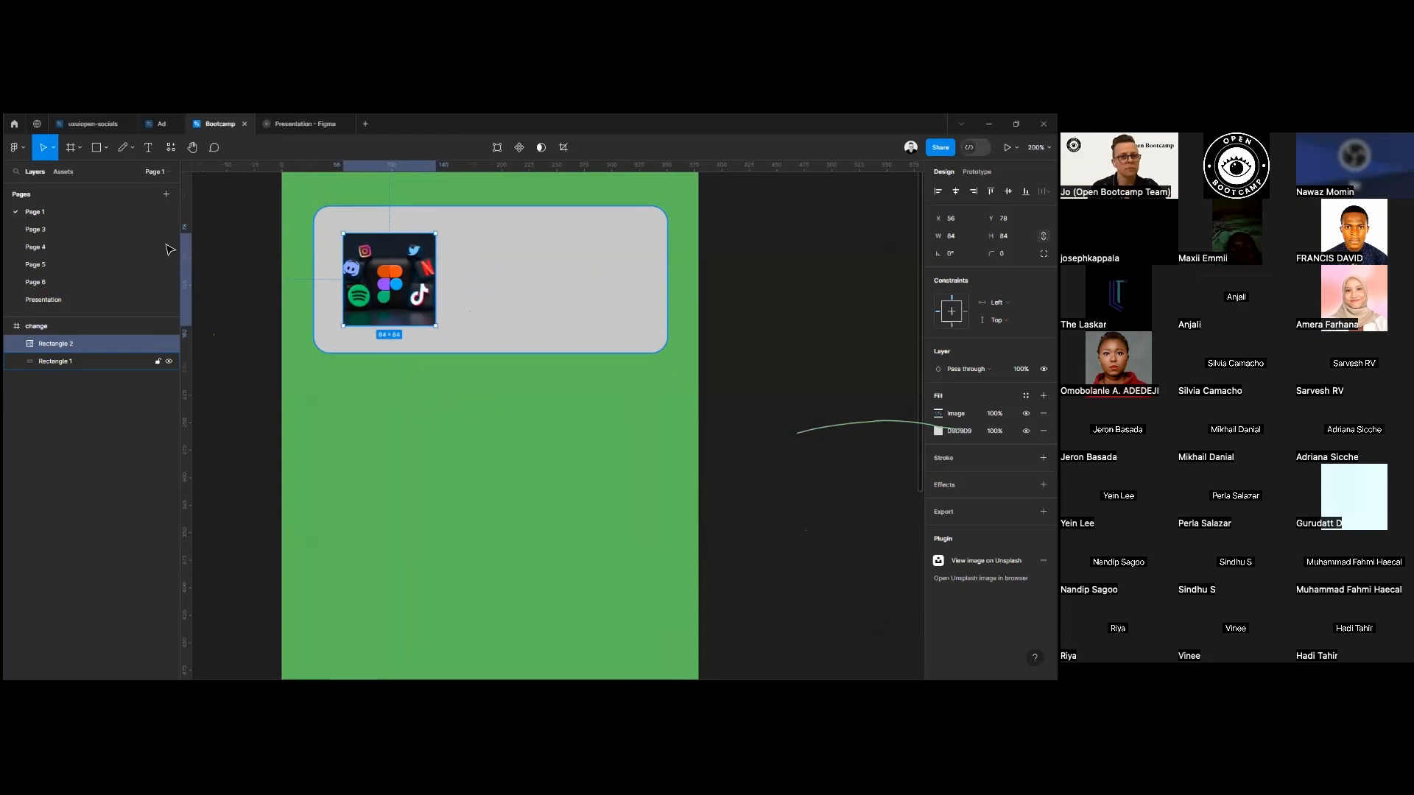
Add a text layer reading "Title" on the card beside the image, aligned with the image's top edge.
{"action": "left_click", "coordinate": [147, 147]}
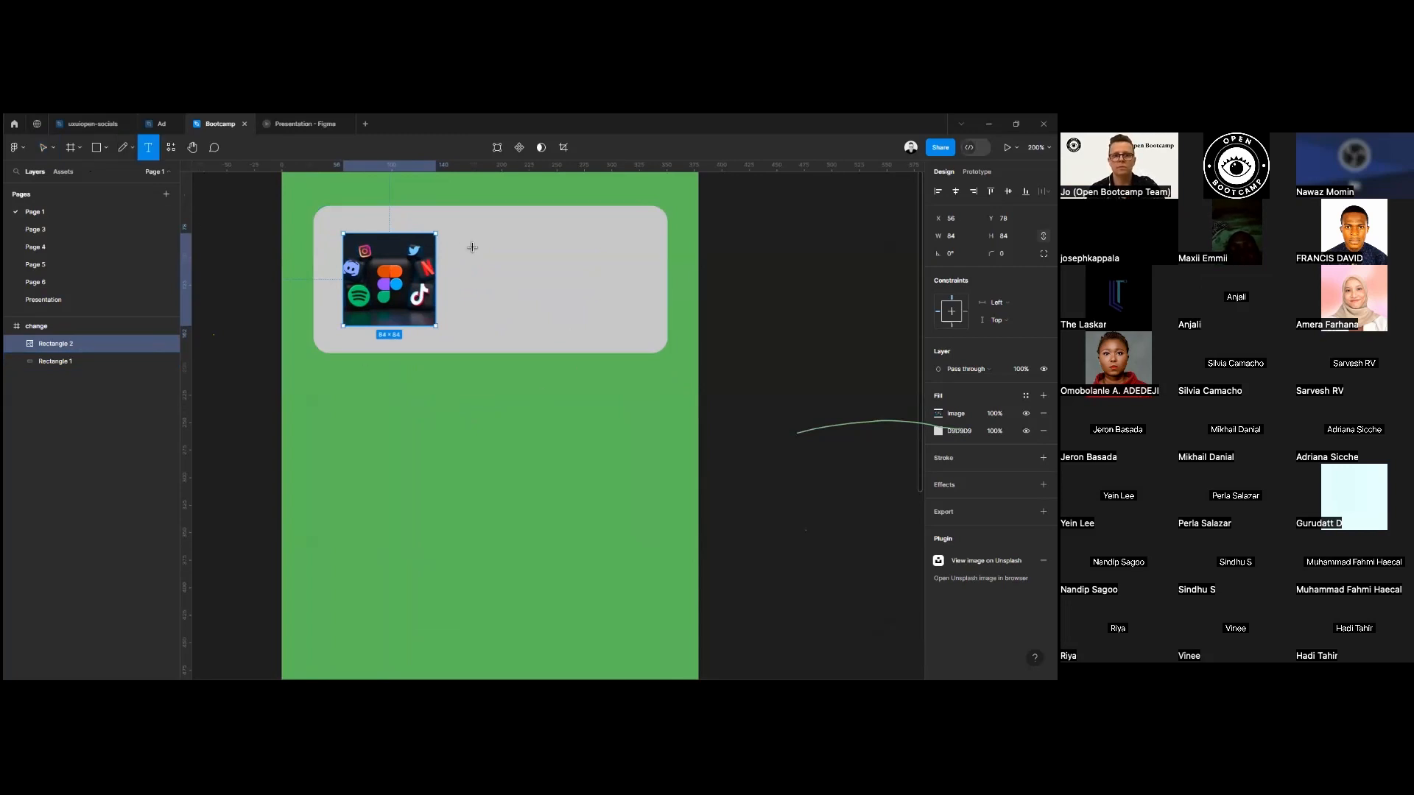
{"action": "left_click", "coordinate": [474, 284]}
{"action": "type", "text": "Title"}
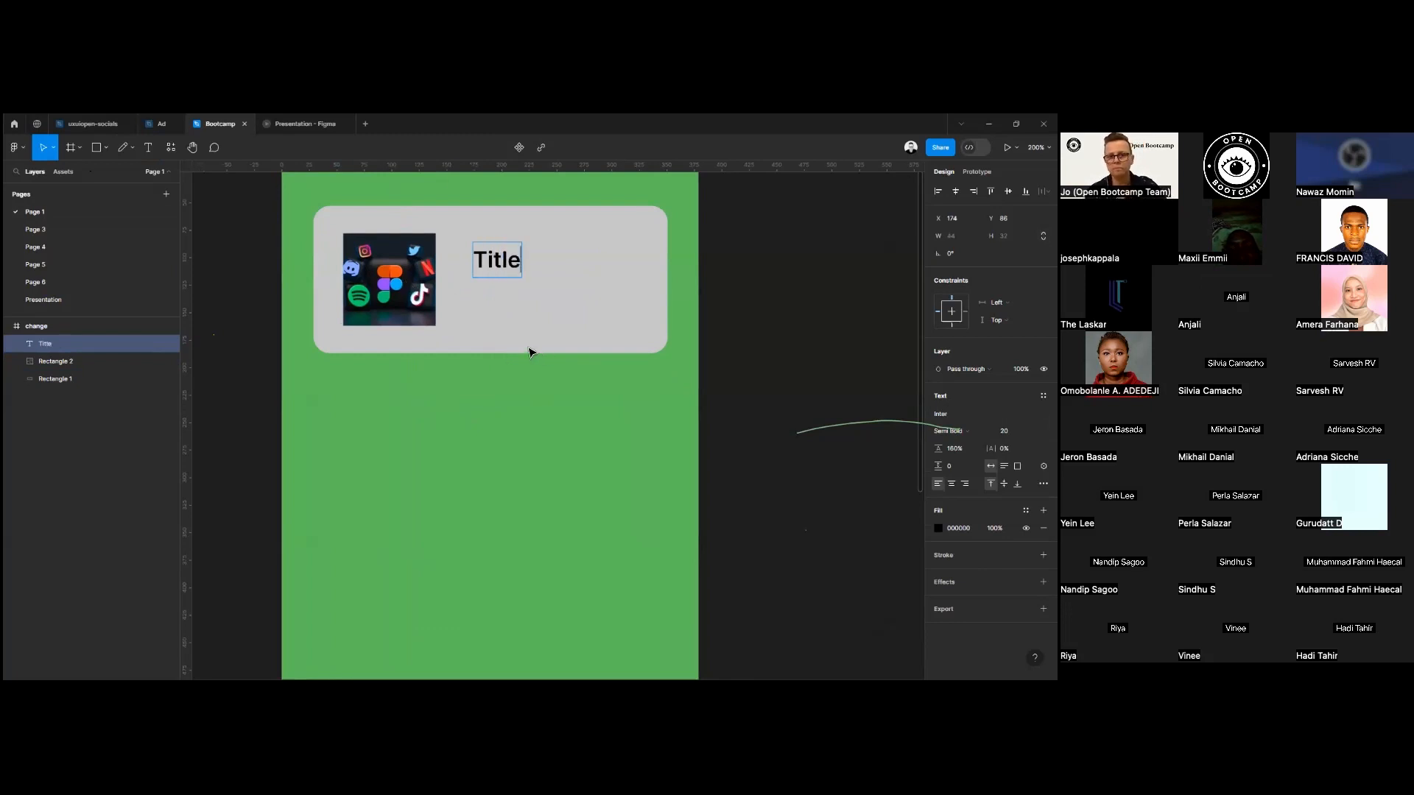
{"action": "left_click_drag", "start_coordinate": [500, 266], "coordinate": [483, 256]}
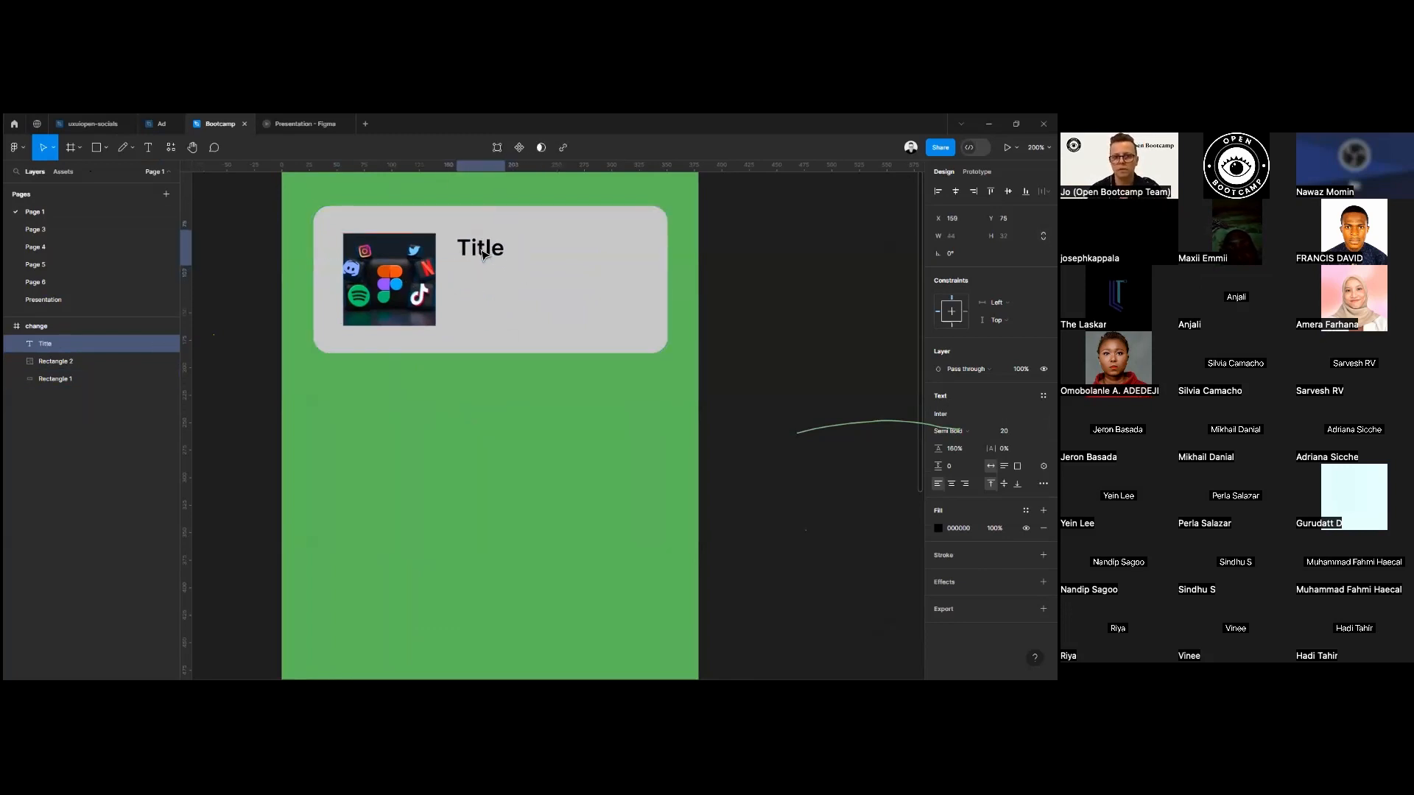
Set the "Title" text to font size 32 and Bold weight.
{"action": "double_click", "coordinate": [483, 256]}
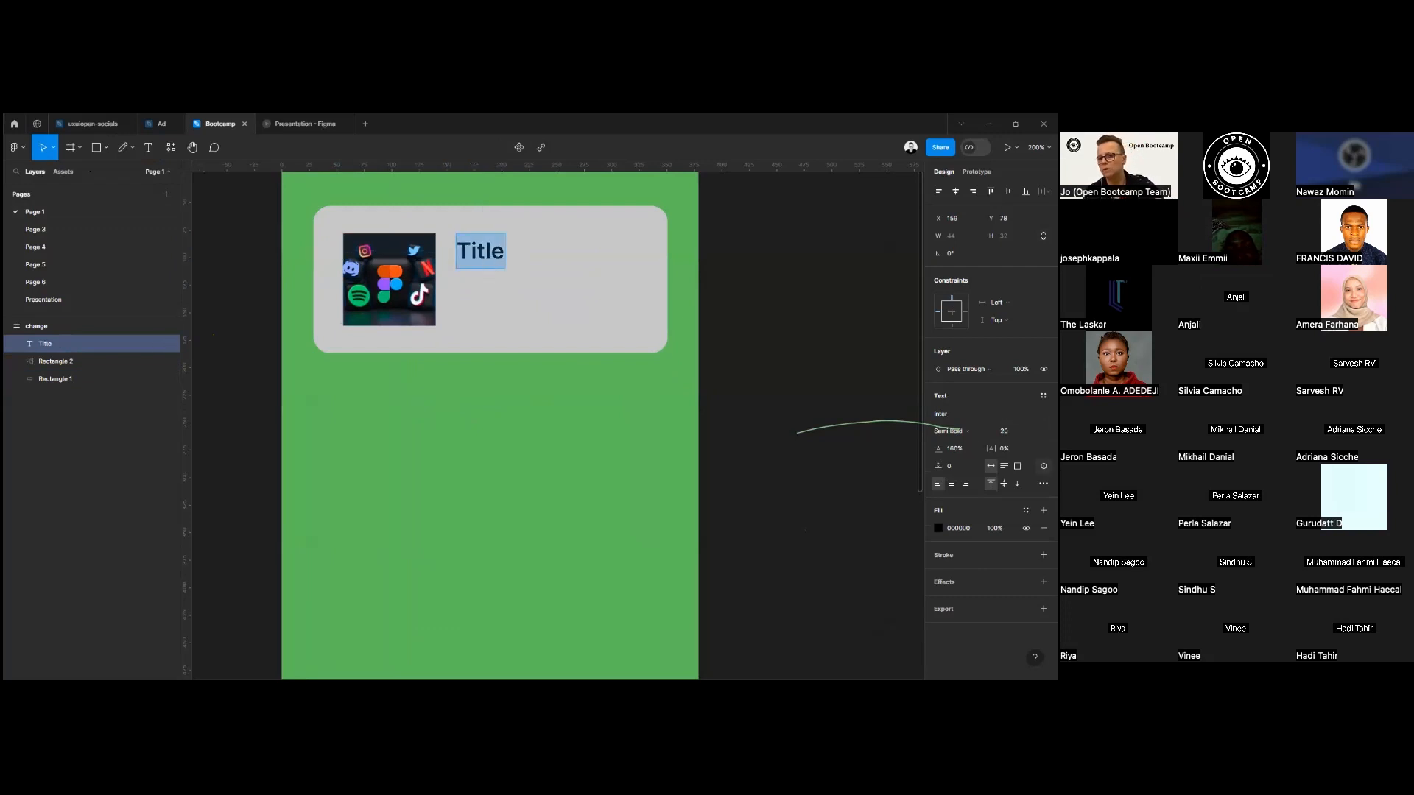
{"action": "left_click", "coordinate": [1005, 431]}
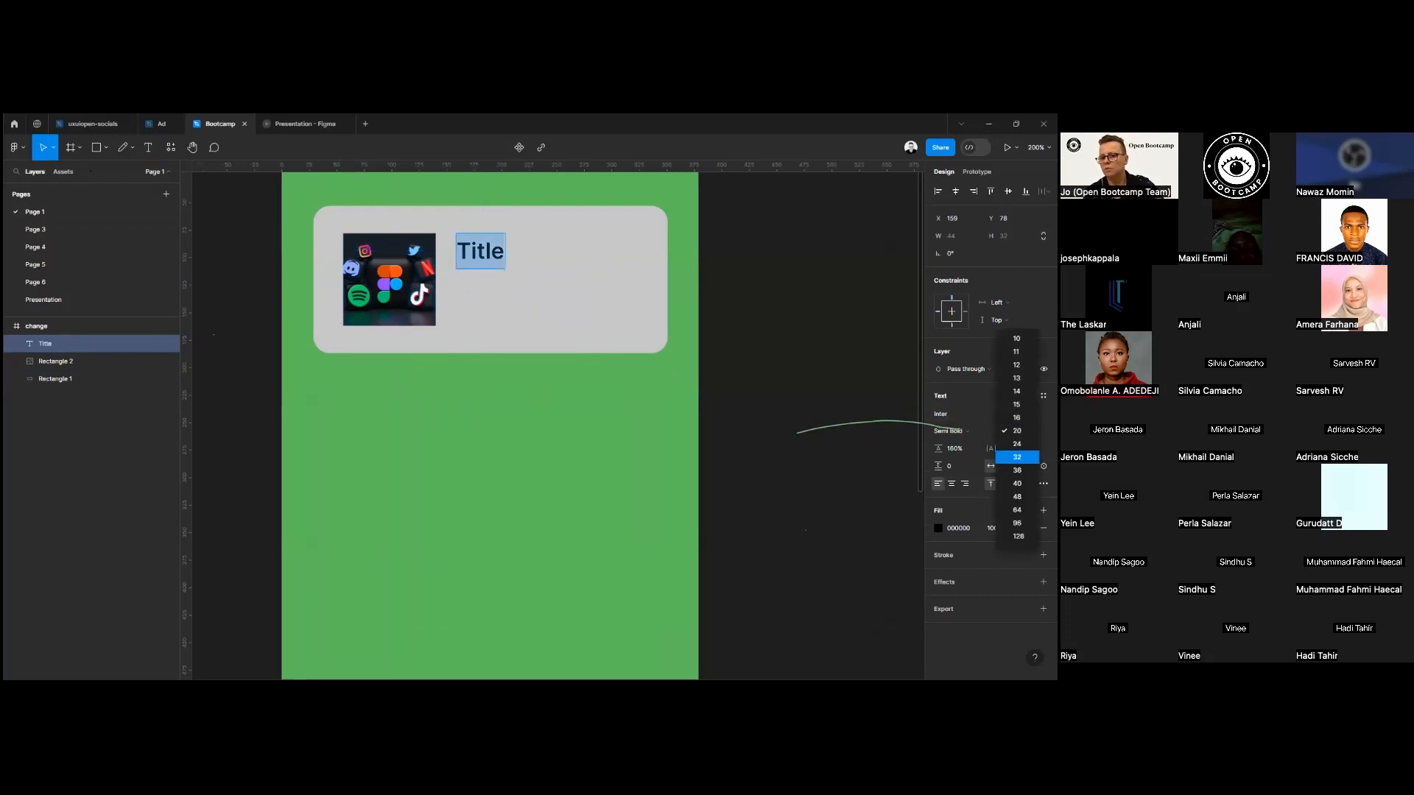
{"action": "left_click", "coordinate": [1018, 456]}
{"action": "left_click", "coordinate": [951, 431]}
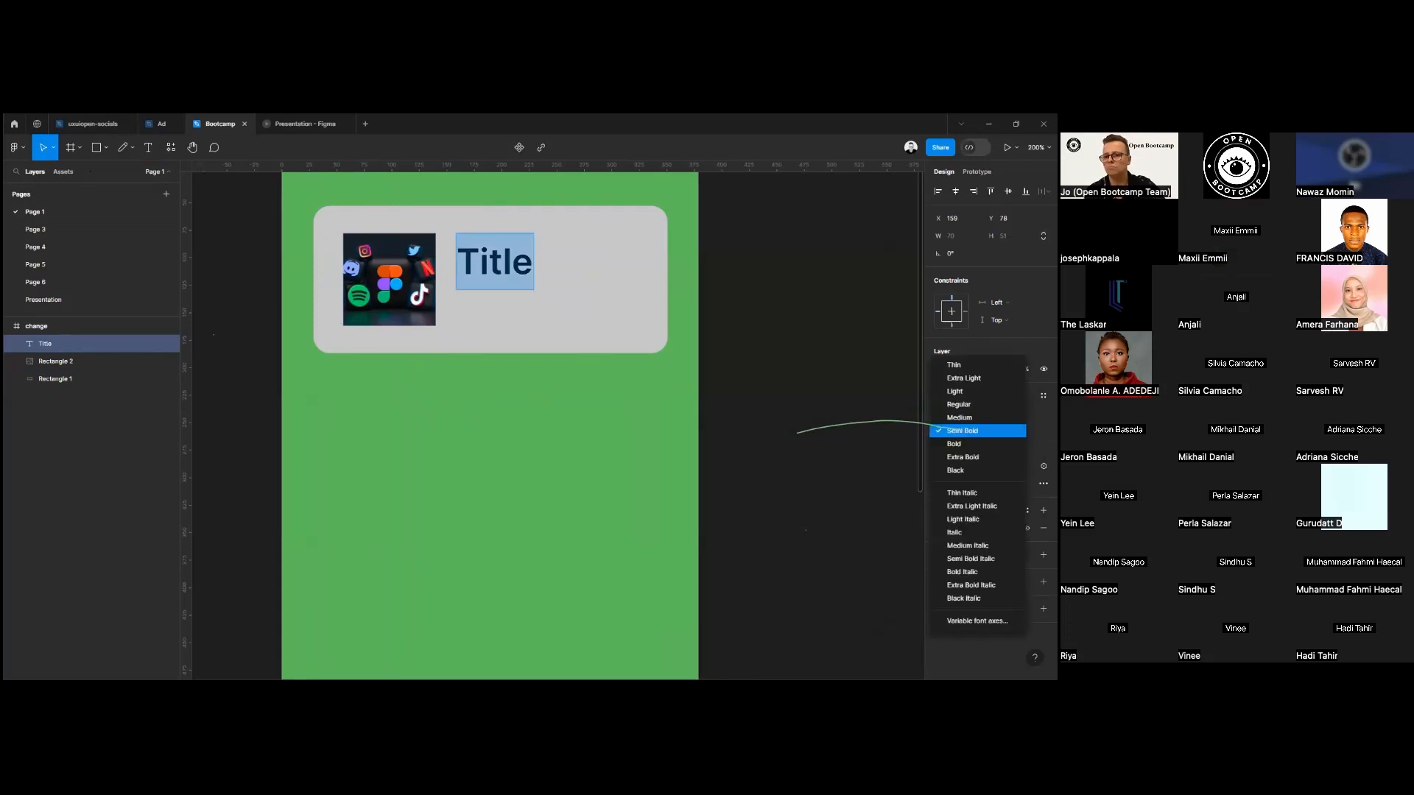
{"action": "left_click", "coordinate": [953, 444]}
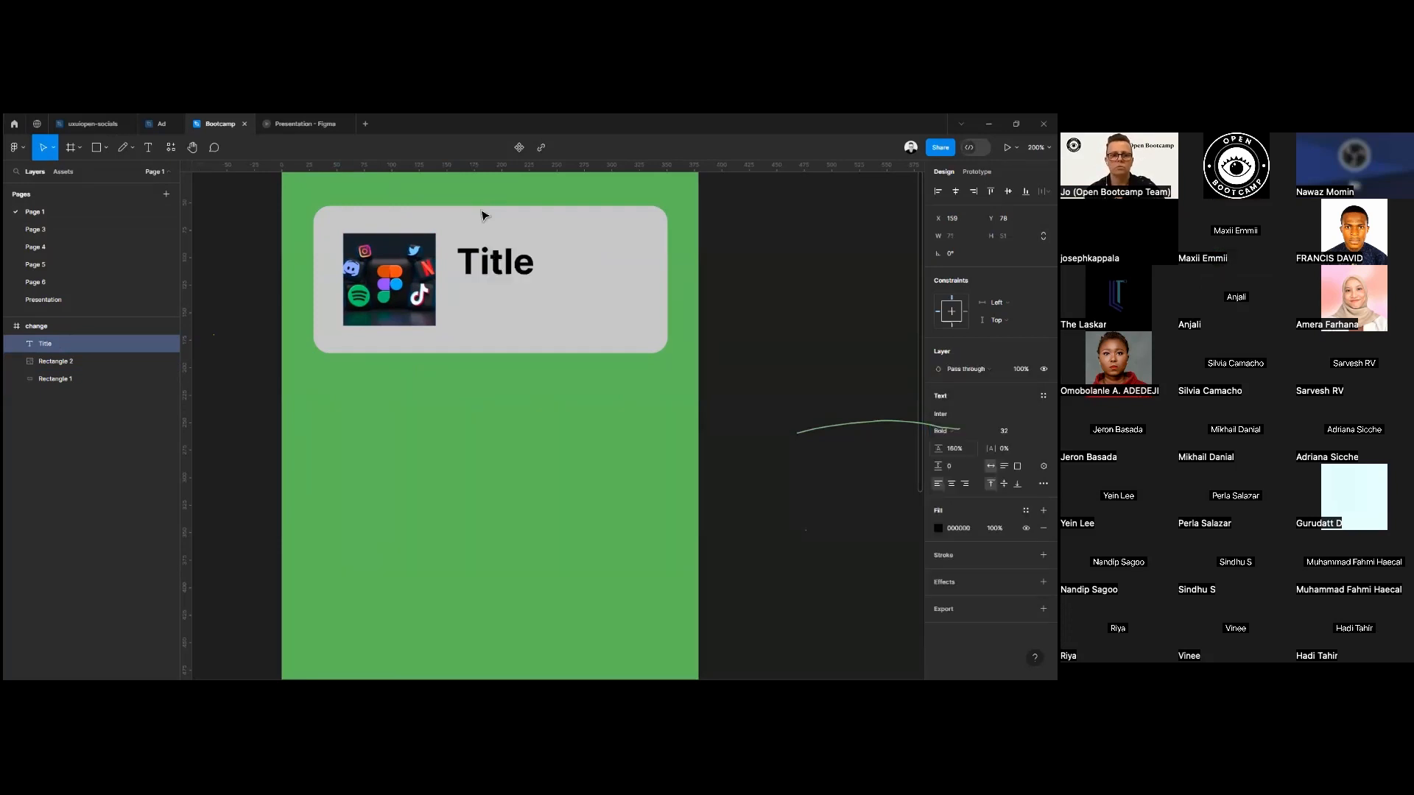
Reduce the font size of the "Title" text to 28.
{"action": "left_click_drag", "start_coordinate": [489, 262], "coordinate": [504, 262]}
{"action": "double_click", "coordinate": [467, 268]}
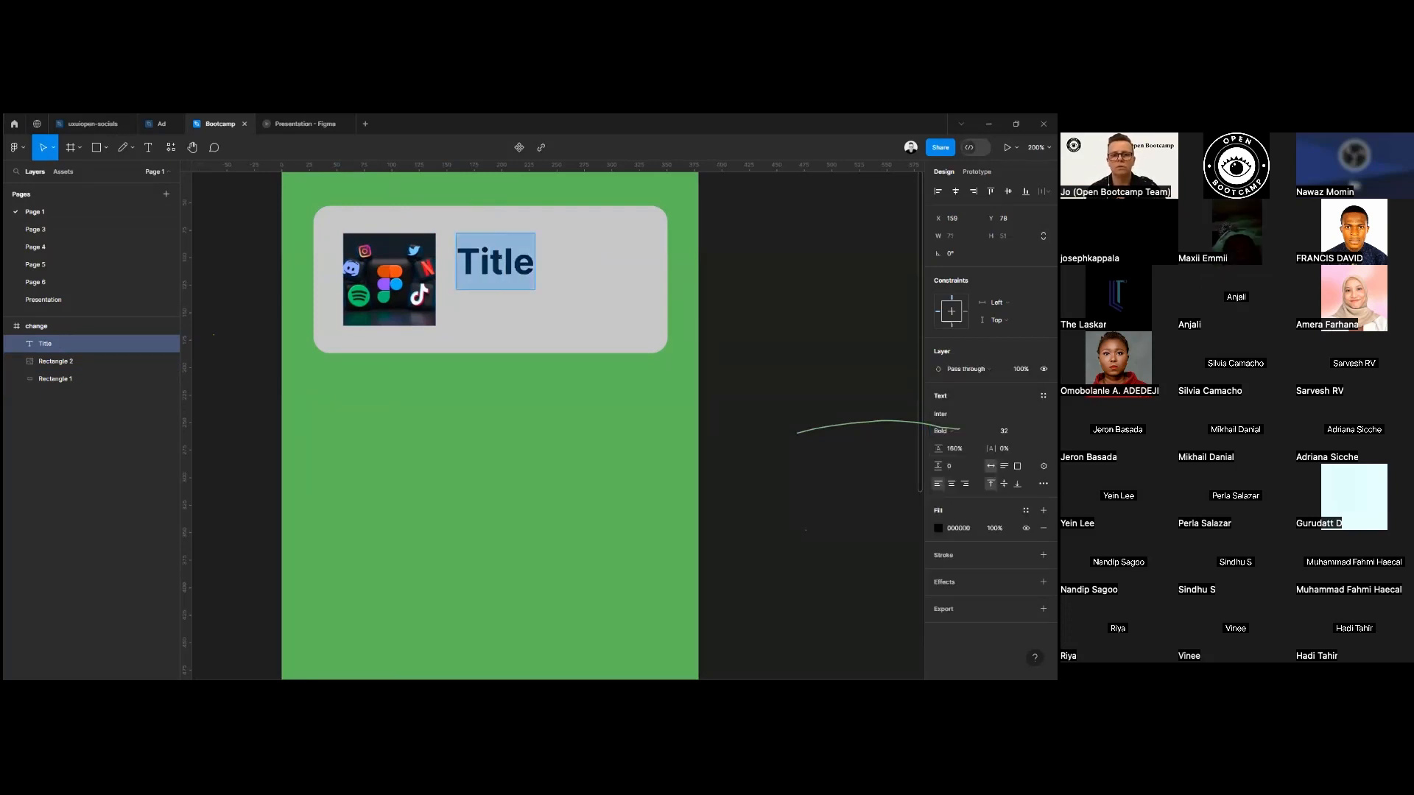
{"action": "left_click", "coordinate": [1005, 431]}
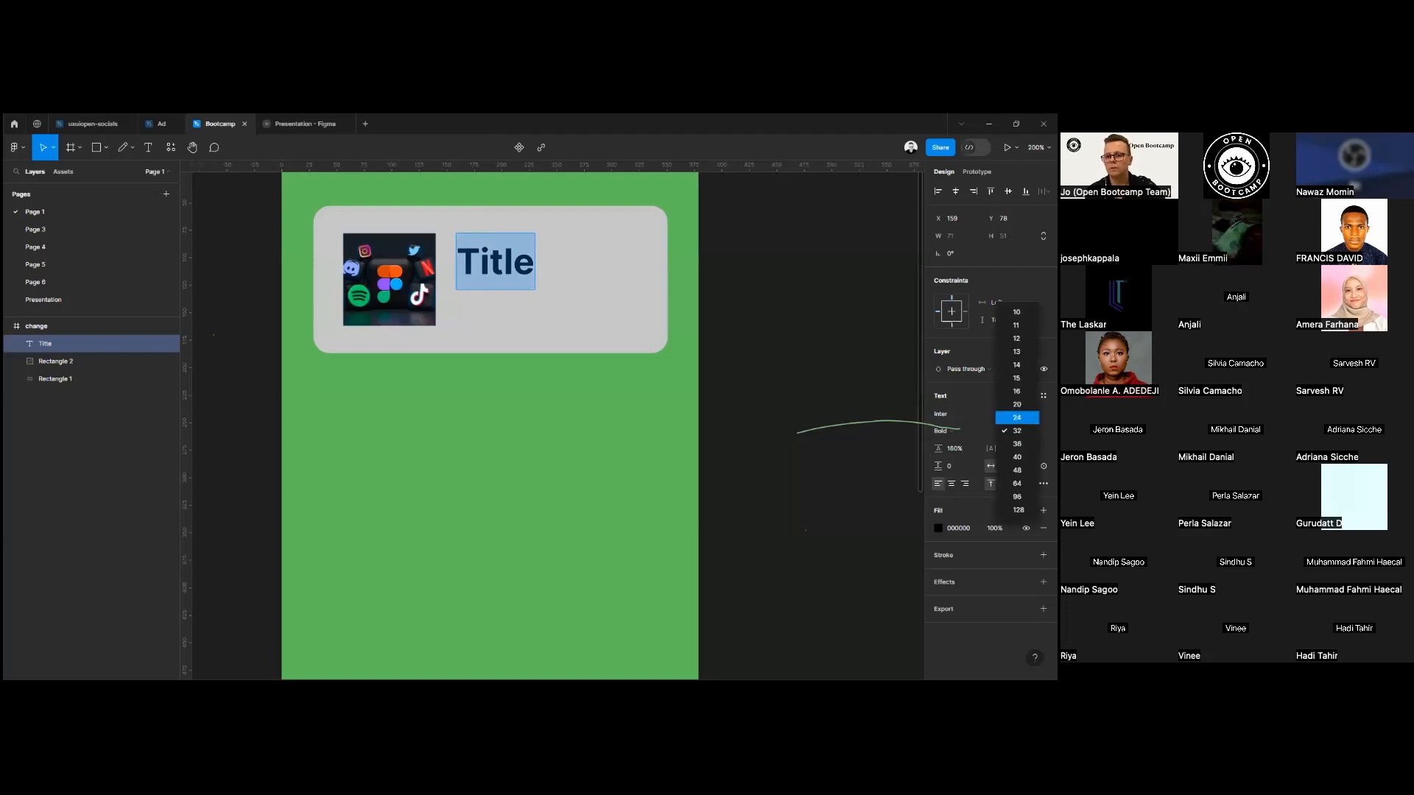
{"action": "left_click", "coordinate": [1017, 431]}
{"action": "left_click", "coordinate": [1011, 431]}
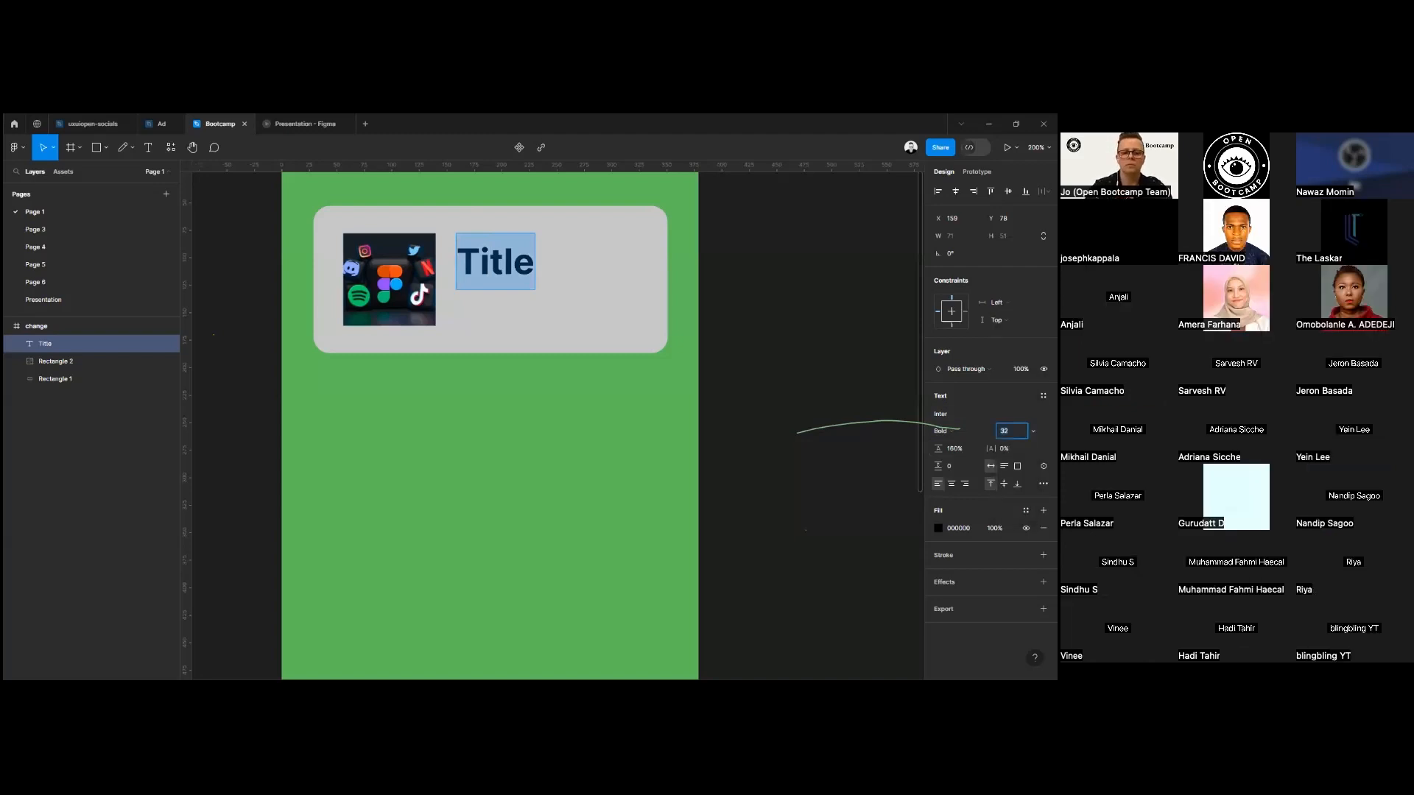
{"action": "key", "text": "Return"}
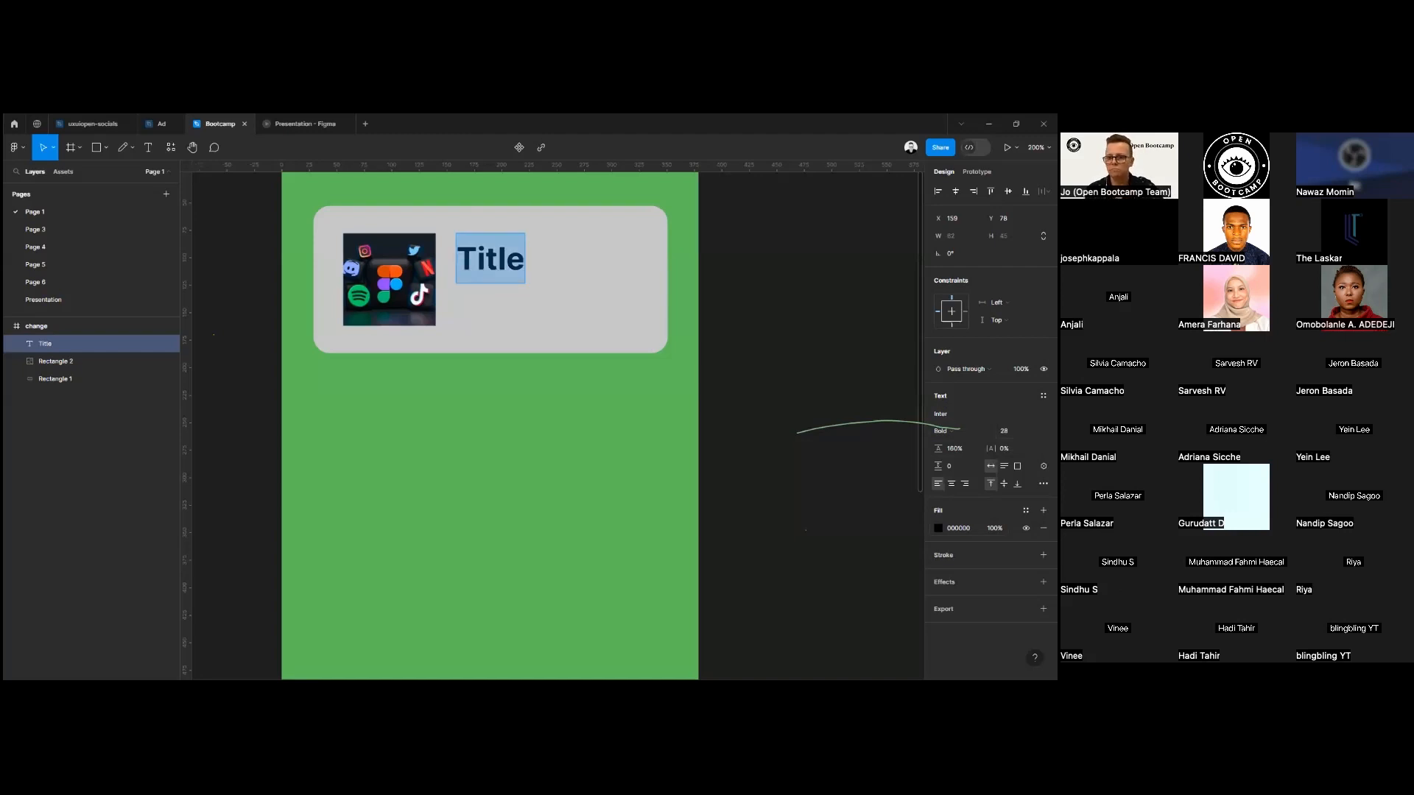
Try the eyedropper on the "Title" fill, sampling purple and green from the logos in the image.
{"action": "left_click", "coordinate": [939, 528]}
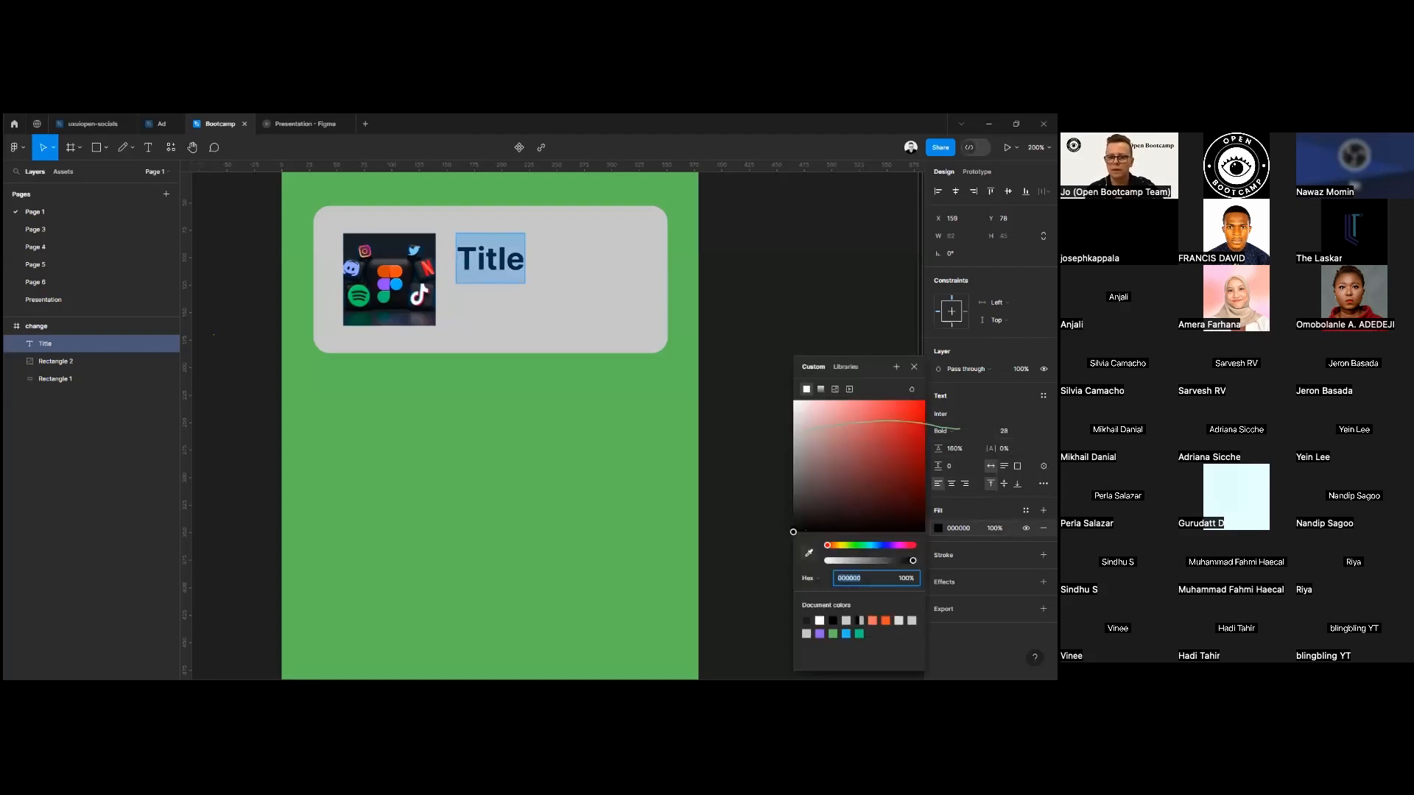
{"action": "left_click", "coordinate": [809, 553]}
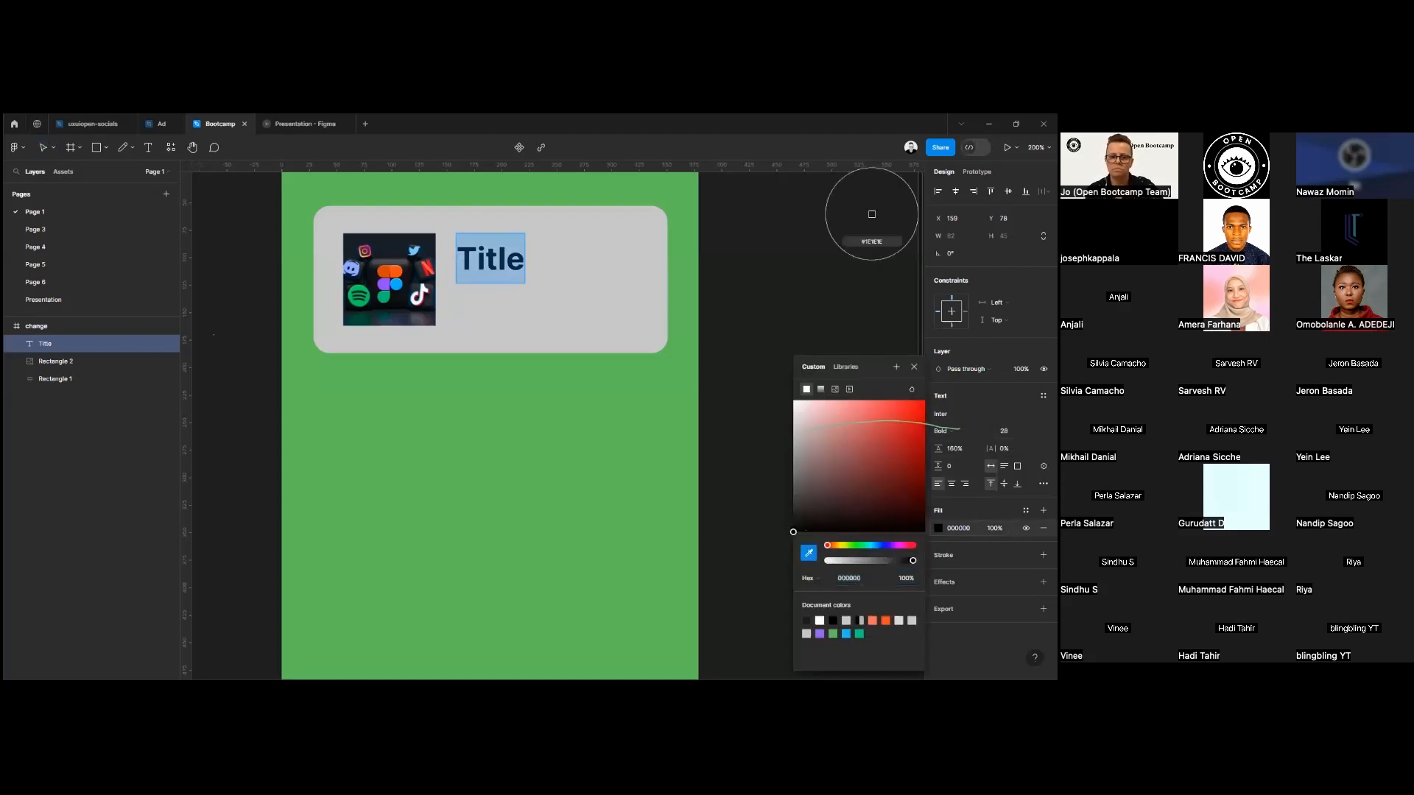
{"action": "left_click", "coordinate": [387, 290]}
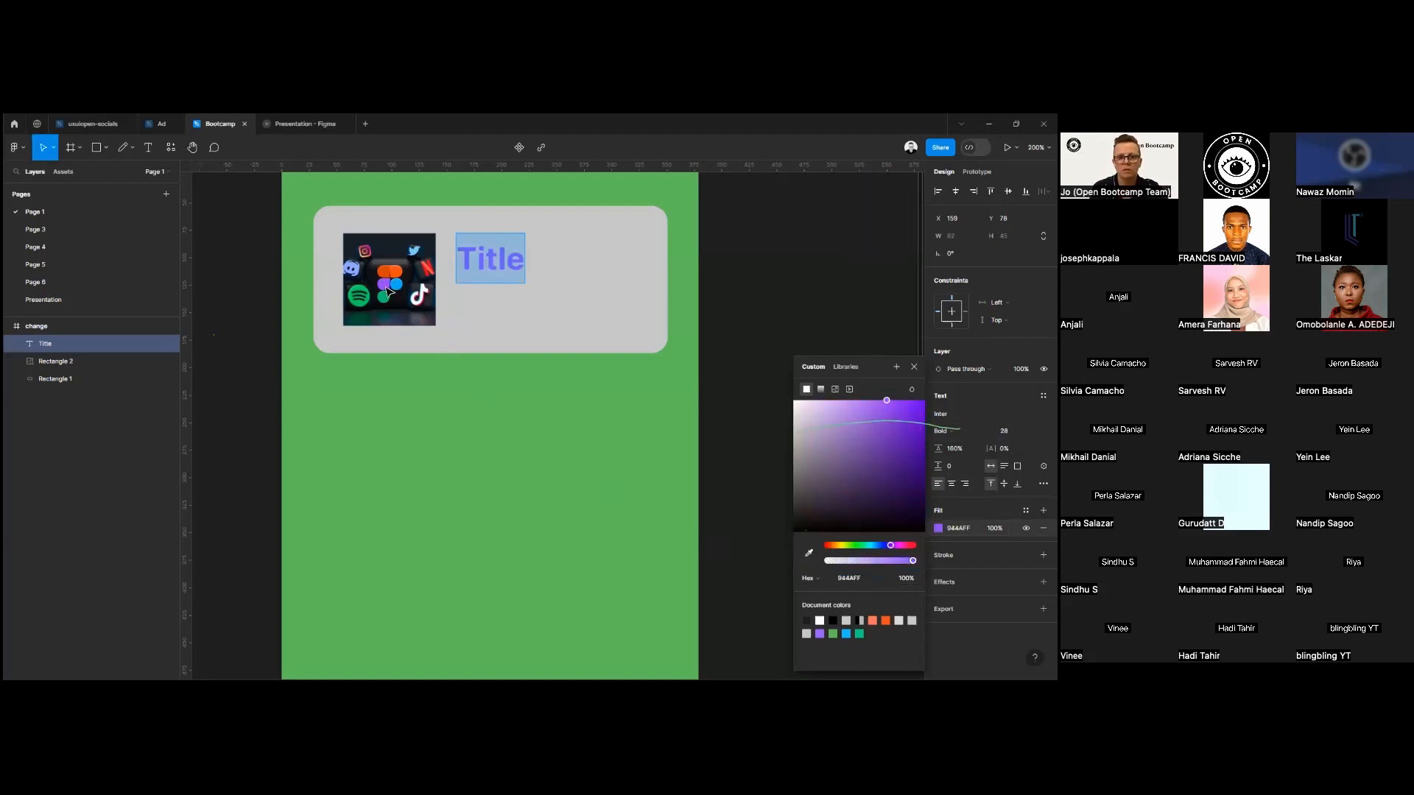
{"action": "left_click", "coordinate": [808, 552]}
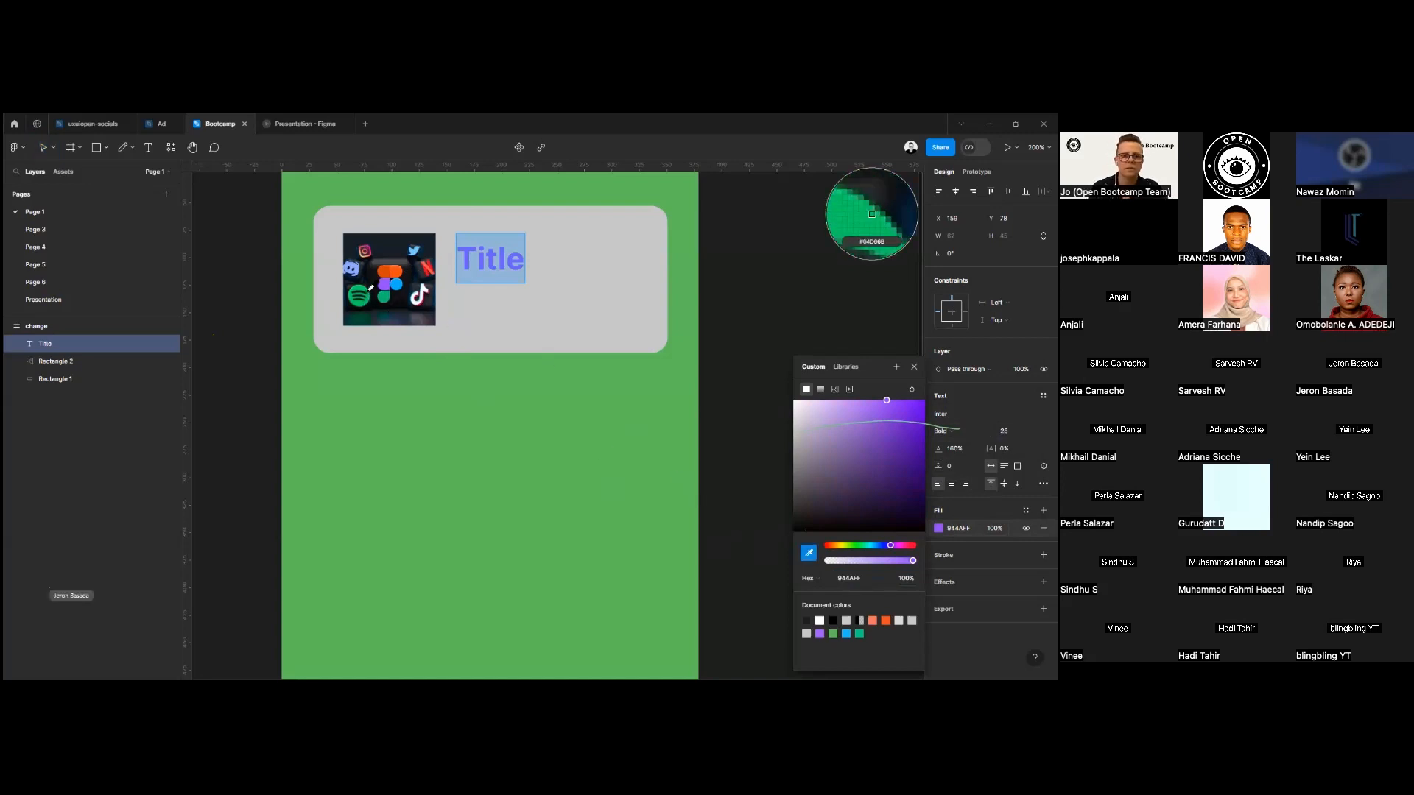
{"action": "left_click", "coordinate": [854, 212]}
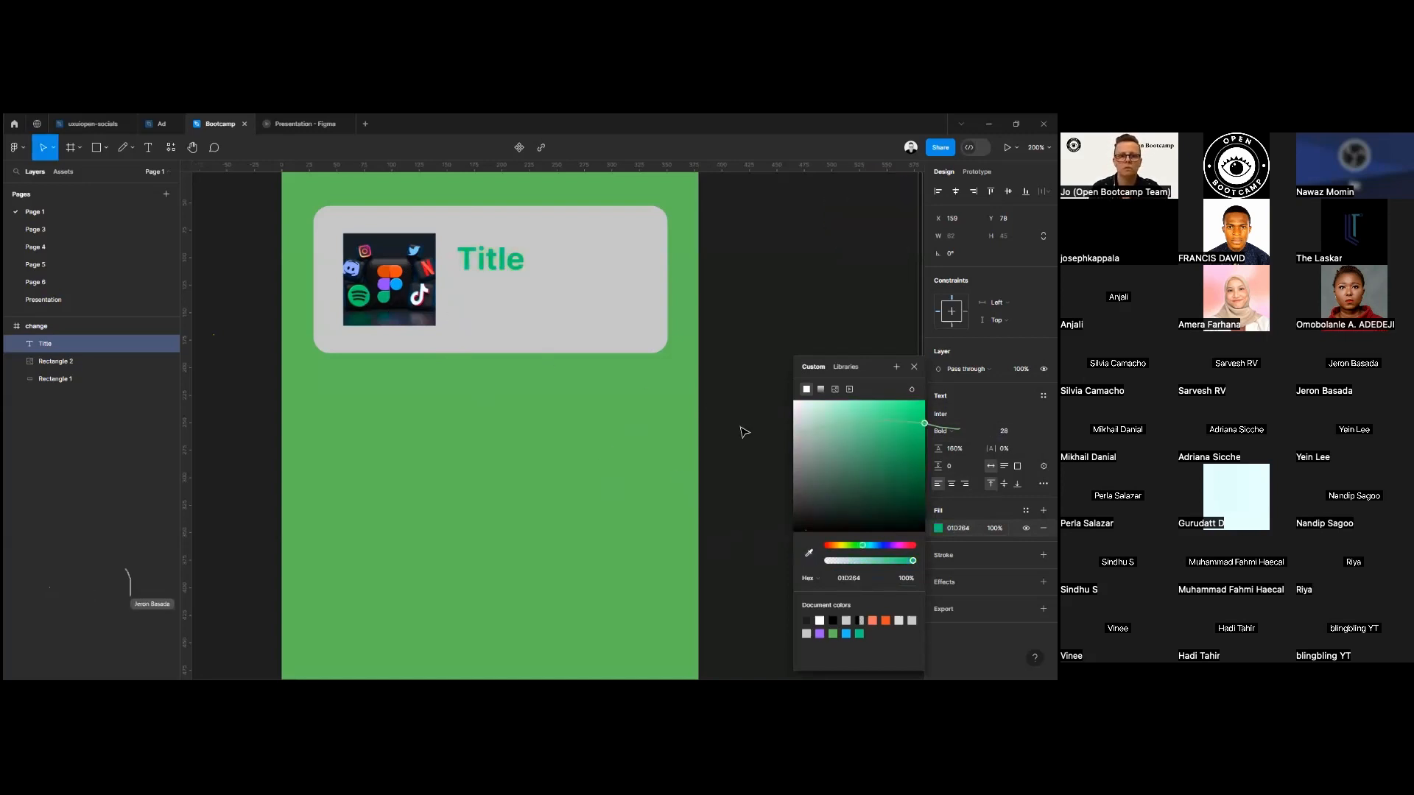
Sample the dark blue 151F28 from the image as the "Title" text fill and finish editing the text.
{"action": "key", "text": "i"}
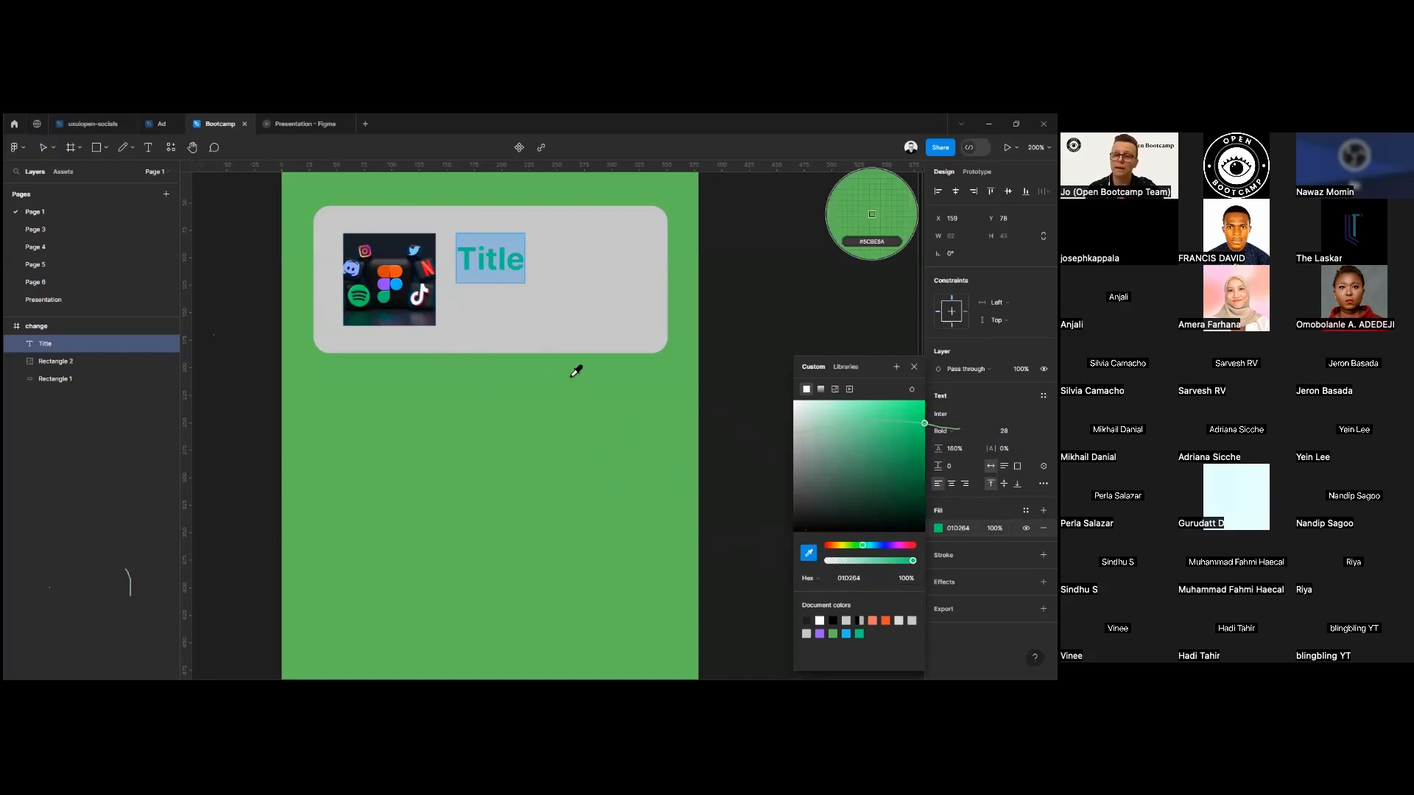
{"action": "left_click", "coordinate": [387, 253]}
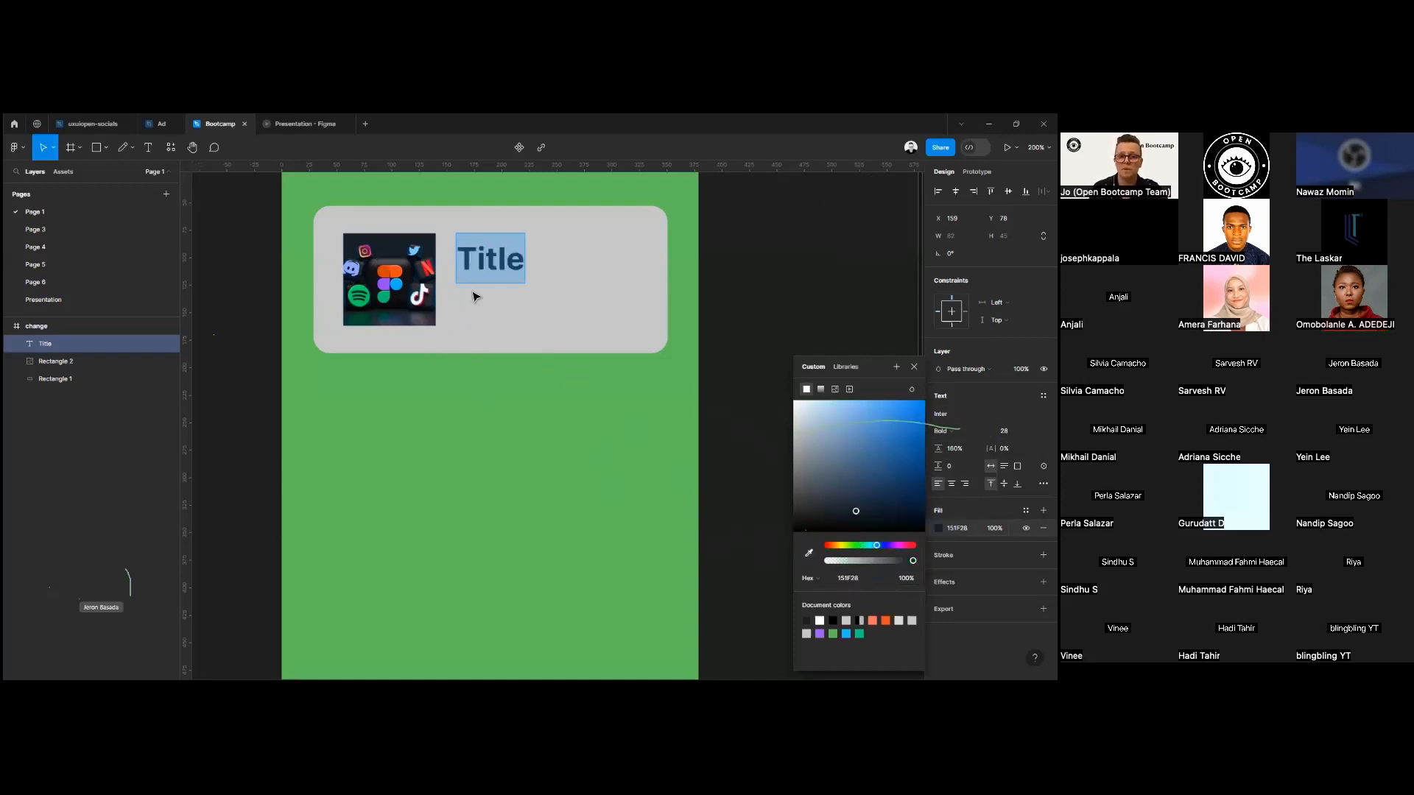
{"action": "key", "text": "Escape"}
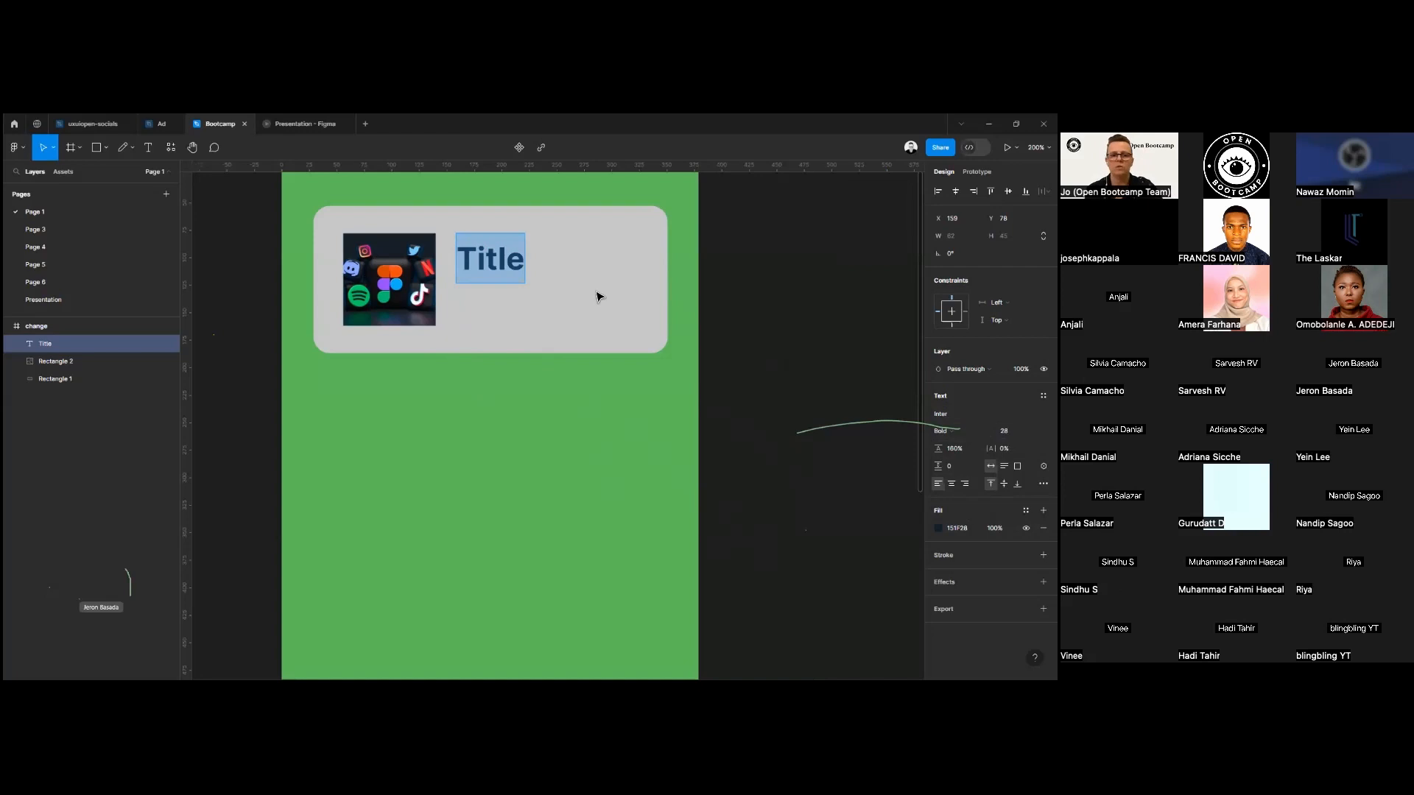
{"action": "key", "text": "Escape"}
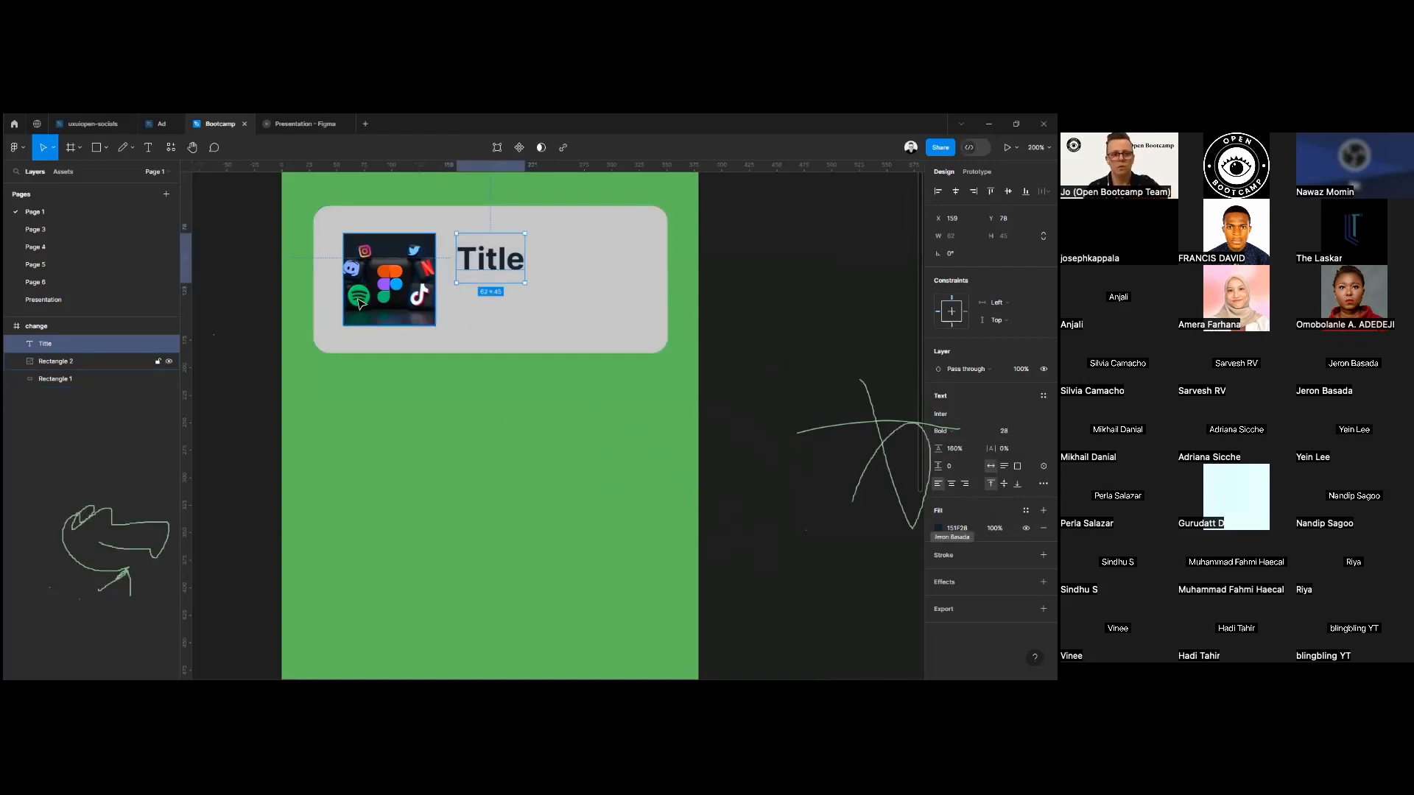
Add a second text layer below the title reading "This is my body text".
{"action": "left_click", "coordinate": [148, 147]}
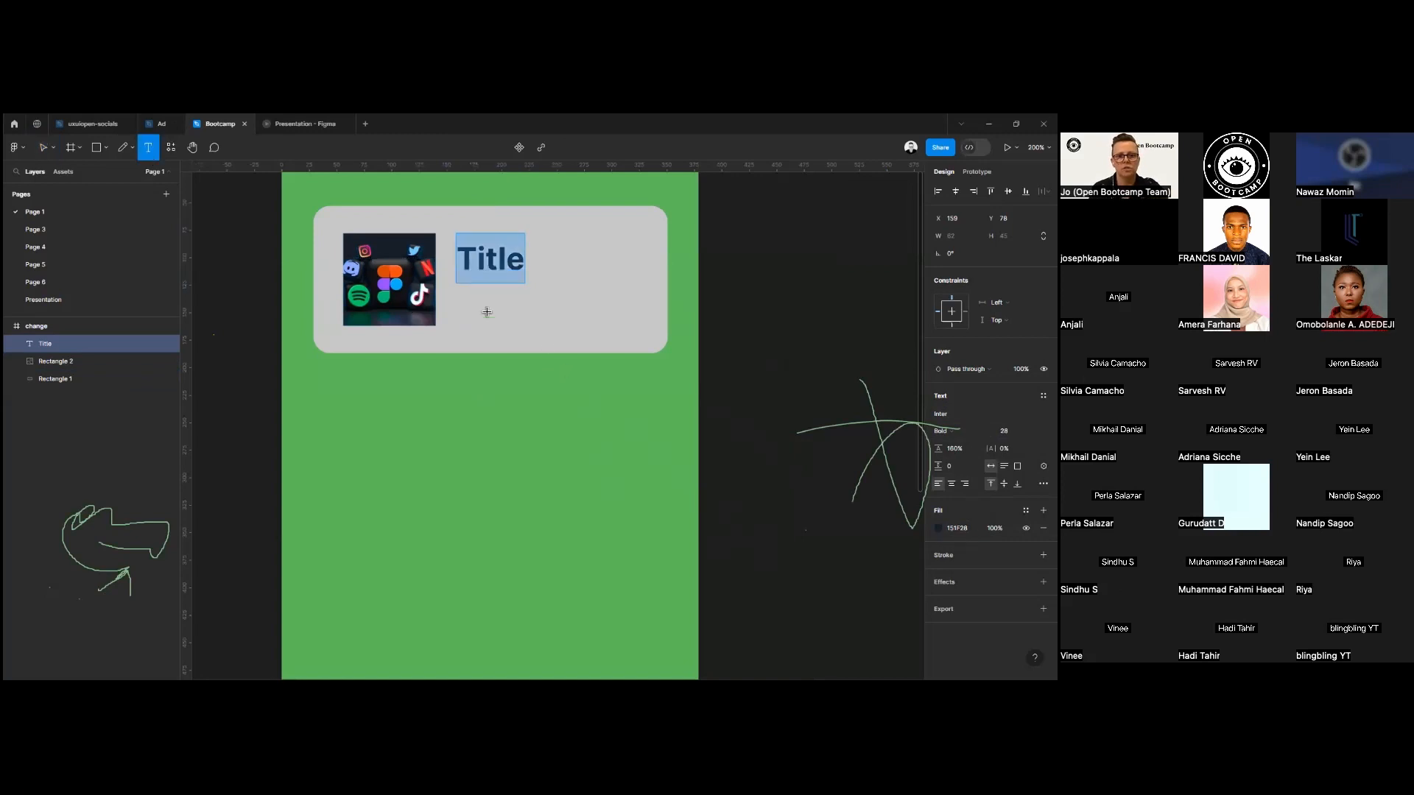
{"action": "left_click", "coordinate": [469, 308]}
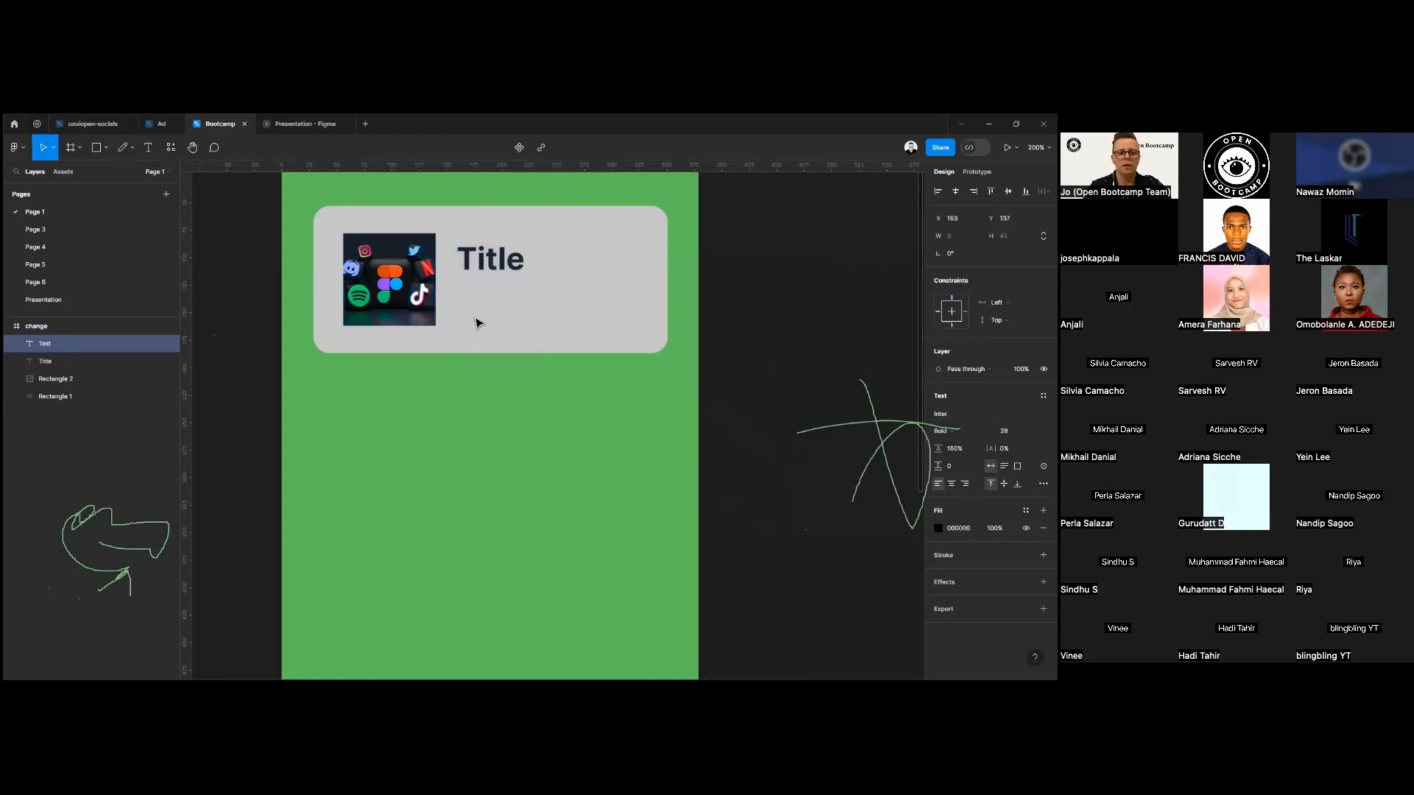
{"action": "type", "text": "t"}
{"action": "key", "text": "BackSpace"}
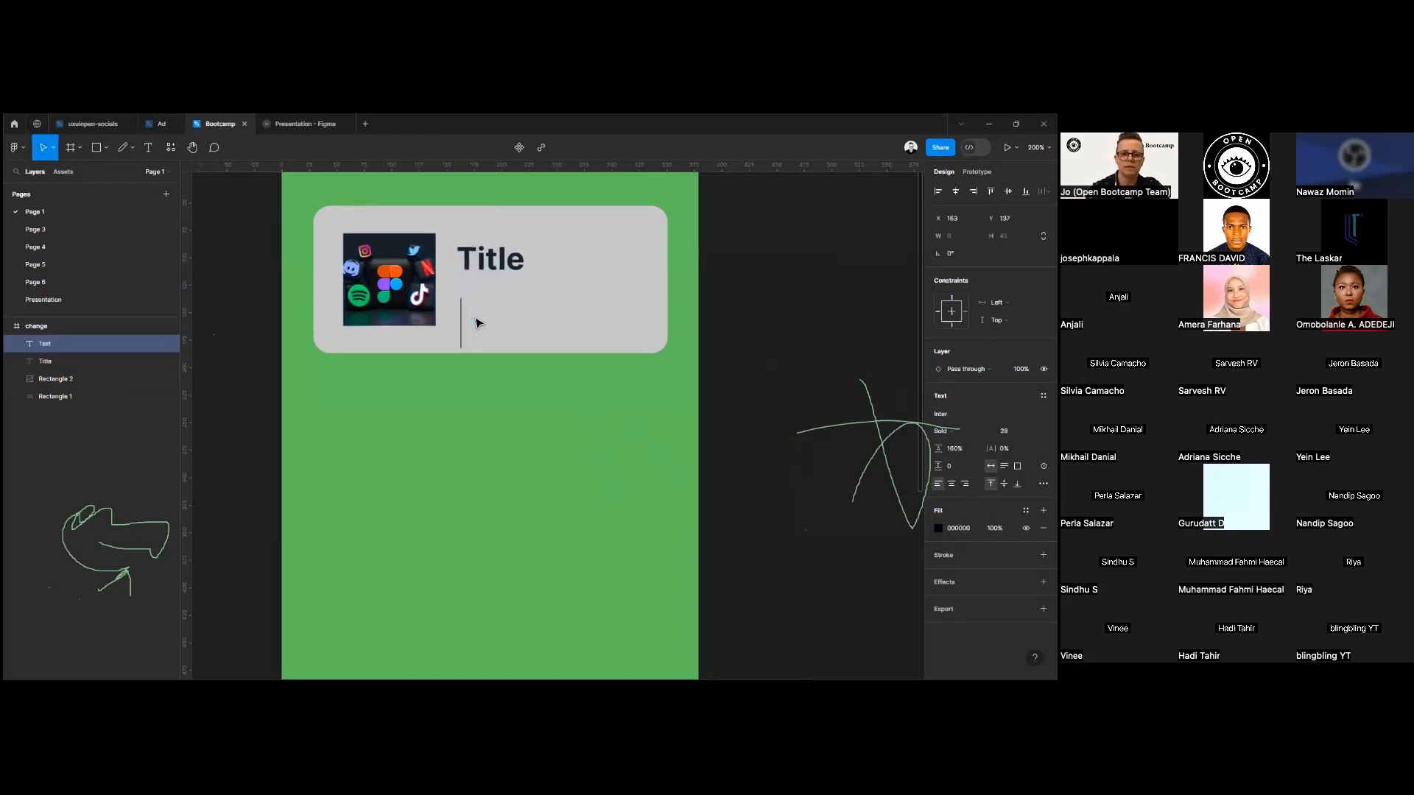
{"action": "type", "text": "Thoisi="}
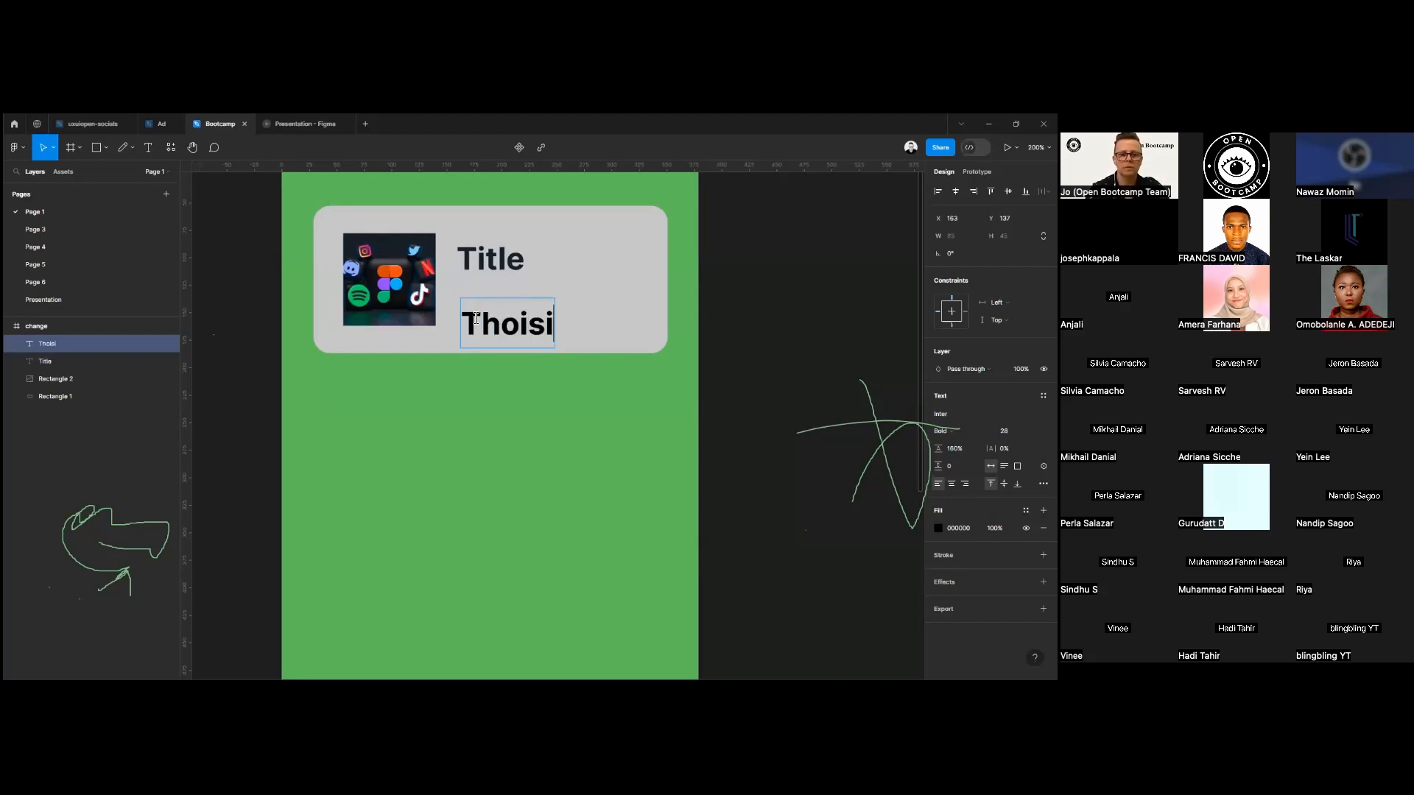
{"action": "key", "text": "BackSpace"}
{"action": "key", "text": "BackSpace"}
{"action": "key", "text": "BackSpace"}
{"action": "key", "text": "BackSpace"}
{"action": "key", "text": "BackSpace"}
{"action": "type", "text": "is is my "}
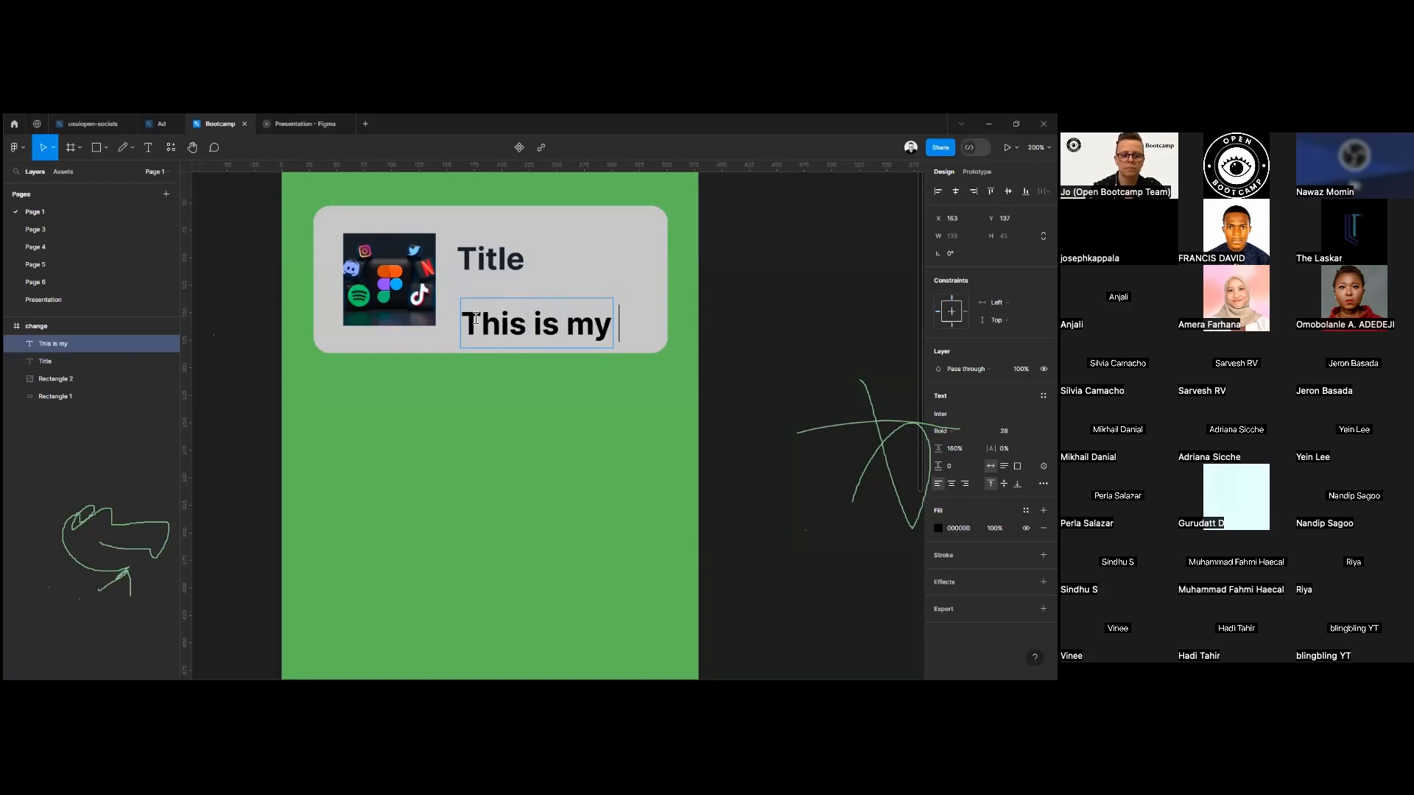
{"action": "type", "text": "b"}
{"action": "type", "text": "dy text"}
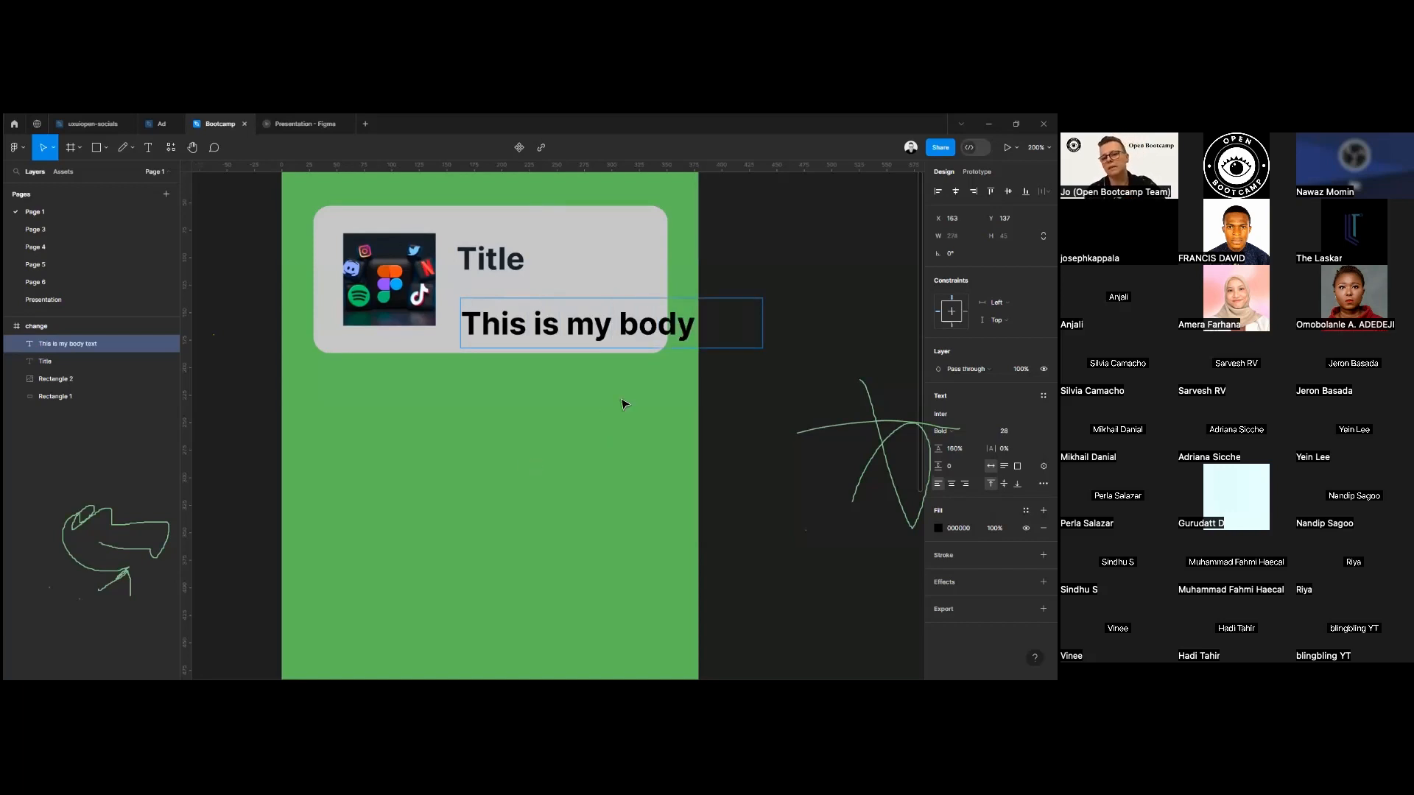
{"action": "key", "text": "Escape"}
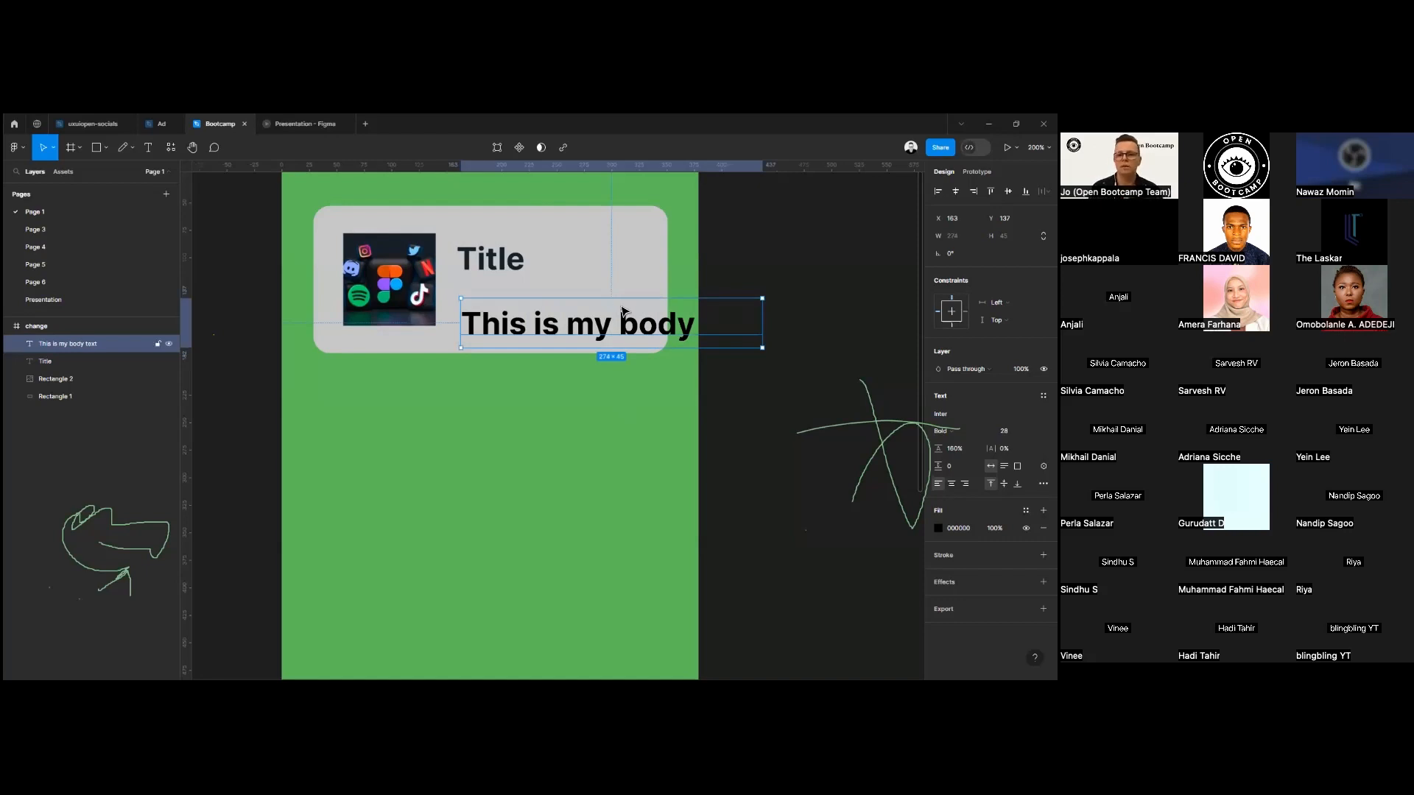
Narrow the body text box to 170 wide and place it directly beneath the title, aligned with its left edge.
{"action": "left_click_drag", "start_coordinate": [760, 325], "coordinate": [652, 335]}
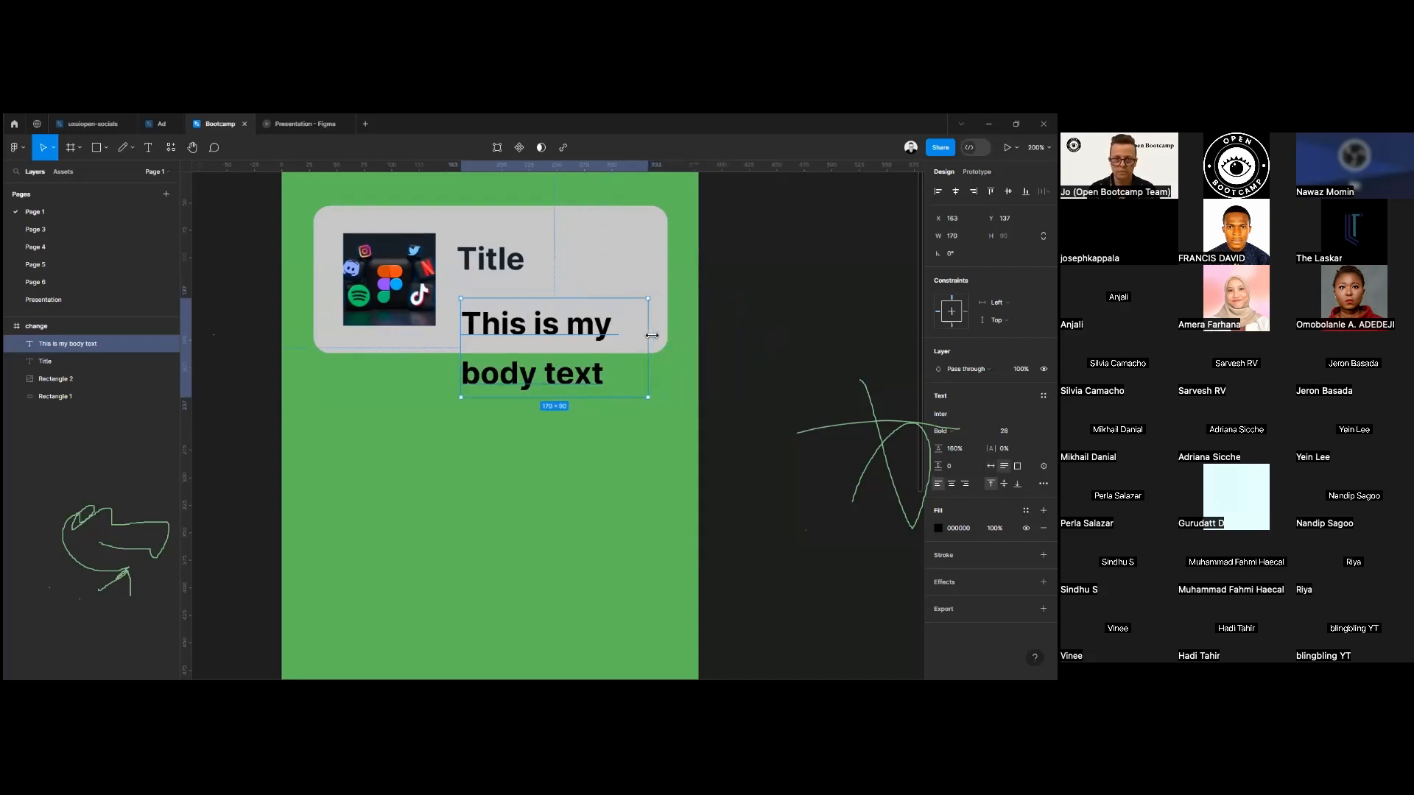
{"action": "left_click_drag", "start_coordinate": [540, 337], "coordinate": [535, 322]}
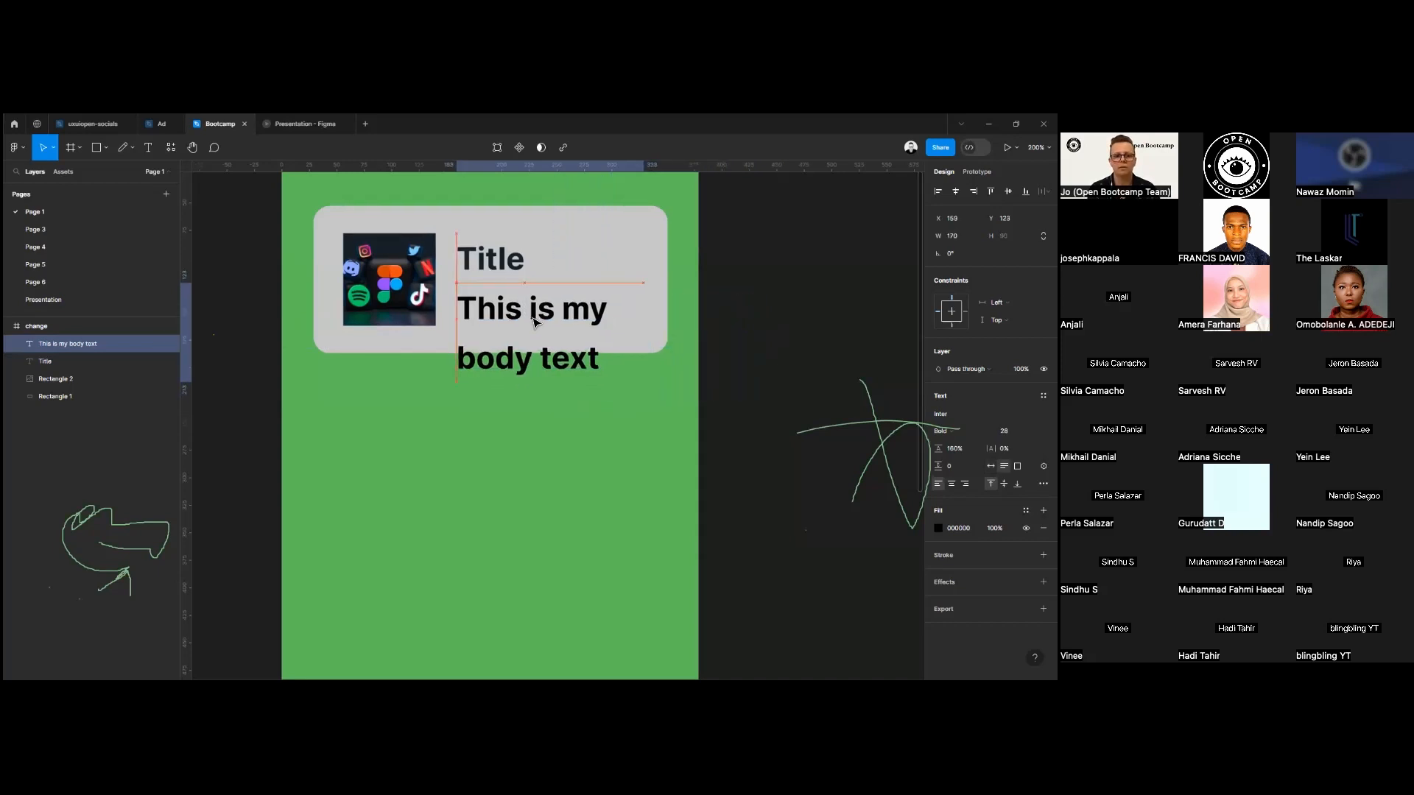
Set the font size of the whole body text to 20.
{"action": "double_click", "coordinate": [536, 322]}
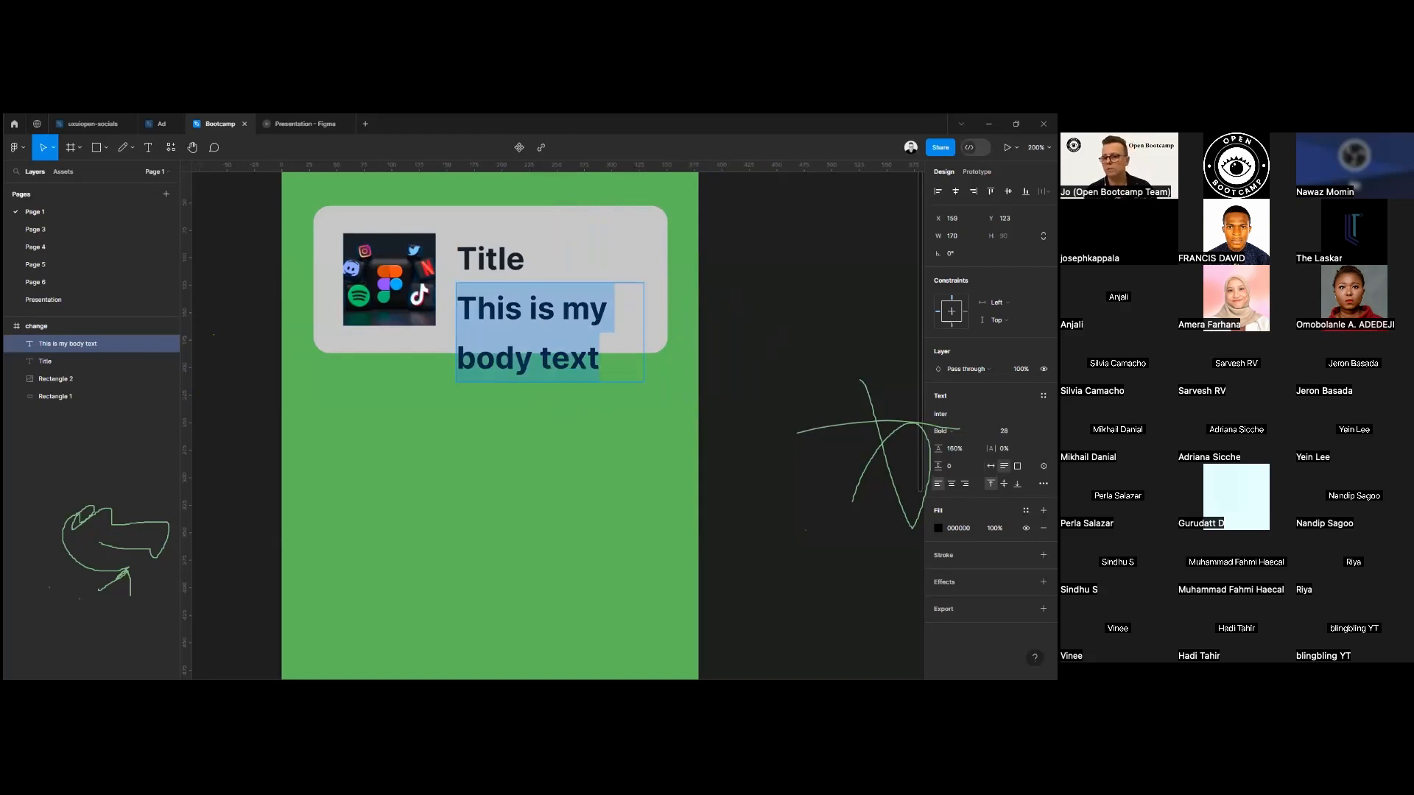
{"action": "left_click", "coordinate": [1034, 431]}
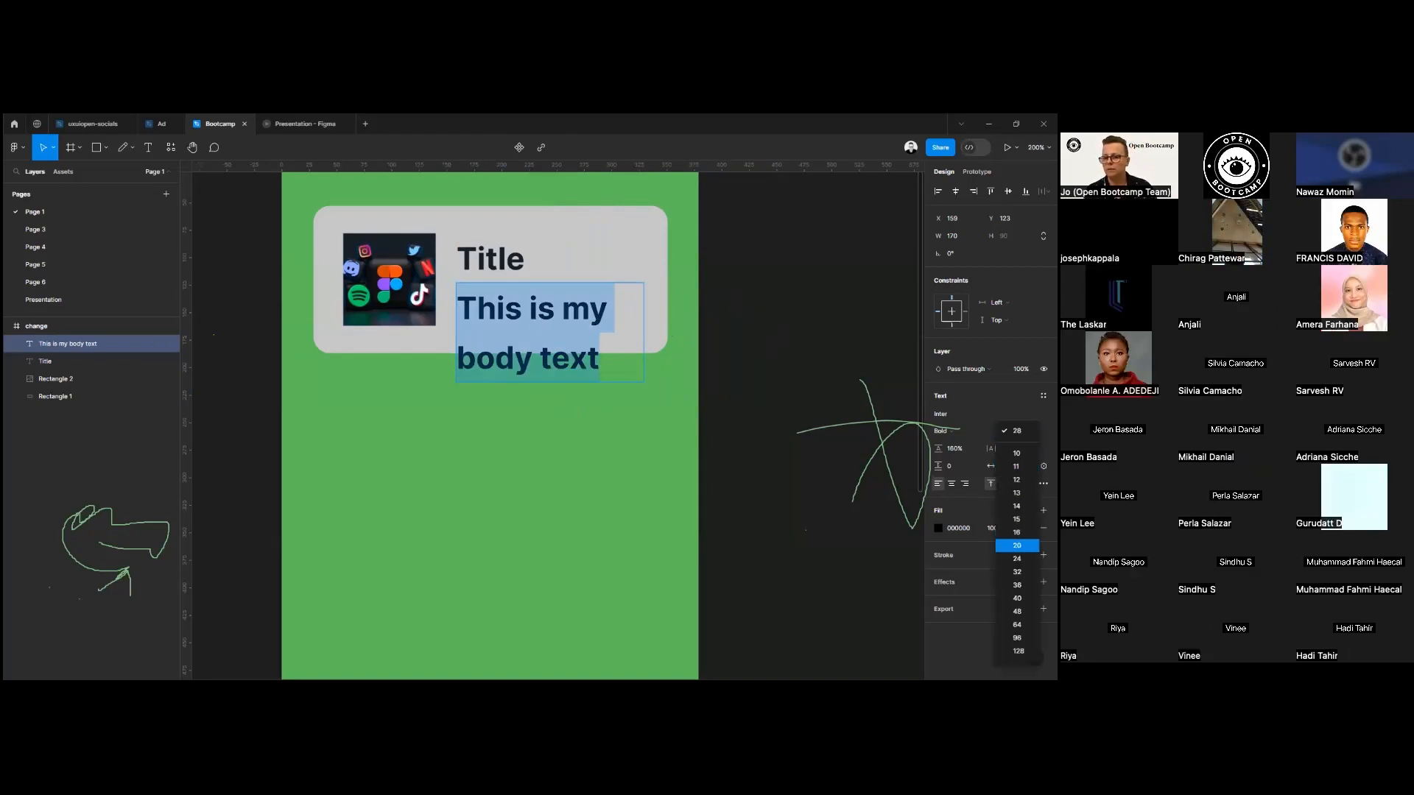
{"action": "left_click", "coordinate": [1017, 545]}
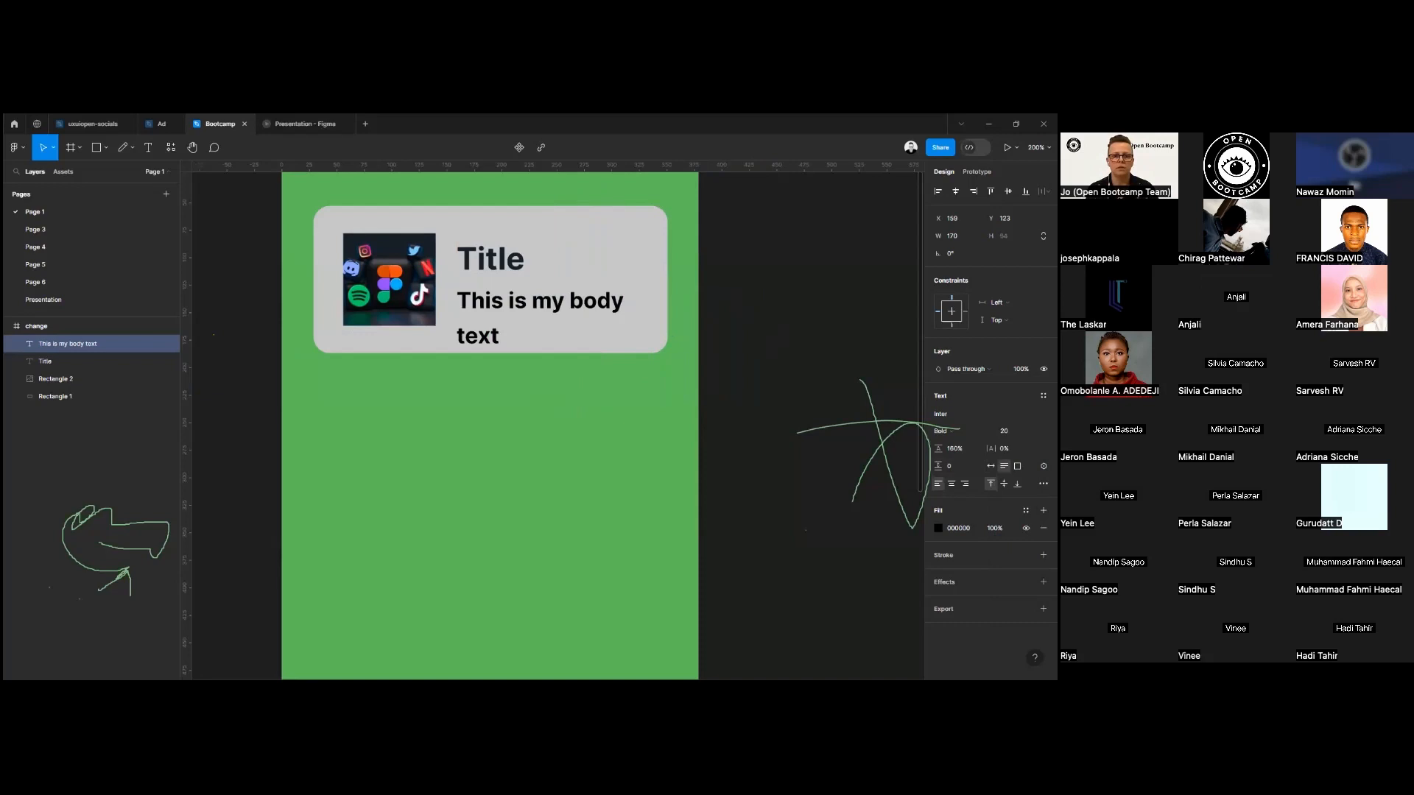
Tighten the line height of the whole body text to 112% and nudge the text up slightly toward the title.
{"action": "double_click", "coordinate": [549, 344]}
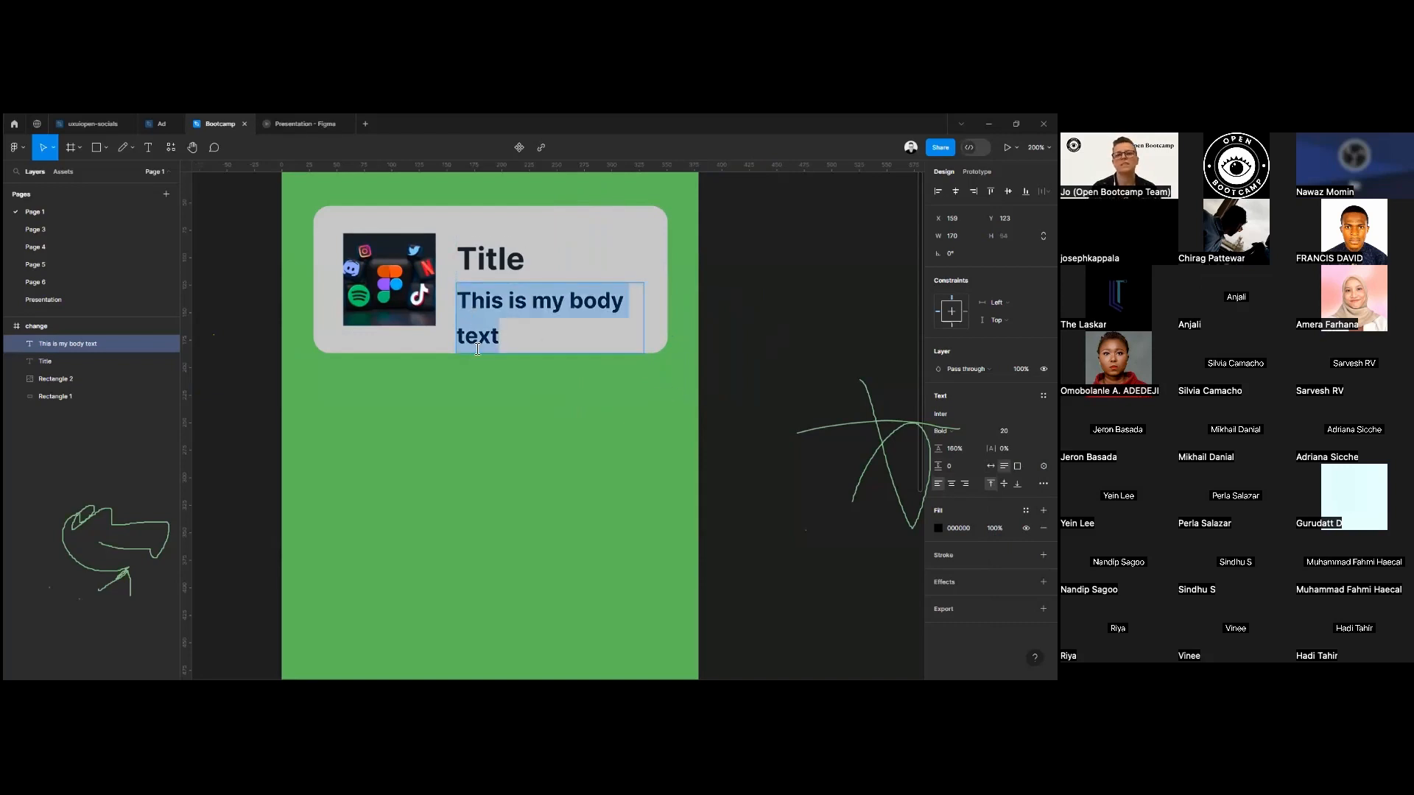
{"action": "left_click", "coordinate": [468, 325]}
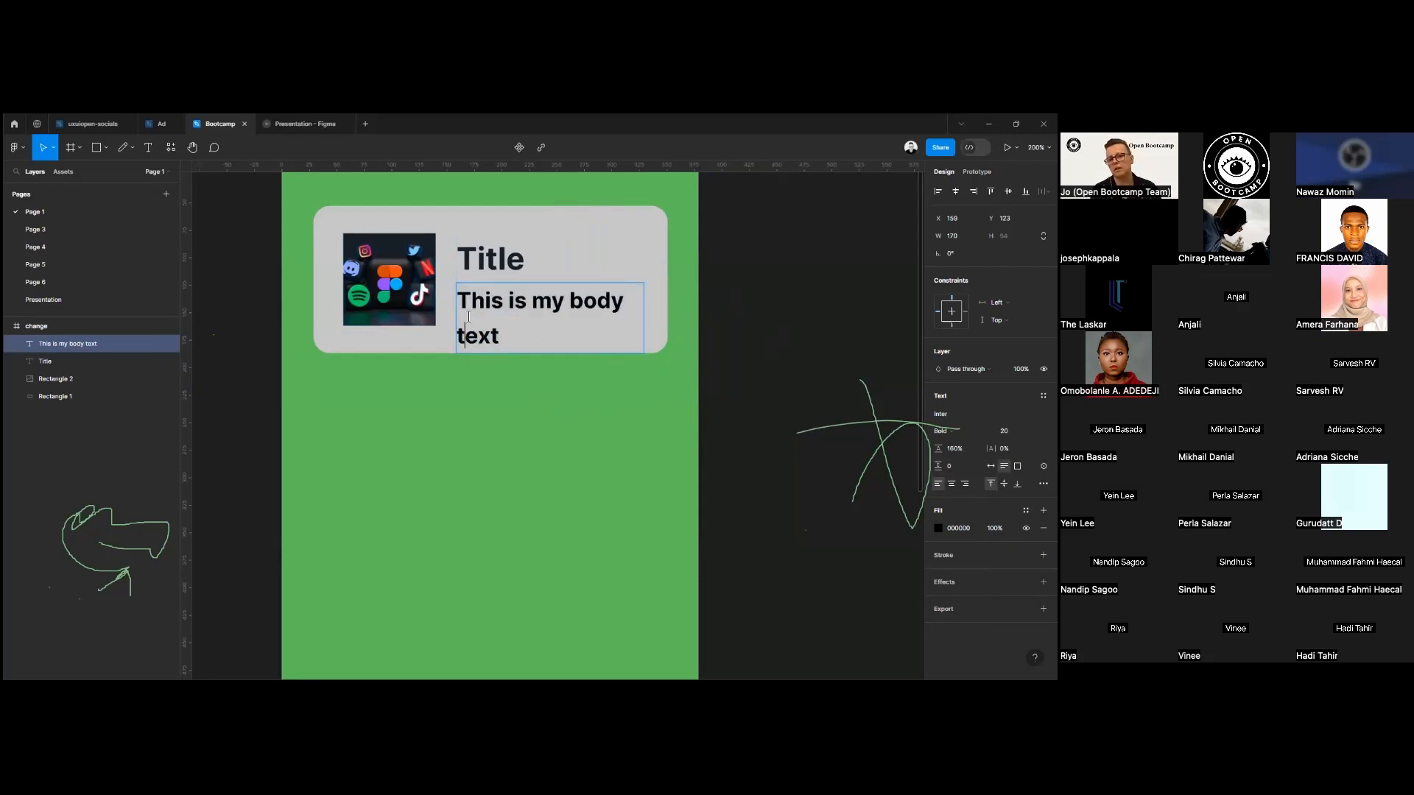
{"action": "key", "text": "ctrl+a"}
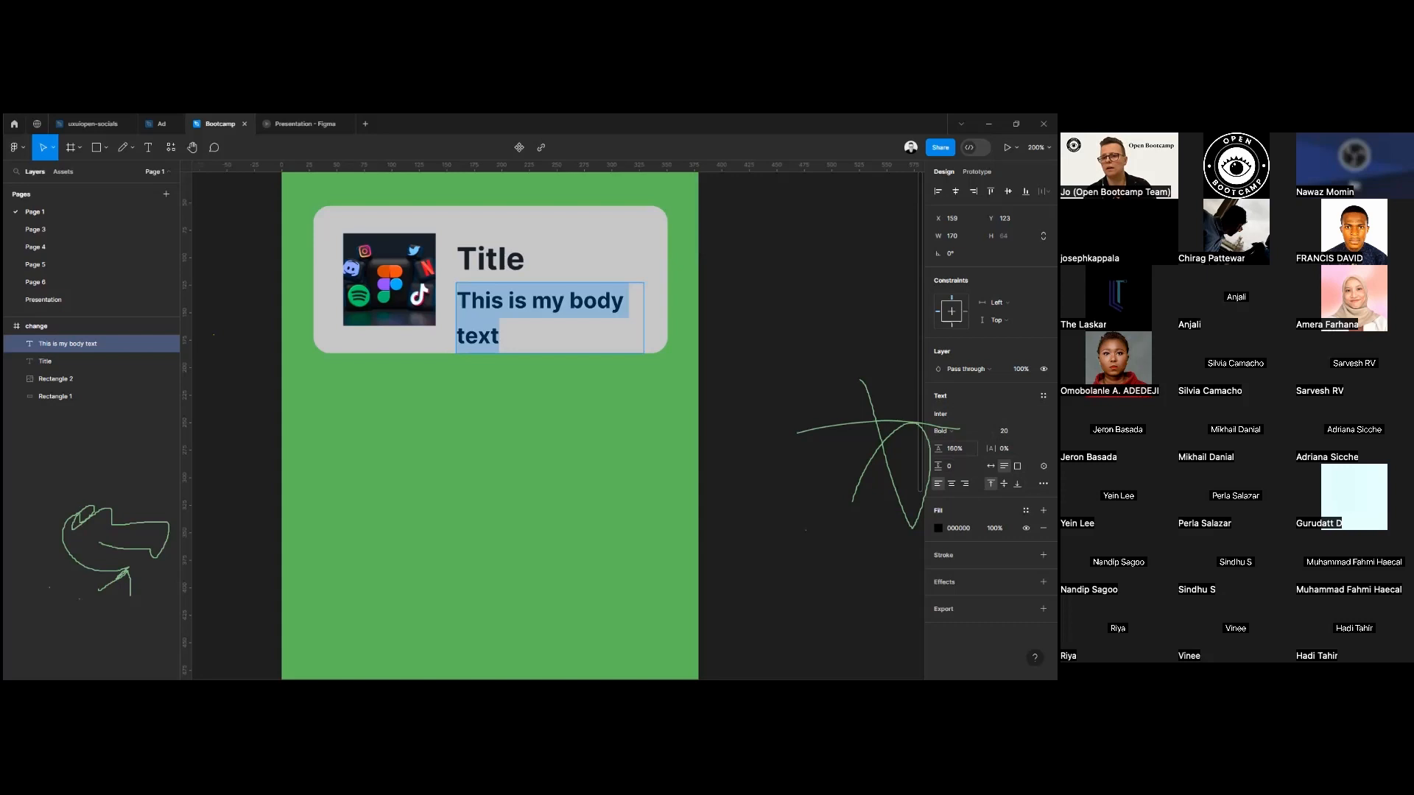
{"action": "left_click_drag", "start_coordinate": [938, 449], "coordinate": [878, 480]}
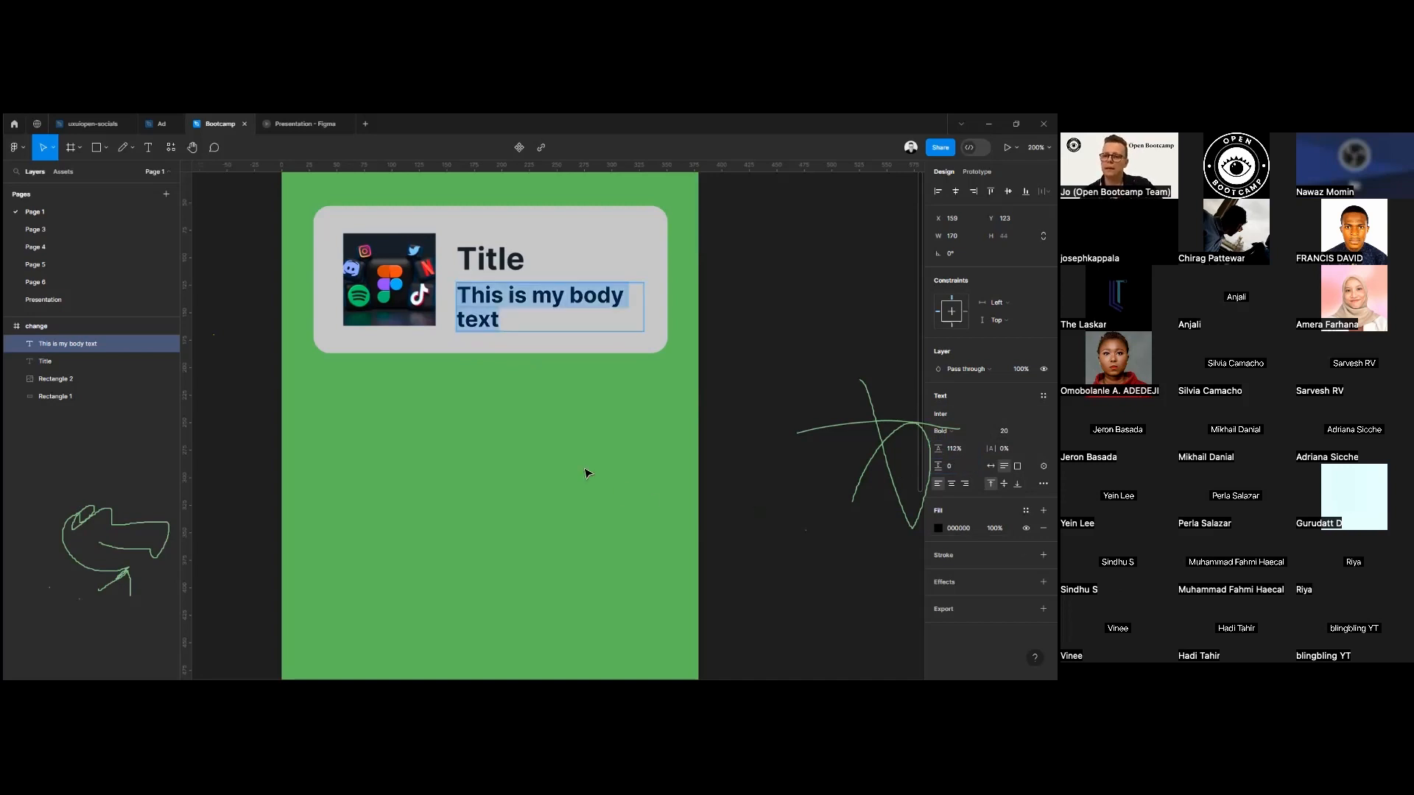
{"action": "key", "text": "Escape"}
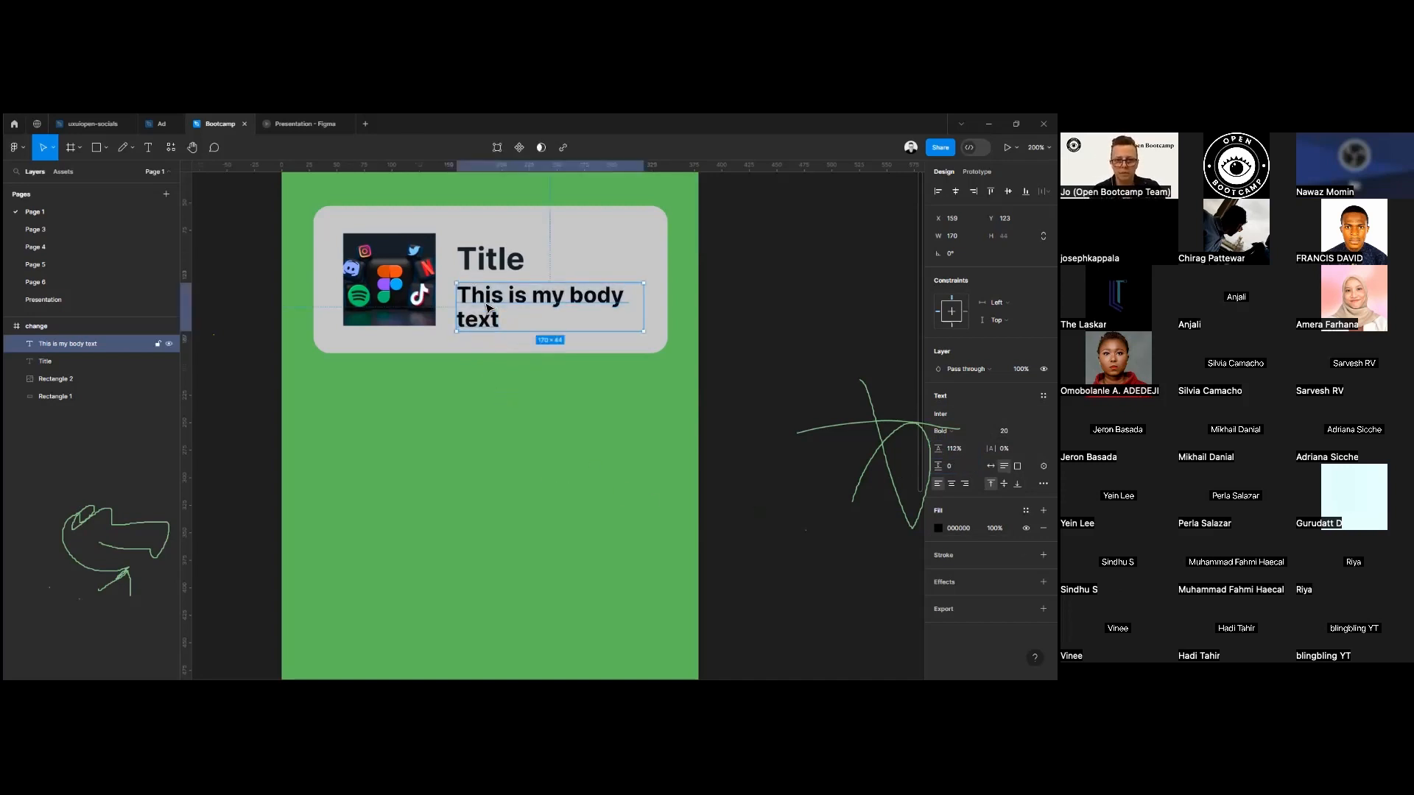
{"action": "left_click", "coordinate": [493, 261]}
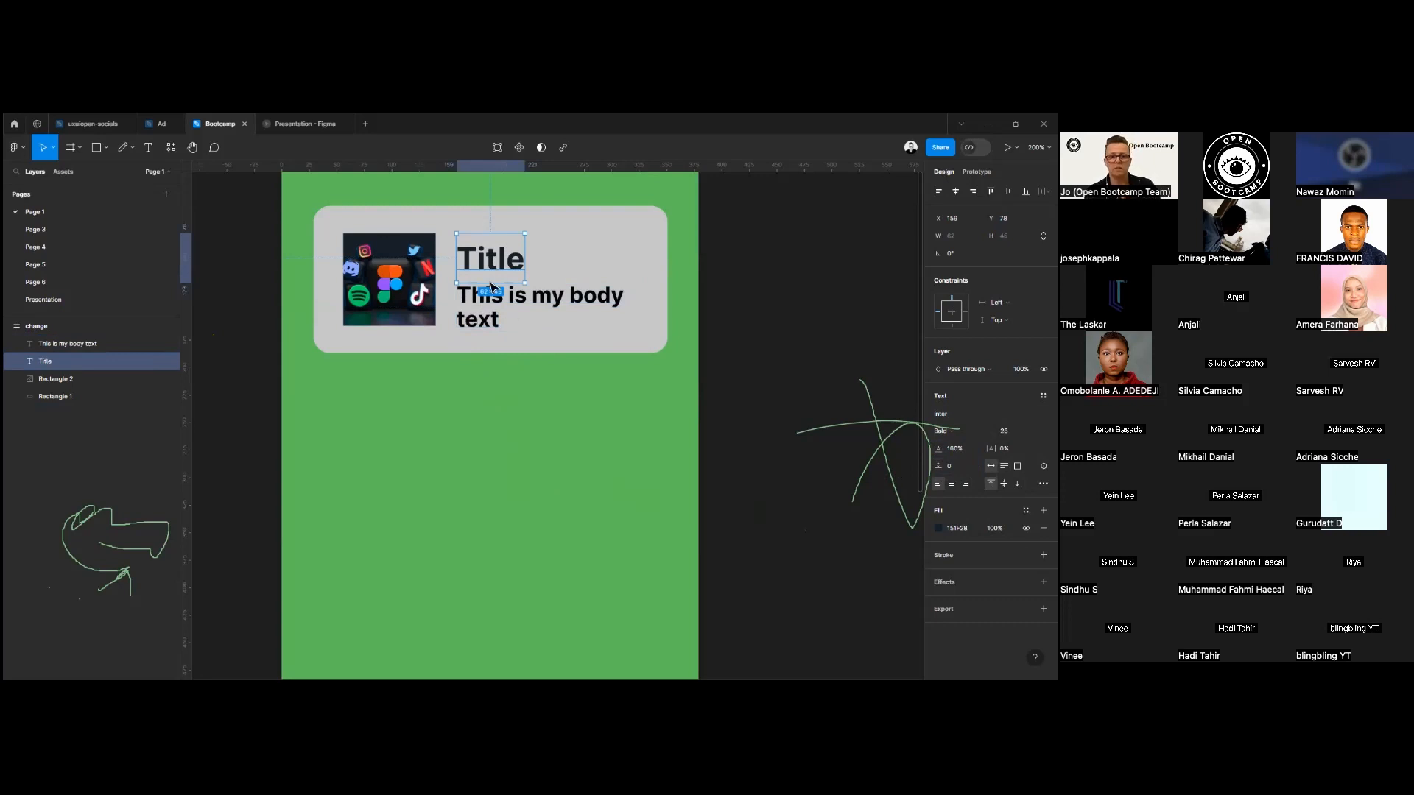
{"action": "left_click", "coordinate": [503, 323]}
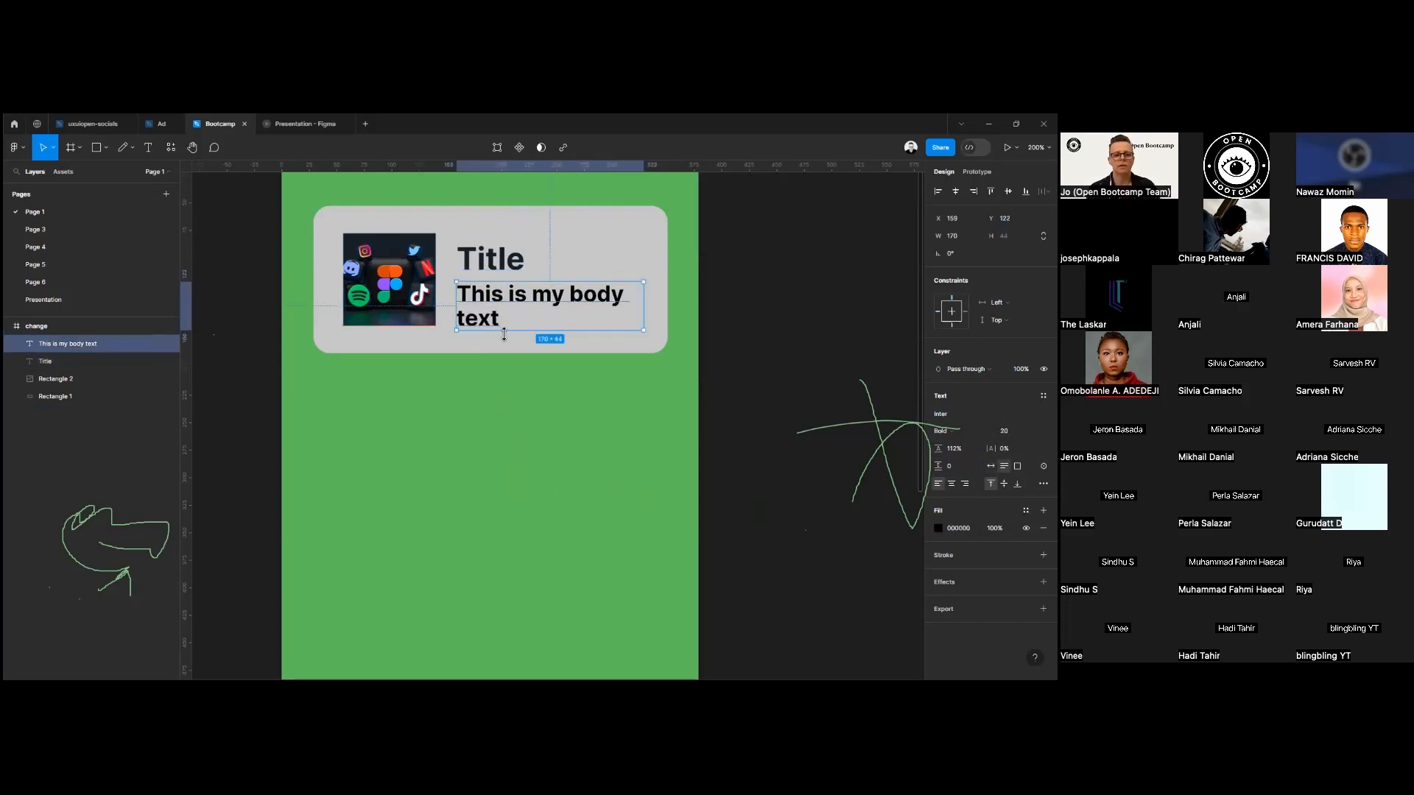
Change the font weight of the body text to Medium and finish editing it.
{"action": "scroll", "coordinate": [508, 334], "scroll_direction": "down", "scroll_amount": 5}
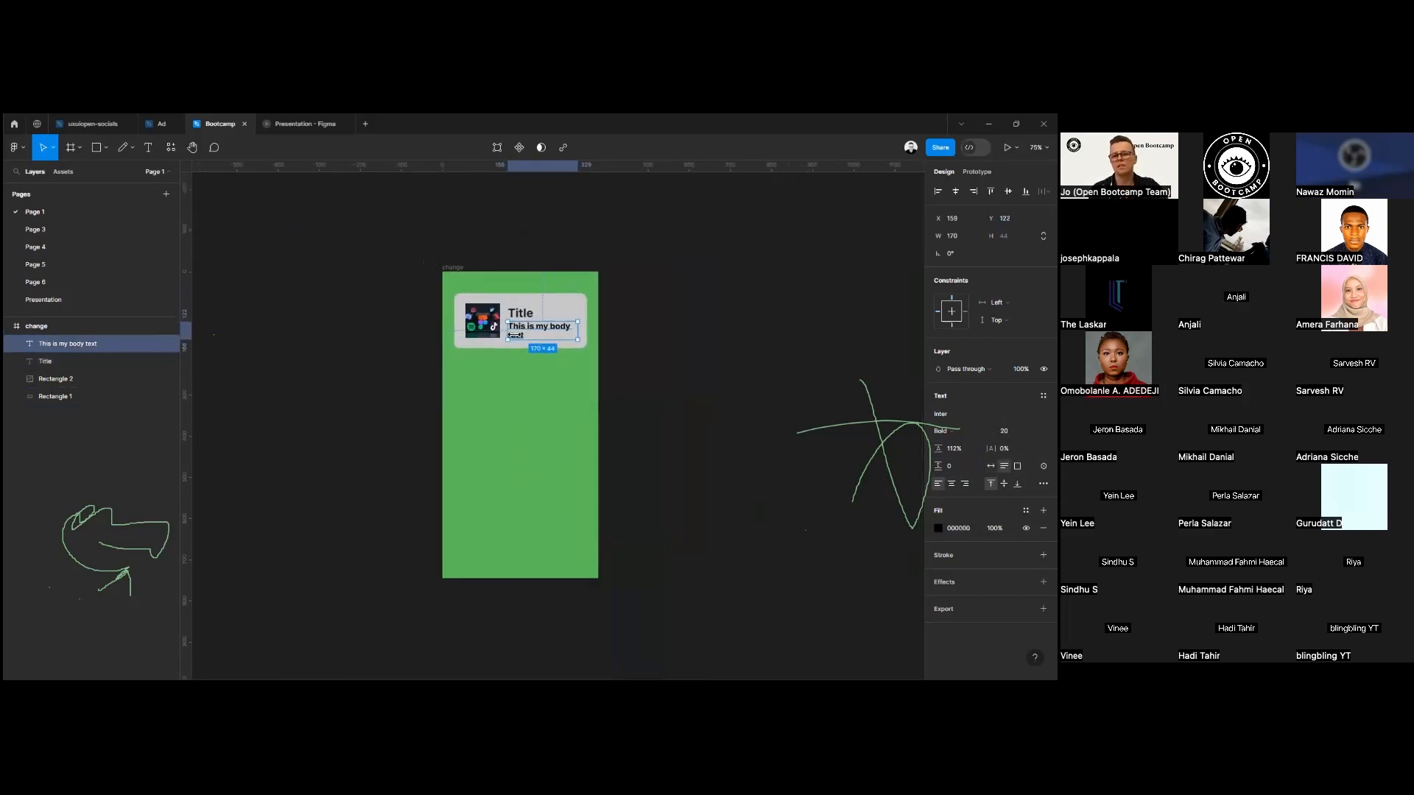
{"action": "scroll", "coordinate": [578, 385], "scroll_direction": "up", "scroll_amount": 5}
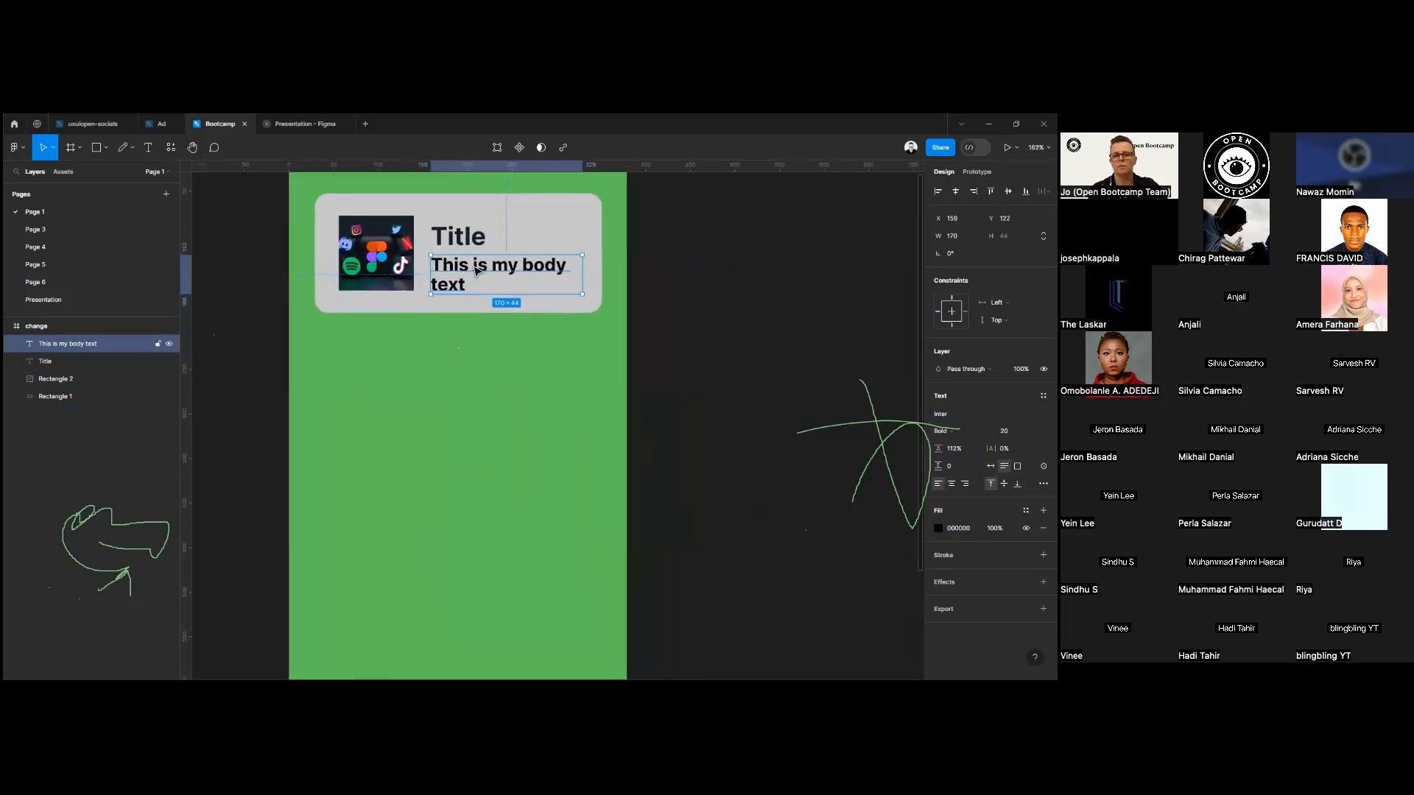
{"action": "double_click", "coordinate": [476, 271]}
{"action": "left_click", "coordinate": [957, 431]}
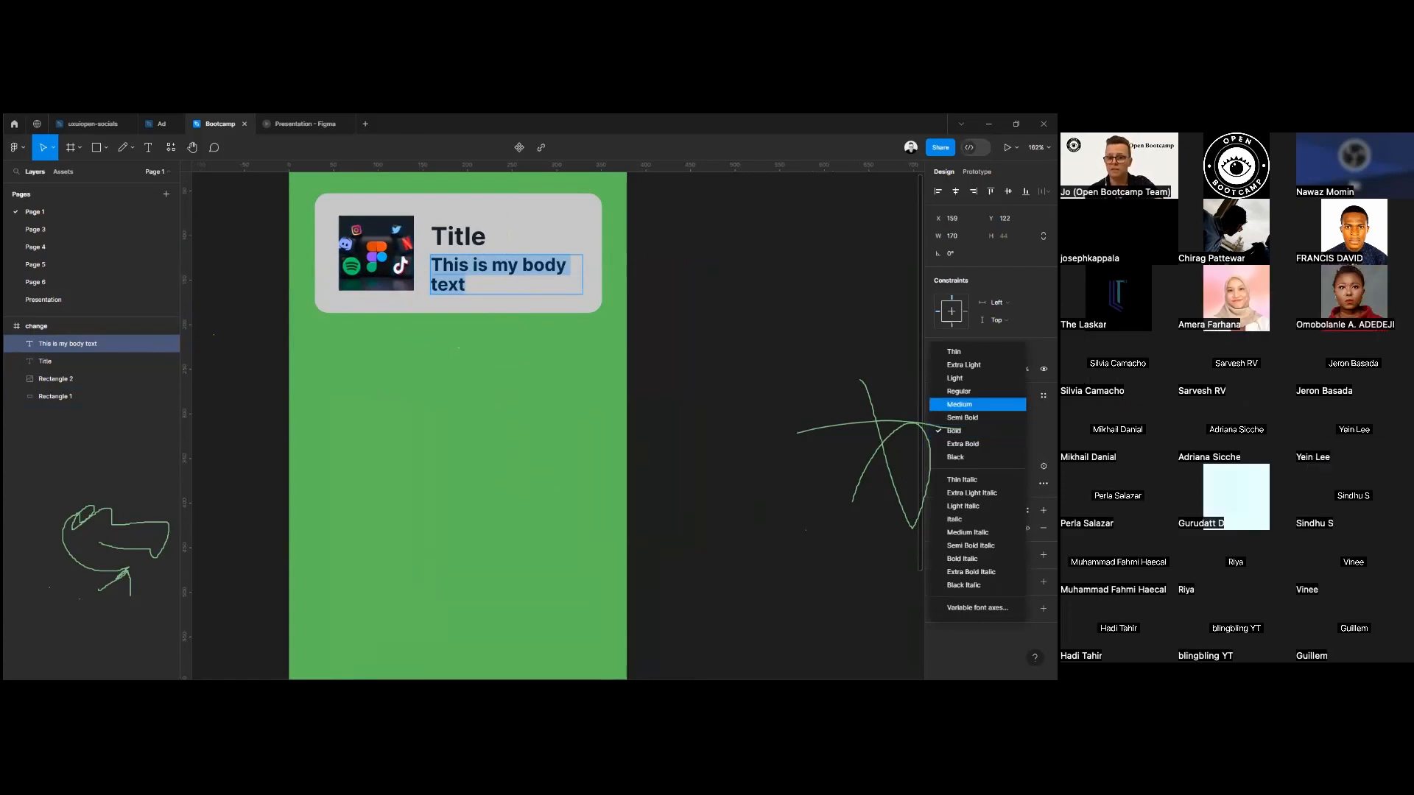
{"action": "key", "text": "Escape"}
{"action": "key", "text": "Escape"}
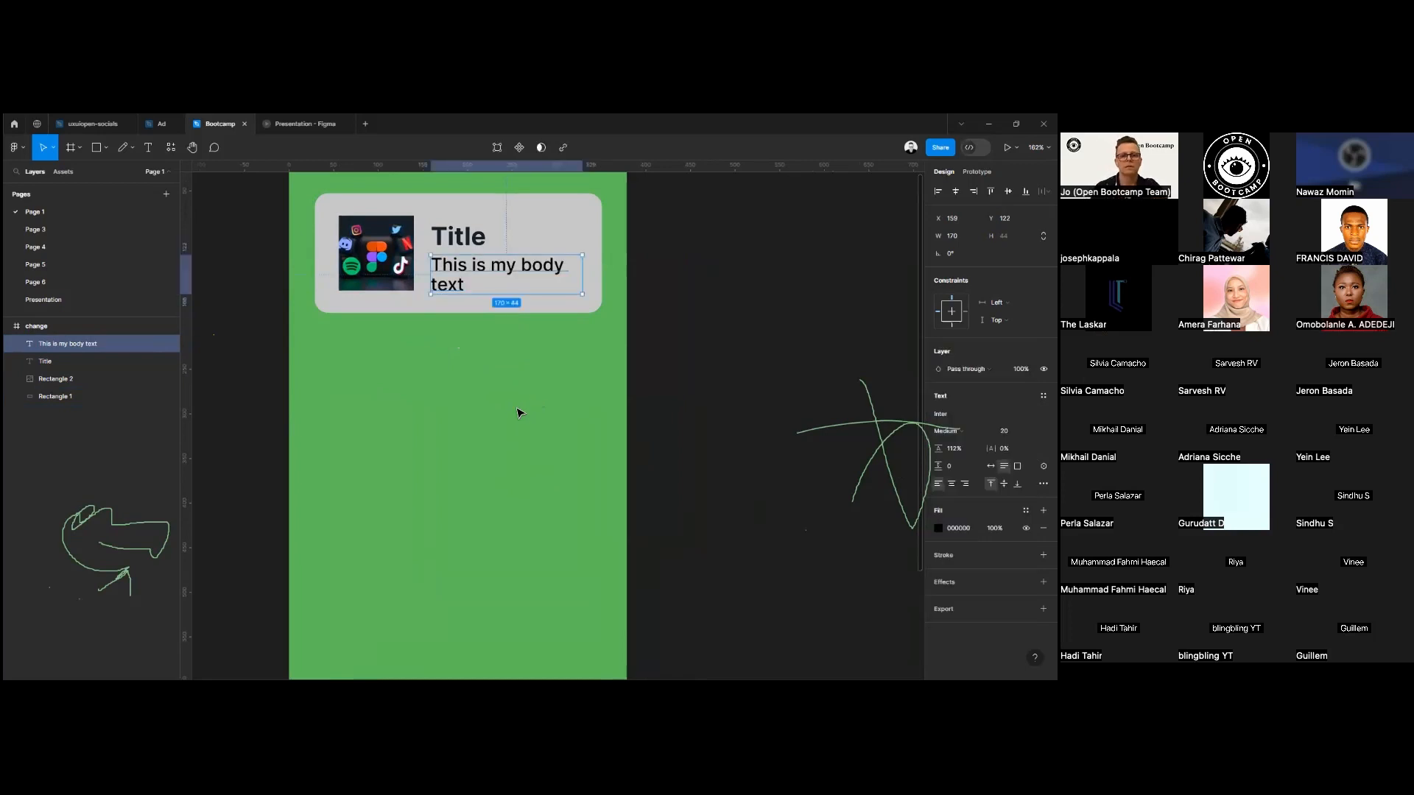
Left-align the title and body text with each other and move both up so they line up with the image.
{"action": "left_click", "coordinate": [458, 245]}
{"action": "left_click_drag", "start_coordinate": [458, 245], "coordinate": [474, 243]}
{"action": "left_click", "coordinate": [457, 286]}
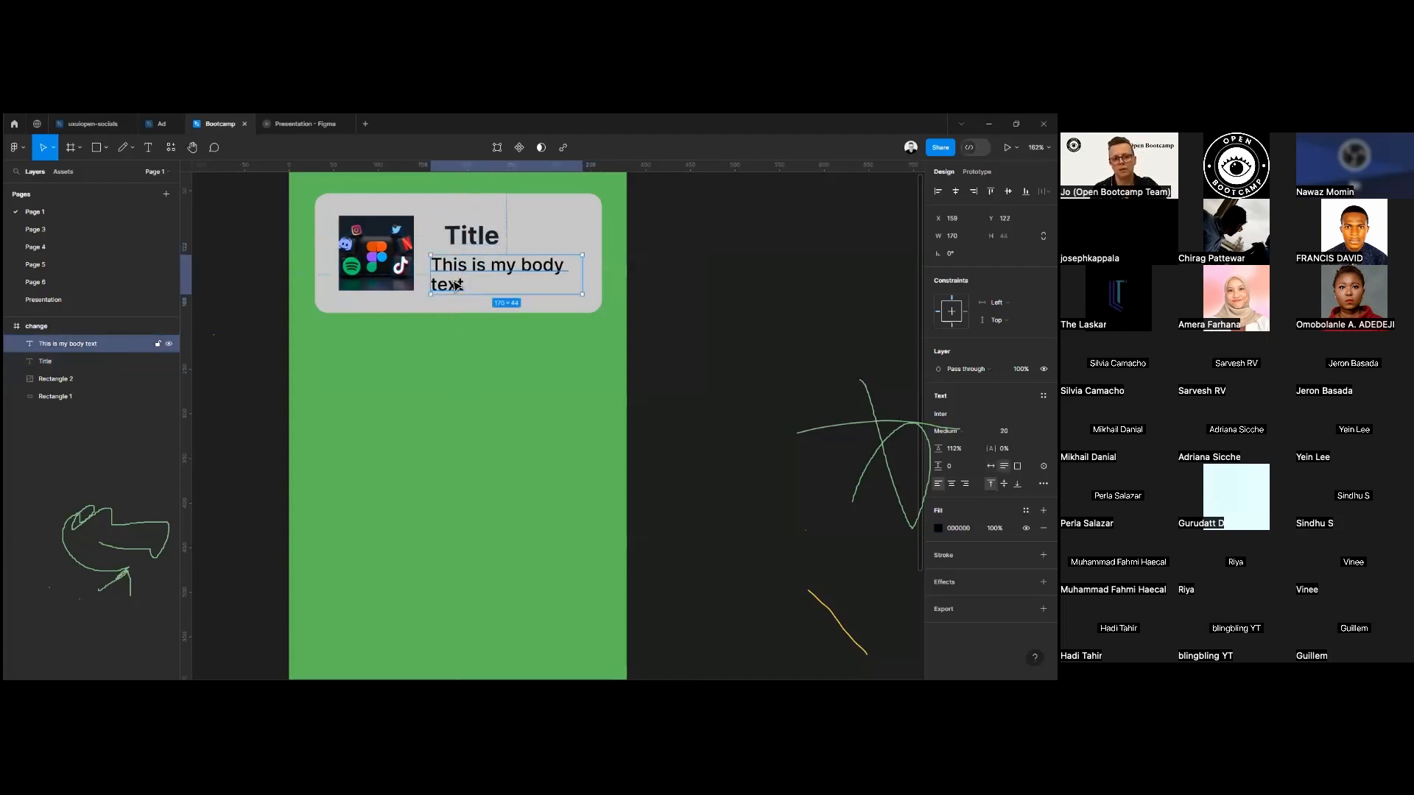
{"action": "left_click", "coordinate": [478, 245], "text": "shift"}
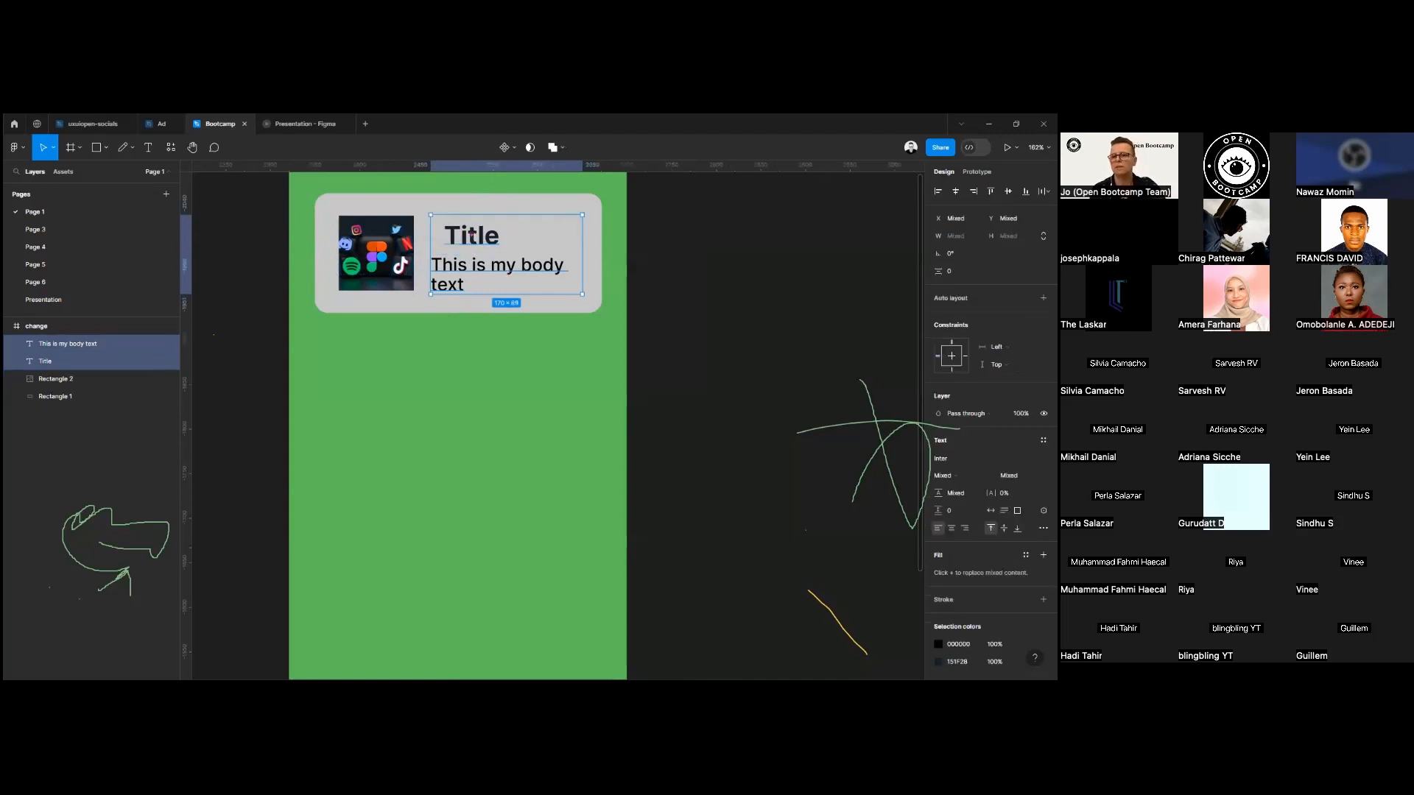
{"action": "key", "text": "alt+a"}
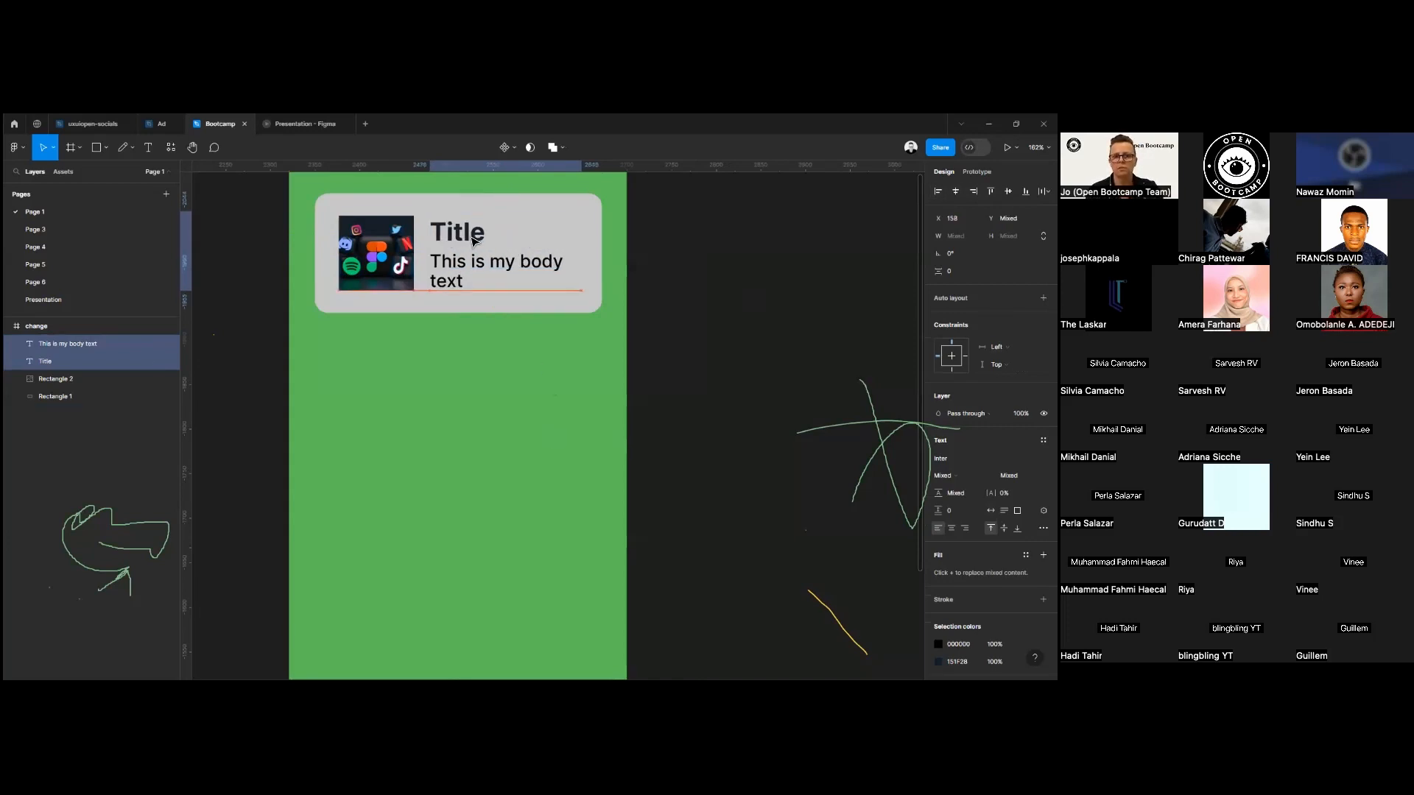
{"action": "left_click", "coordinate": [685, 317]}
Lighten the "change" frame's fill to a pale green and move the frame to about X 2442, Y -1964.
{"action": "scroll", "coordinate": [681, 315], "scroll_direction": "down", "scroll_amount": 6}
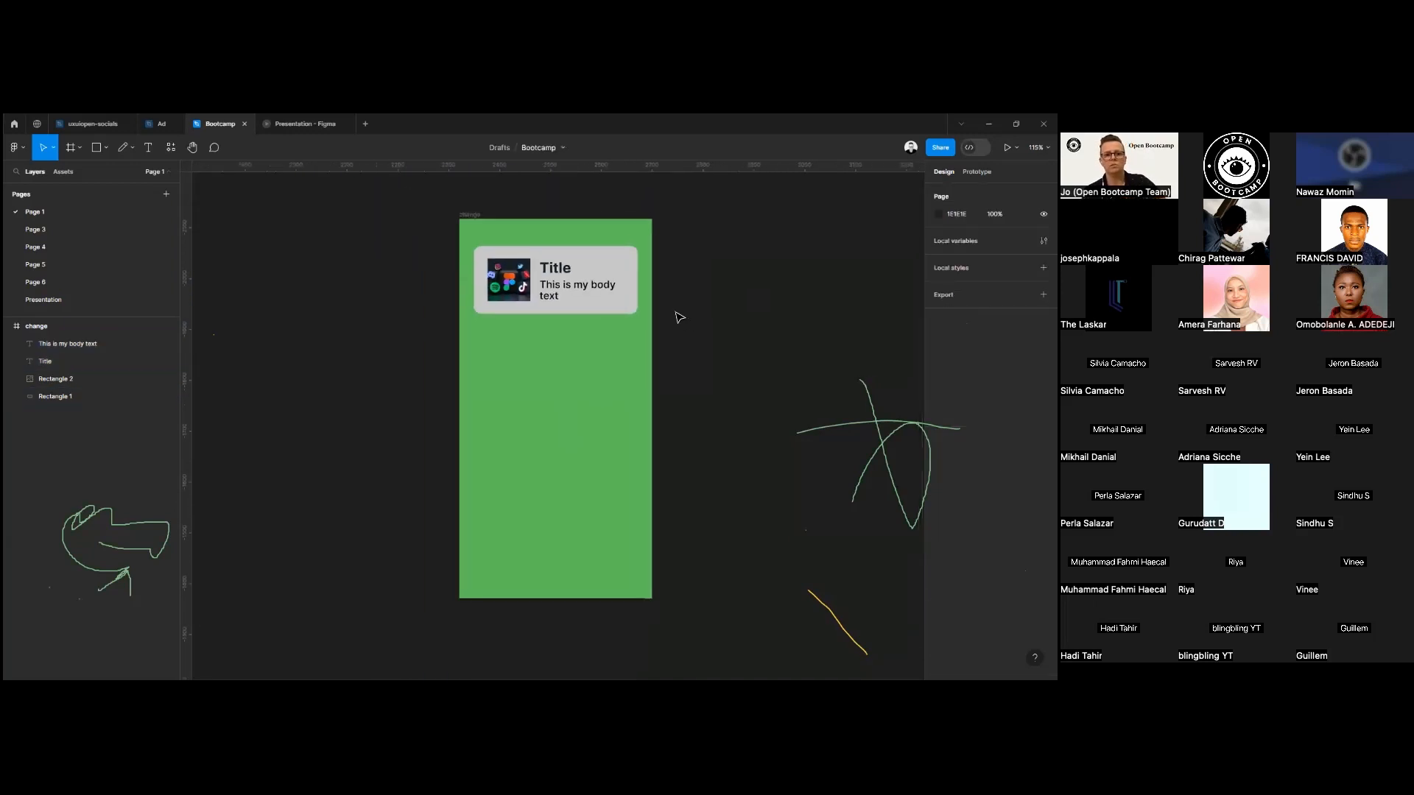
{"action": "scroll", "coordinate": [663, 310], "scroll_direction": "up", "scroll_amount": 3}
{"action": "scroll", "coordinate": [652, 300], "scroll_direction": "up", "scroll_amount": 2}
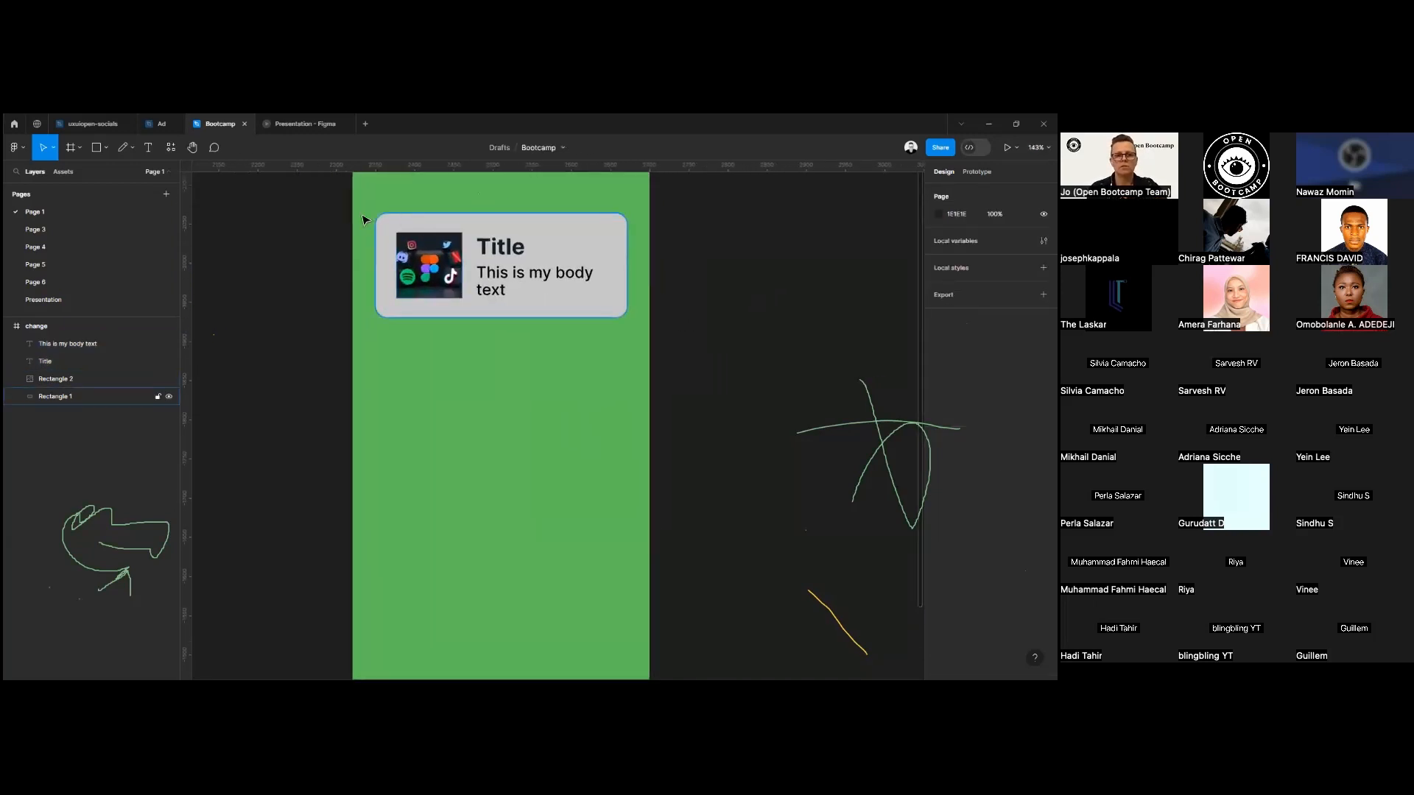
{"action": "scroll", "coordinate": [365, 217], "scroll_direction": "down", "scroll_amount": 5}
{"action": "left_click", "coordinate": [382, 194]}
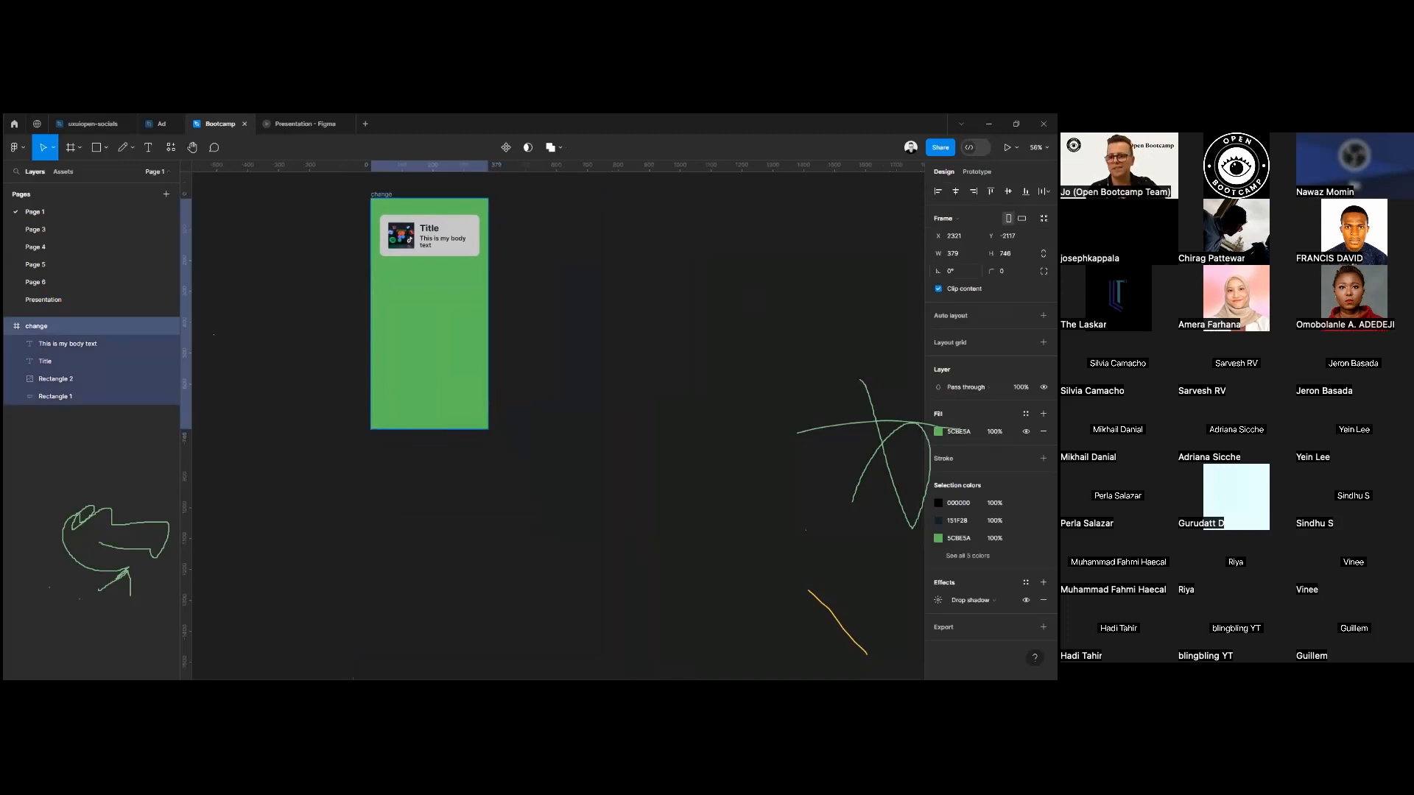
{"action": "left_click", "coordinate": [938, 431]}
{"action": "left_click_drag", "start_coordinate": [862, 434], "coordinate": [836, 413]}
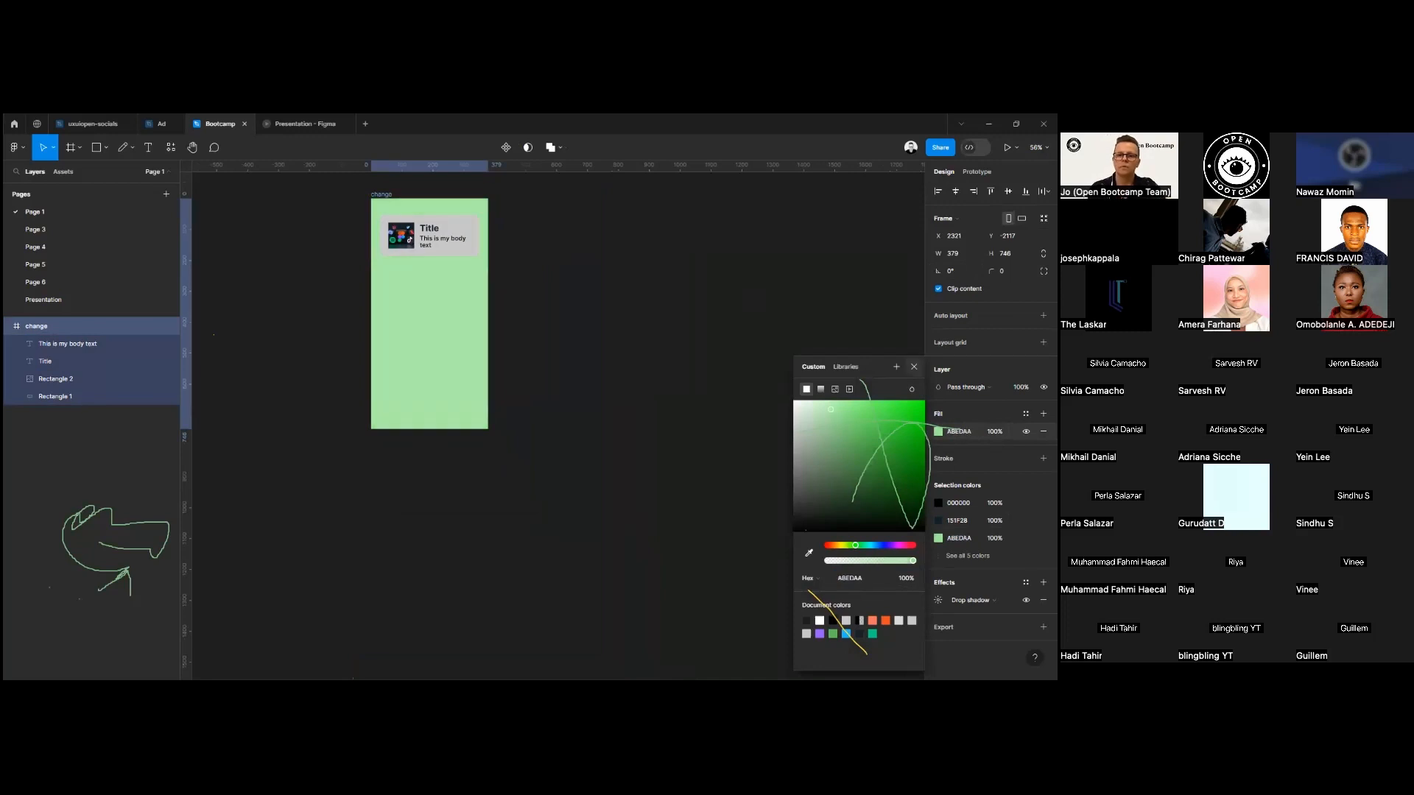
{"action": "left_click", "coordinate": [556, 366]}
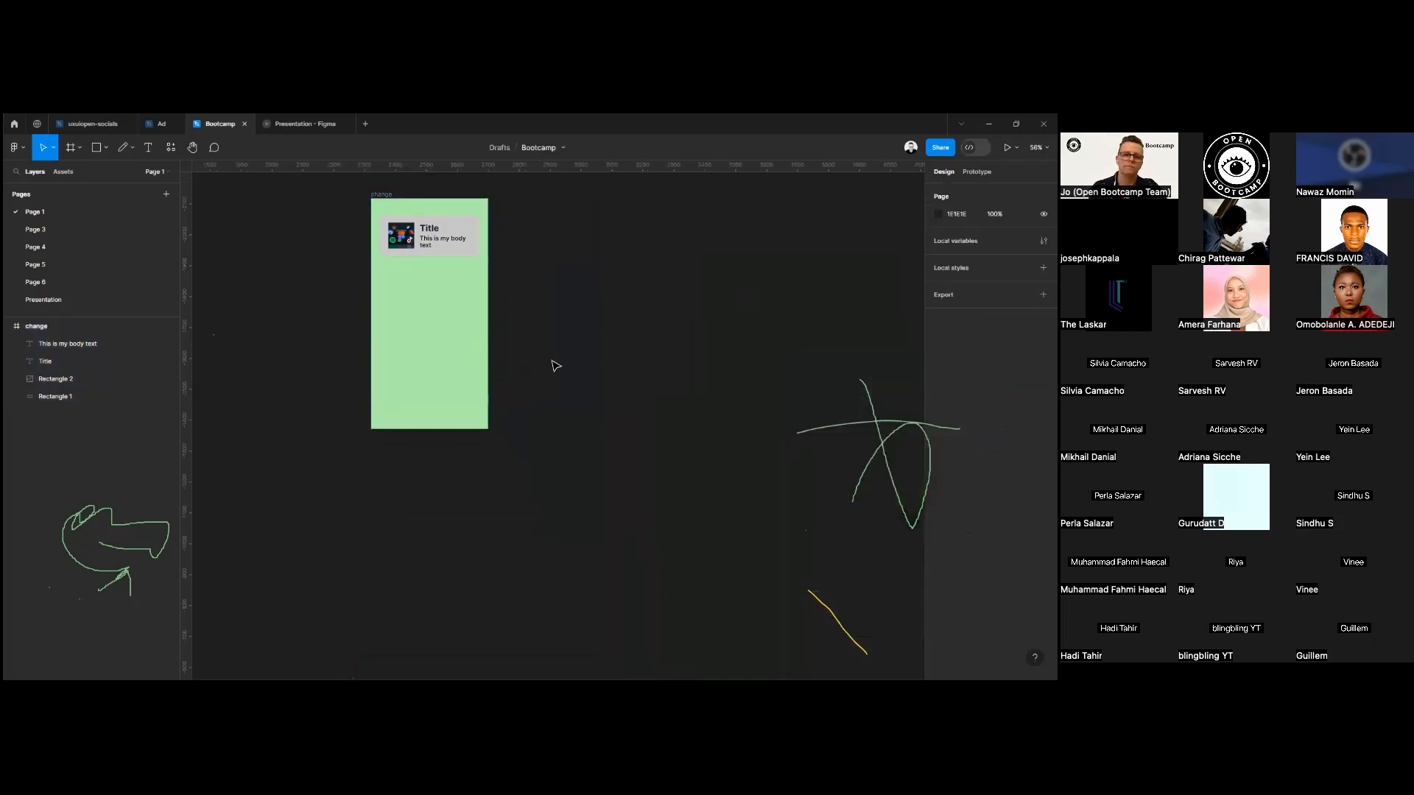
{"action": "left_click", "coordinate": [468, 239]}
{"action": "left_click_drag", "start_coordinate": [392, 195], "coordinate": [431, 244]}
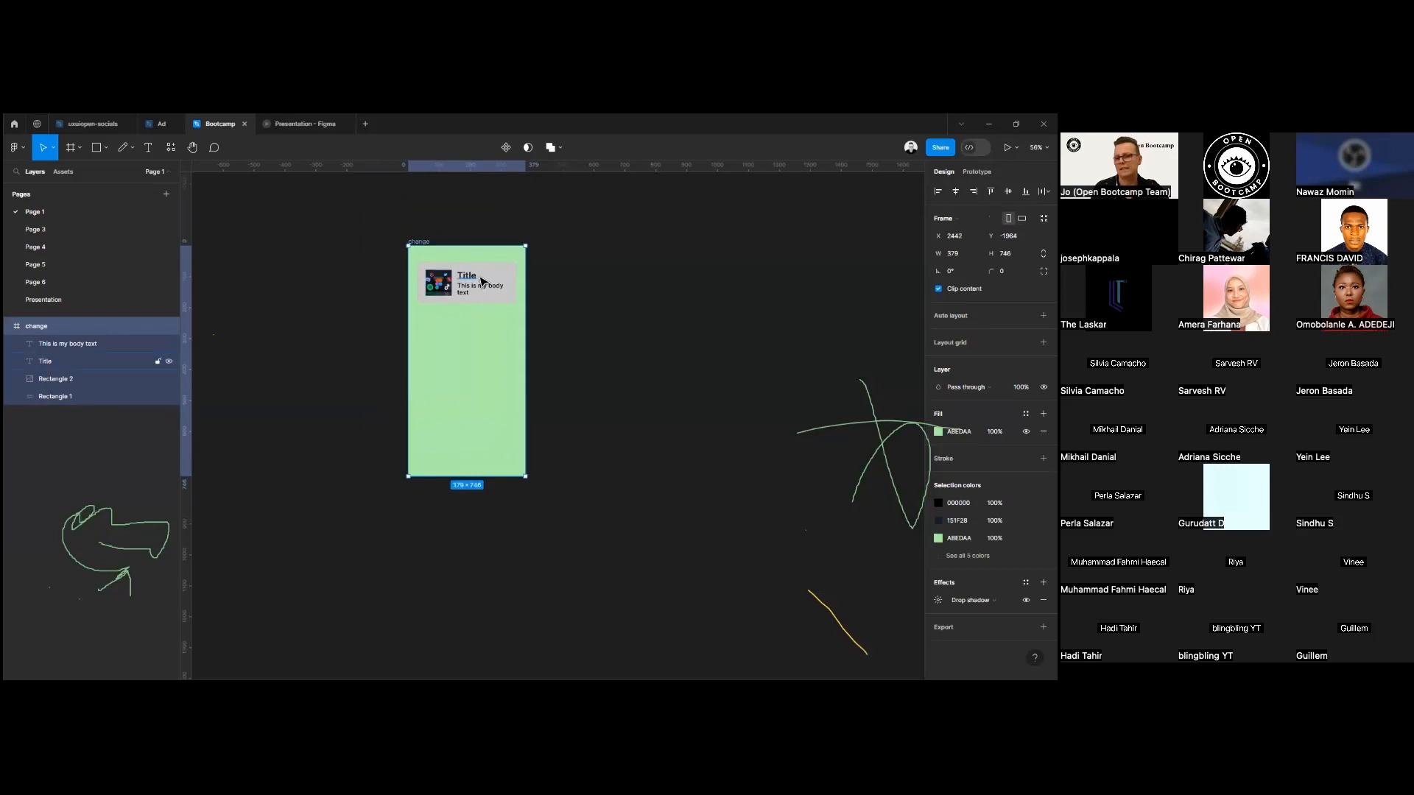
Add a black 1-wide stroke to the grey card rectangle behind the image and text.
{"action": "scroll", "coordinate": [490, 310], "scroll_direction": "up", "scroll_amount": 2}
{"action": "scroll", "coordinate": [571, 373], "scroll_direction": "up", "scroll_amount": 4}
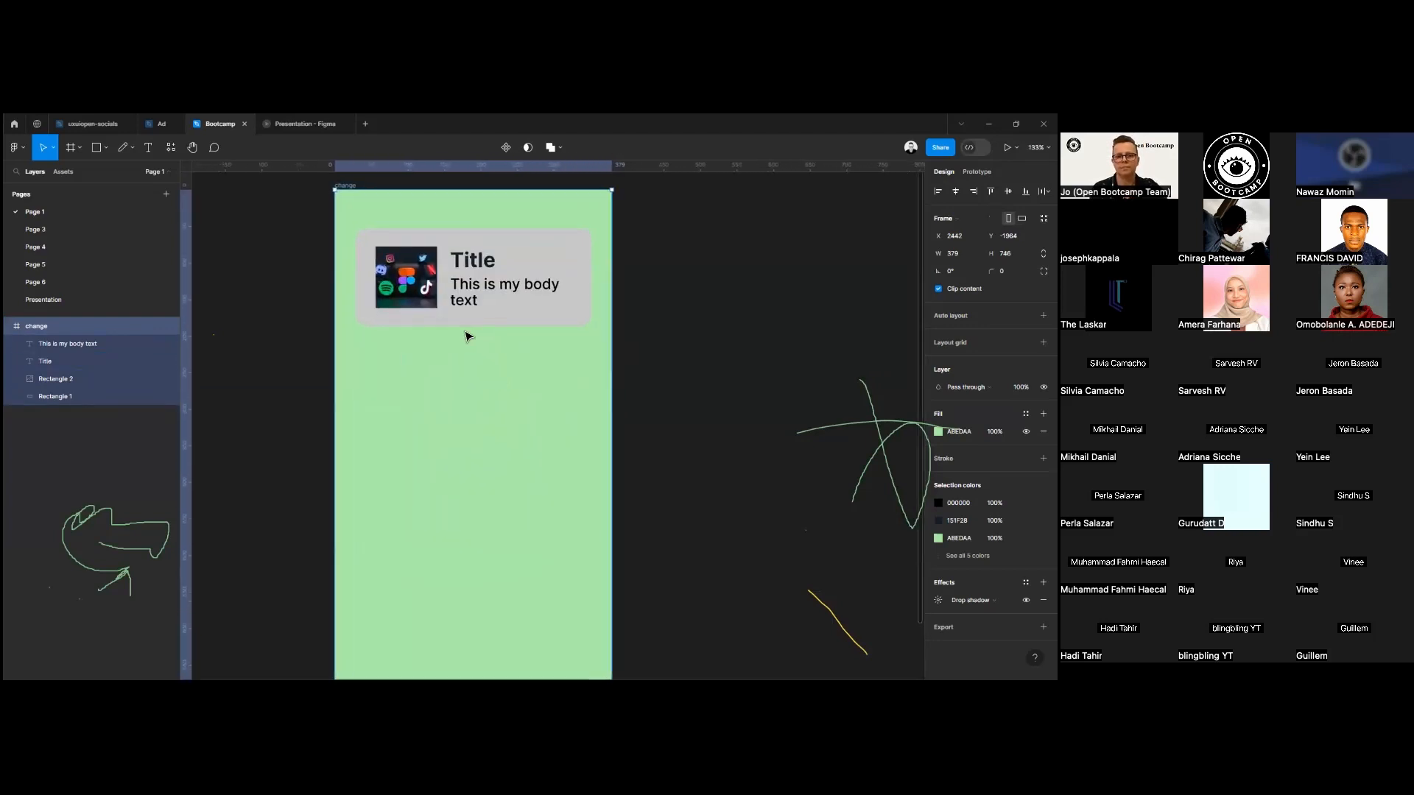
{"action": "left_click", "coordinate": [372, 238]}
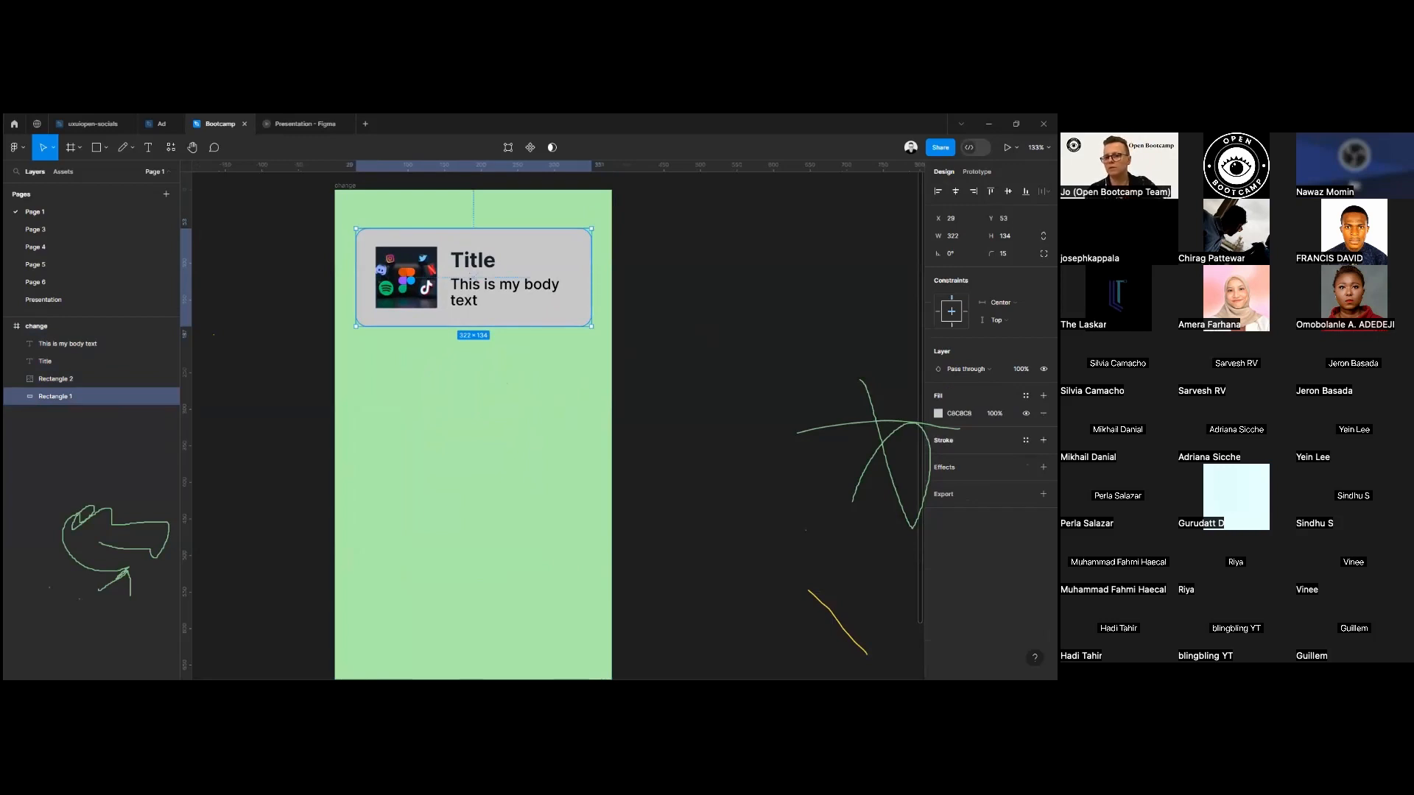
{"action": "left_click", "coordinate": [688, 459]}
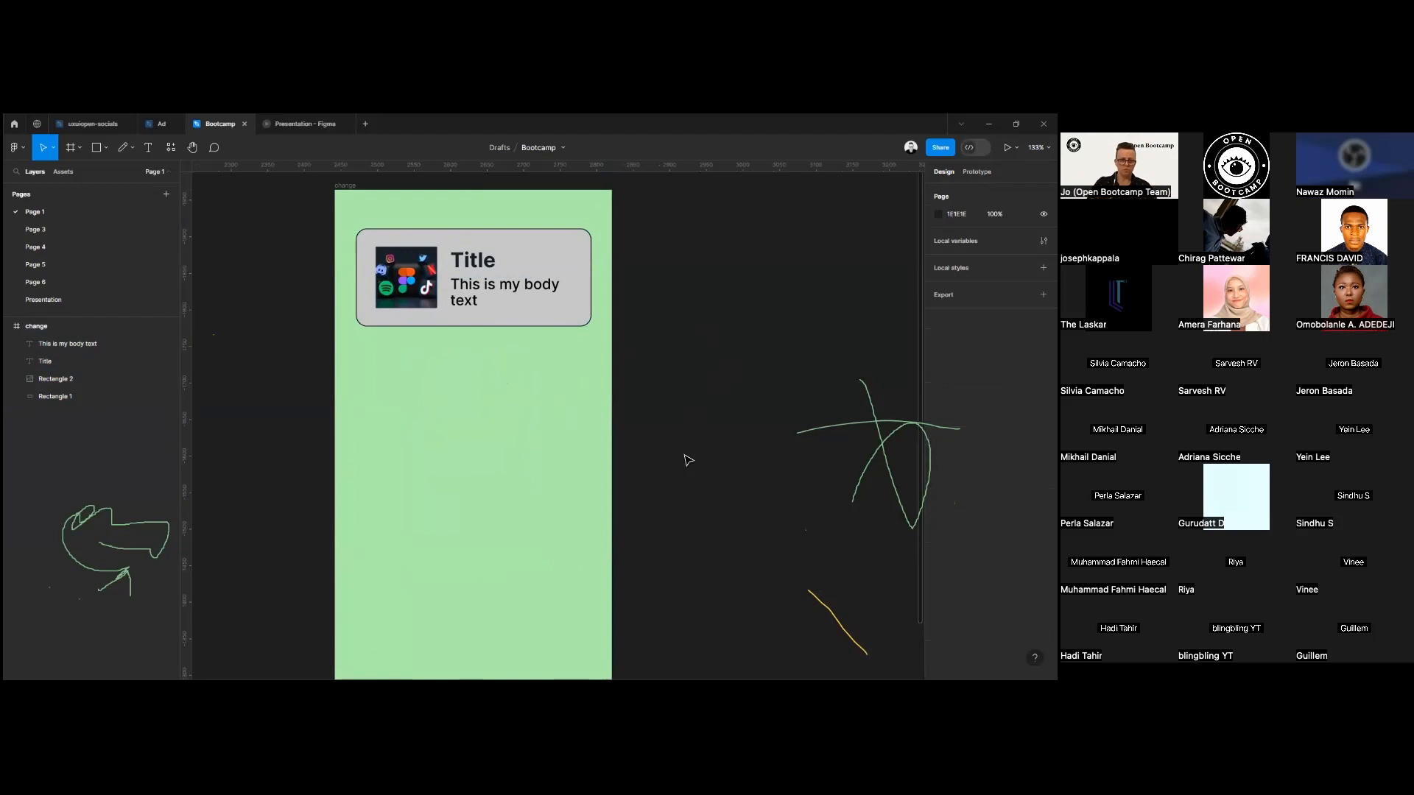
Give the card's image rounded corners by setting its corner radius.
{"action": "left_click", "coordinate": [416, 277]}
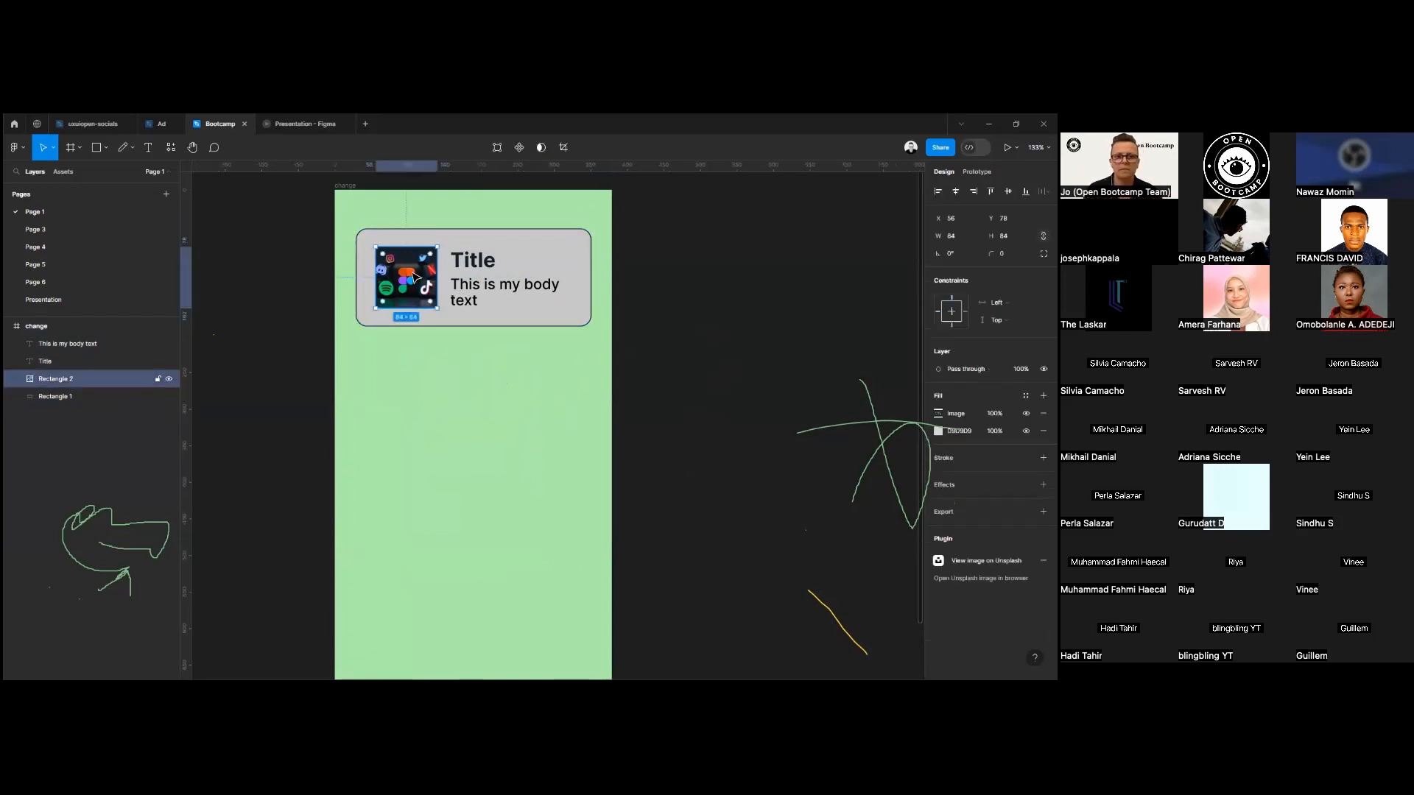
{"action": "left_click", "coordinate": [1004, 254]}
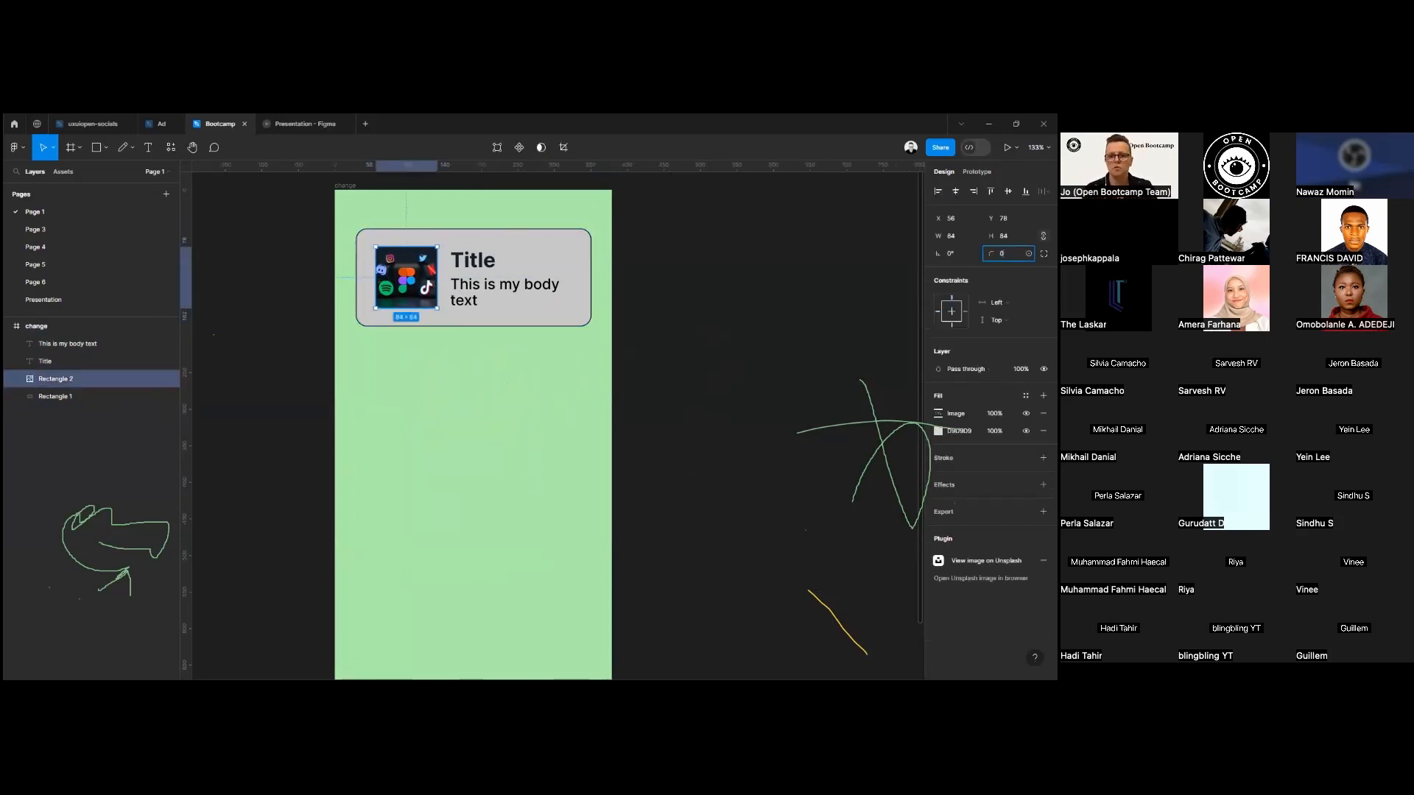
{"action": "type", "text": "1"}
{"action": "key", "text": "Return"}
{"action": "left_click", "coordinate": [680, 396]}
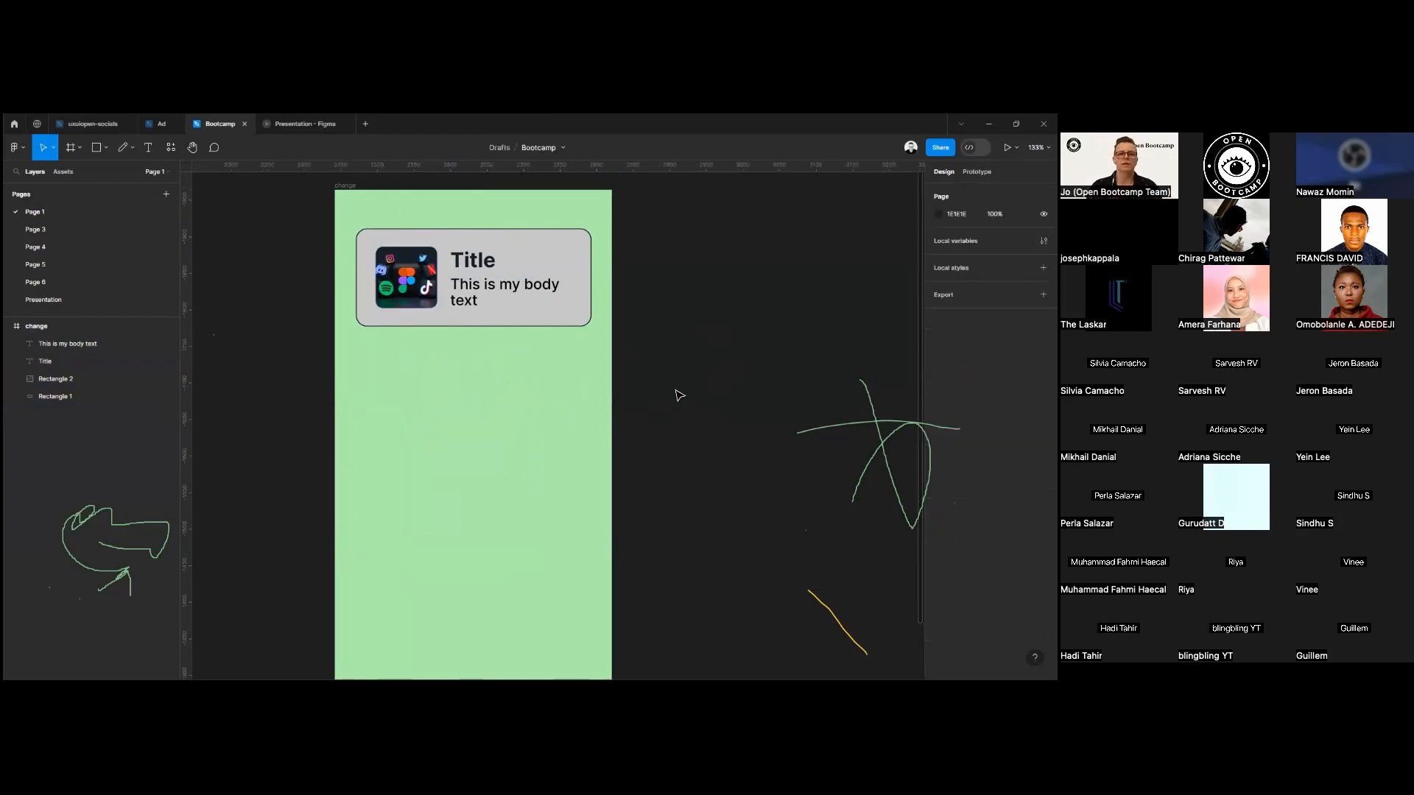
Move the title and body text together slightly away from the image to X 162.
{"action": "left_click", "coordinate": [482, 302]}
{"action": "left_click", "coordinate": [489, 265], "text": "shift"}
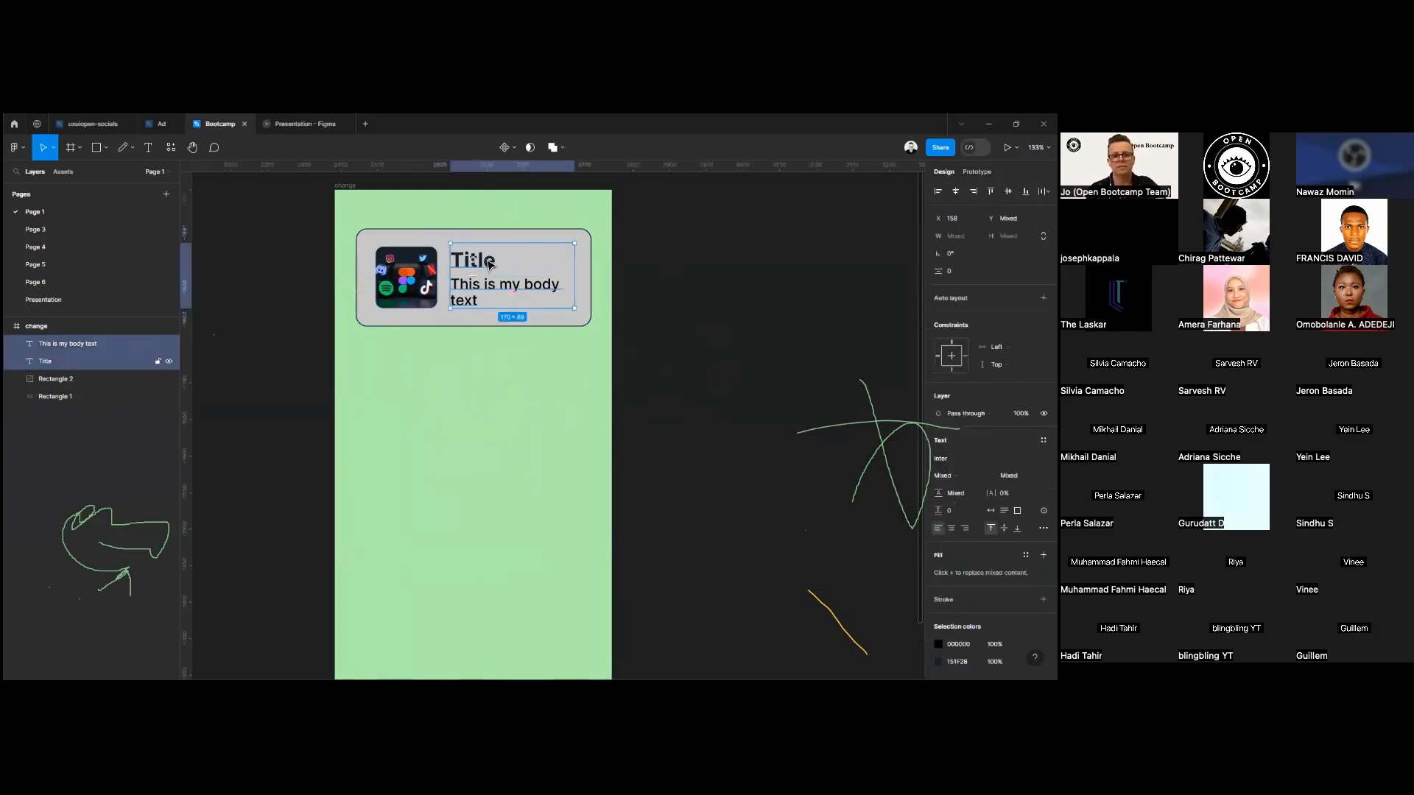
{"action": "left_click_drag", "start_coordinate": [487, 282], "coordinate": [490, 283]}
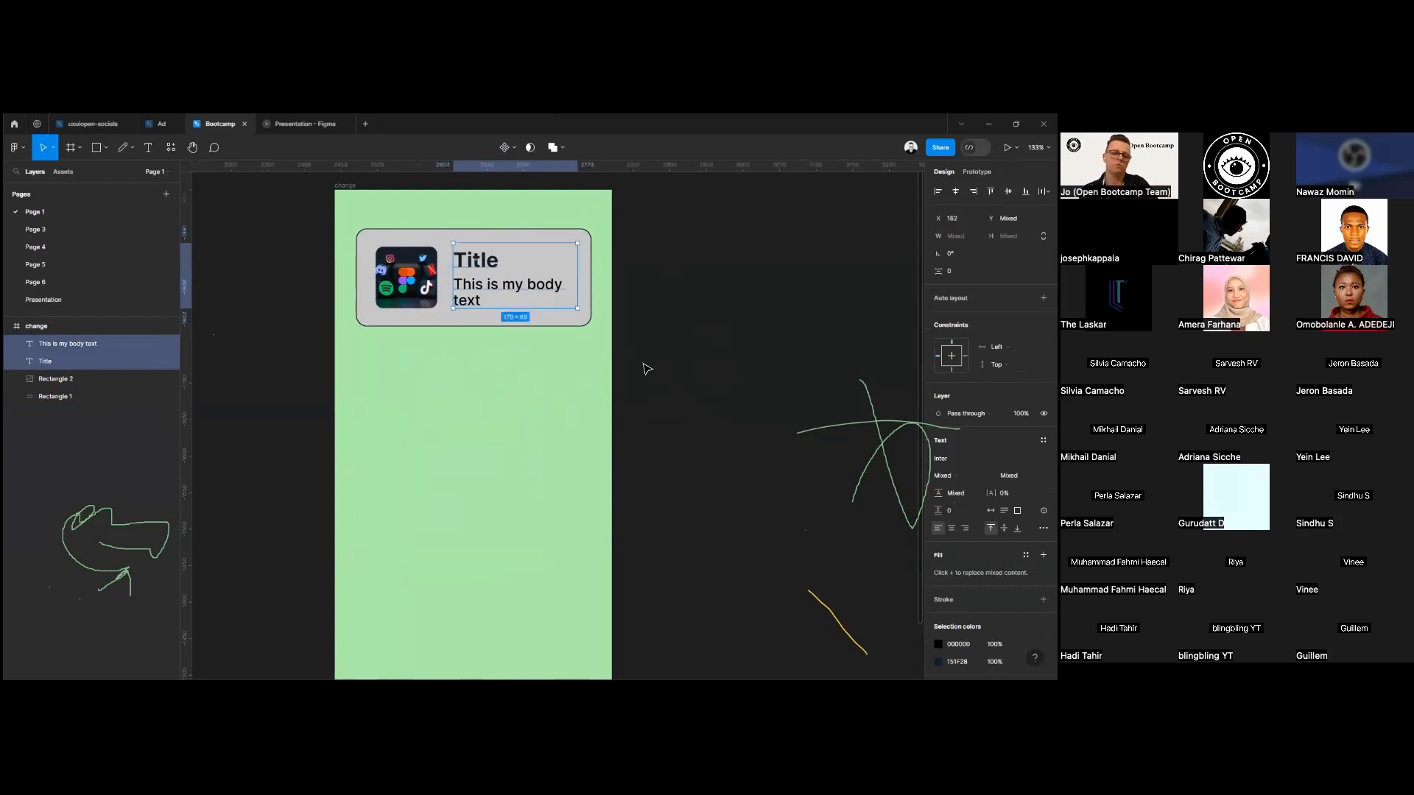
{"action": "left_click", "coordinate": [652, 361]}
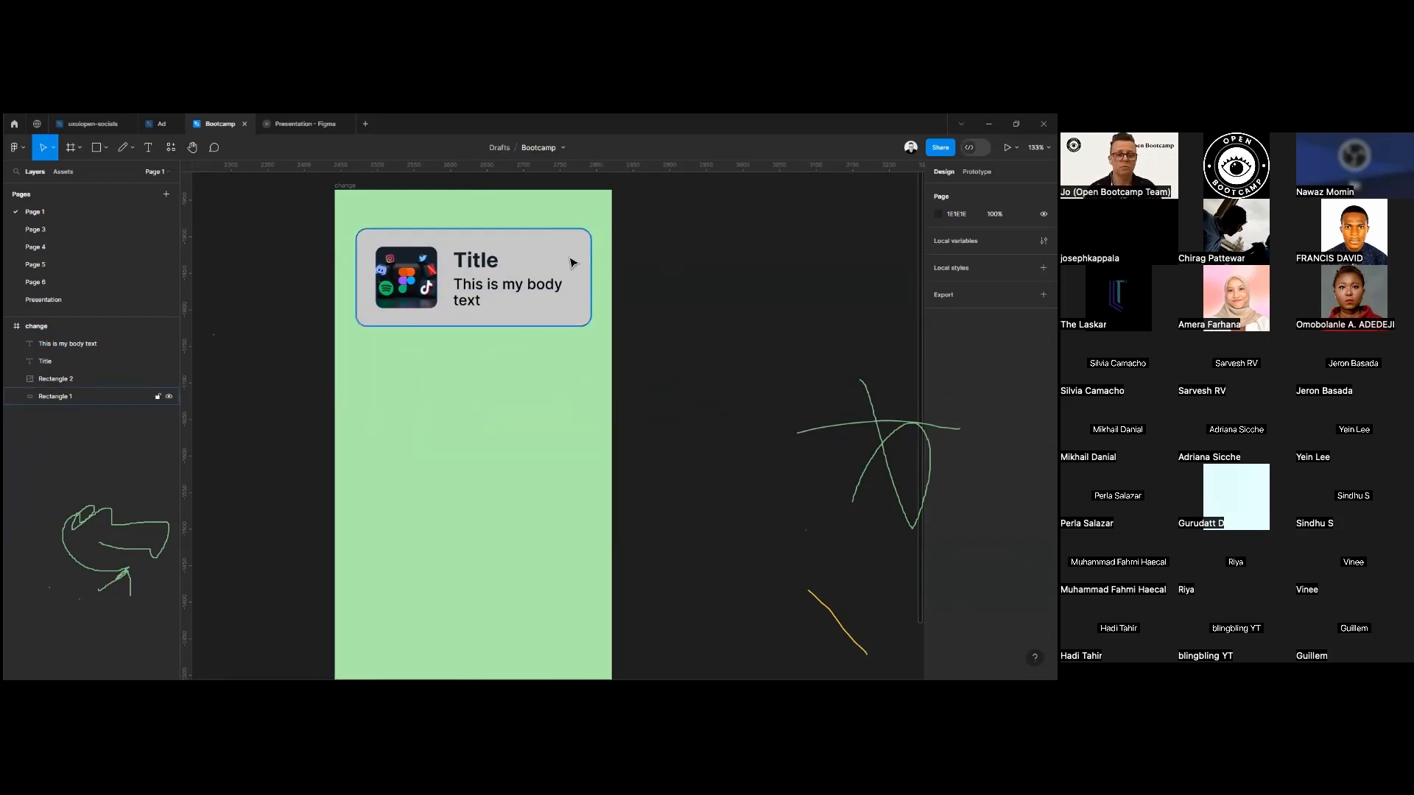
Select the card rectangle, image, title and body text and create a single component from them.
{"action": "left_click_drag", "start_coordinate": [270, 241], "coordinate": [612, 346]}
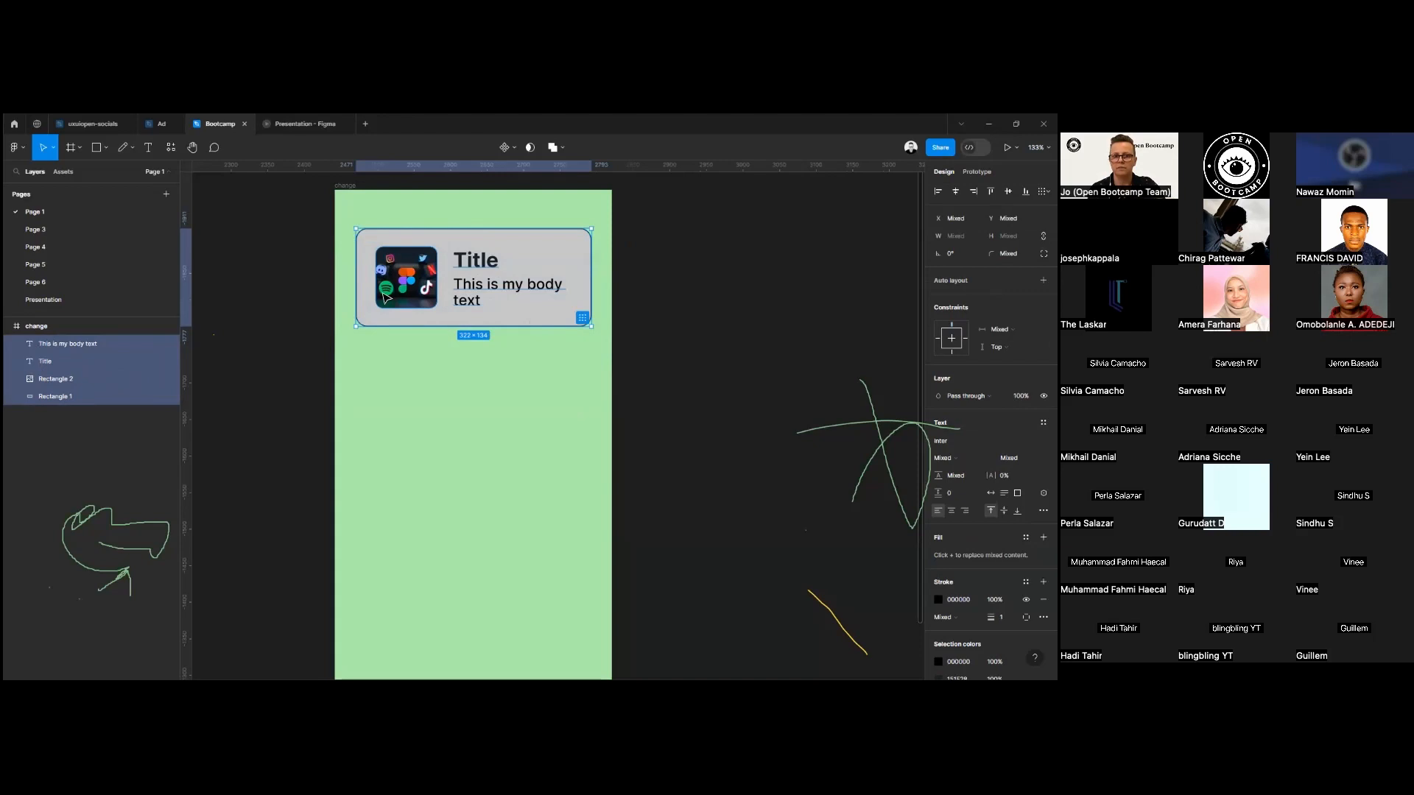
{"action": "left_click", "coordinate": [520, 157]}
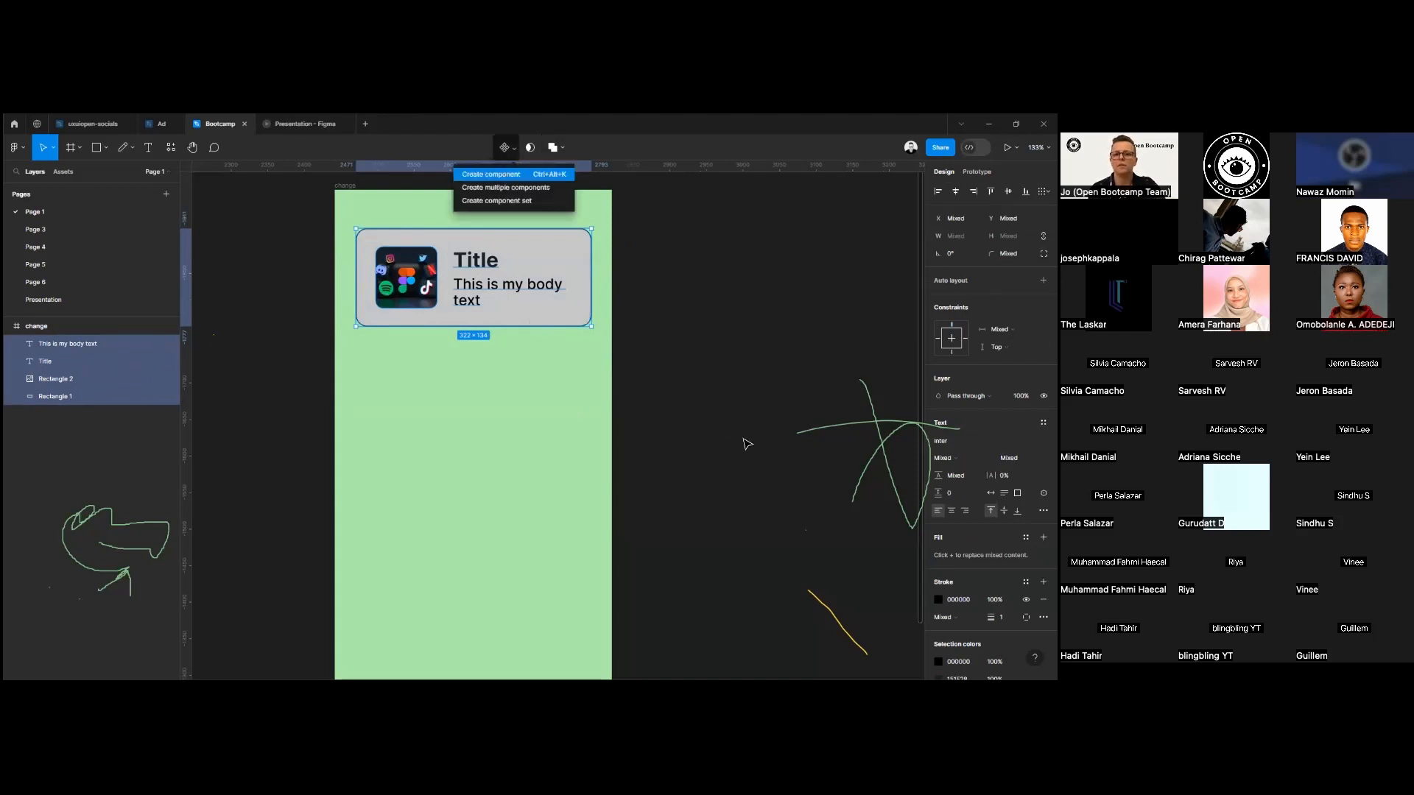
{"action": "key", "text": "ctrl+alt+k"}
{"action": "left_click", "coordinate": [712, 426]}
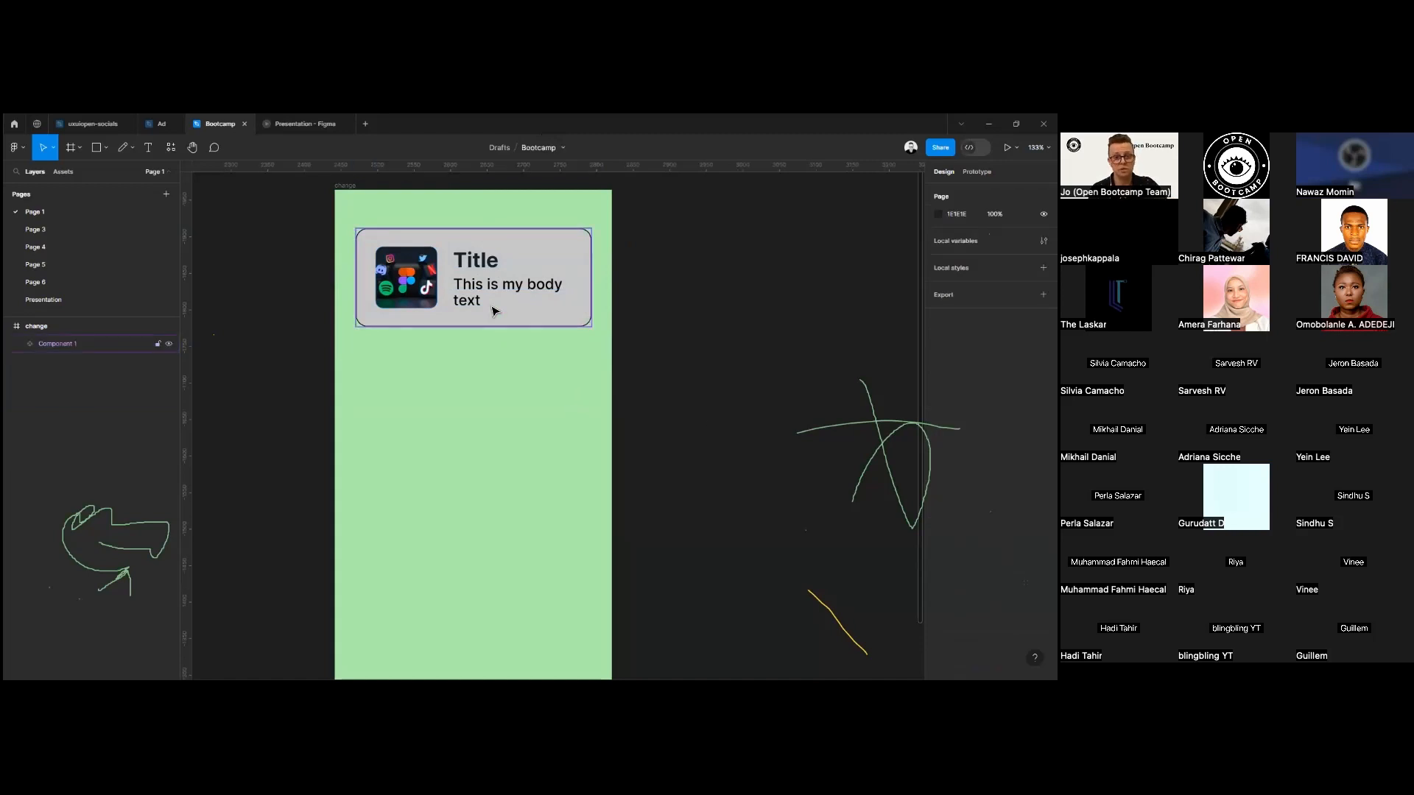
Try moving the card component as one unit to X 110, Y 0 in the frame and undo the move.
{"action": "scroll", "coordinate": [492, 311], "scroll_direction": "up", "scroll_amount": 5}
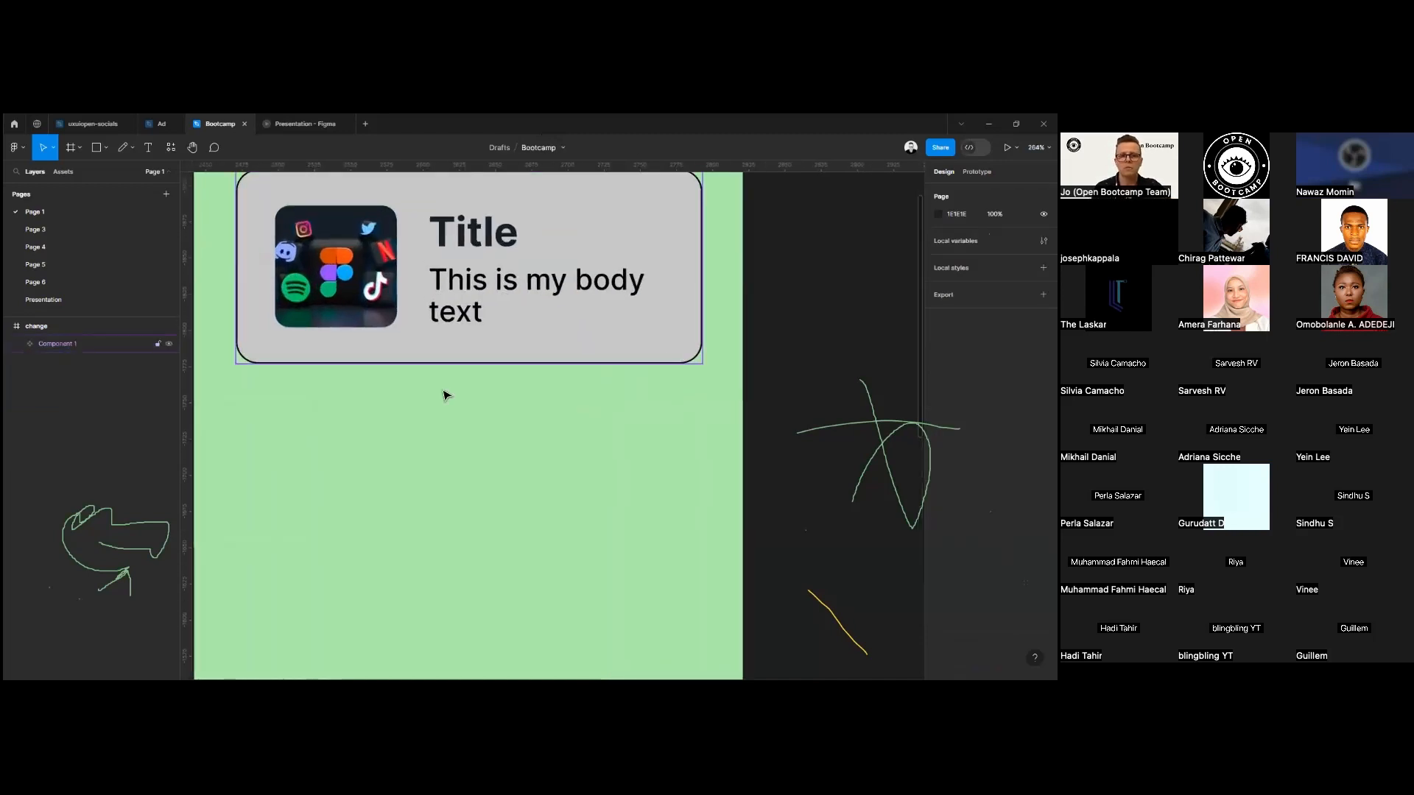
{"action": "left_click_drag", "start_coordinate": [436, 425], "coordinate": [457, 514]}
{"action": "left_click_drag", "start_coordinate": [552, 436], "coordinate": [666, 380]}
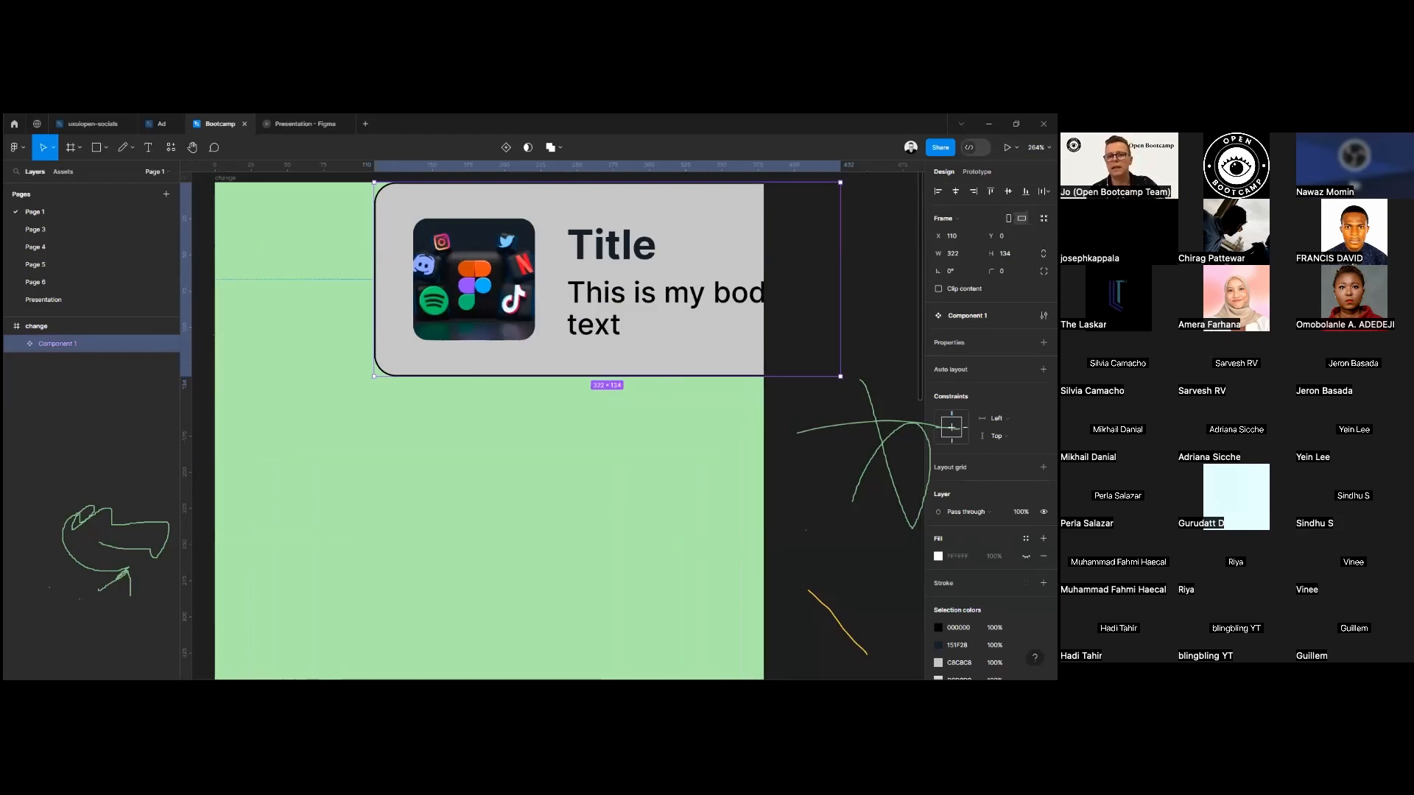
{"action": "key", "text": "ctrl+z"}
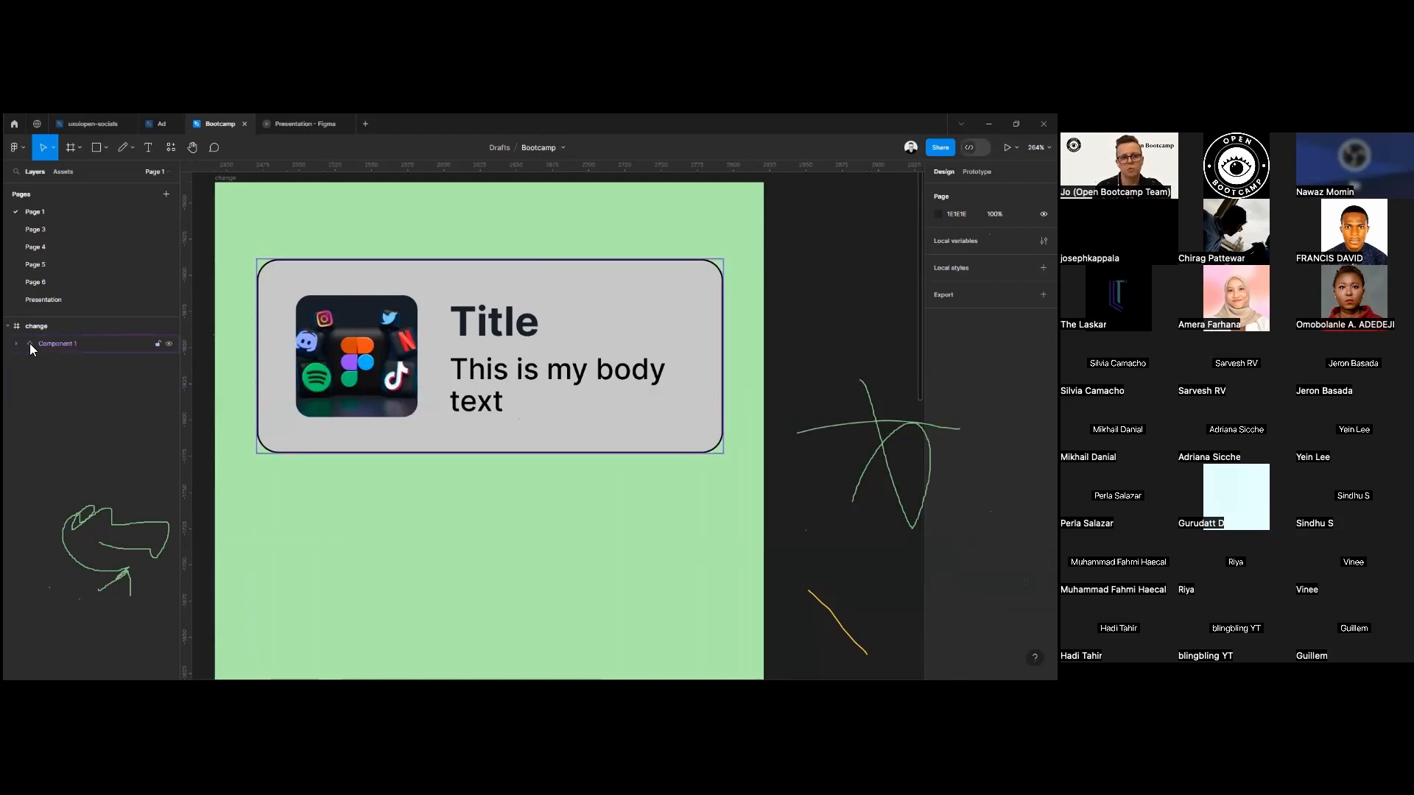
Rename the card component to Main Component.
{"action": "right_click", "coordinate": [69, 343]}
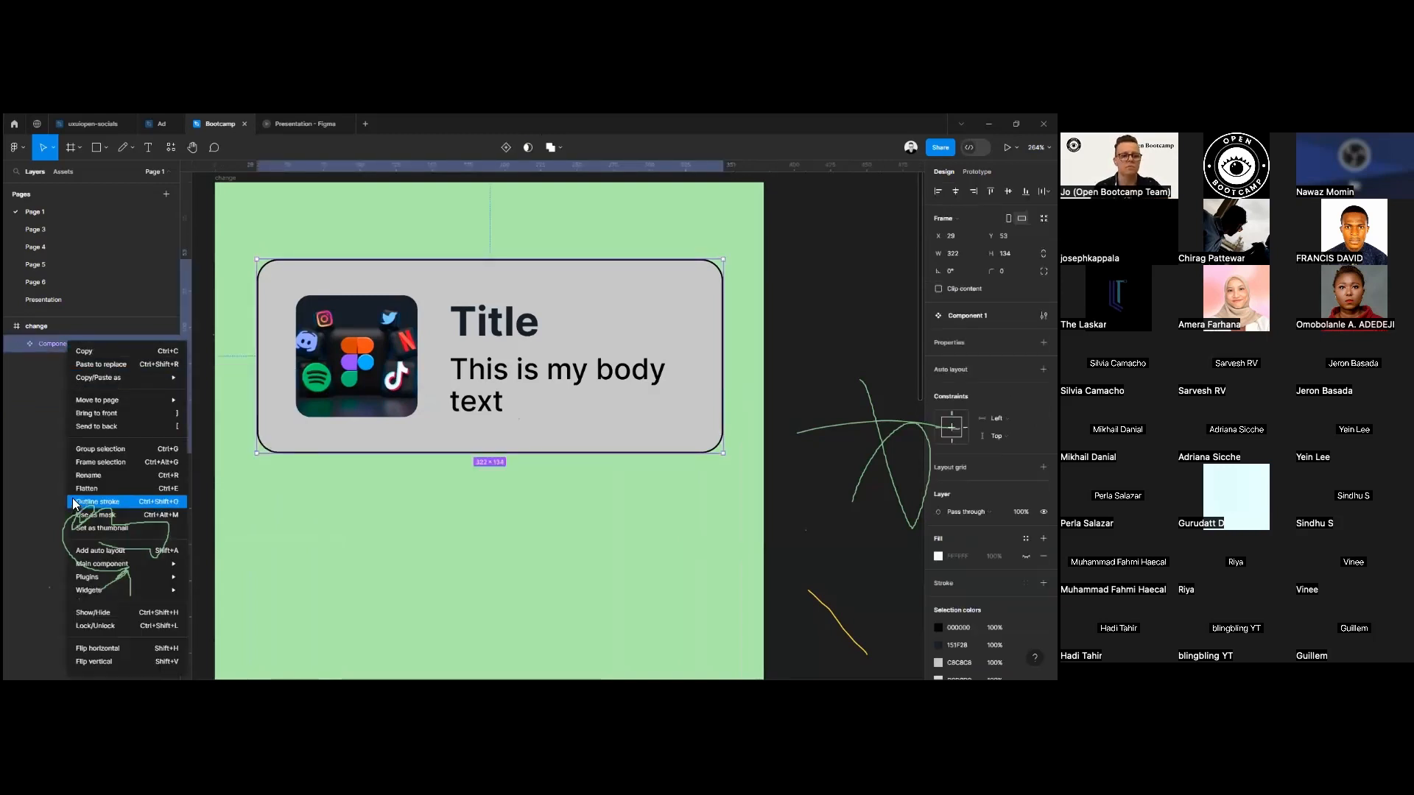
{"action": "left_click", "coordinate": [106, 476]}
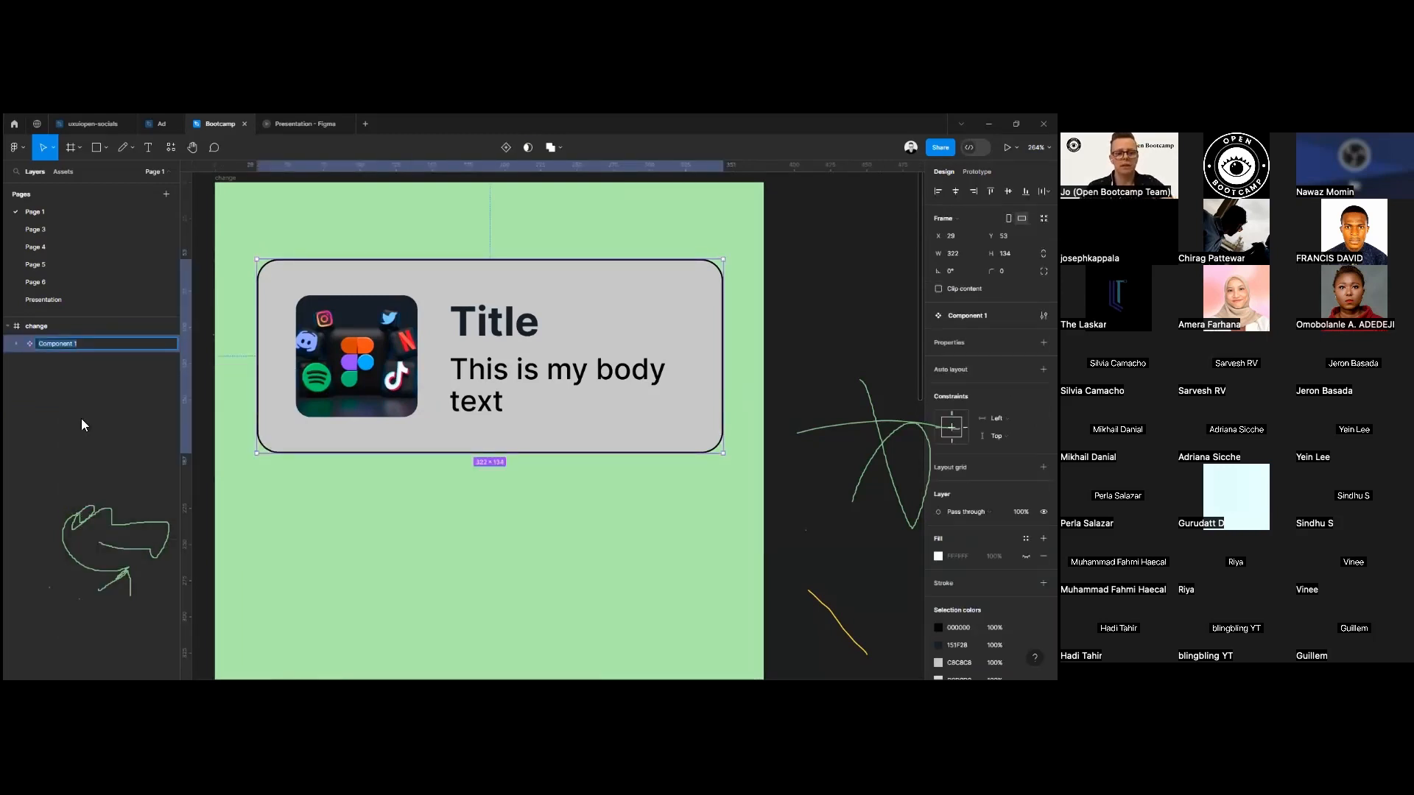
{"action": "key", "text": "Left"}
{"action": "type", "text": "Main"}
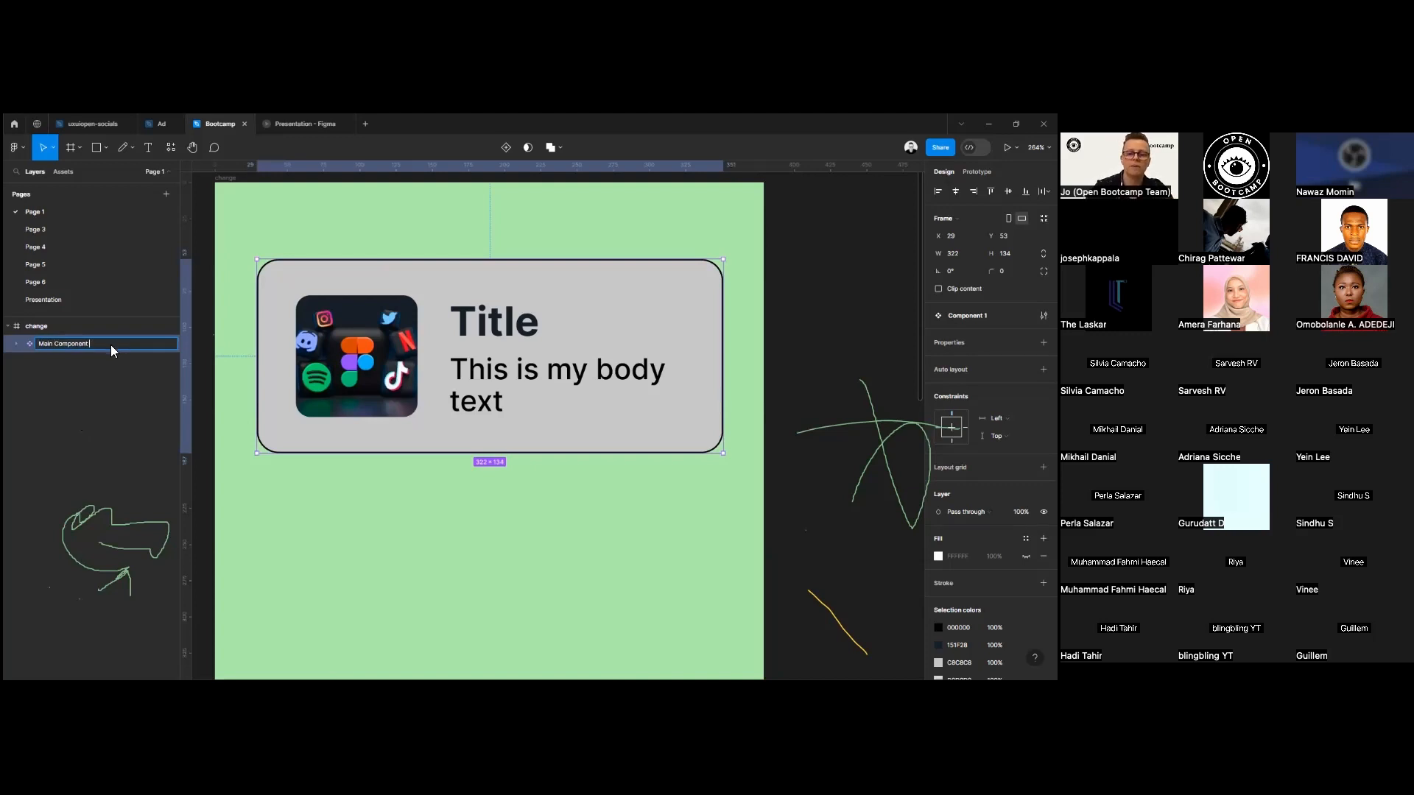
{"action": "key", "text": "Return"}
{"action": "left_click", "coordinate": [81, 428]}
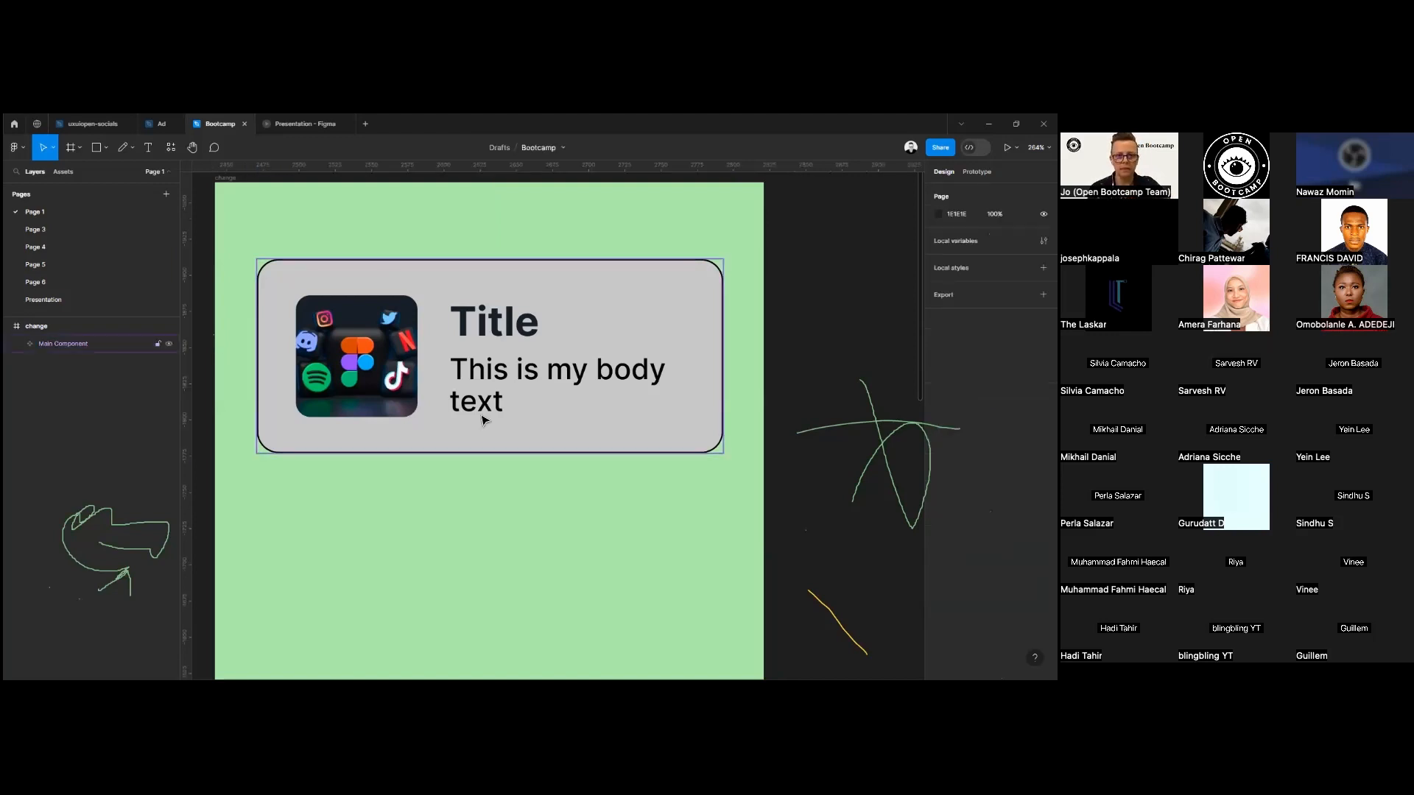
Undo the stray shift of the card component and move the whole frame up to Y -2020.
{"action": "scroll", "coordinate": [473, 397], "scroll_direction": "down", "scroll_amount": 5}
{"action": "left_click", "coordinate": [457, 369]}
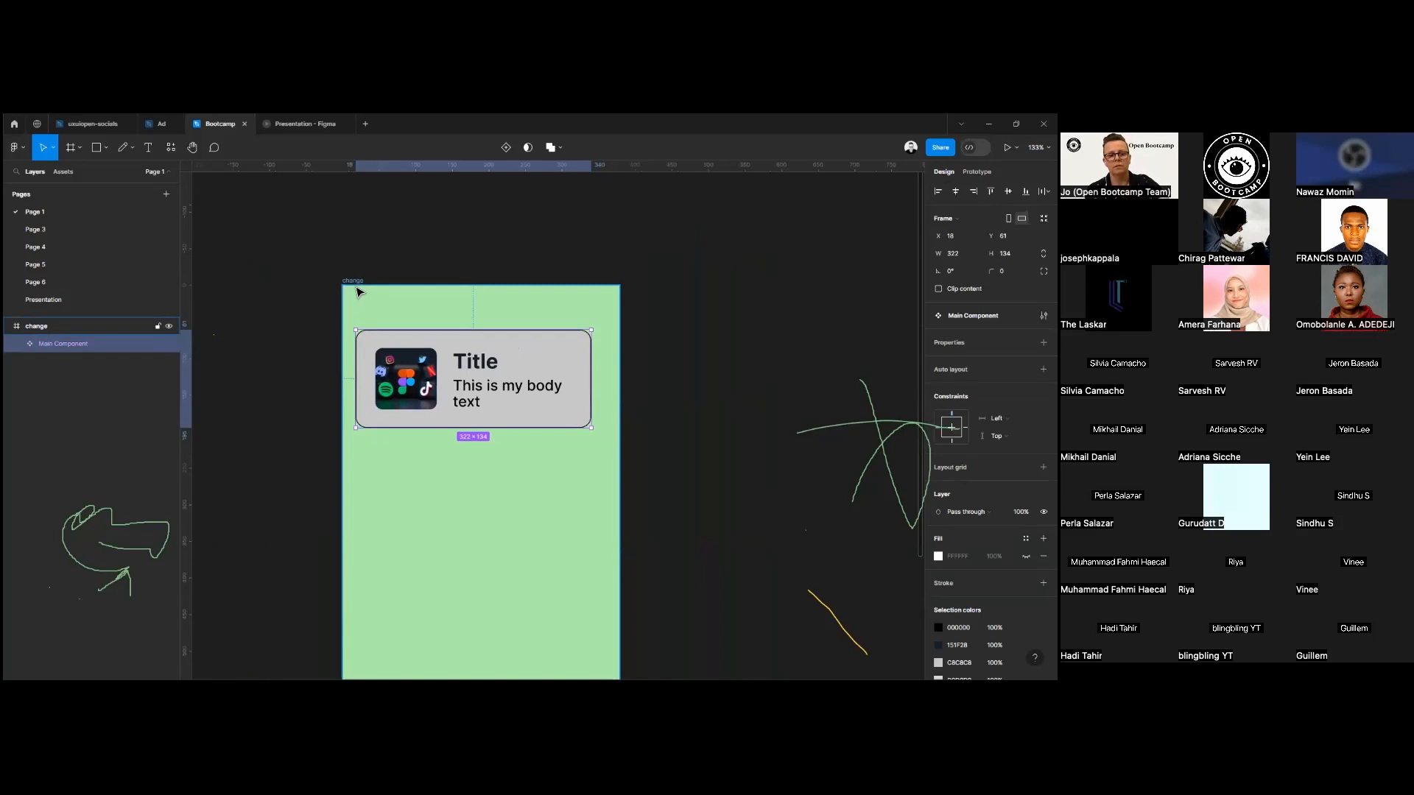
{"action": "key", "text": "ctrl+z"}
{"action": "left_click_drag", "start_coordinate": [358, 289], "coordinate": [356, 246]}
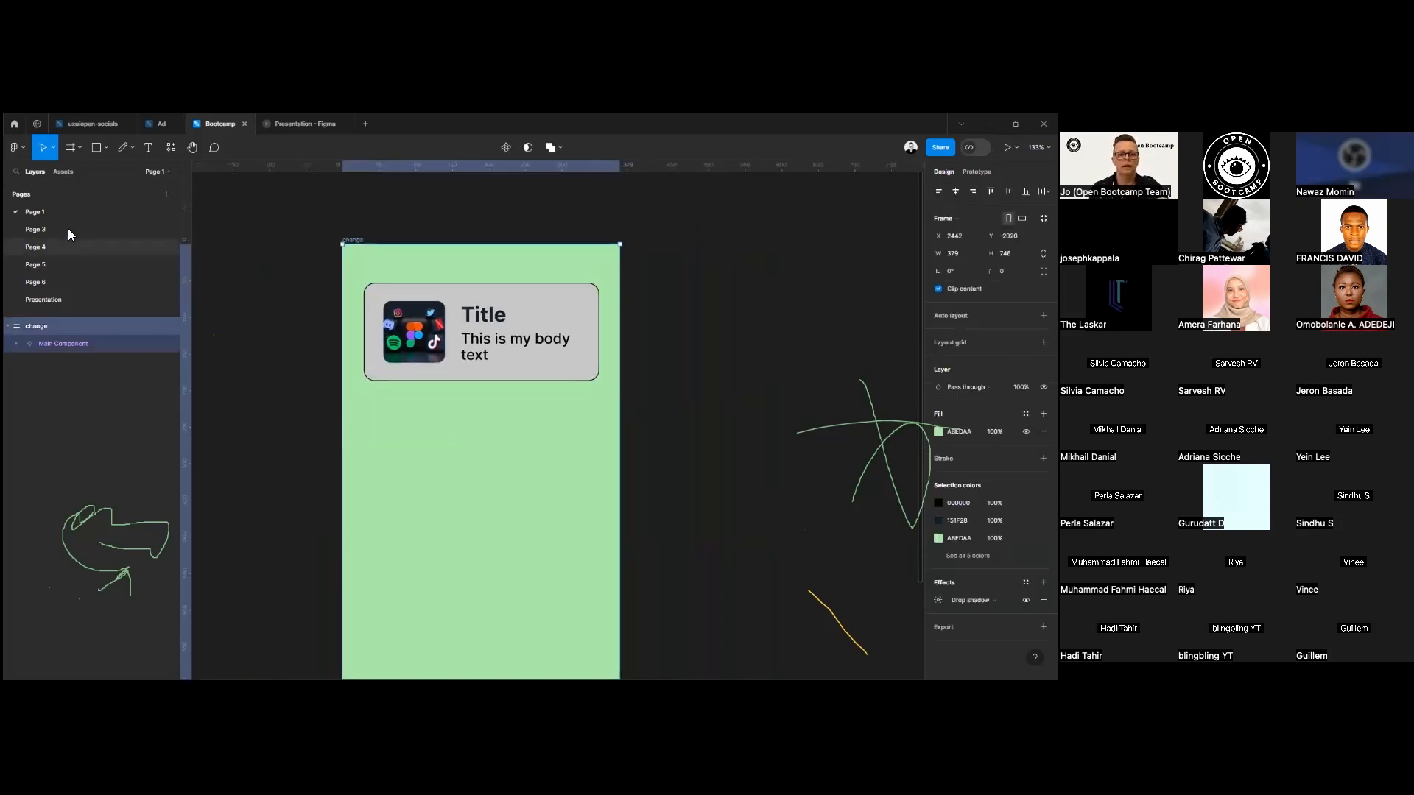
Place two instances of the Main Component from the local components below the original card in the frame.
{"action": "left_click", "coordinate": [64, 173]}
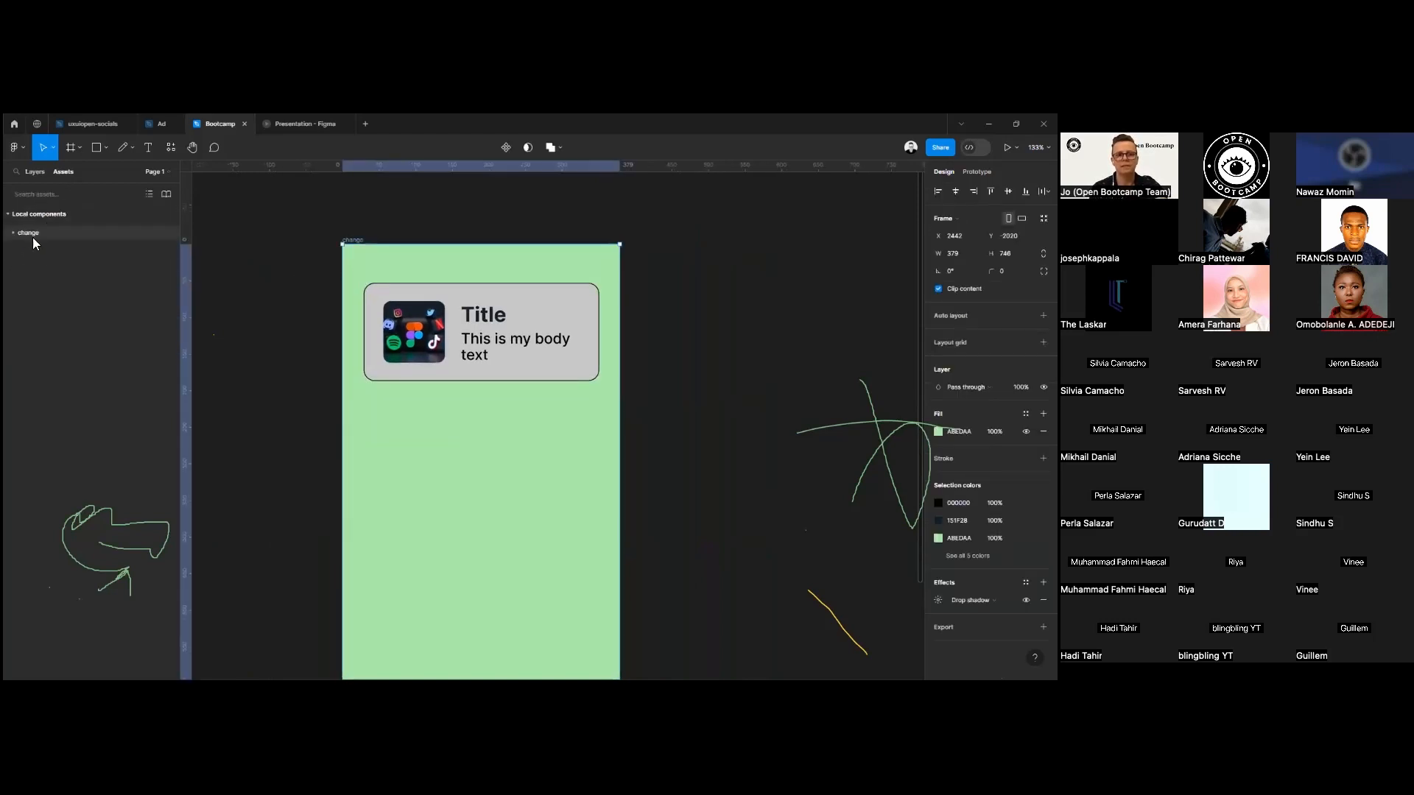
{"action": "left_click", "coordinate": [14, 233]}
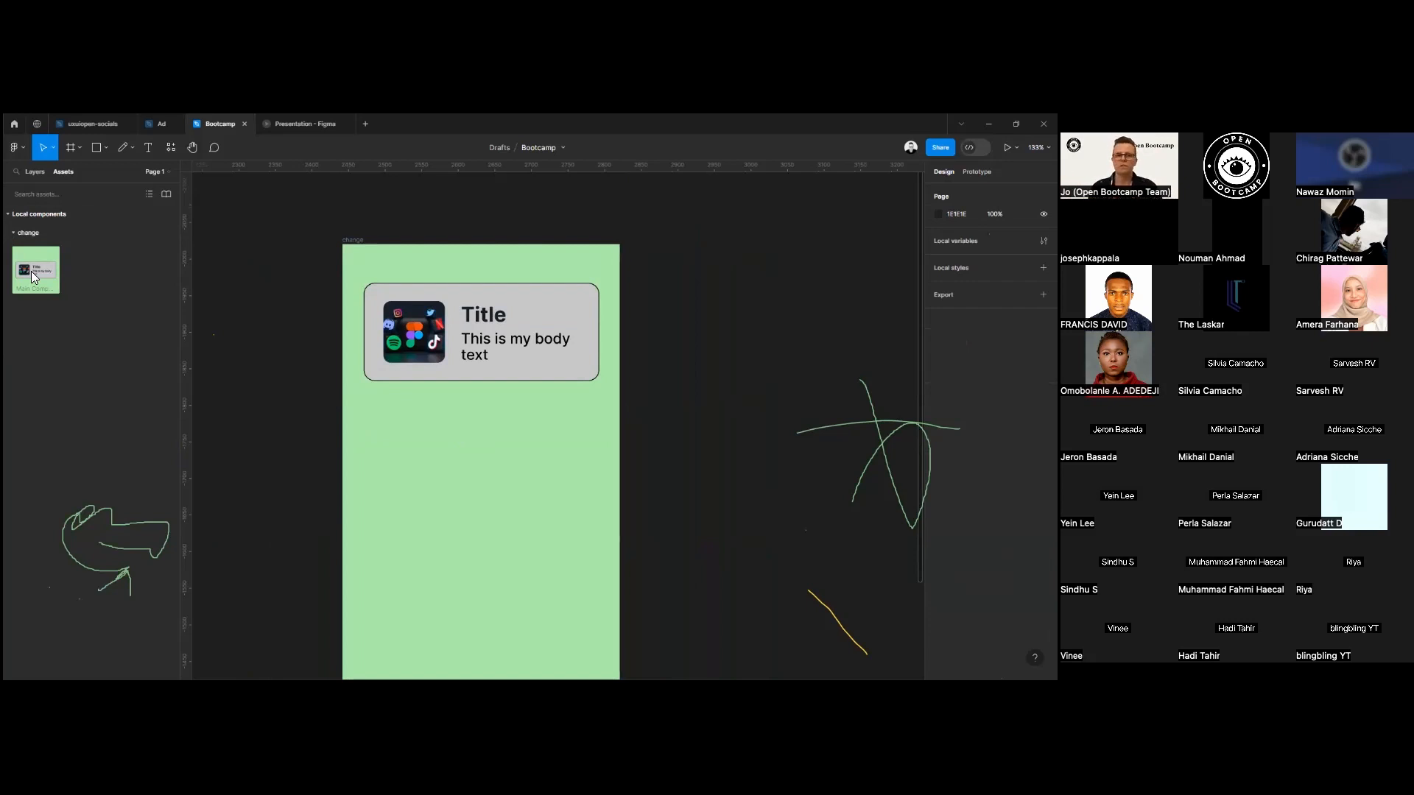
{"action": "left_click_drag", "start_coordinate": [33, 273], "coordinate": [483, 451]}
{"action": "left_click_drag", "start_coordinate": [183, 486], "coordinate": [521, 622]}
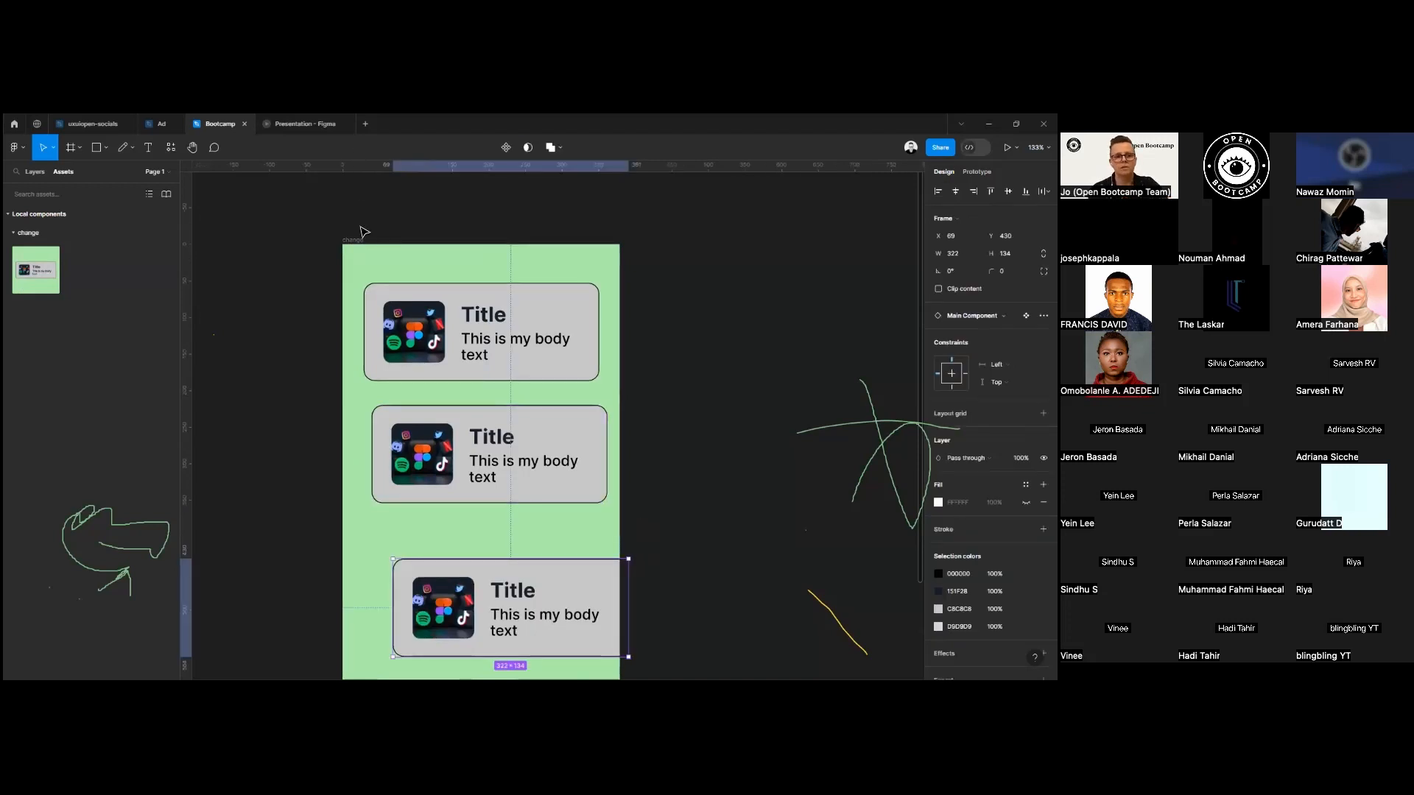
Move the change frame to X 2458, Y -2108 on the canvas.
{"action": "left_click_drag", "start_coordinate": [357, 239], "coordinate": [361, 182]}
{"action": "scroll", "coordinate": [545, 432], "scroll_direction": "down", "scroll_amount": 1}
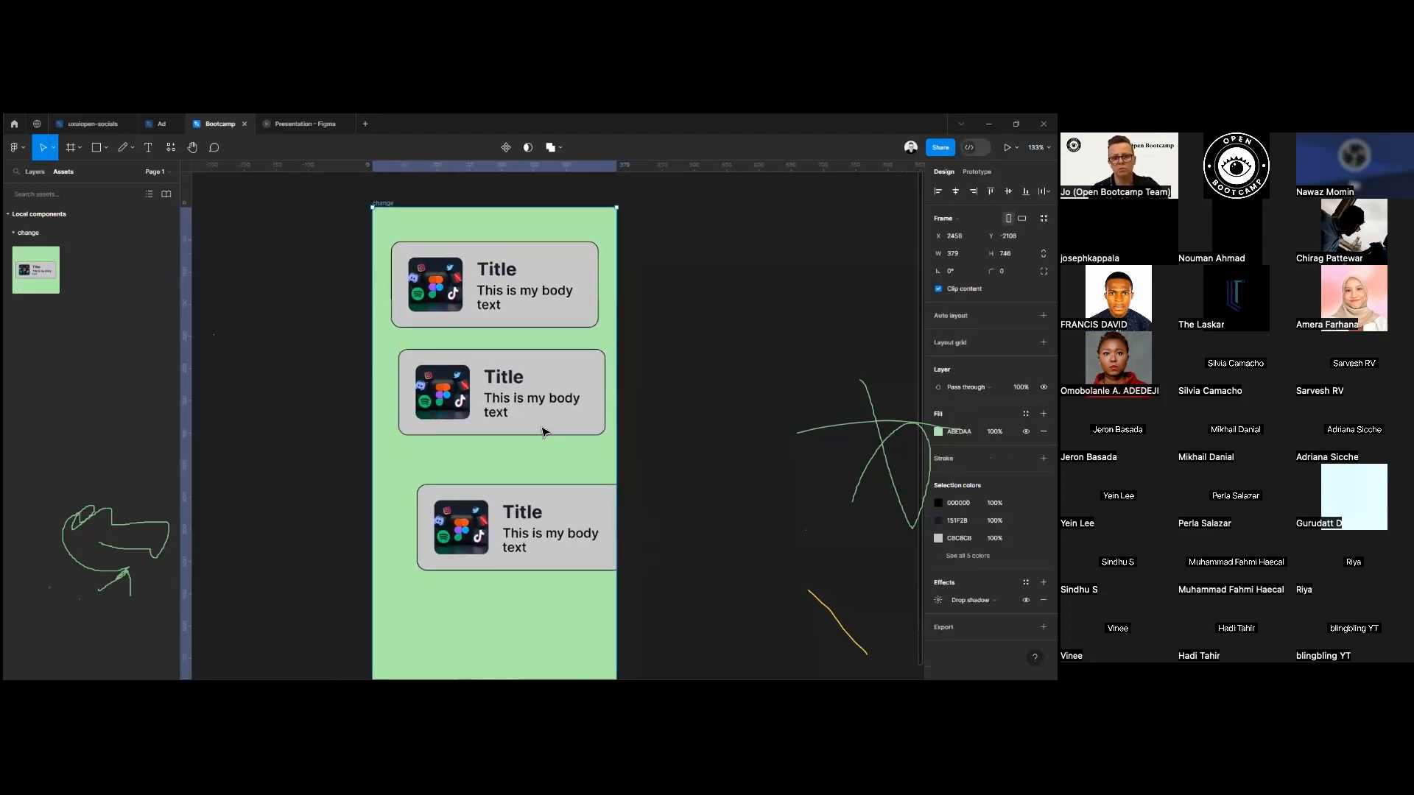
{"action": "scroll", "coordinate": [545, 433], "scroll_direction": "down", "scroll_amount": 2}
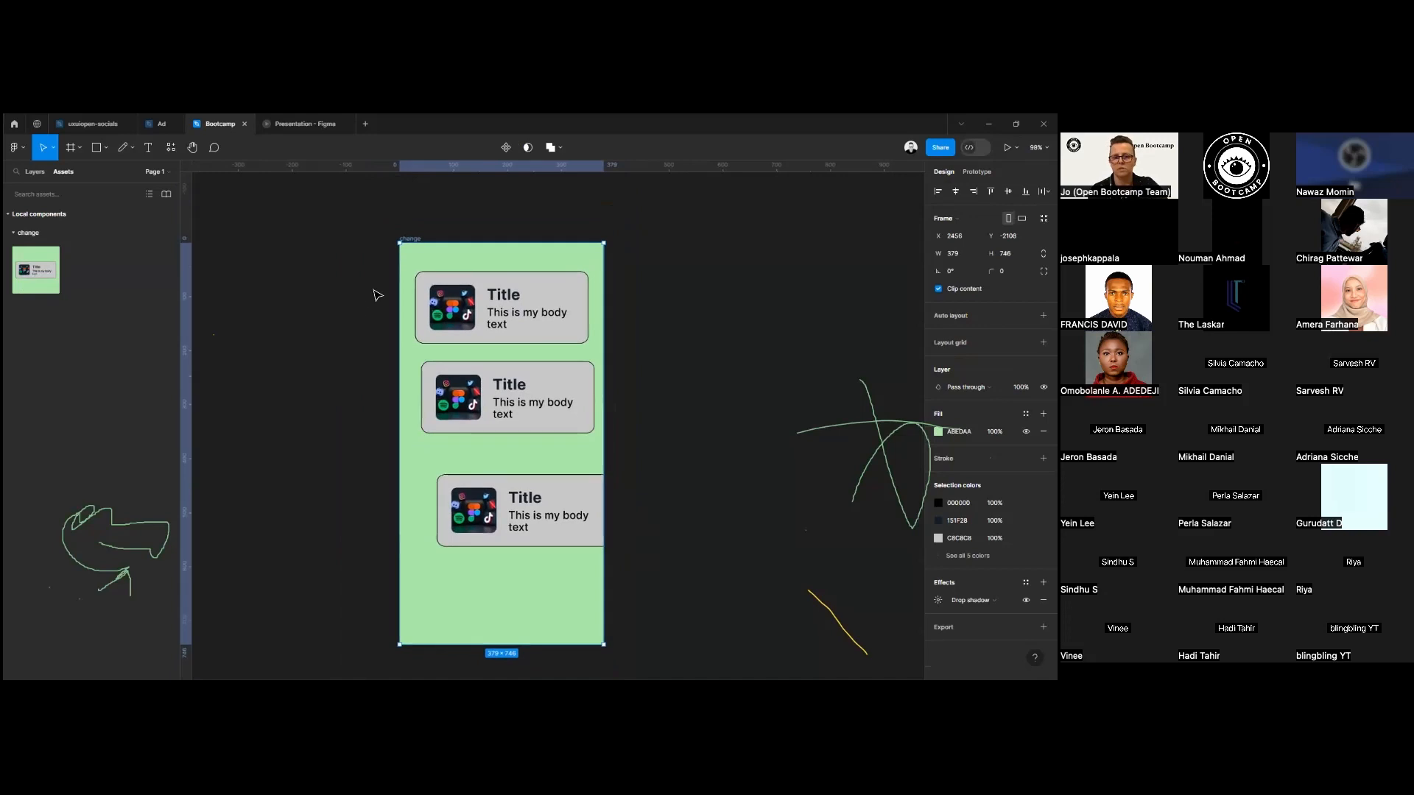
Select all three cards in the frame and align their horizontal centres.
{"action": "left_click", "coordinate": [33, 177]}
{"action": "left_click_drag", "start_coordinate": [379, 284], "coordinate": [476, 409]}
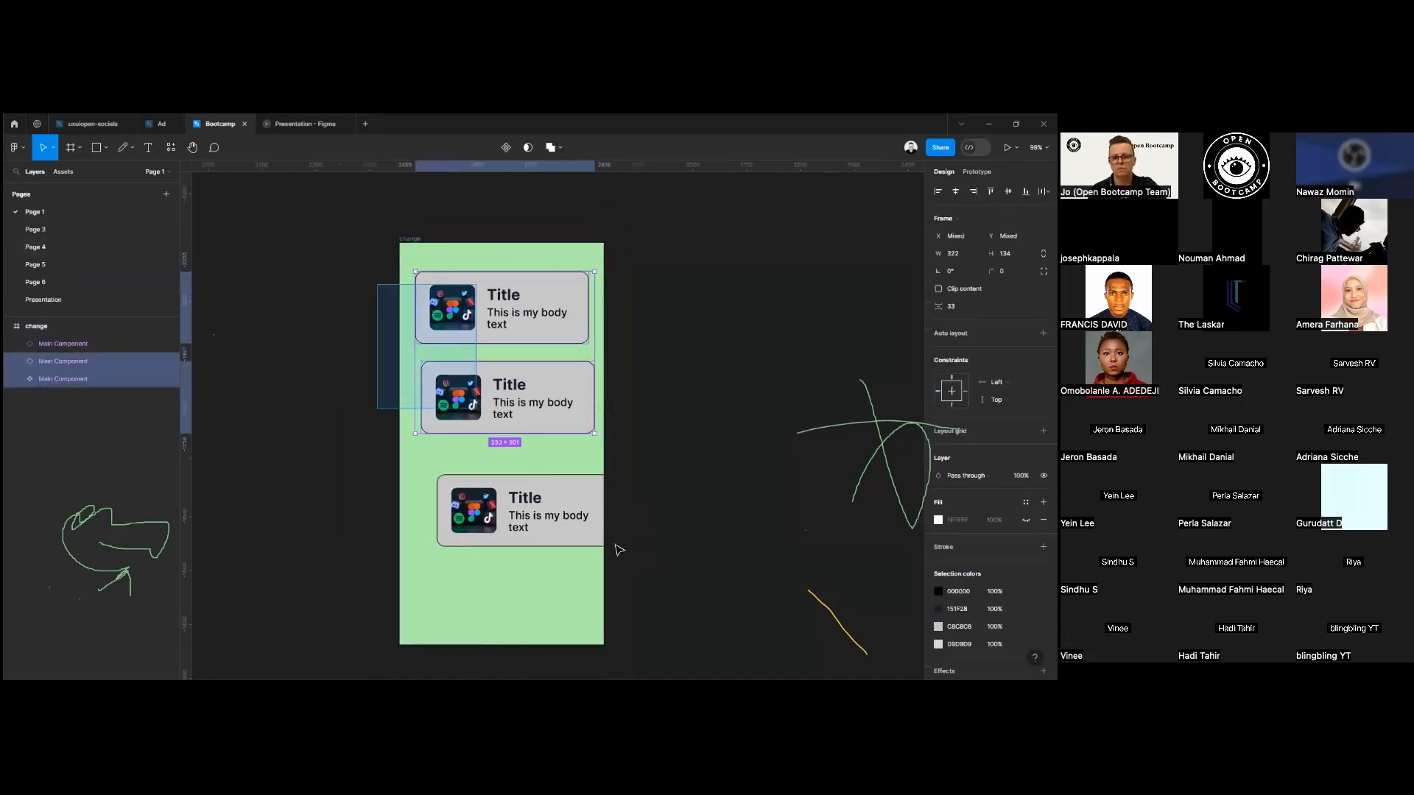
{"action": "left_click_drag", "start_coordinate": [617, 548], "coordinate": [622, 559]}
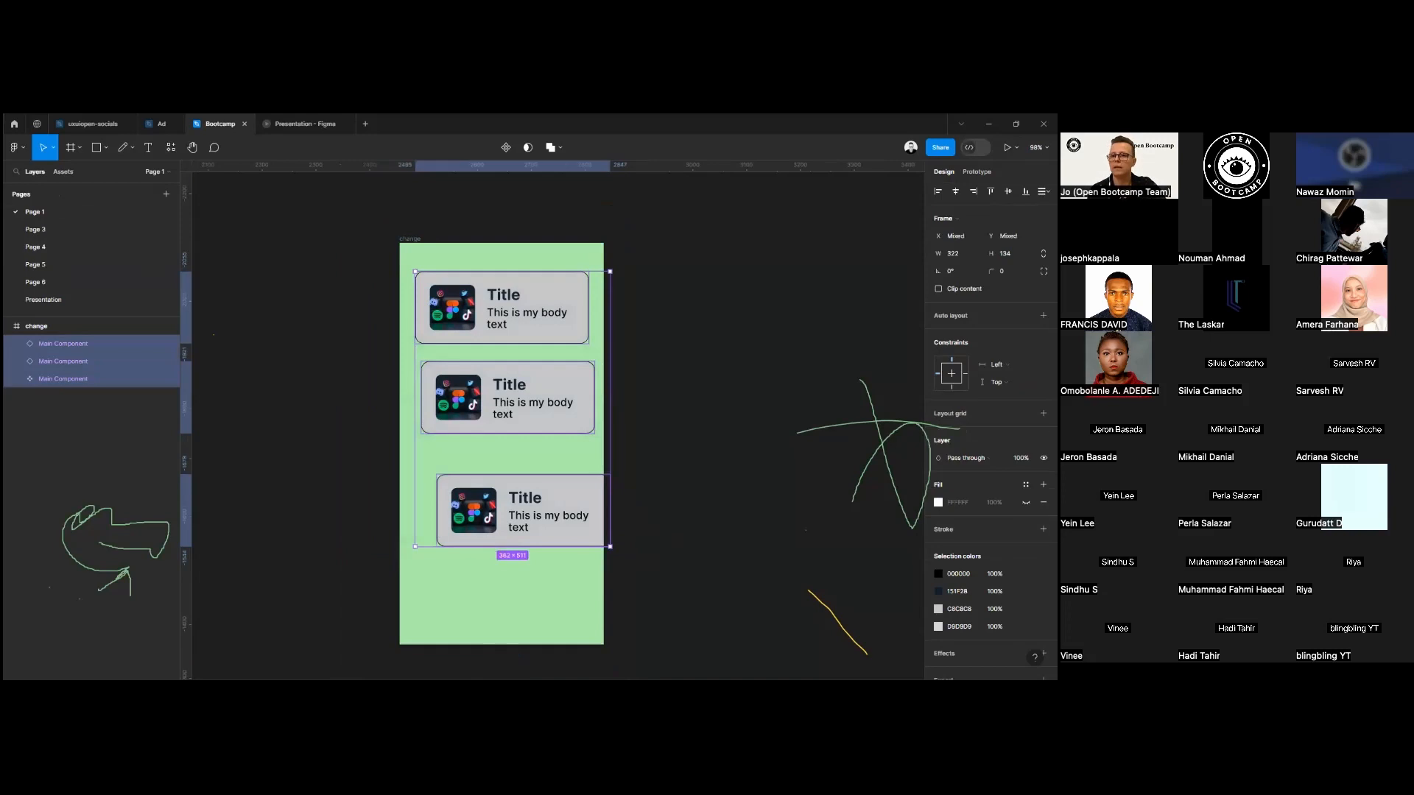
{"action": "left_click", "coordinate": [956, 191]}
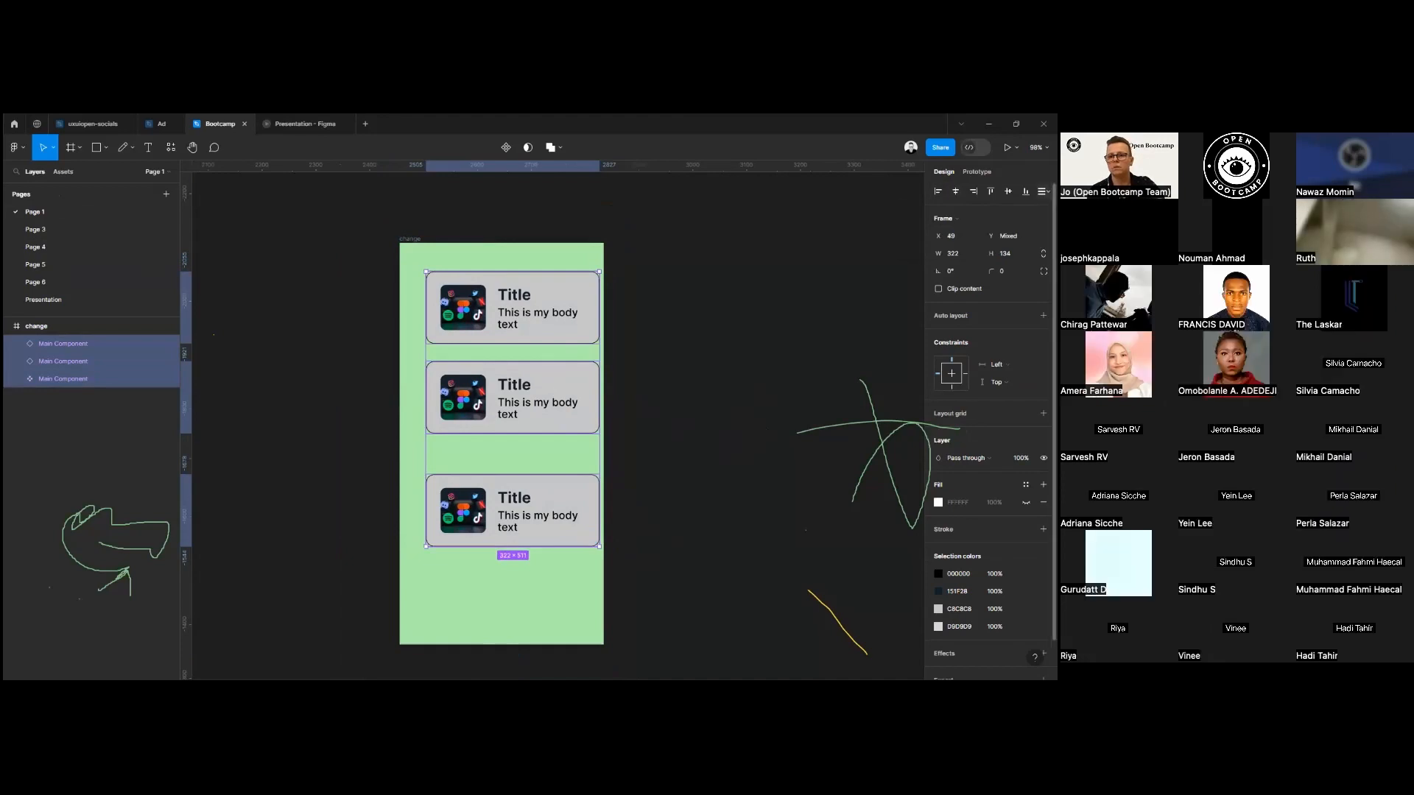
Distribute the three cards with equal vertical spacing and move them together to X 29 in the frame.
{"action": "left_click", "coordinate": [1043, 191]}
{"action": "left_click", "coordinate": [920, 214]}
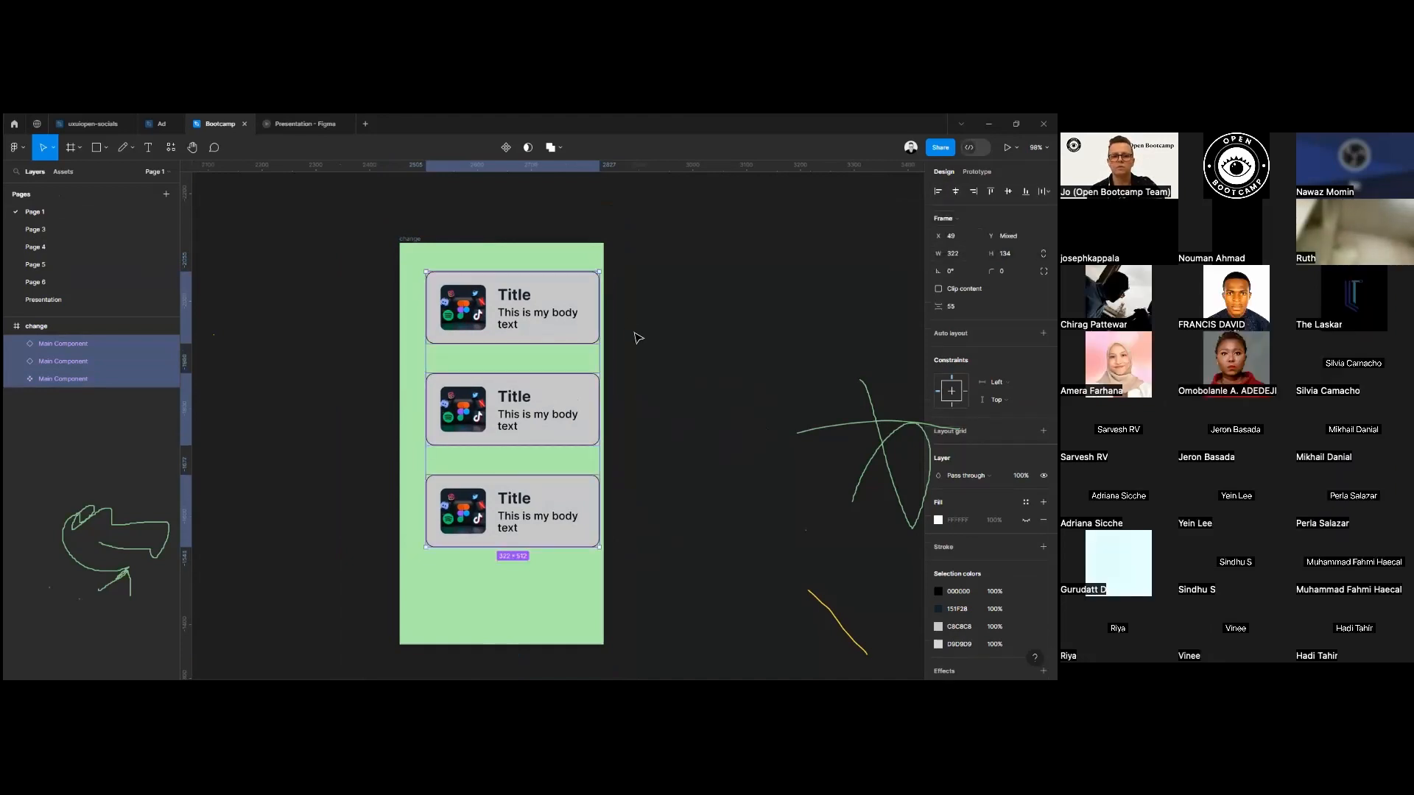
{"action": "left_click_drag", "start_coordinate": [562, 334], "coordinate": [549, 334]}
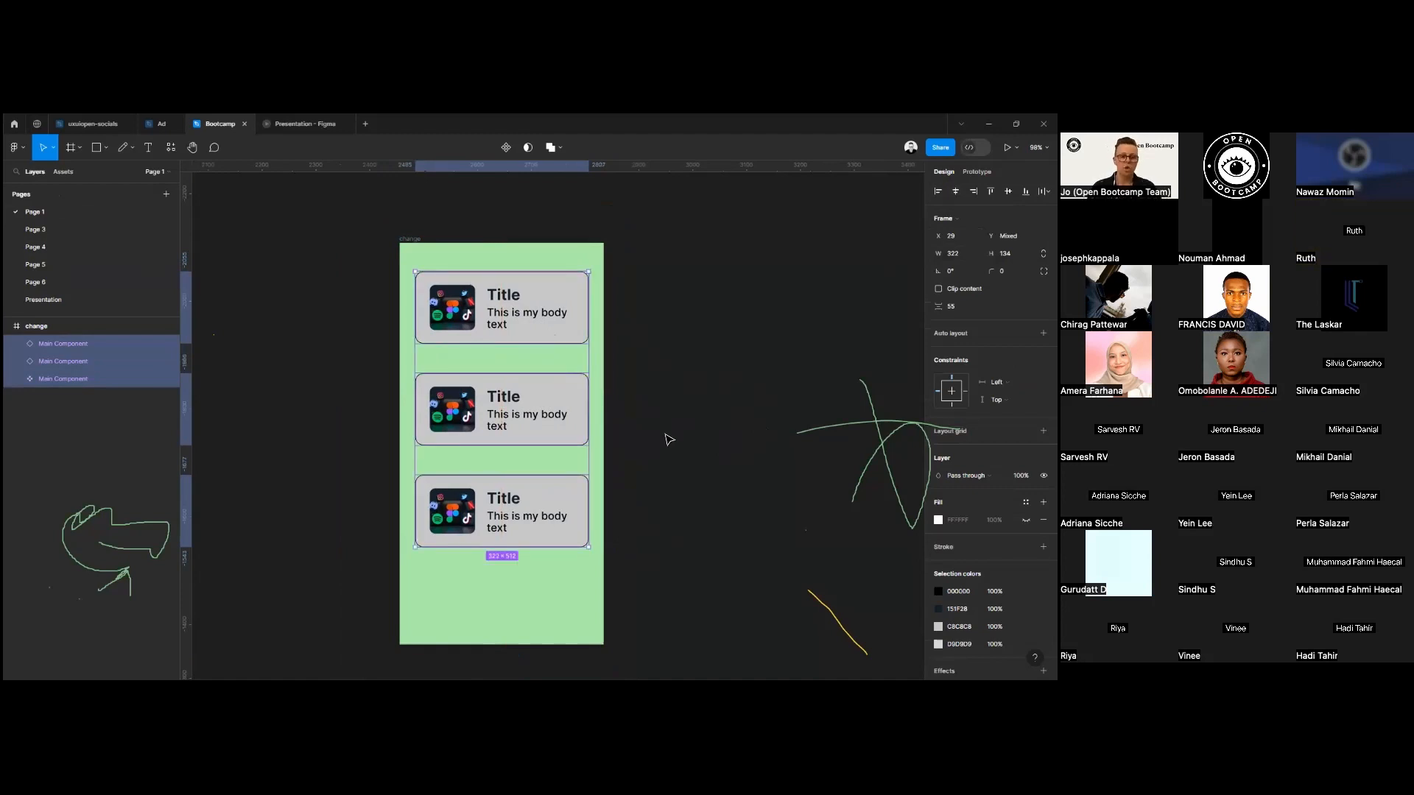
{"action": "left_click", "coordinate": [674, 352]}
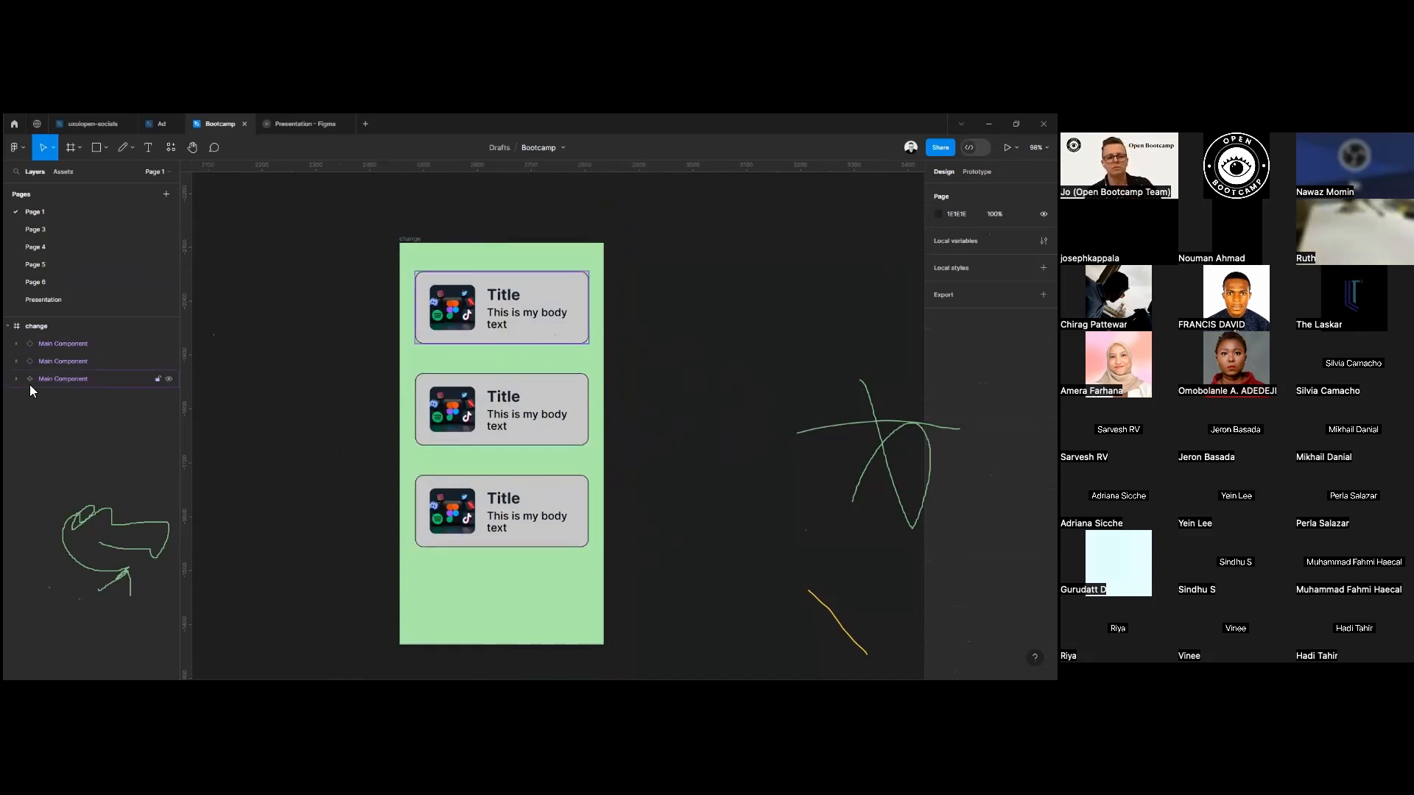
Check the two card instances in the layer list and shift the frame slightly up and left.
{"action": "left_click", "coordinate": [64, 361]}
{"action": "left_click", "coordinate": [65, 343]}
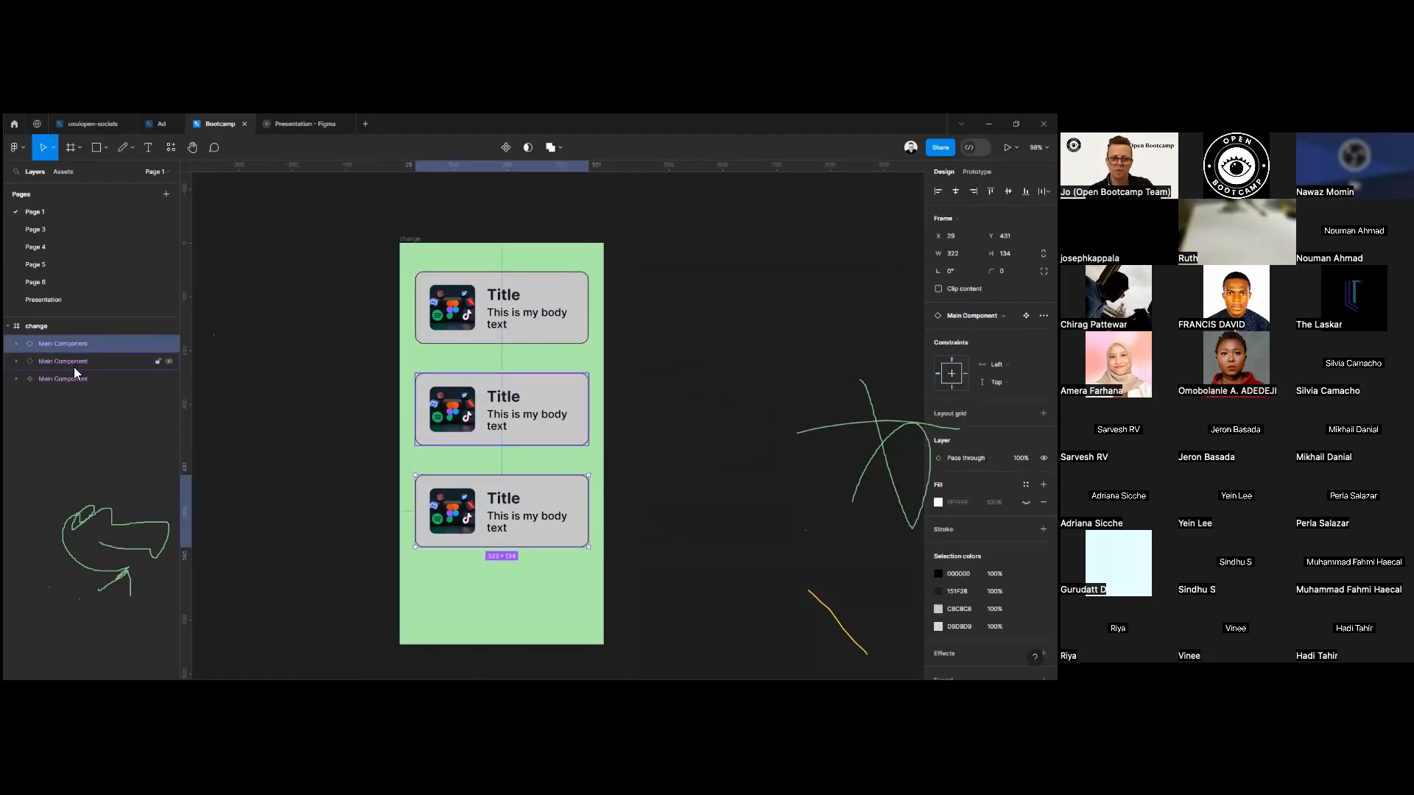
{"action": "left_click", "coordinate": [75, 361]}
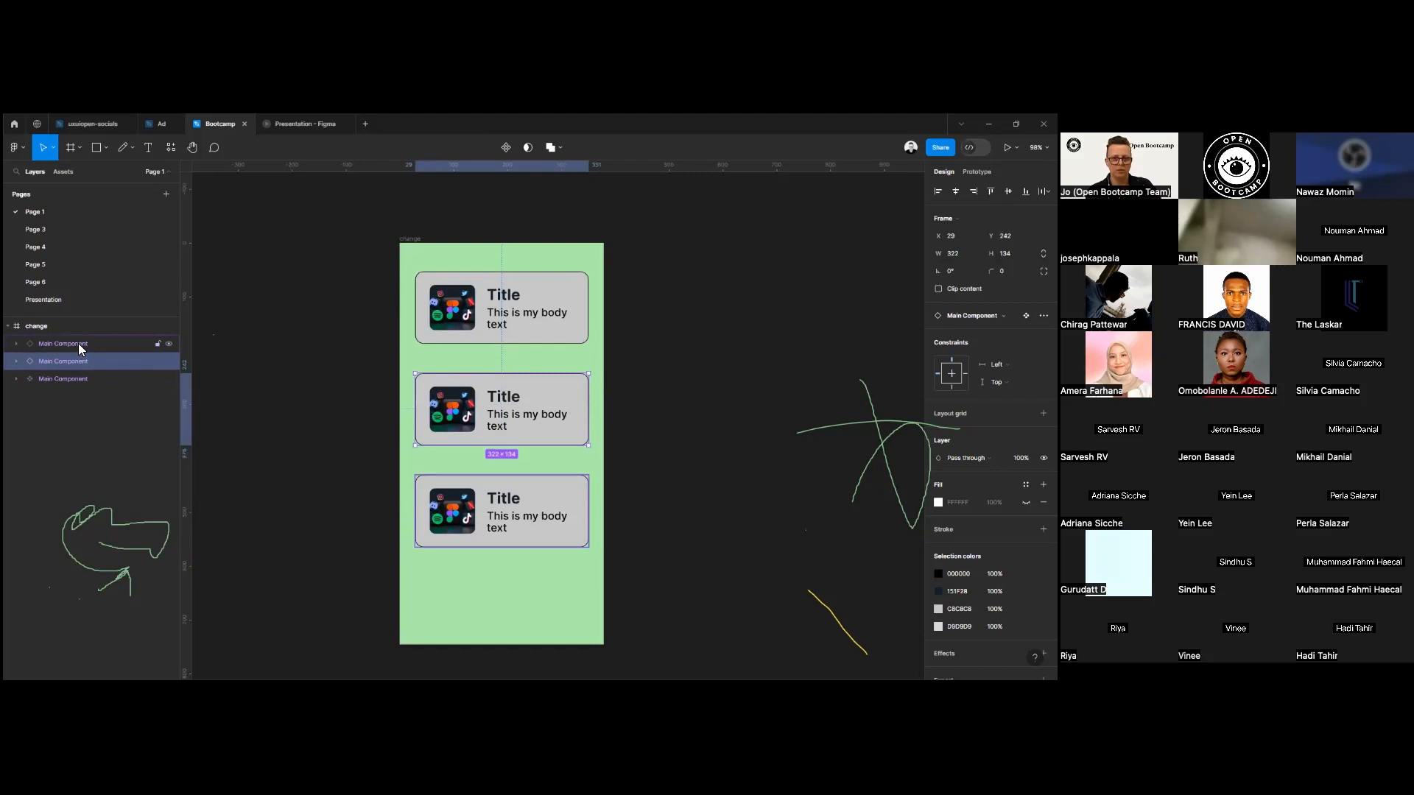
{"action": "left_click", "coordinate": [78, 343]}
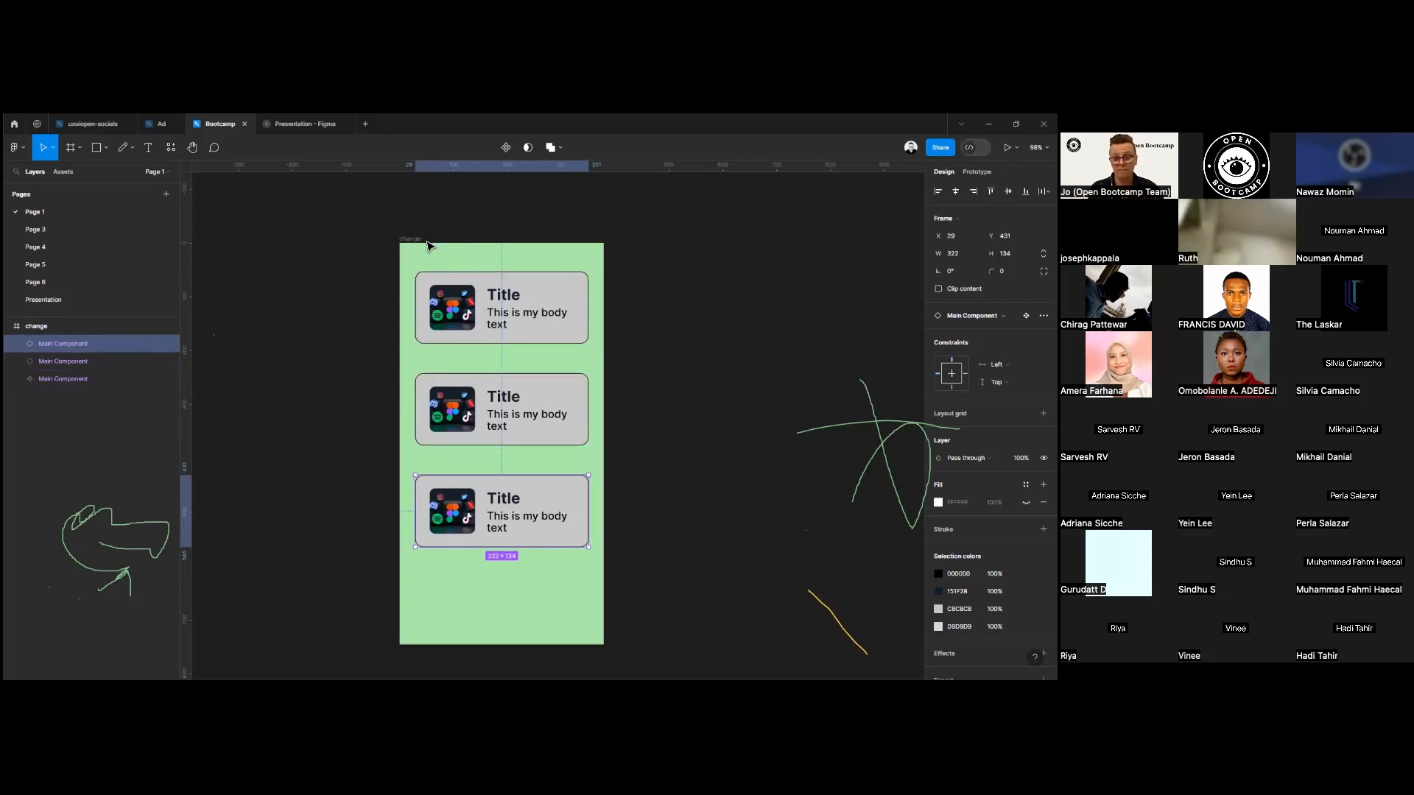
{"action": "left_click_drag", "start_coordinate": [421, 246], "coordinate": [397, 237]}
{"action": "key", "text": "Escape"}
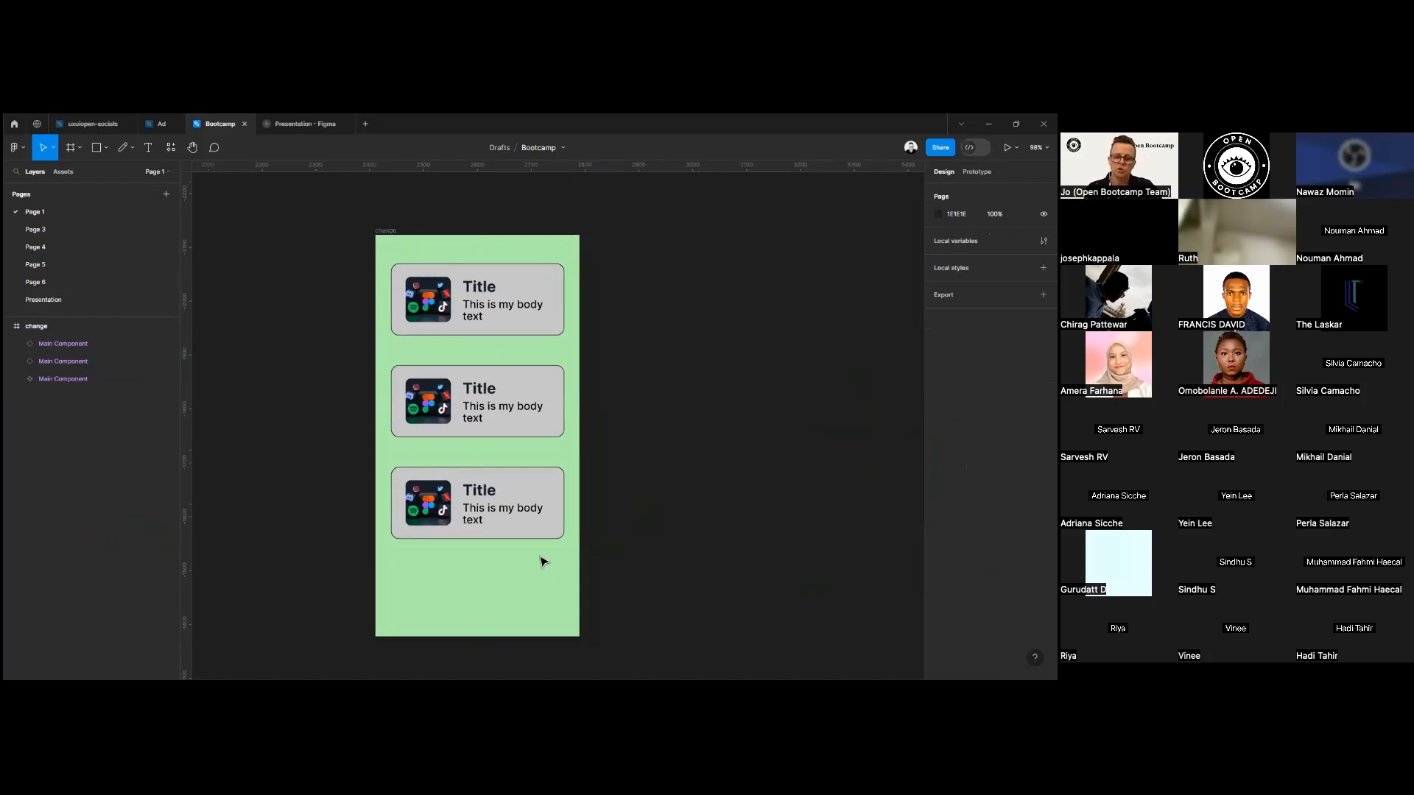
Change the fill of the title text inside the main component to red E10000.
{"action": "left_click", "coordinate": [475, 296]}
{"action": "double_click", "coordinate": [493, 293]}
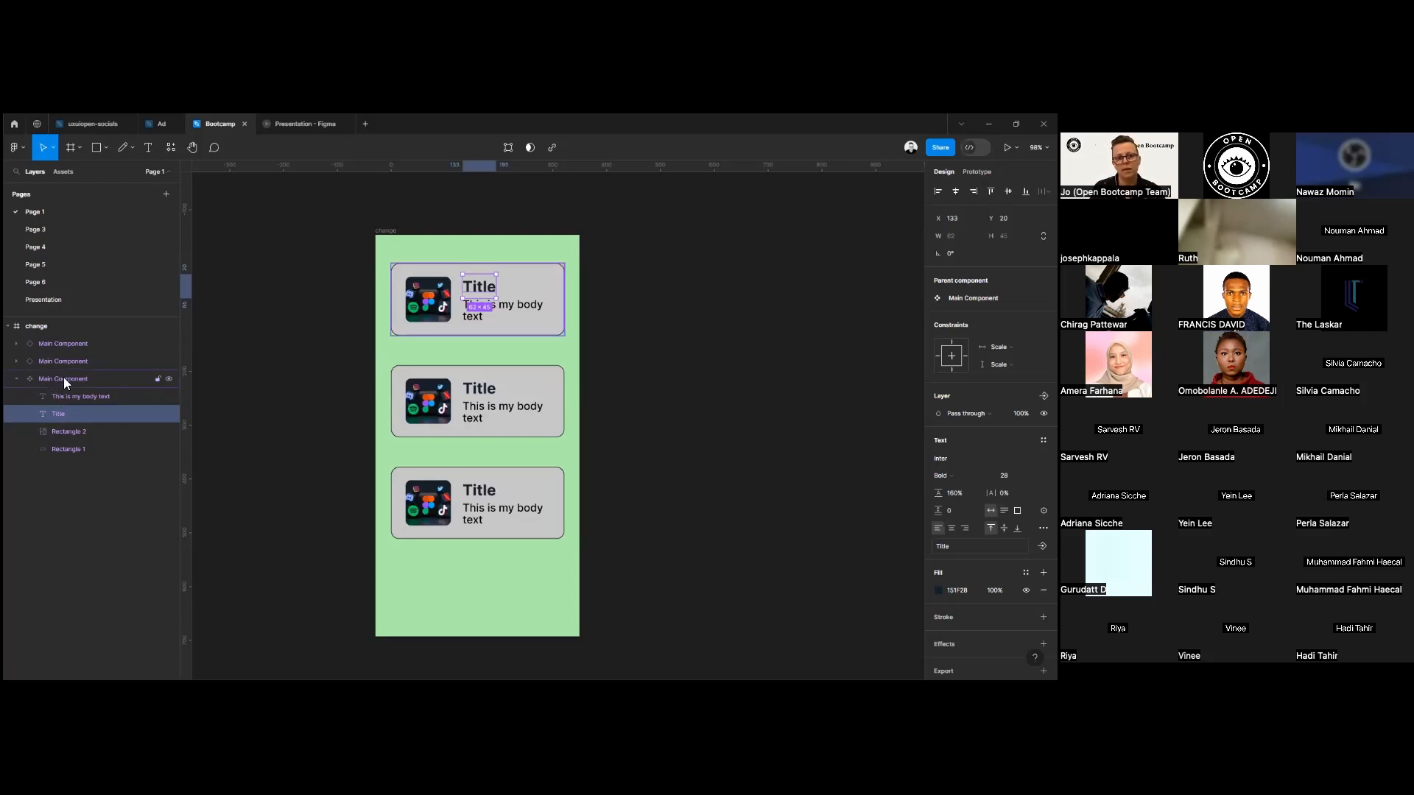
{"action": "left_click", "coordinate": [221, 434]}
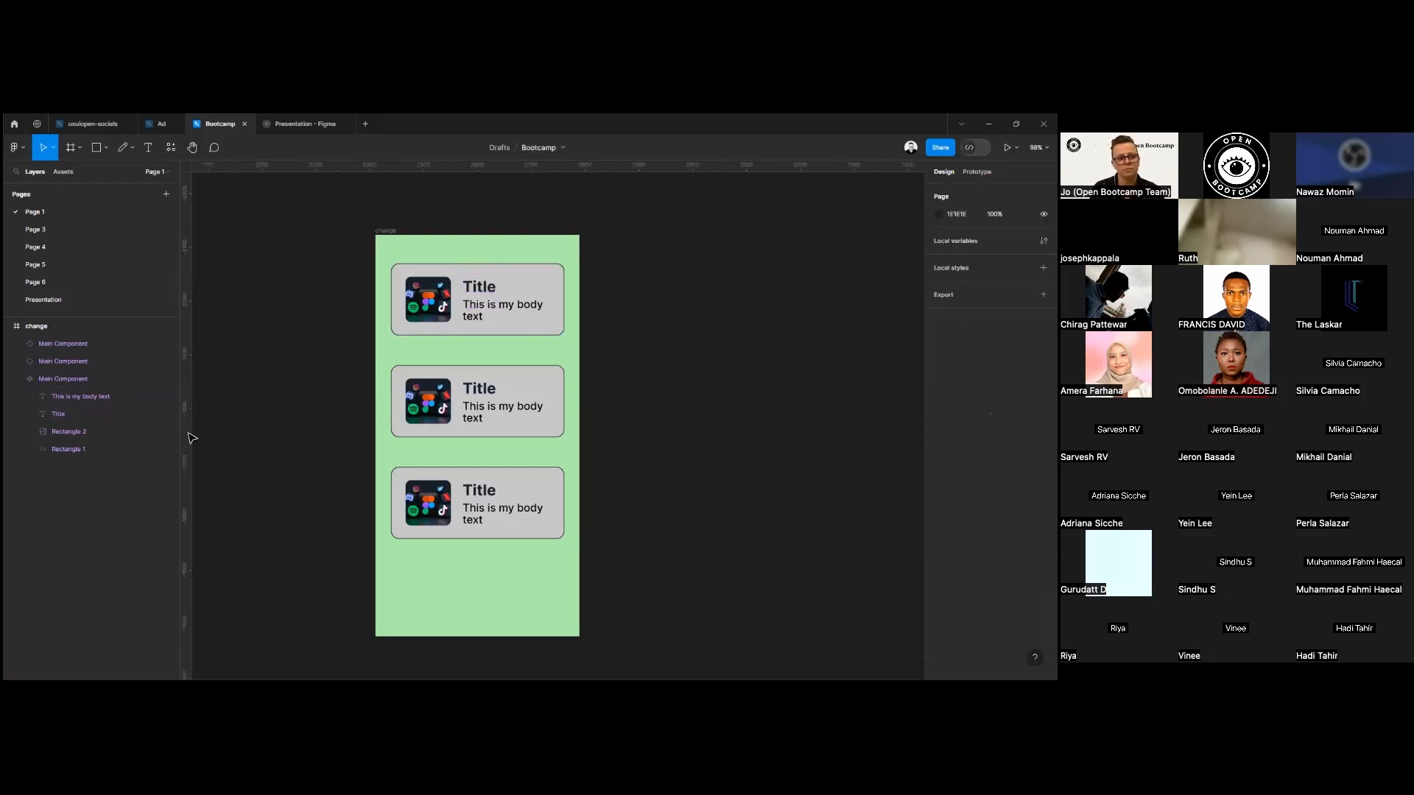
{"action": "left_click", "coordinate": [66, 379]}
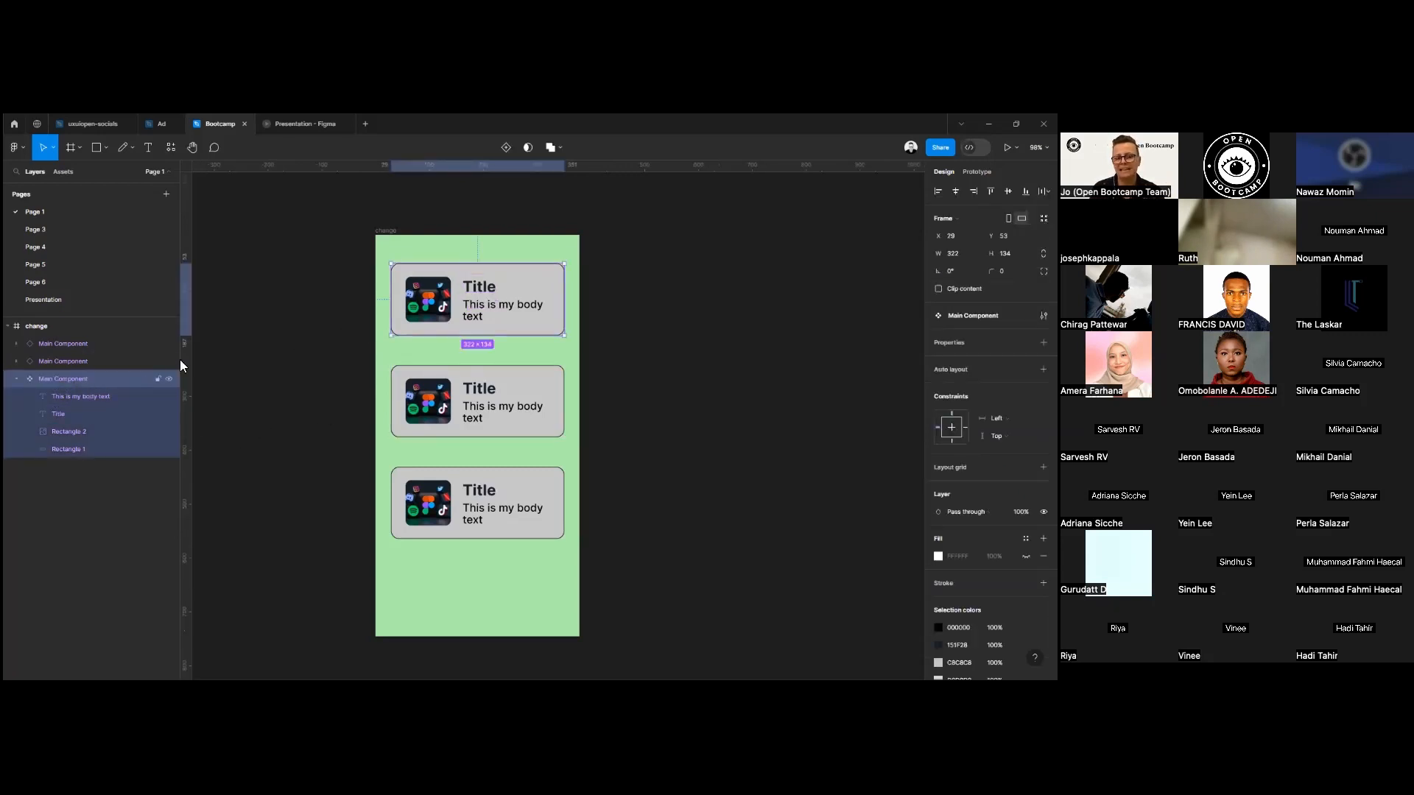
{"action": "double_click", "coordinate": [479, 291]}
{"action": "double_click", "coordinate": [484, 294]}
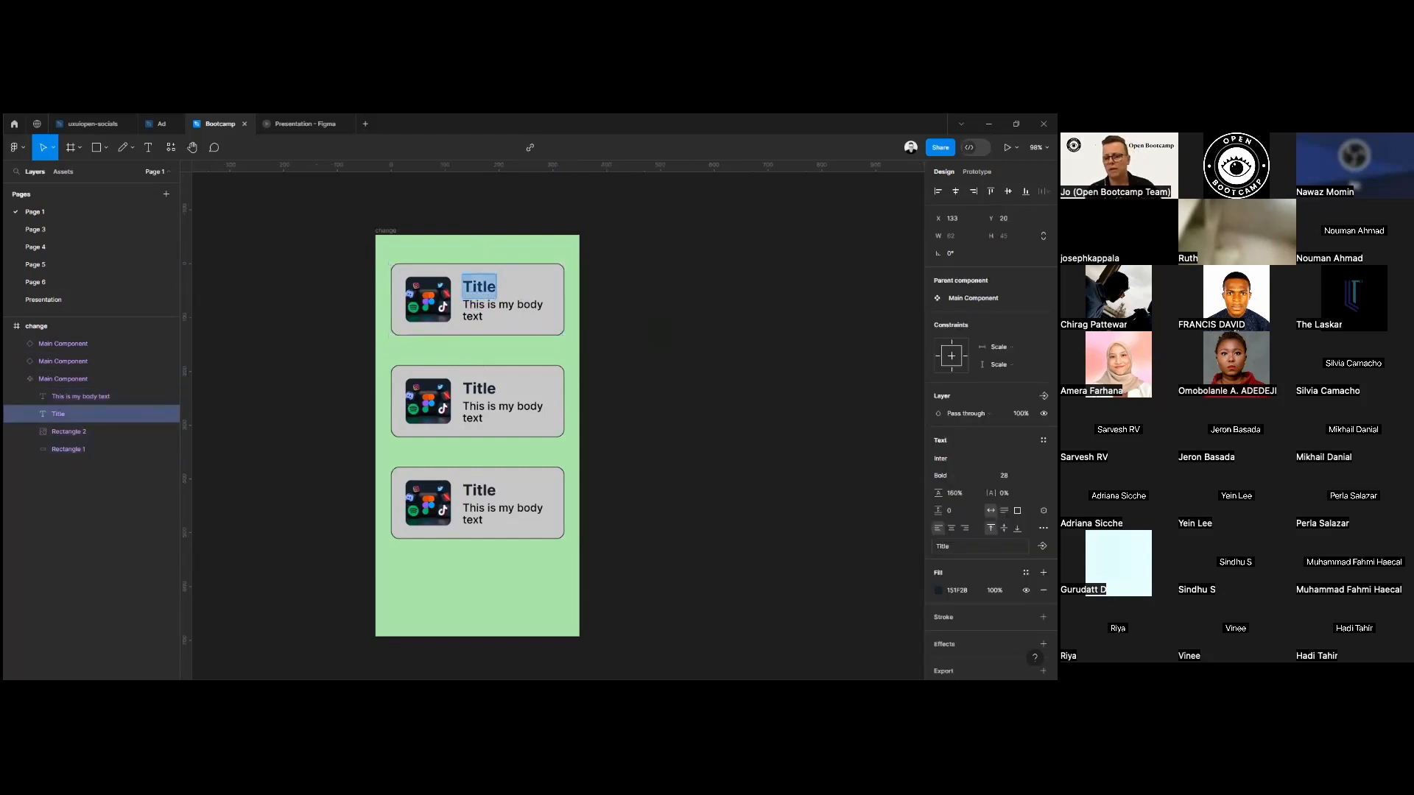
{"action": "left_click", "coordinate": [939, 590]}
{"action": "left_click", "coordinate": [827, 546]}
{"action": "left_click_drag", "start_coordinate": [889, 439], "coordinate": [935, 416]}
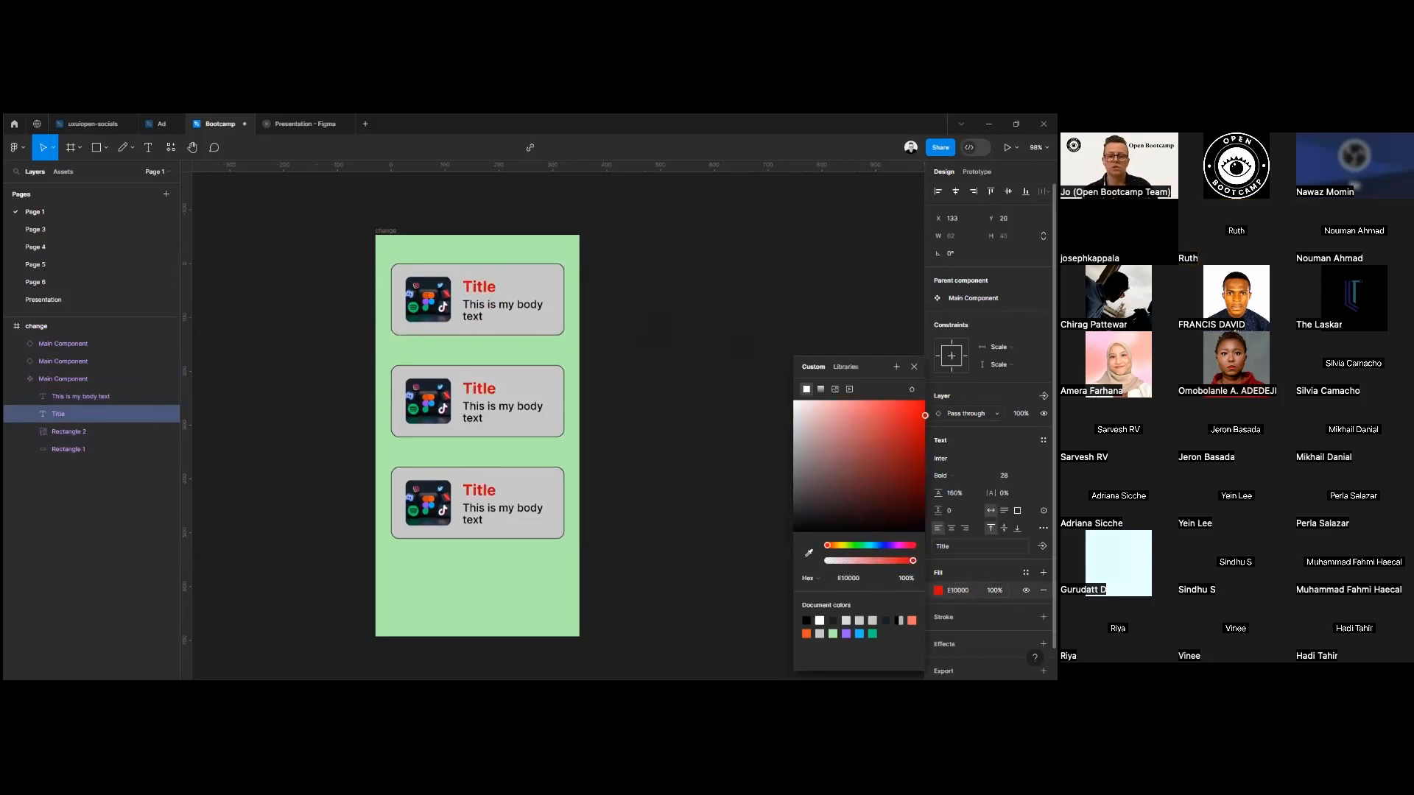
{"action": "key", "text": "Escape"}
{"action": "key", "text": "Escape"}
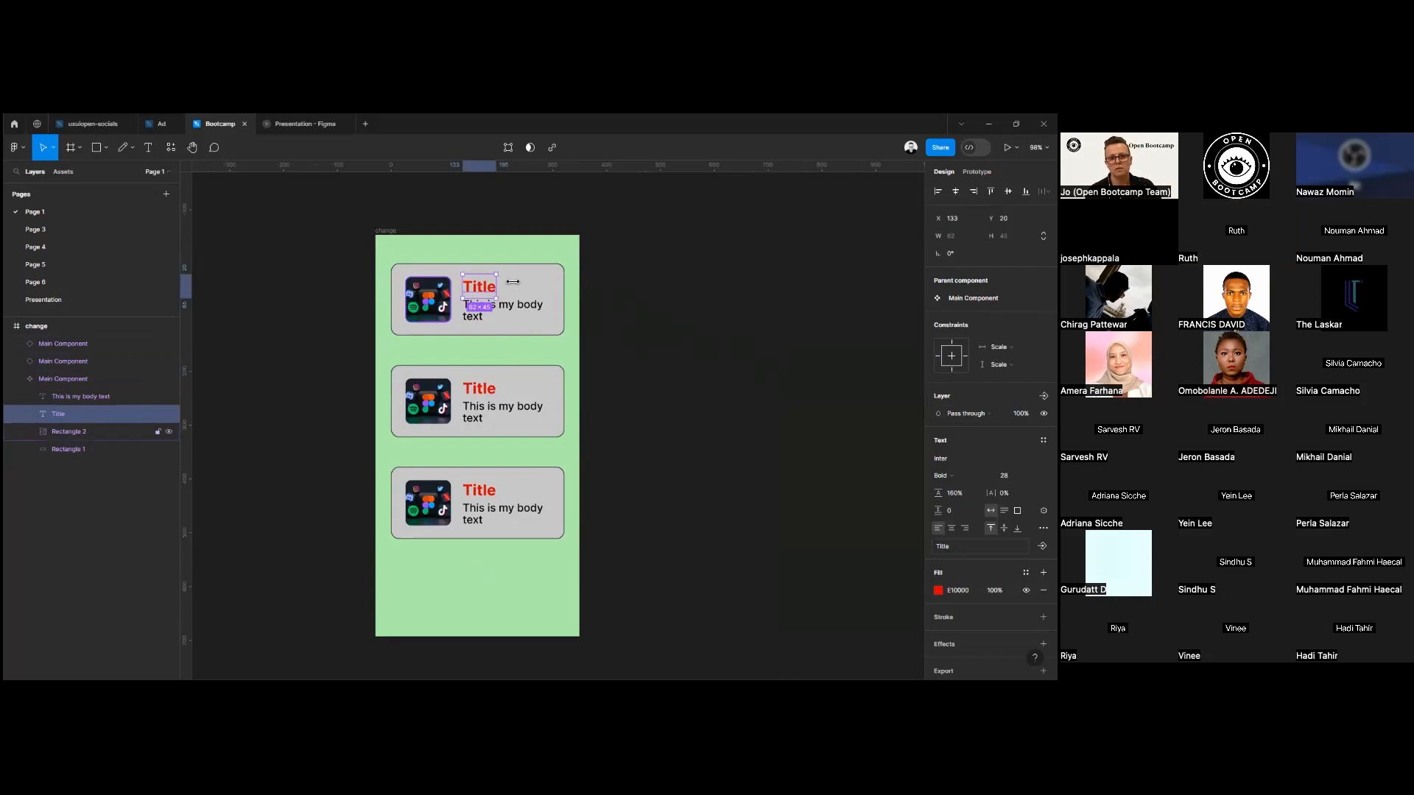
Try moving the main component's title right to X 230, and return it to its place above the body text.
{"action": "key", "text": "Escape"}
{"action": "left_click", "coordinate": [486, 293]}
{"action": "left_click_drag", "start_coordinate": [486, 293], "coordinate": [530, 285]}
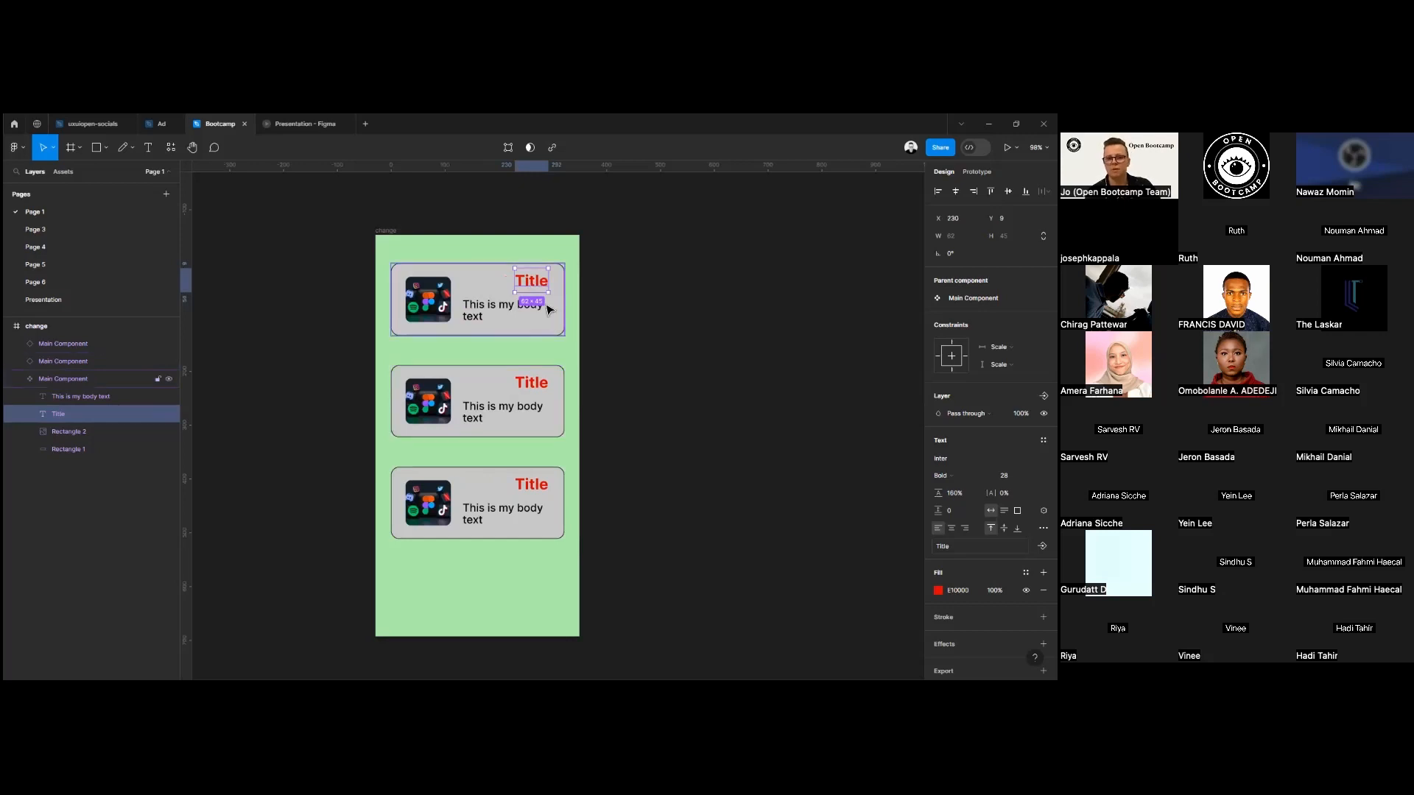
{"action": "left_click_drag", "start_coordinate": [531, 284], "coordinate": [488, 301]}
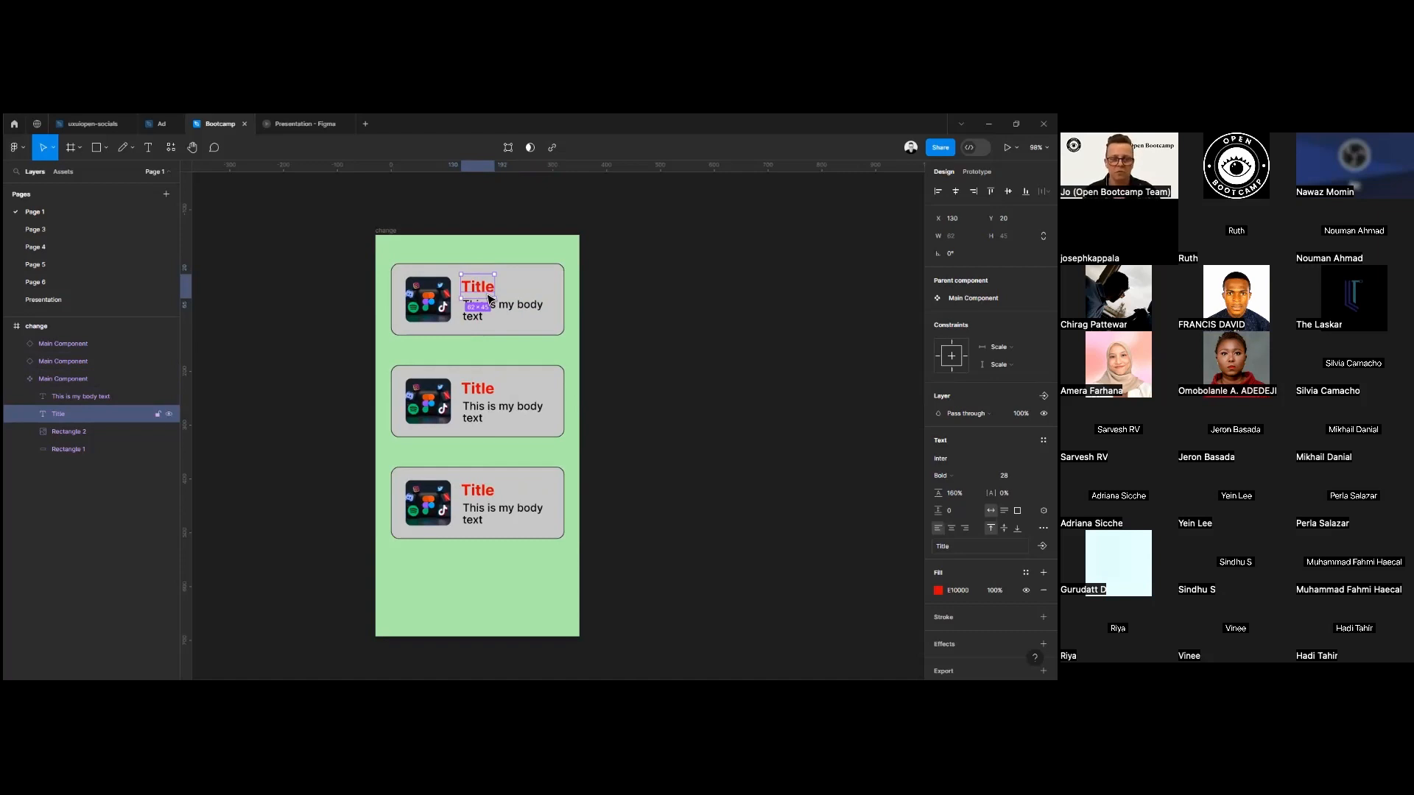
{"action": "left_click_drag", "start_coordinate": [479, 290], "coordinate": [478, 292]}
{"action": "left_click", "coordinate": [671, 400]}
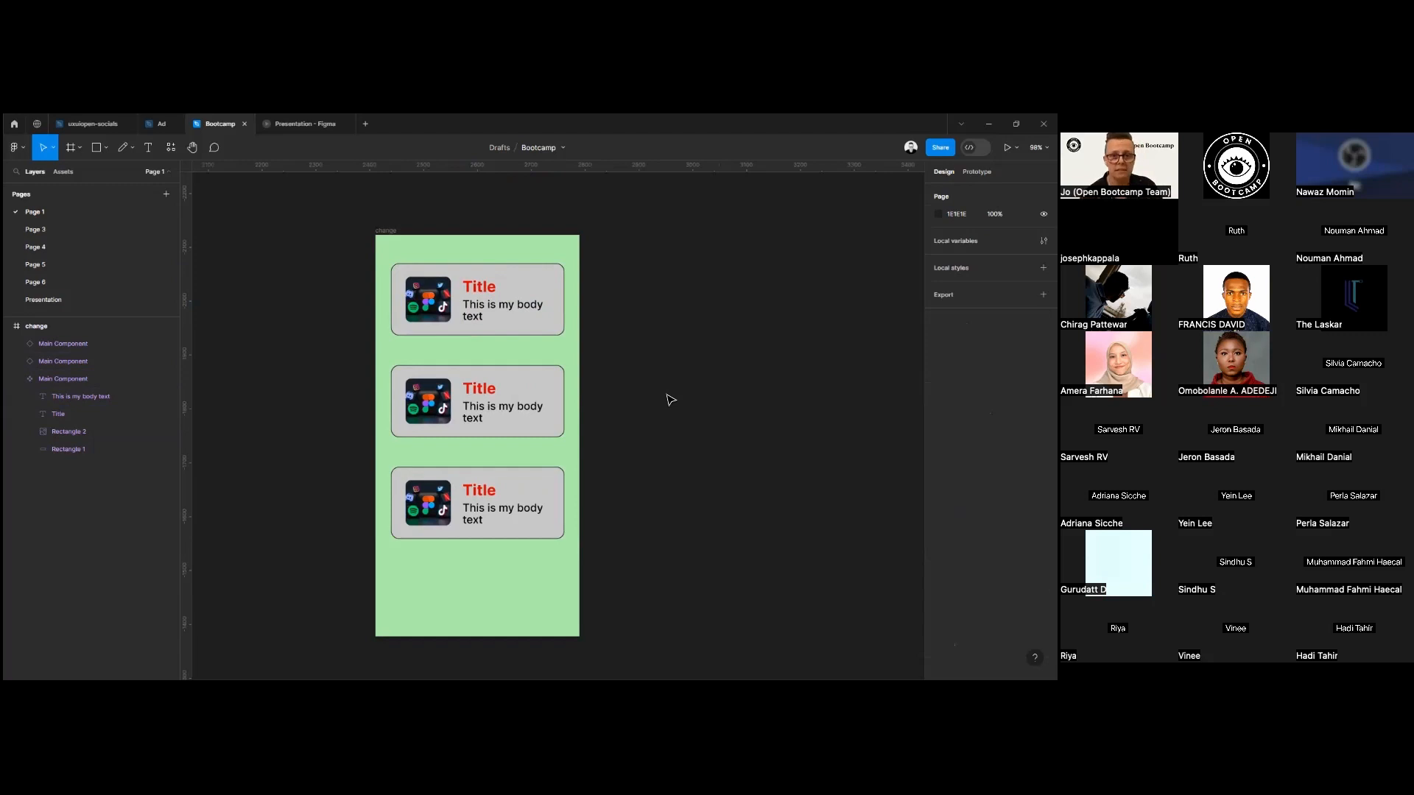
Move the frame to X 2382, Y -2167 and place a duplicate of it to the right at X 2830.
{"action": "left_click", "coordinate": [384, 231]}
{"action": "left_click_drag", "start_coordinate": [384, 231], "coordinate": [369, 210]}
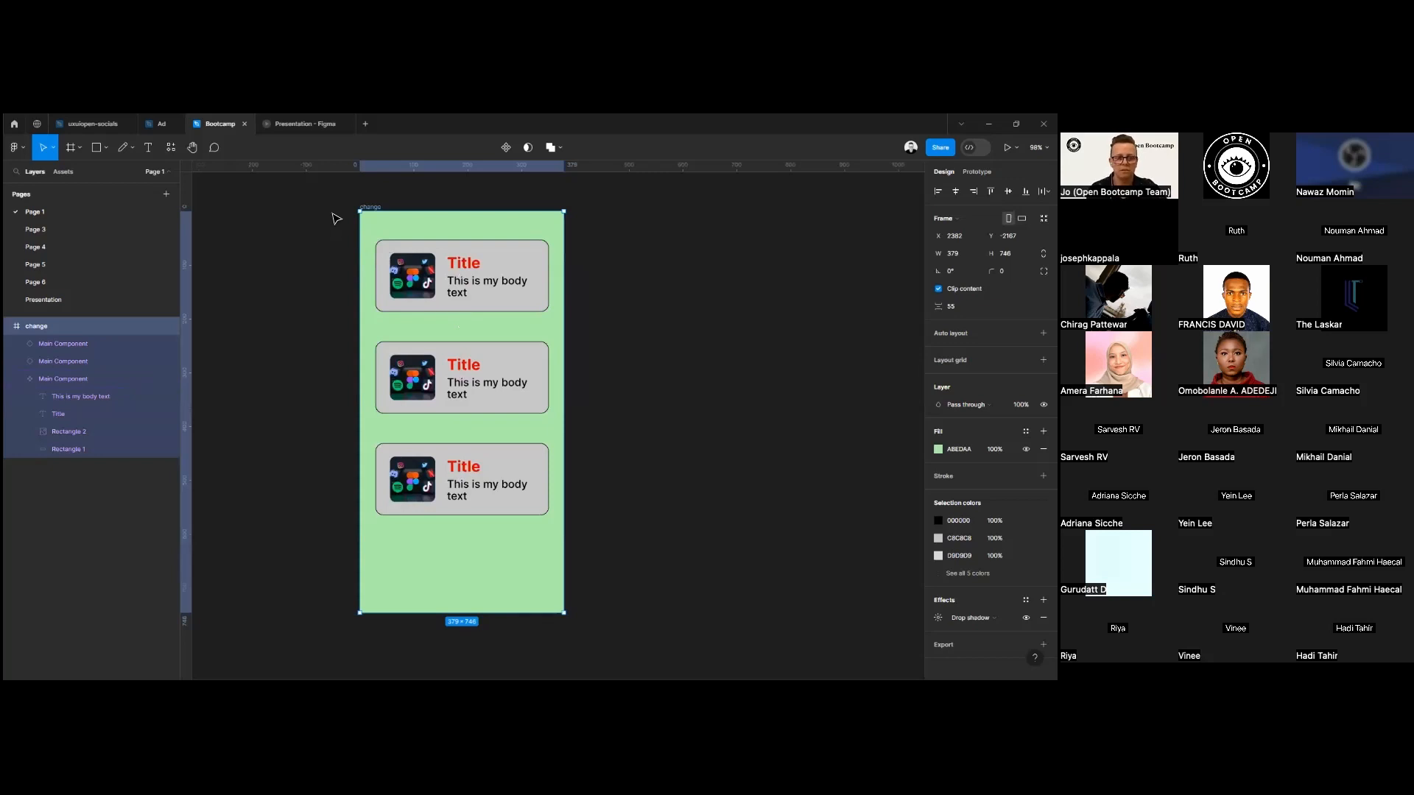
{"action": "scroll", "coordinate": [339, 212], "scroll_direction": "down", "scroll_amount": 2}
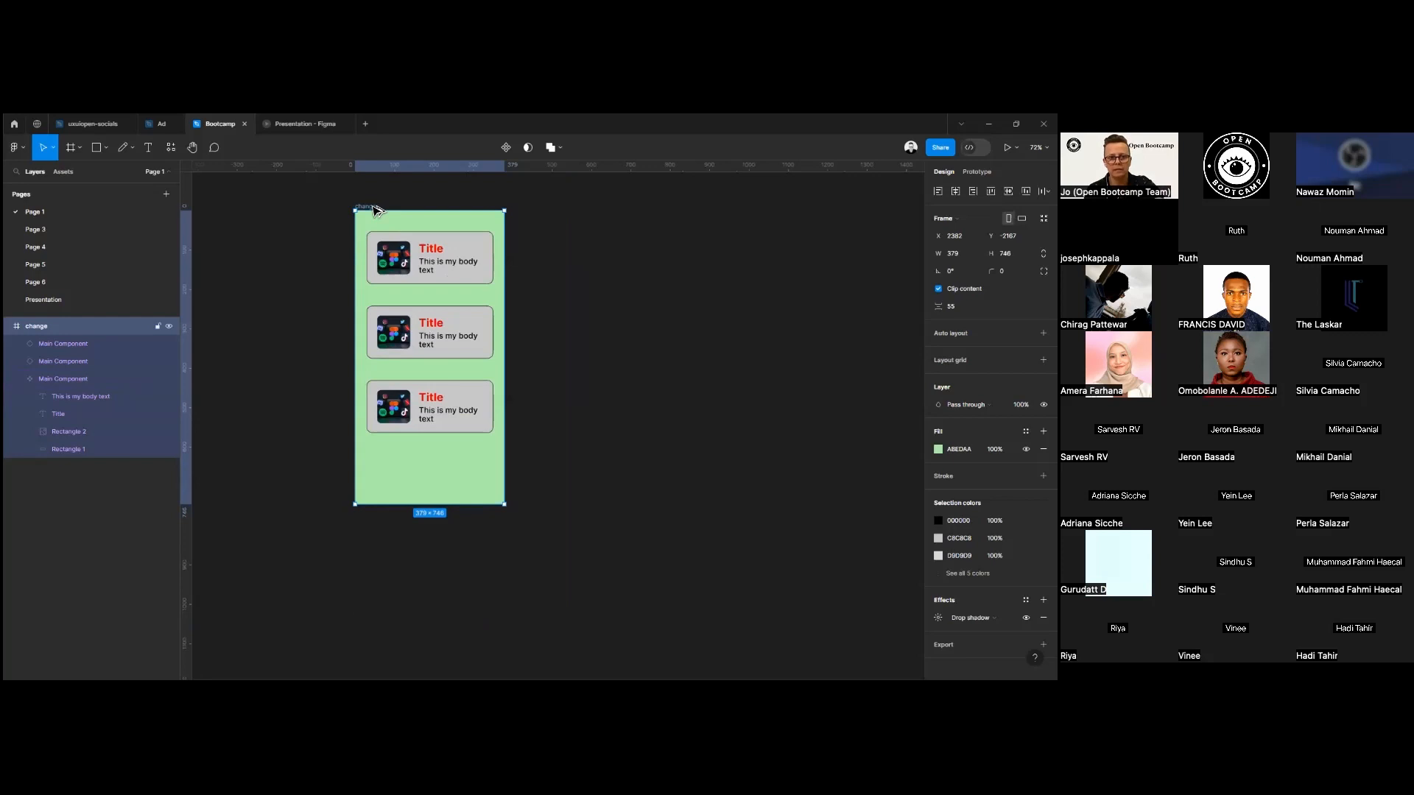
{"action": "left_click_drag", "start_coordinate": [373, 212], "coordinate": [554, 210]}
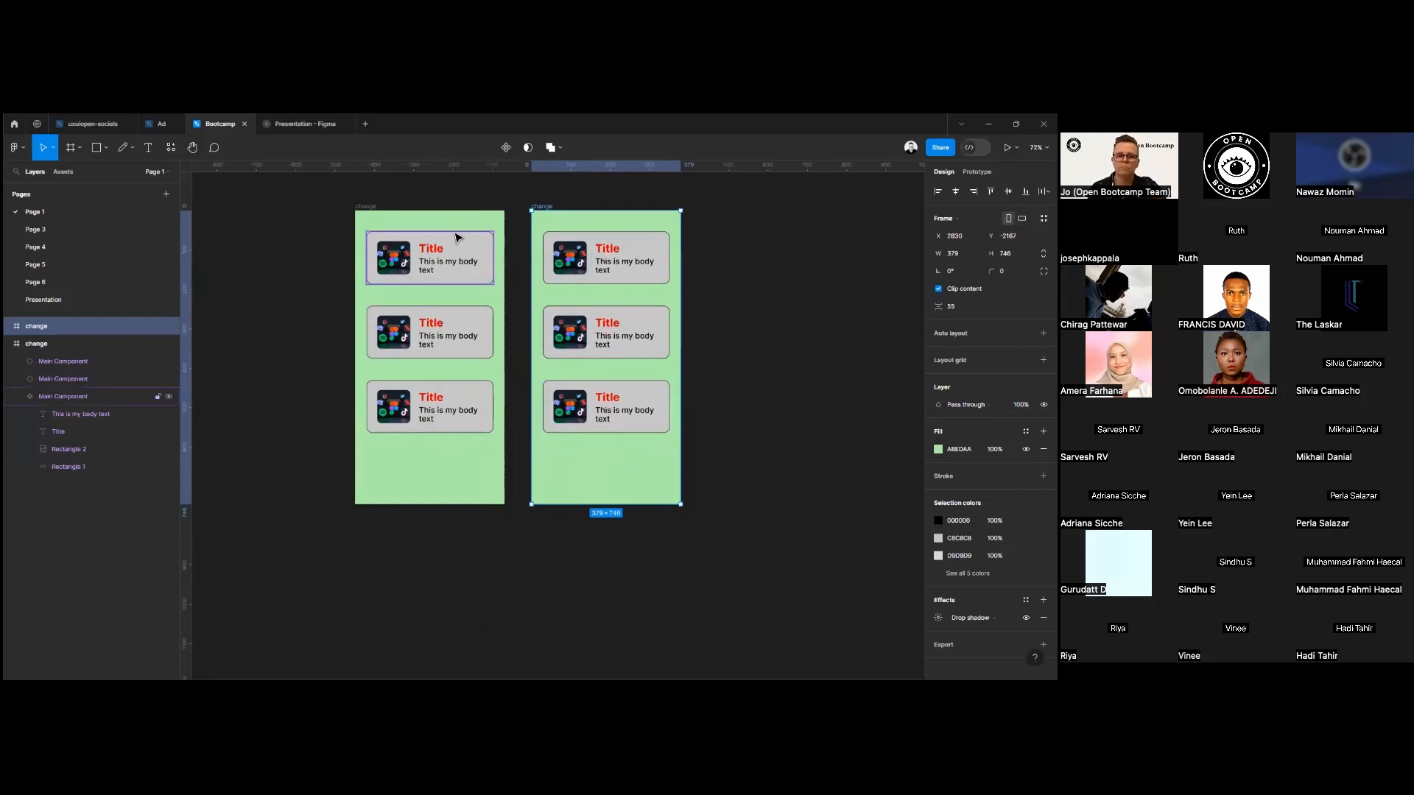
Draw a rectangle about 255 × 62 below the cards in the first frame and centre it horizontally.
{"action": "left_click", "coordinate": [94, 150]}
{"action": "mouse_move", "coordinate": [379, 460]}
{"action": "left_mouse_down"}
{"action": "mouse_move", "coordinate": [426, 485]}
{"action": "mouse_move", "coordinate": [479, 484]}
{"action": "left_mouse_up"}
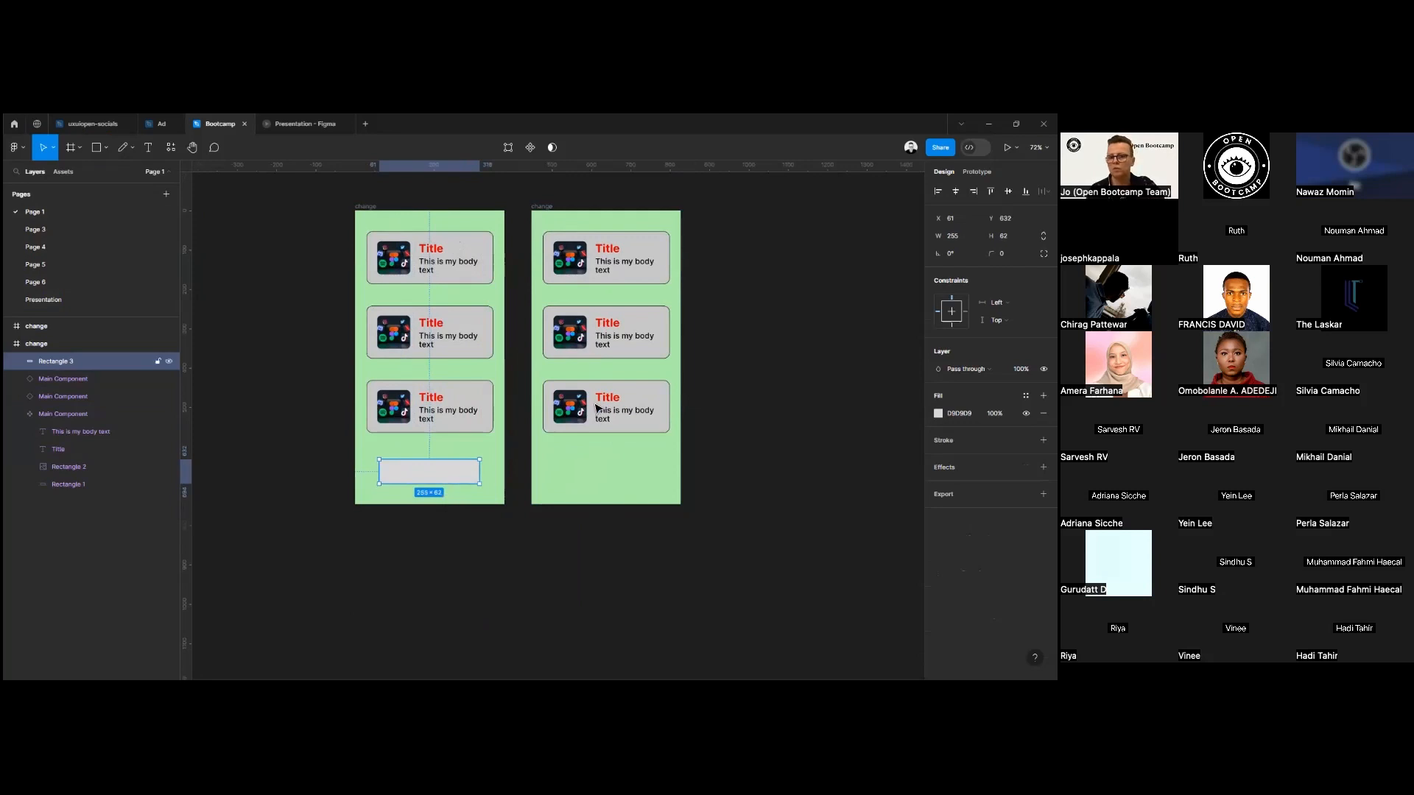
{"action": "left_click", "coordinate": [955, 191]}
Fill the new rectangle with blue 1410EB and set its corner radius to 10.
{"action": "left_click", "coordinate": [939, 414]}
{"action": "left_click", "coordinate": [886, 546]}
{"action": "left_click_drag", "start_coordinate": [894, 420], "coordinate": [916, 411]}
{"action": "left_click", "coordinate": [914, 366]}
{"action": "left_click_drag", "start_coordinate": [993, 255], "coordinate": [55, 261]}
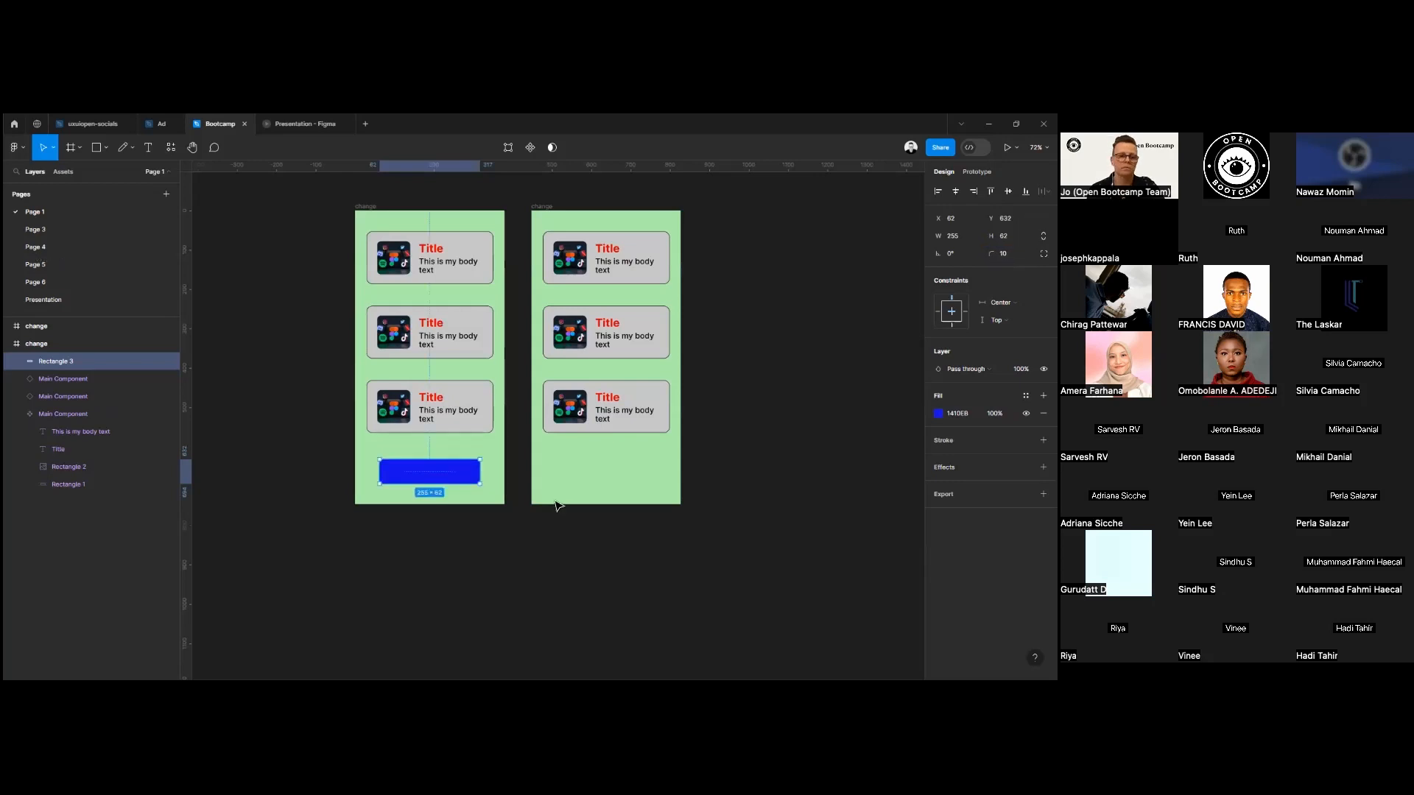
Add a white bold "Action" text label on the blue rectangle and move it roughly to the rectangle's centre.
{"action": "left_click", "coordinate": [148, 148]}
{"action": "left_click", "coordinate": [412, 471]}
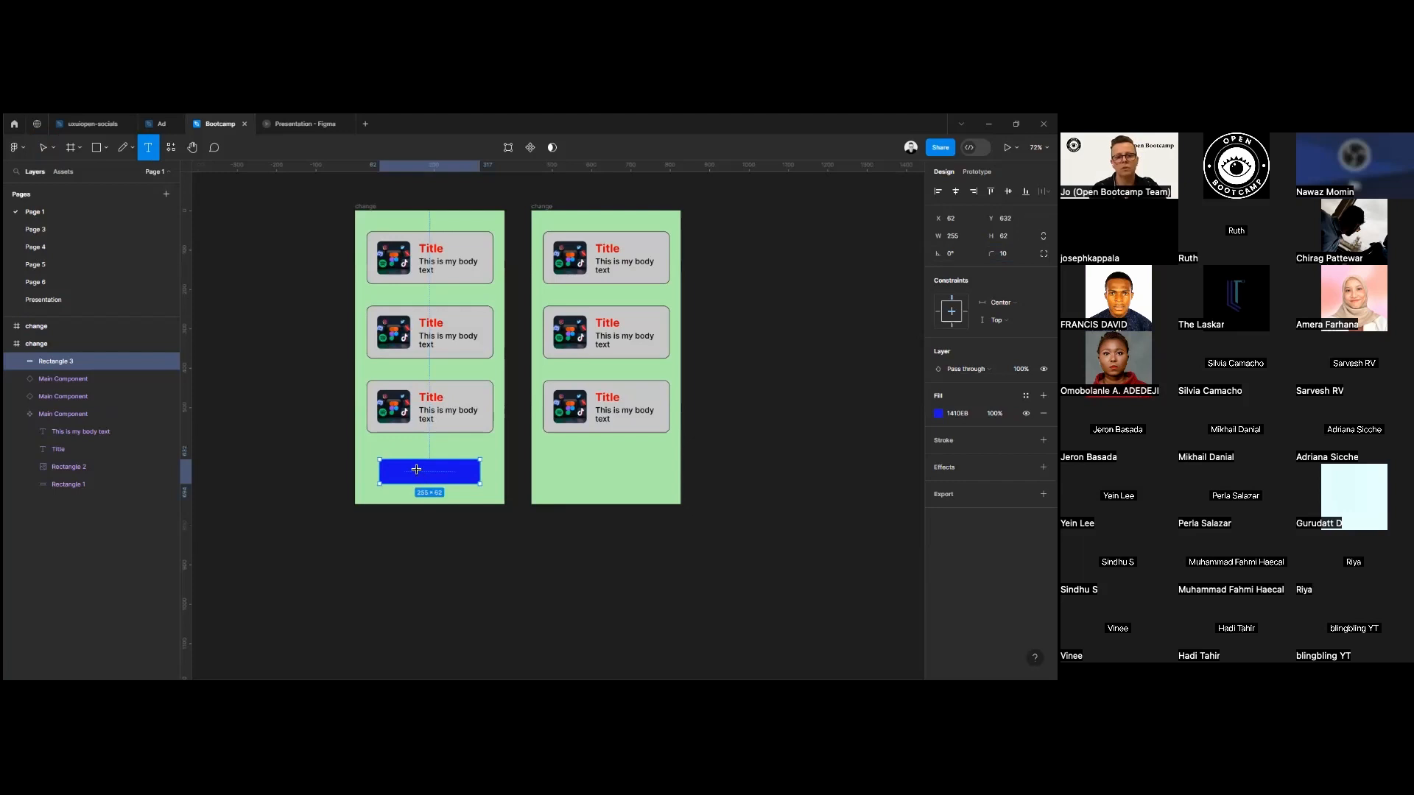
{"action": "type", "text": "Action"}
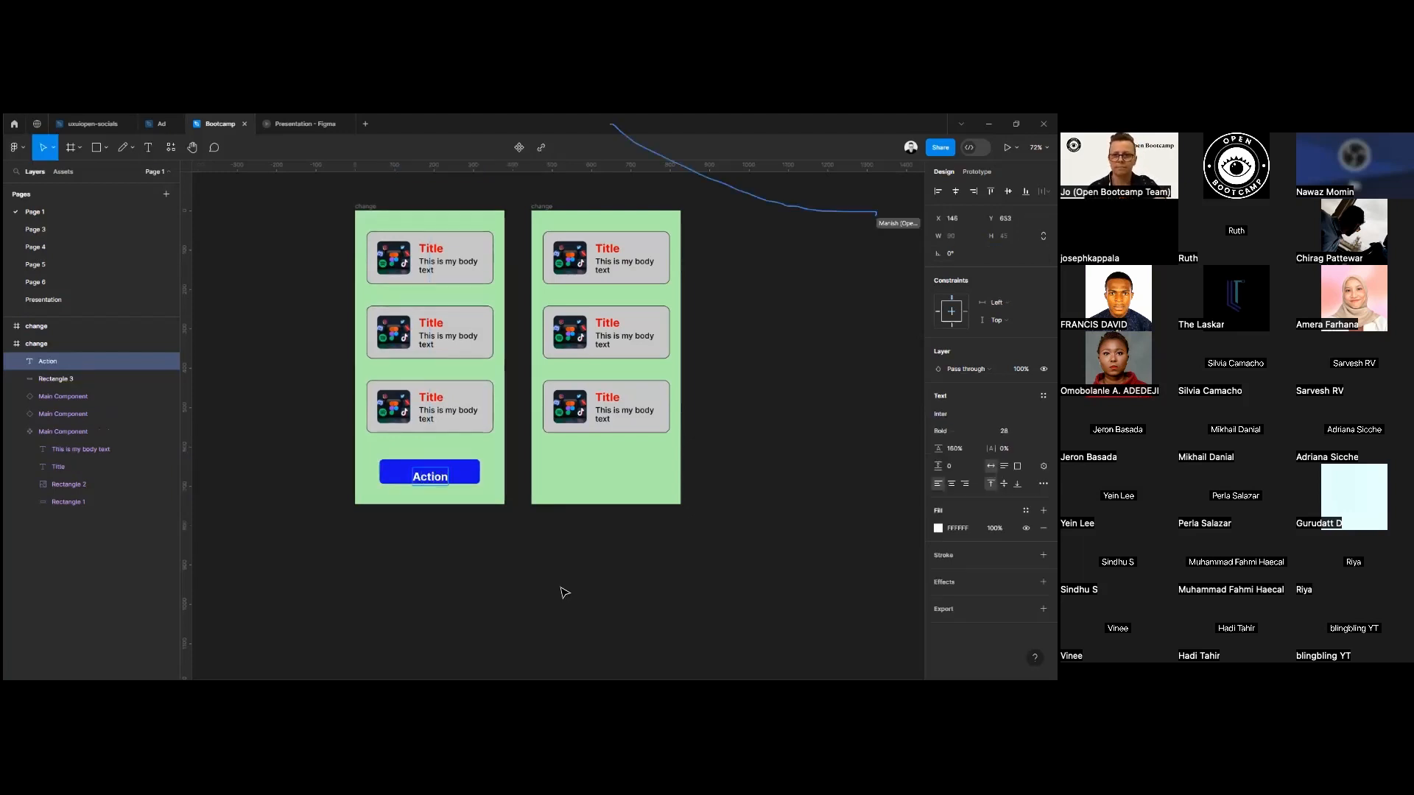
{"action": "key", "text": "Escape"}
{"action": "left_click_drag", "start_coordinate": [431, 480], "coordinate": [433, 475]}
{"action": "left_click_drag", "start_coordinate": [437, 475], "coordinate": [440, 478]}
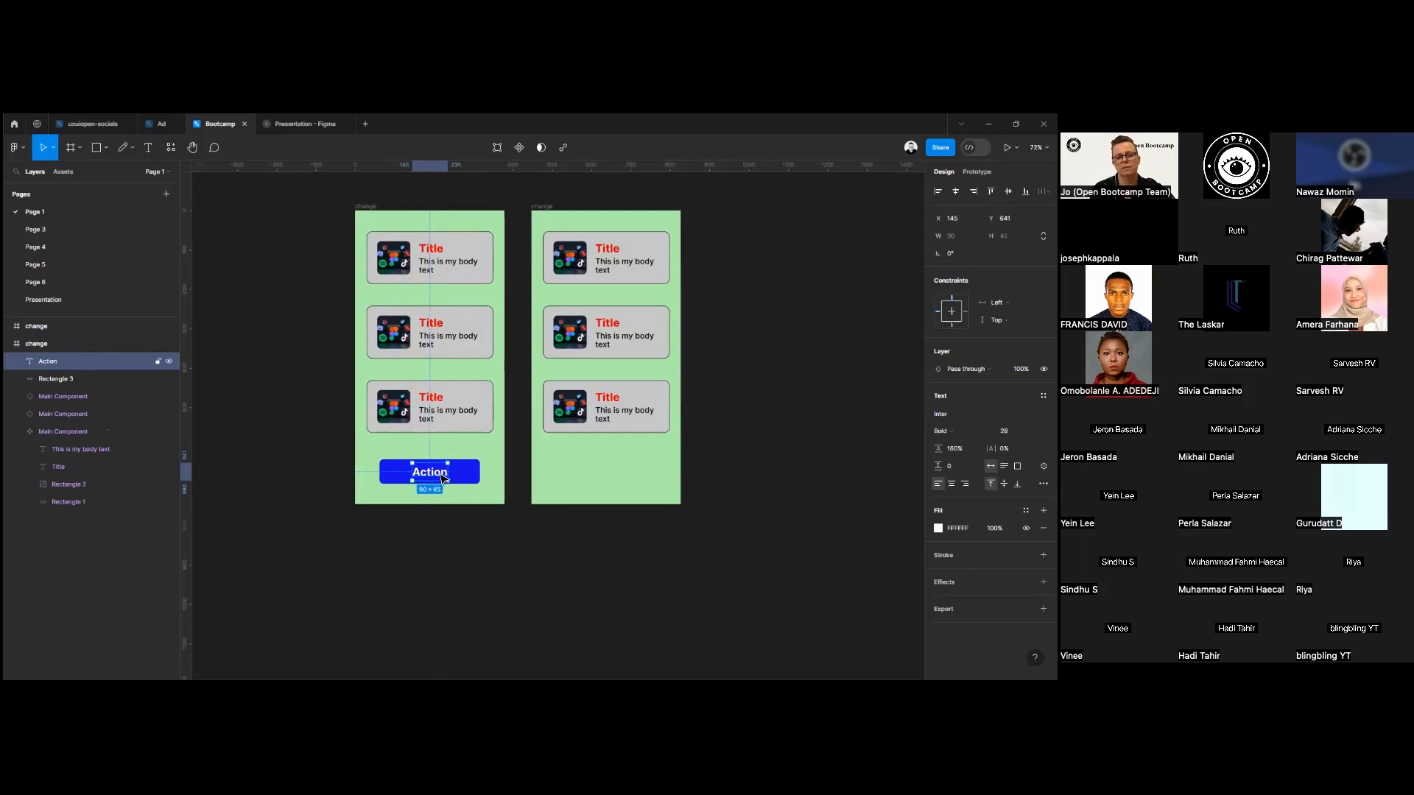
Fine-tune the Action label's position on the blue rectangle to X 145, Y 641.
{"action": "scroll", "coordinate": [442, 477], "scroll_direction": "up", "scroll_amount": 5}
{"action": "mouse_move", "coordinate": [481, 464]}
{"action": "left_mouse_down"}
{"action": "mouse_move", "coordinate": [527, 464]}
{"action": "mouse_move", "coordinate": [471, 467]}
{"action": "left_mouse_up"}
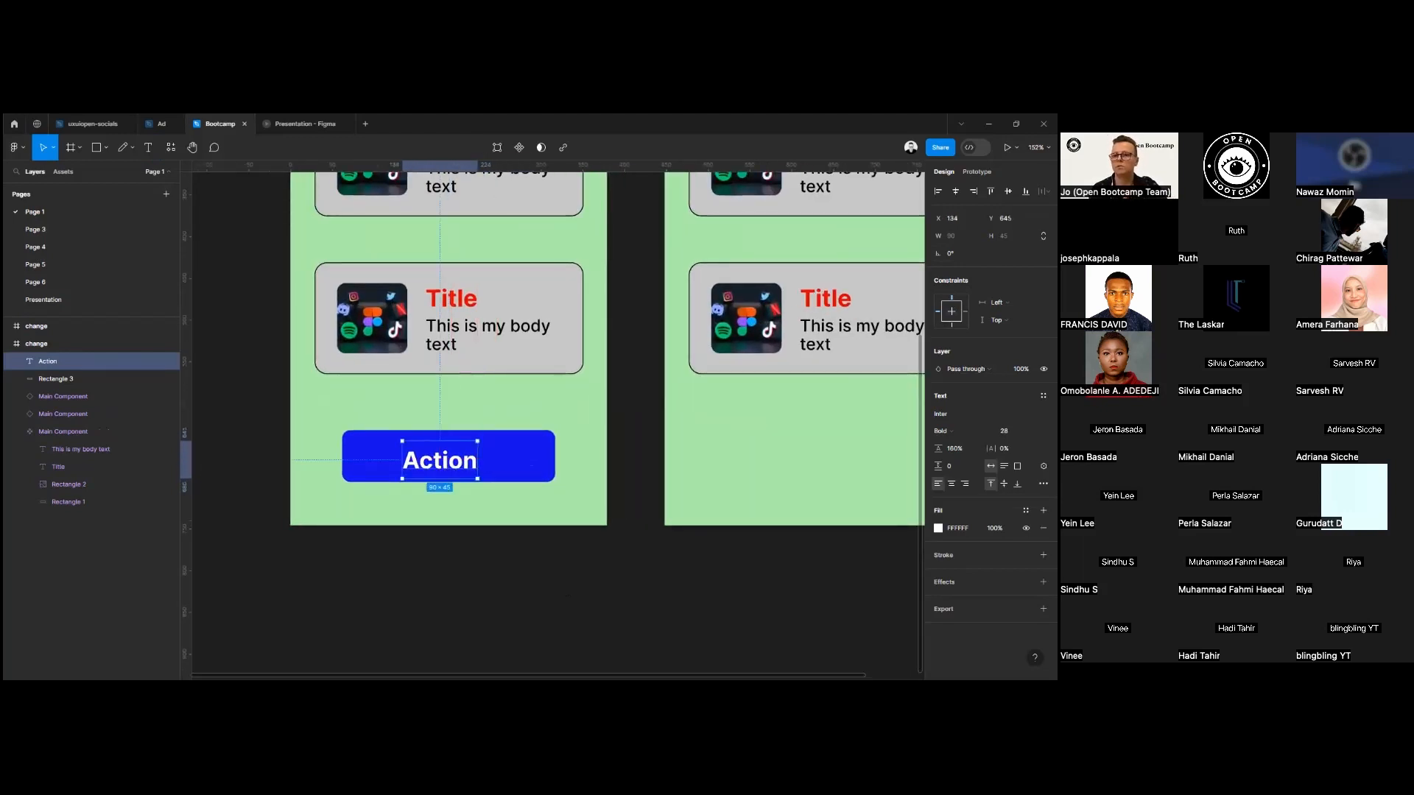
{"action": "key", "text": "ctrl+z"}
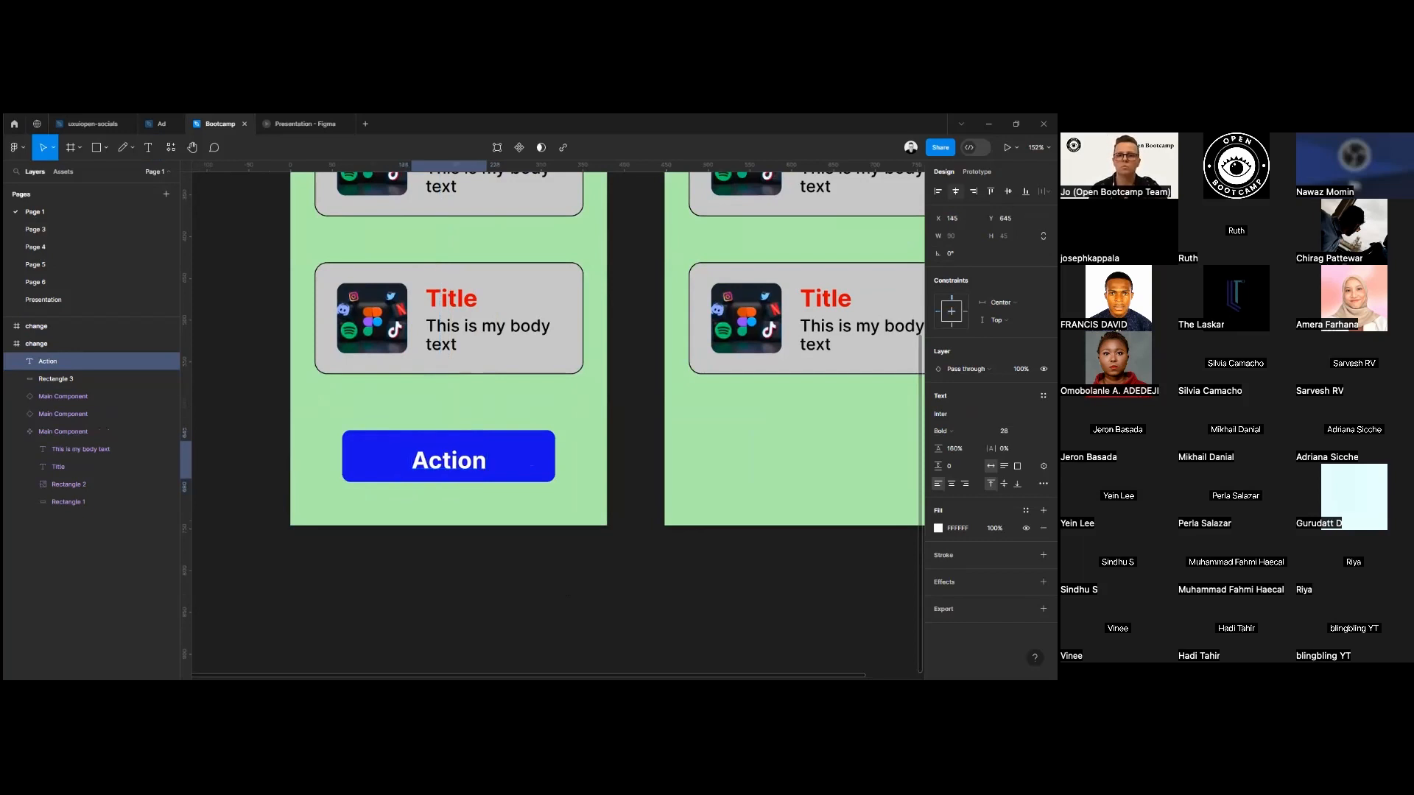
{"action": "key", "text": "ctrl+z"}
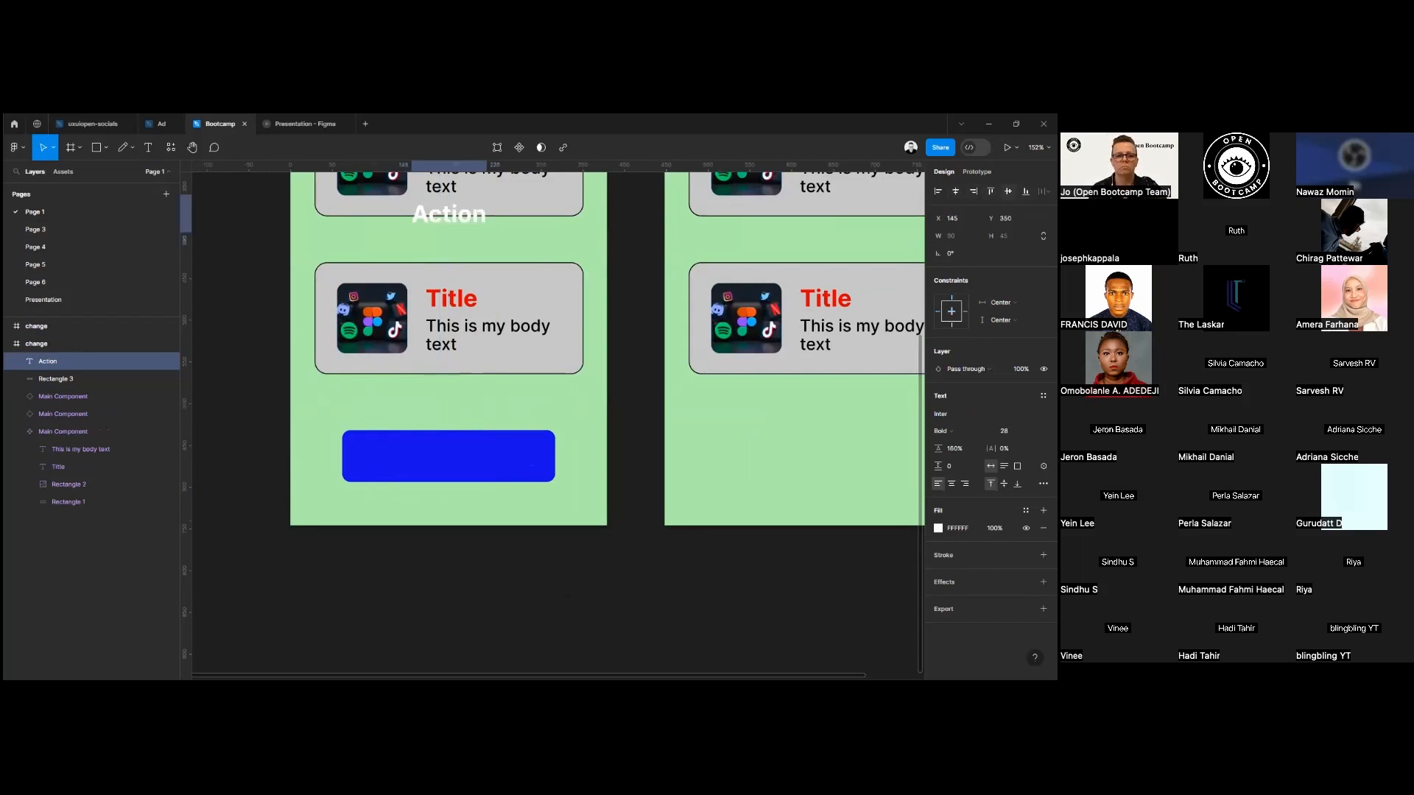
{"action": "key", "text": "ctrl+shift+z"}
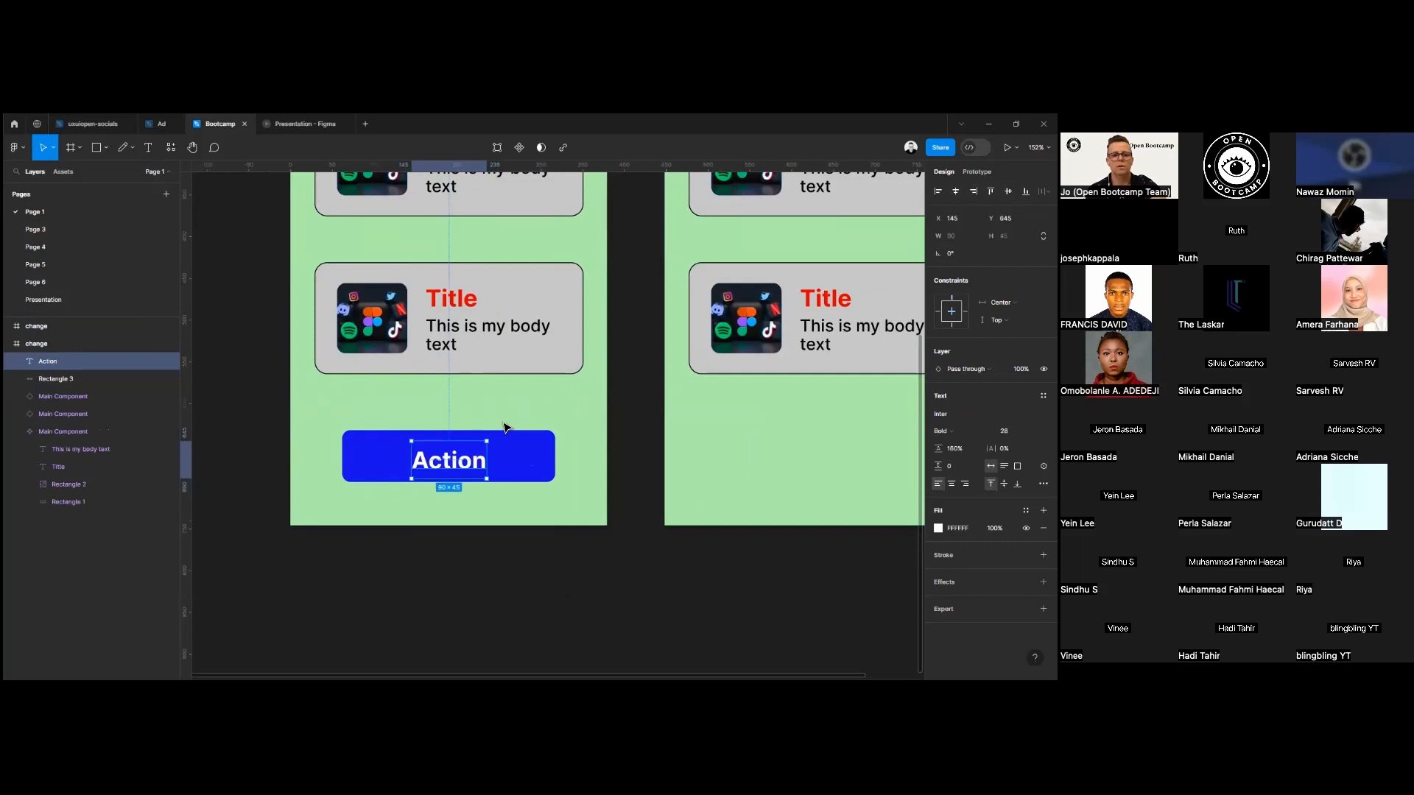
{"action": "left_click_drag", "start_coordinate": [448, 456], "coordinate": [447, 453]}
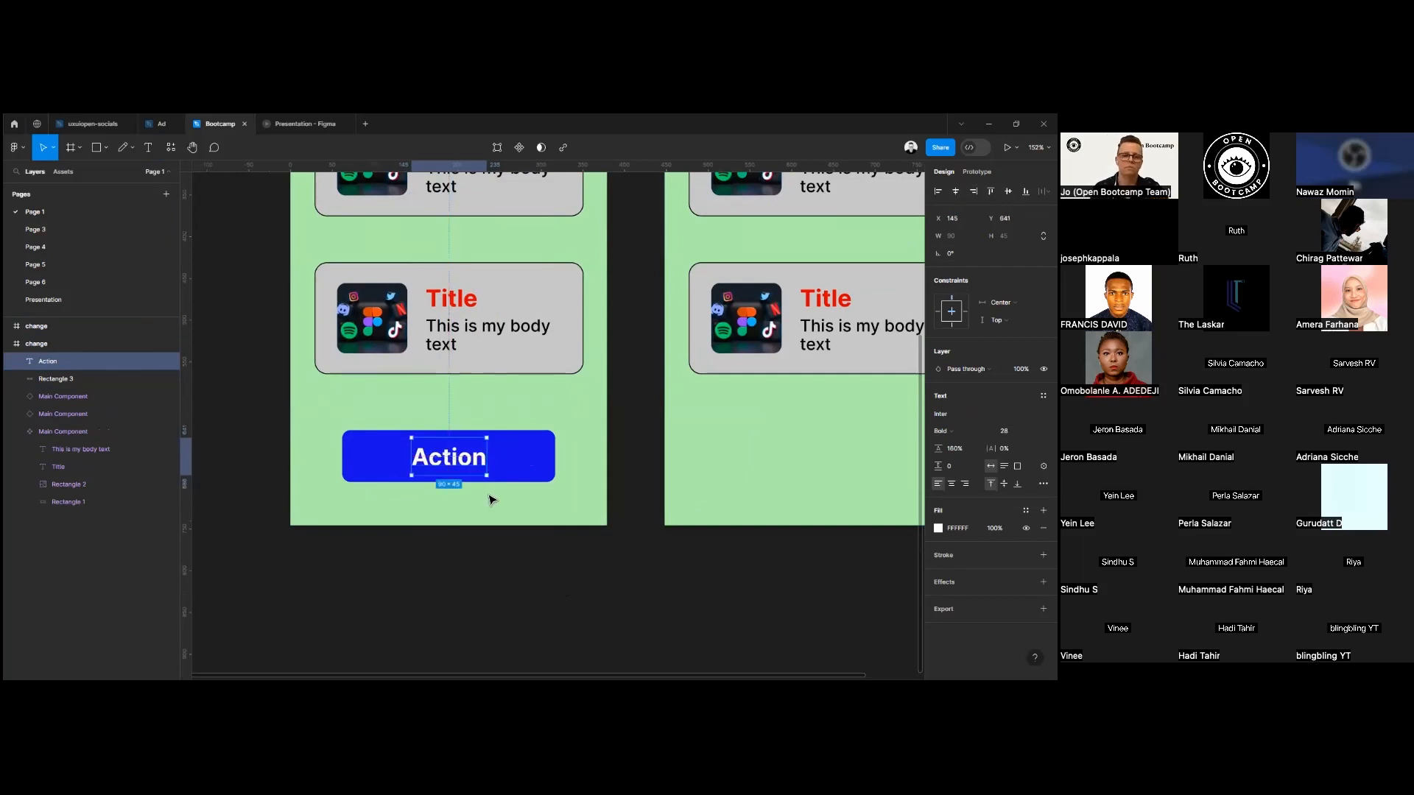
{"action": "left_click", "coordinate": [562, 549]}
Group the Action label with the blue rectangle, and ungroup them again.
{"action": "scroll", "coordinate": [468, 457], "scroll_direction": "down", "scroll_amount": 3}
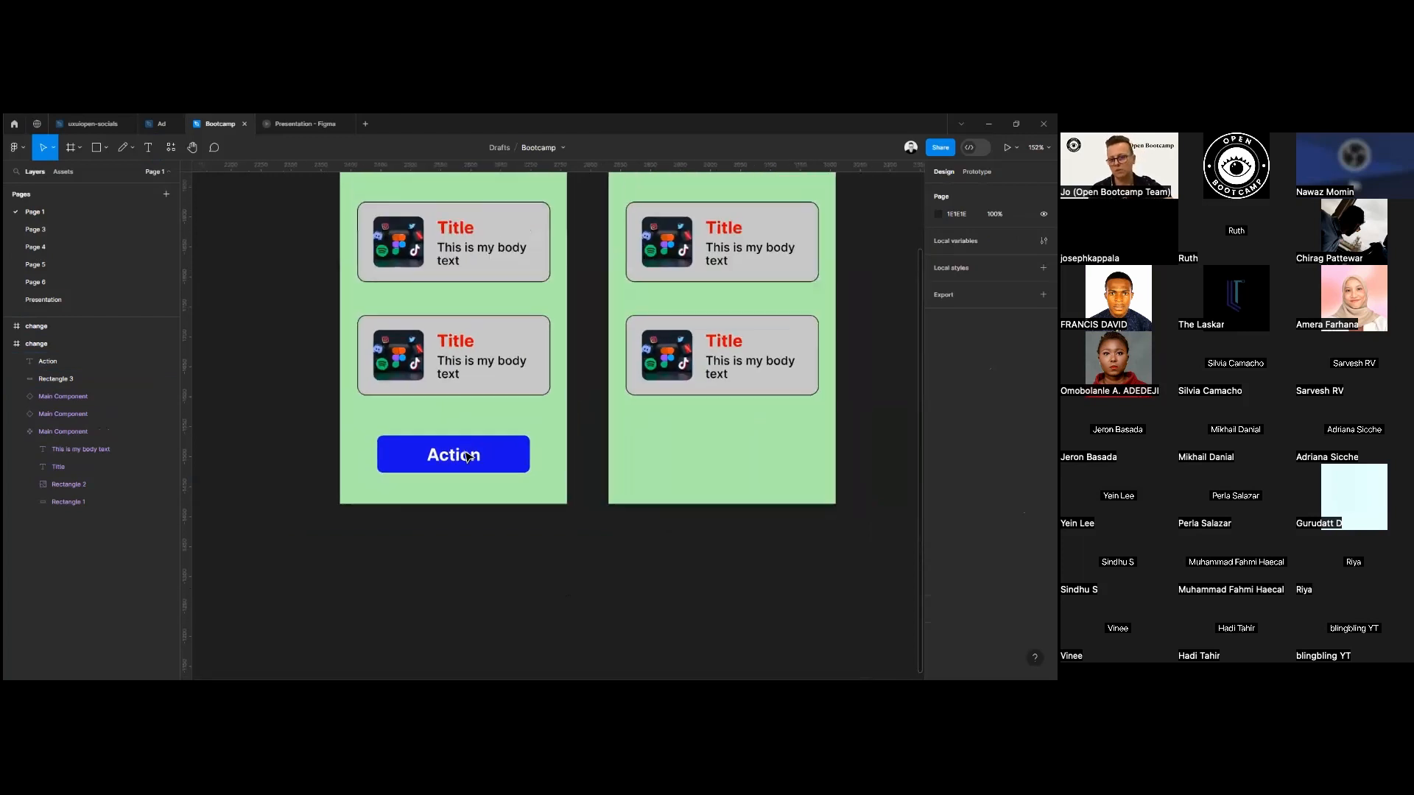
{"action": "scroll", "coordinate": [468, 457], "scroll_direction": "down", "scroll_amount": 5}
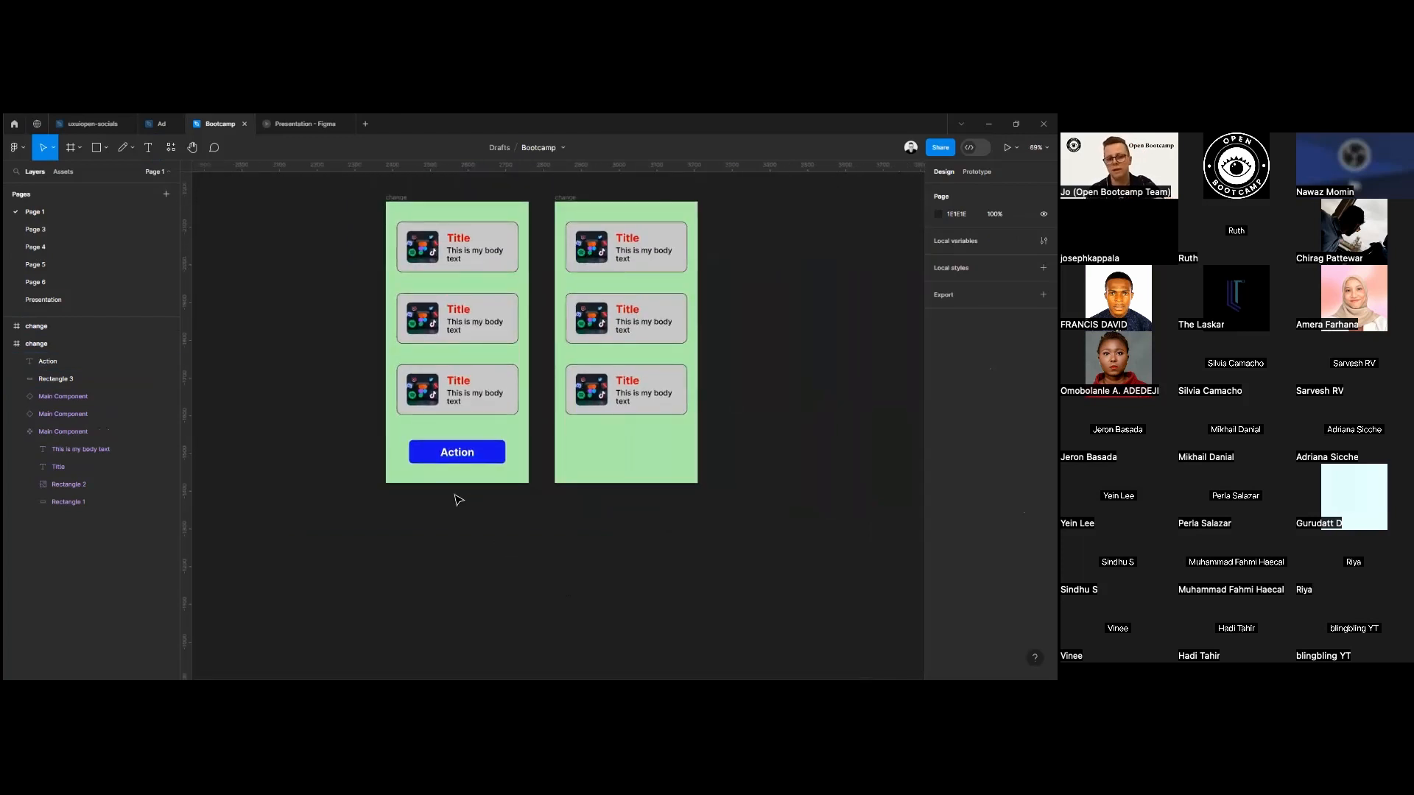
{"action": "left_click", "coordinate": [469, 456]}
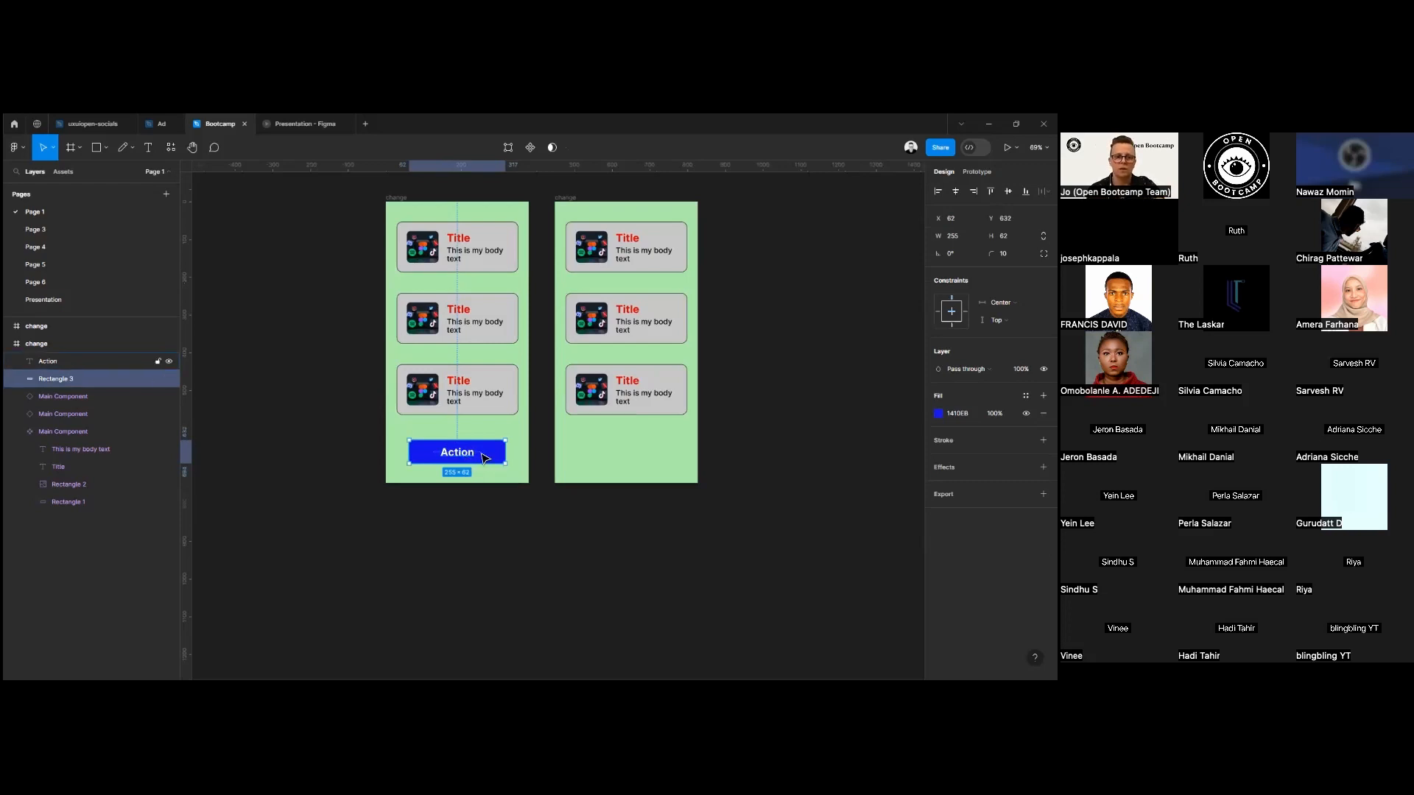
{"action": "left_click", "coordinate": [465, 459], "text": "shift"}
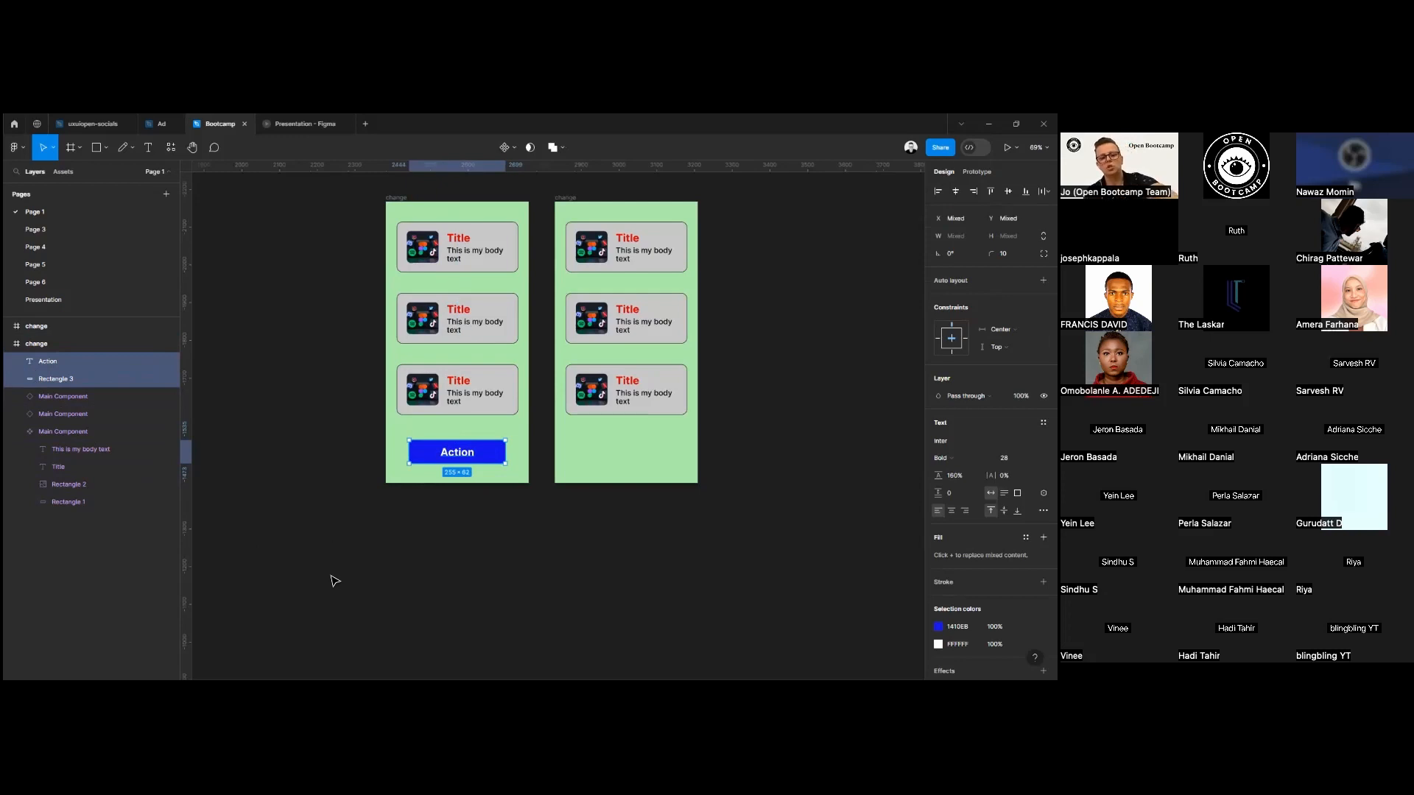
{"action": "key", "text": "ctrl+g"}
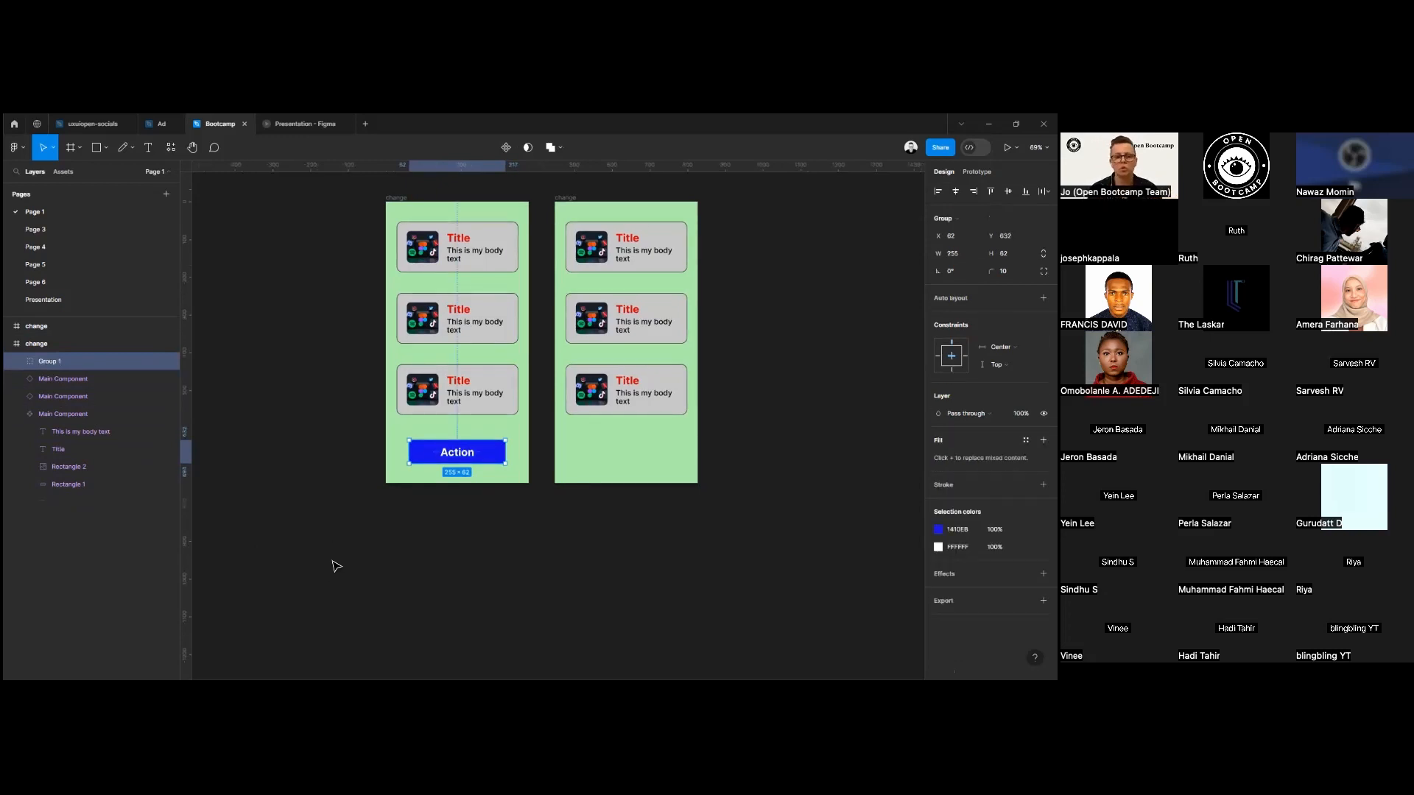
{"action": "right_click", "coordinate": [485, 462]}
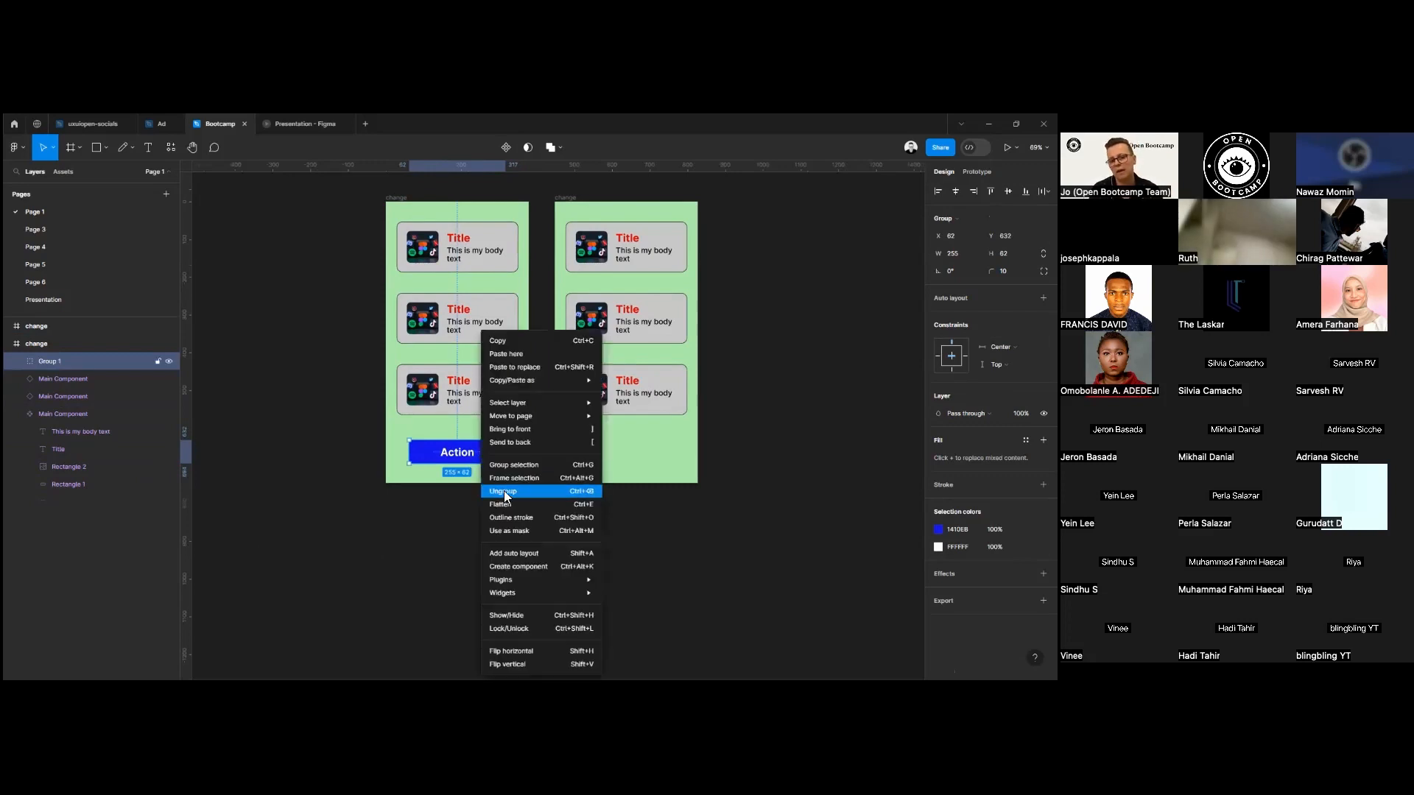
{"action": "left_click", "coordinate": [504, 491]}
Put the blue rectangle behind the Action label into a group of its own.
{"action": "right_click", "coordinate": [486, 465]}
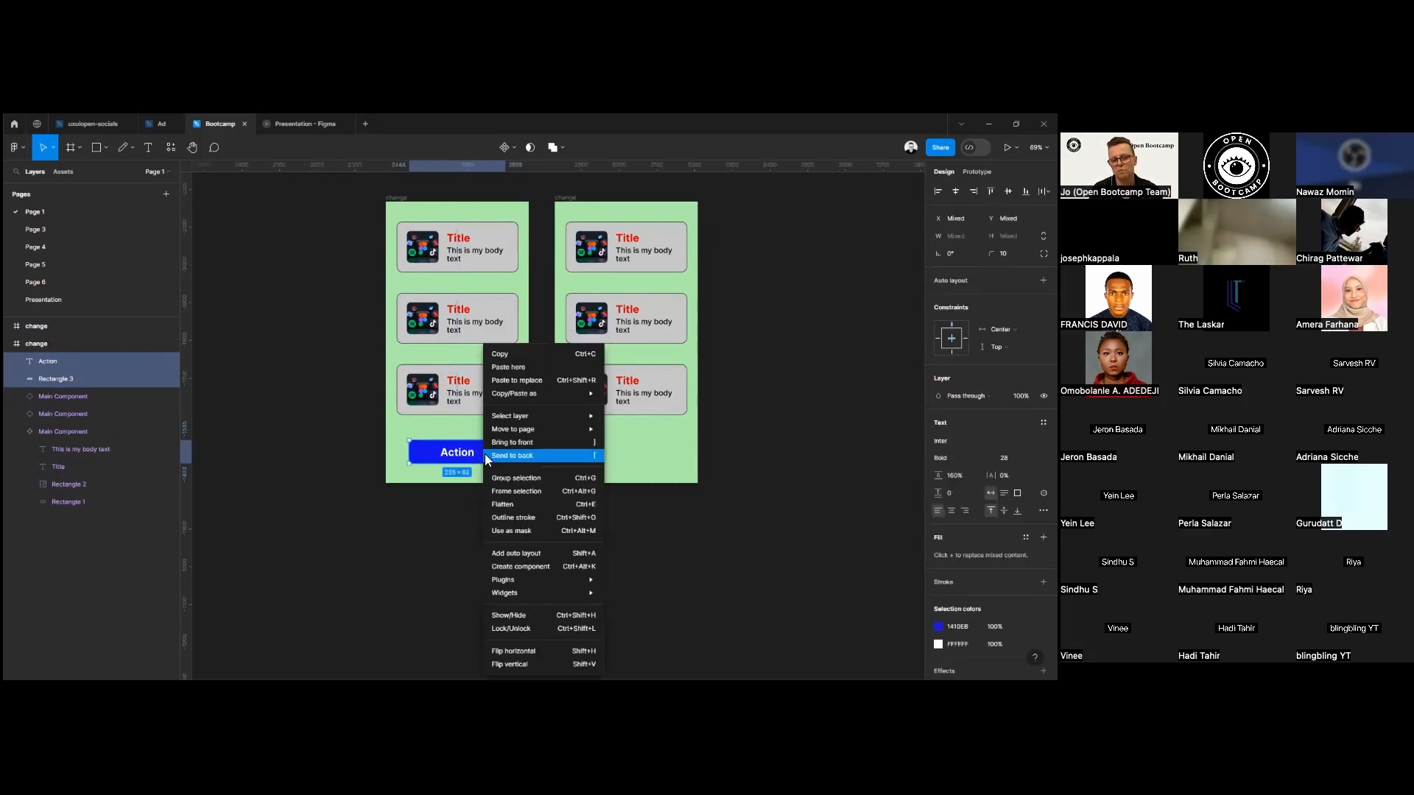
{"action": "left_click", "coordinate": [437, 455]}
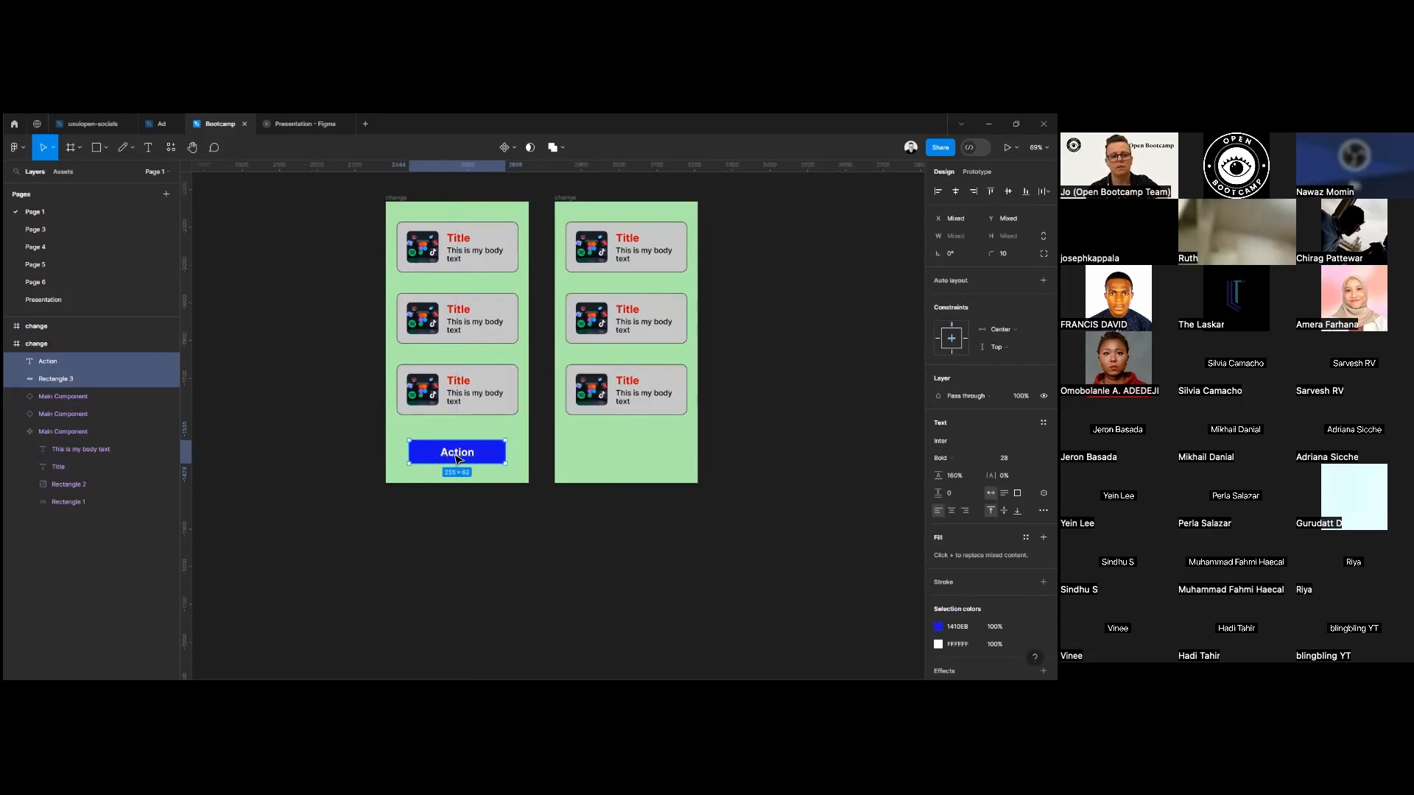
{"action": "left_click", "coordinate": [457, 461]}
{"action": "right_click", "coordinate": [486, 458]}
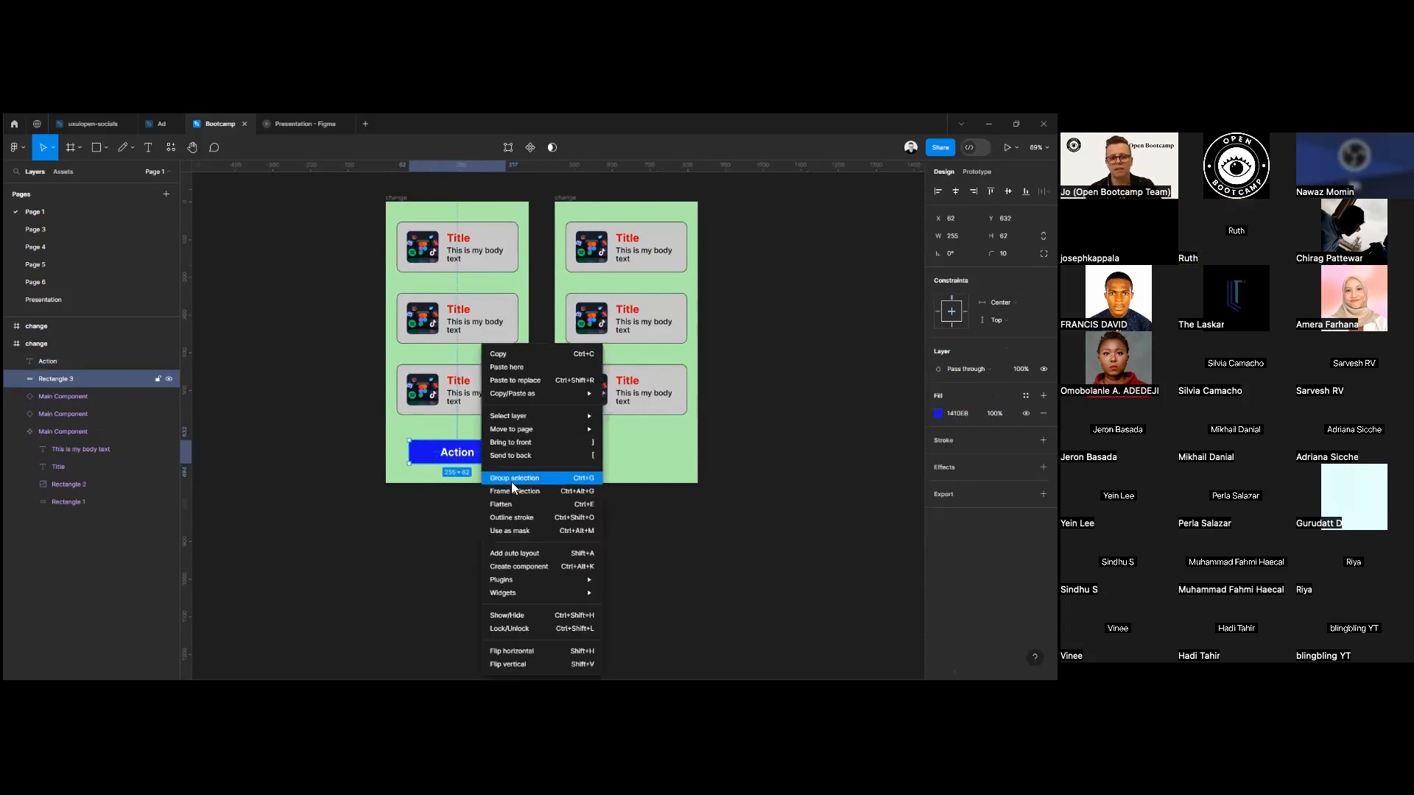
{"action": "left_click", "coordinate": [516, 476]}
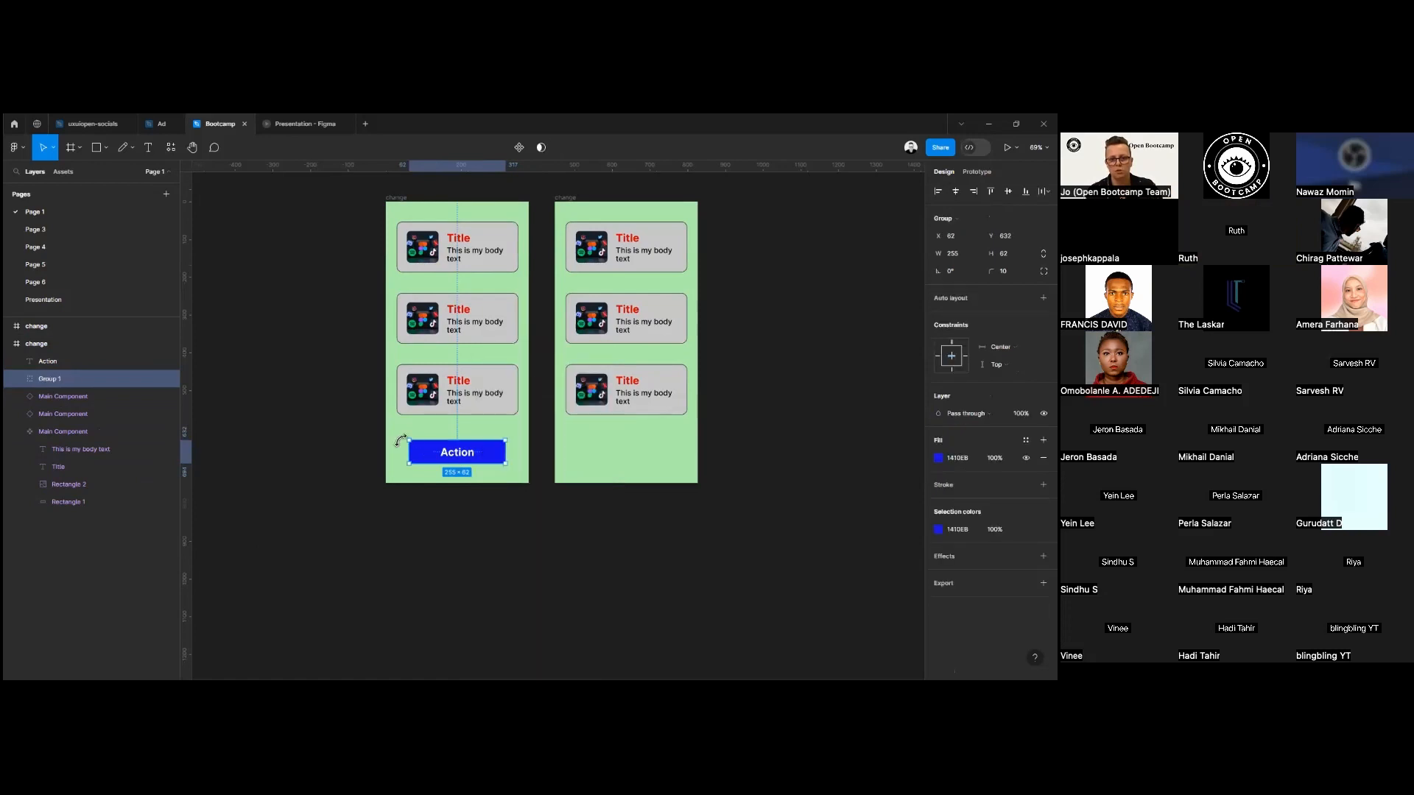
Rename the blue rectangle's group as action.
{"action": "right_click", "coordinate": [60, 379]}
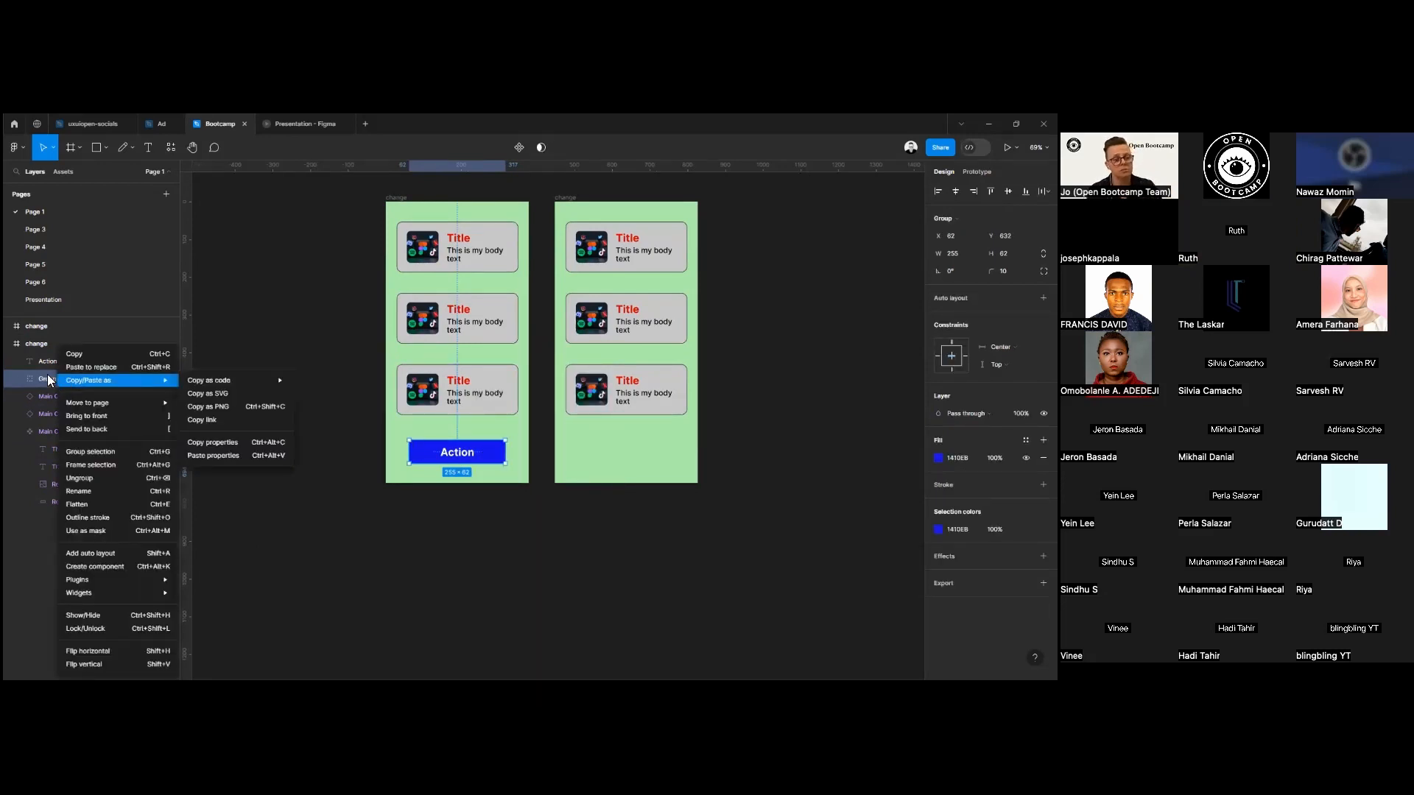
{"action": "left_click", "coordinate": [89, 490]}
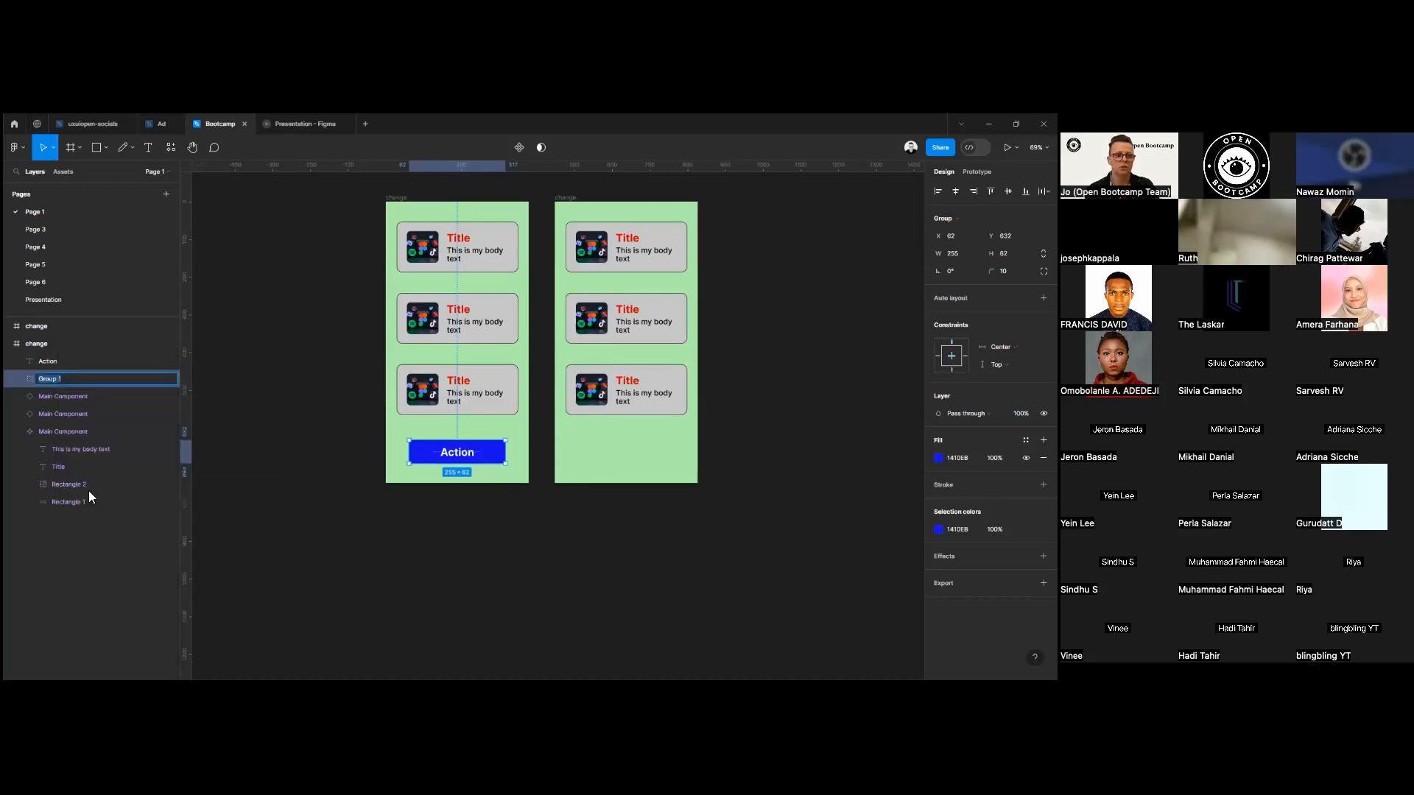
{"action": "type", "text": "action"}
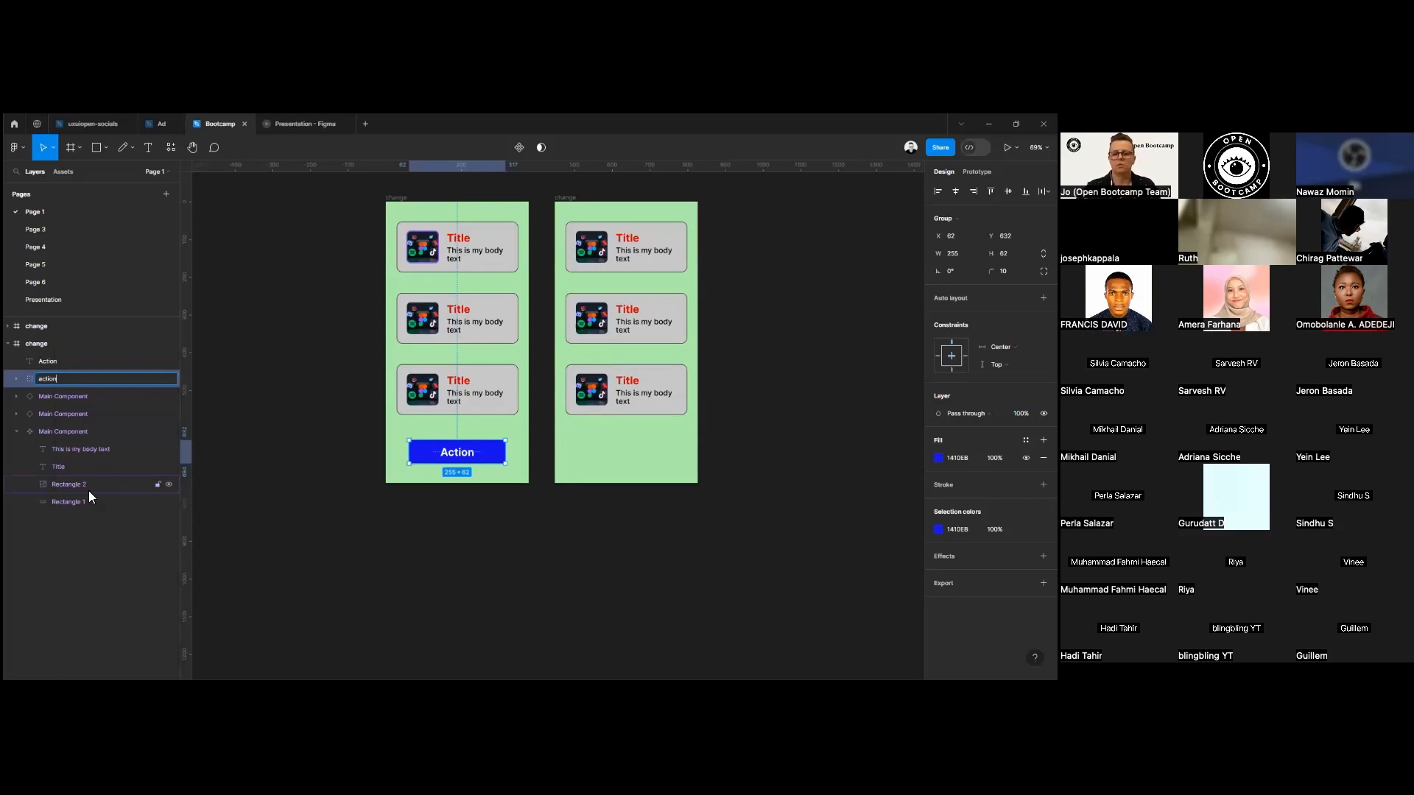
{"action": "key", "text": "Return"}
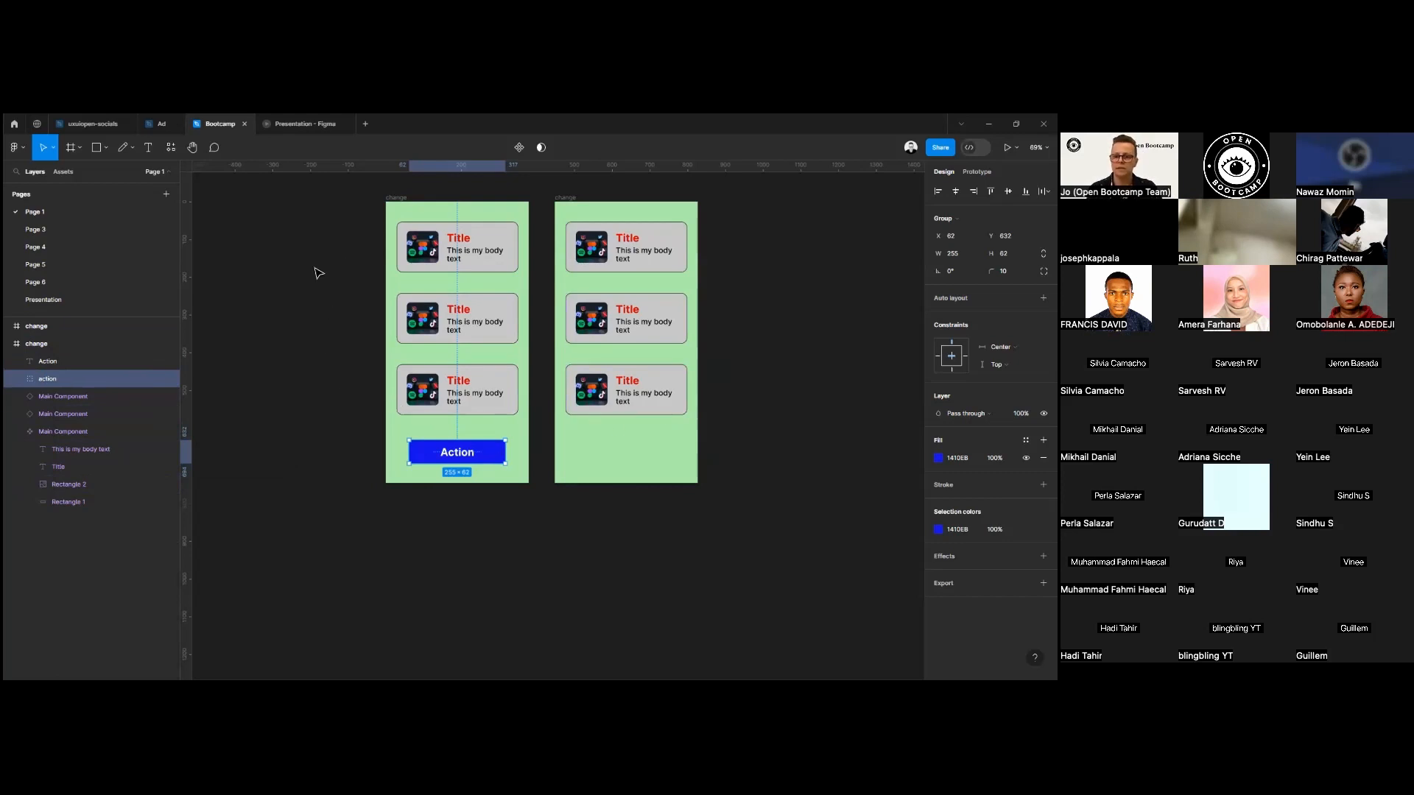
Replace the three cards in the first frame with copies of the second frame's three cards, placed above the button.
{"action": "left_click_drag", "start_coordinate": [338, 228], "coordinate": [522, 417]}
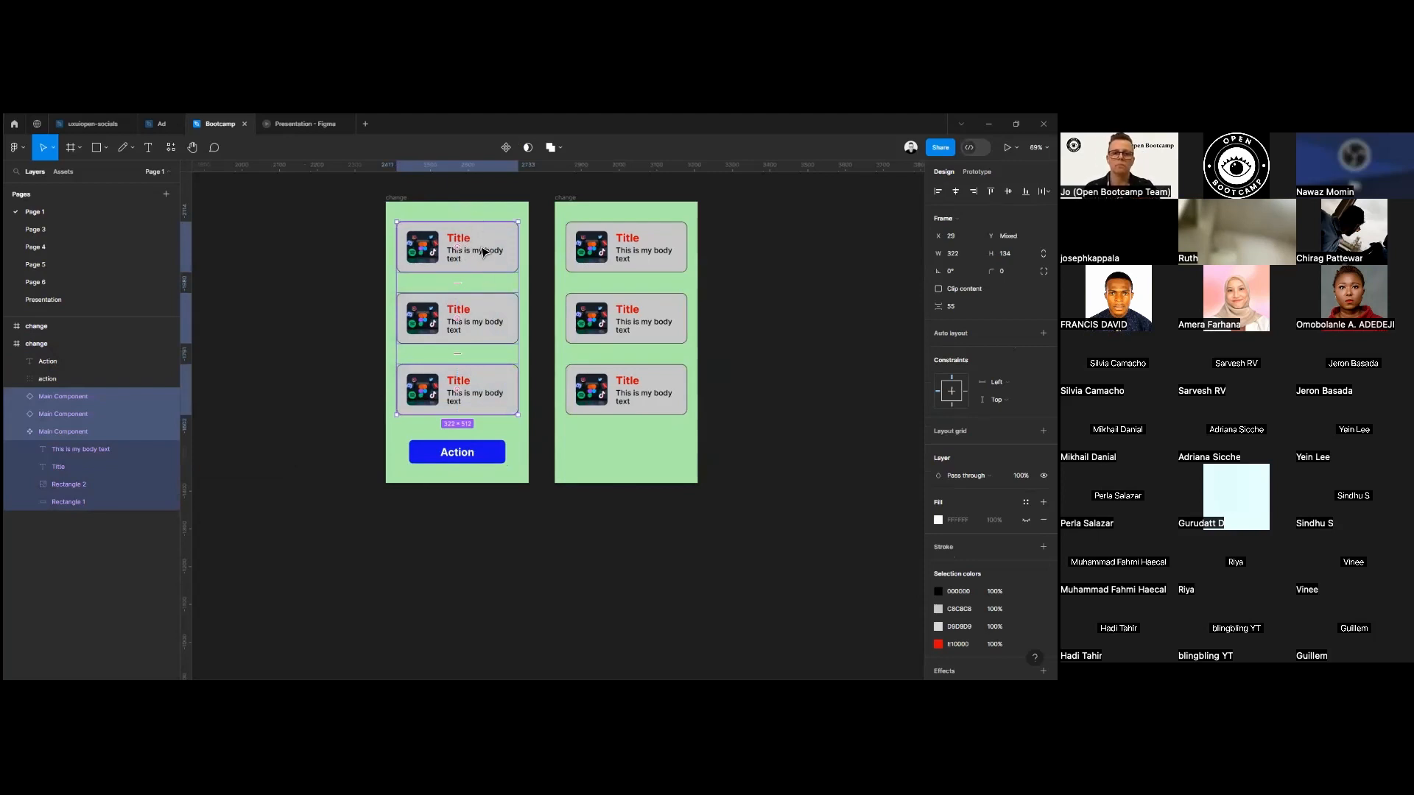
{"action": "key", "text": "Delete"}
{"action": "left_click_drag", "start_coordinate": [733, 224], "coordinate": [573, 420]}
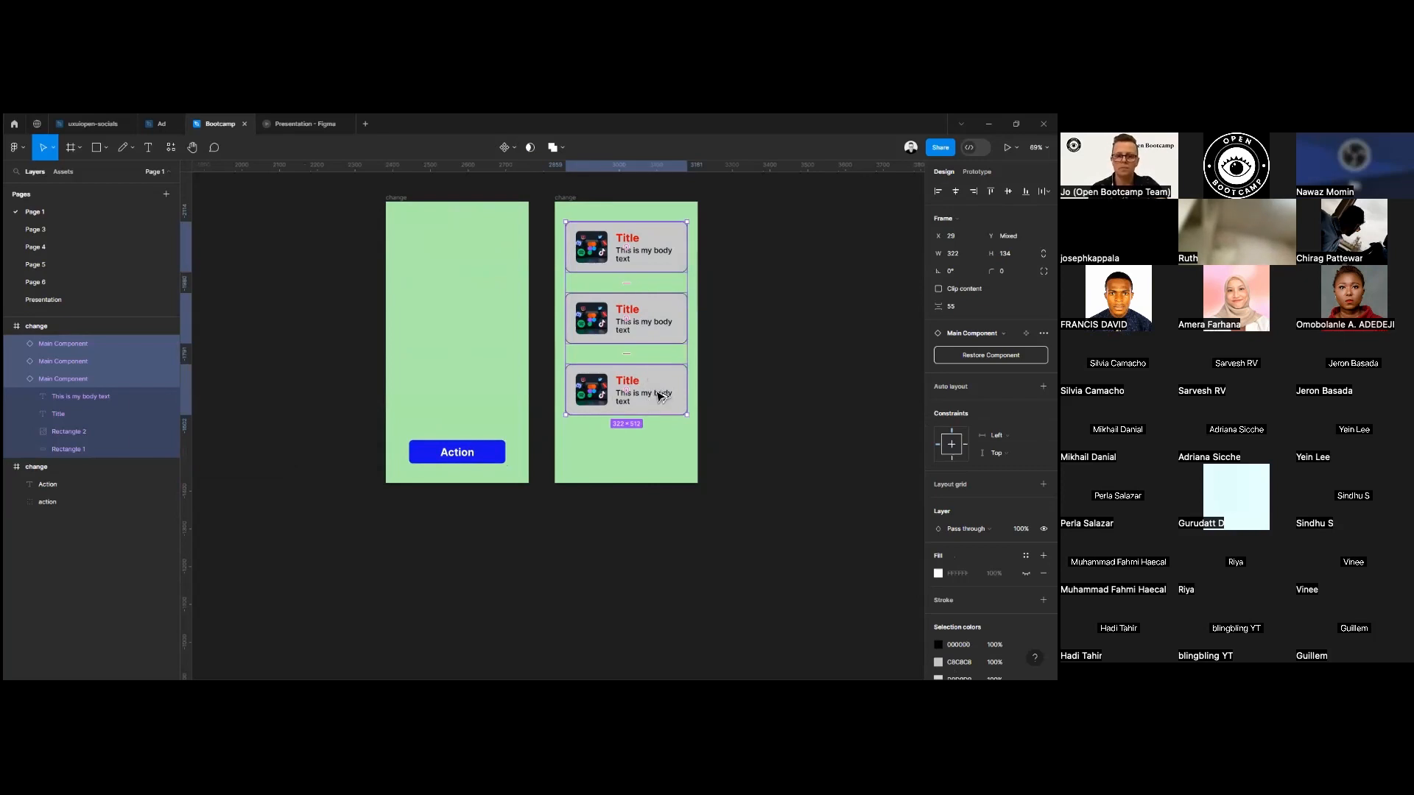
{"action": "left_click_drag", "start_coordinate": [653, 402], "coordinate": [492, 395]}
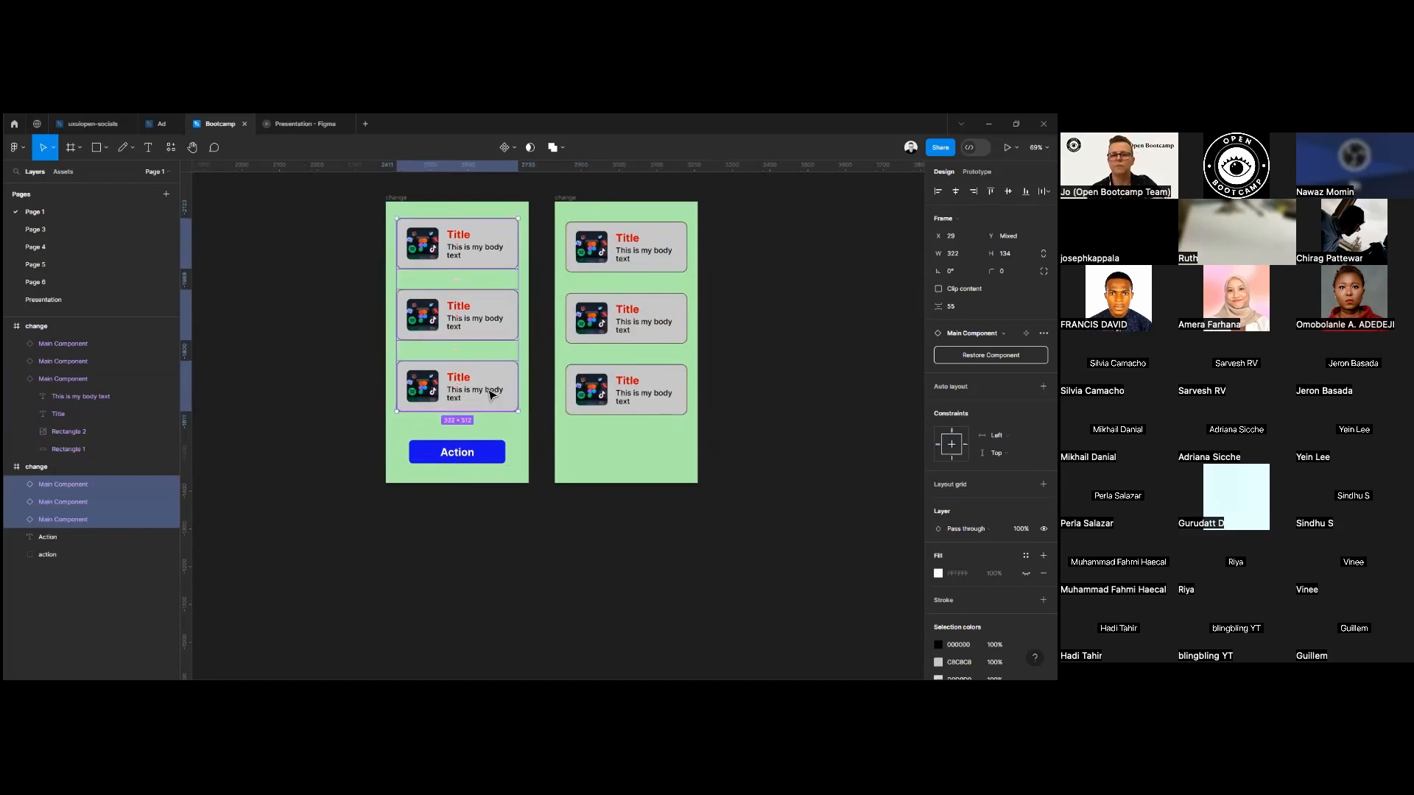
{"action": "left_click_drag", "start_coordinate": [499, 255], "coordinate": [499, 256]}
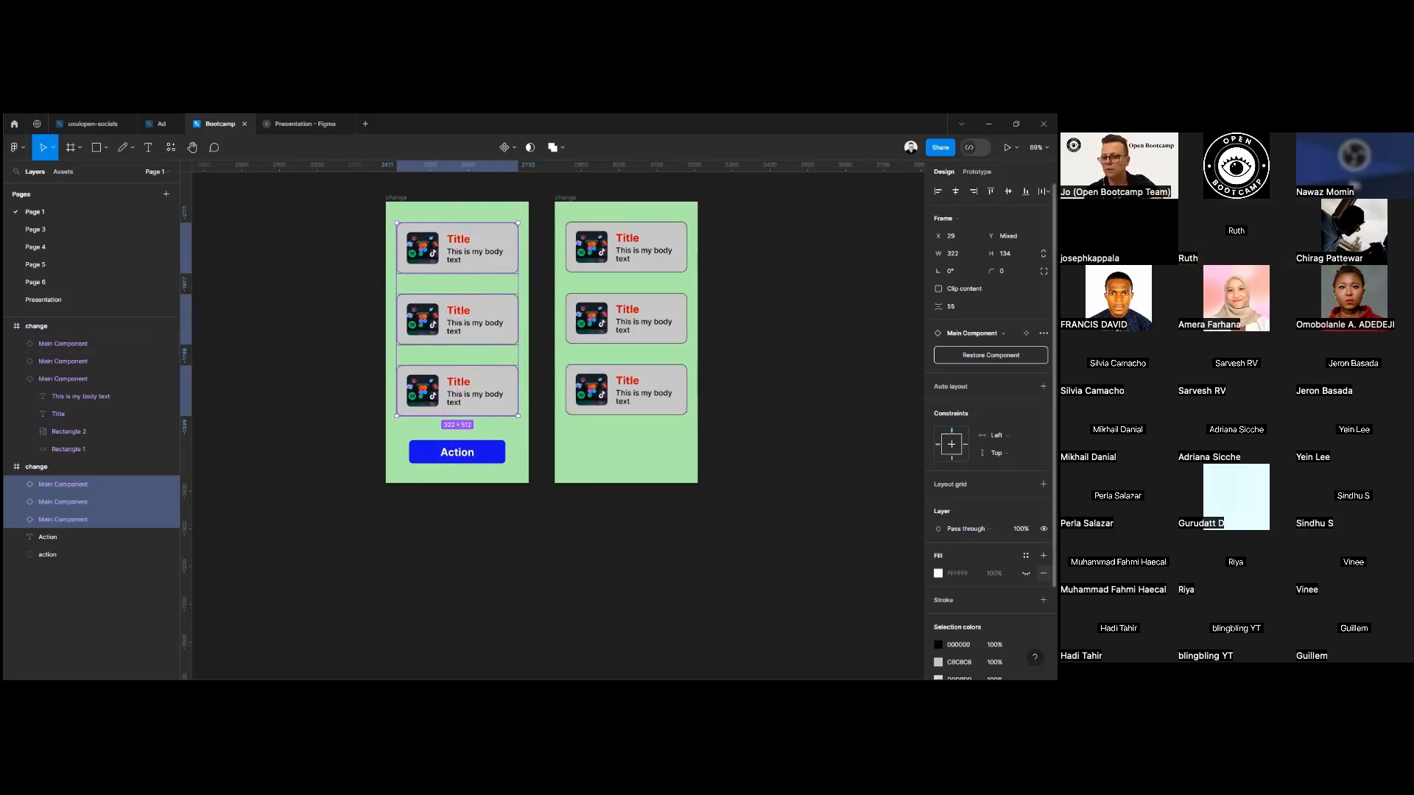
Set the layer opacity of the three copied cards in the first frame to 0%.
{"action": "scroll", "coordinate": [991, 431], "scroll_direction": "down", "scroll_amount": 3}
{"action": "left_click", "coordinate": [1016, 419]}
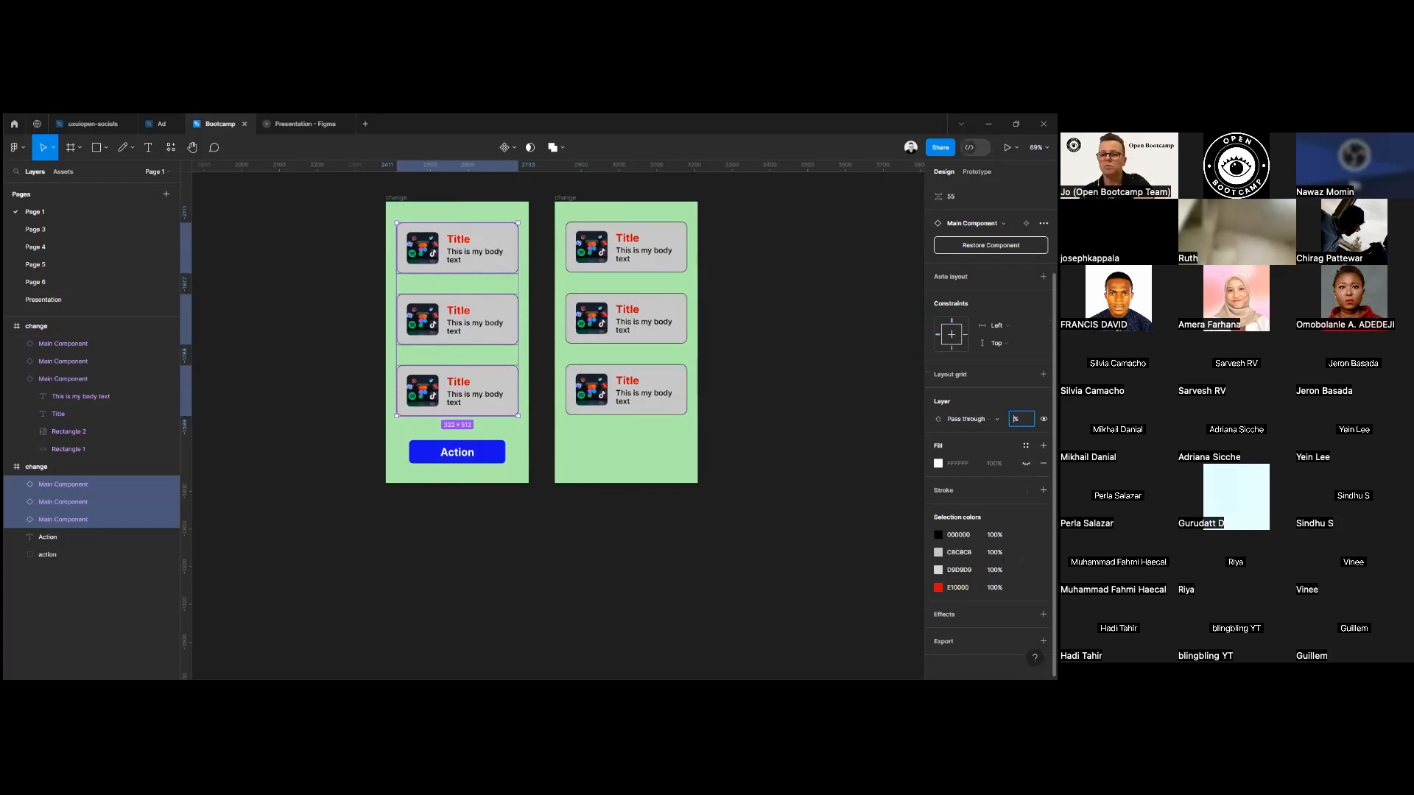
{"action": "type", "text": "0"}
{"action": "key", "text": "Return"}
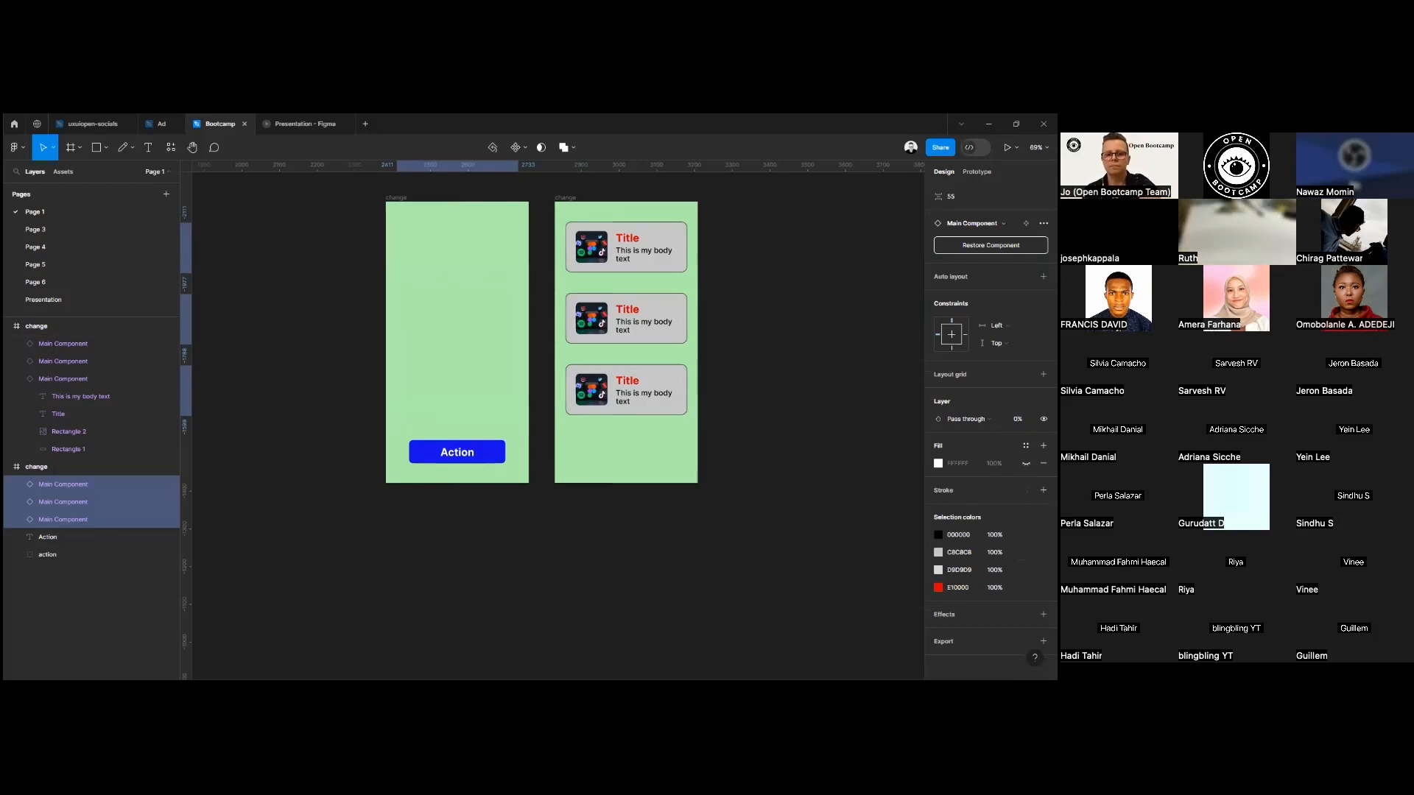
{"action": "left_click", "coordinate": [756, 568]}
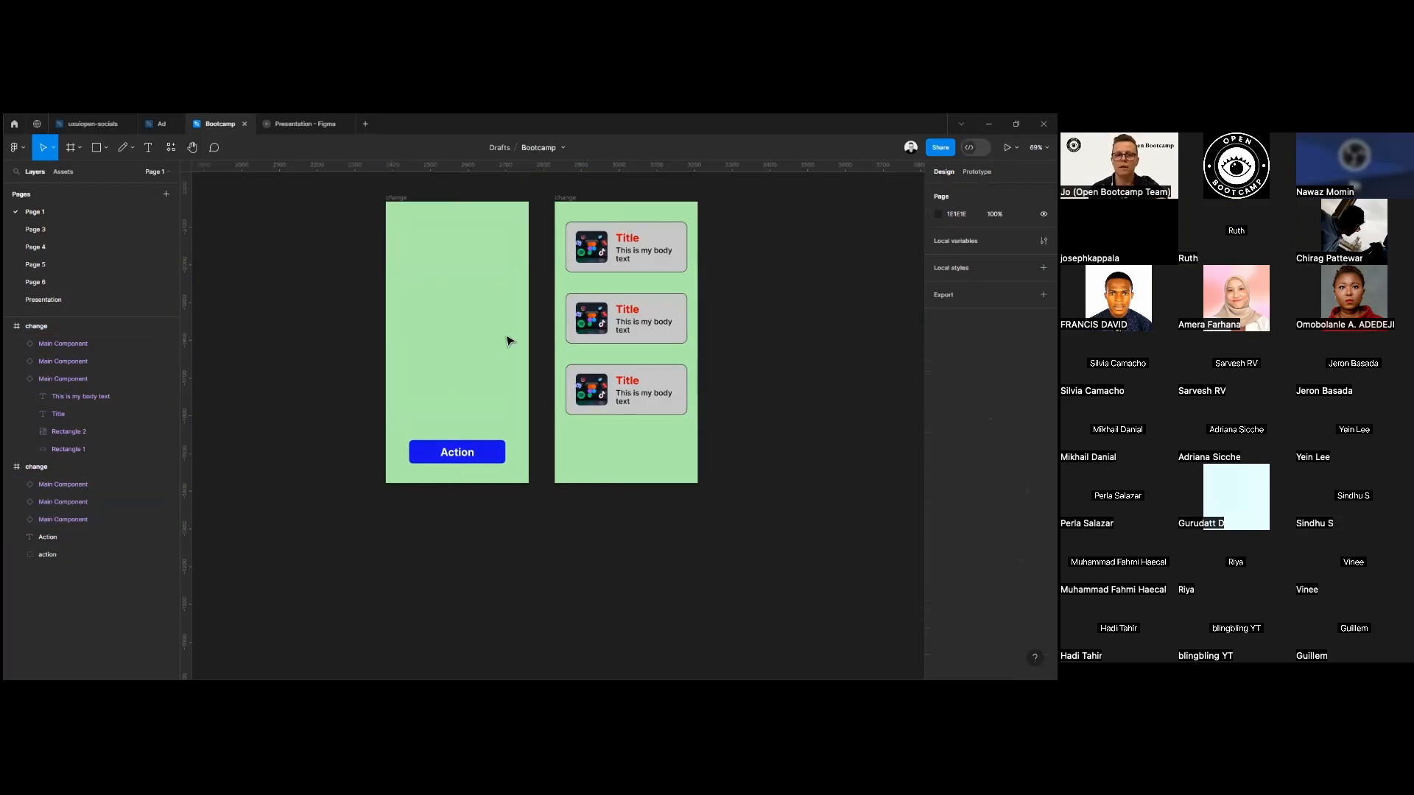
Select the blue action group in the first frame and show its prototype settings.
{"action": "left_click", "coordinate": [396, 199]}
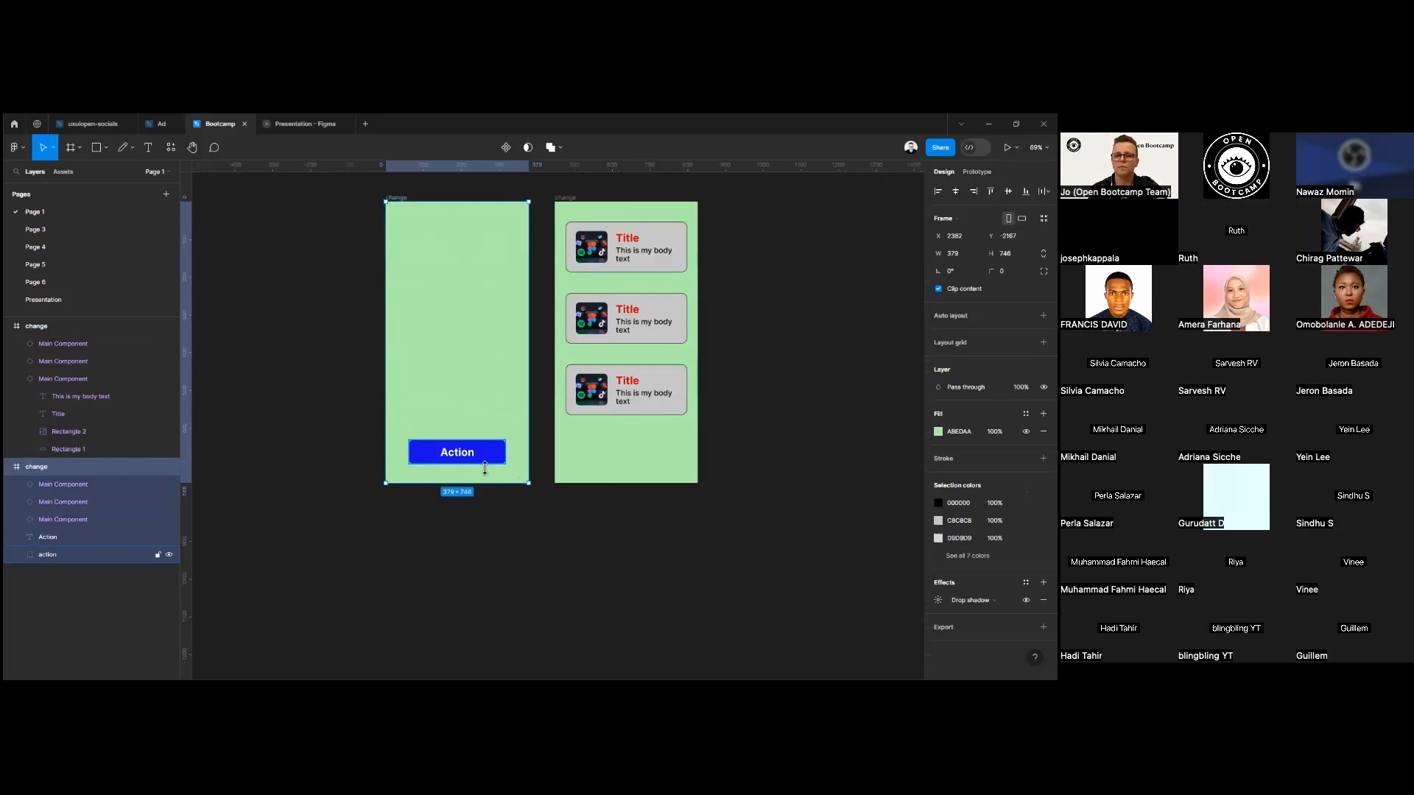
{"action": "left_click", "coordinate": [485, 468]}
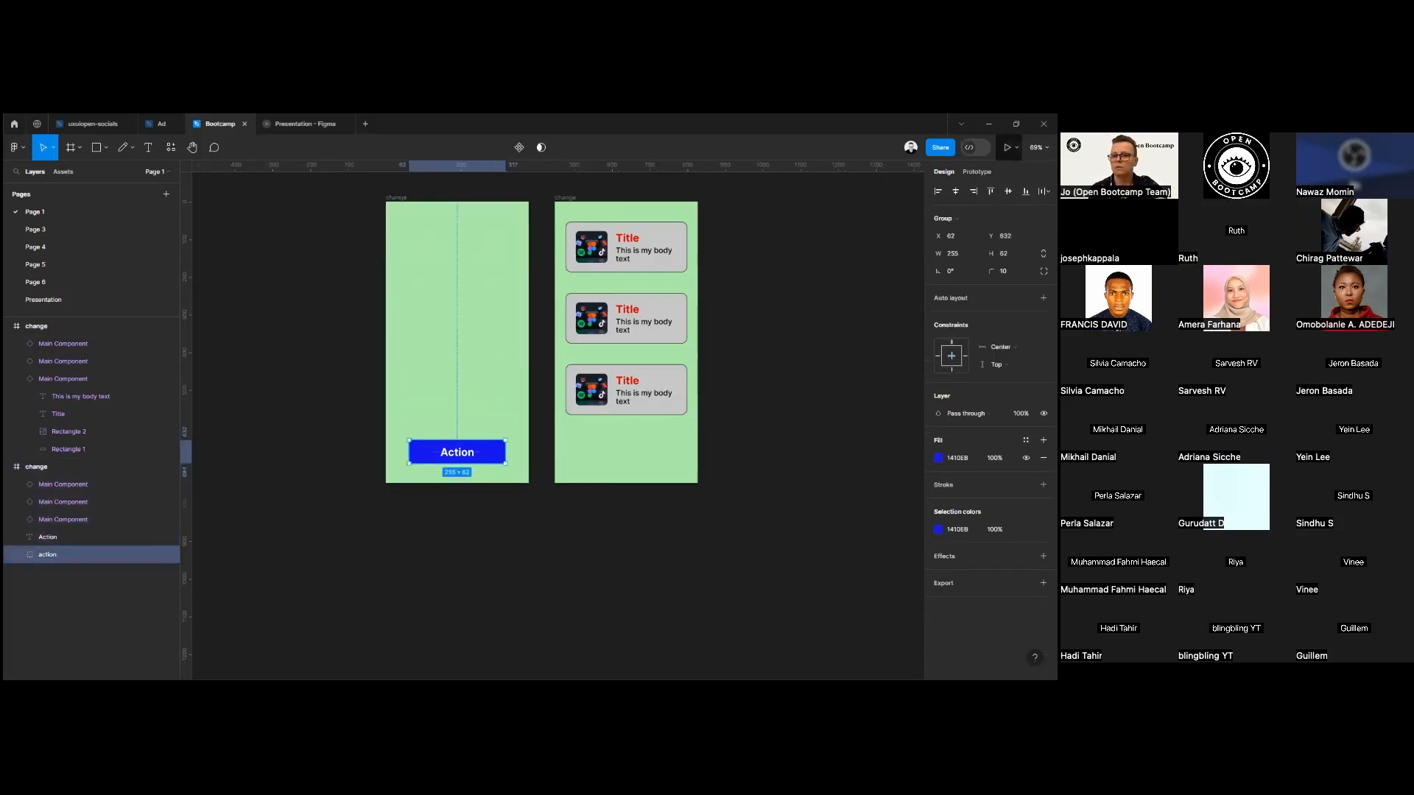
{"action": "left_click", "coordinate": [978, 172]}
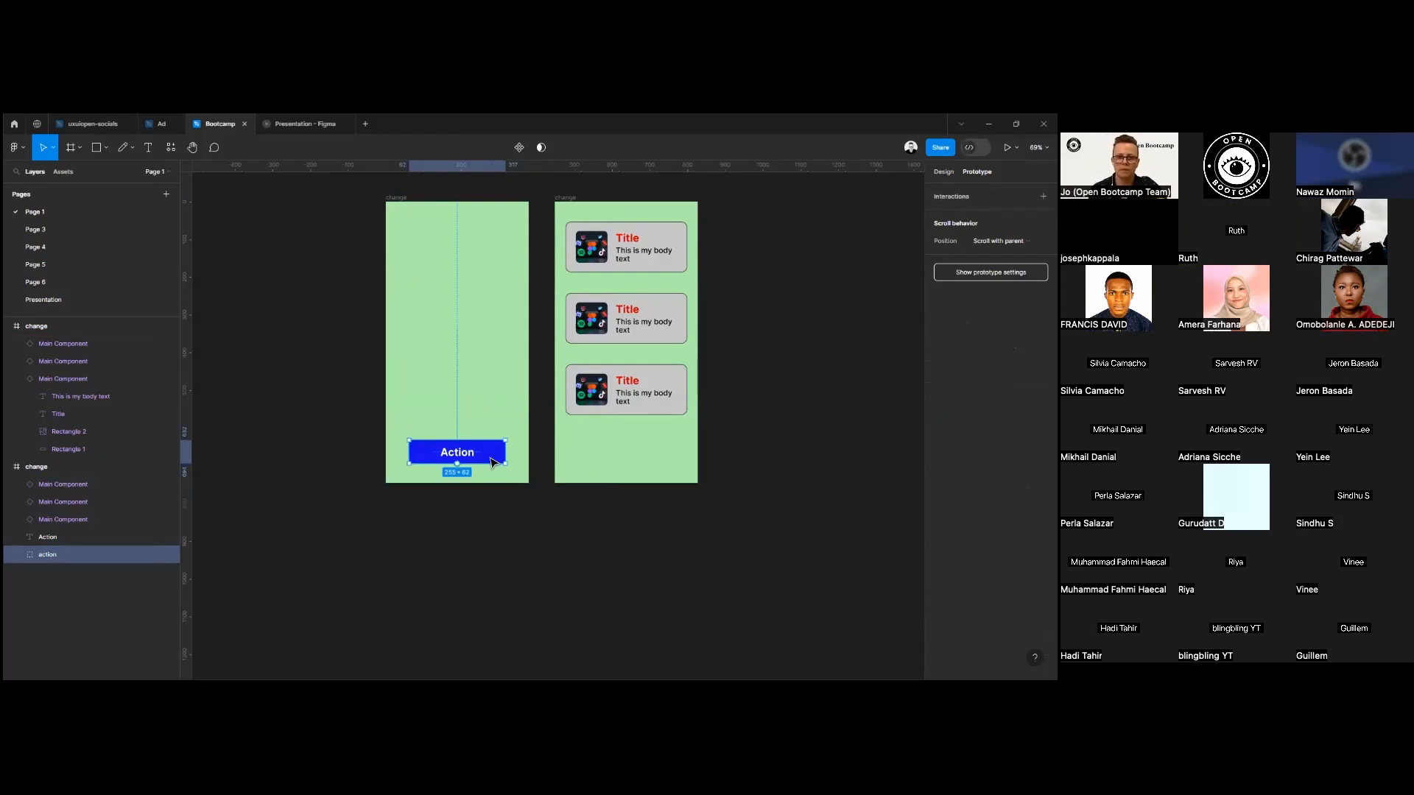
Resize the first frame to the iPhone 14 Pro preset, 393 × 852.
{"action": "left_click", "coordinate": [402, 199]}
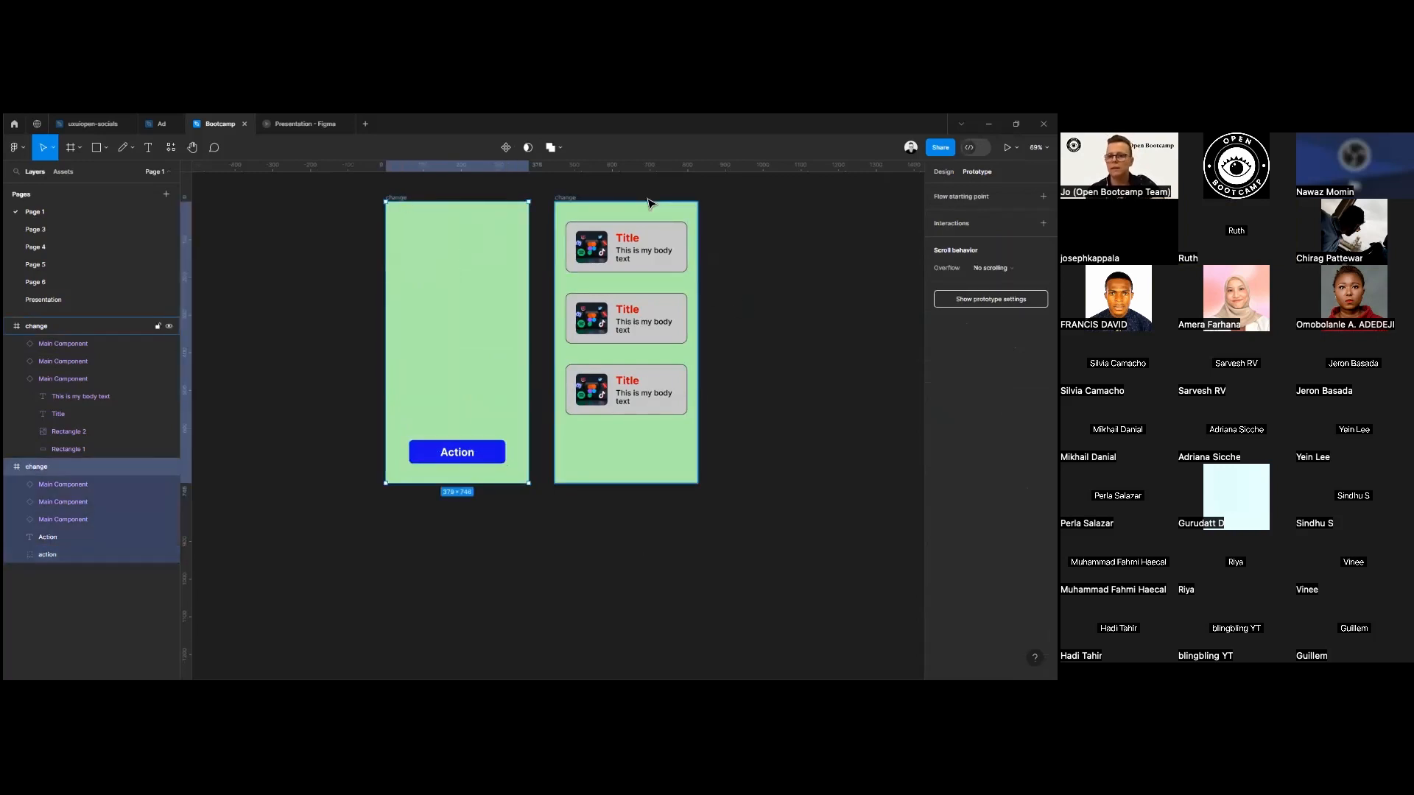
{"action": "key", "text": "f"}
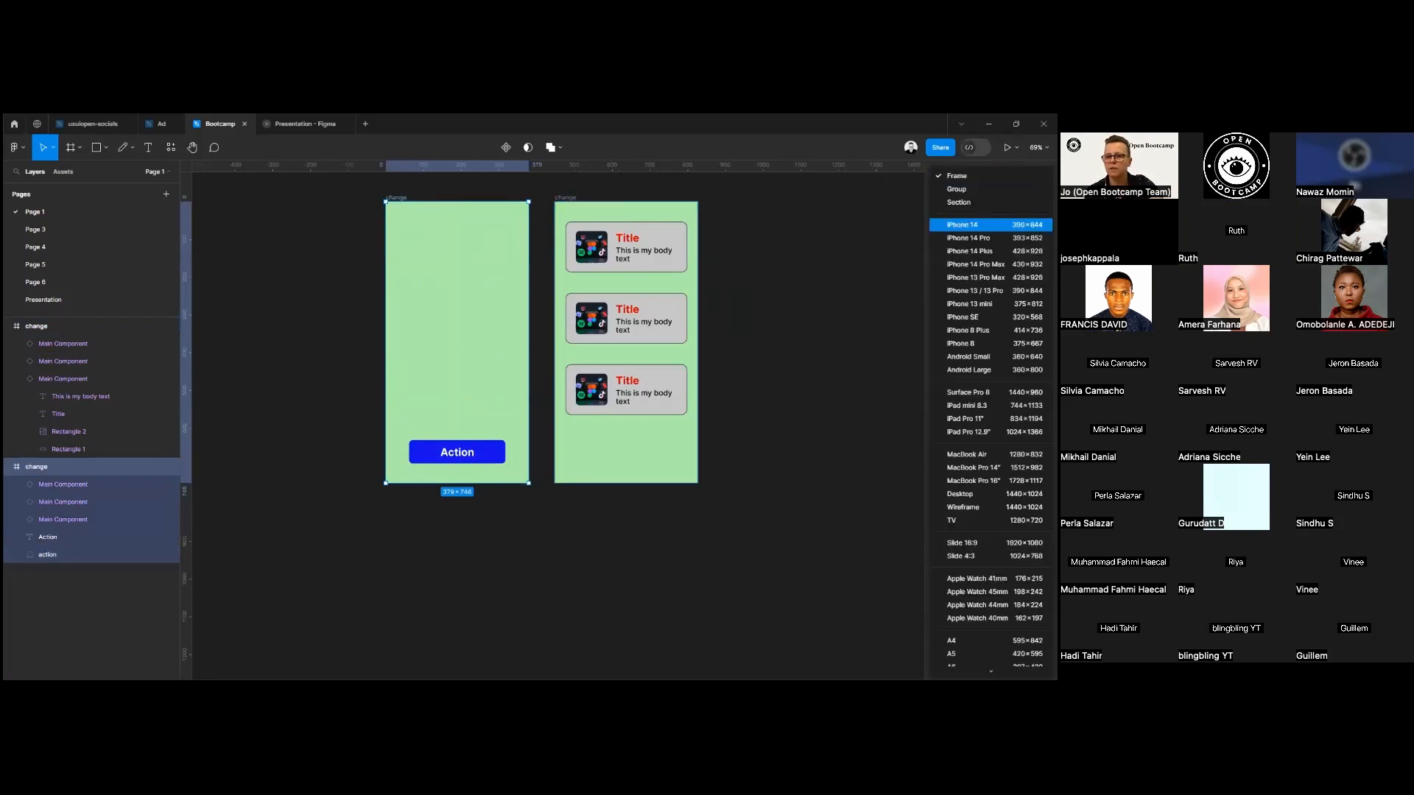
{"action": "left_click", "coordinate": [972, 238]}
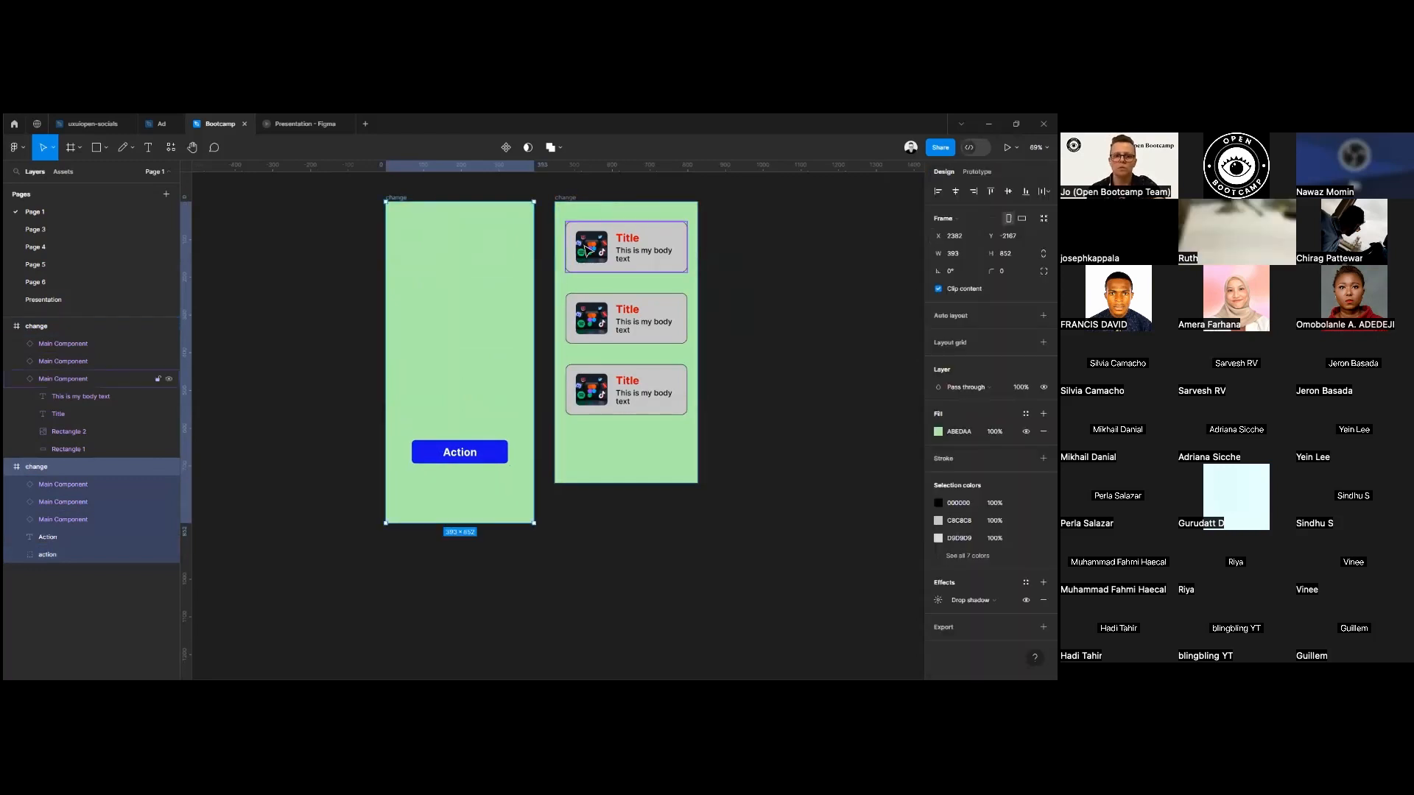
Resize the second frame, which holds the visible cards, to the iPhone 14 Pro preset, 393 × 852.
{"action": "left_click", "coordinate": [571, 208]}
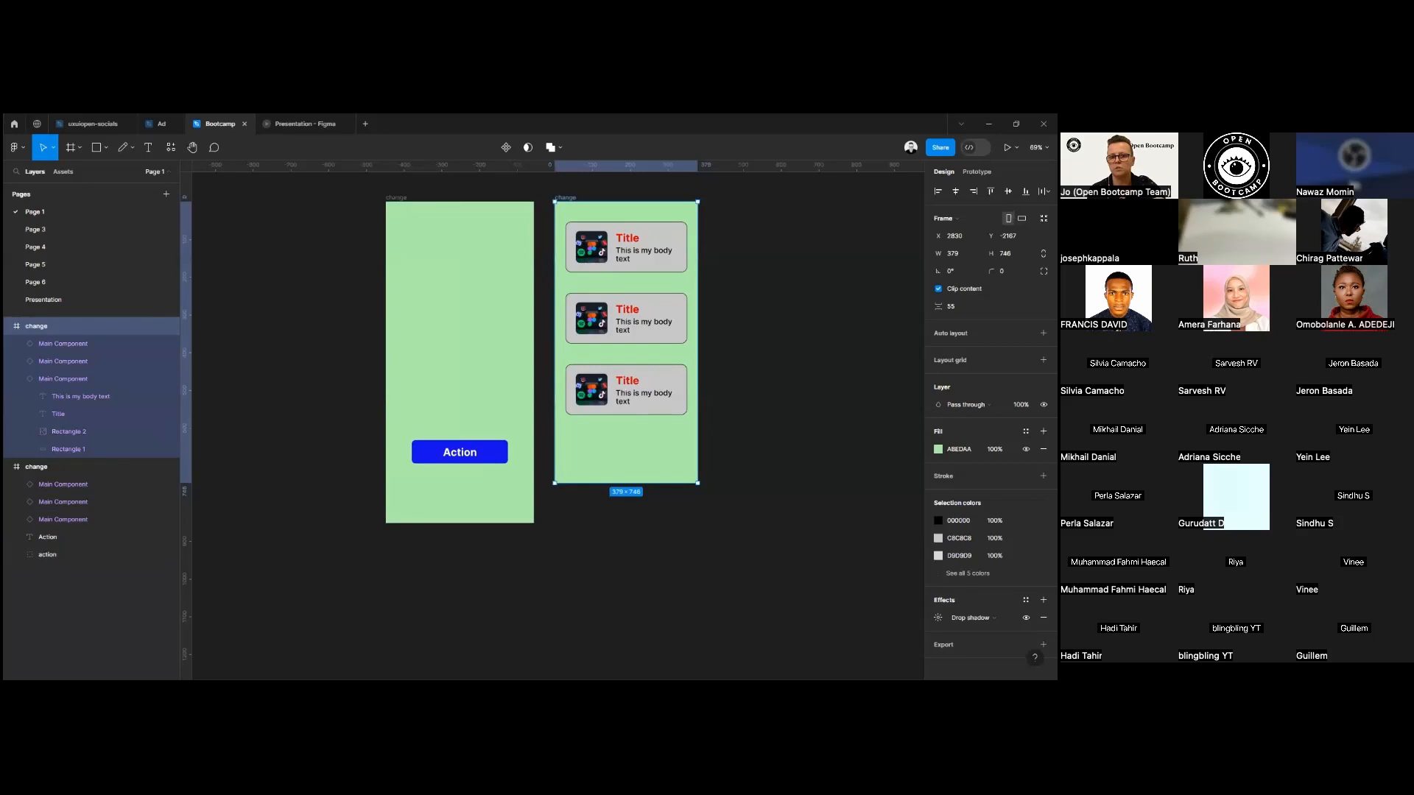
{"action": "key", "text": "f"}
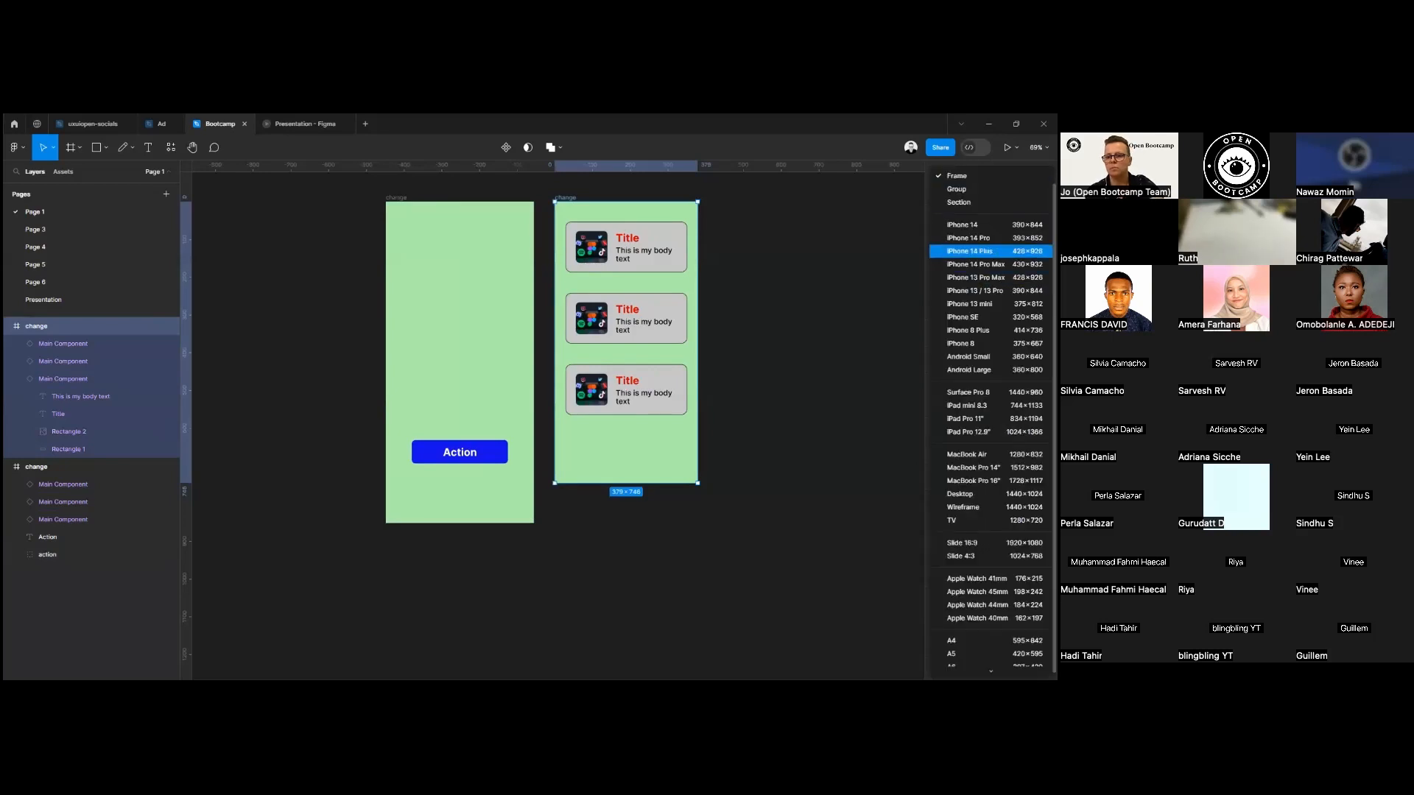
{"action": "left_click", "coordinate": [972, 238]}
{"action": "left_click", "coordinate": [748, 433]}
Move the Action button down near the first frame's lower edge and group its text with the blue rectangle.
{"action": "left_click_drag", "start_coordinate": [495, 451], "coordinate": [473, 490]}
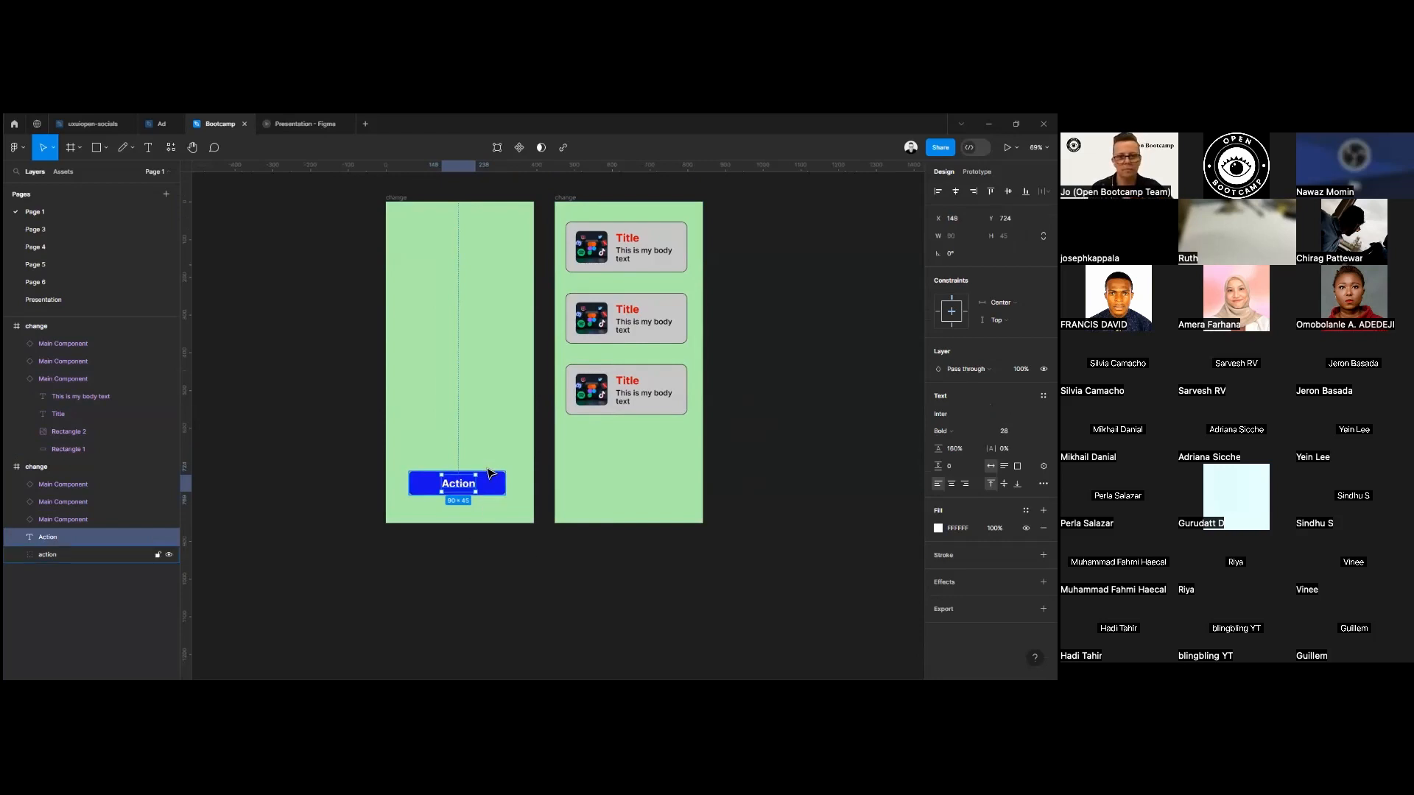
{"action": "left_click", "coordinate": [497, 491], "text": "shift"}
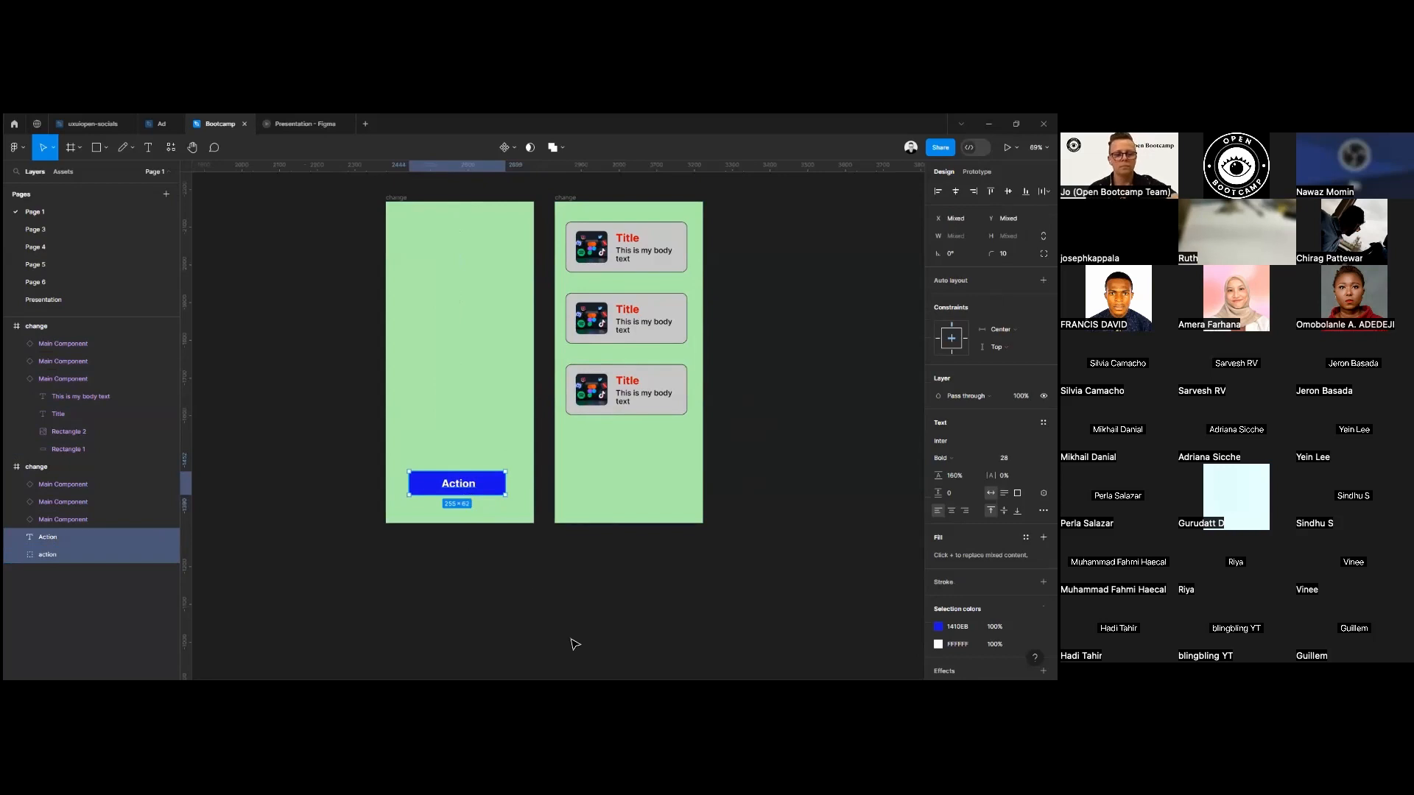
{"action": "key", "text": "ctrl+g"}
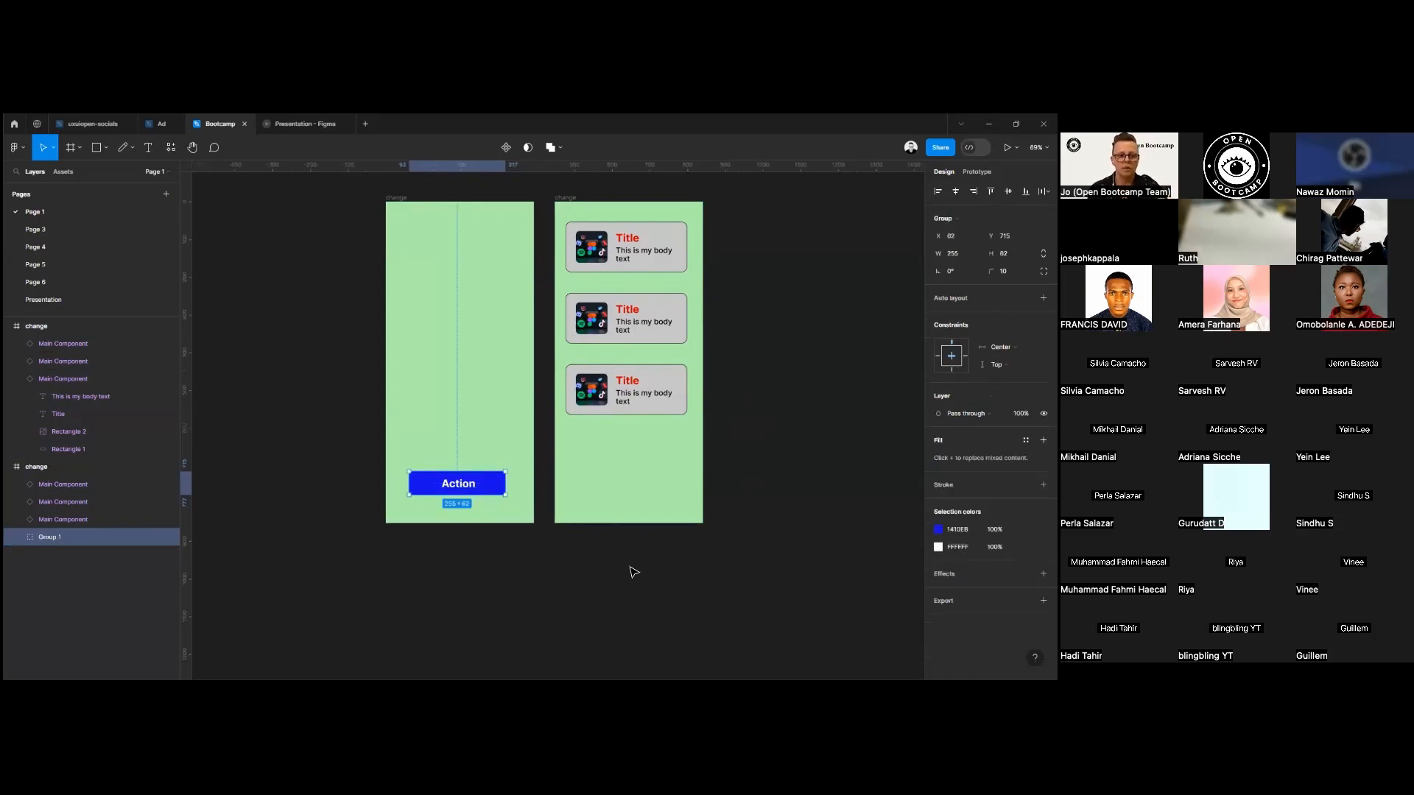
Add a prototype connection from the Action button group to the second frame.
{"action": "left_click", "coordinate": [976, 172]}
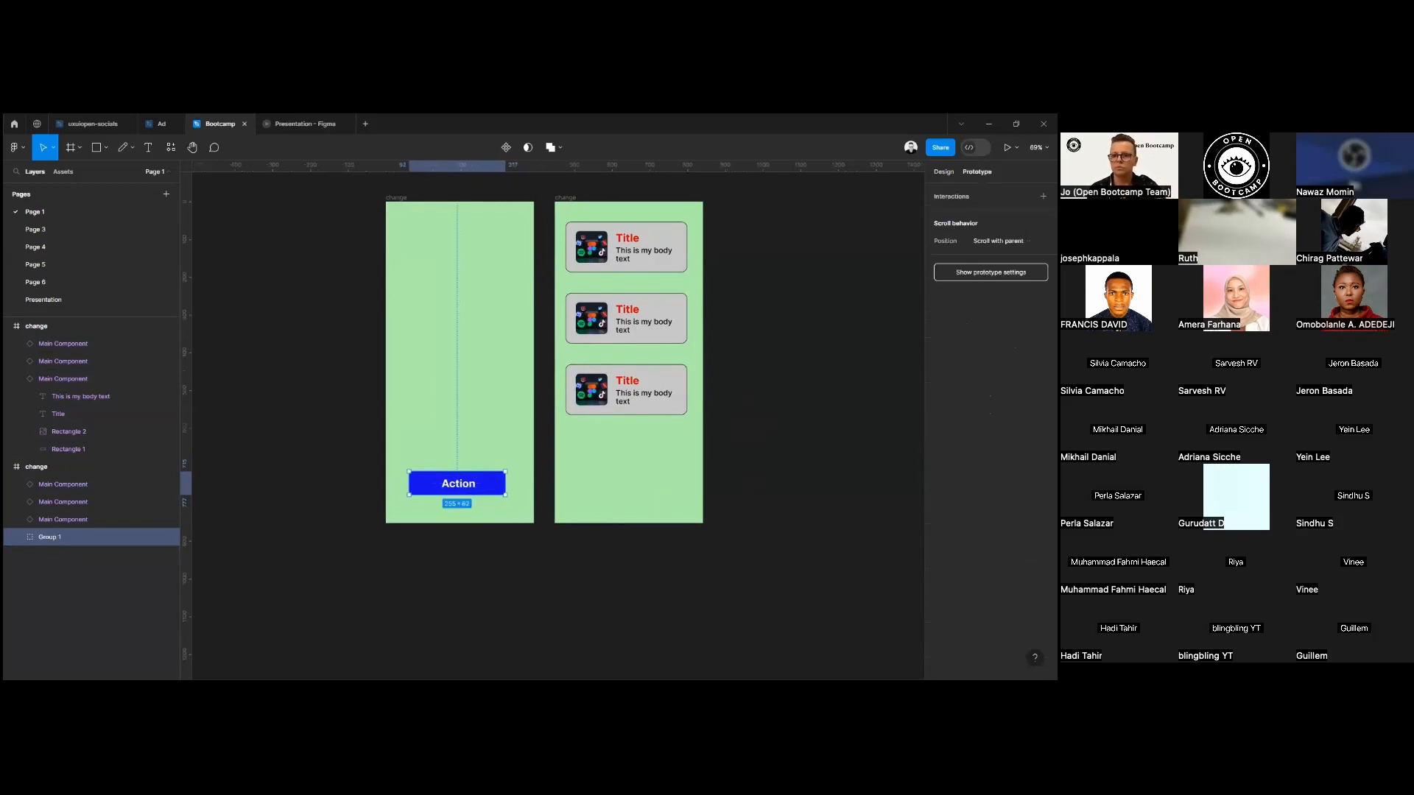
{"action": "mouse_move", "coordinate": [510, 491]}
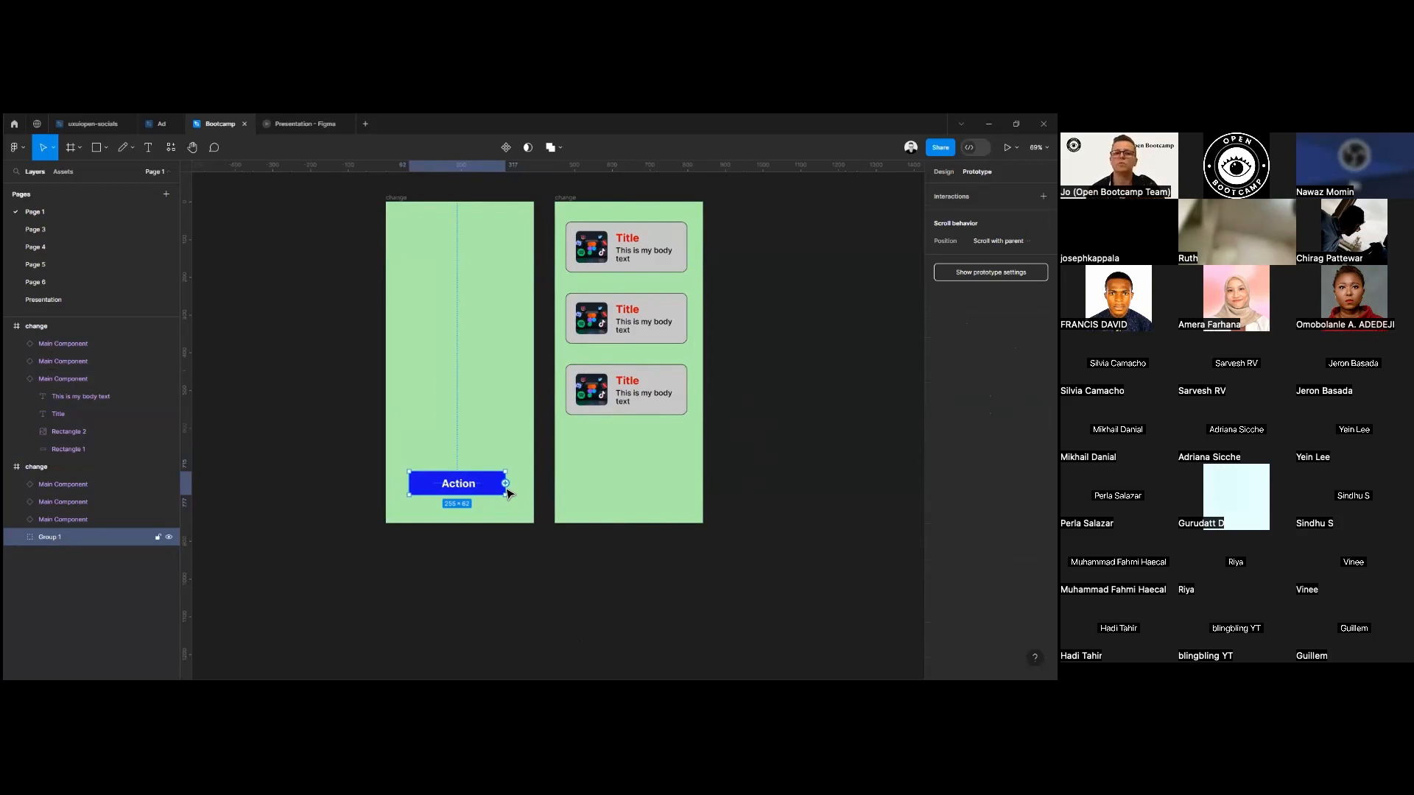
{"action": "mouse_move", "coordinate": [505, 483]}
{"action": "left_mouse_down"}
{"action": "mouse_move", "coordinate": [568, 442]}
{"action": "mouse_move", "coordinate": [658, 514]}
{"action": "left_mouse_up"}
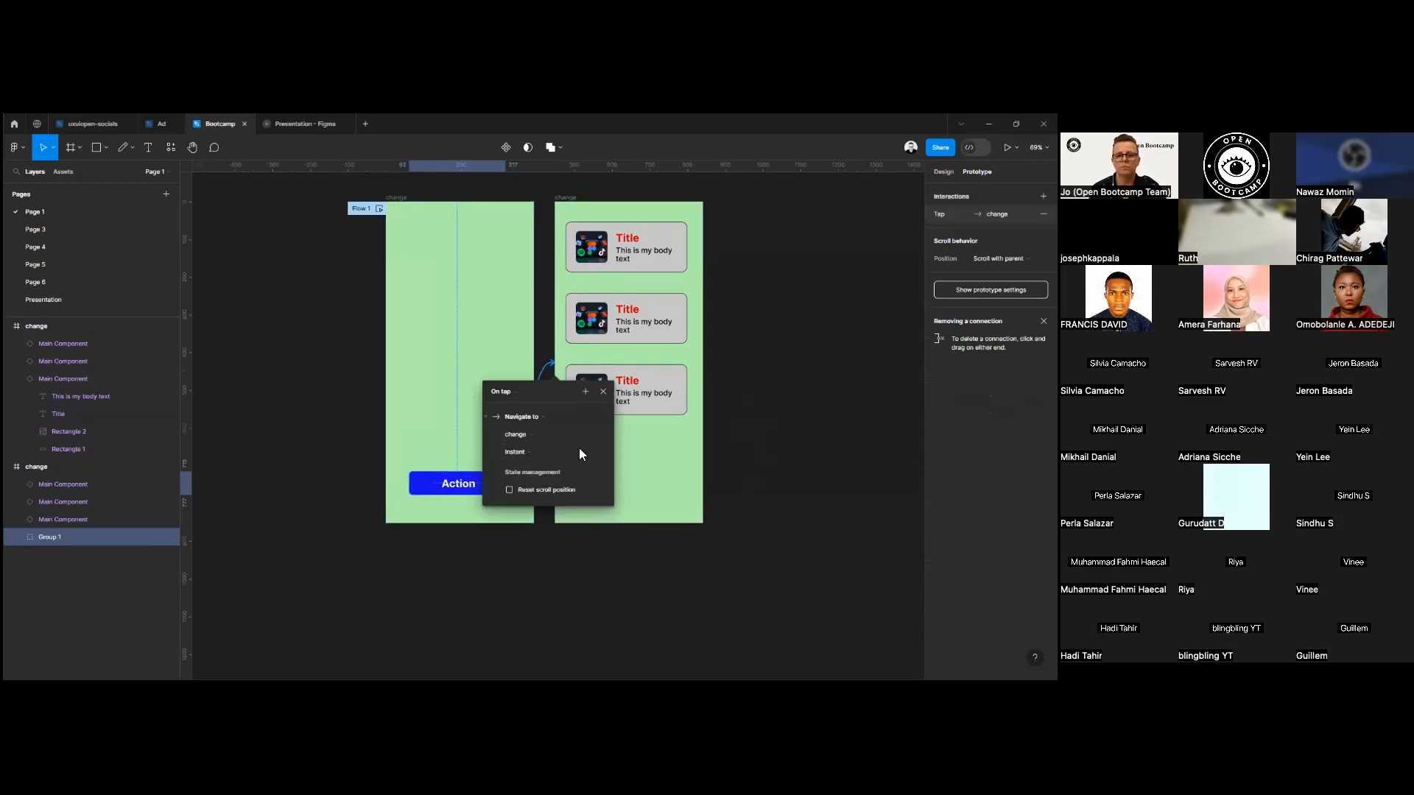
Examine the trigger, destination and animation options of the Action button's interaction, and close its settings.
{"action": "left_click", "coordinate": [504, 391]}
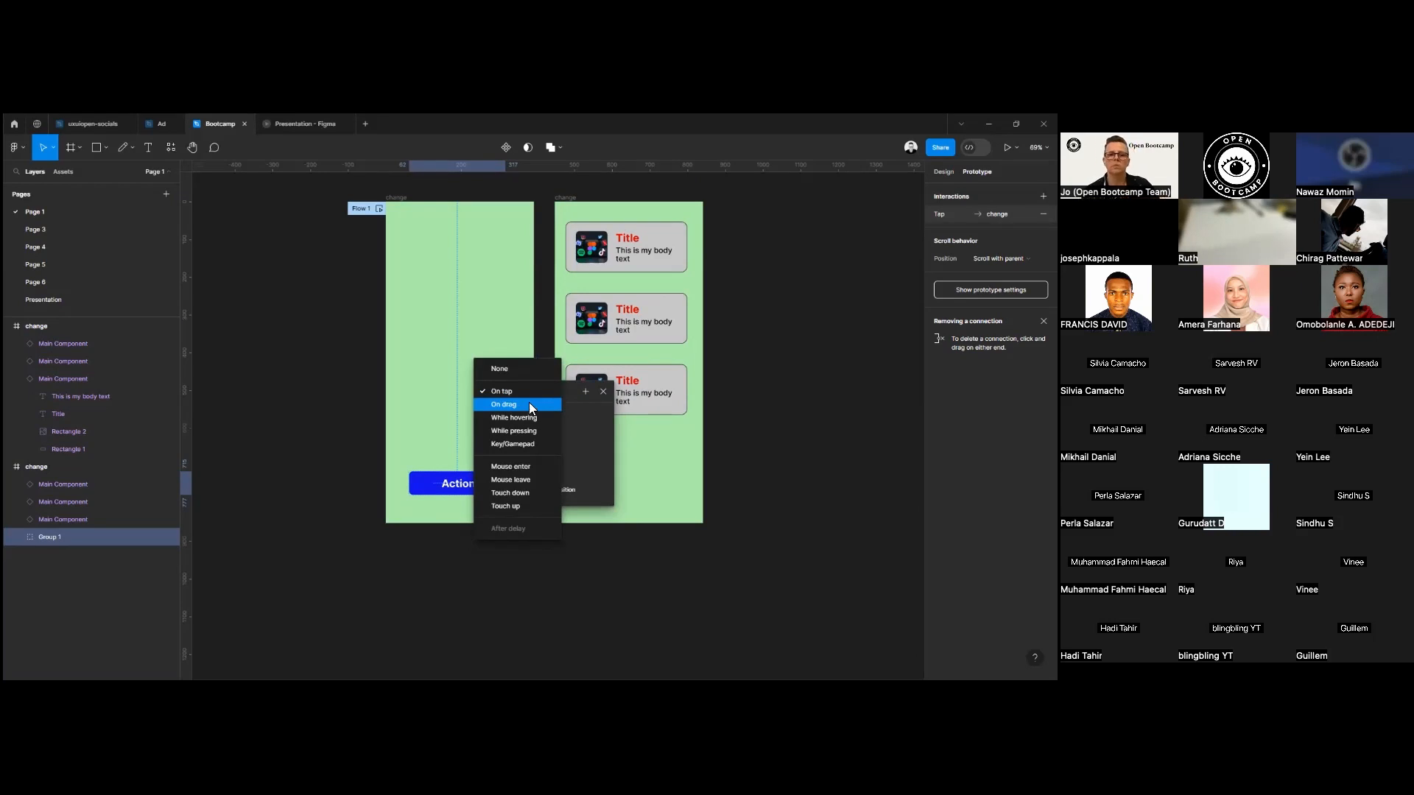
{"action": "left_click", "coordinate": [527, 393]}
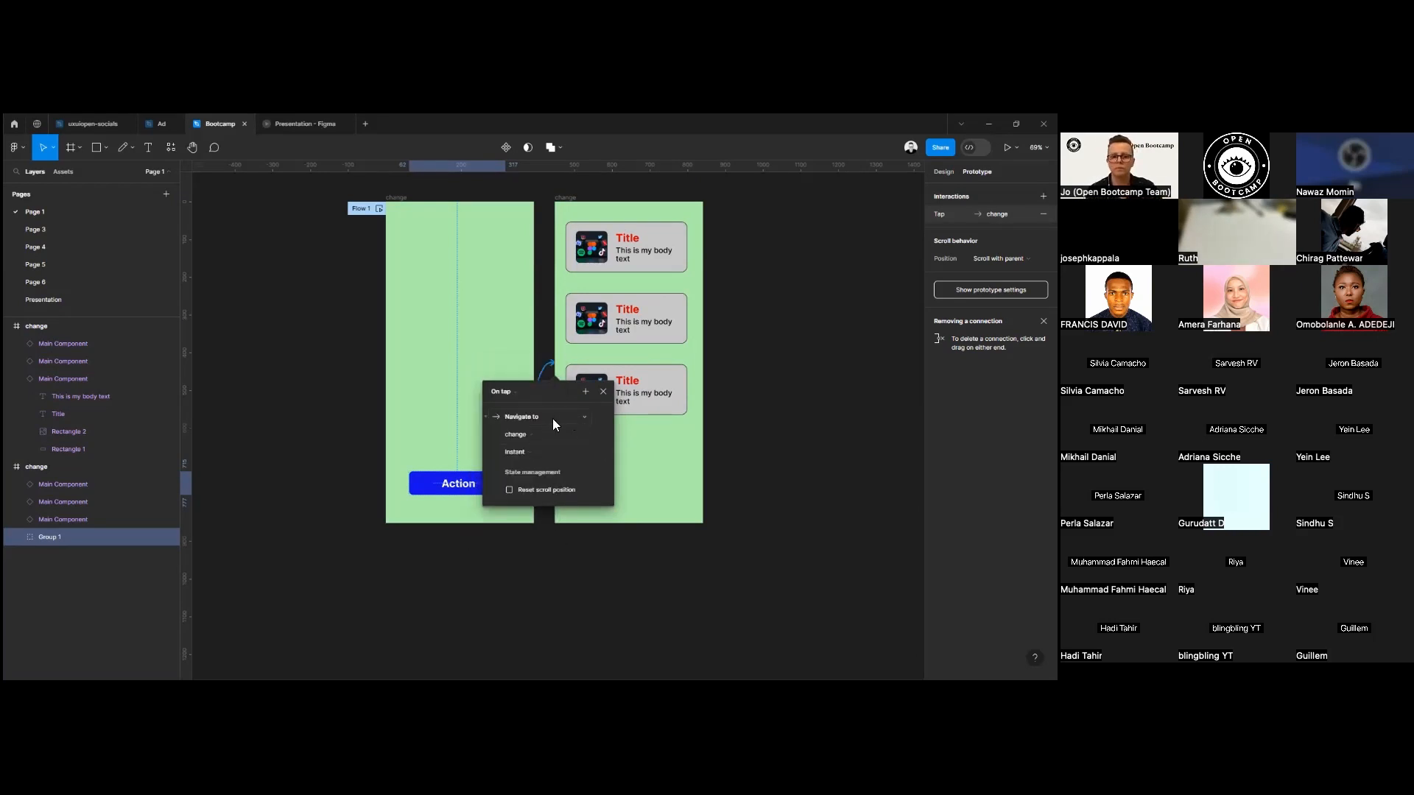
{"action": "left_click", "coordinate": [532, 436]}
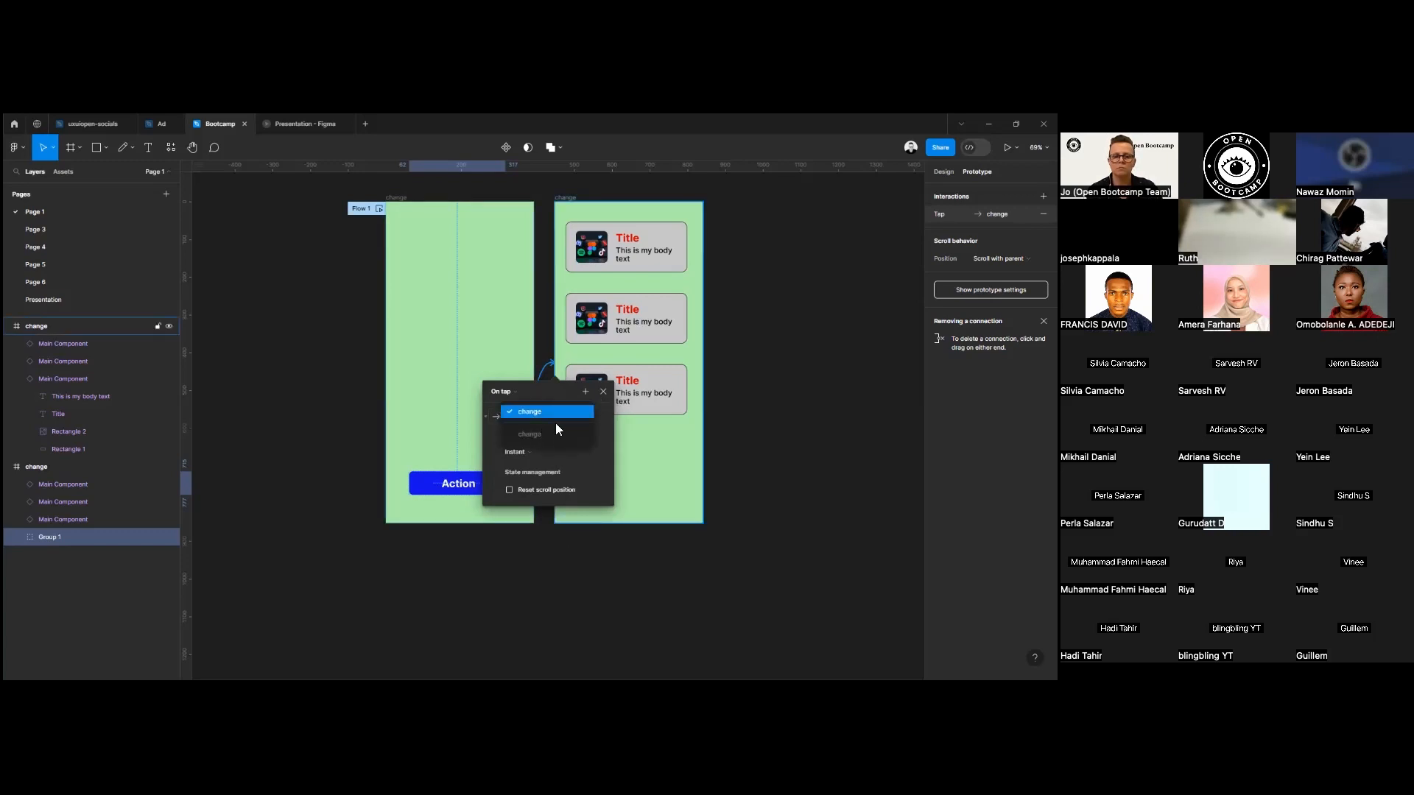
{"action": "left_click", "coordinate": [531, 452]}
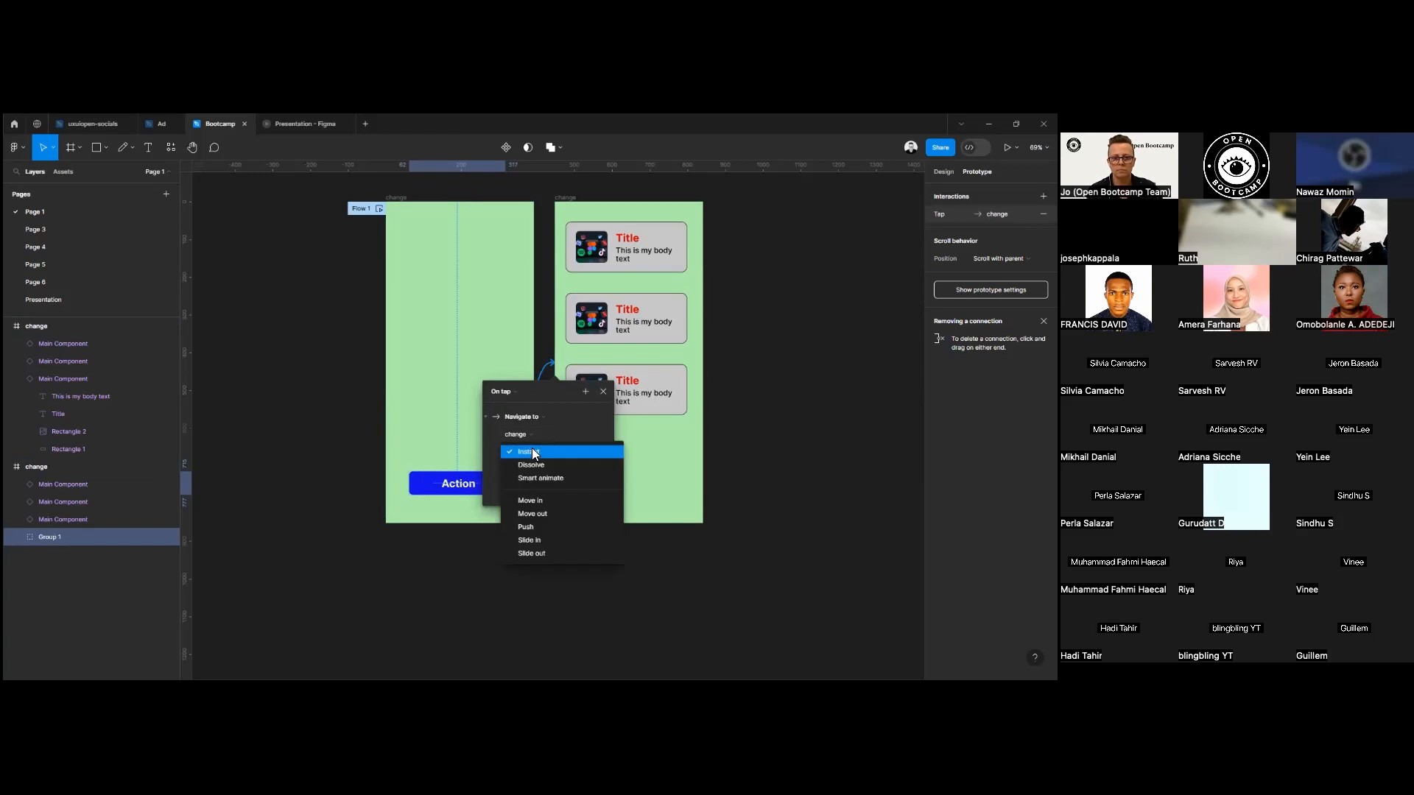
{"action": "left_click", "coordinate": [531, 434]}
{"action": "left_click", "coordinate": [602, 393]}
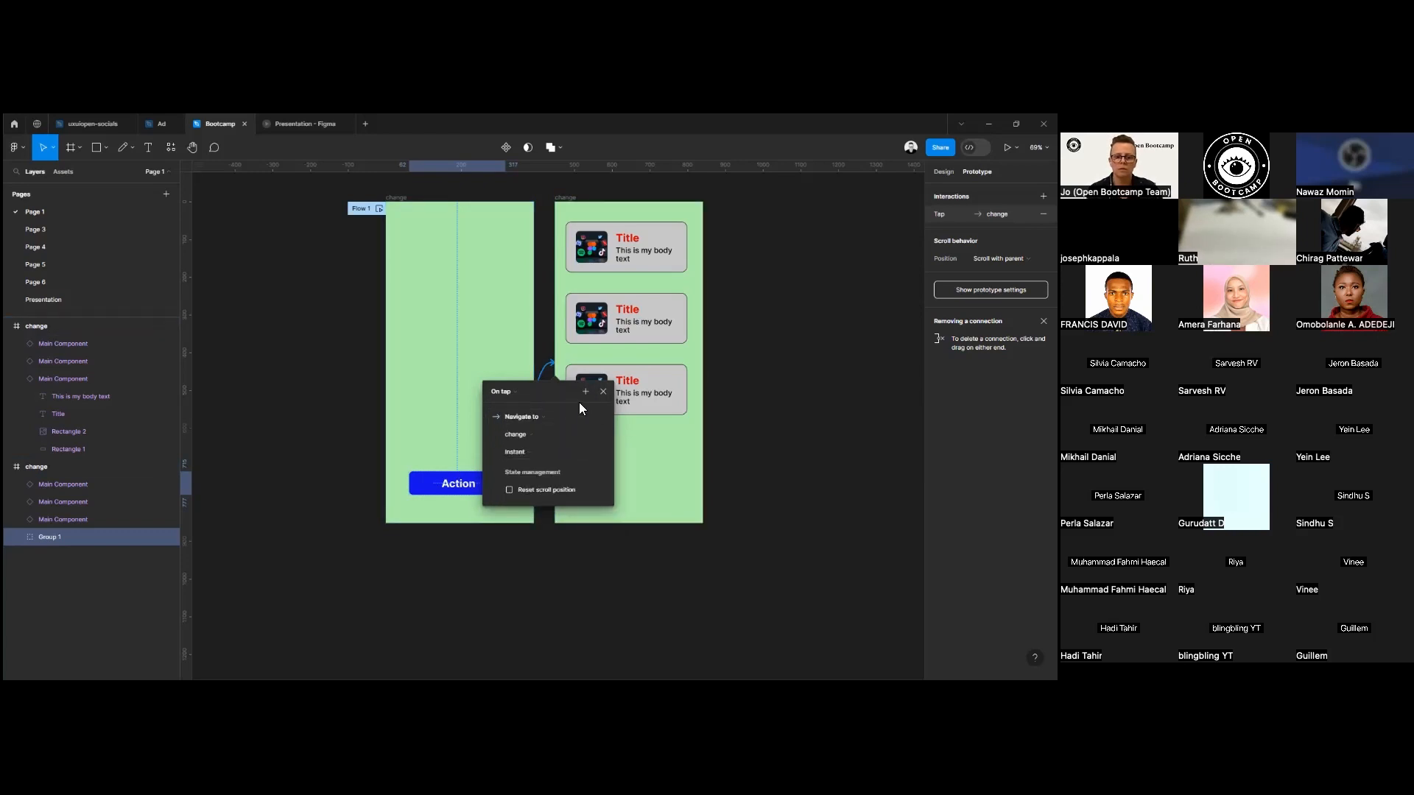
{"action": "left_click", "coordinate": [602, 393]}
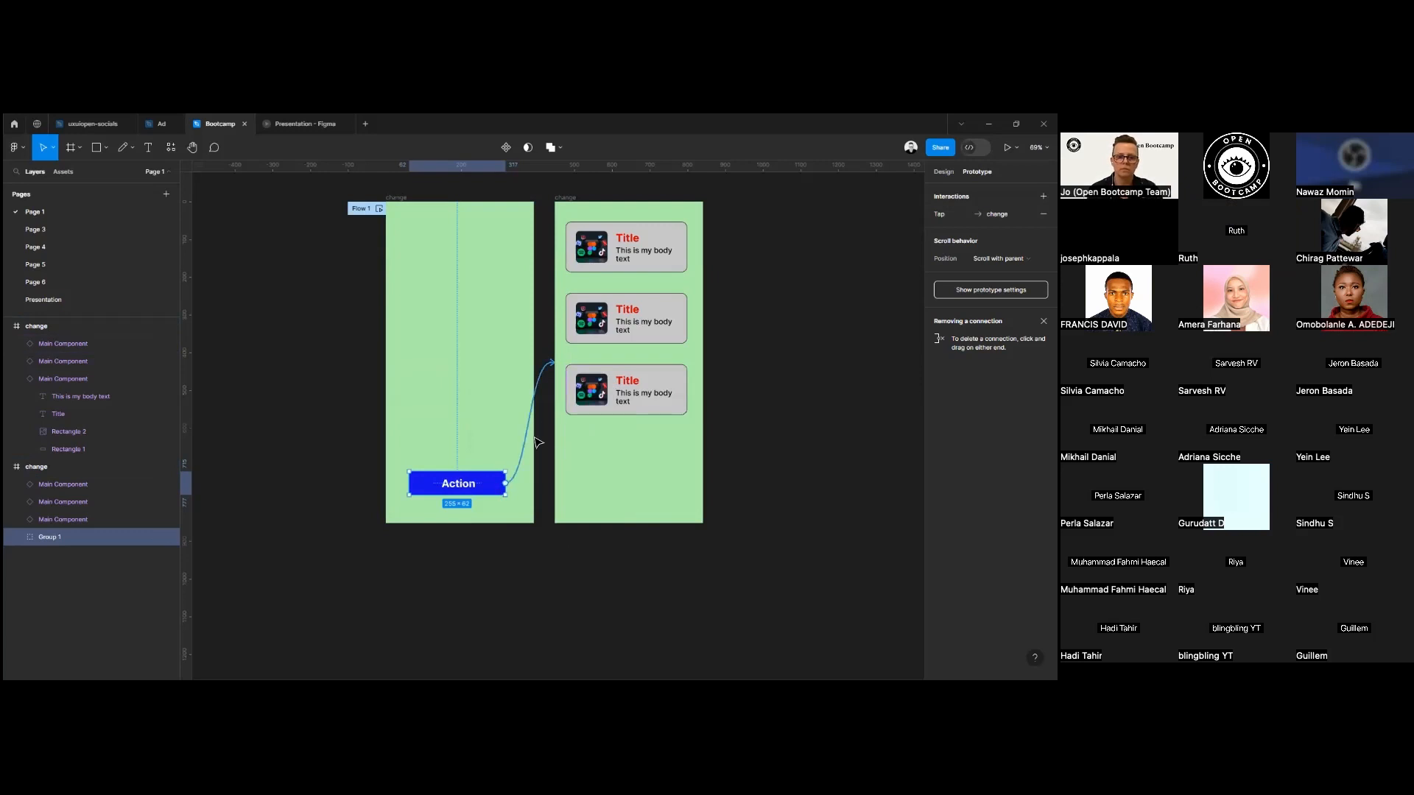
Set the Action button's interaction to the On drag trigger with a Smart animate transition.
{"action": "left_click", "coordinate": [527, 396]}
{"action": "left_click", "coordinate": [495, 410]}
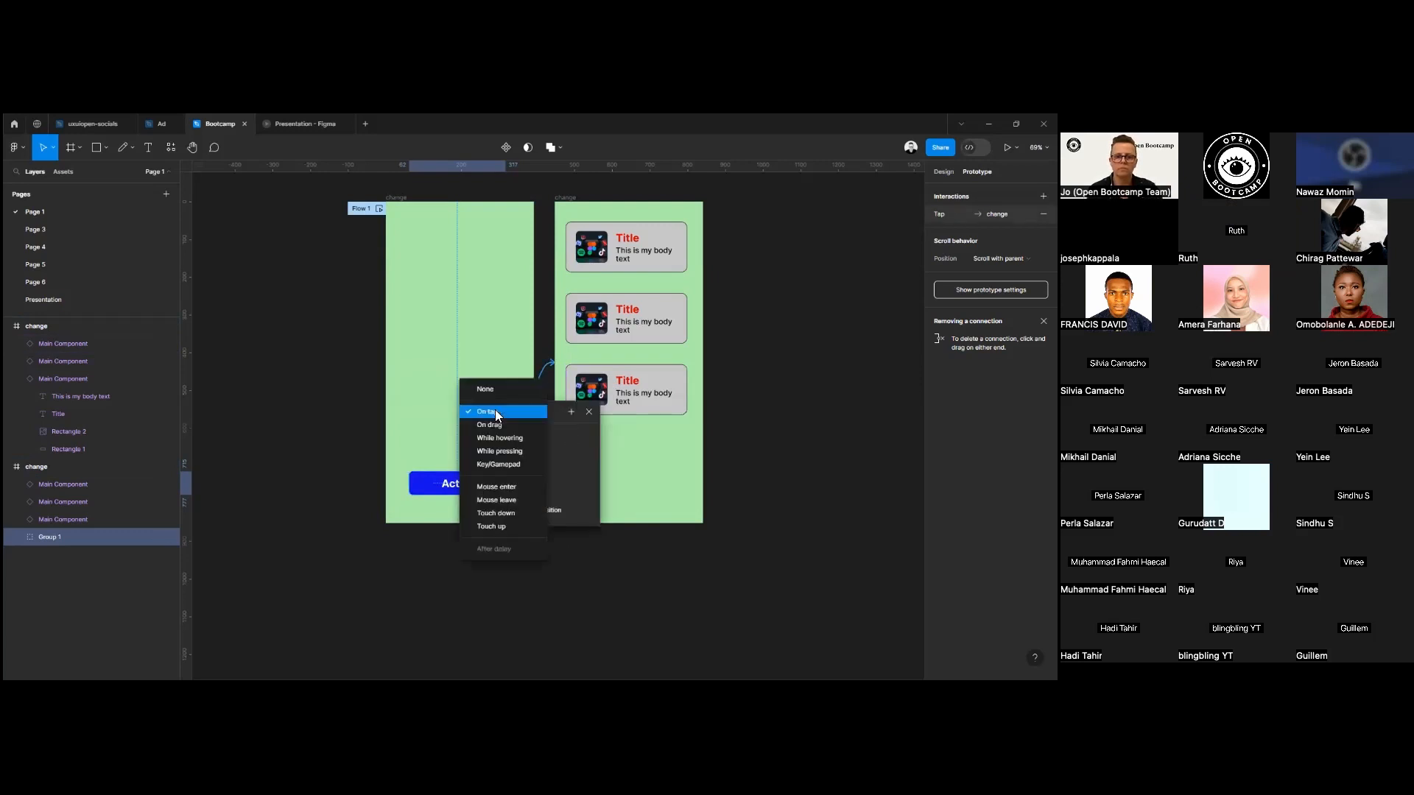
{"action": "left_click", "coordinate": [496, 419]}
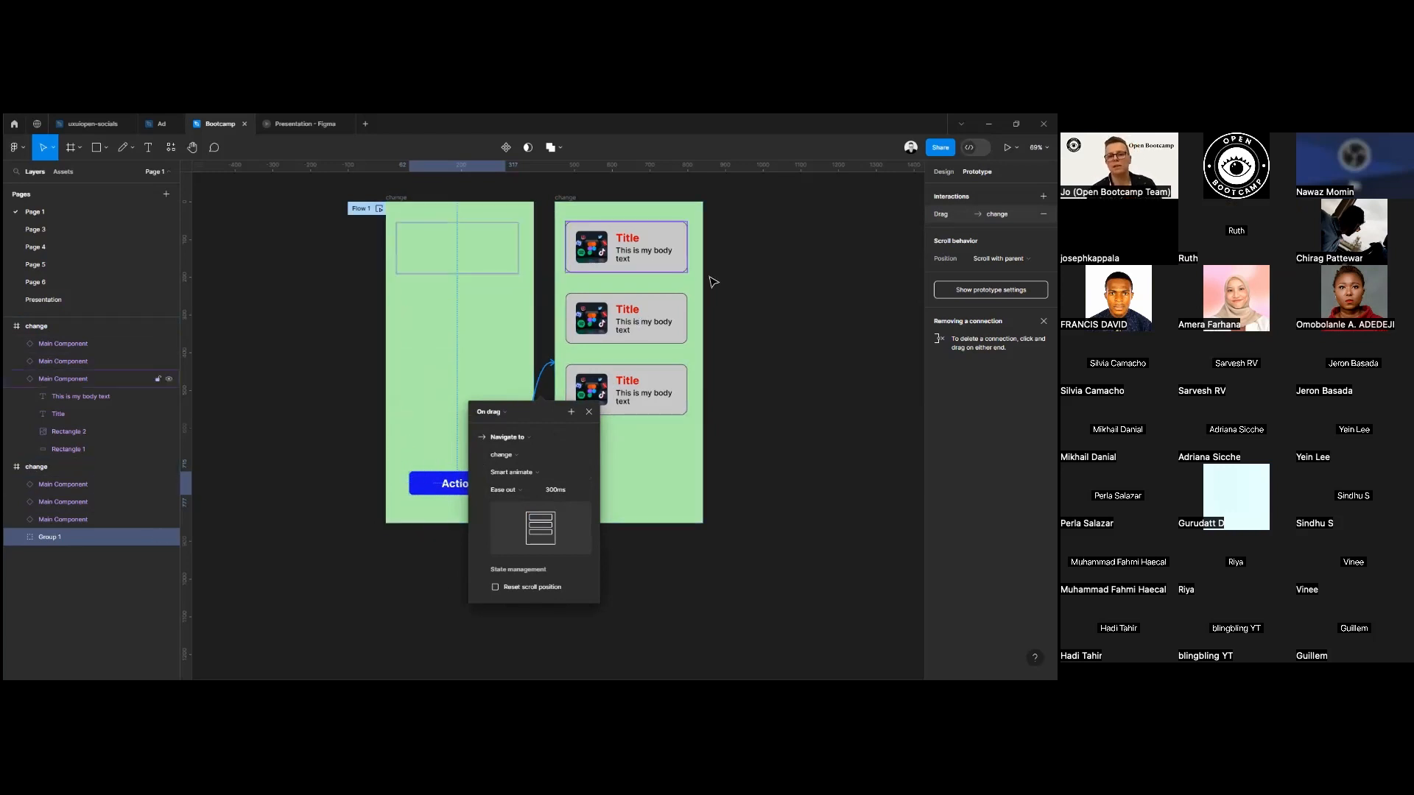
{"action": "left_click_drag", "start_coordinate": [738, 212], "coordinate": [621, 432]}
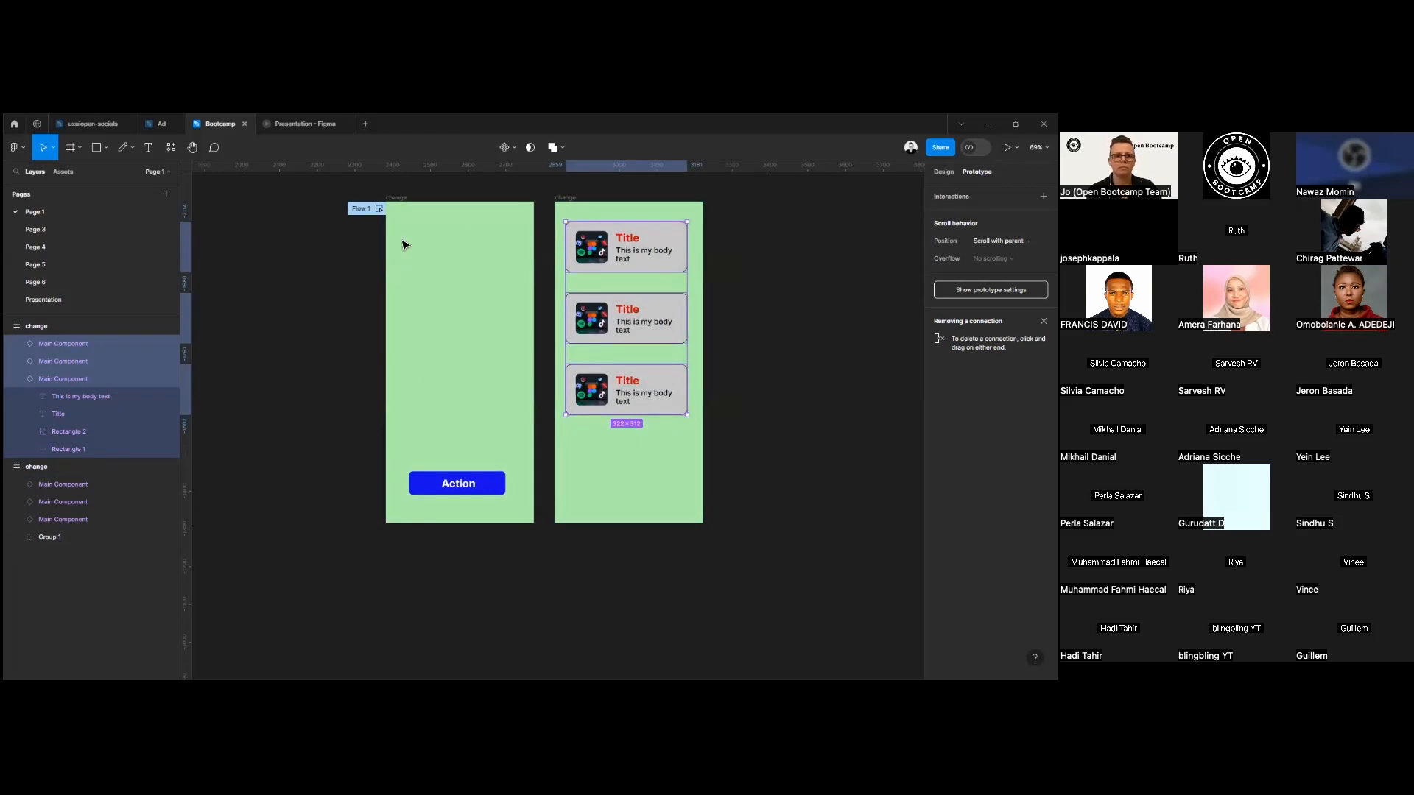
Run the prototype from the first frame, trigger the Action button, and go back to the starting screen.
{"action": "left_click", "coordinate": [356, 210]}
{"action": "left_click", "coordinate": [1007, 148]}
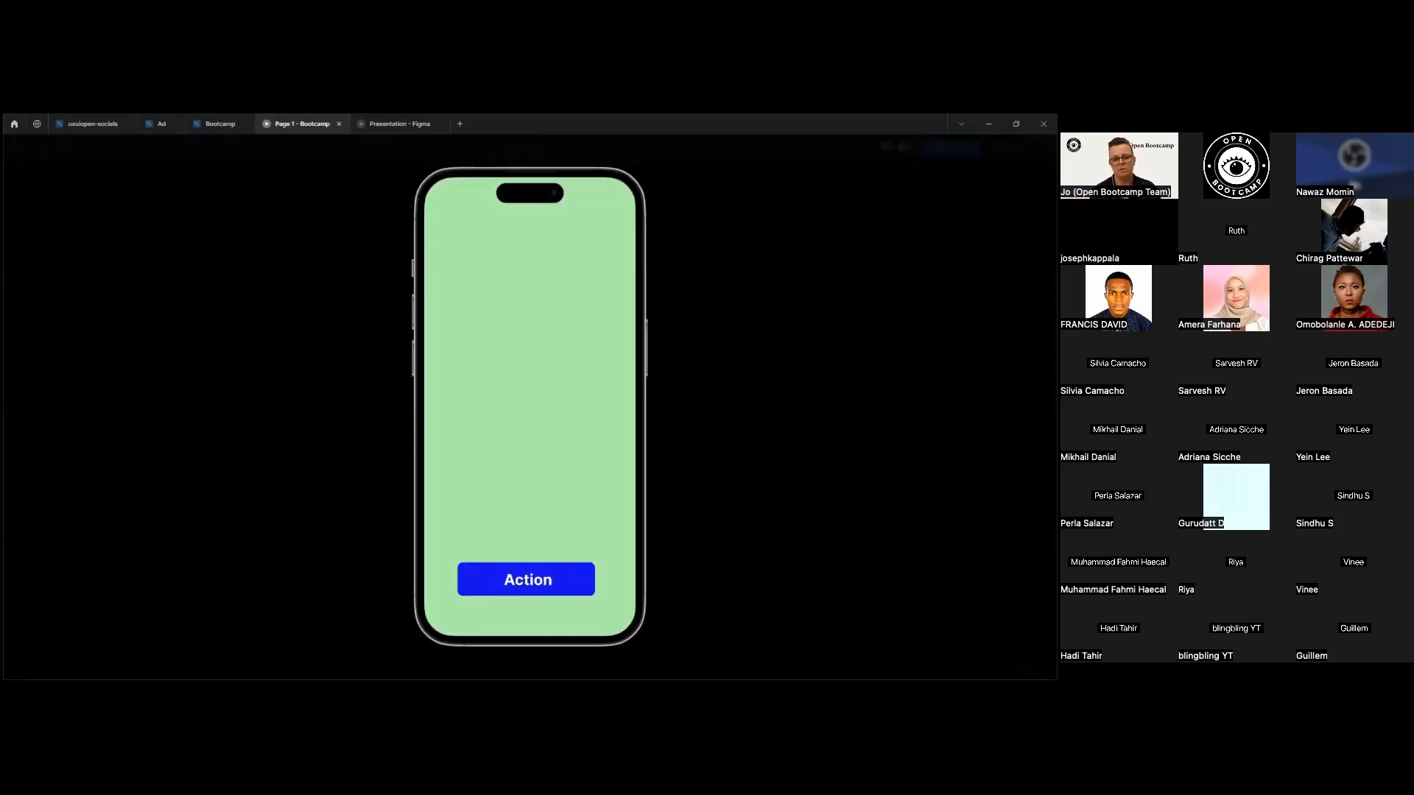
{"action": "left_click", "coordinate": [559, 579]}
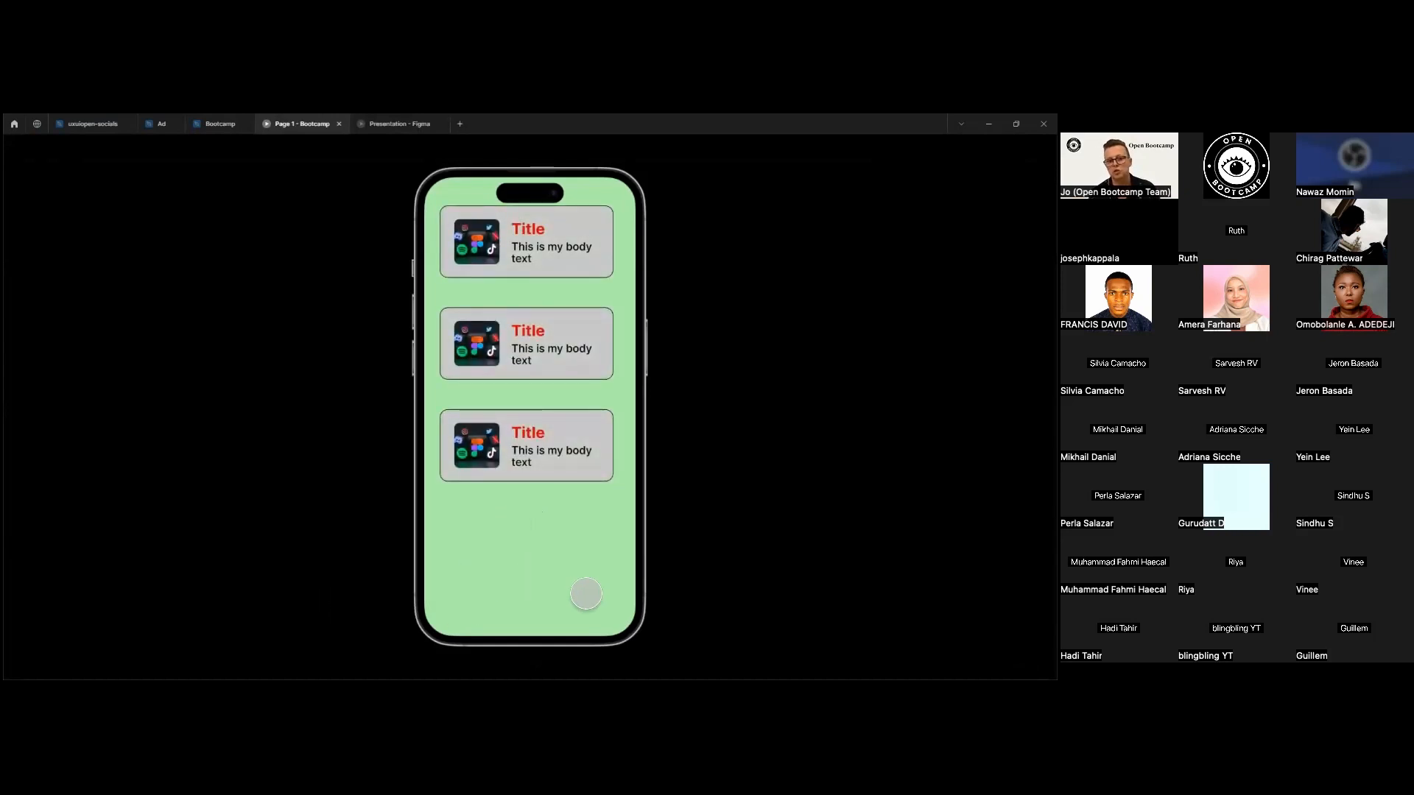
{"action": "left_click", "coordinate": [523, 667]}
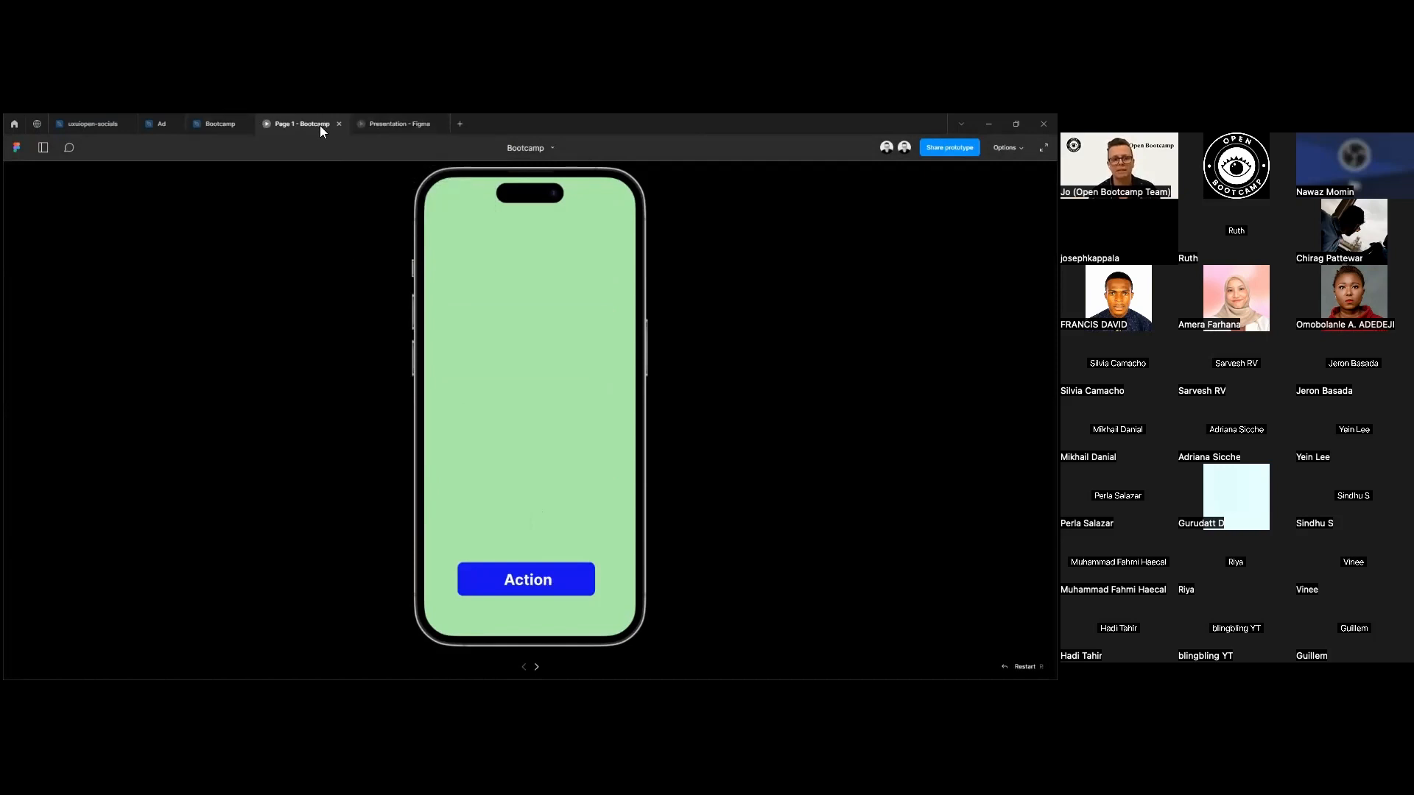
Return to the Bootcamp design file and change the Action button's interaction trigger to On tap.
{"action": "left_click", "coordinate": [213, 115]}
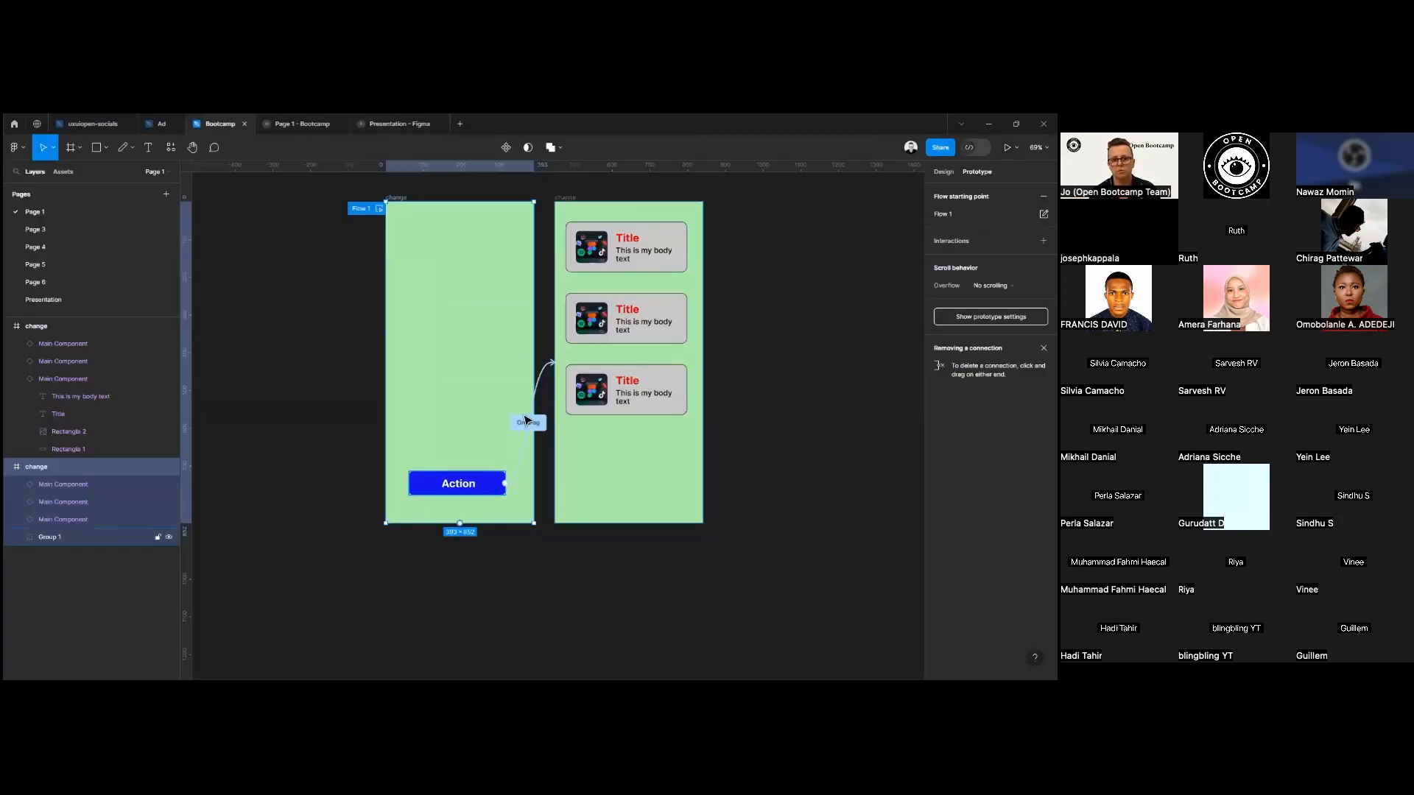
{"action": "left_click", "coordinate": [535, 430]}
{"action": "left_click", "coordinate": [501, 475]}
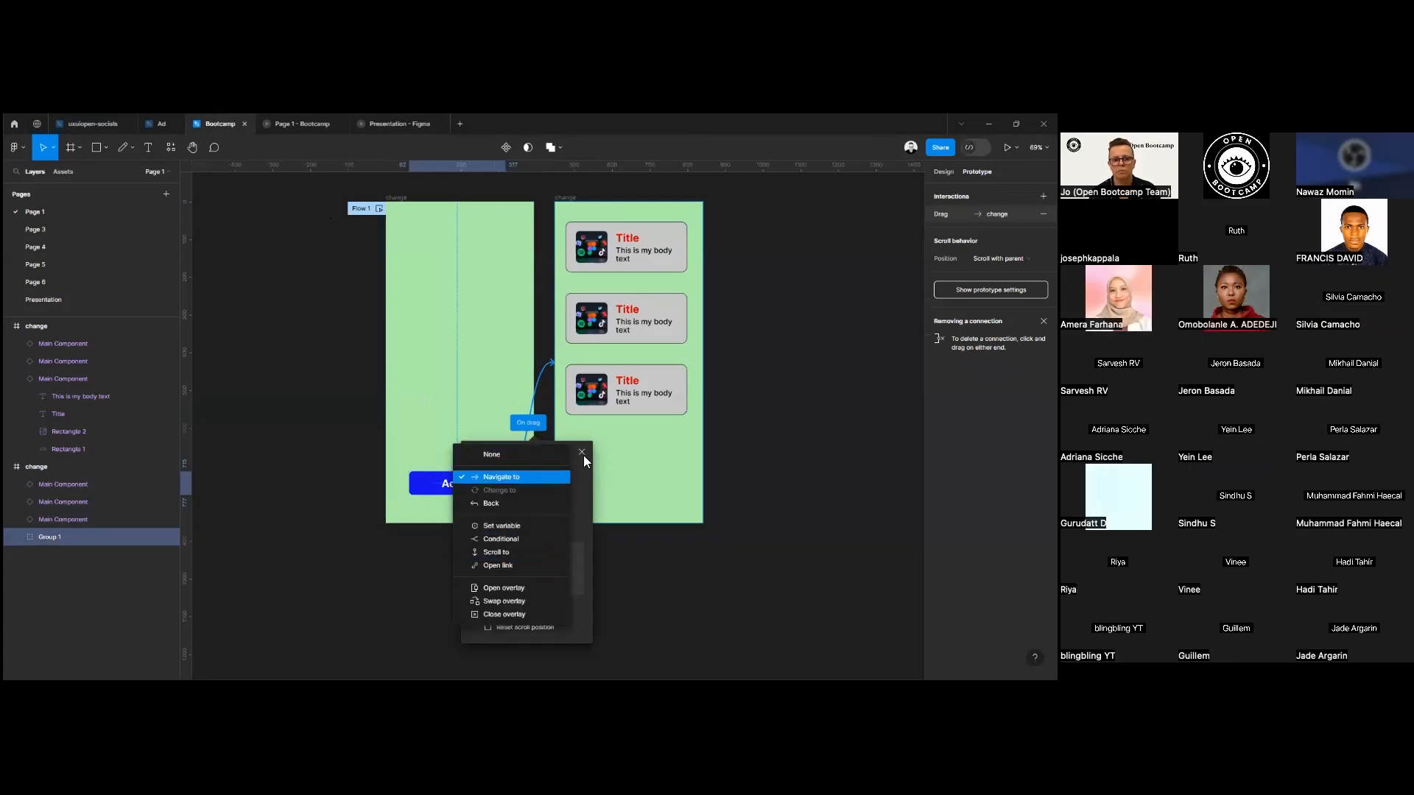
{"action": "left_click", "coordinate": [411, 491]}
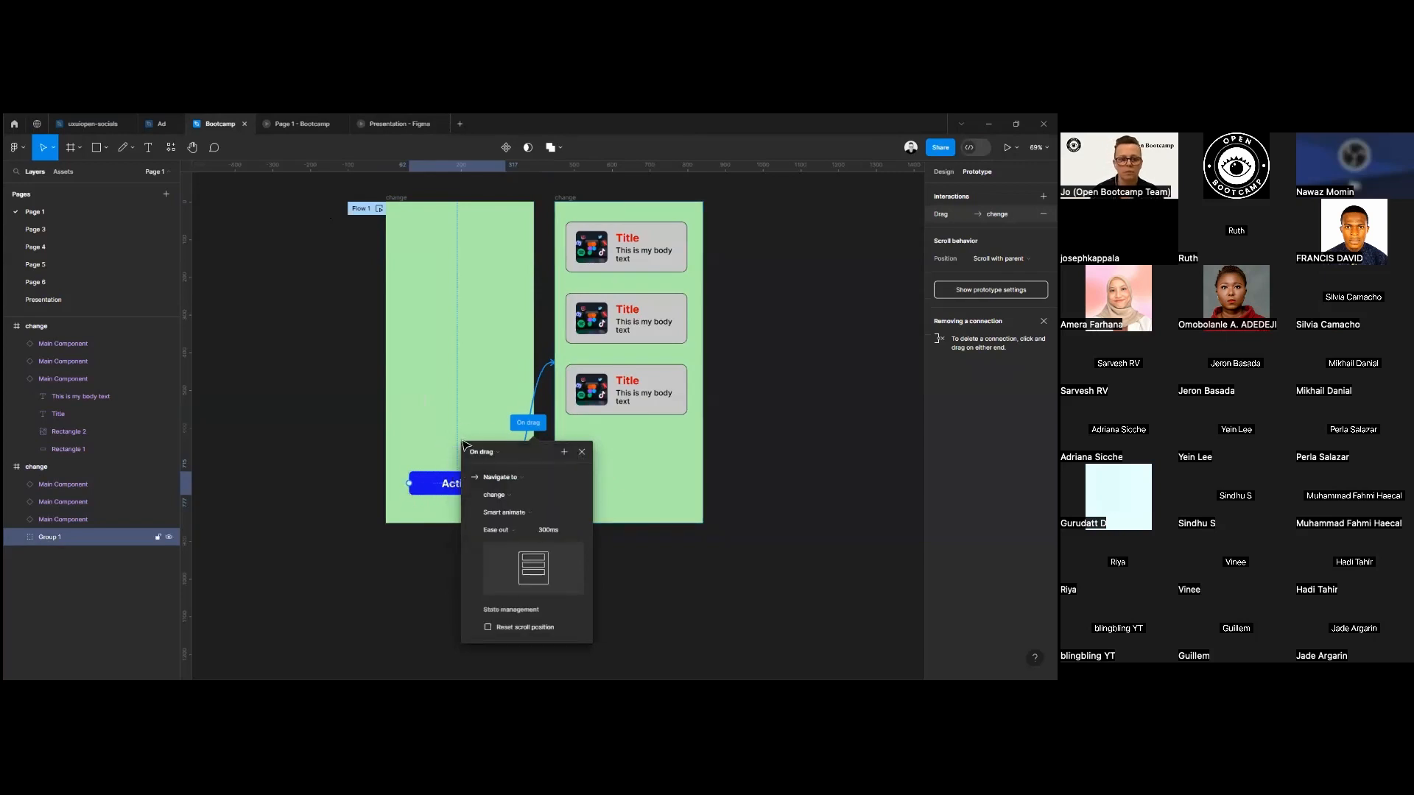
{"action": "left_click", "coordinate": [479, 452]}
{"action": "left_click", "coordinate": [478, 440]}
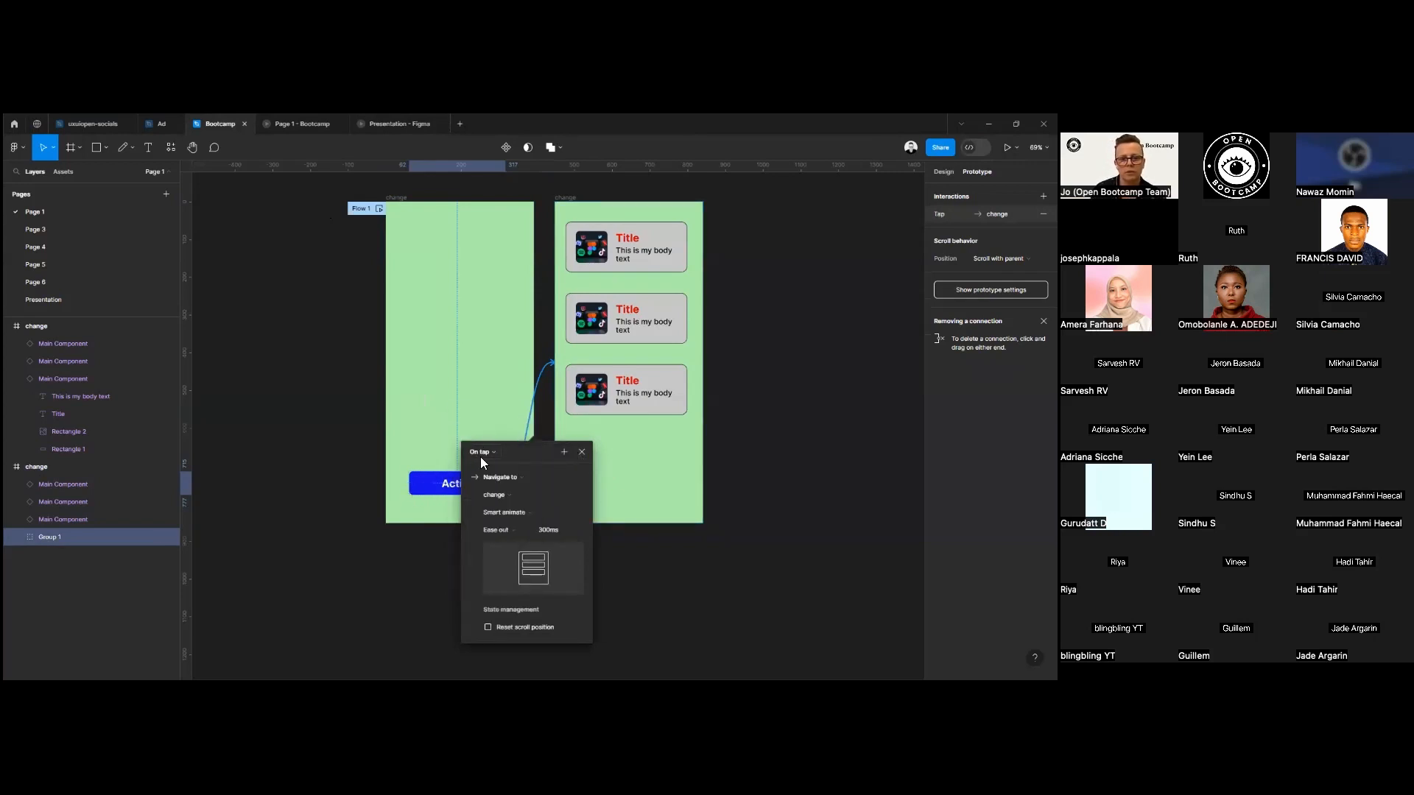
Change the Action button's transition to Dissolve with a duration of 1300 ms.
{"action": "left_click", "coordinate": [527, 512]}
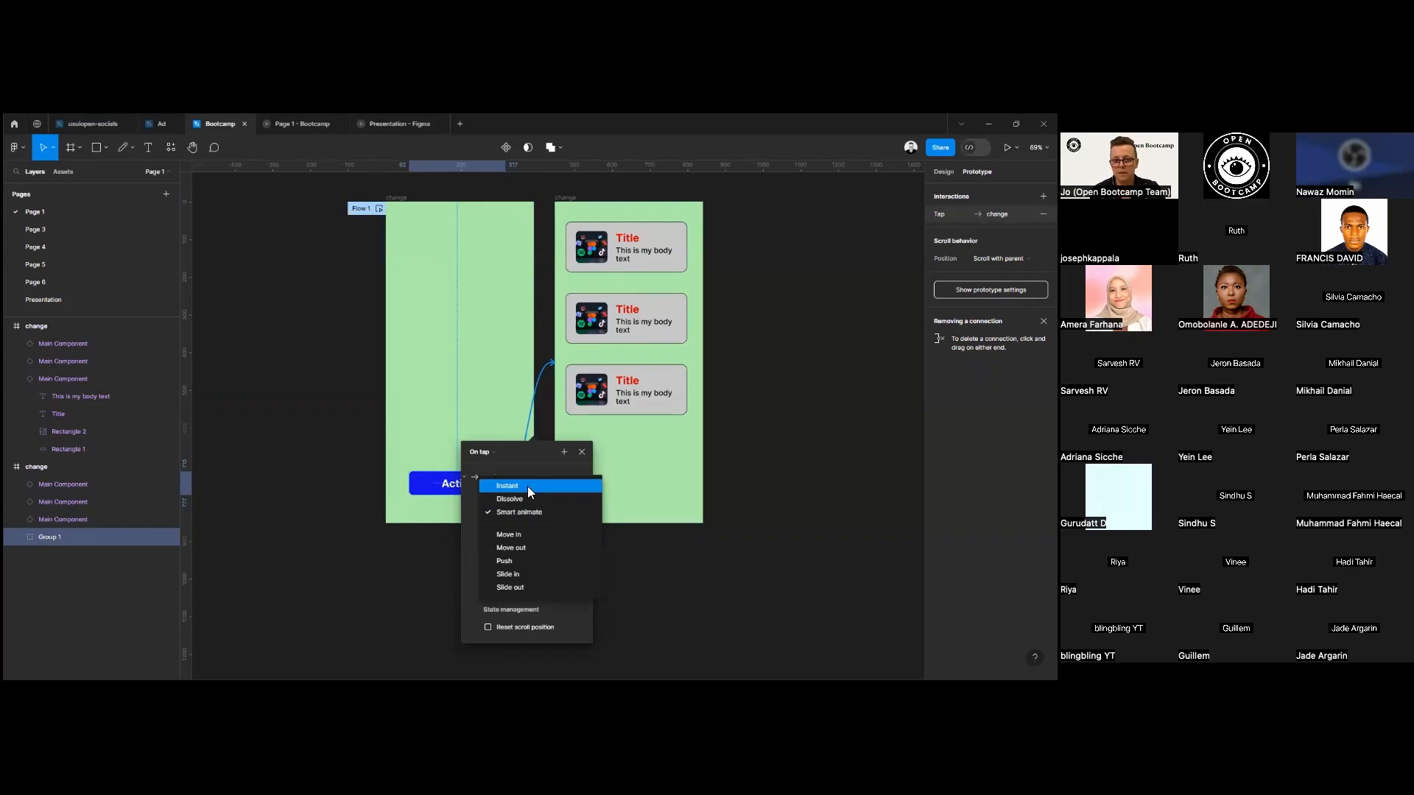
{"action": "left_click", "coordinate": [528, 499]}
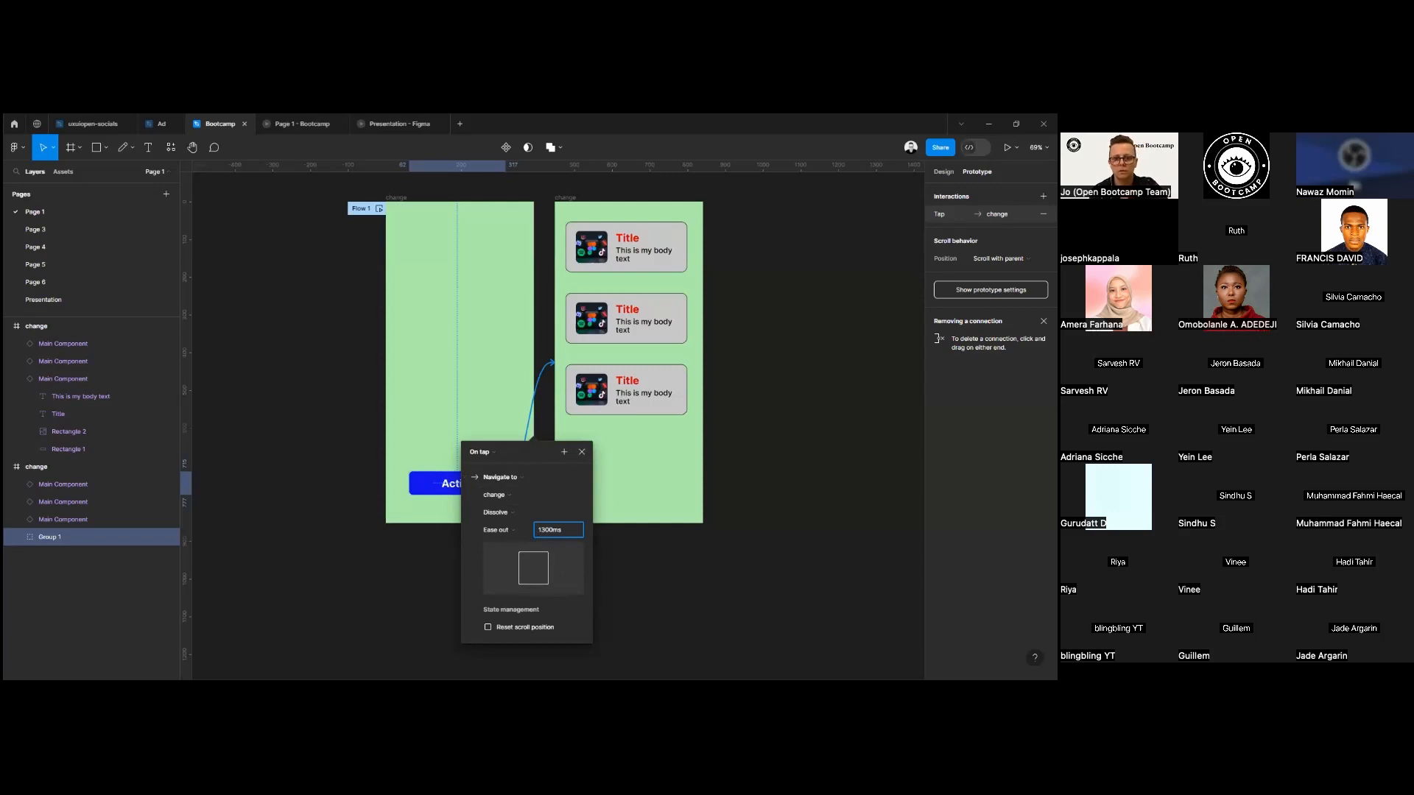
{"action": "left_click", "coordinate": [775, 407]}
{"action": "left_click_drag", "start_coordinate": [745, 421], "coordinate": [600, 333]}
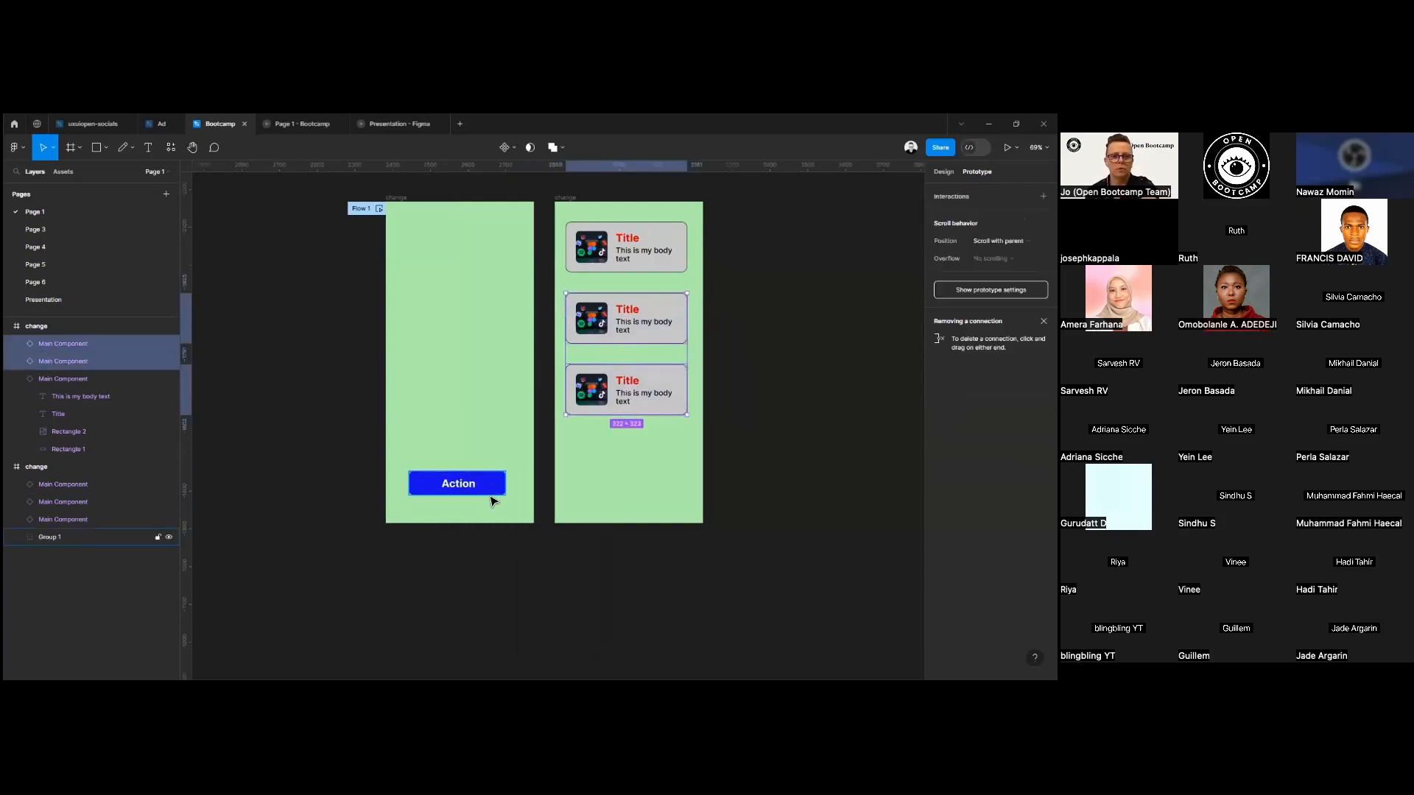
{"action": "left_click", "coordinate": [635, 593]}
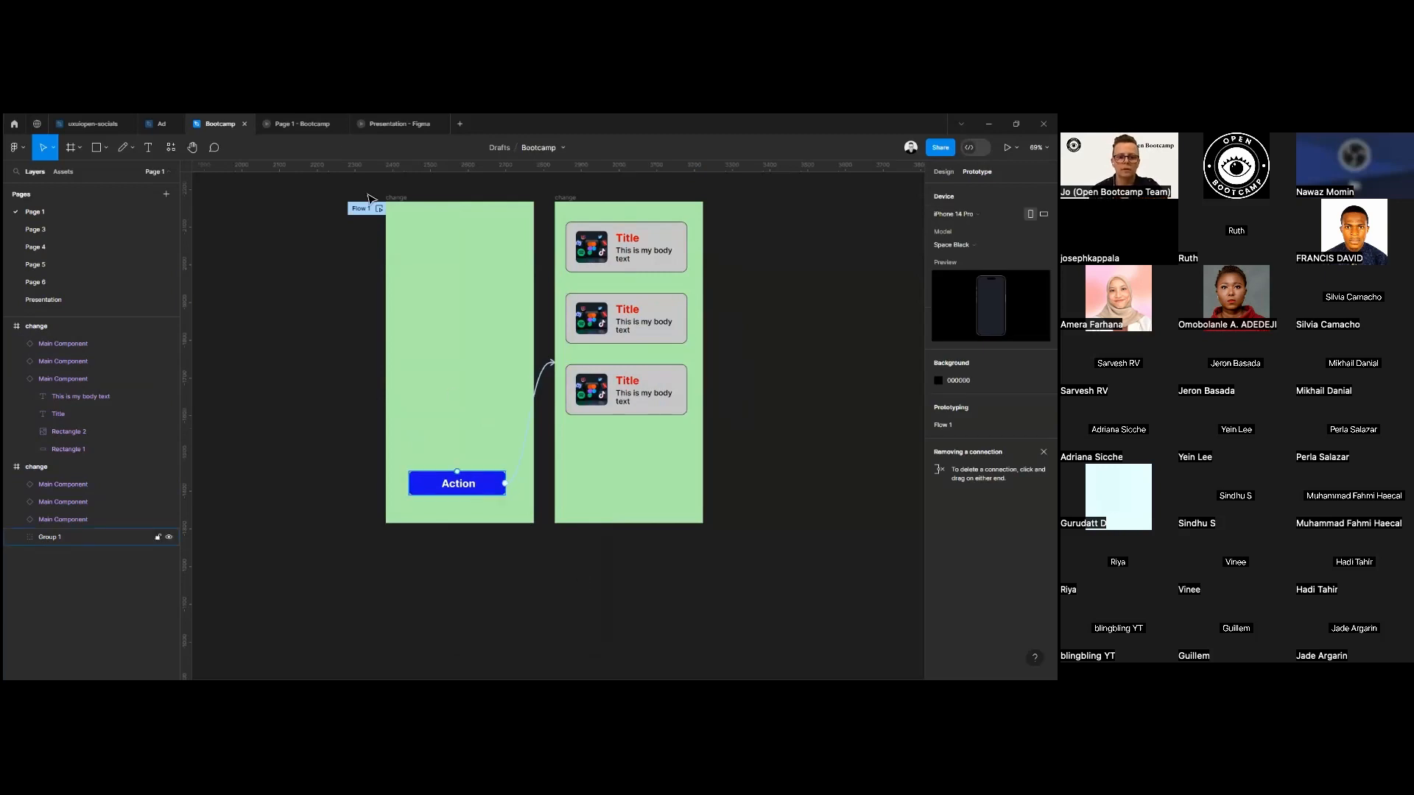
Test the Action button in the prototype preview, compare the result with the design, and return to the design file.
{"action": "left_click", "coordinate": [300, 123]}
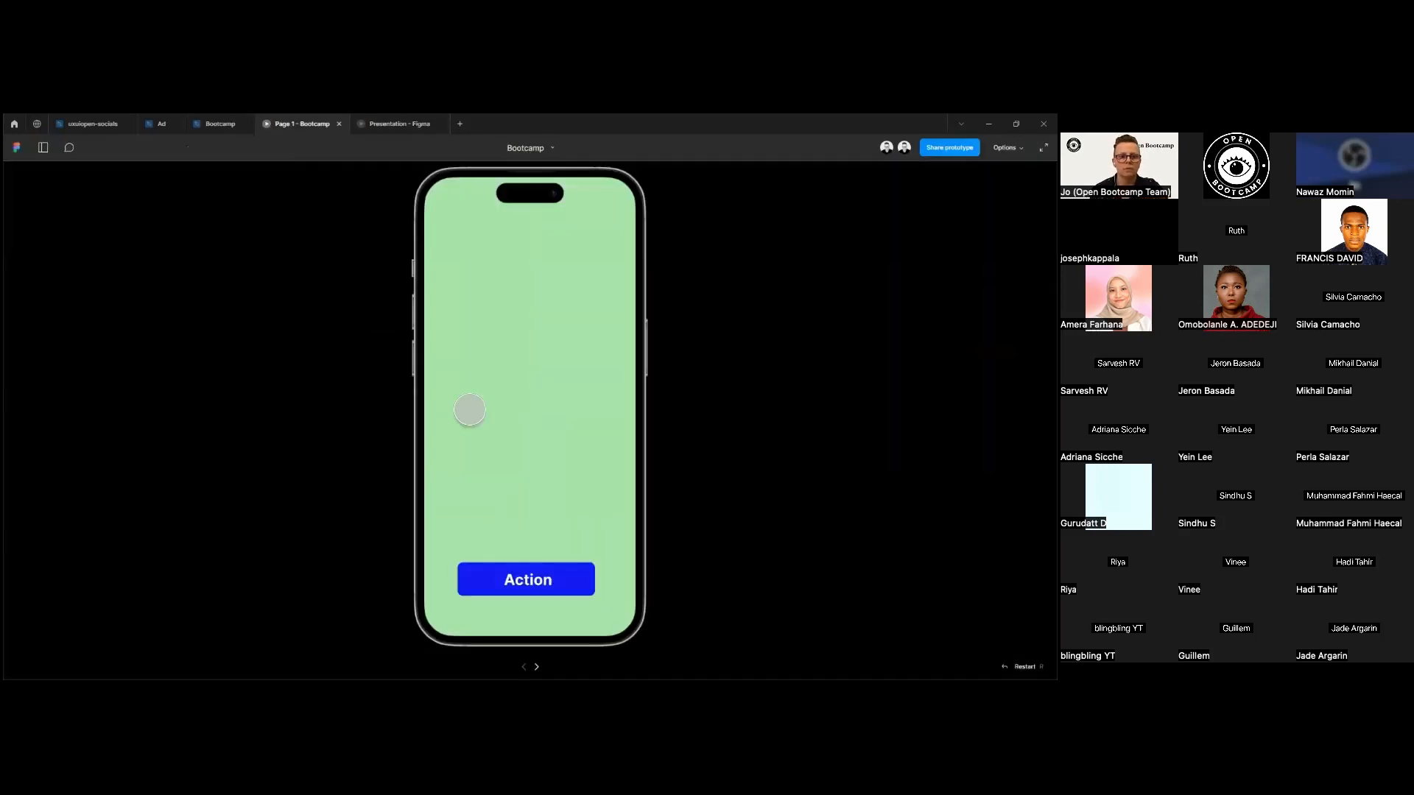
{"action": "left_click", "coordinate": [558, 589]}
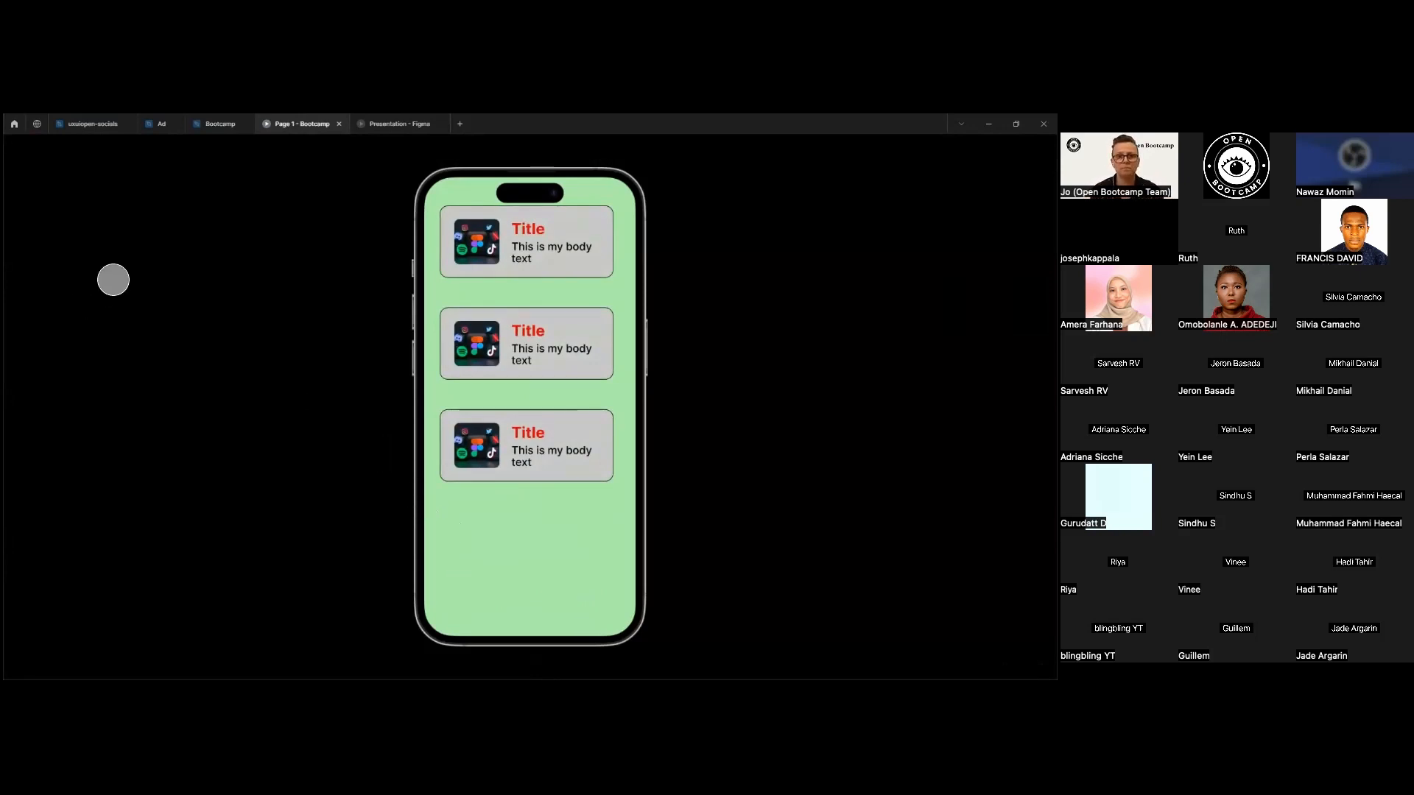
{"action": "left_click", "coordinate": [216, 125]}
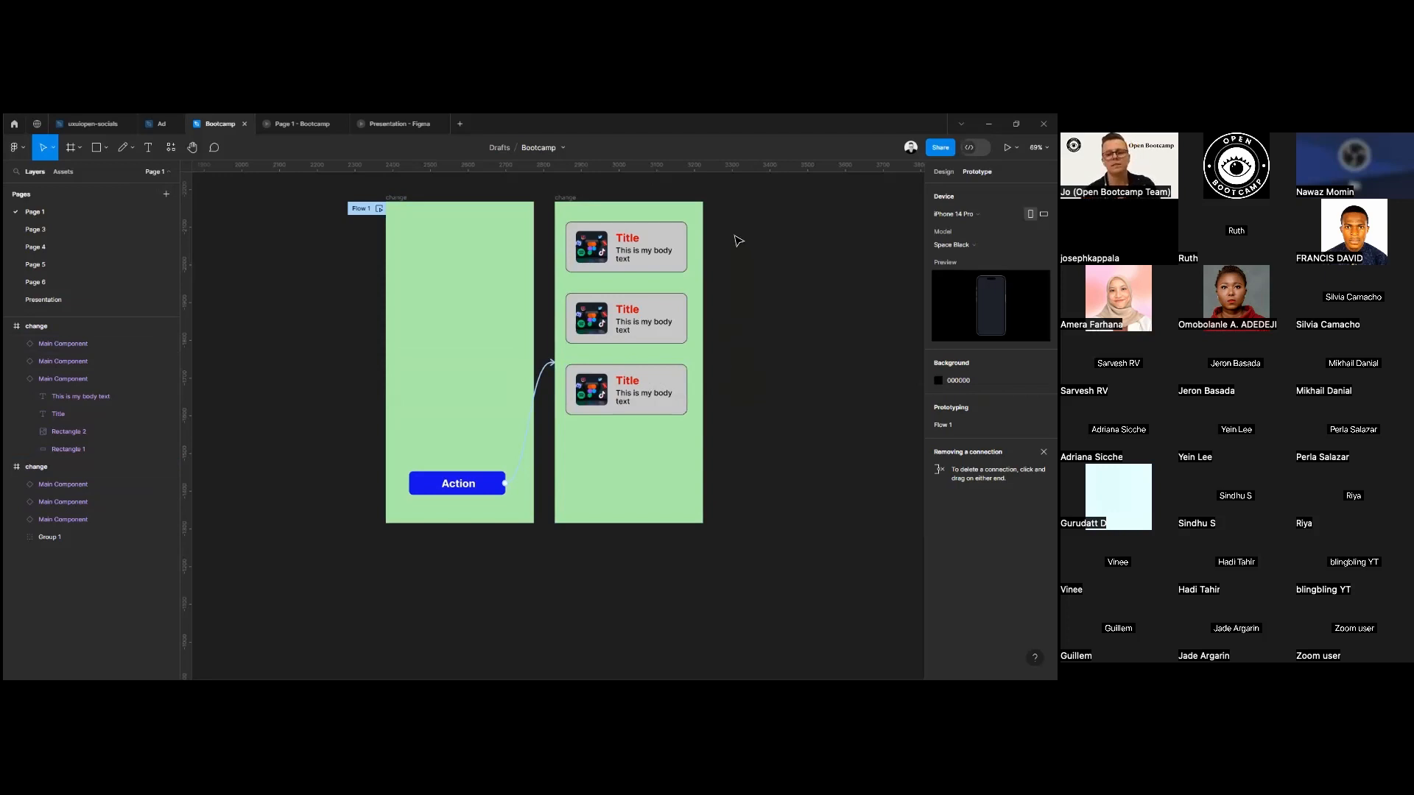
{"action": "left_click", "coordinate": [302, 124]}
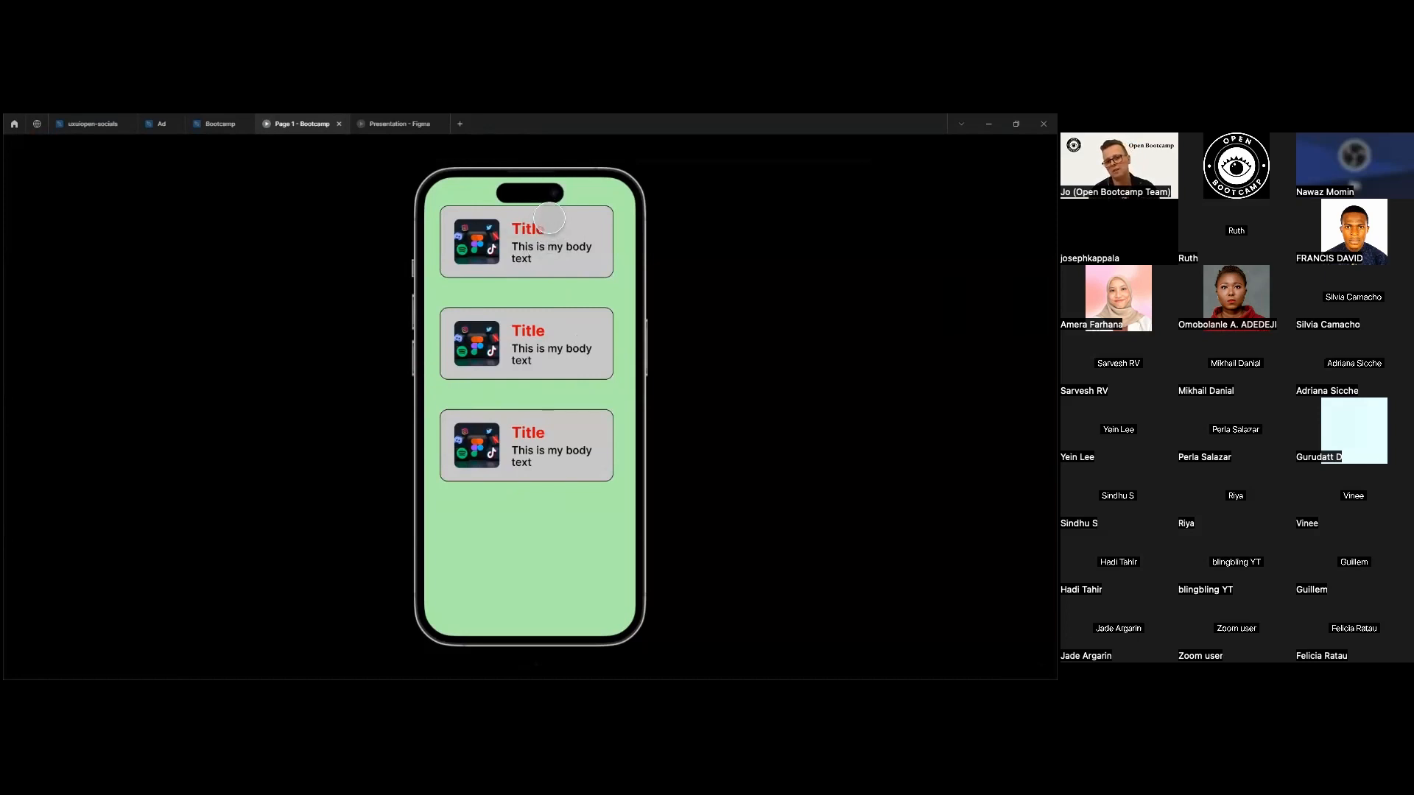
{"action": "left_click", "coordinate": [221, 124]}
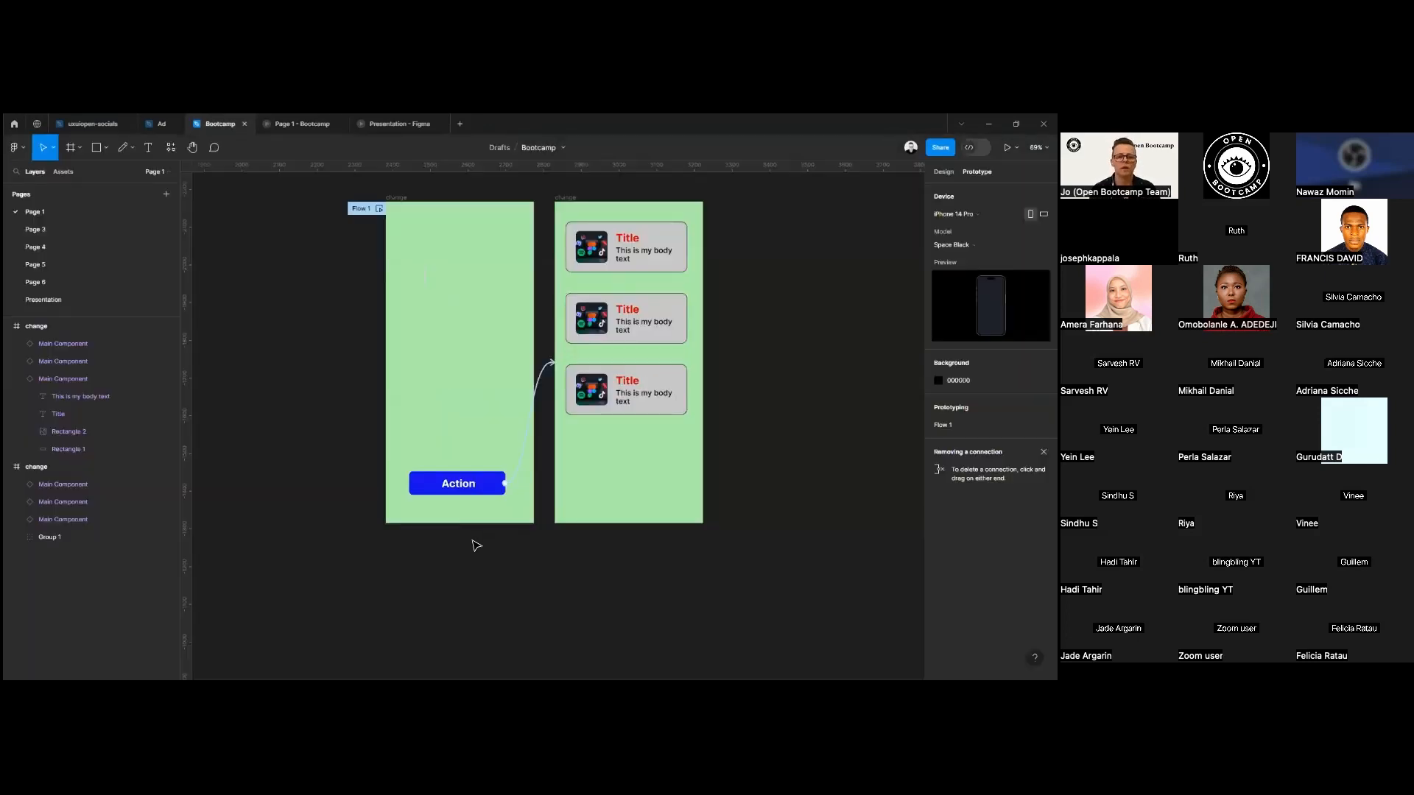
Shift the second frame's three cards together slightly down and to the right.
{"action": "left_click_drag", "start_coordinate": [726, 225], "coordinate": [615, 403]}
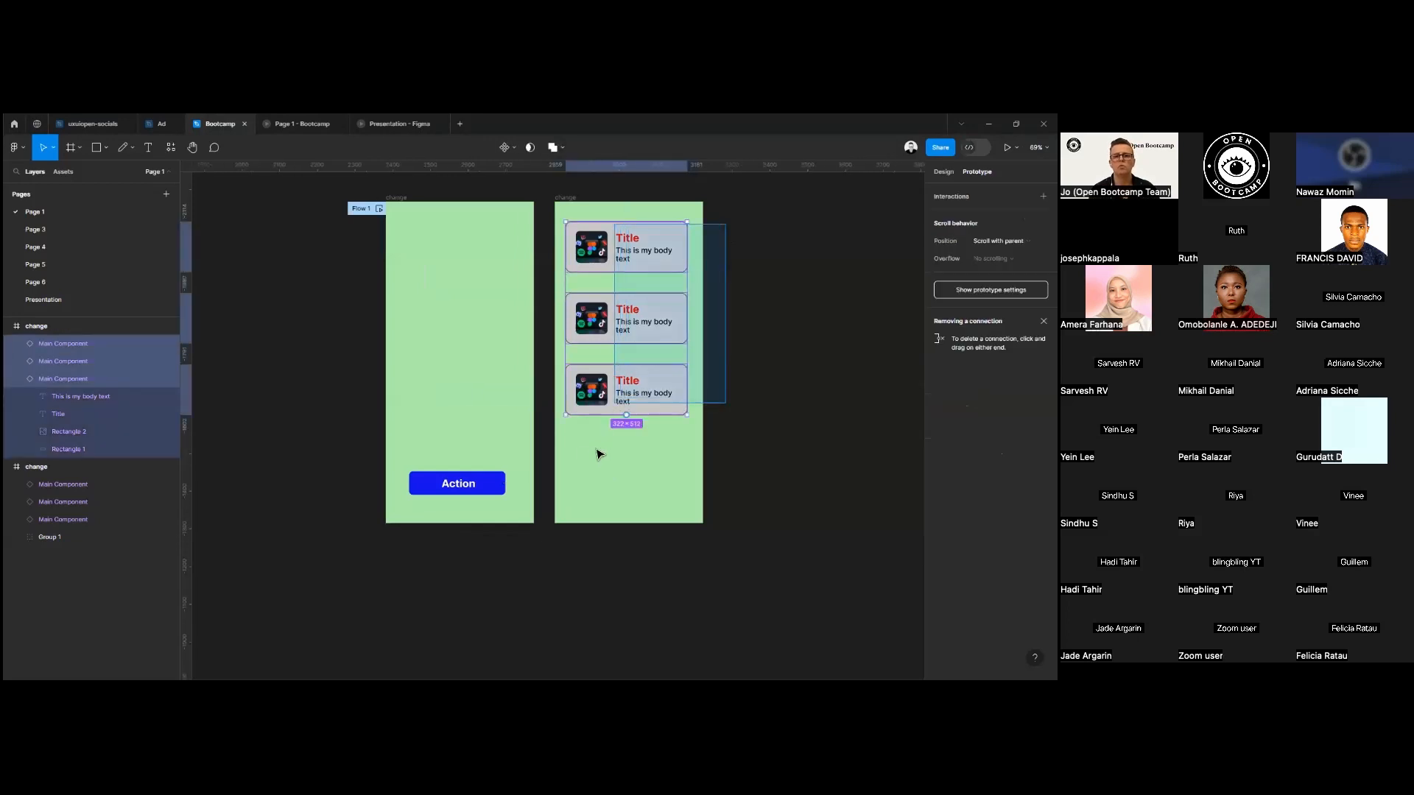
{"action": "left_click_drag", "start_coordinate": [655, 270], "coordinate": [657, 275]}
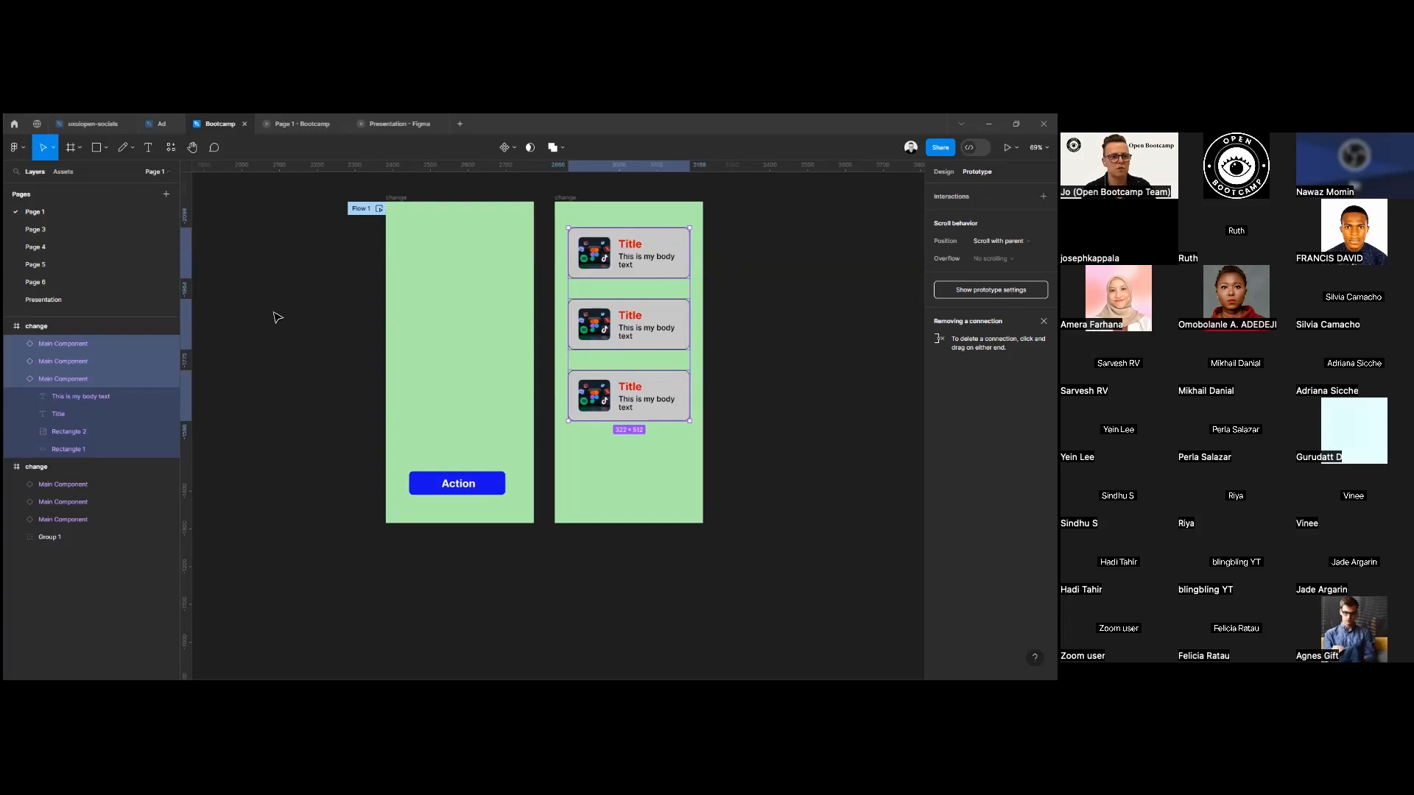
Draw an ellipse about 227 × 191 in the first frame and fill it with magenta CC29CF.
{"action": "left_click", "coordinate": [149, 149]}
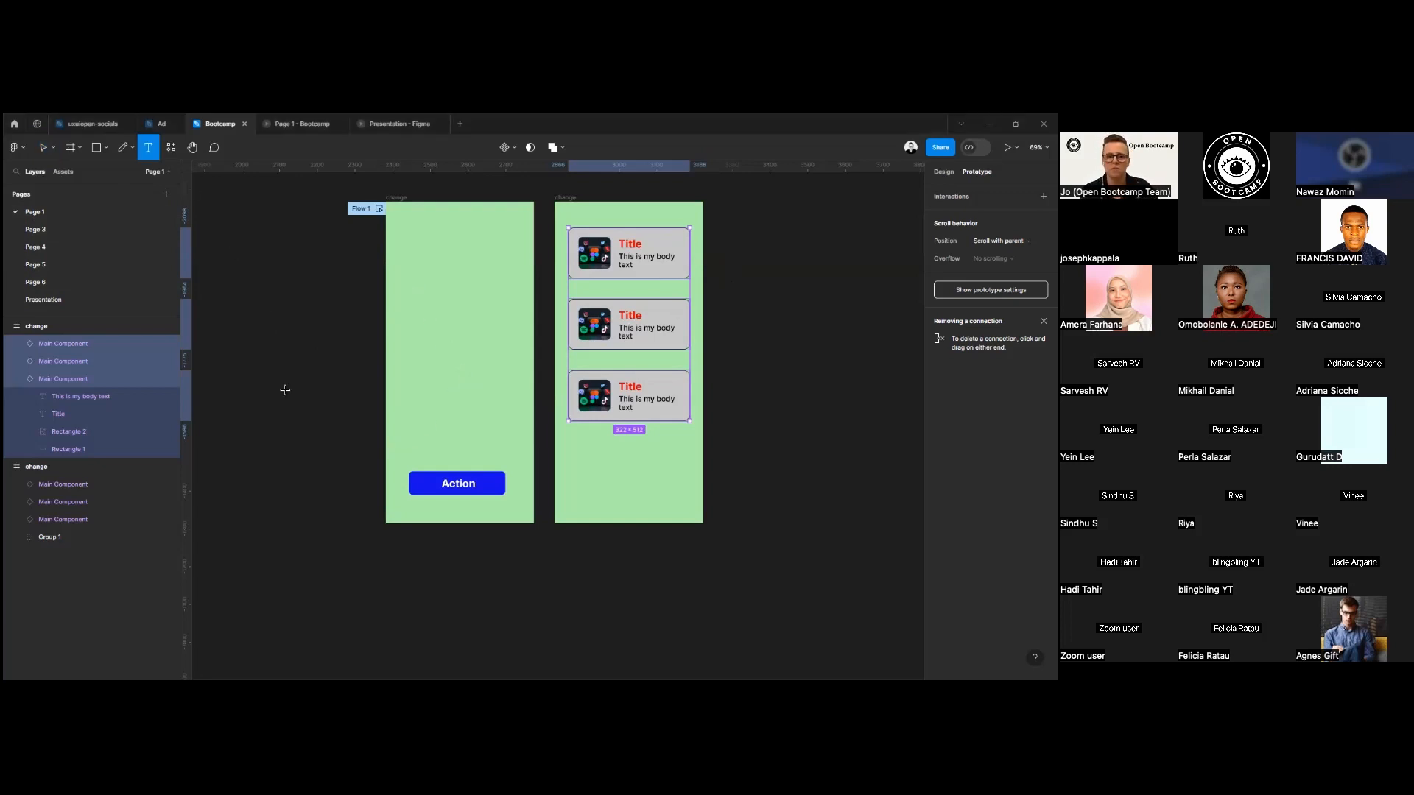
{"action": "left_click", "coordinate": [97, 147]}
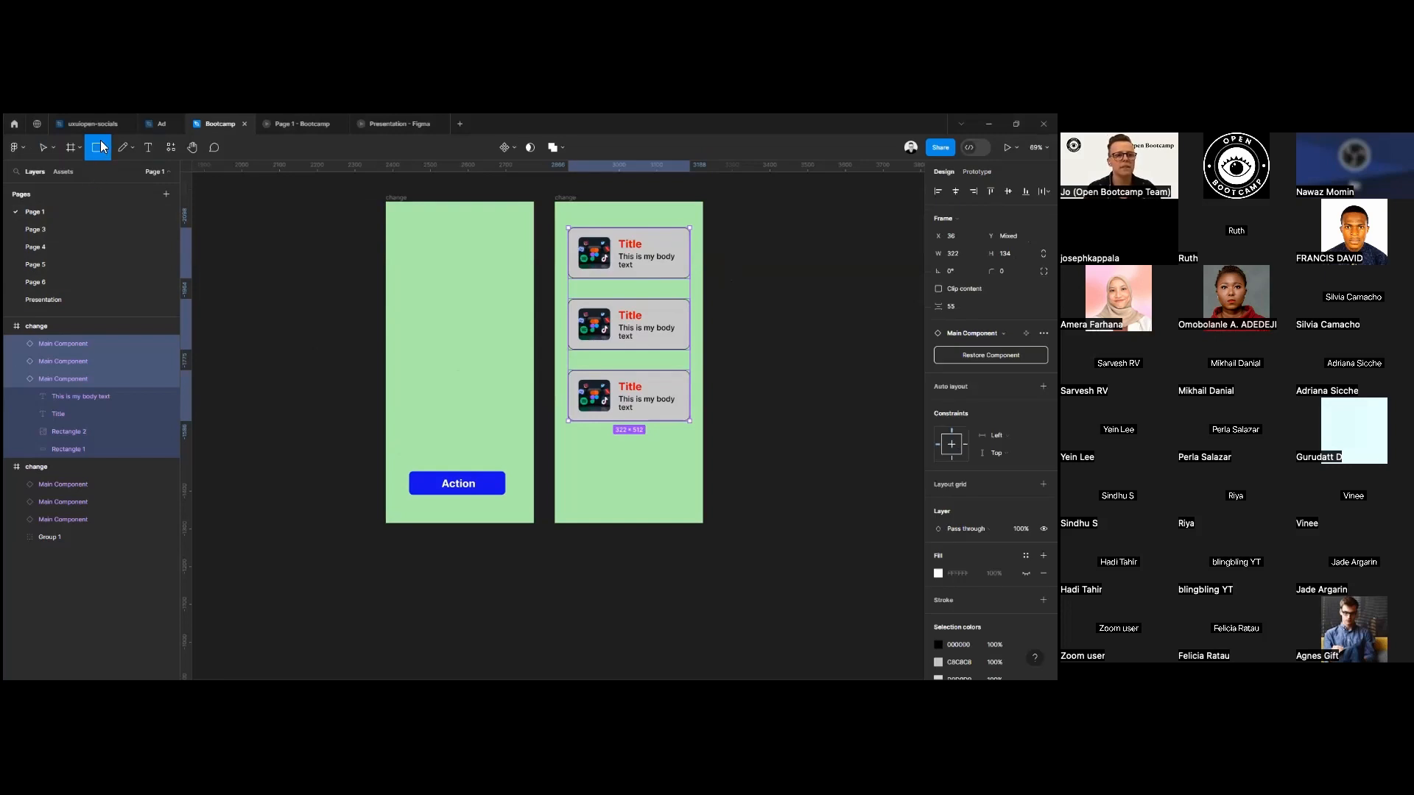
{"action": "left_click", "coordinate": [106, 147]}
{"action": "left_click", "coordinate": [79, 212]}
{"action": "left_click_drag", "start_coordinate": [398, 273], "coordinate": [471, 322]}
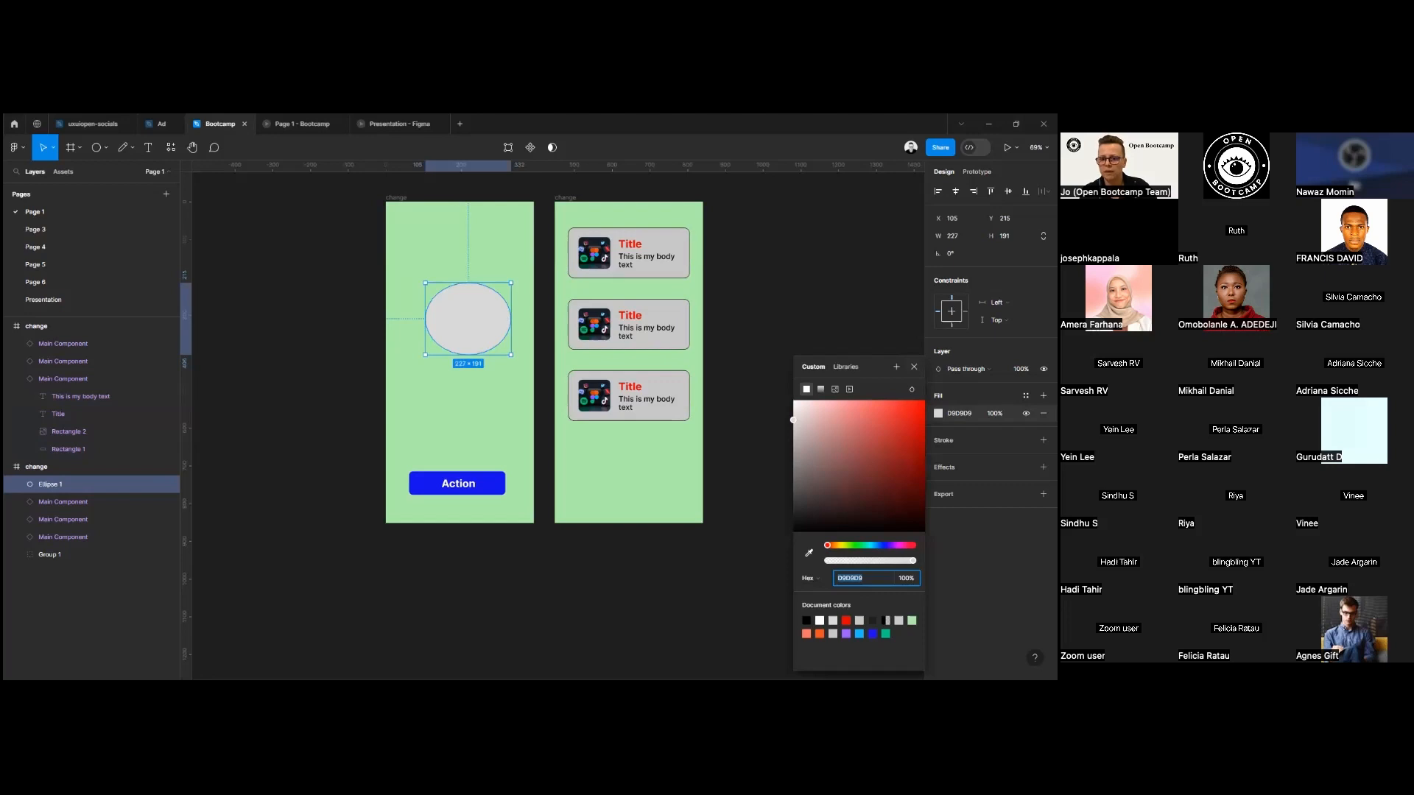
{"action": "left_click", "coordinate": [898, 546]}
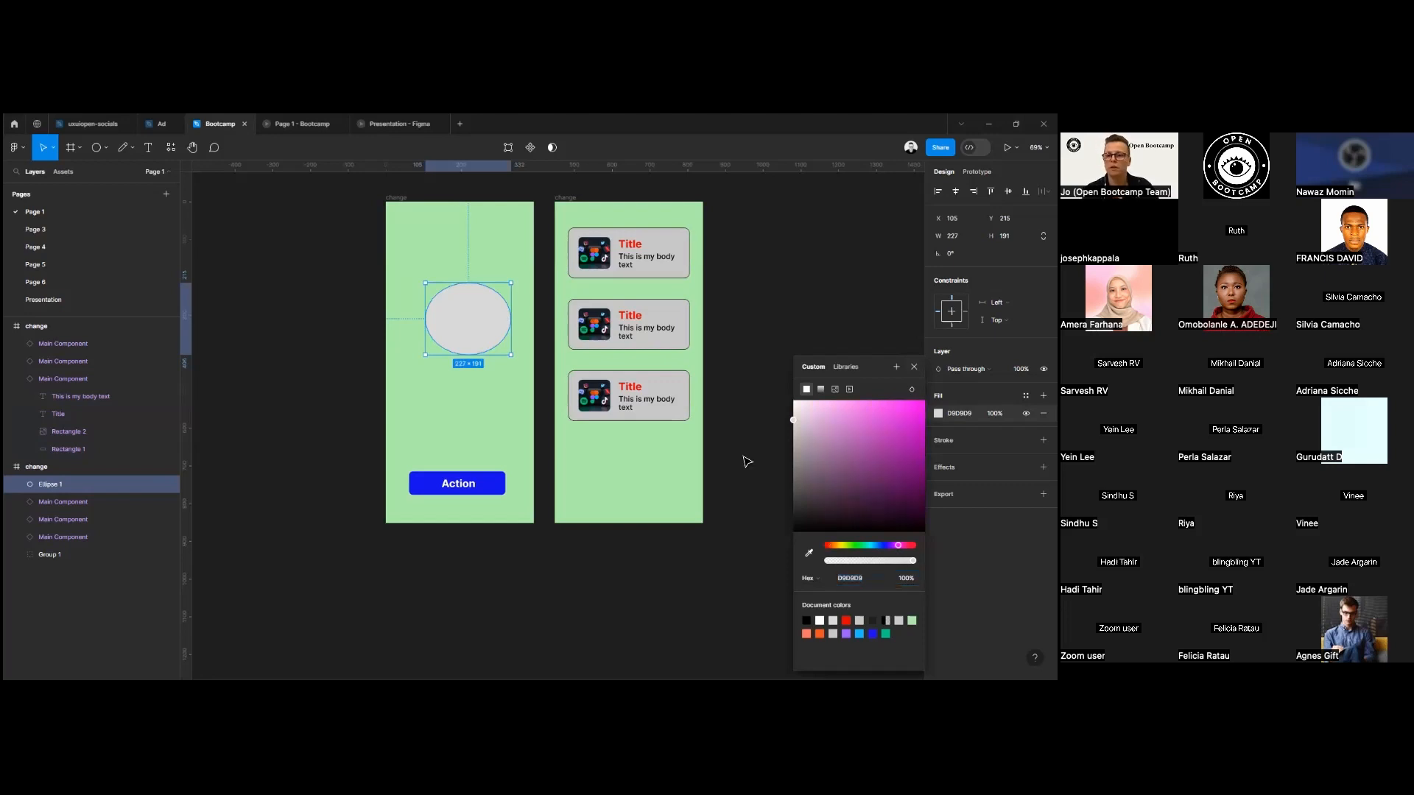
{"action": "left_click", "coordinate": [904, 428]}
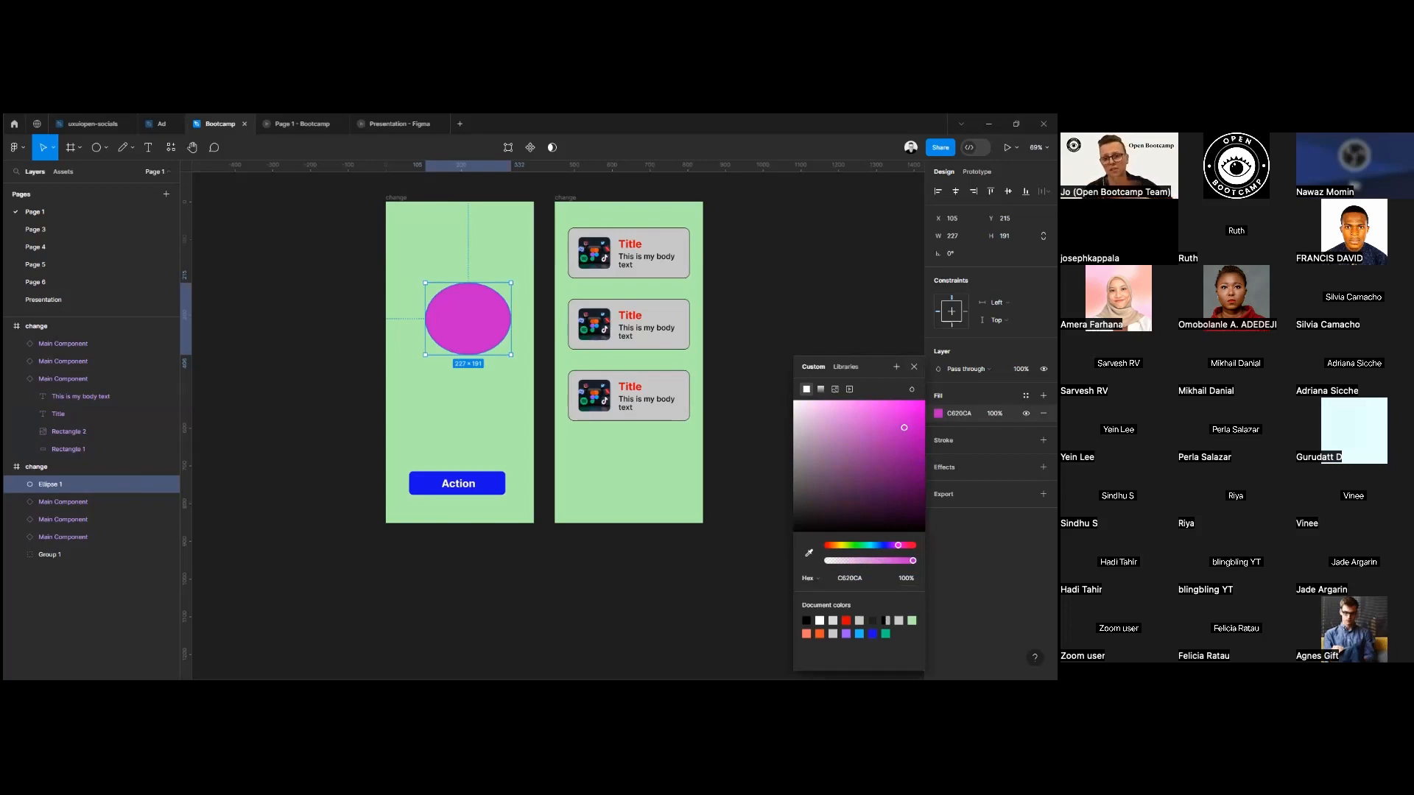
{"action": "mouse_move", "coordinate": [904, 427]}
{"action": "left_mouse_down"}
{"action": "mouse_move", "coordinate": [909, 410]}
{"action": "mouse_move", "coordinate": [899, 425]}
{"action": "left_mouse_up"}
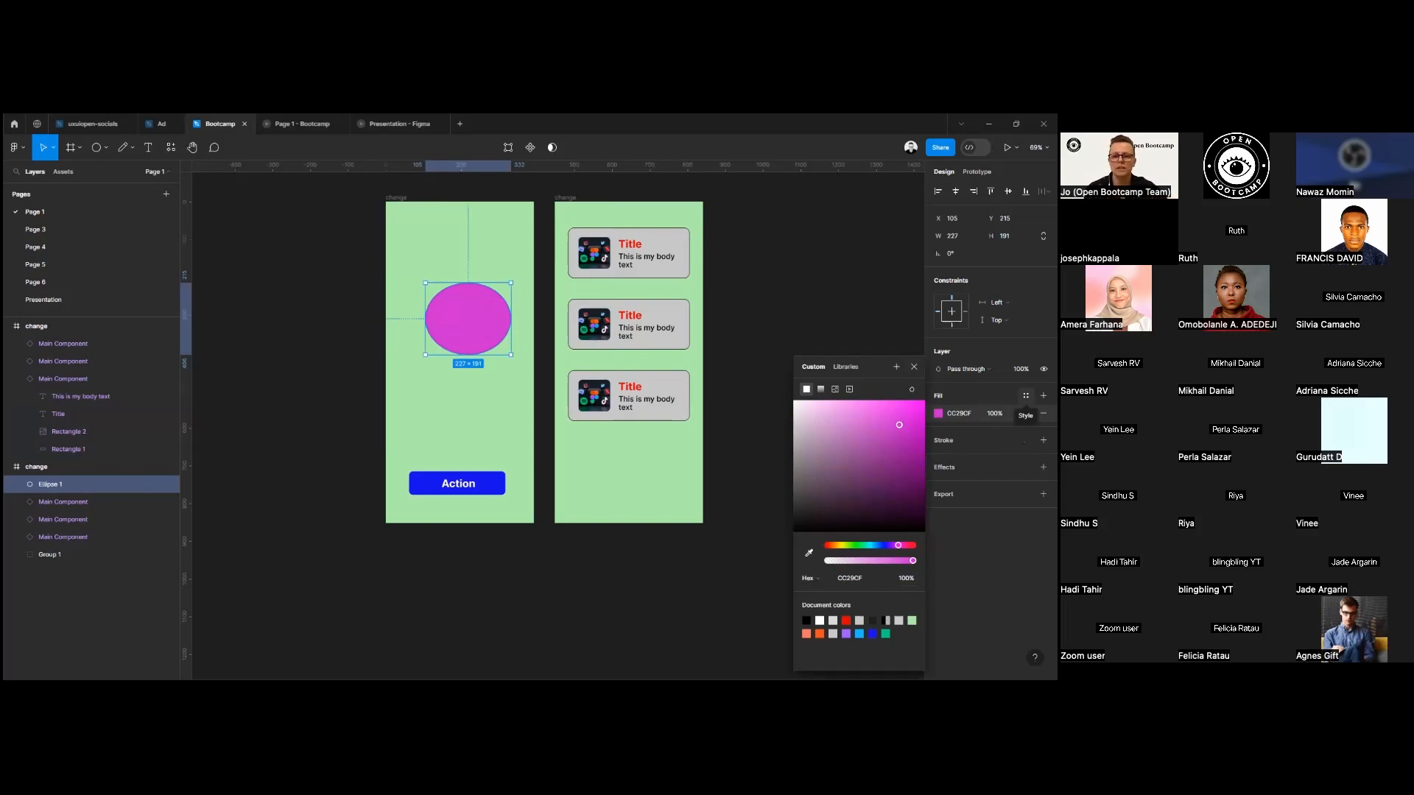
Save the ellipse's fill as a color style named "main color" with the description "elipse".
{"action": "left_click", "coordinate": [1026, 396]}
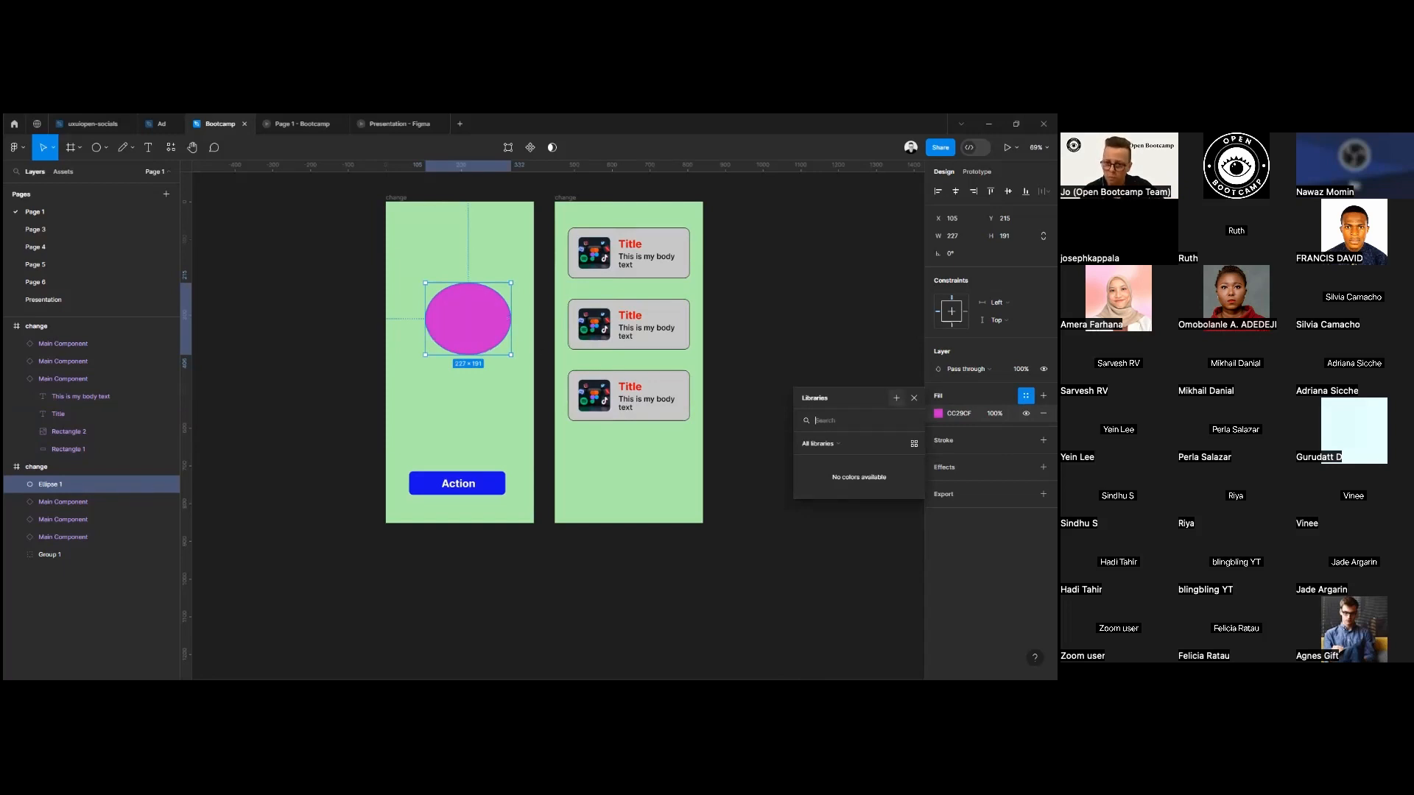
{"action": "left_click", "coordinate": [896, 398]}
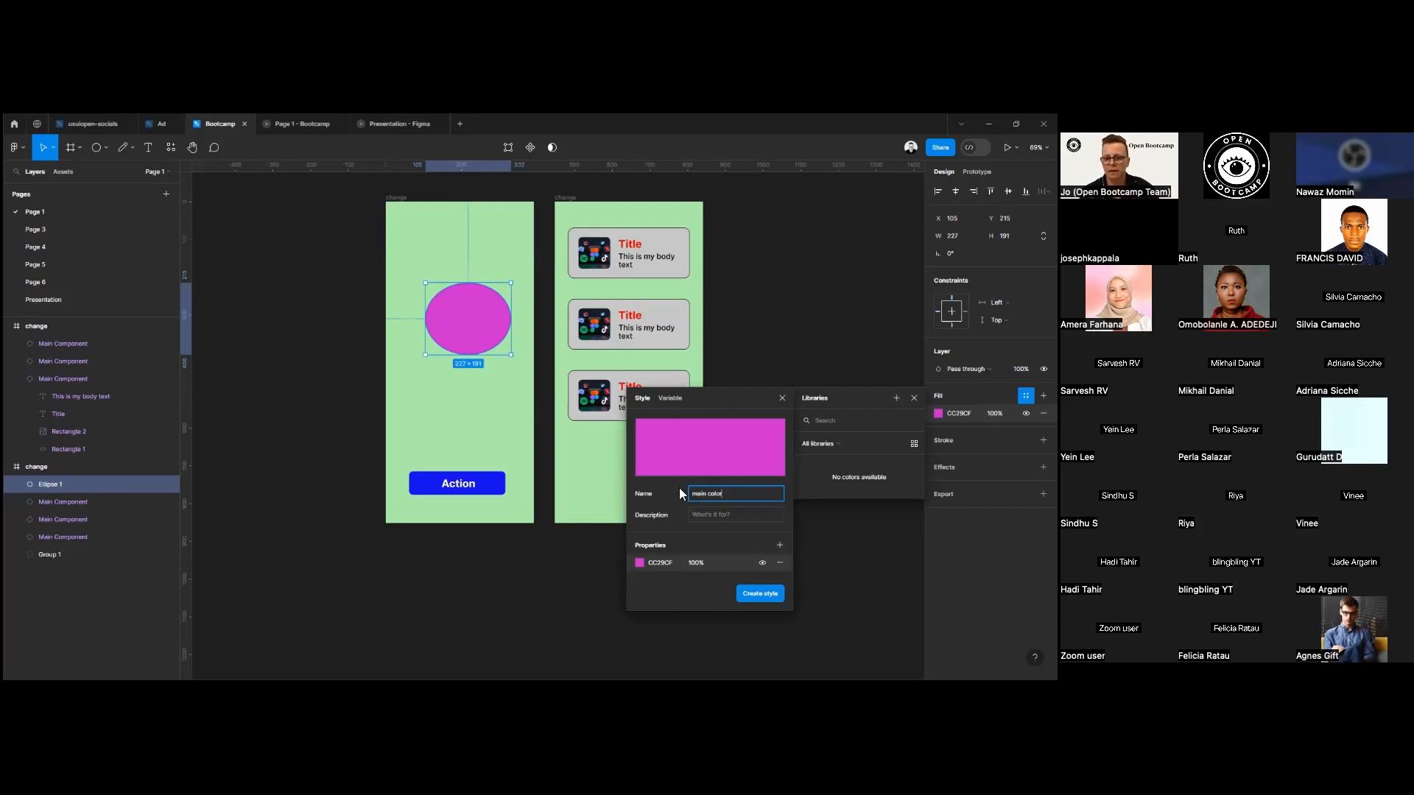
{"action": "left_click", "coordinate": [713, 516]}
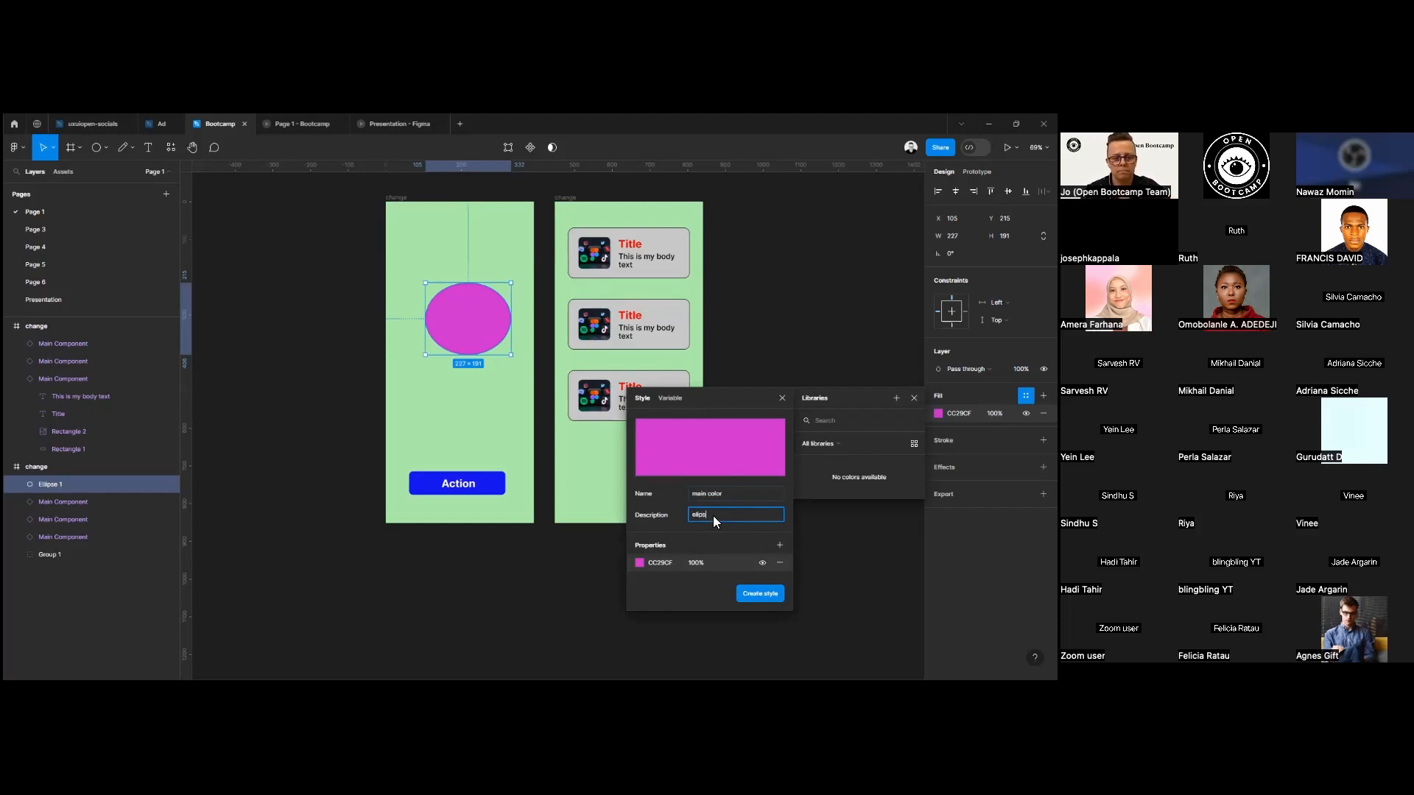
{"action": "left_click", "coordinate": [748, 598]}
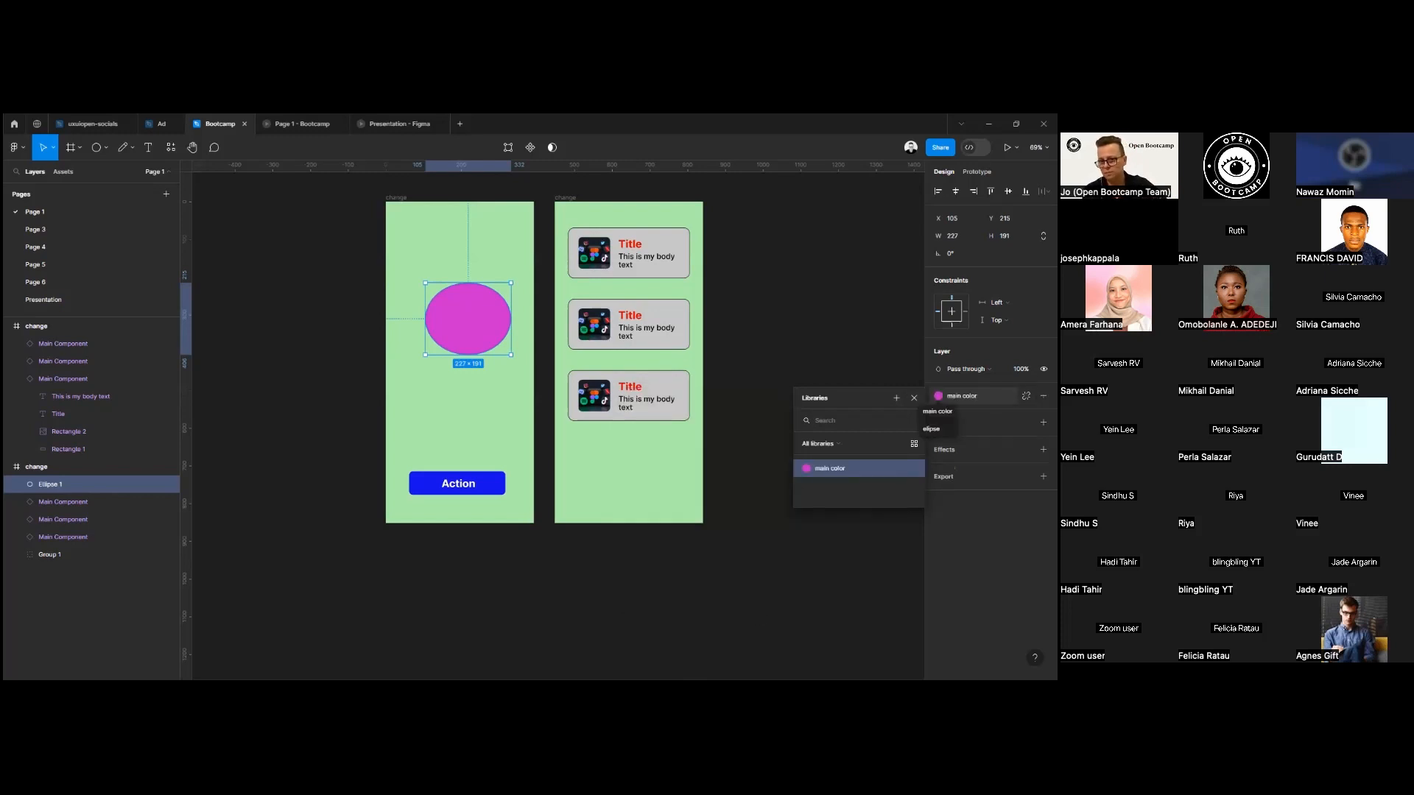
{"action": "left_click", "coordinate": [914, 398]}
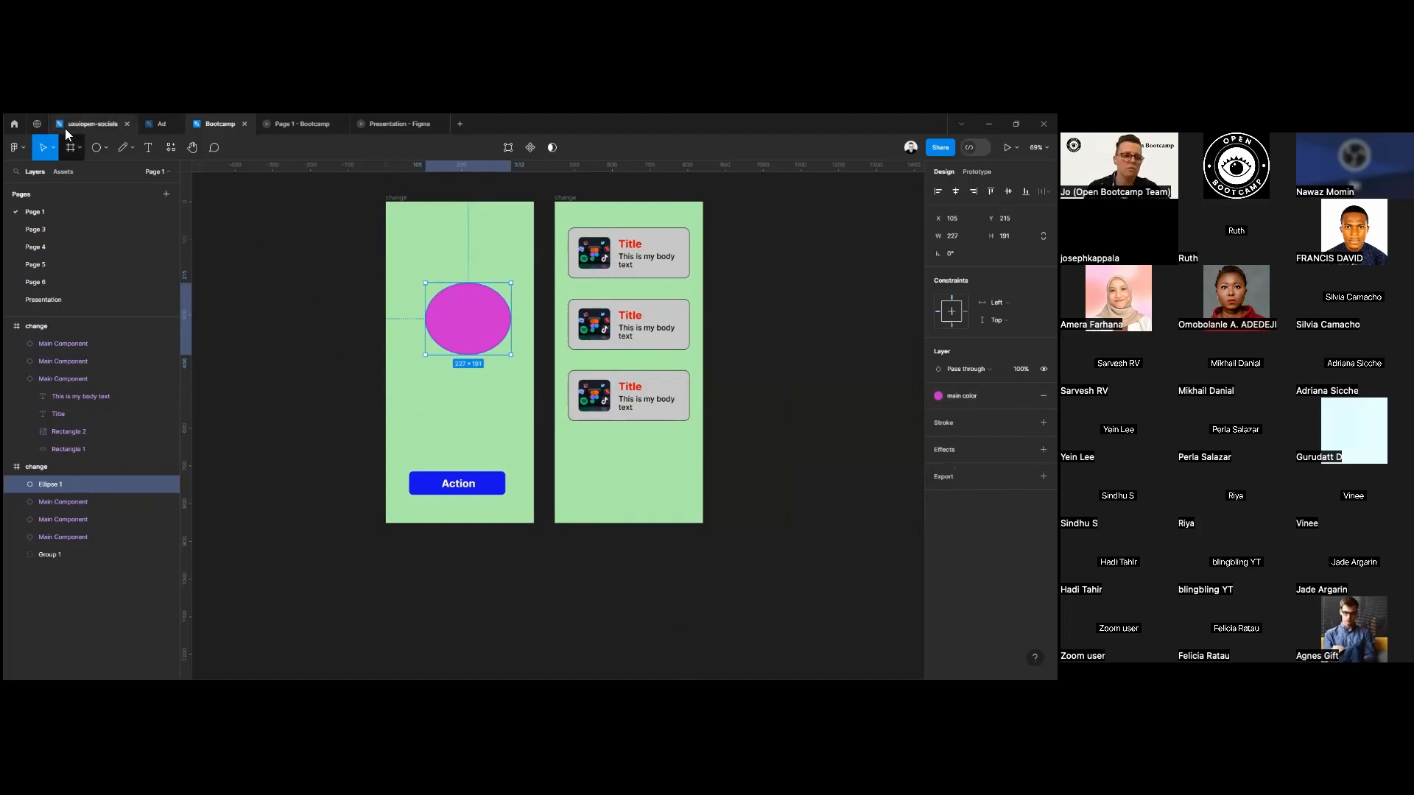
Add a second ellipse about 242 × 130 in the main color style and place it above the first ellipse.
{"action": "left_click", "coordinate": [98, 148]}
{"action": "left_click_drag", "start_coordinate": [404, 405], "coordinate": [495, 454]}
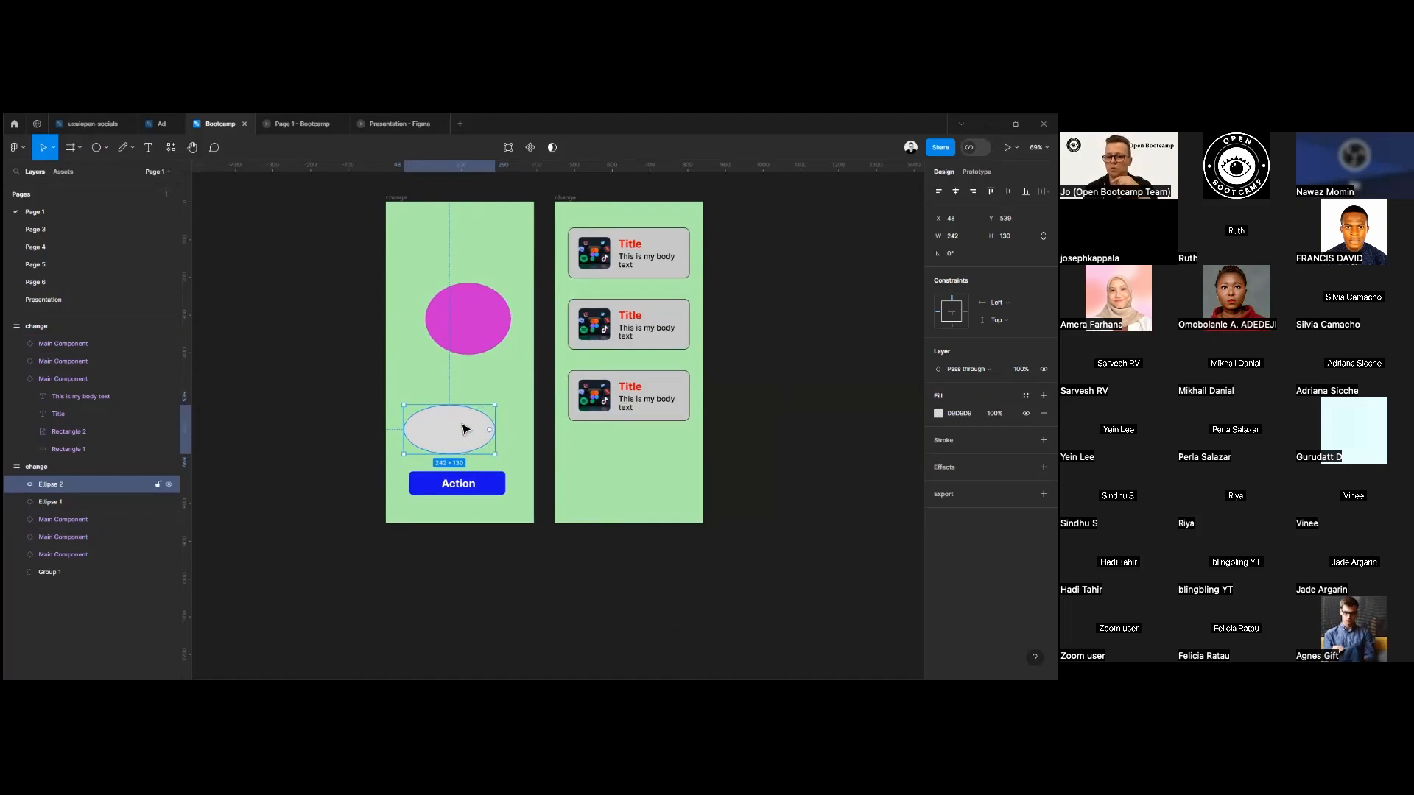
{"action": "left_click", "coordinate": [1025, 396]}
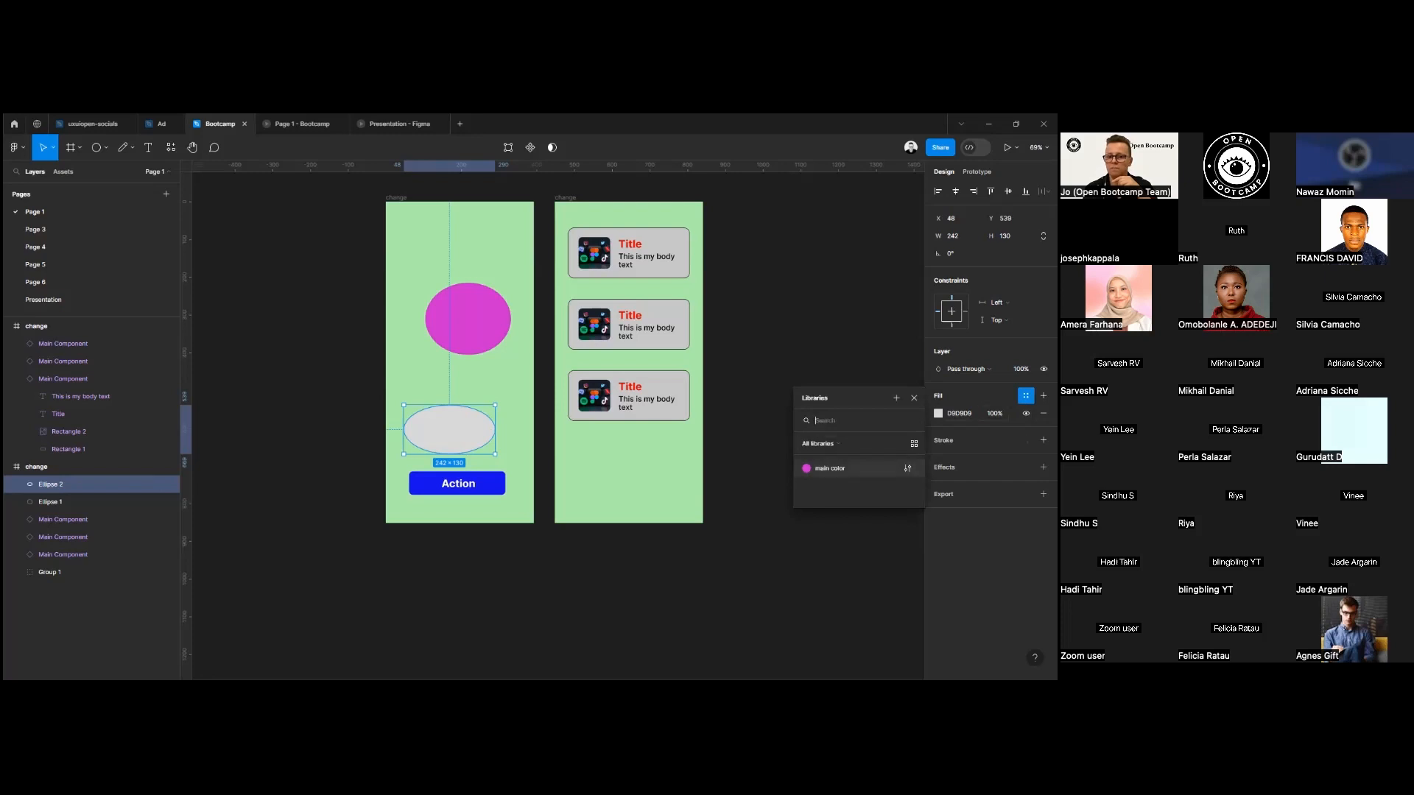
{"action": "left_click", "coordinate": [830, 468]}
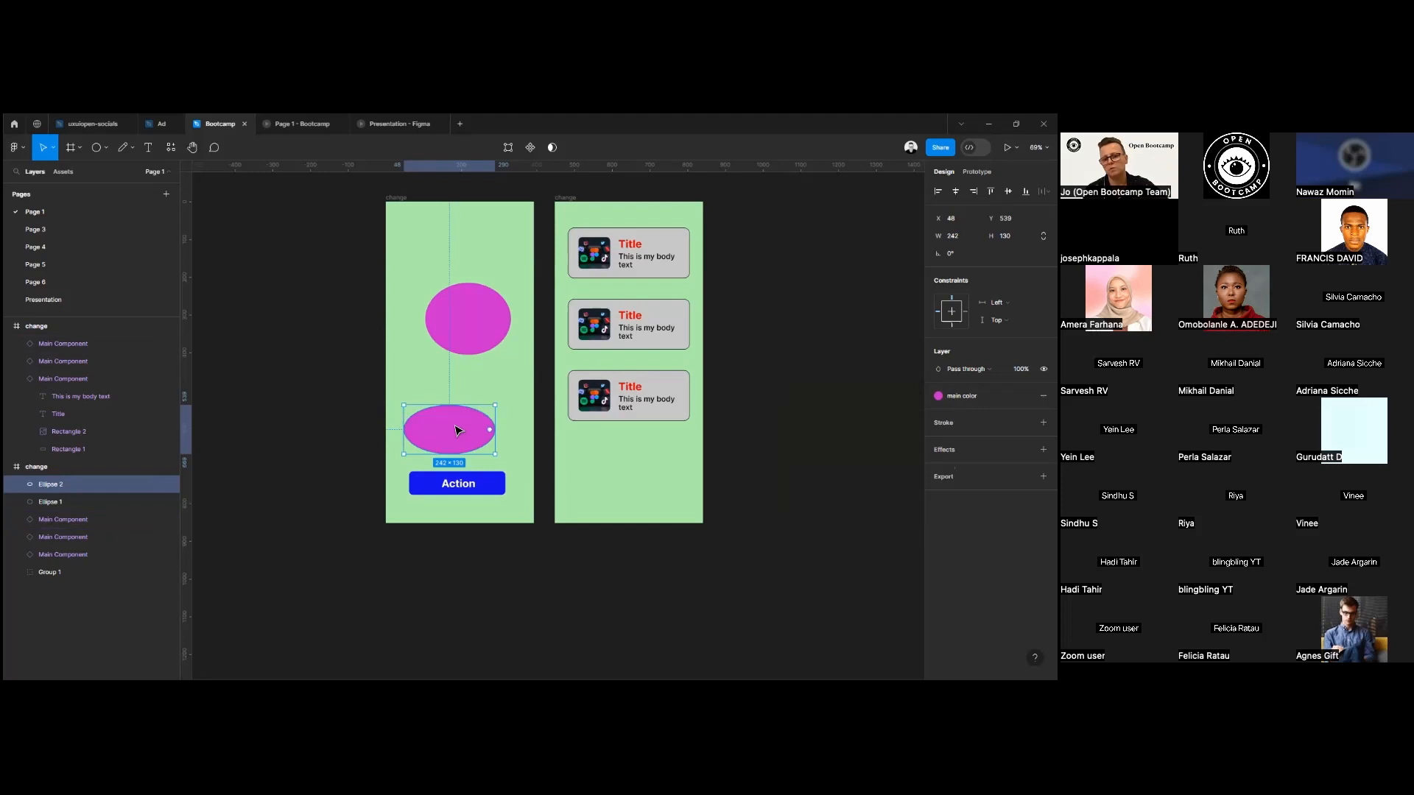
{"action": "left_click_drag", "start_coordinate": [456, 428], "coordinate": [505, 230]}
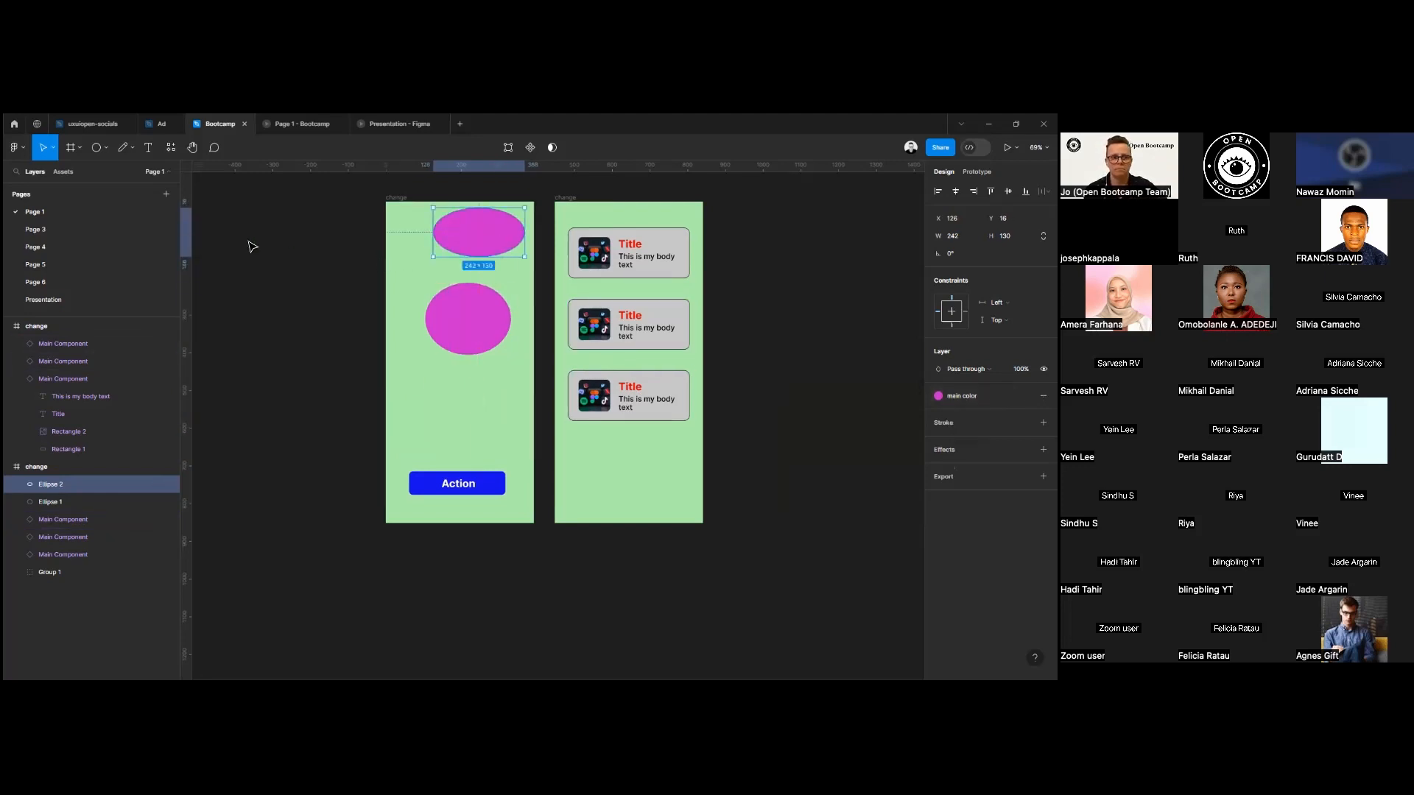
Create a color variable named "button" from the Action button's blue 1410EB.
{"action": "left_click", "coordinate": [494, 490]}
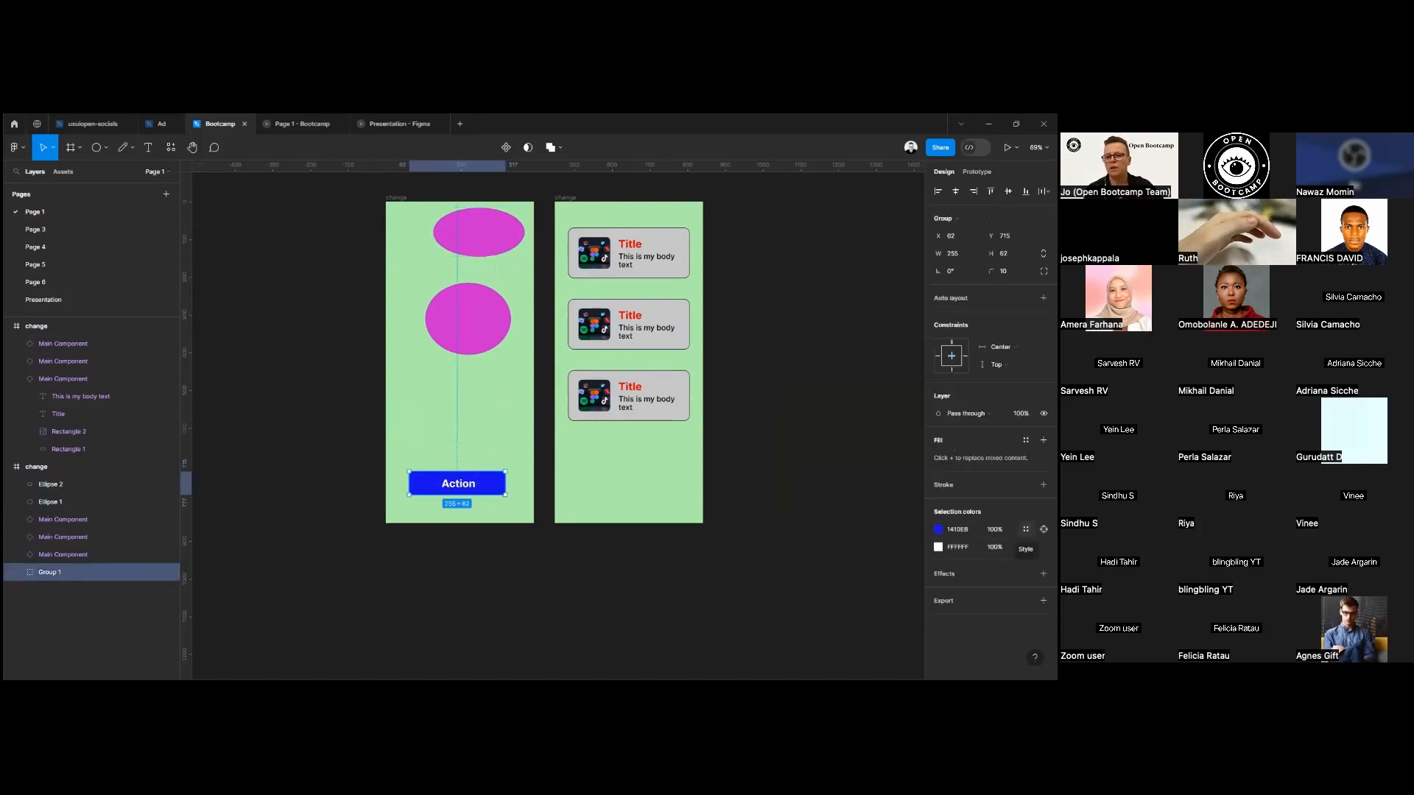
{"action": "left_click", "coordinate": [1025, 530]}
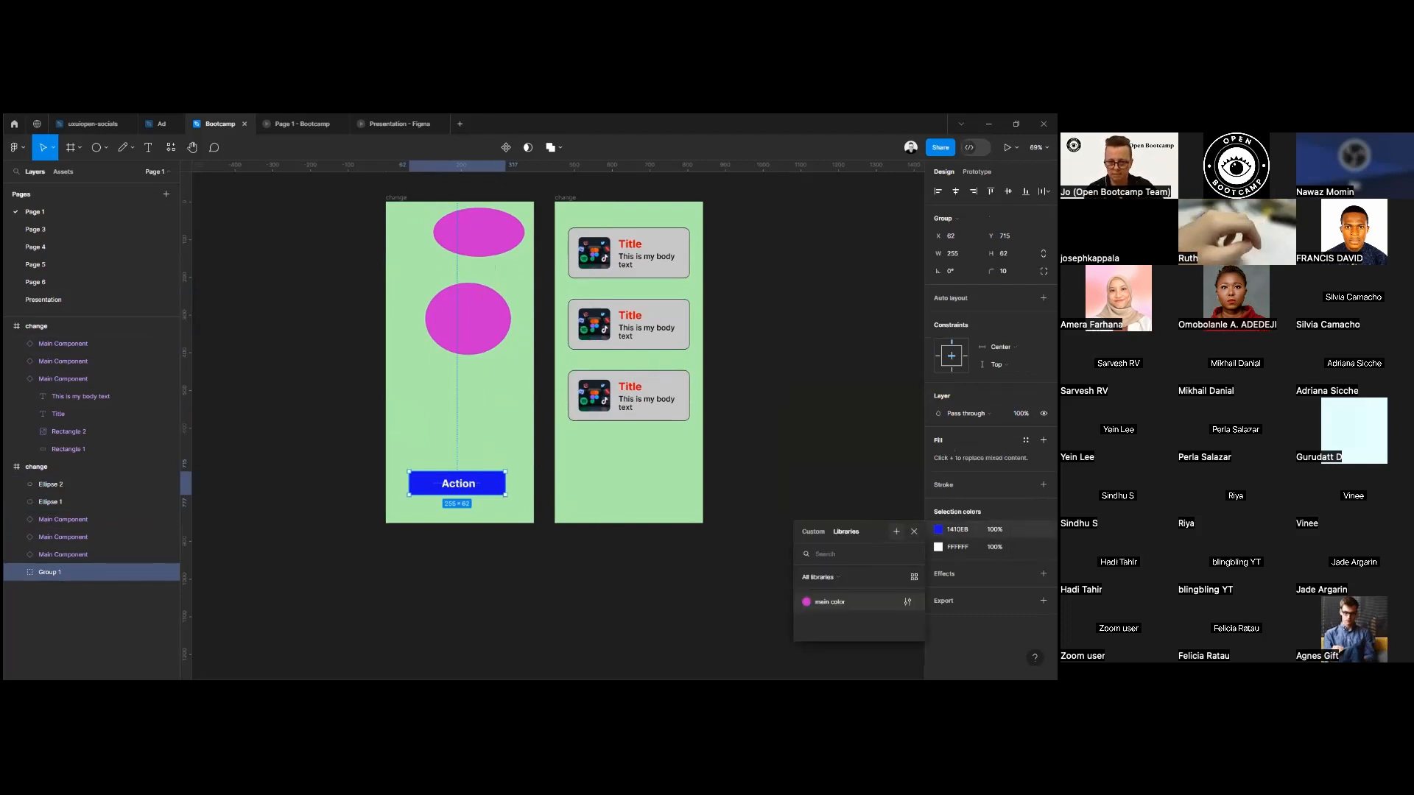
{"action": "left_click", "coordinate": [897, 531]}
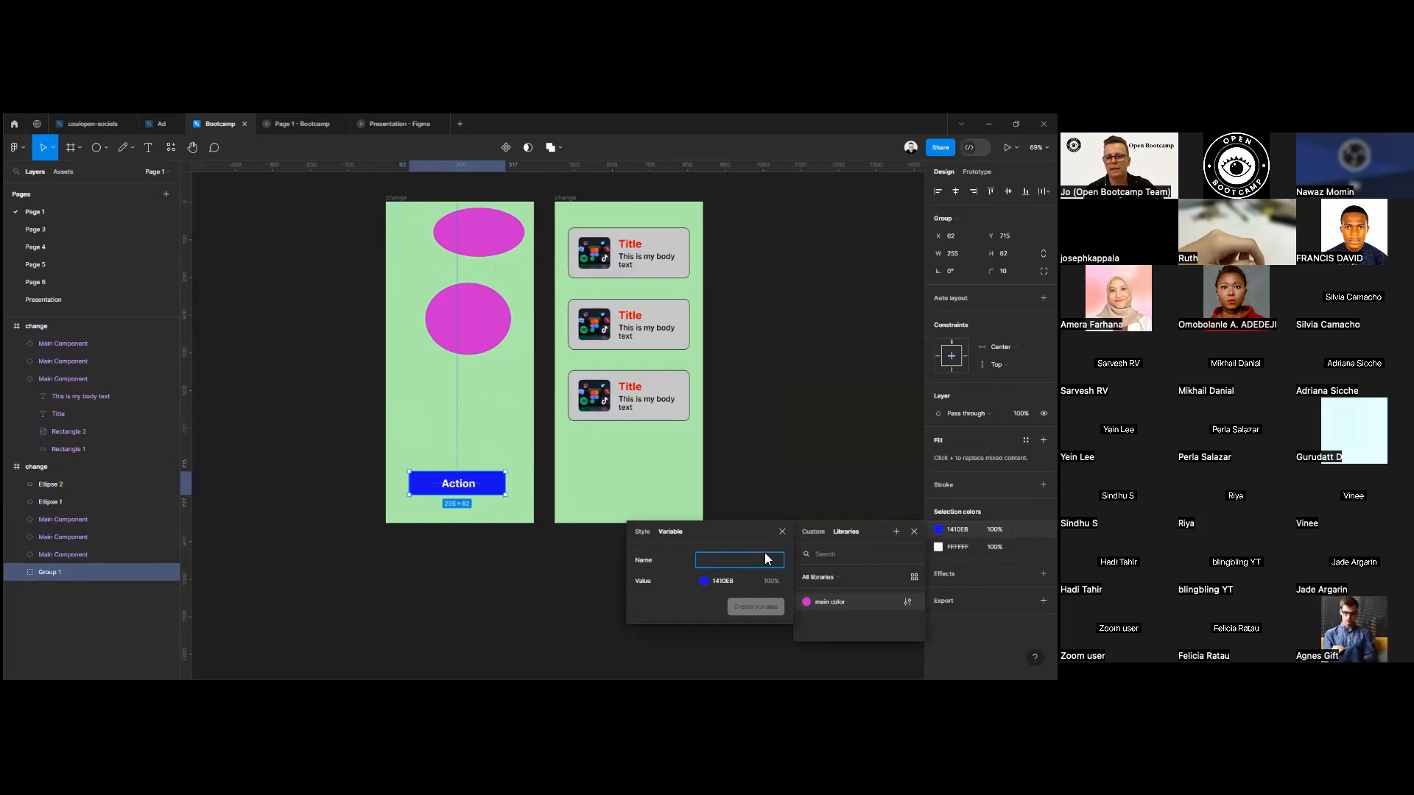
{"action": "type", "text": "button"}
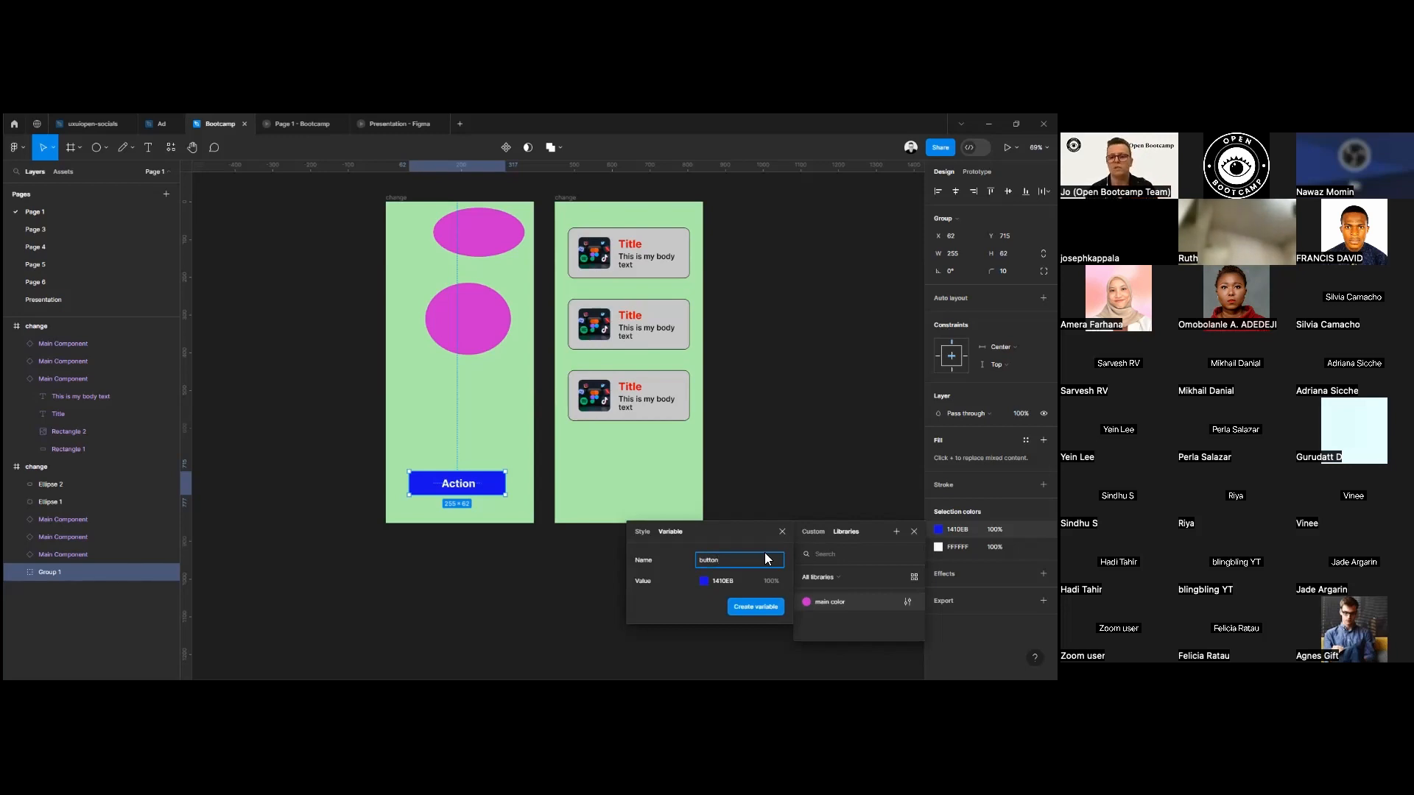
{"action": "left_click", "coordinate": [748, 608]}
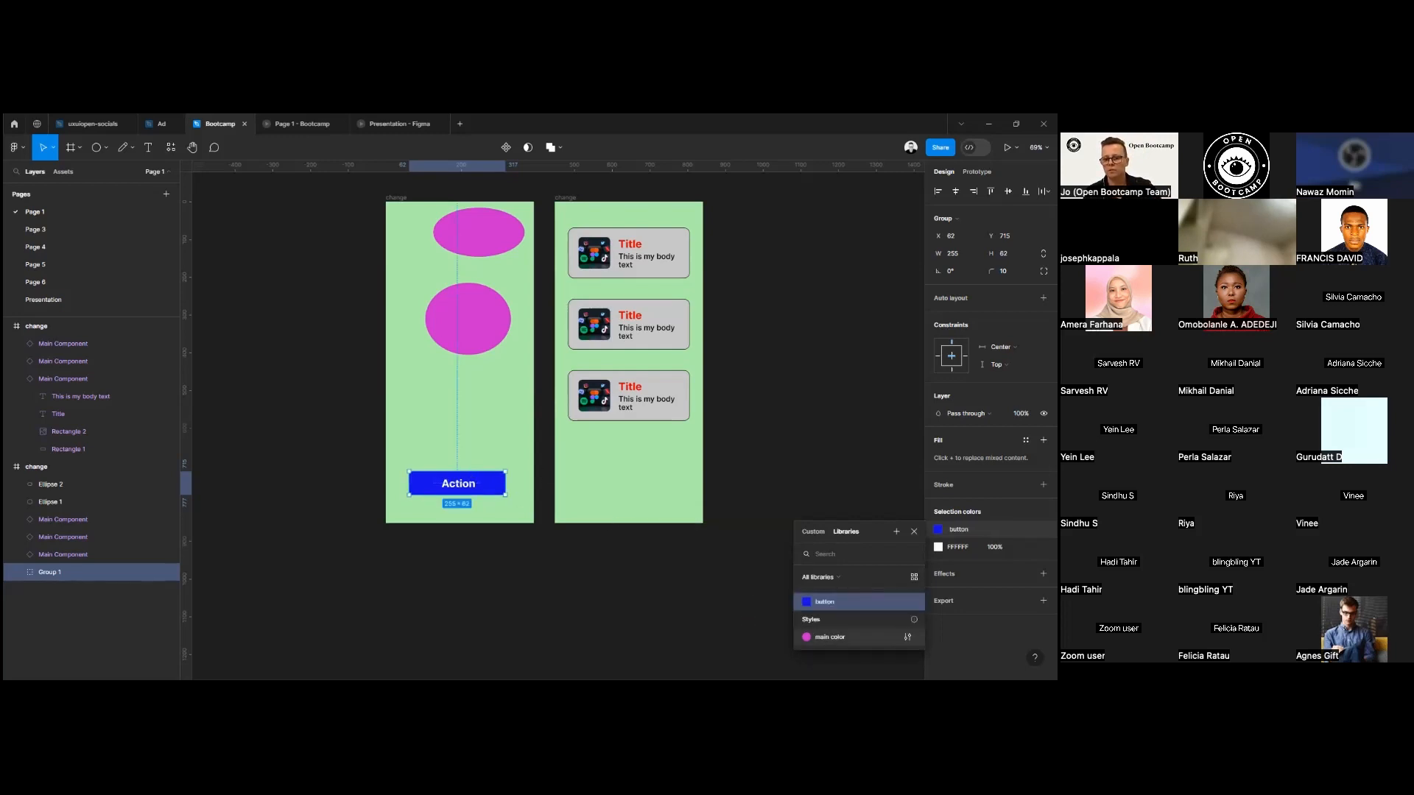
{"action": "left_click", "coordinate": [914, 532]}
{"action": "left_click", "coordinate": [402, 539]}
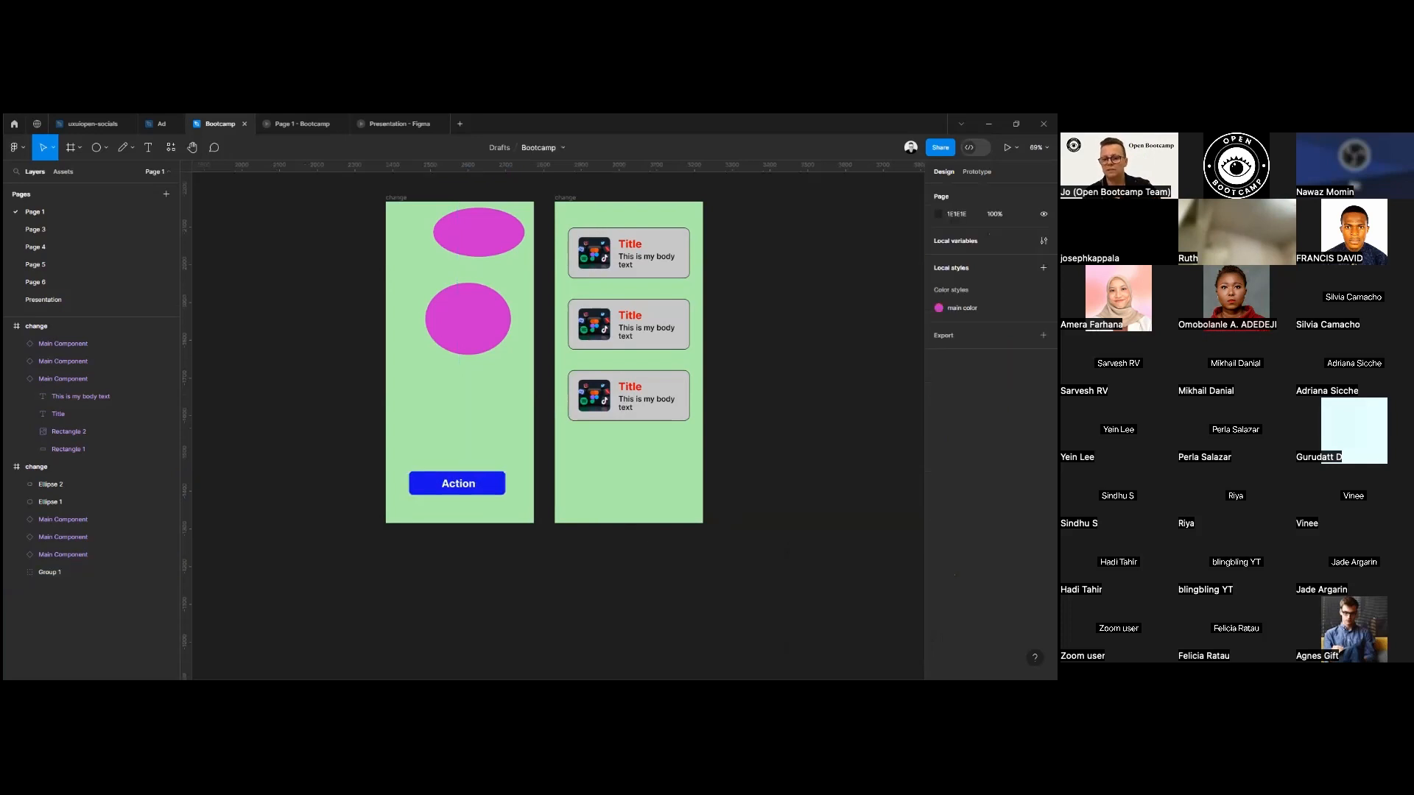
Delete both phone frames together with all their contents.
{"action": "left_click", "coordinate": [475, 486]}
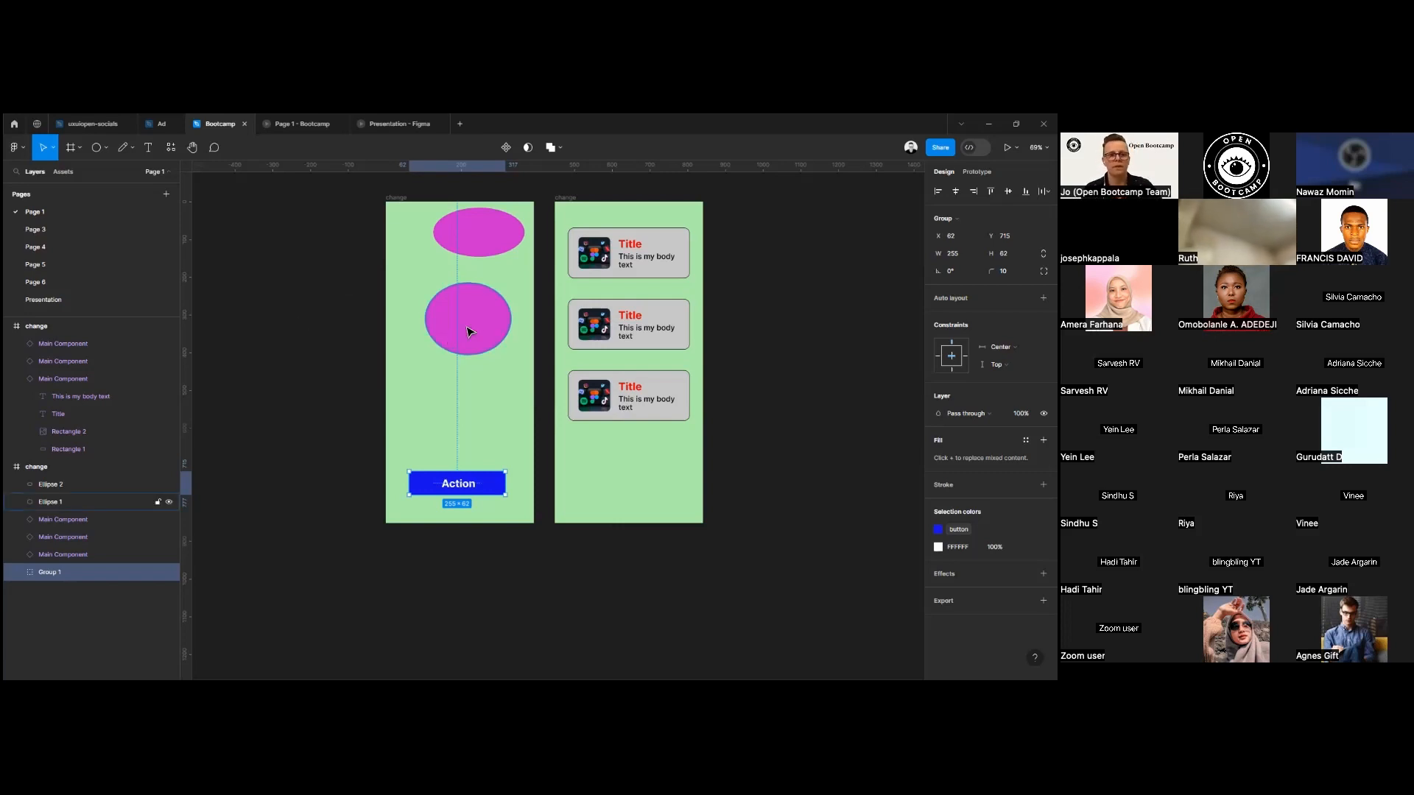
{"action": "left_click_drag", "start_coordinate": [483, 251], "coordinate": [479, 251]}
{"action": "left_click_drag", "start_coordinate": [326, 222], "coordinate": [491, 515]}
{"action": "left_click_drag", "start_coordinate": [346, 179], "coordinate": [716, 573]}
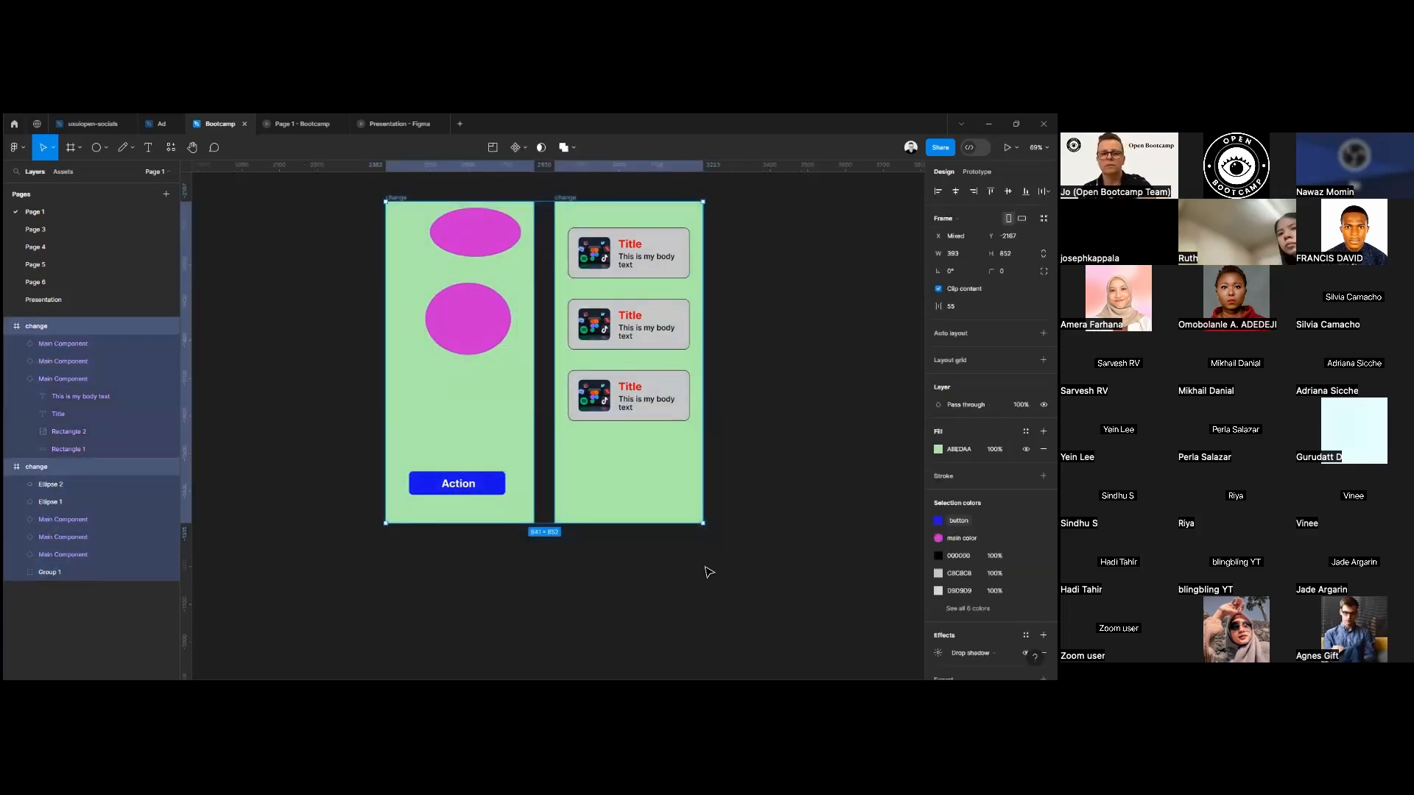
{"action": "key", "text": "Delete"}
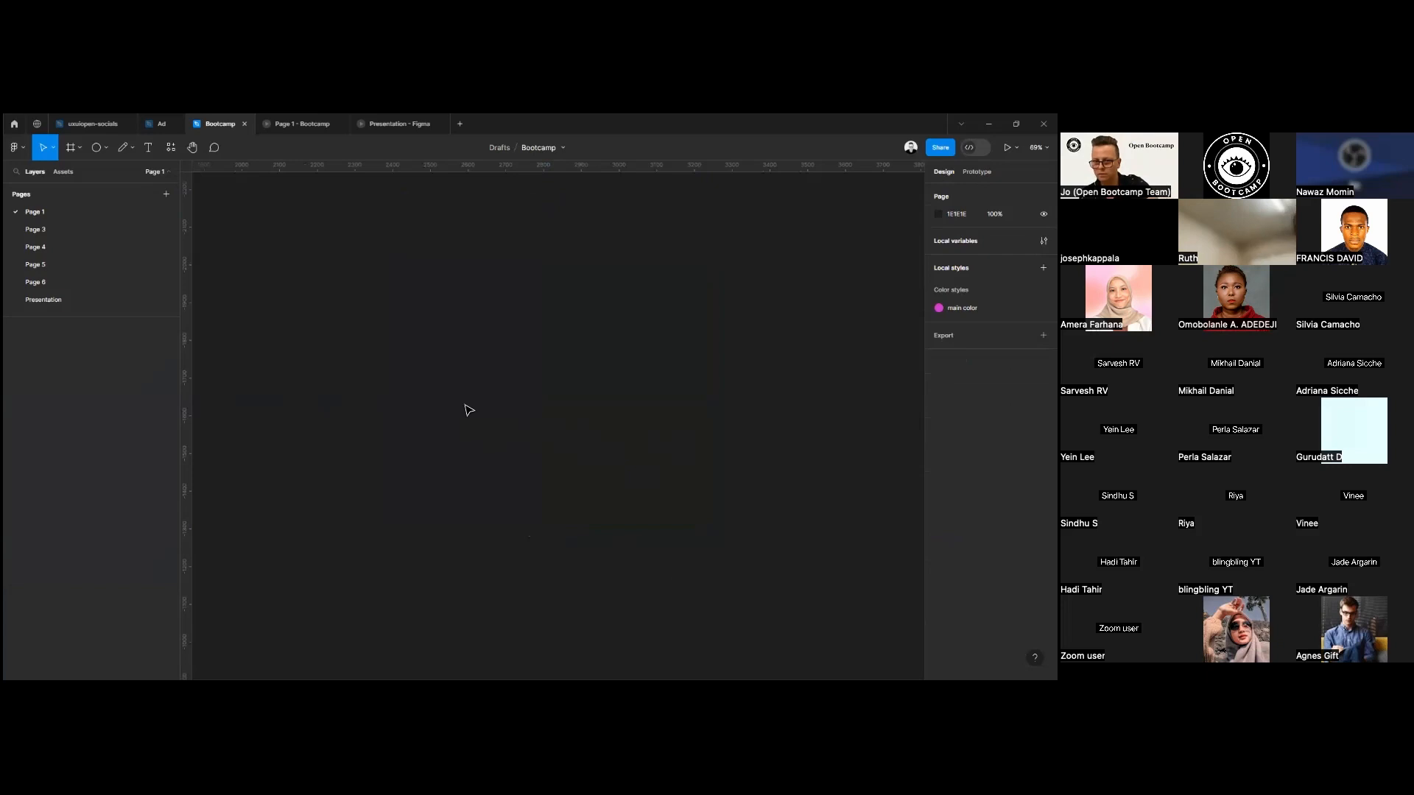
Draw a near-circular ellipse about 460 × 472 on the empty canvas and shift it to the right.
{"action": "left_click", "coordinate": [96, 147]}
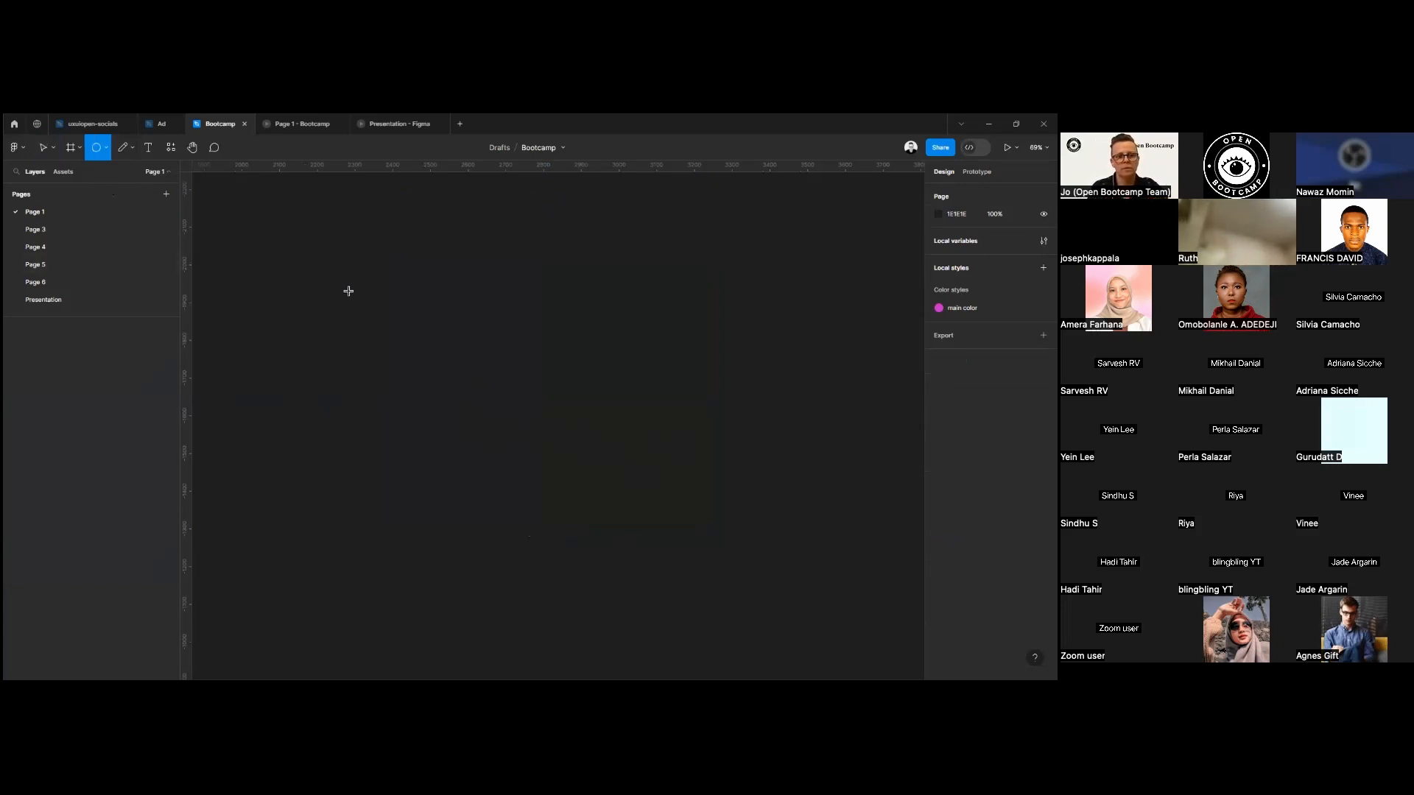
{"action": "mouse_move", "coordinate": [345, 276]}
{"action": "left_mouse_down"}
{"action": "mouse_move", "coordinate": [490, 445]}
{"action": "mouse_move", "coordinate": [518, 452]}
{"action": "left_mouse_up"}
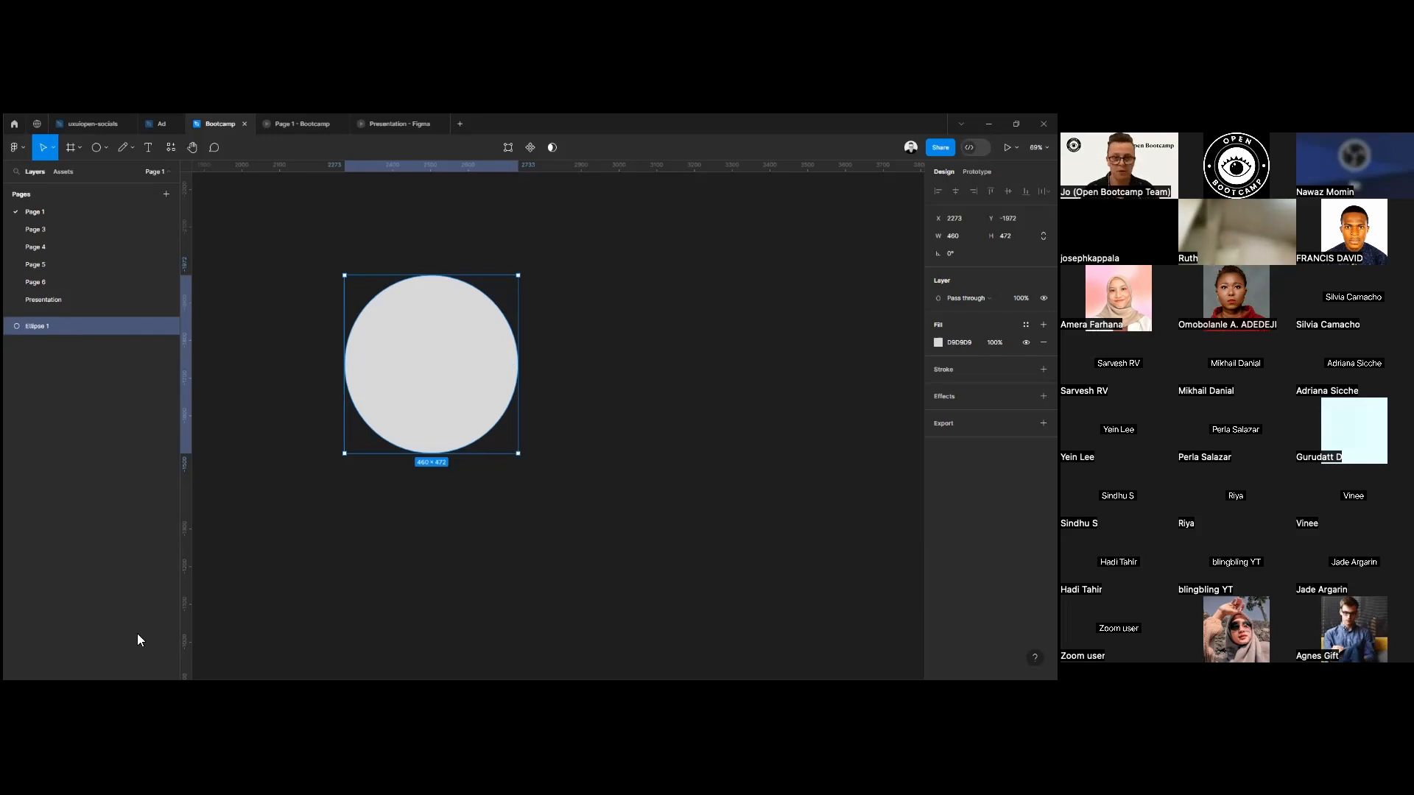
{"action": "left_click_drag", "start_coordinate": [435, 380], "coordinate": [491, 389]}
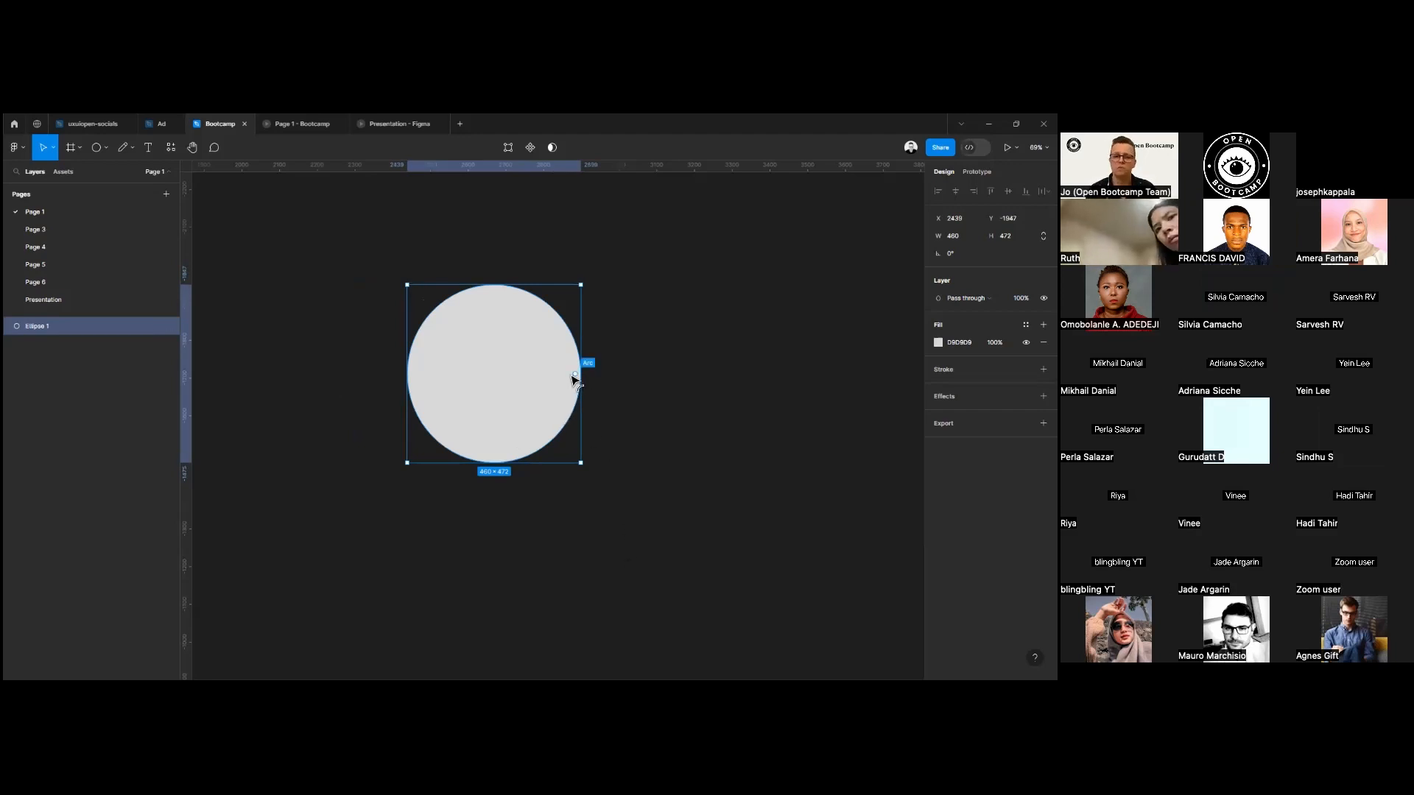
Edit the ellipse's vector points, pulling its sides inward into a narrow rounded shape about 229 × 472.
{"action": "double_click", "coordinate": [470, 397]}
{"action": "key", "text": "Escape"}
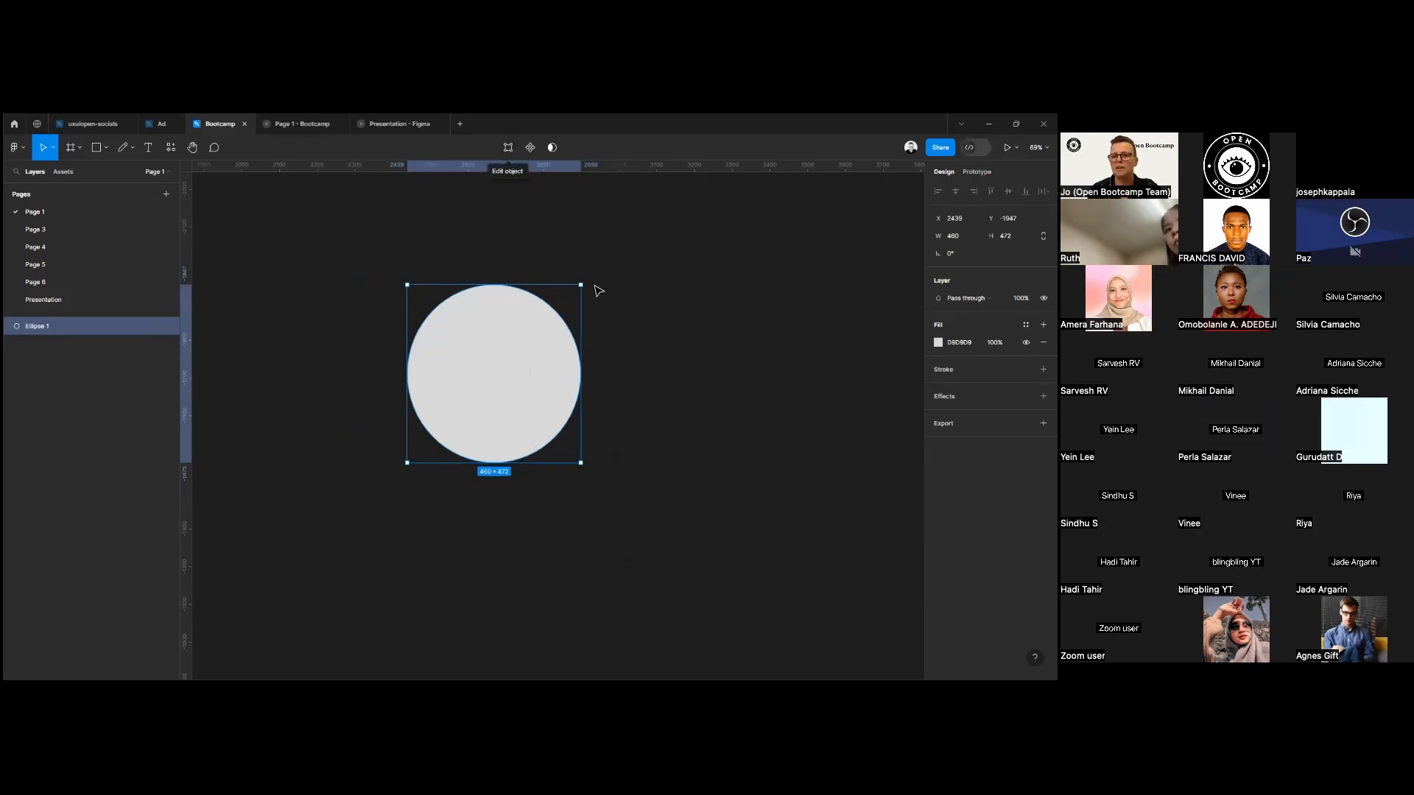
{"action": "double_click", "coordinate": [518, 382]}
{"action": "left_click", "coordinate": [575, 374]}
{"action": "left_click_drag", "start_coordinate": [579, 378], "coordinate": [454, 379]}
{"action": "left_click", "coordinate": [652, 392]}
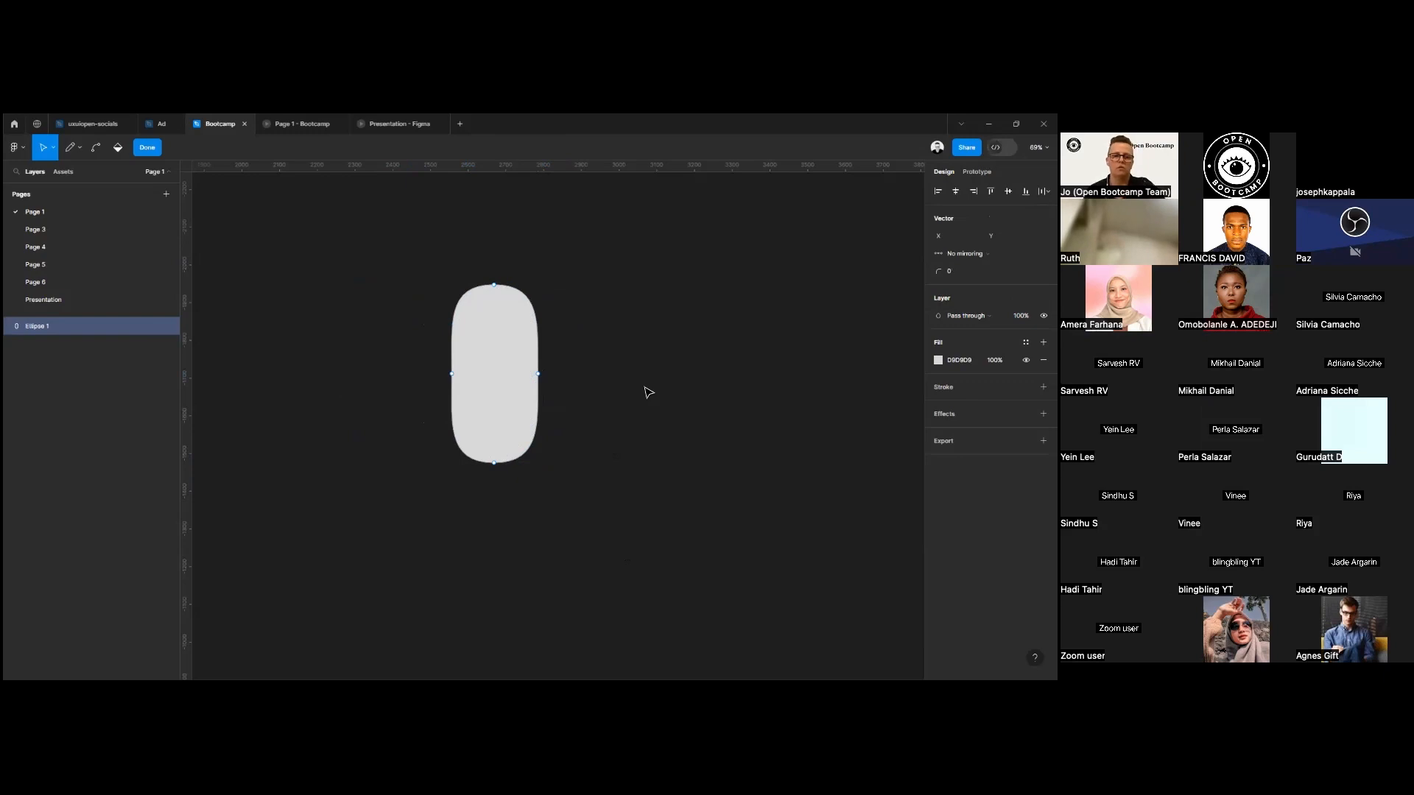
{"action": "left_click", "coordinate": [147, 147]}
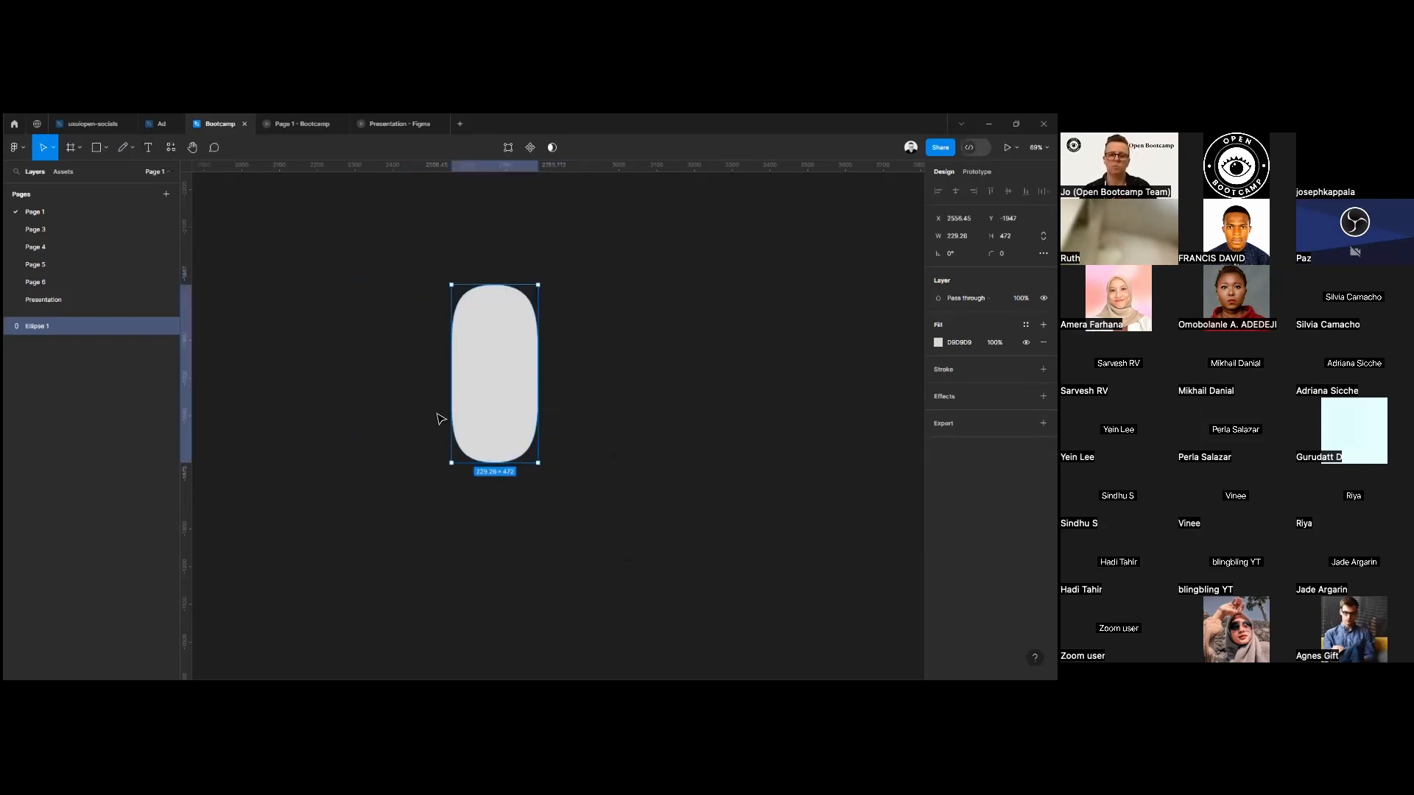
{"action": "double_click", "coordinate": [496, 412]}
{"action": "key", "text": "Escape"}
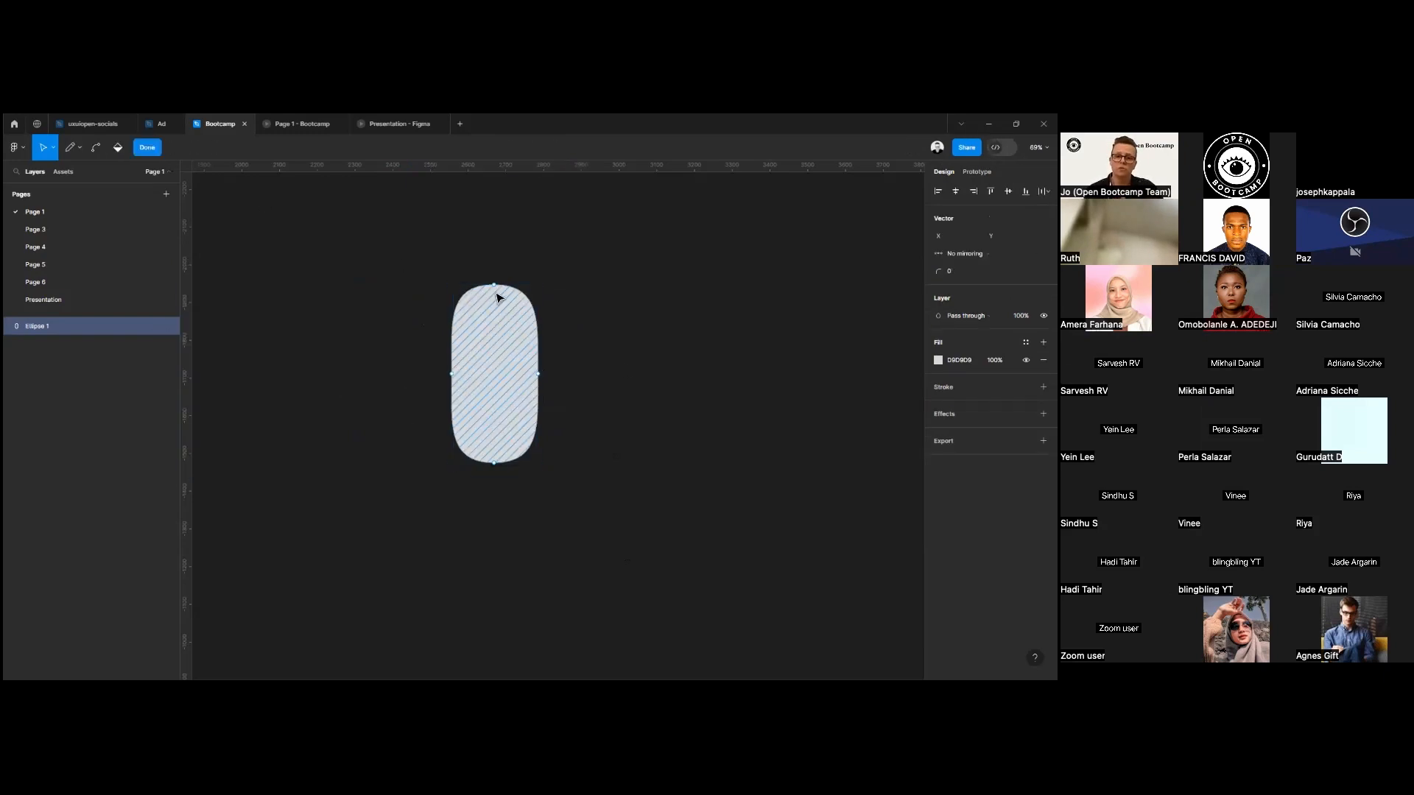
{"action": "left_click", "coordinate": [503, 327]}
{"action": "double_click", "coordinate": [513, 359]}
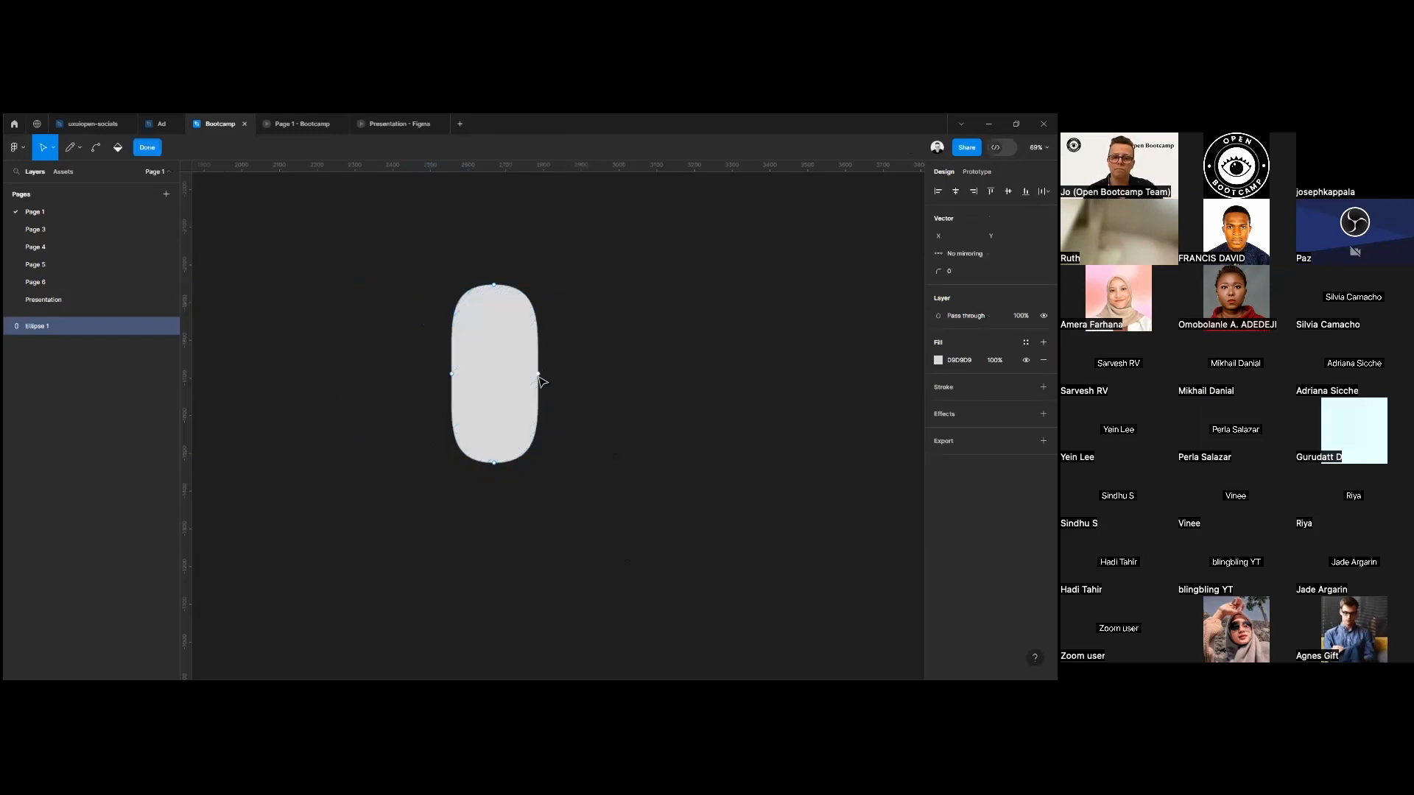
{"action": "key", "text": "Escape"}
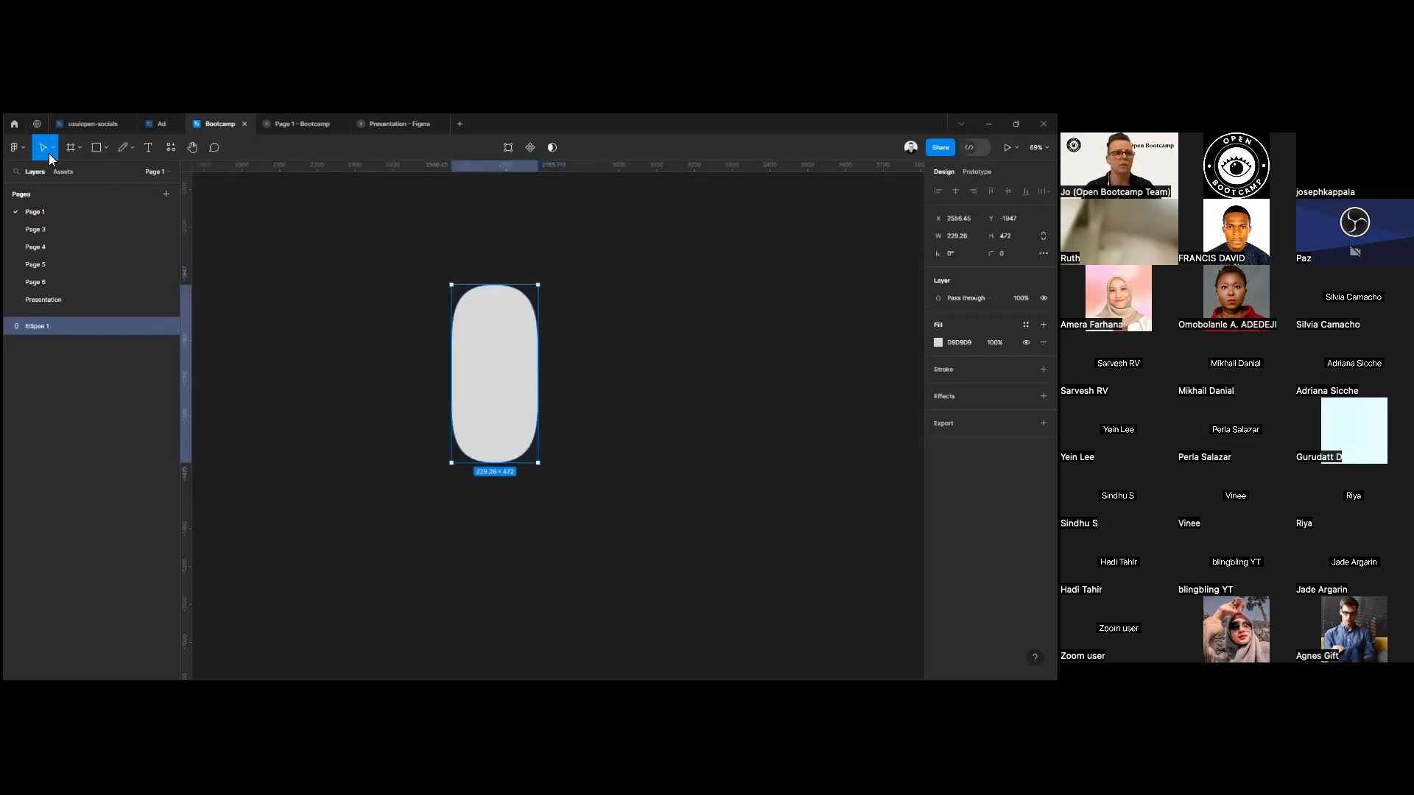
Draw another ellipse about 297 × 307 to the left of the narrow rounded shape.
{"action": "left_click", "coordinate": [106, 150]}
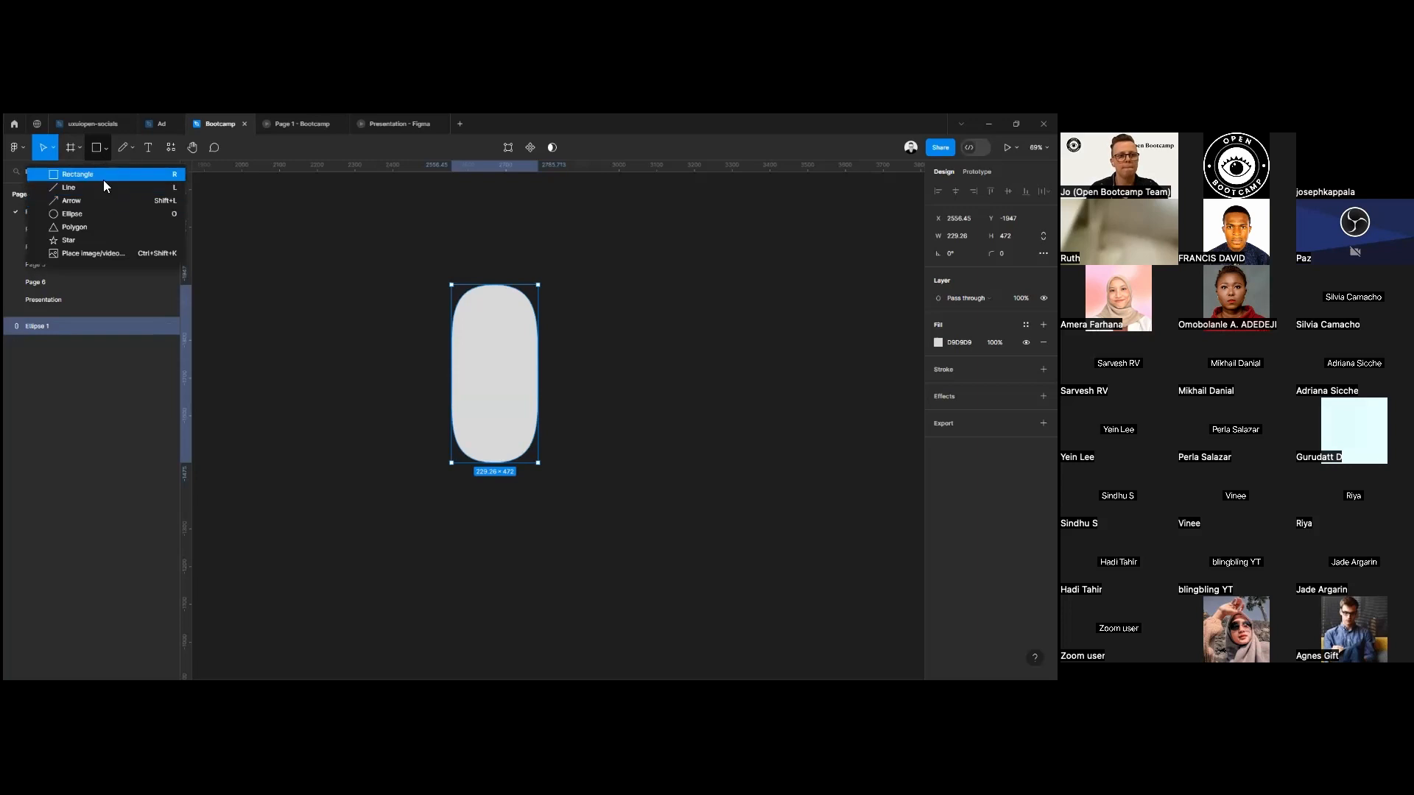
{"action": "left_click", "coordinate": [104, 213]}
{"action": "left_click_drag", "start_coordinate": [270, 284], "coordinate": [383, 401]}
{"action": "left_click_drag", "start_coordinate": [375, 345], "coordinate": [380, 336]}
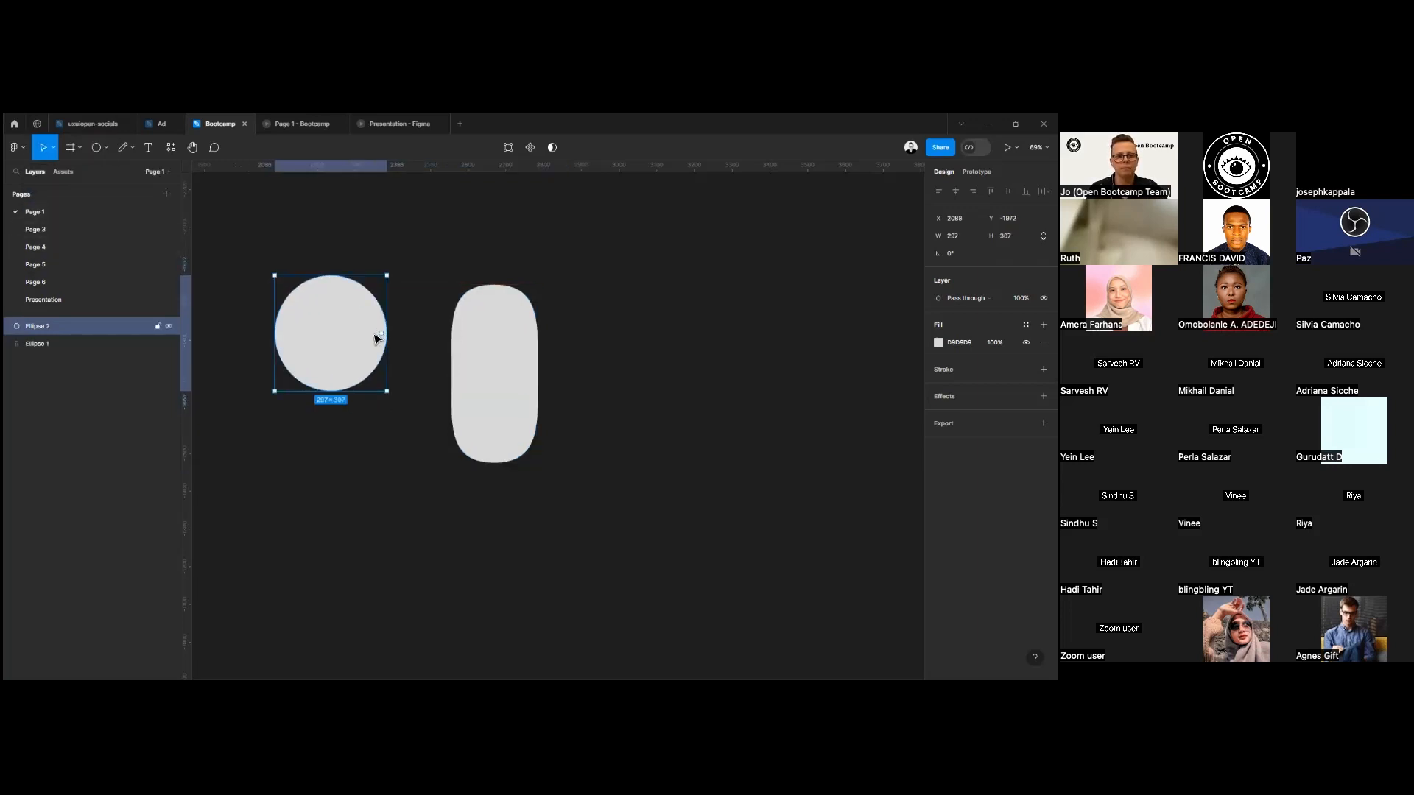
Turn the round ellipse into a lower half ring with a 50% sweep and an inner ratio of about 81.63%.
{"action": "double_click", "coordinate": [381, 337]}
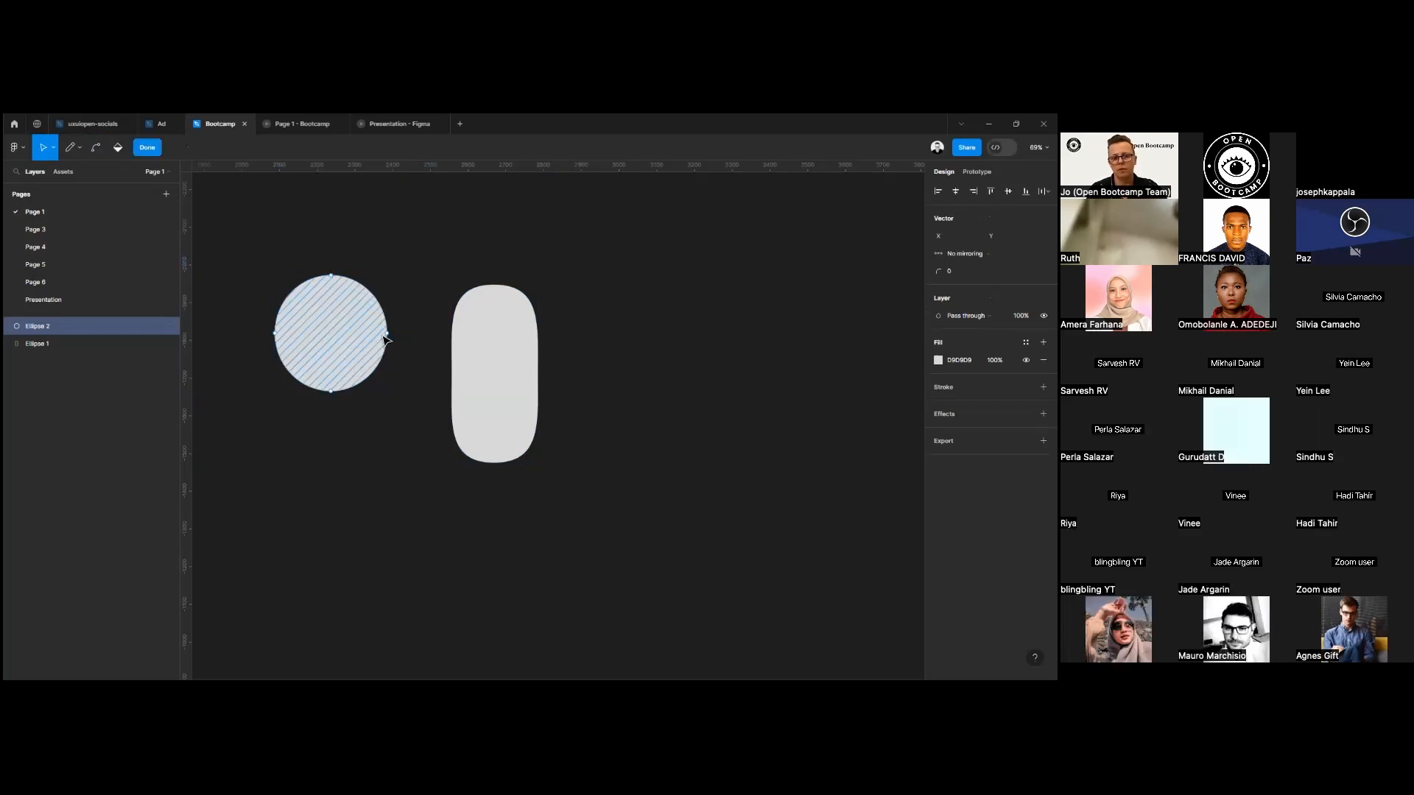
{"action": "double_click", "coordinate": [381, 388]}
{"action": "left_click_drag", "start_coordinate": [380, 330], "coordinate": [357, 370]}
Delete the narrow rounded shape and move the half ring toward the middle of the canvas.
{"action": "left_click", "coordinate": [489, 407]}
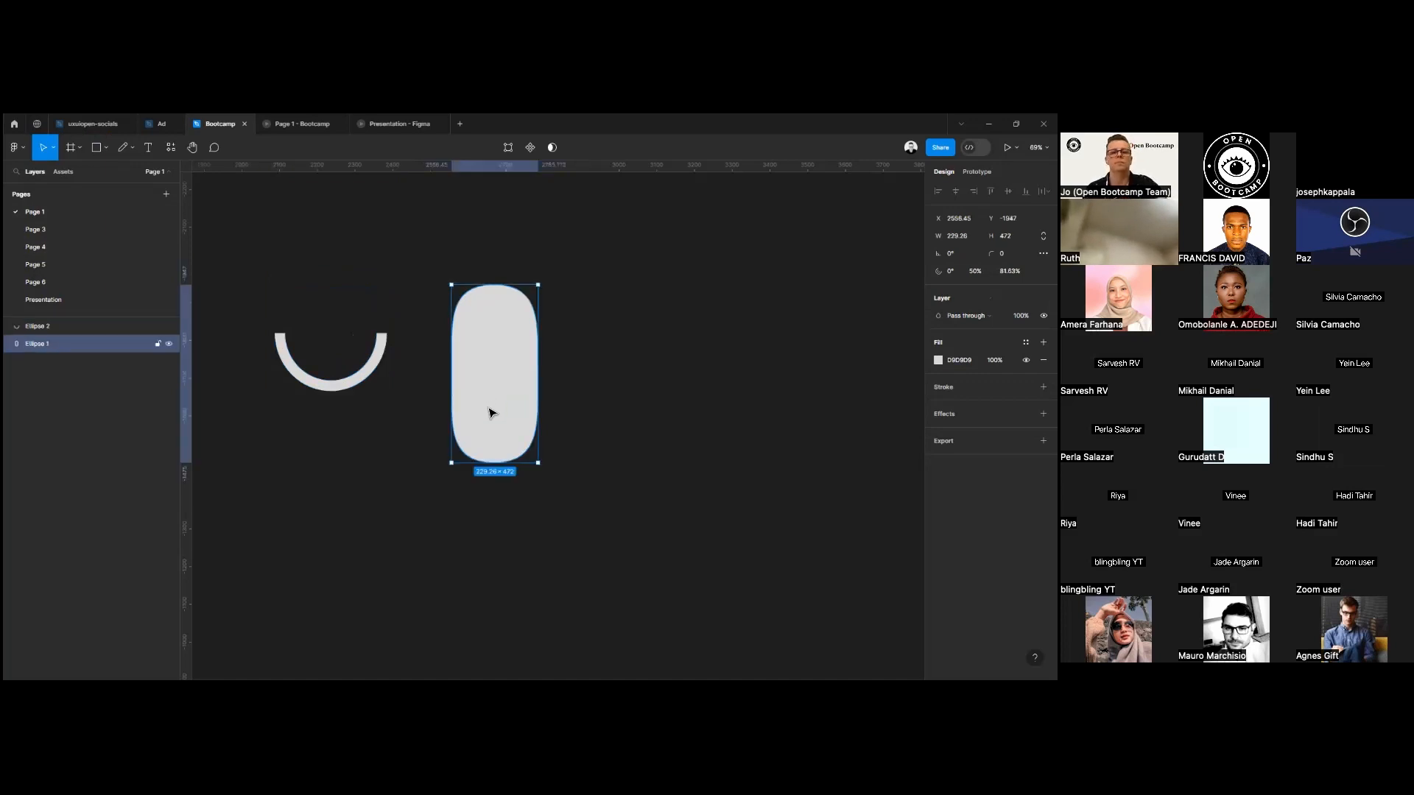
{"action": "key", "text": "Delete"}
{"action": "left_click_drag", "start_coordinate": [258, 291], "coordinate": [464, 397]}
{"action": "left_click_drag", "start_coordinate": [391, 341], "coordinate": [515, 410]}
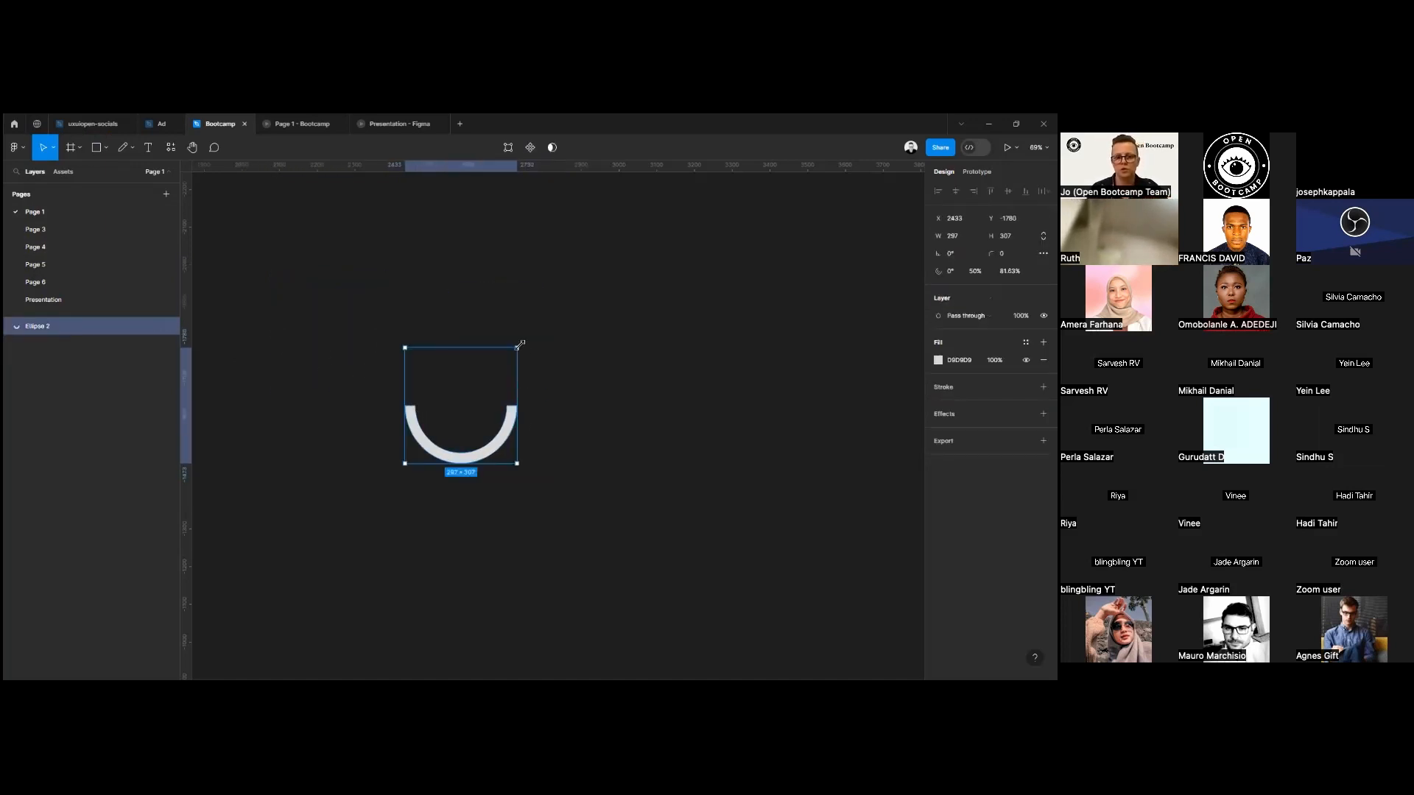
Rotate the half ring to about -90.83° so its opening faces right, and shift it slightly right and up.
{"action": "left_click_drag", "start_coordinate": [531, 349], "coordinate": [552, 506]}
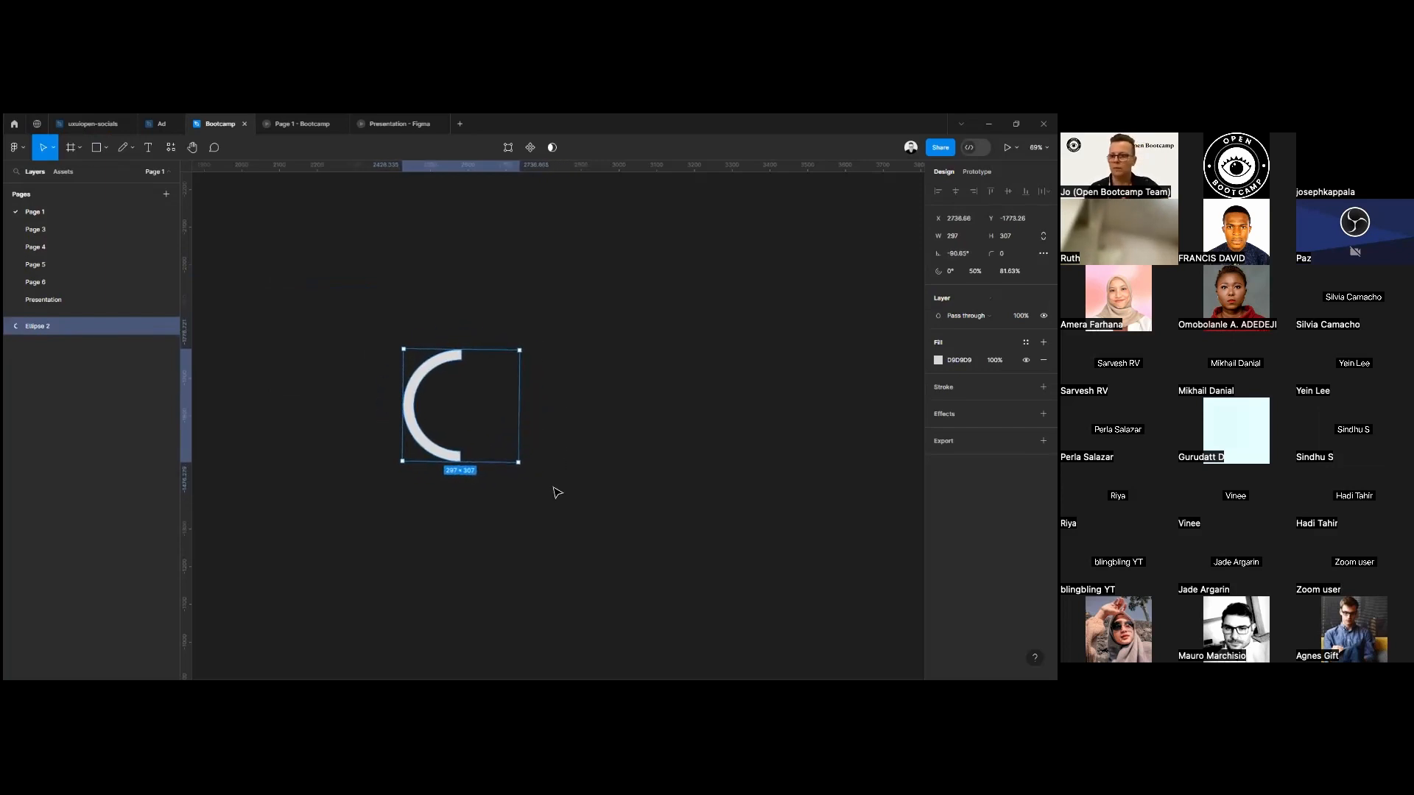
{"action": "scroll", "coordinate": [488, 407], "scroll_direction": "up", "scroll_amount": 3}
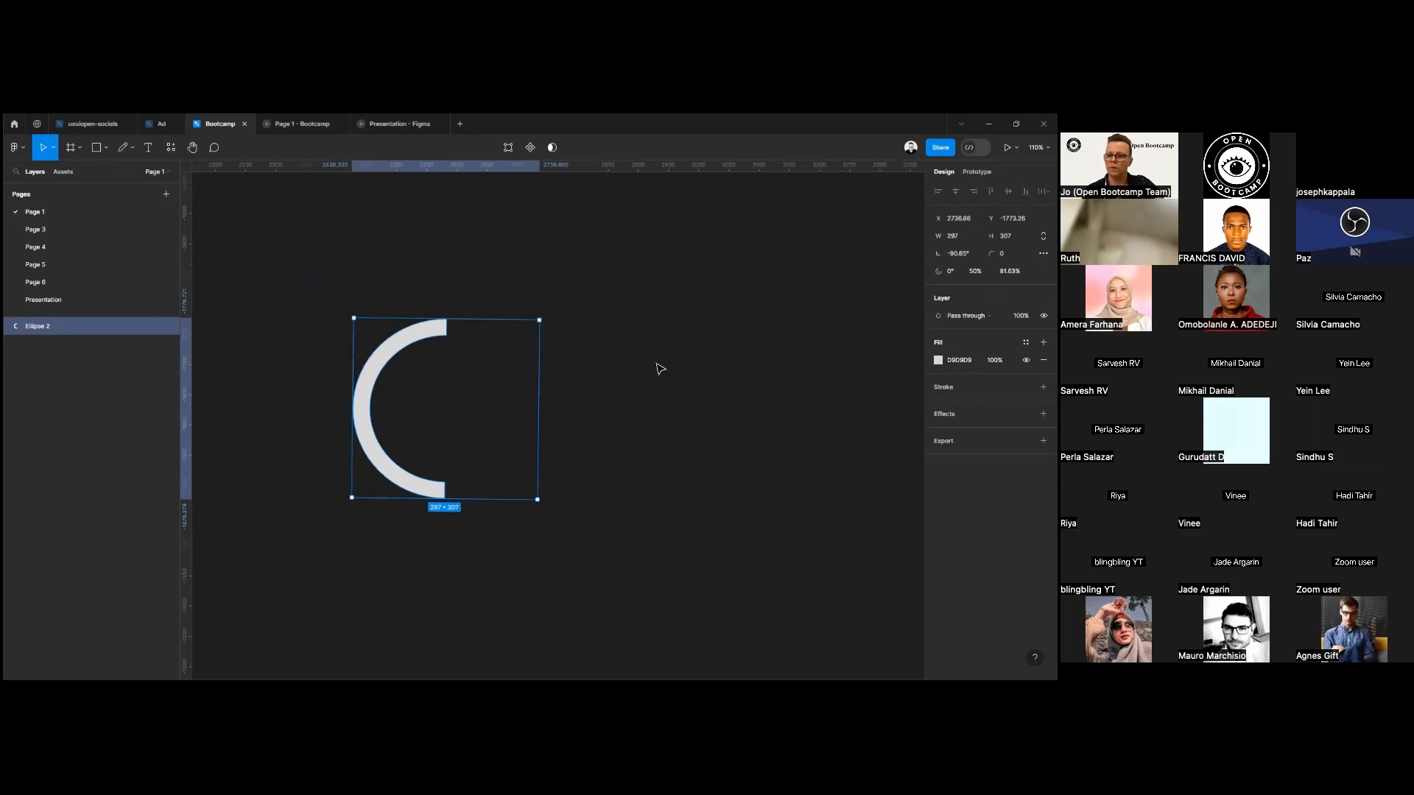
{"action": "left_click_drag", "start_coordinate": [429, 425], "coordinate": [507, 409]}
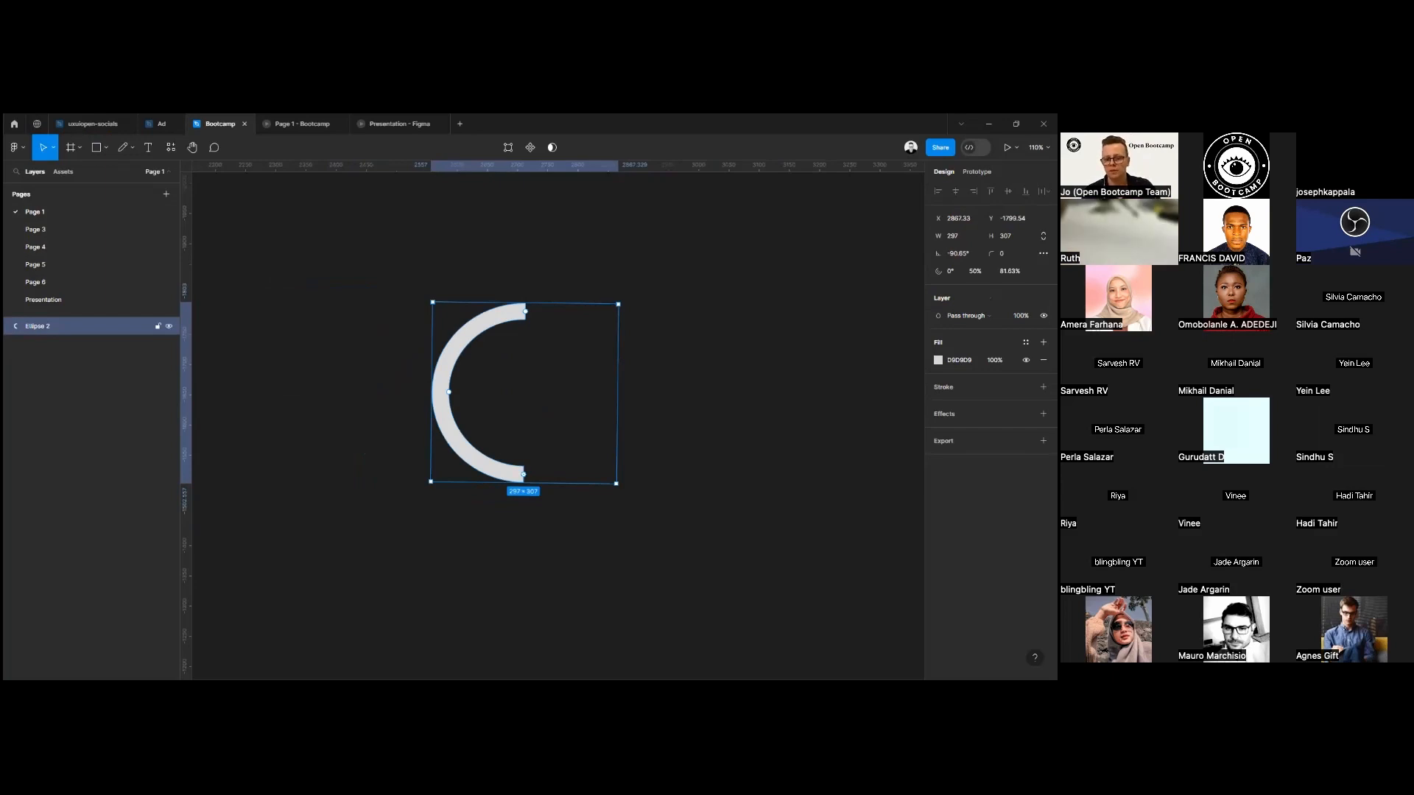
Try a linear gradient and then an image fill on the half ring.
{"action": "left_click", "coordinate": [939, 360]}
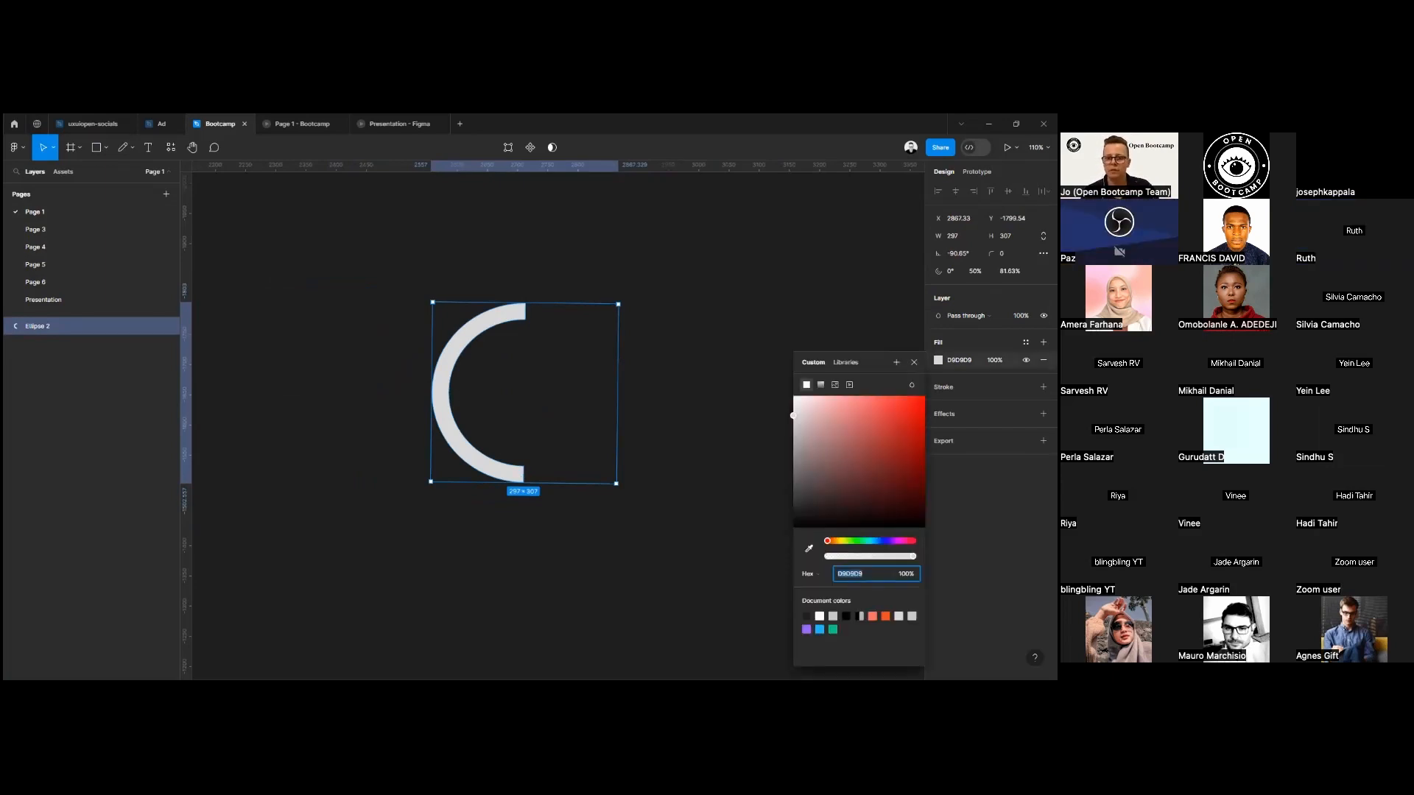
{"action": "left_click", "coordinate": [820, 384]}
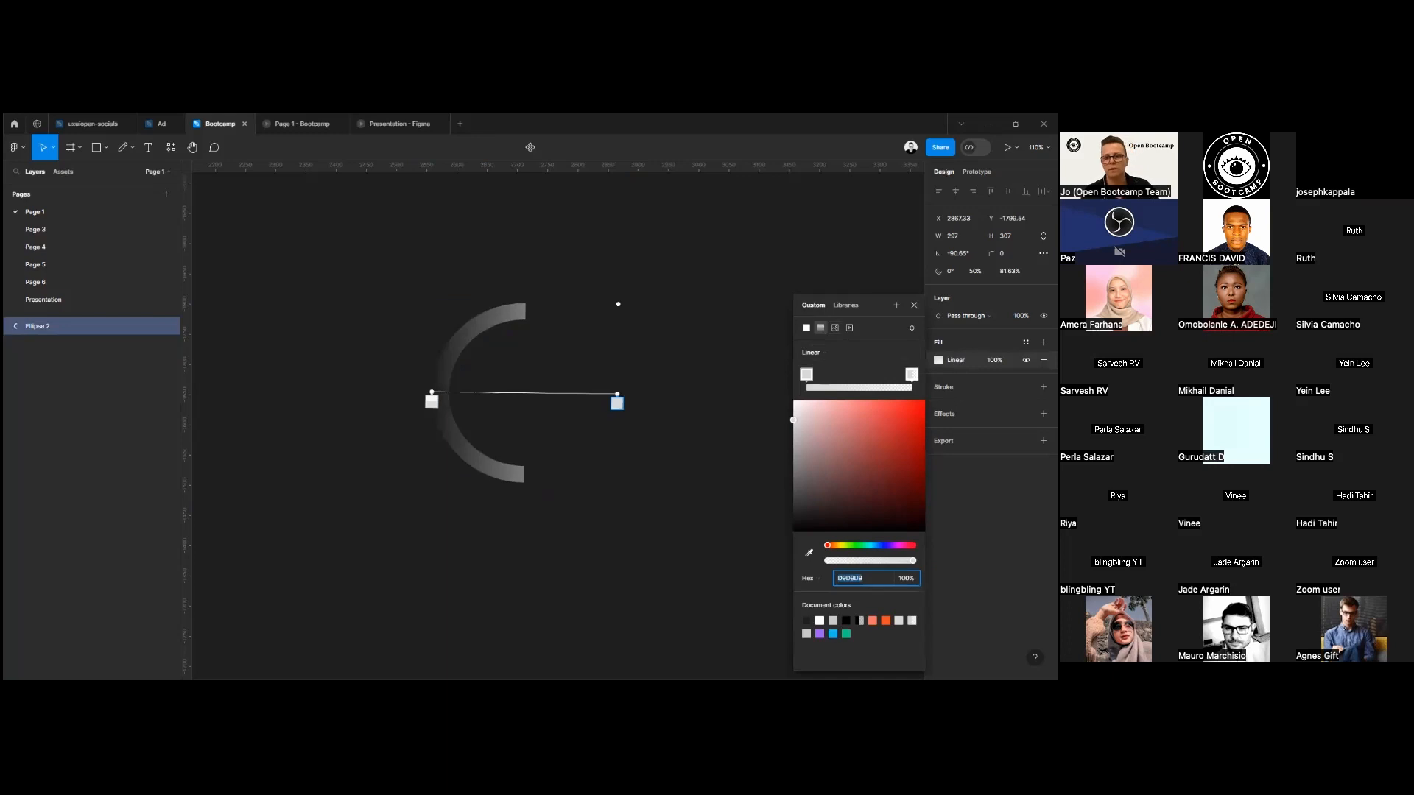
{"action": "left_click", "coordinate": [834, 327]}
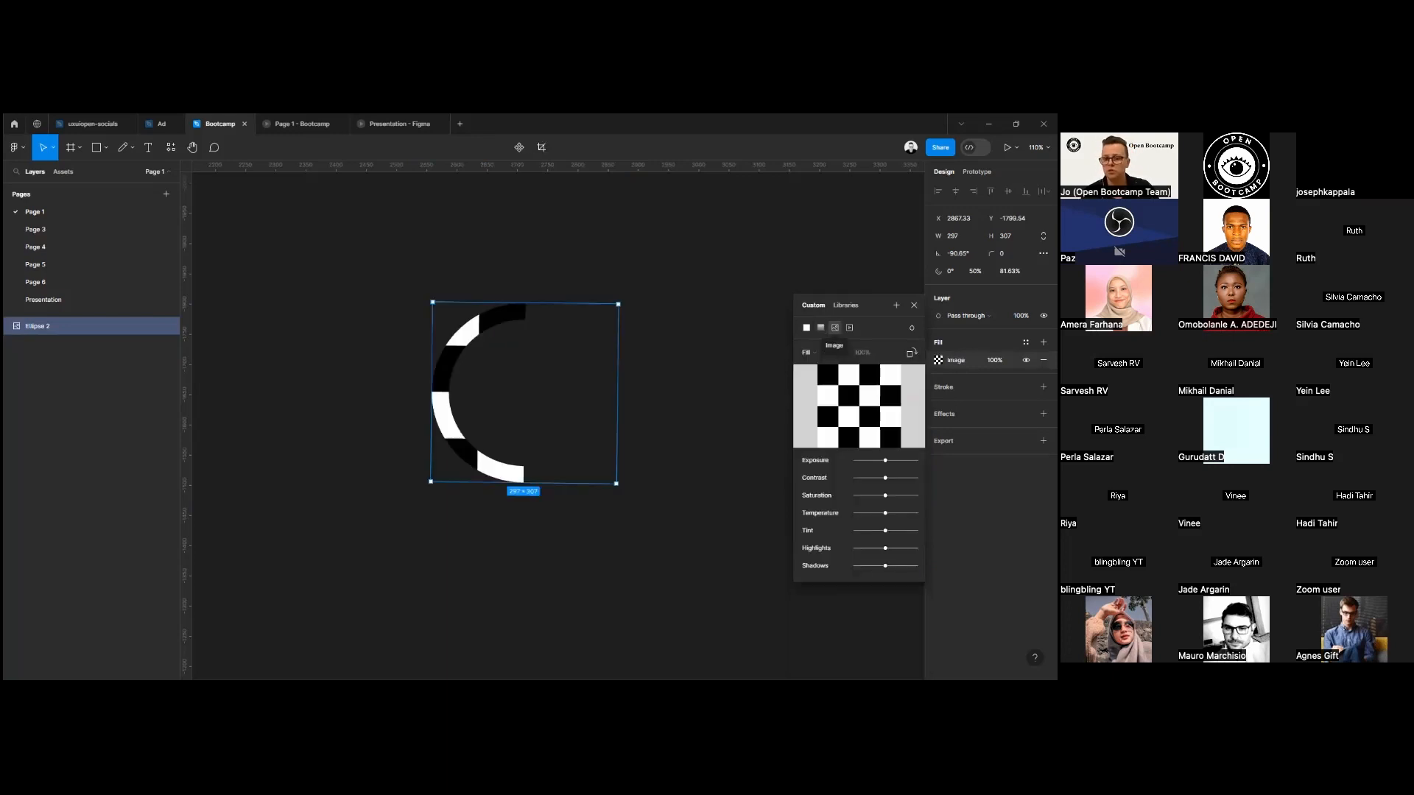
{"action": "mouse_move", "coordinate": [859, 407]}
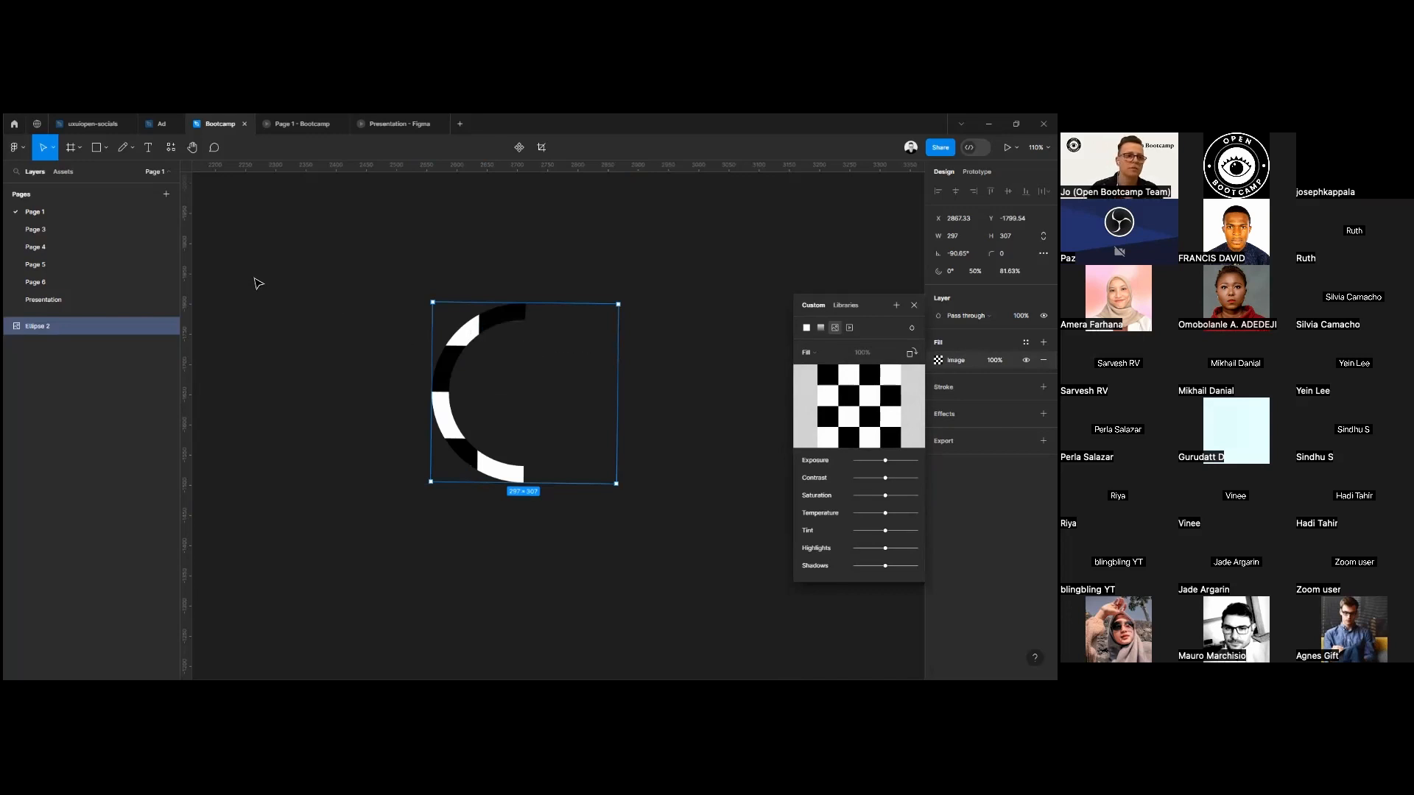
Run the Unsplash plugin, search for "flowers", and fill the half ring with the photo of yellow flowers against blue sky.
{"action": "left_click", "coordinate": [177, 149]}
{"action": "left_click", "coordinate": [206, 249]}
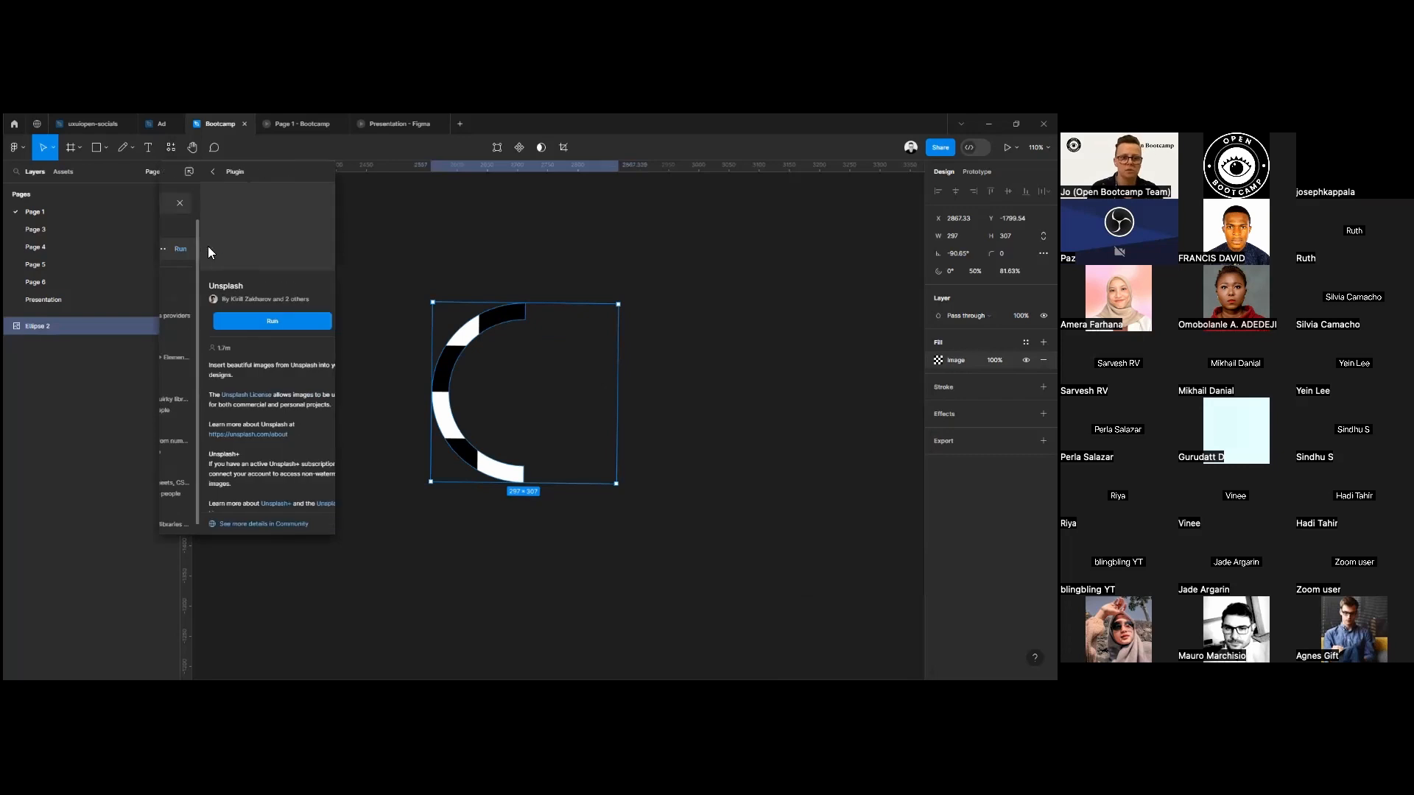
{"action": "left_click", "coordinate": [258, 320]}
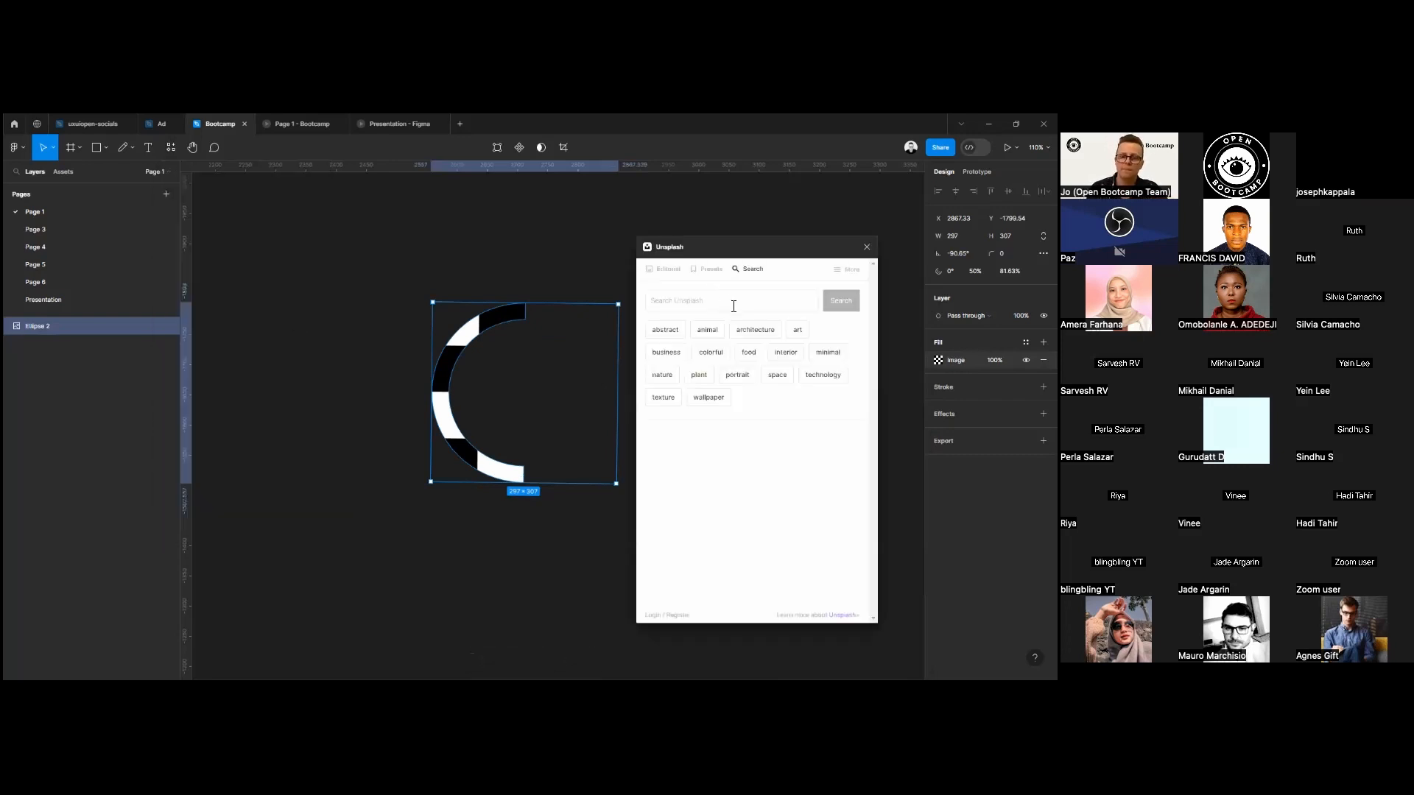
{"action": "left_click", "coordinate": [694, 303]}
{"action": "type", "text": "f"}
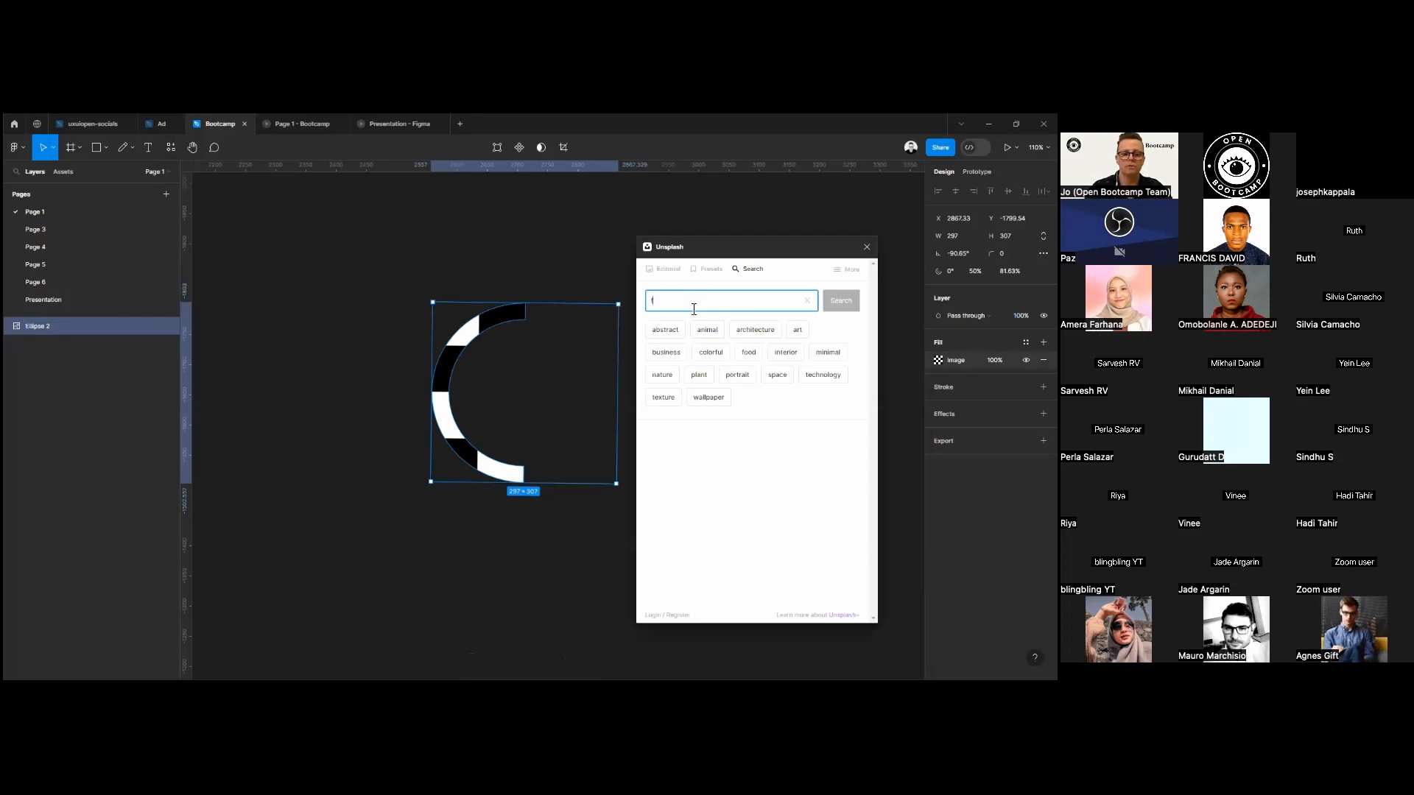
{"action": "type", "text": "lowers"}
{"action": "key", "text": "Return"}
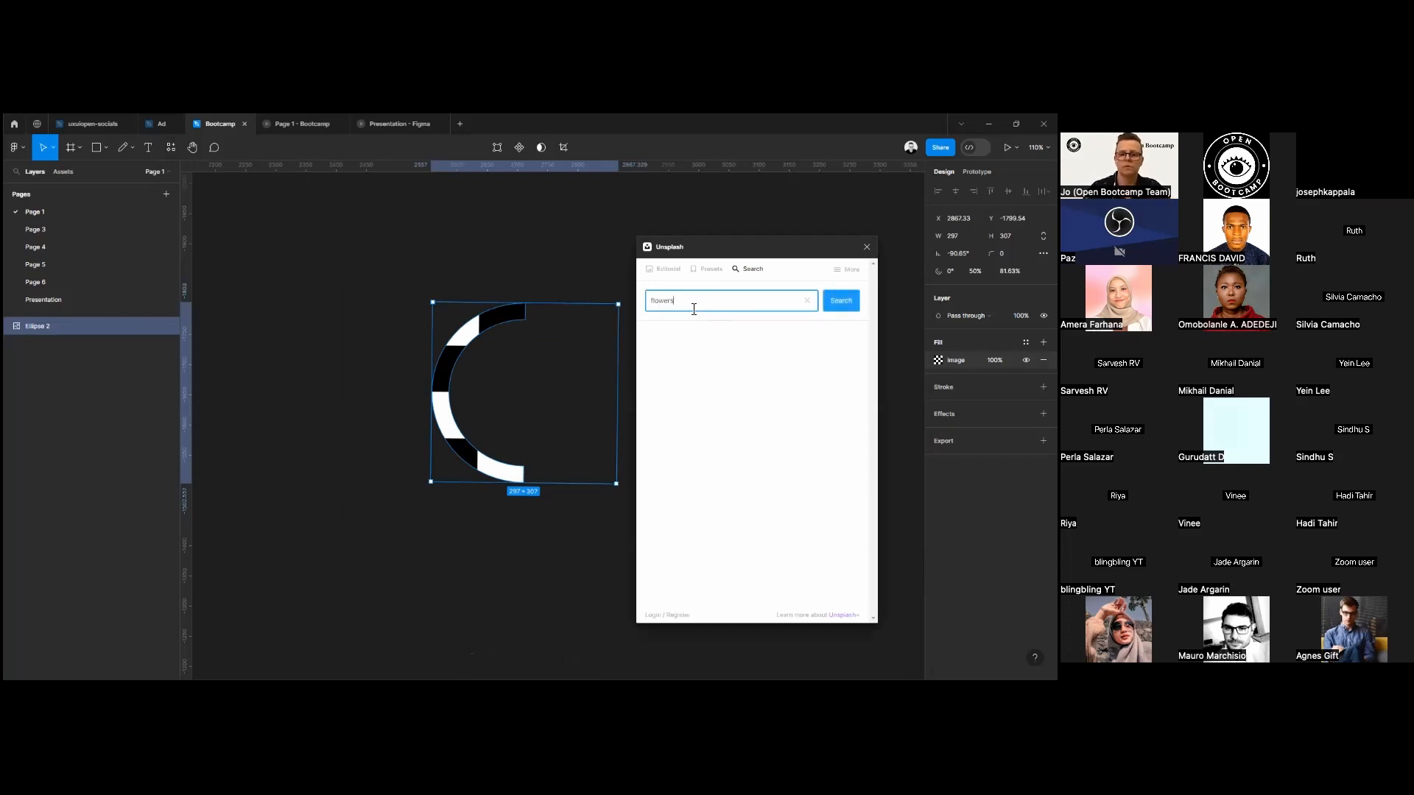
{"action": "left_click", "coordinate": [703, 482]}
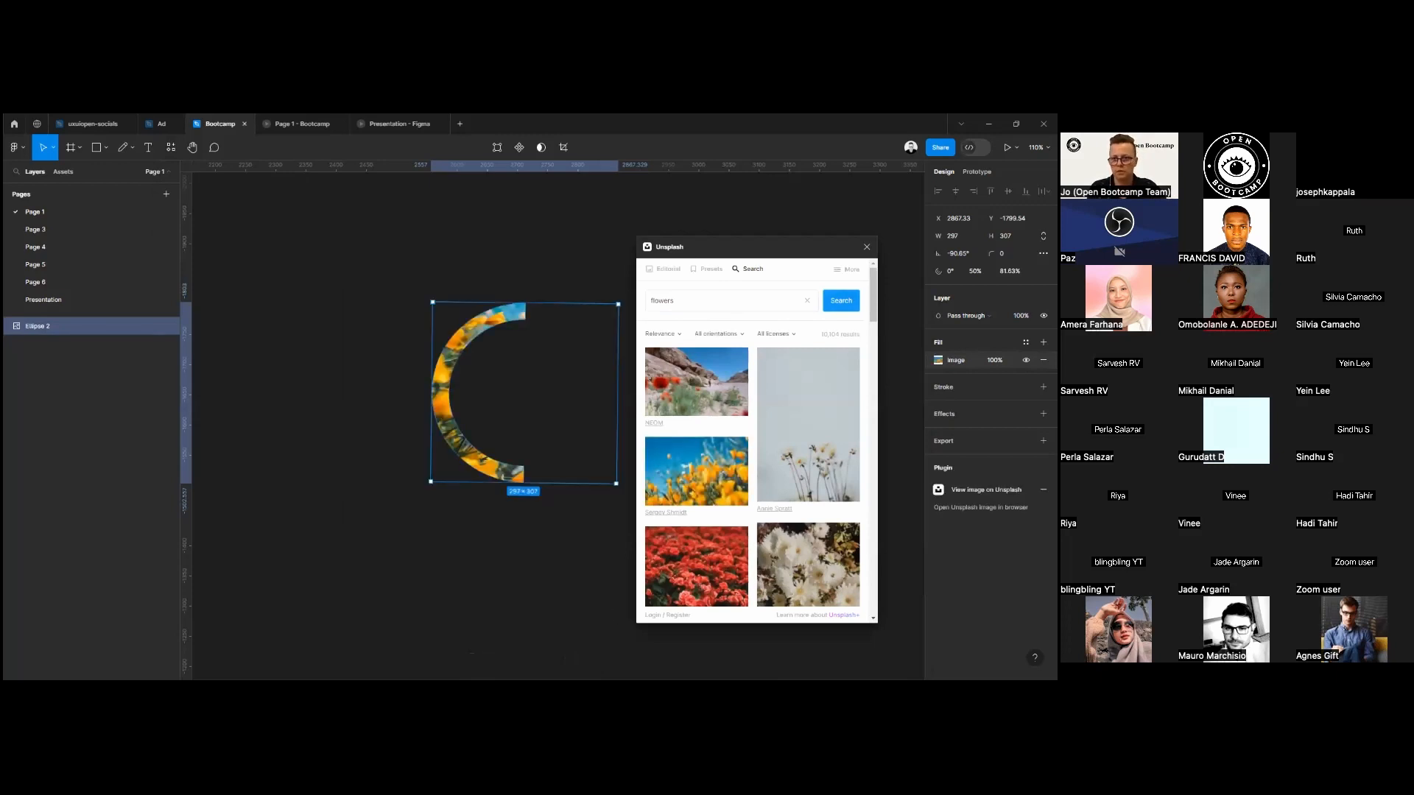
{"action": "left_click", "coordinate": [867, 246]}
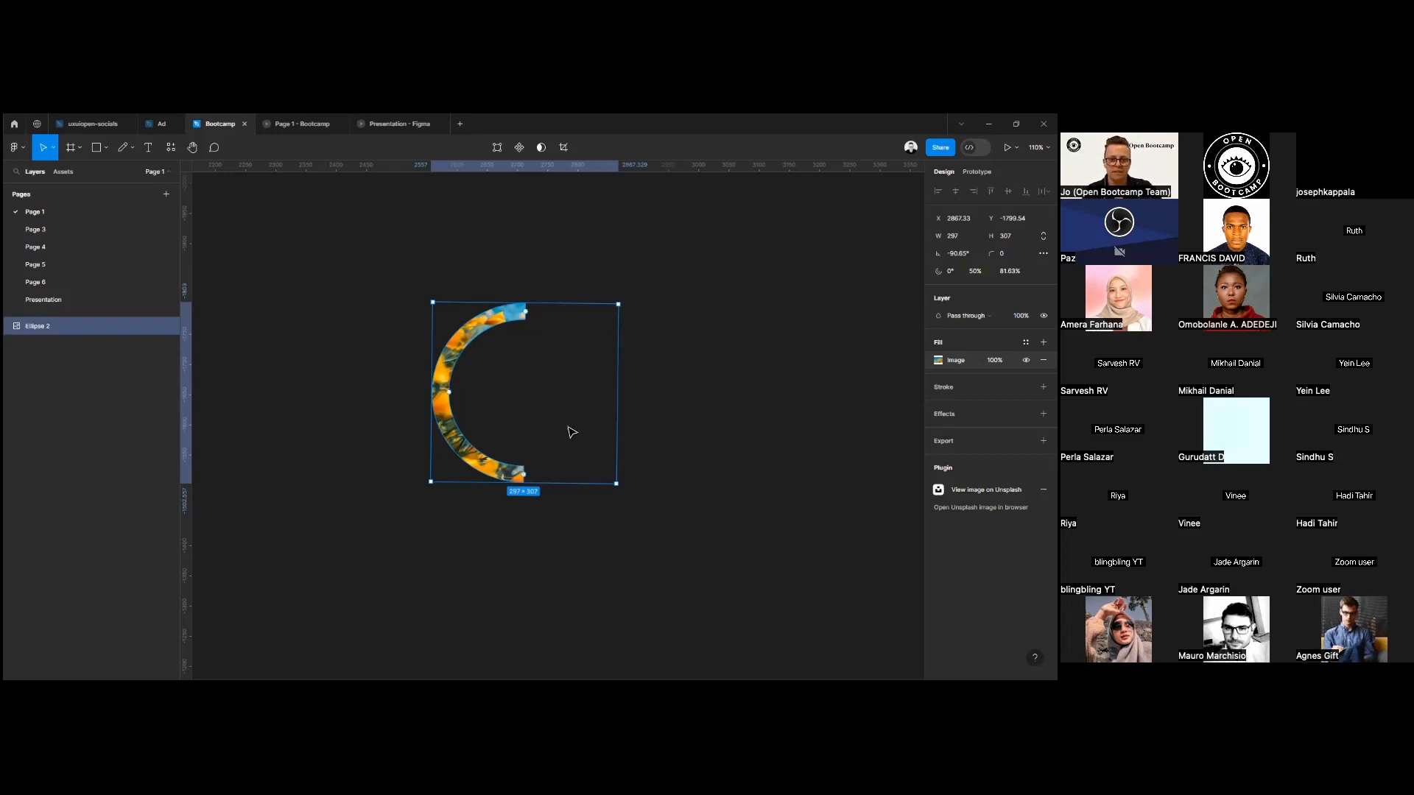
{"action": "left_click_drag", "start_coordinate": [526, 312], "coordinate": [526, 282]}
{"action": "left_click", "coordinate": [697, 423]}
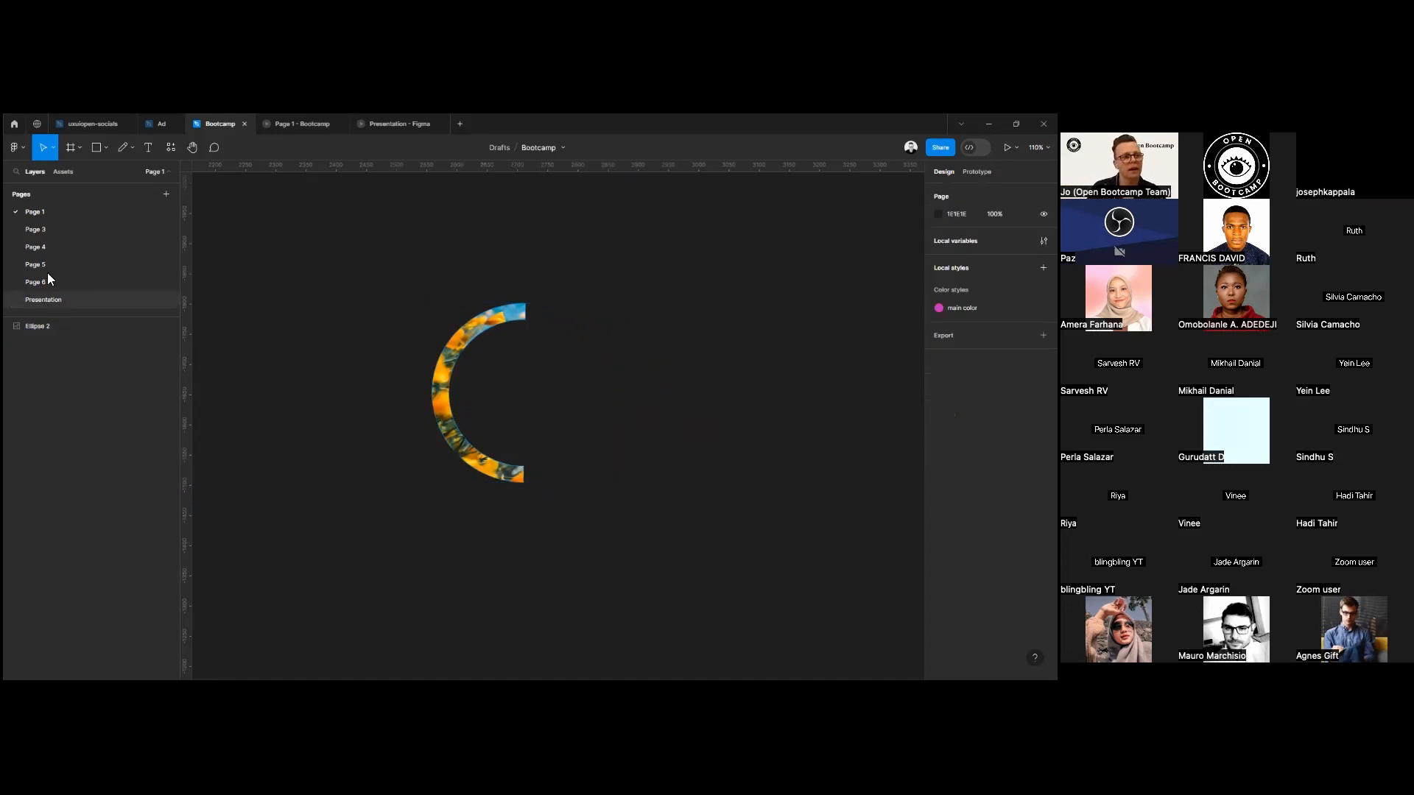
{"action": "left_click", "coordinate": [108, 151]}
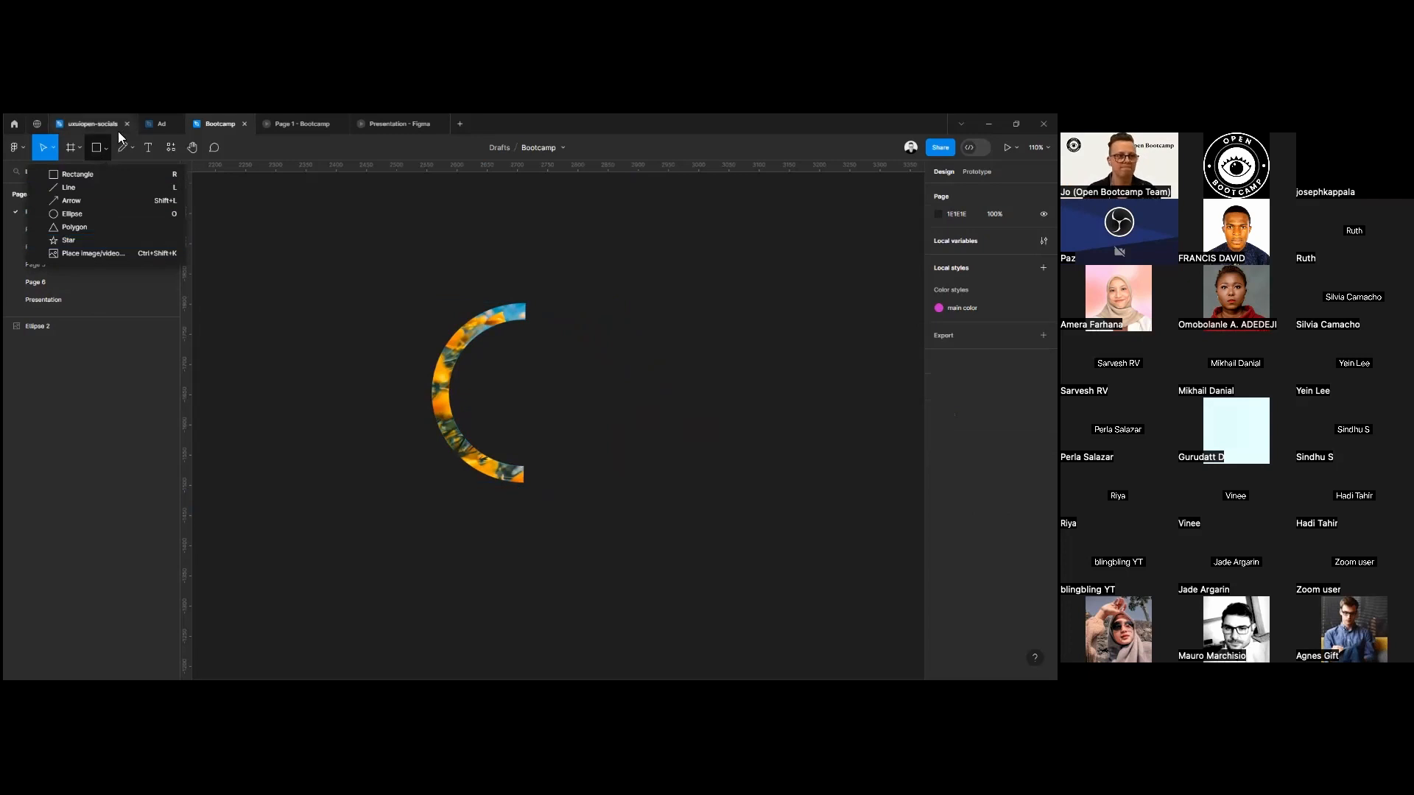
{"action": "left_click", "coordinate": [104, 150]}
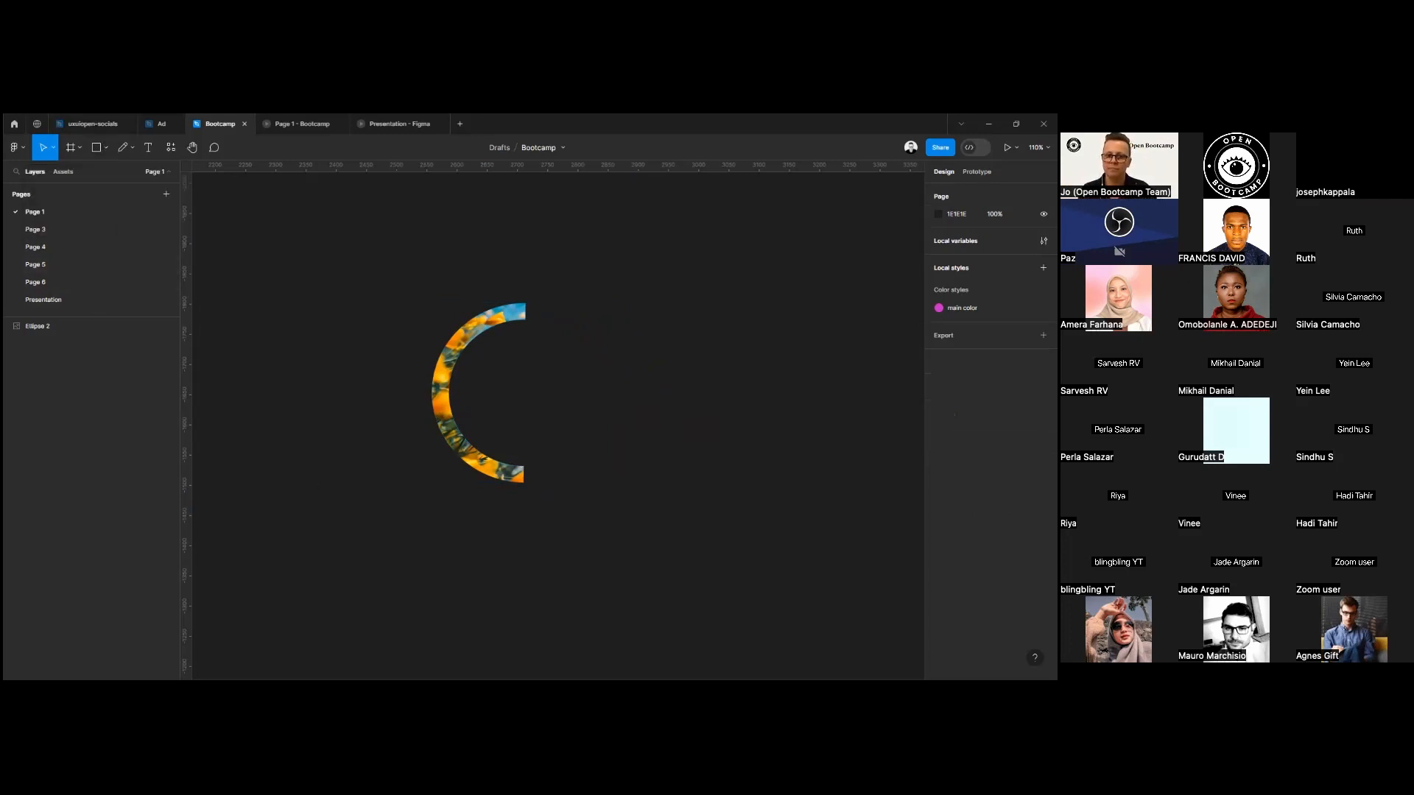
Move the flower-filled half ring up and to the left to make room for copies.
{"action": "left_click_drag", "start_coordinate": [378, 288], "coordinate": [554, 550]}
{"action": "left_click_drag", "start_coordinate": [439, 355], "coordinate": [336, 348]}
{"action": "scroll", "coordinate": [409, 358], "scroll_direction": "down", "scroll_amount": 3}
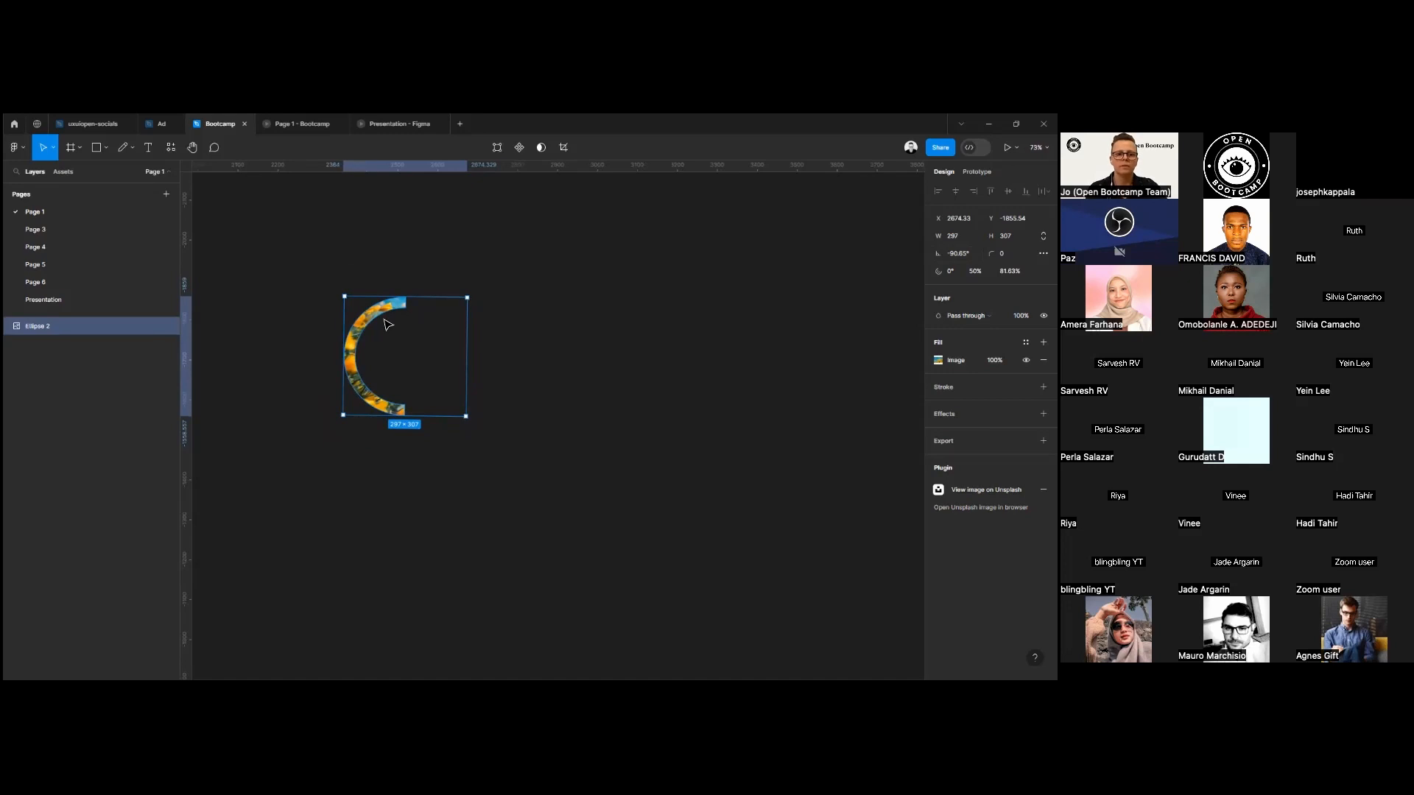
Duplicate the half ring to its right and rotate the copy to about -47.41°.
{"action": "left_click_drag", "start_coordinate": [395, 315], "coordinate": [529, 315]}
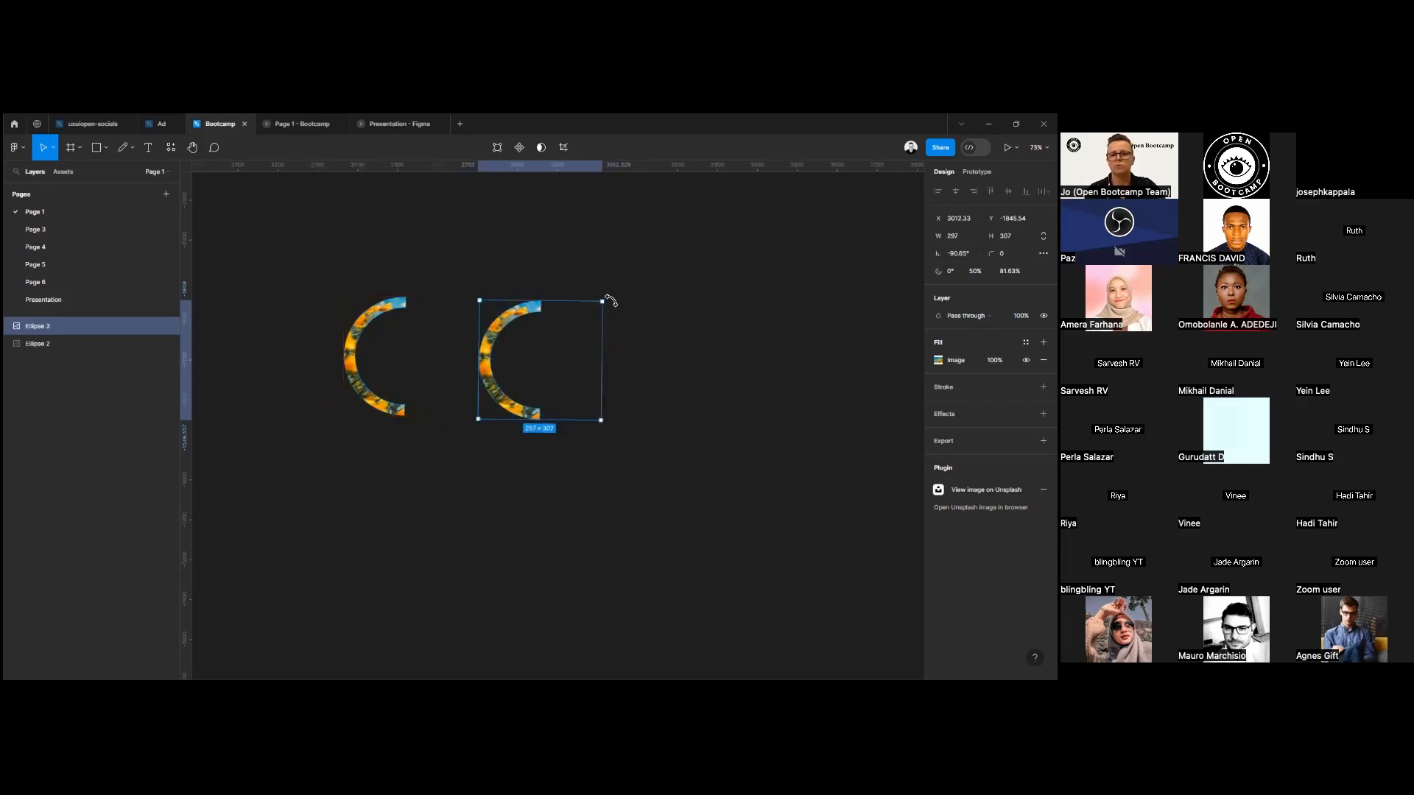
{"action": "left_click", "coordinate": [616, 299]}
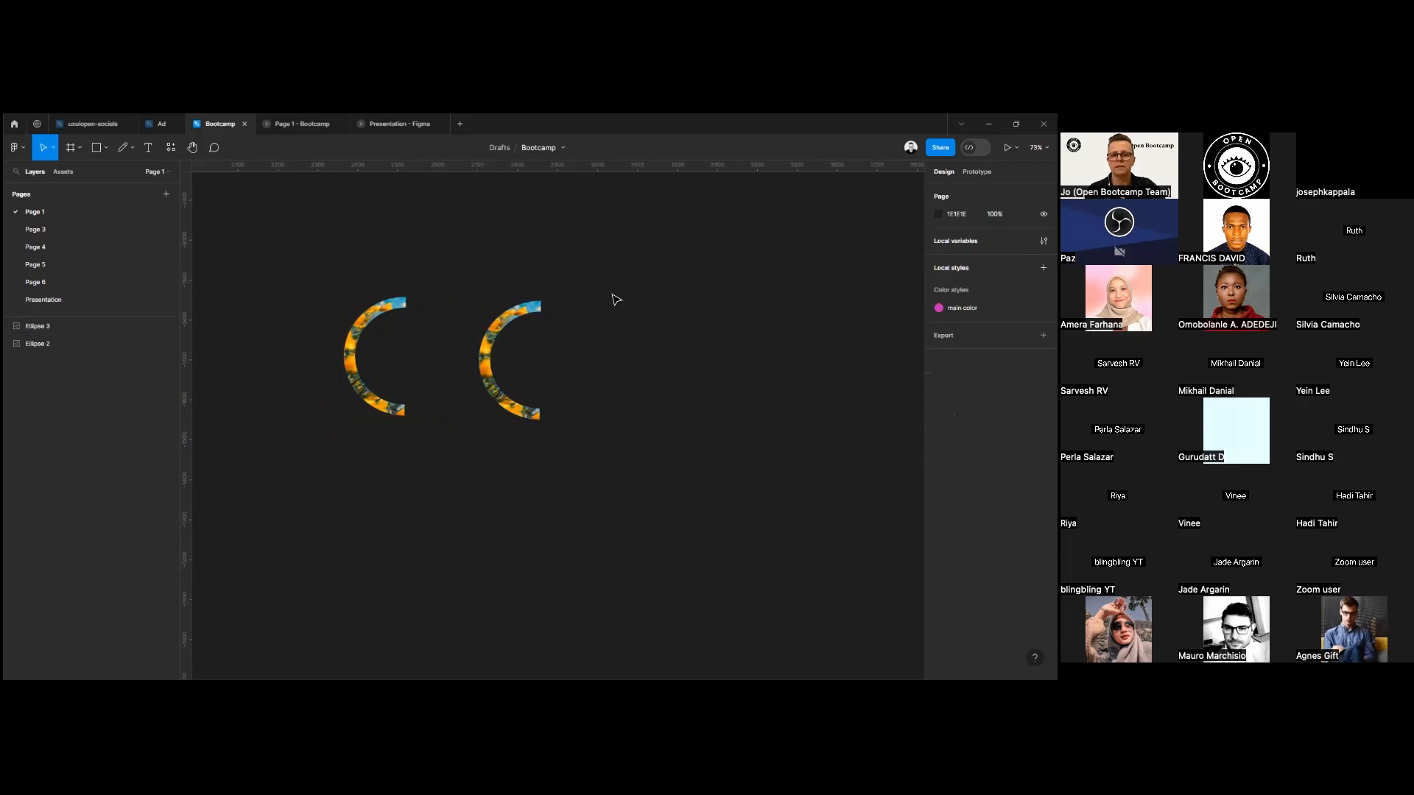
{"action": "left_click", "coordinate": [581, 318]}
{"action": "left_click_drag", "start_coordinate": [601, 292], "coordinate": [629, 358]}
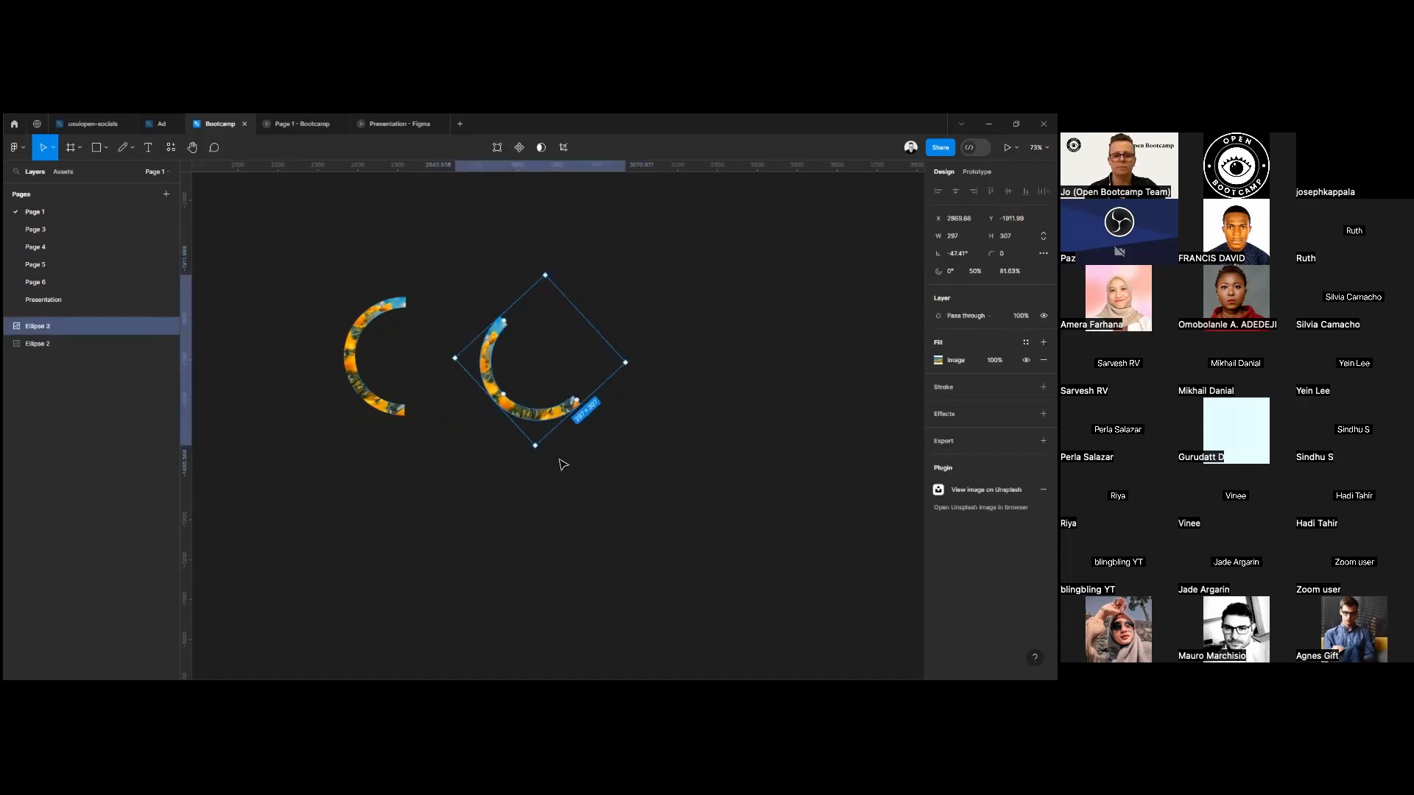
Add two more copies in a row to the right, rotating the third to about 1.61° and the fourth to about 69°.
{"action": "left_click_drag", "start_coordinate": [556, 420], "coordinate": [764, 410]}
{"action": "left_click_drag", "start_coordinate": [785, 364], "coordinate": [768, 291]}
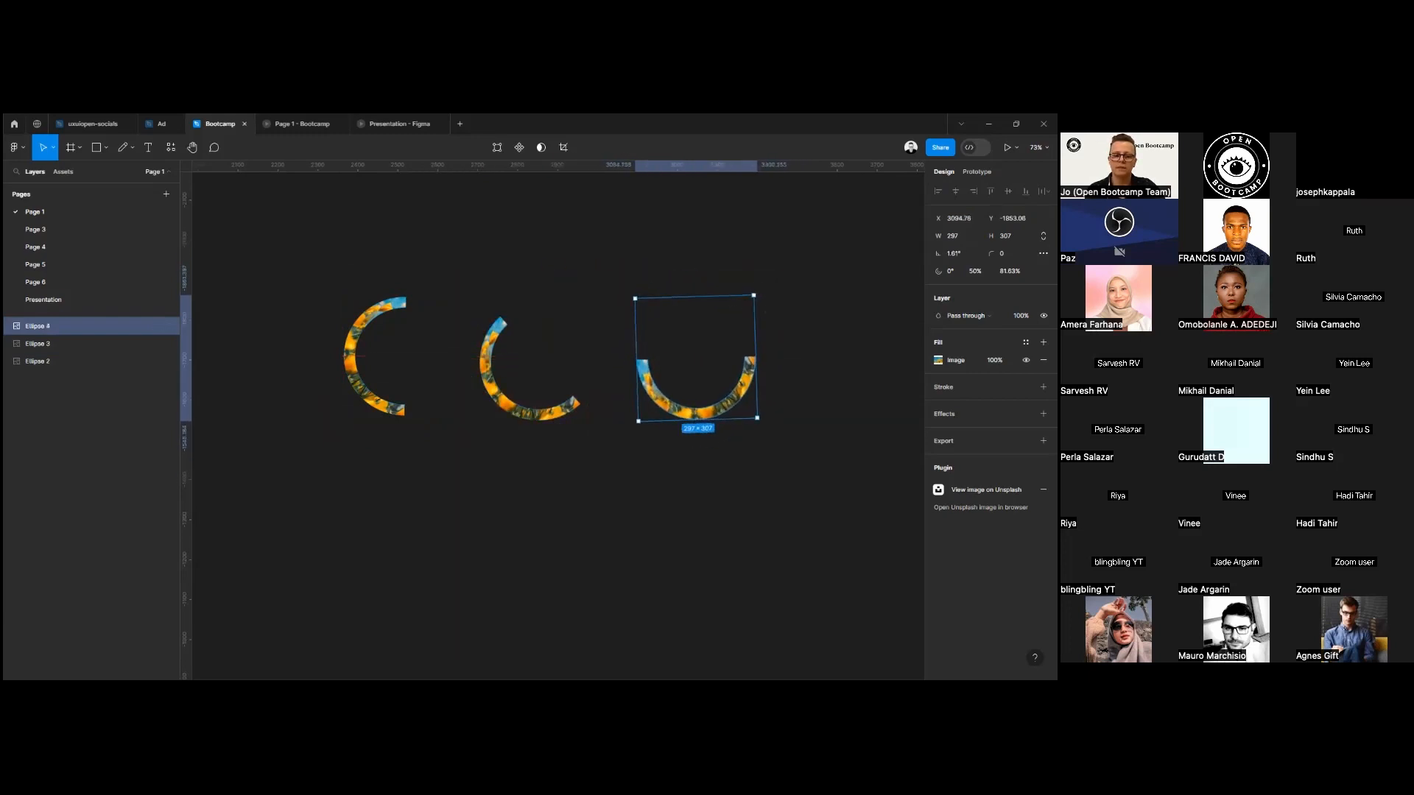
{"action": "scroll", "coordinate": [679, 571], "scroll_direction": "right", "scroll_amount": 3}
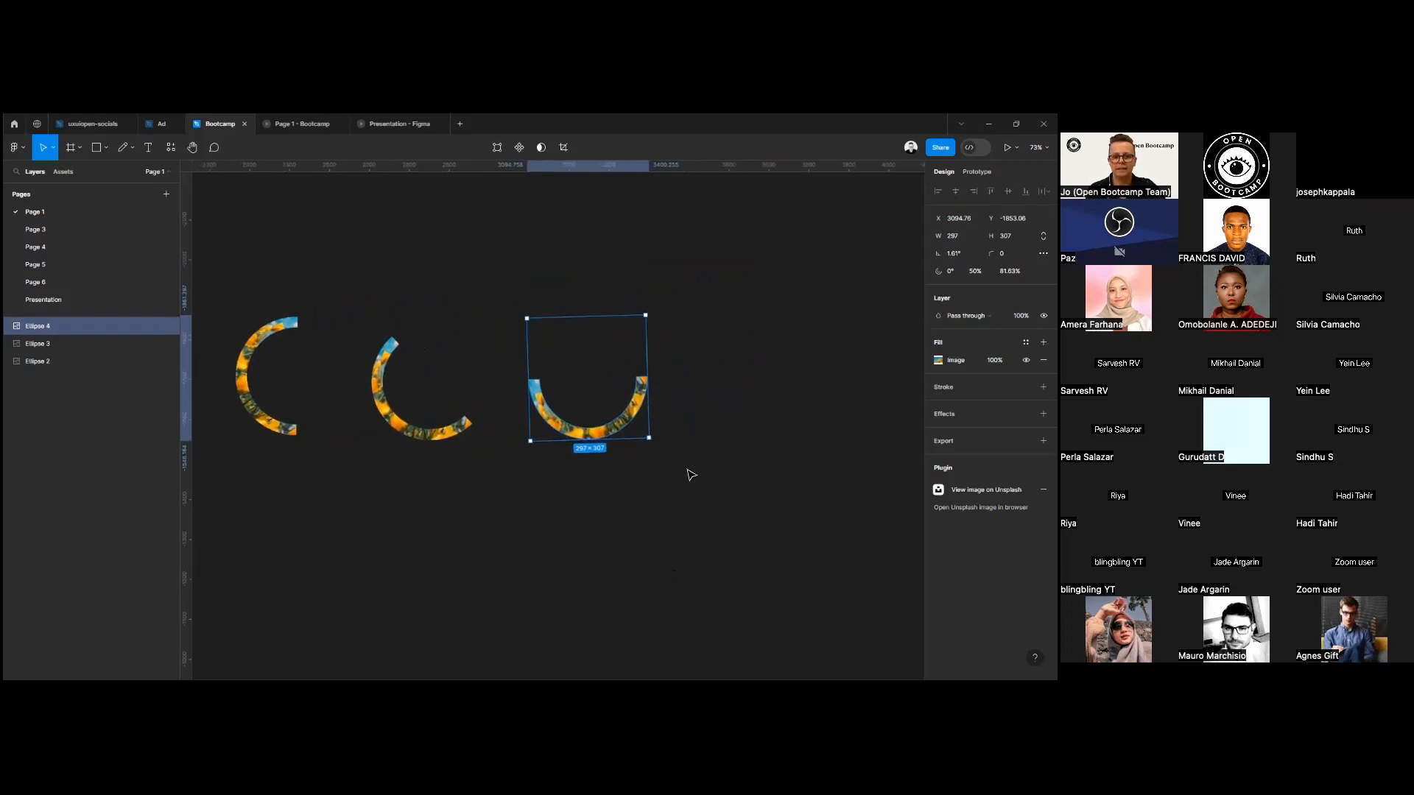
{"action": "left_click_drag", "start_coordinate": [625, 430], "coordinate": [786, 430]}
{"action": "left_click_drag", "start_coordinate": [824, 301], "coordinate": [705, 271]}
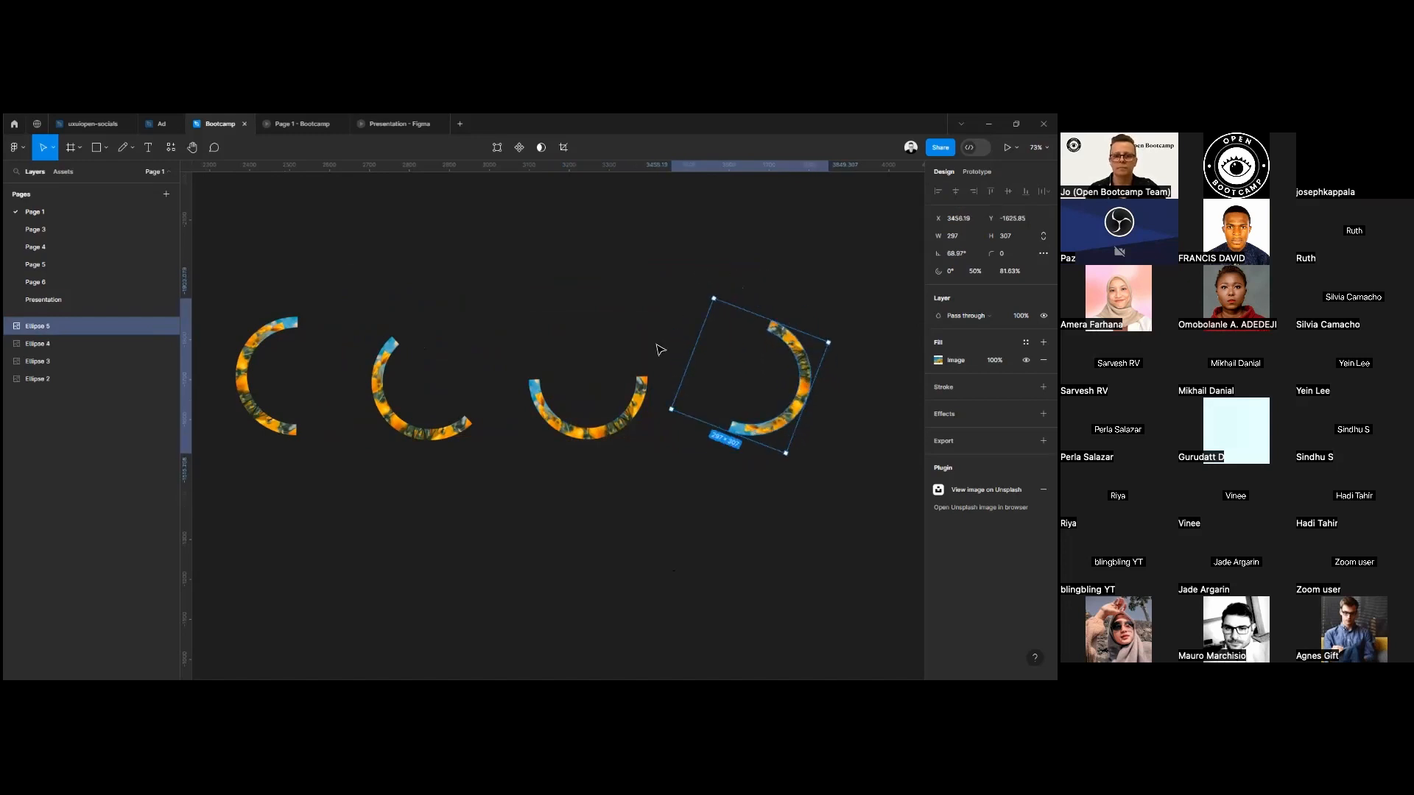
Select all four half rings and combine them into a component set.
{"action": "left_click", "coordinate": [471, 553]}
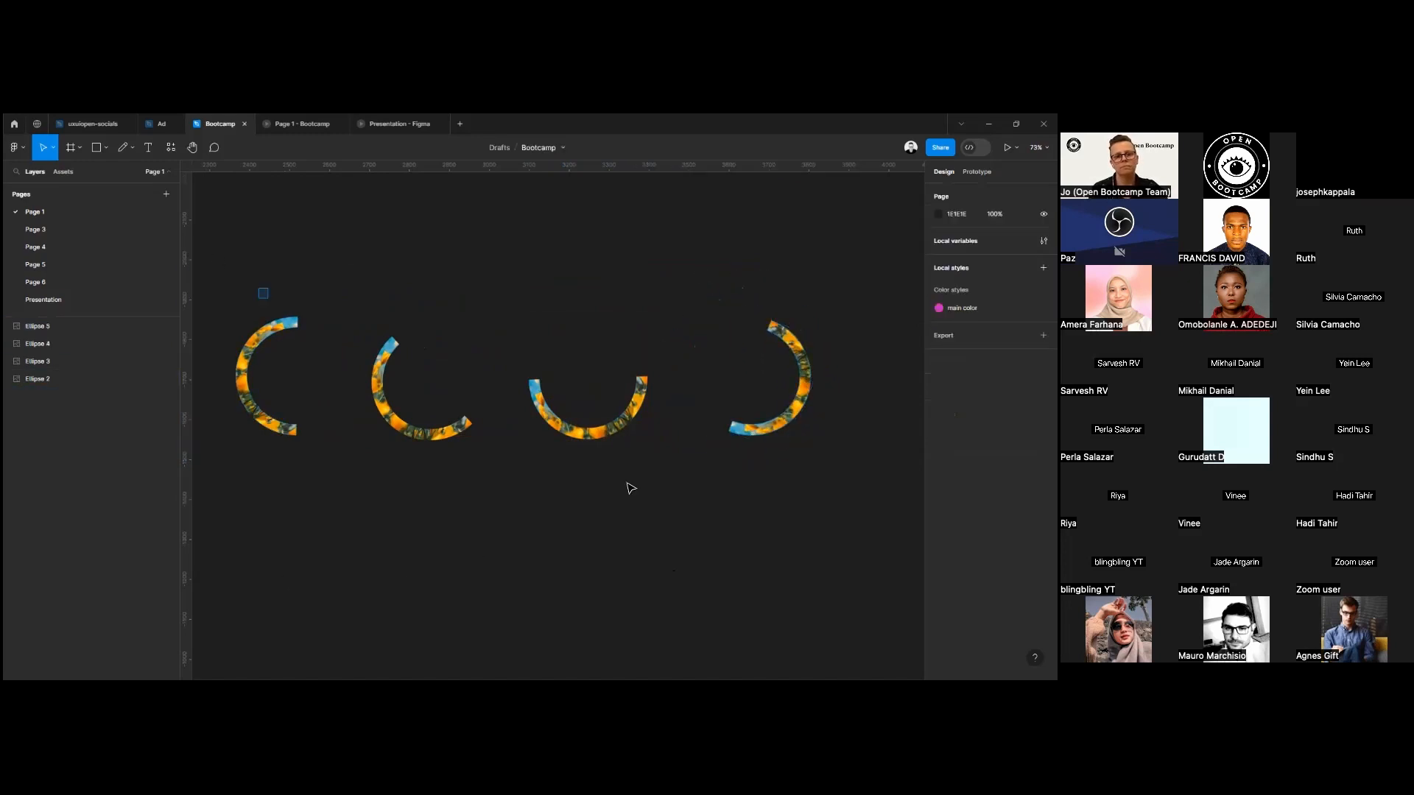
{"action": "key", "text": "ctrl+a"}
{"action": "scroll", "coordinate": [631, 488], "scroll_direction": "right", "scroll_amount": 2}
{"action": "left_click_drag", "start_coordinate": [393, 577], "coordinate": [488, 565]}
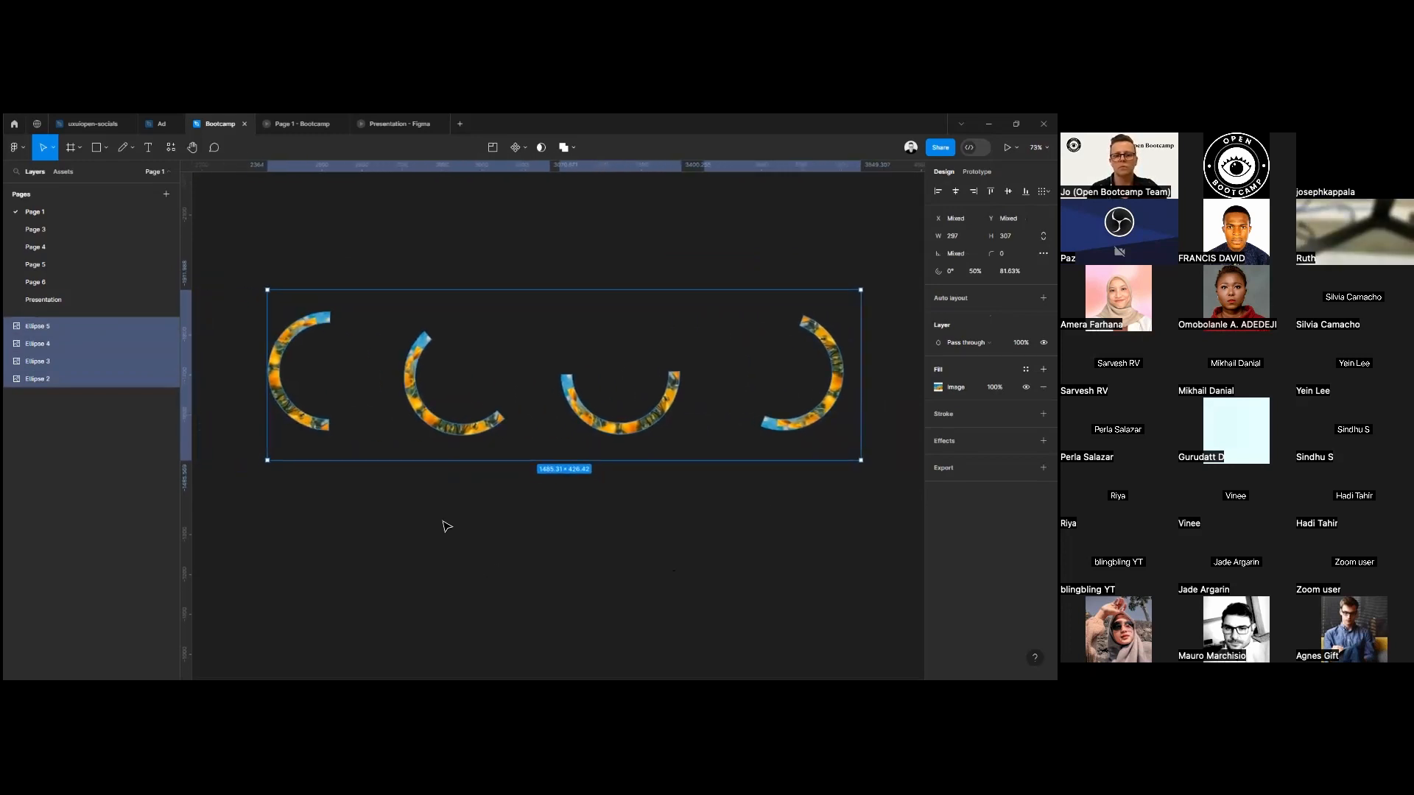
{"action": "left_click", "coordinate": [521, 149]}
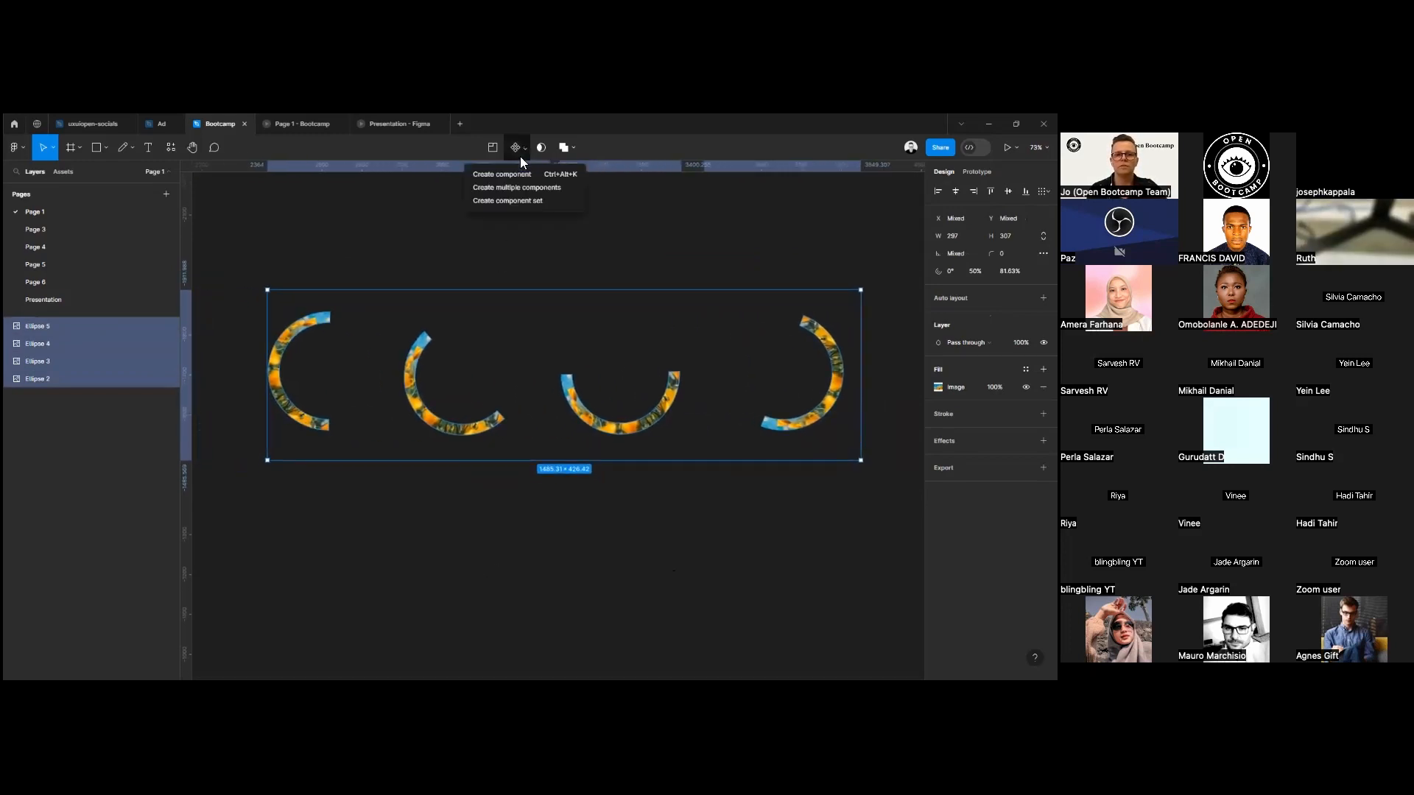
{"action": "left_click", "coordinate": [531, 197]}
Add a prototype connection from the first half-ring variant to the Ellipse 3 variant.
{"action": "left_click", "coordinate": [318, 328]}
{"action": "left_click", "coordinate": [977, 171]}
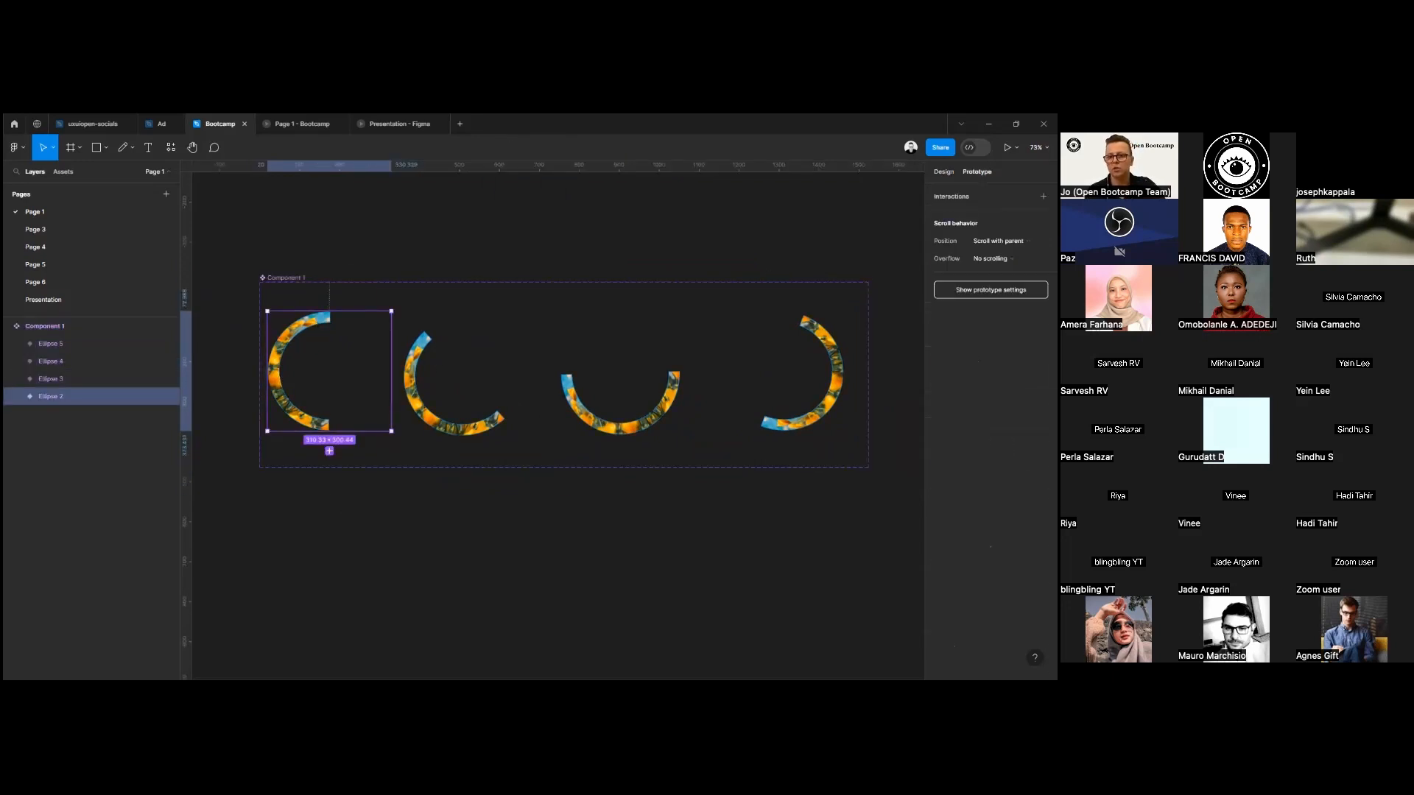
{"action": "left_click", "coordinate": [330, 451]}
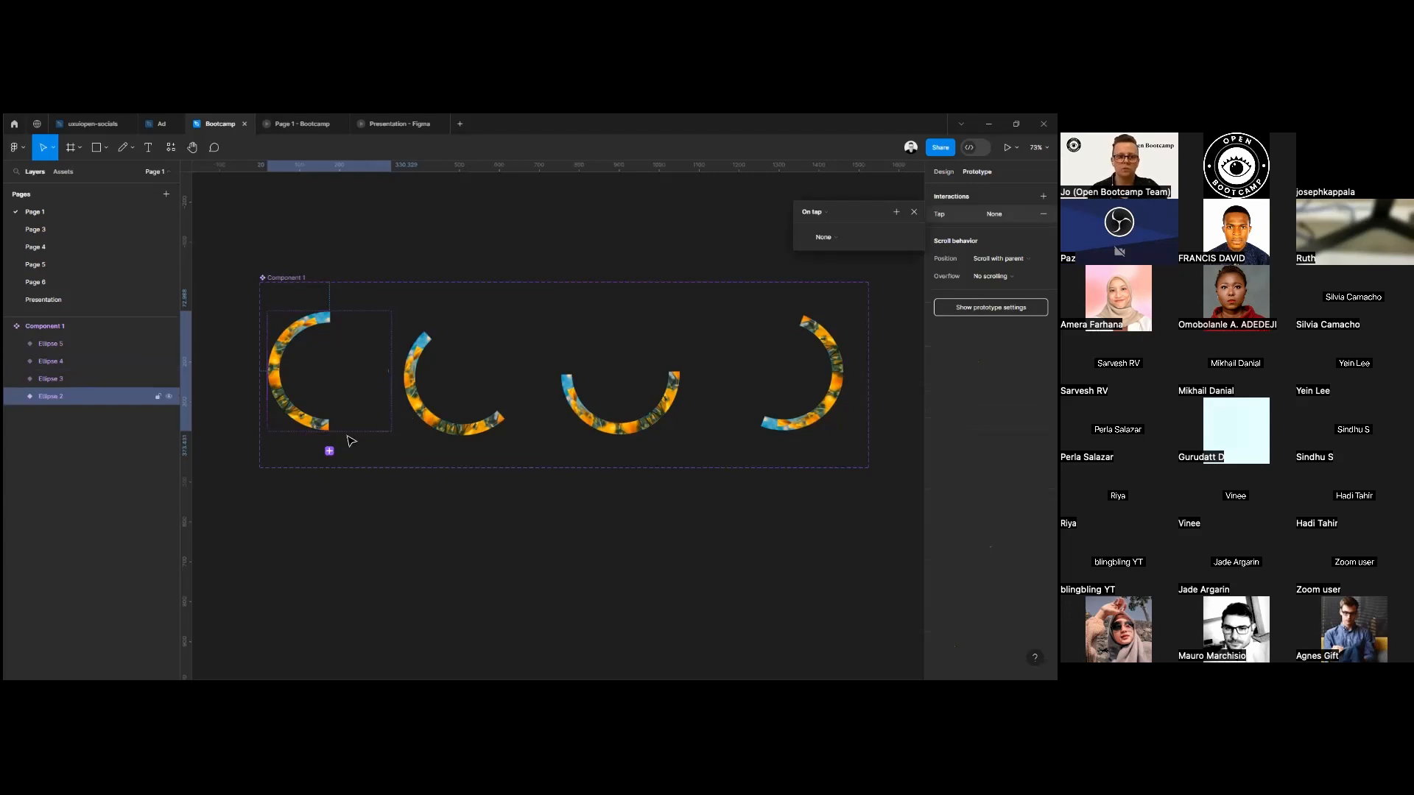
{"action": "left_click_drag", "start_coordinate": [391, 371], "coordinate": [572, 375]}
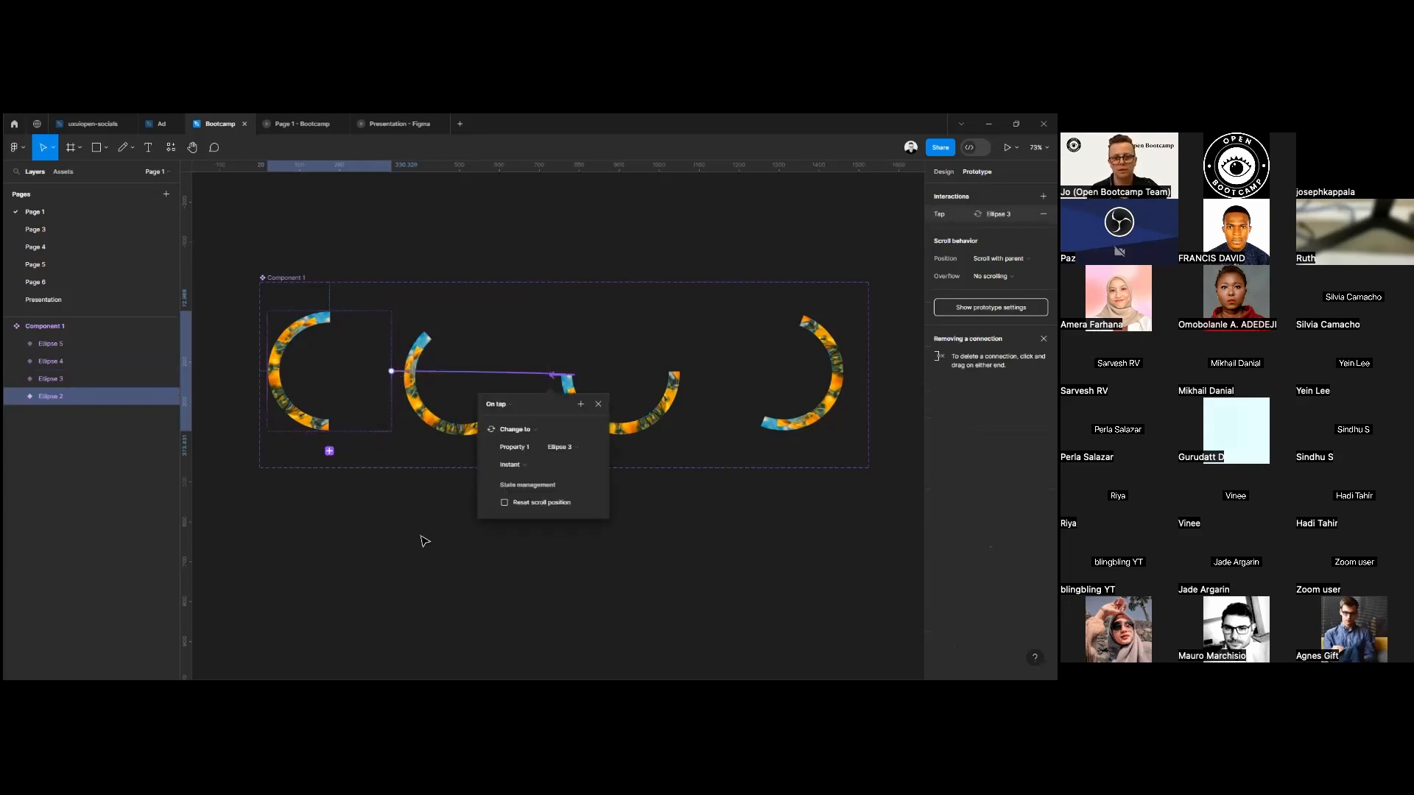
Change the trigger of the first variant's connection to After delay.
{"action": "left_click", "coordinate": [497, 405]}
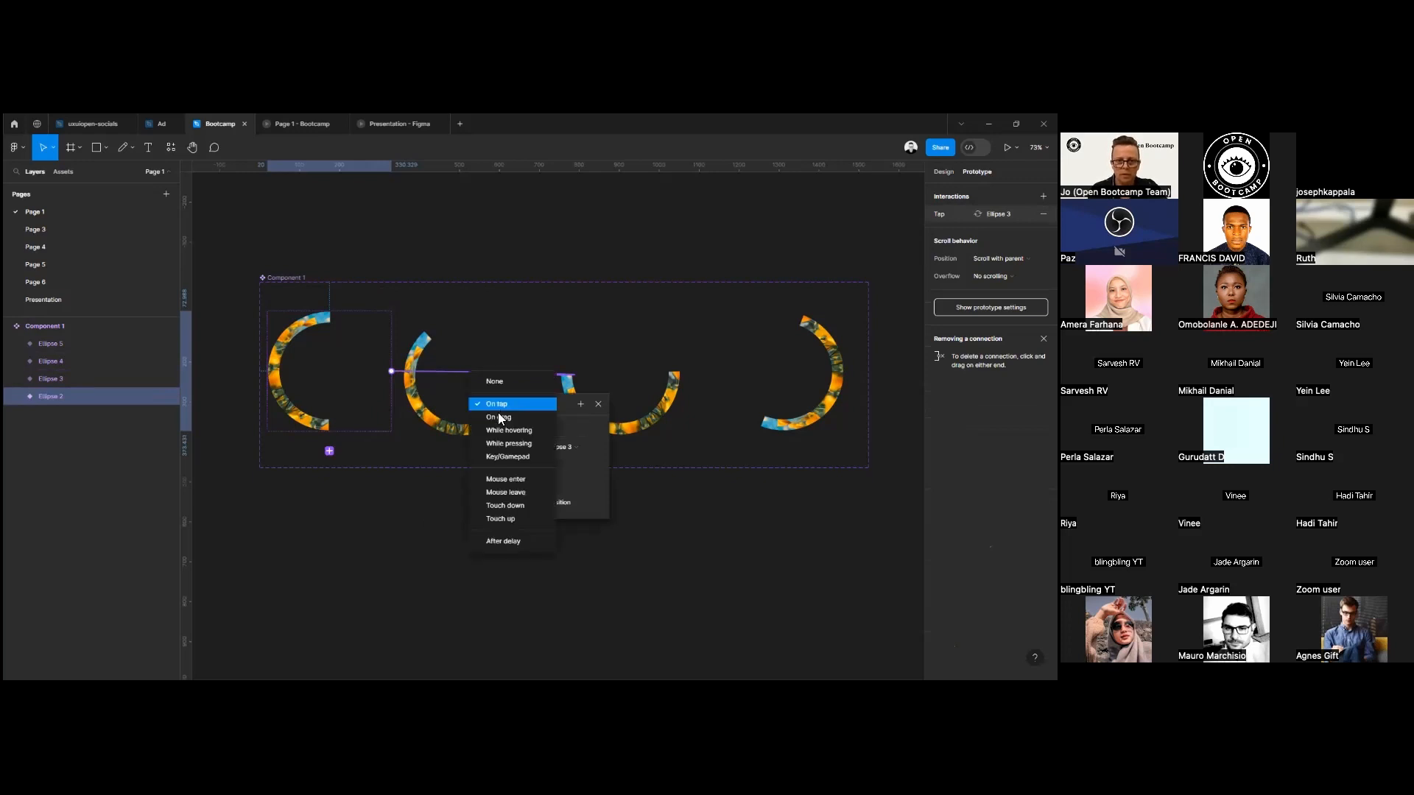
{"action": "left_click", "coordinate": [521, 542]}
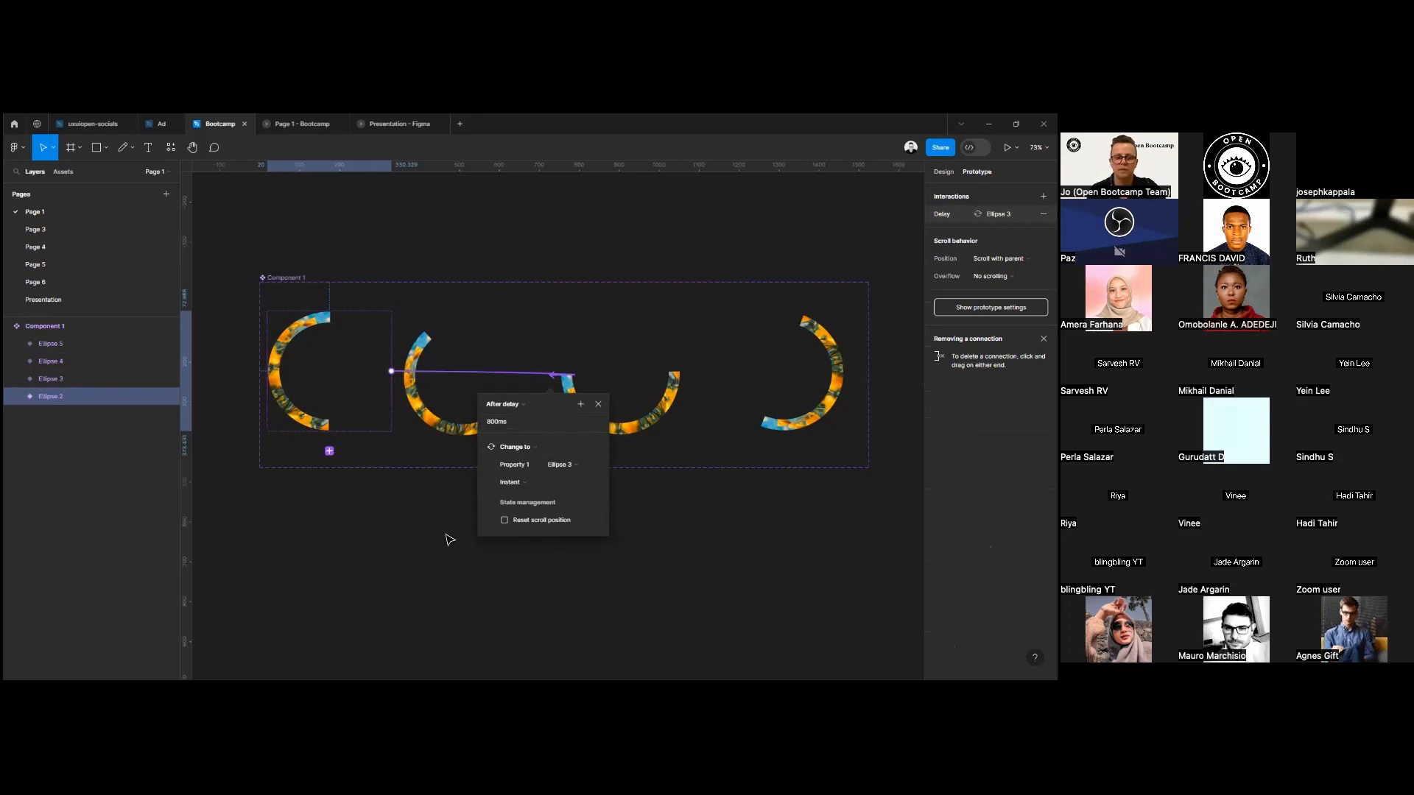
{"action": "scroll", "coordinate": [452, 535], "scroll_direction": "up", "scroll_amount": 4}
{"action": "scroll", "coordinate": [452, 535], "scroll_direction": "down", "scroll_amount": 4}
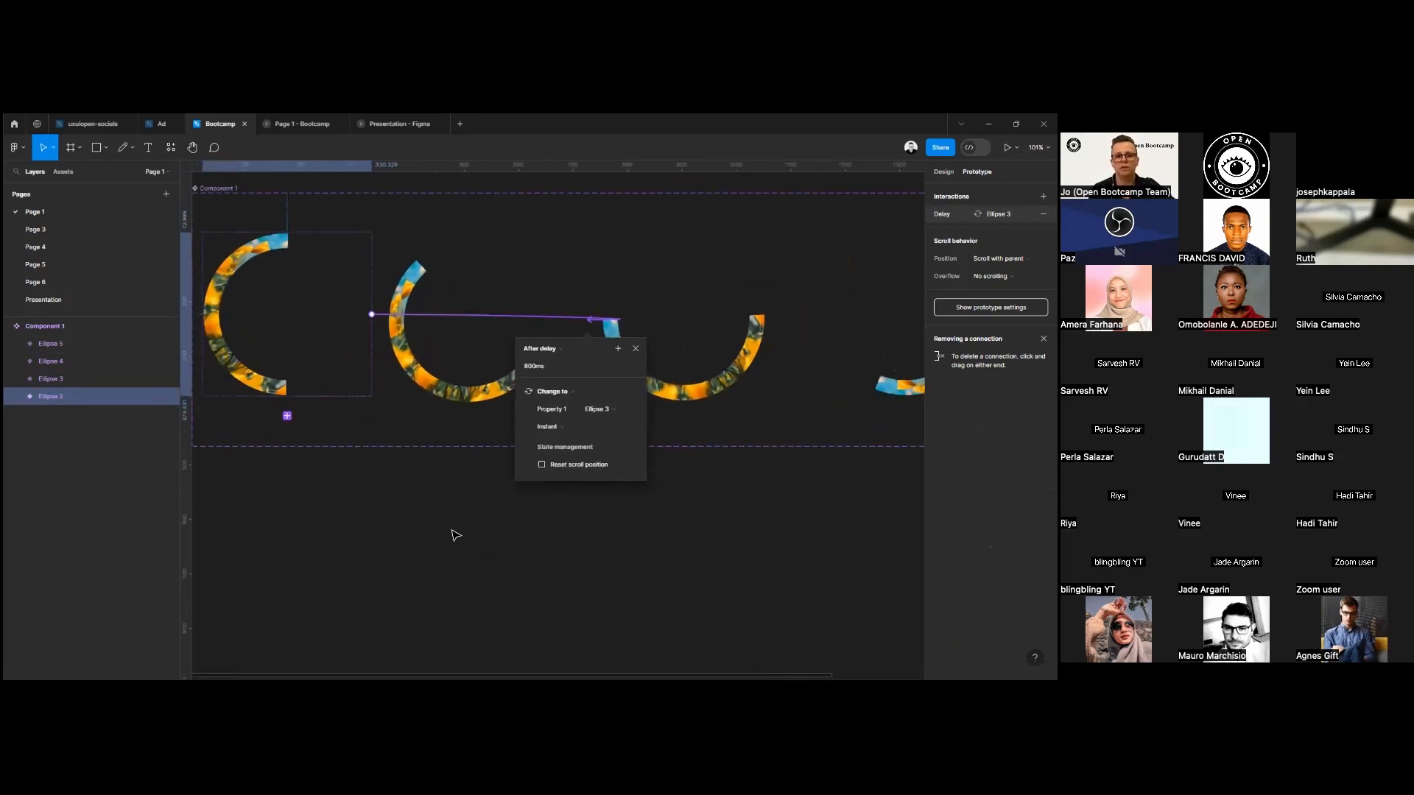
Connect the Ellipse 3 variant to the Ellipse 4 variant with an After delay trigger.
{"action": "left_click", "coordinate": [453, 535]}
{"action": "left_click", "coordinate": [429, 359]}
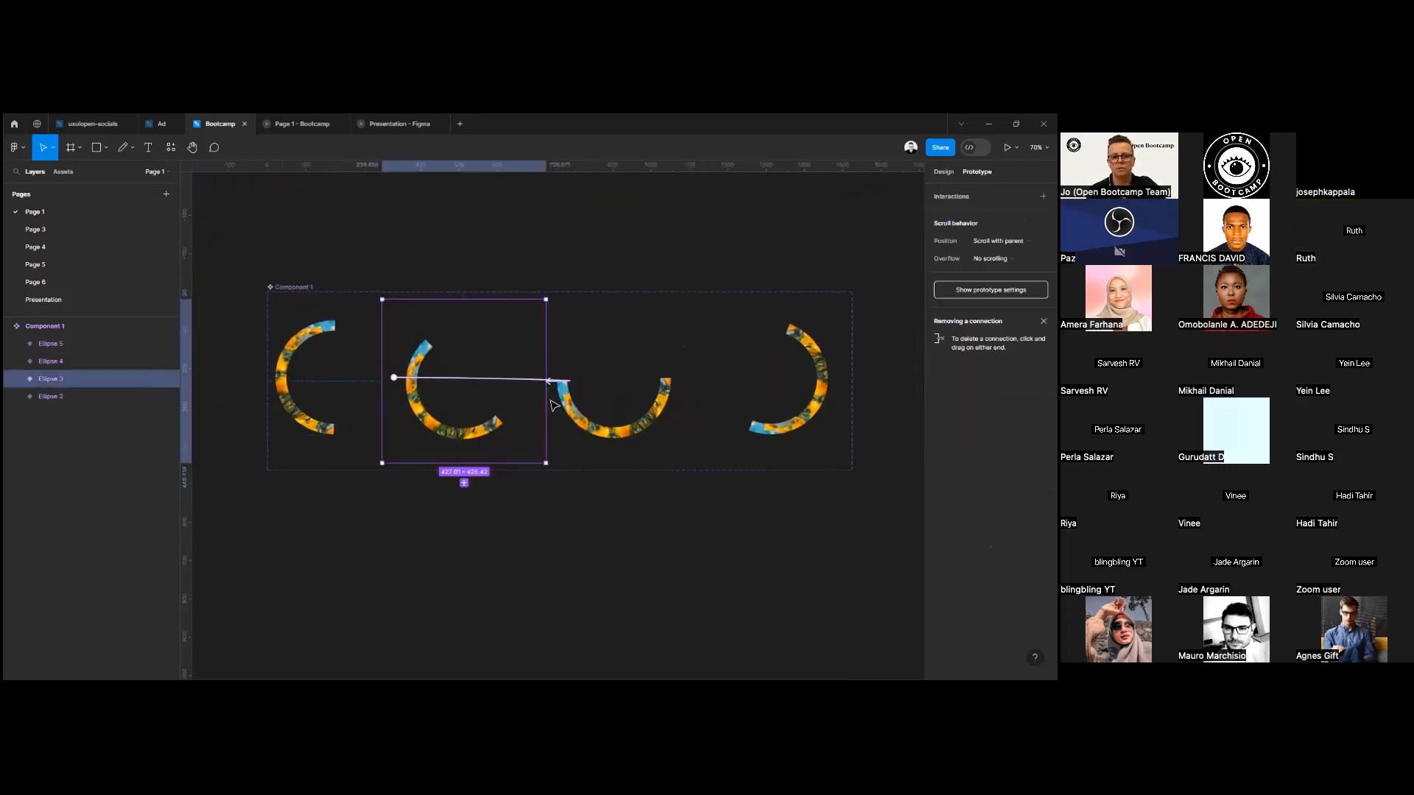
{"action": "left_click_drag", "start_coordinate": [550, 397], "coordinate": [587, 444]}
{"action": "left_click", "coordinate": [516, 408]}
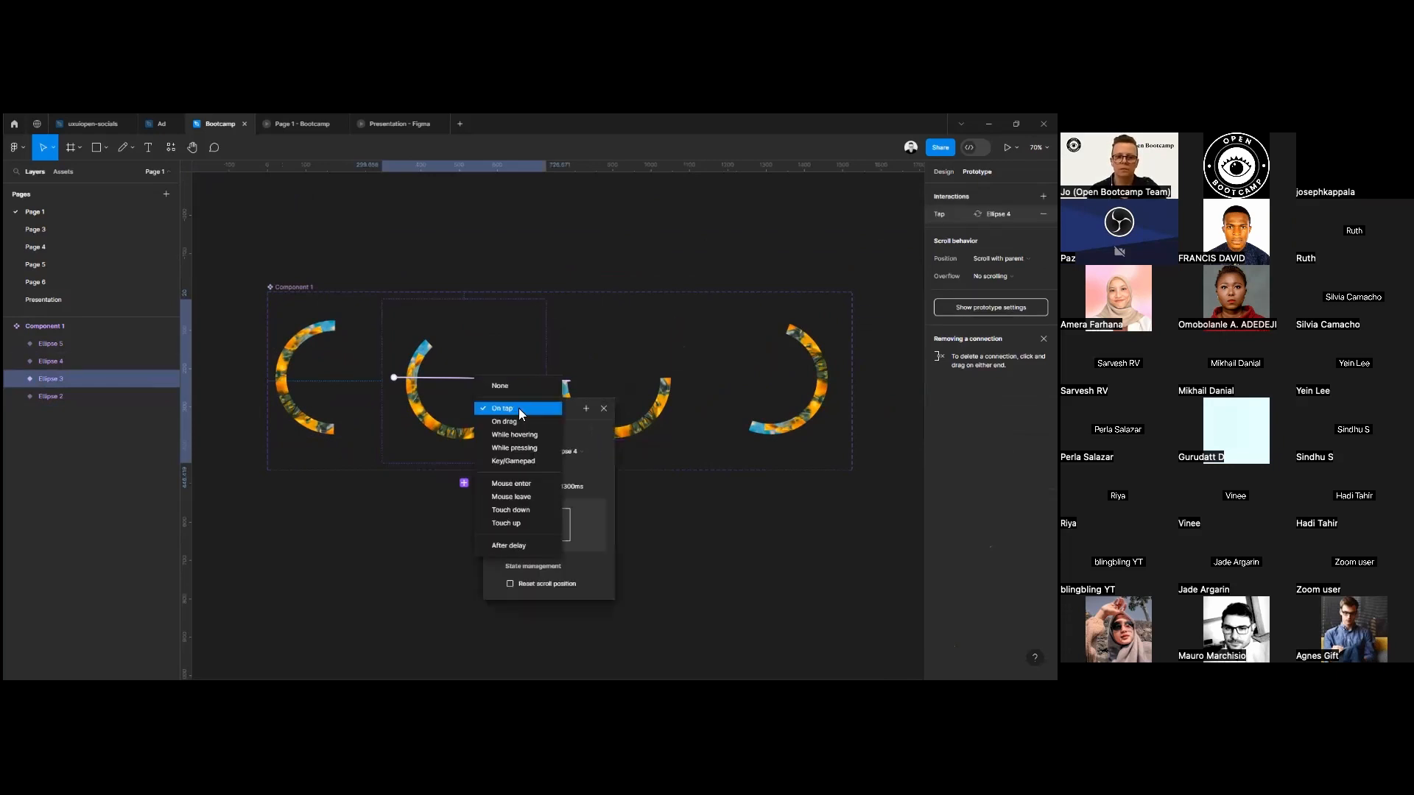
{"action": "left_click", "coordinate": [517, 545]}
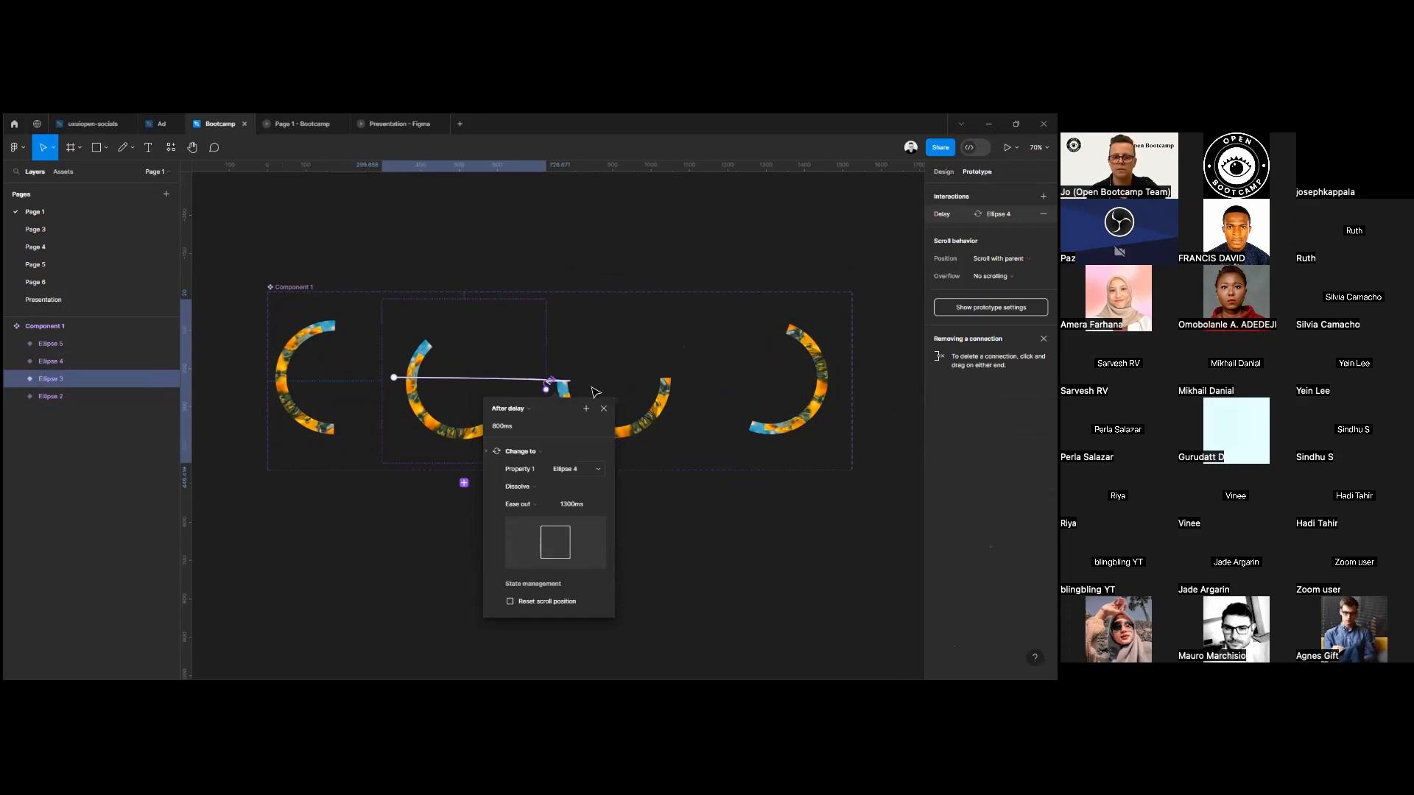
Connect the Ellipse 4 variant to the Ellipse 5 variant with an After delay trigger.
{"action": "left_click", "coordinate": [657, 420]}
{"action": "left_click_drag", "start_coordinate": [673, 379], "coordinate": [736, 406]}
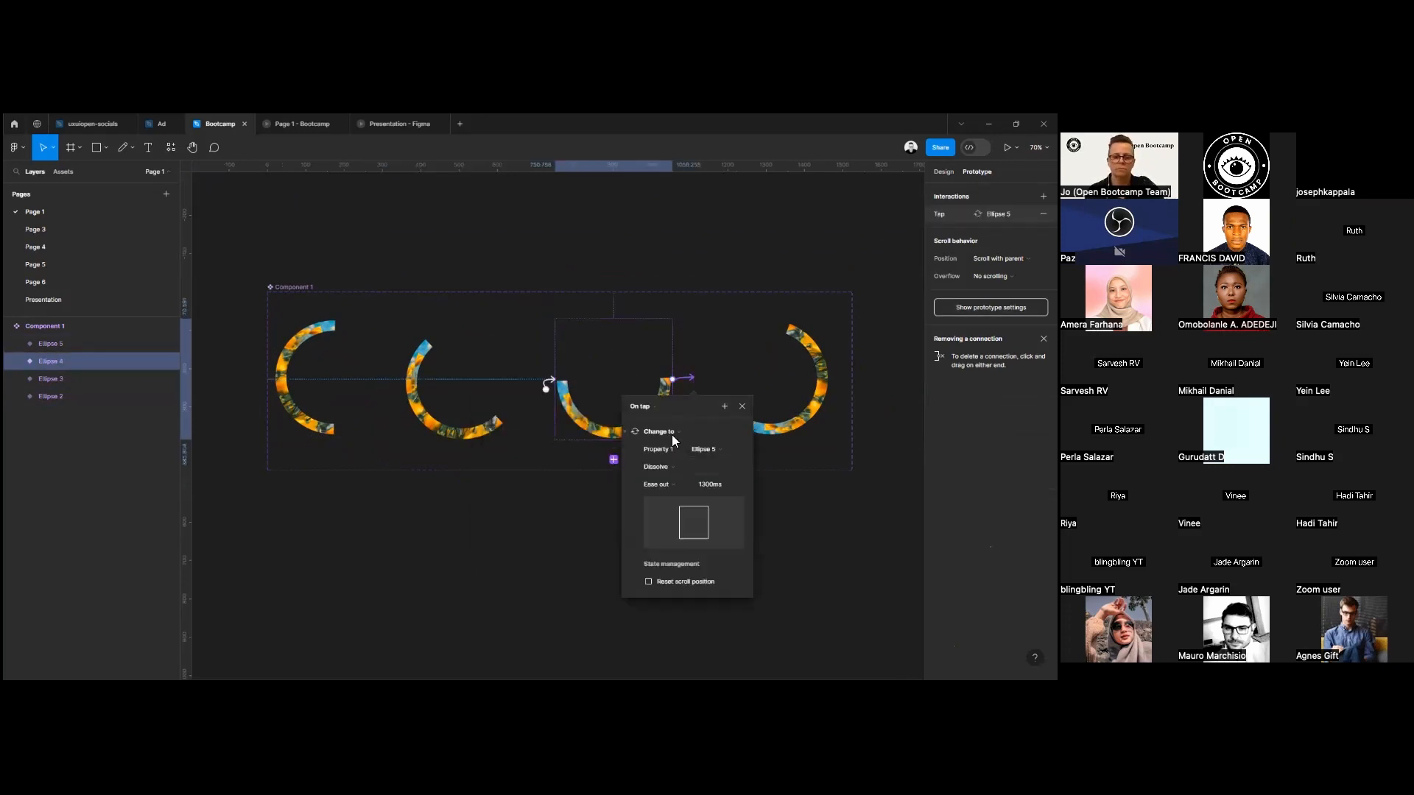
{"action": "left_click", "coordinate": [640, 406]}
{"action": "left_click", "coordinate": [654, 543]}
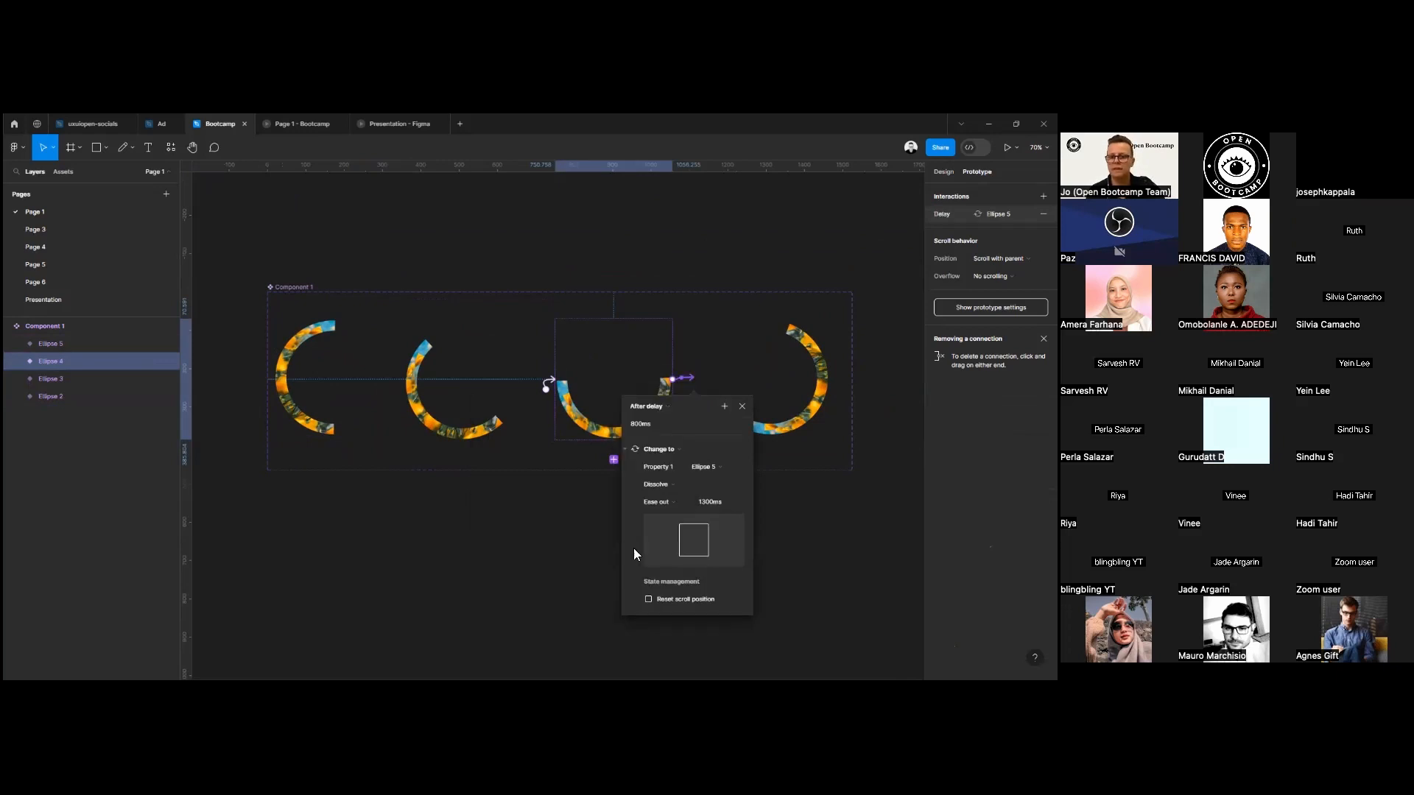
{"action": "left_click", "coordinate": [740, 405]}
{"action": "key", "text": "Escape"}
Close the animation loop by connecting the Ellipse 5 variant back to Ellipse 2 with an After delay trigger.
{"action": "left_click", "coordinate": [51, 343]}
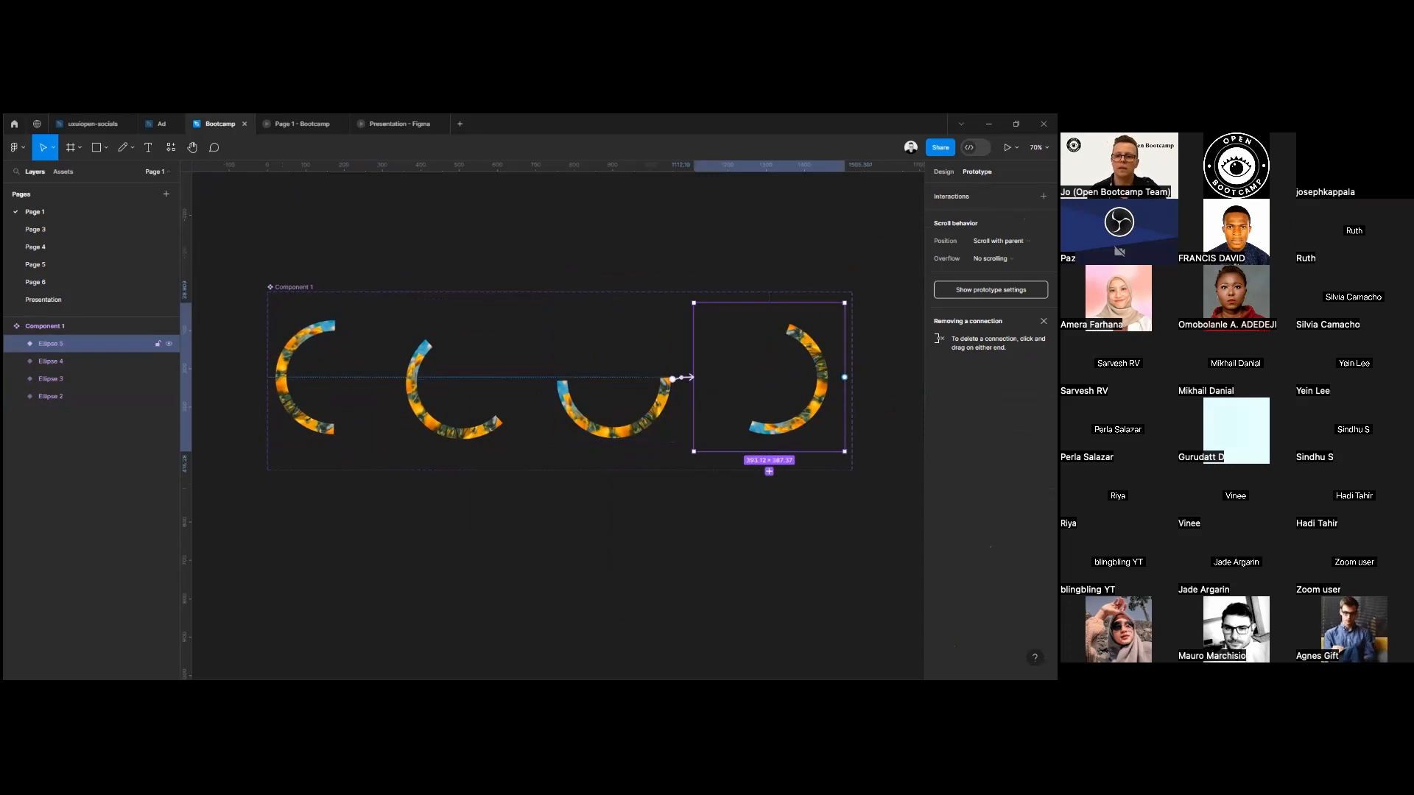
{"action": "left_click_drag", "start_coordinate": [844, 377], "coordinate": [298, 400]}
{"action": "left_click", "coordinate": [354, 405]}
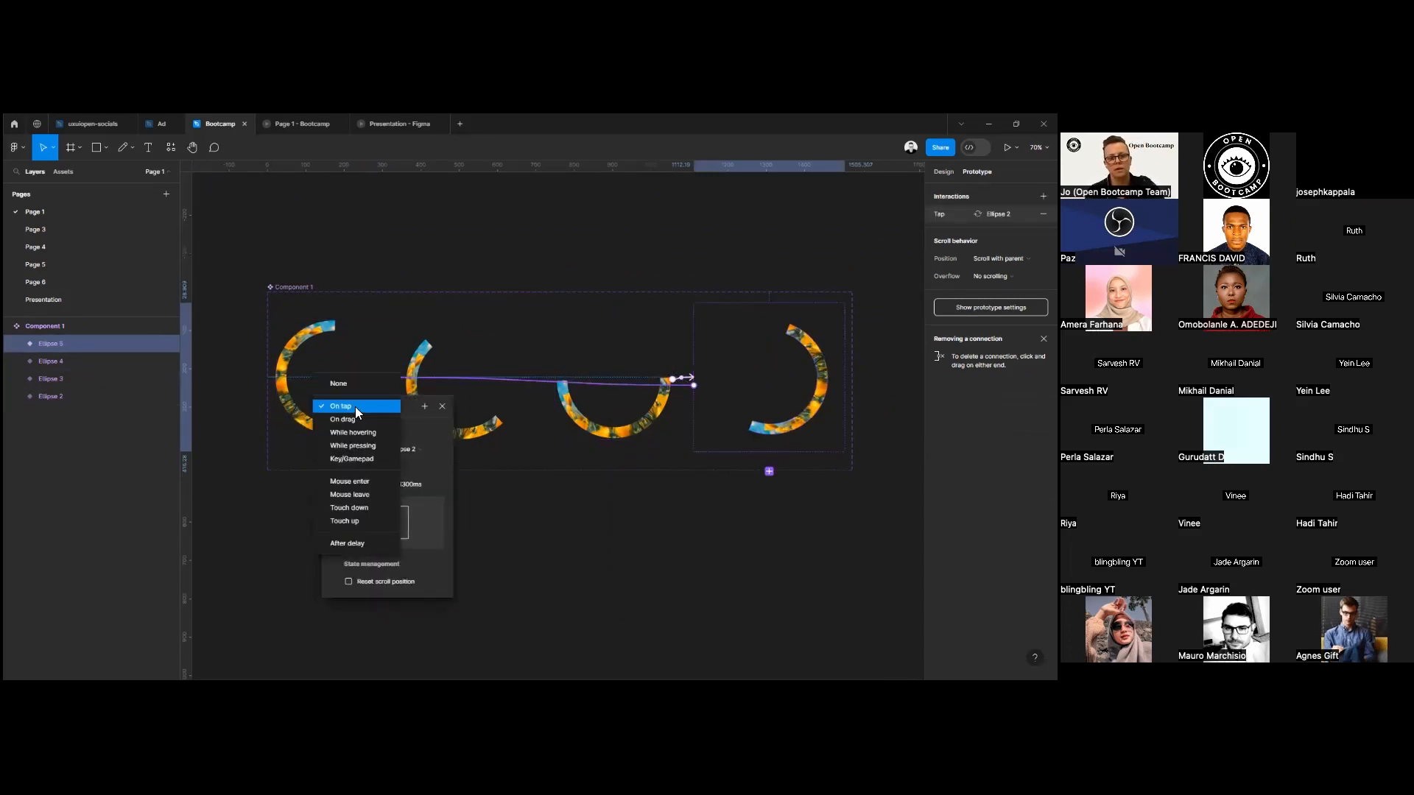
{"action": "left_click", "coordinate": [365, 544]}
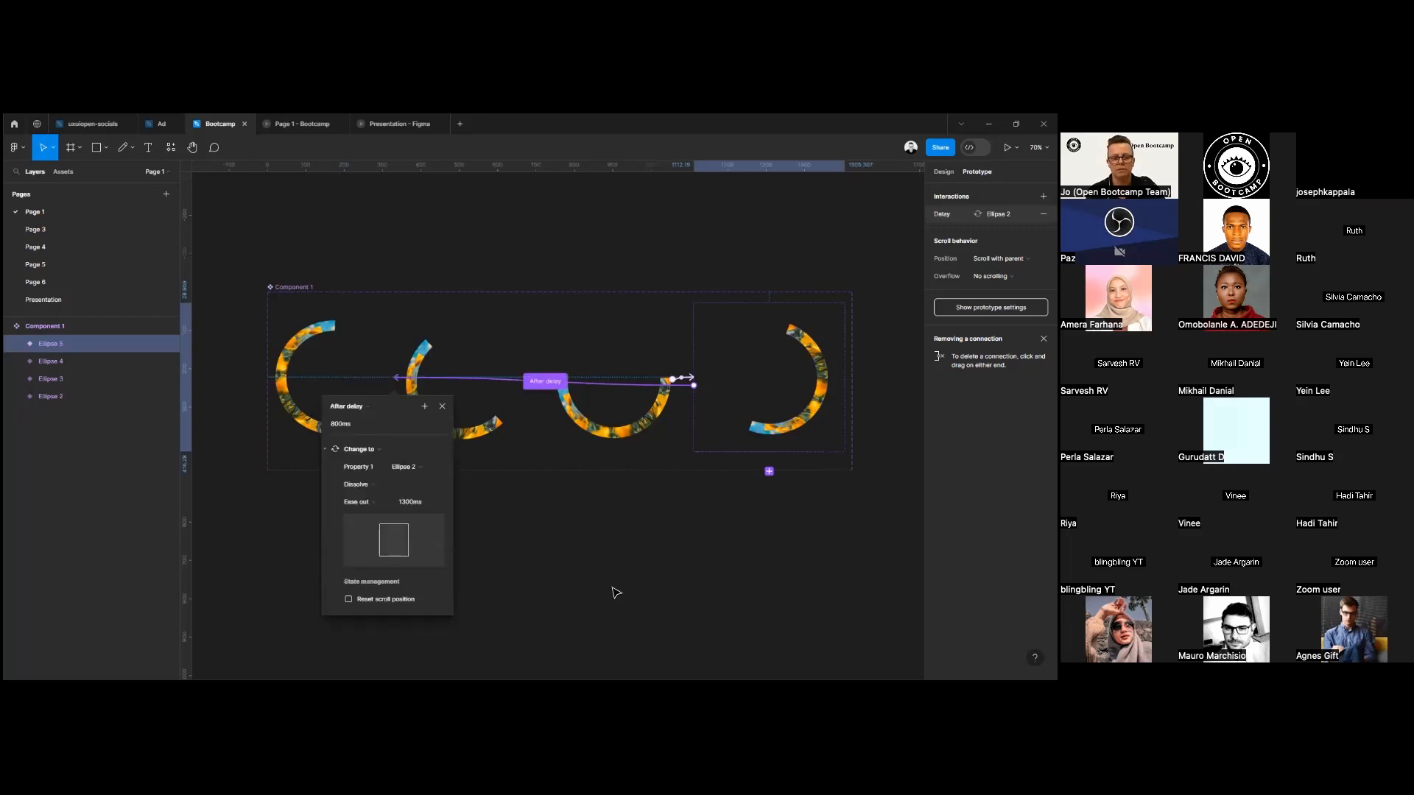
{"action": "left_click", "coordinate": [653, 552]}
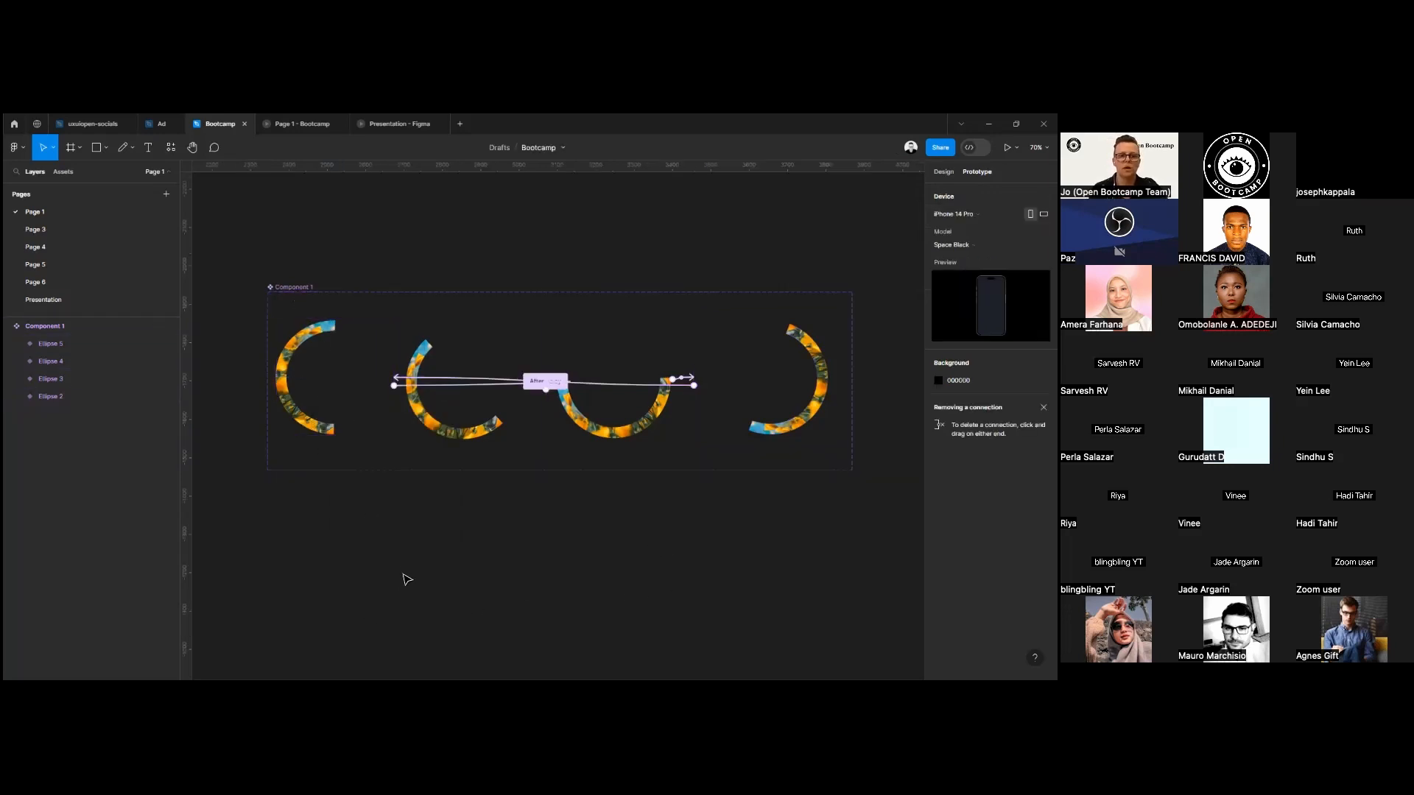
Draw a frame of about 728 × 571 below the component set.
{"action": "scroll", "coordinate": [415, 547], "scroll_direction": "down", "scroll_amount": 1}
{"action": "left_click", "coordinate": [71, 147]}
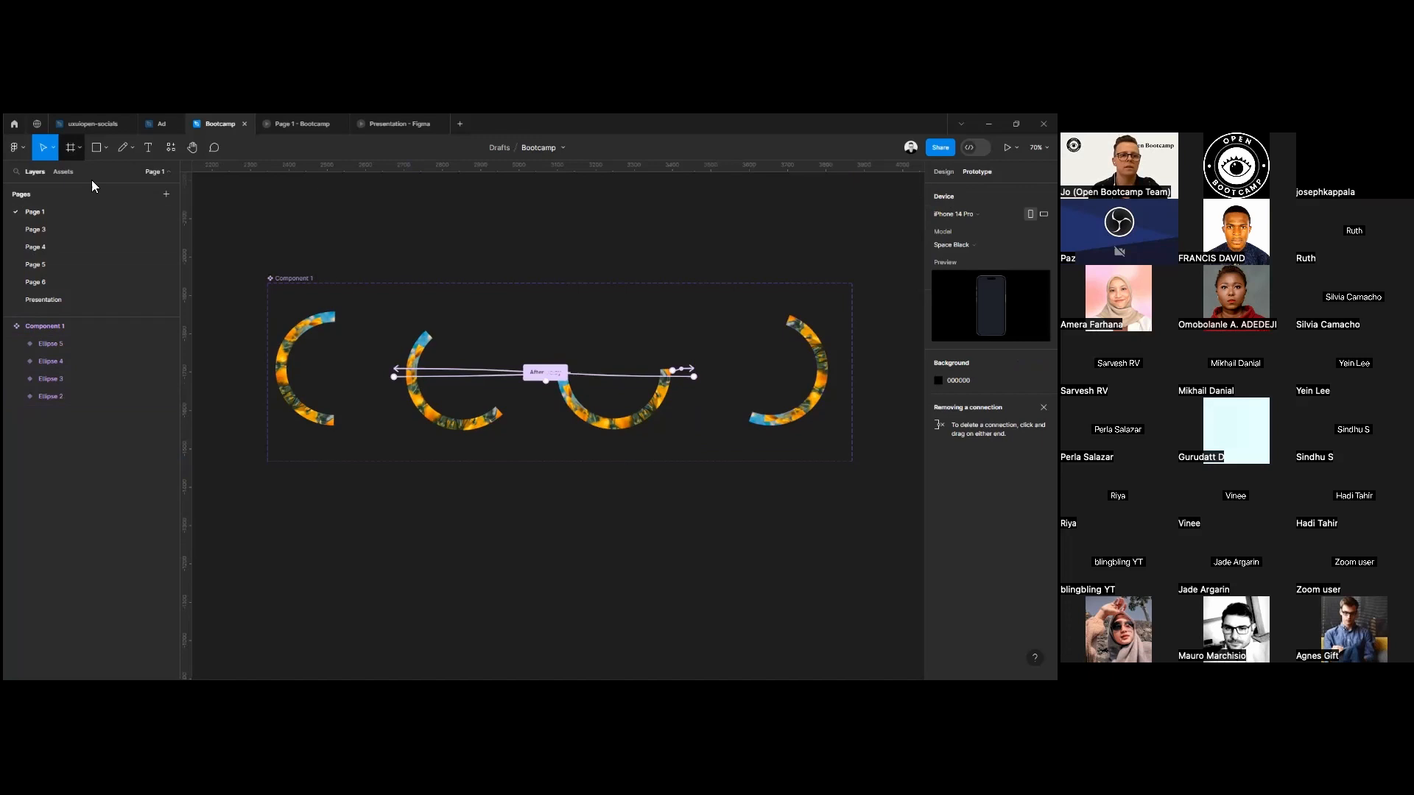
{"action": "left_click_drag", "start_coordinate": [396, 528], "coordinate": [685, 575]}
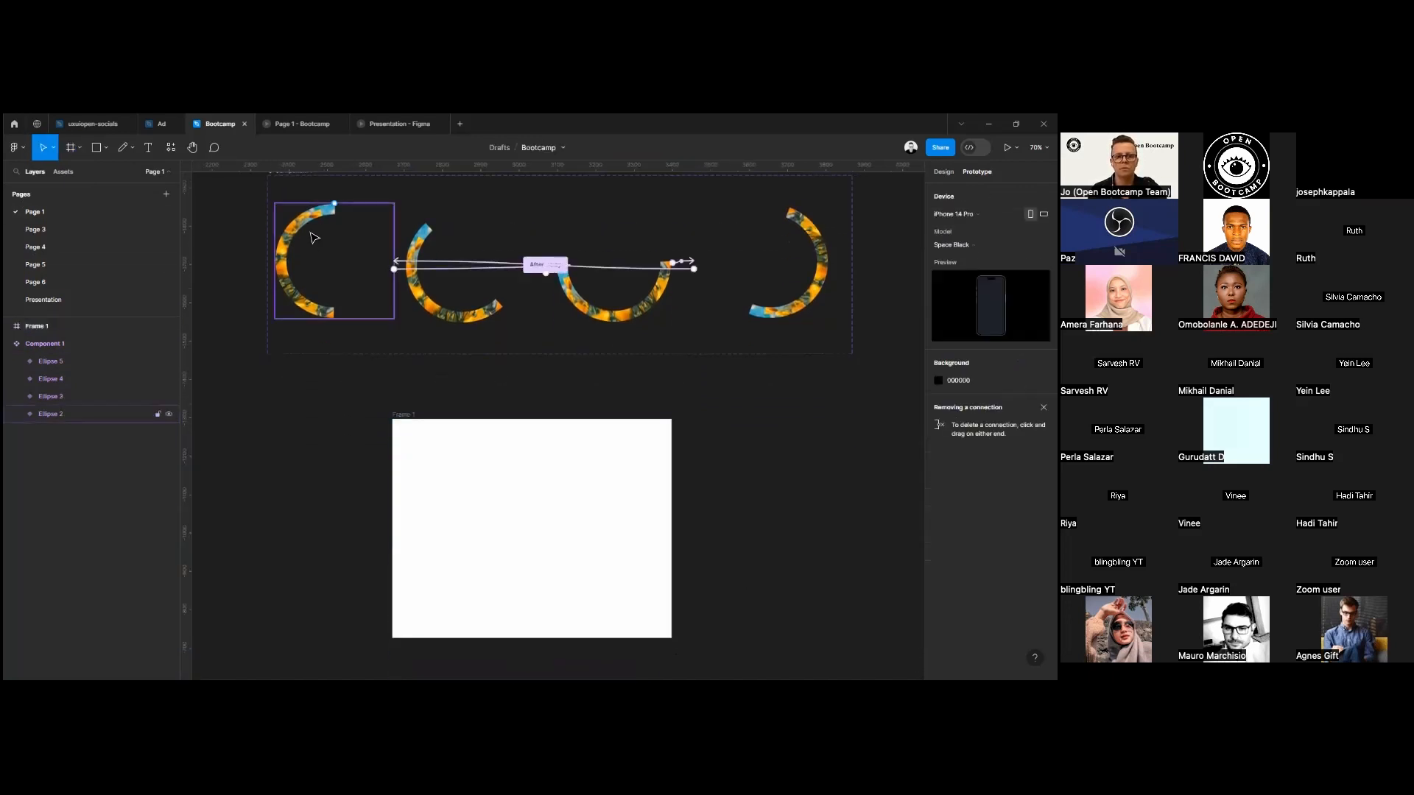
Place an instance of the first half-ring variant near the centre of the new frame.
{"action": "left_click", "coordinate": [318, 243]}
{"action": "left_click_drag", "start_coordinate": [313, 259], "coordinate": [508, 526]}
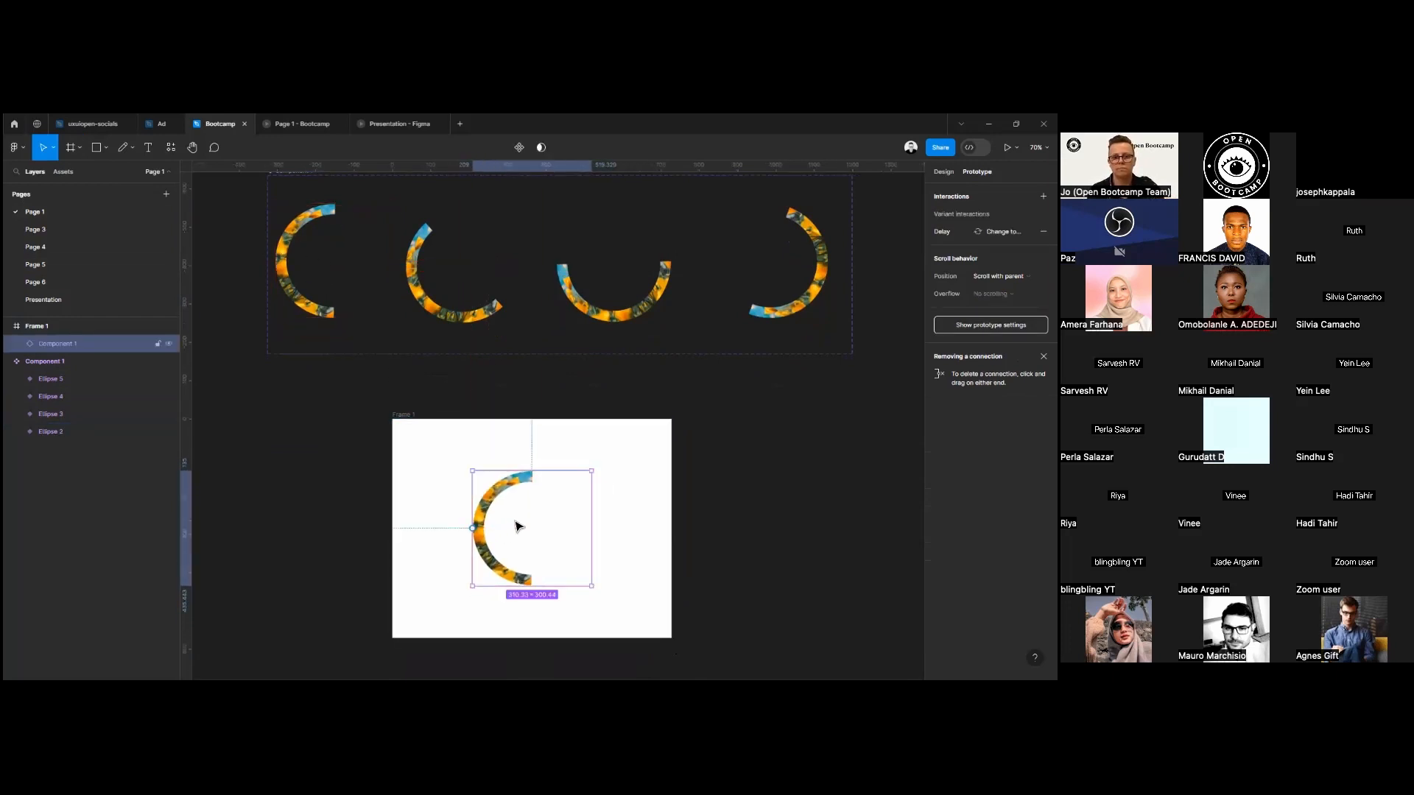
{"action": "left_click", "coordinate": [314, 308]}
{"action": "left_click", "coordinate": [534, 488]}
Preview the half-ring animation as a prototype, then close the preview and return to the design file.
{"action": "left_click", "coordinate": [1008, 148]}
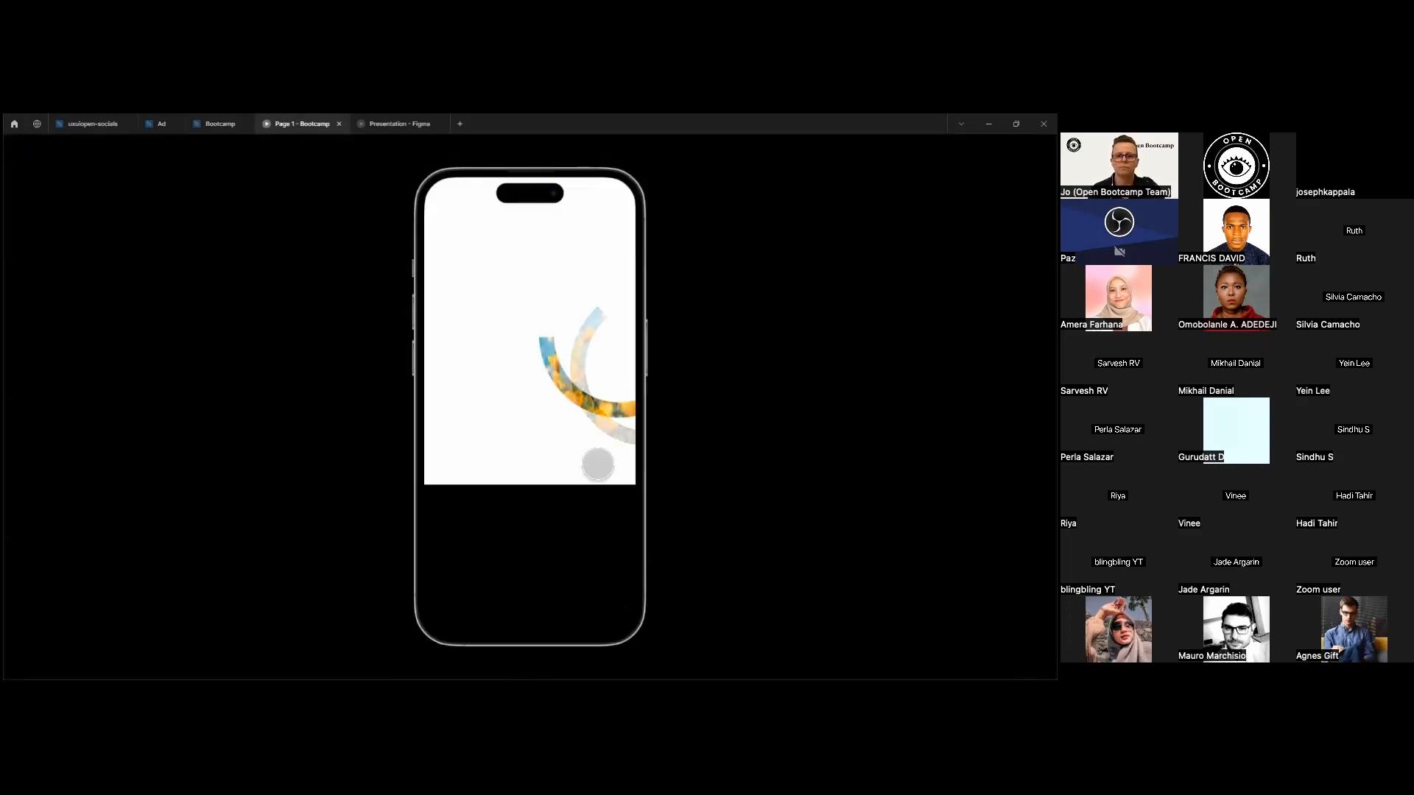
{"action": "left_click", "coordinate": [339, 124]}
{"action": "left_click", "coordinate": [210, 122]}
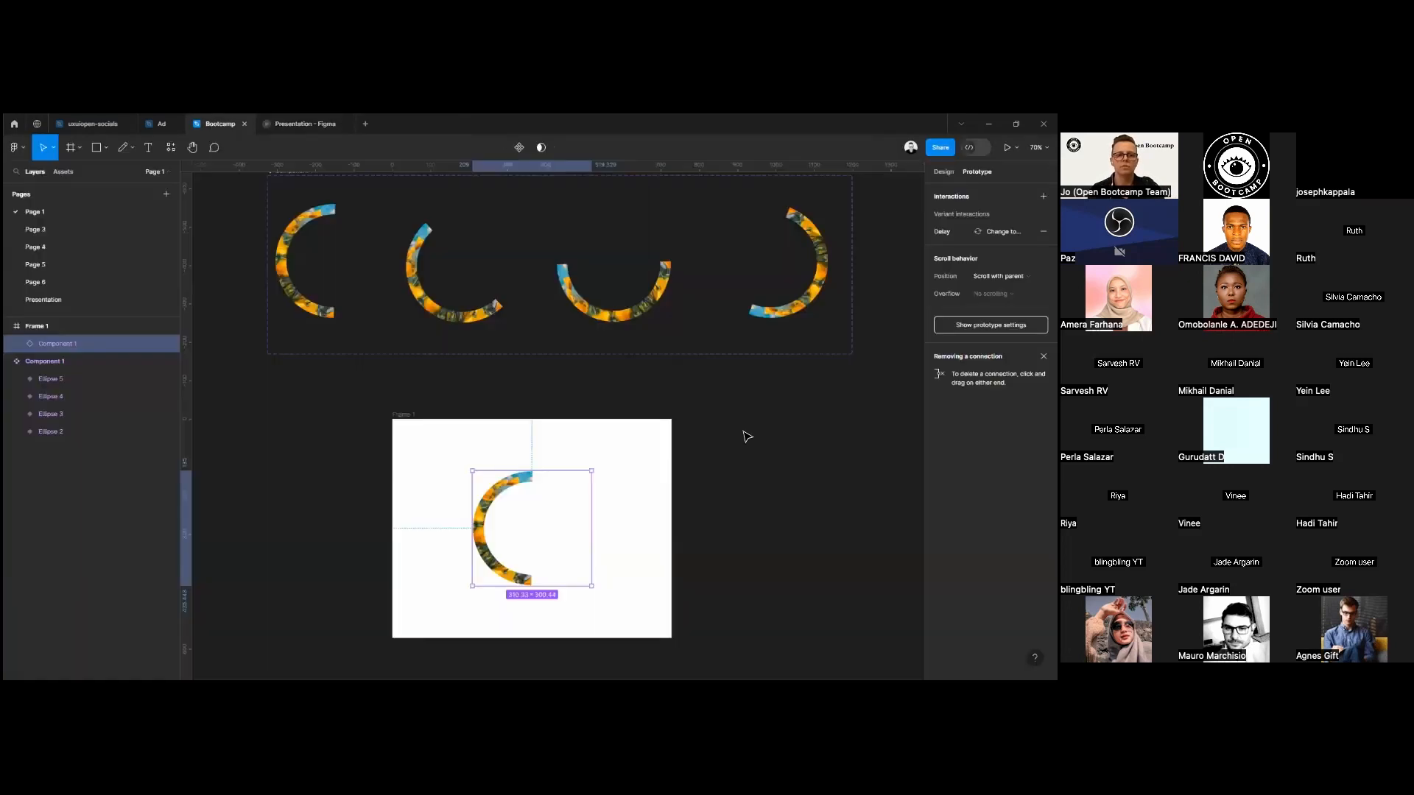
Narrow Frame 1 and apply the A4 size preset to it.
{"action": "left_click", "coordinate": [404, 412]}
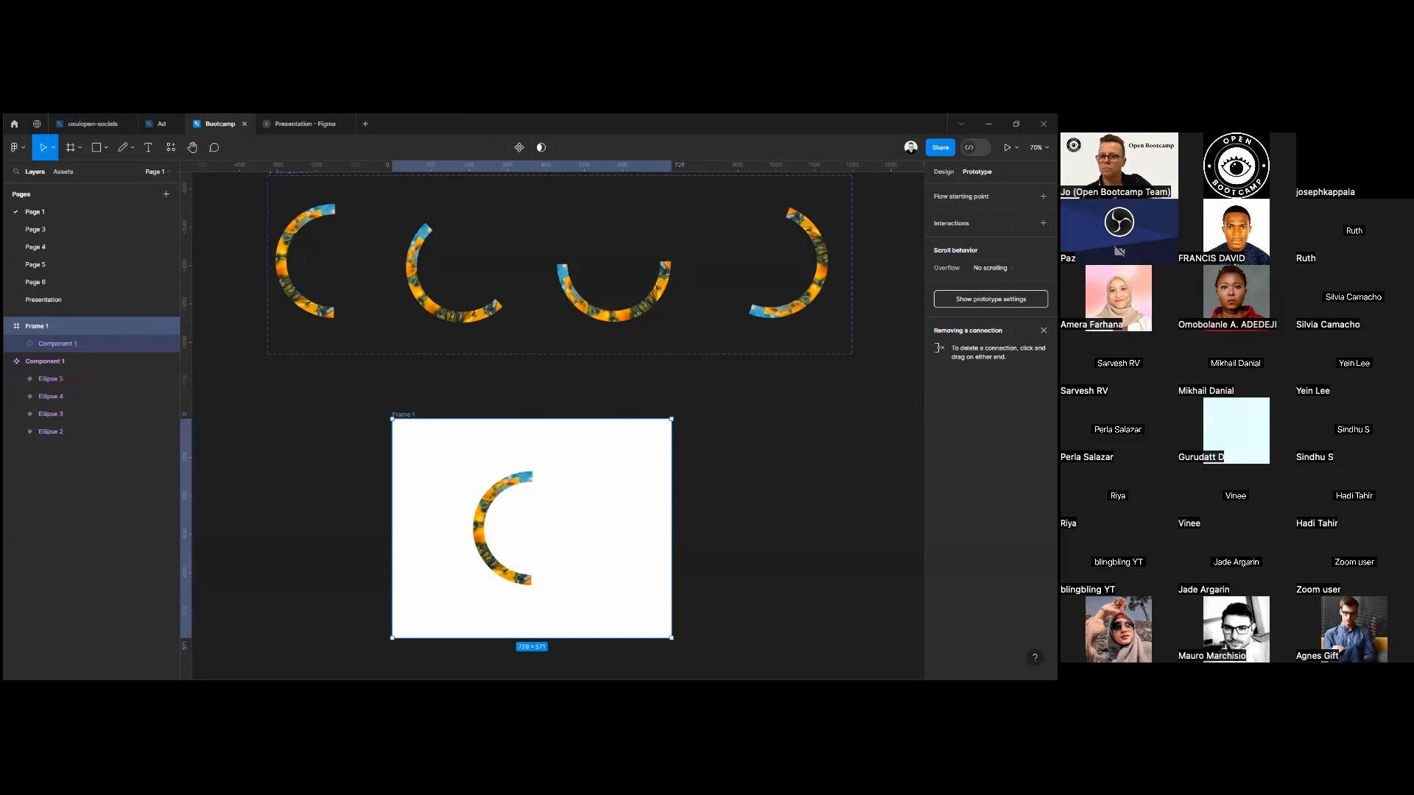
{"action": "left_click_drag", "start_coordinate": [670, 514], "coordinate": [450, 505]}
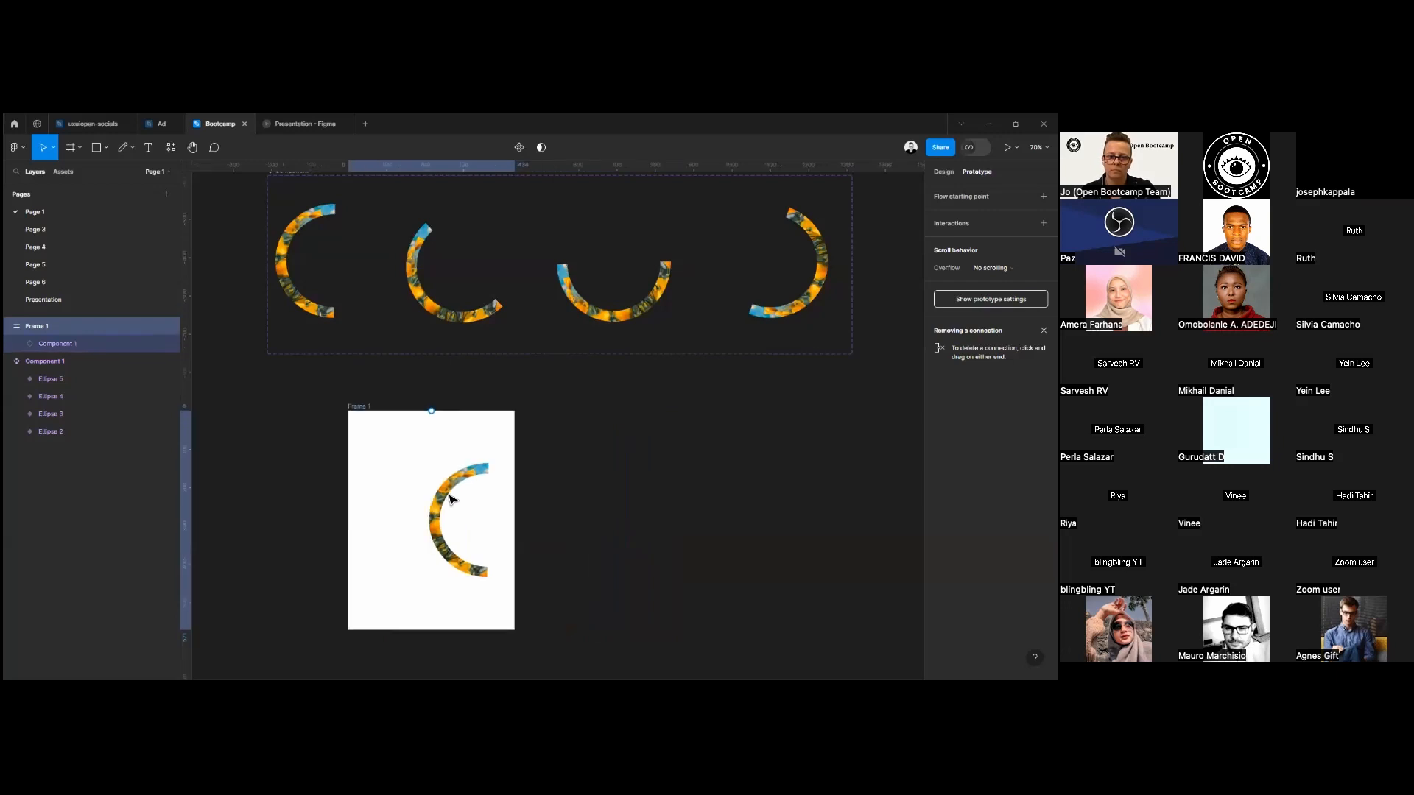
{"action": "left_click", "coordinate": [965, 219]}
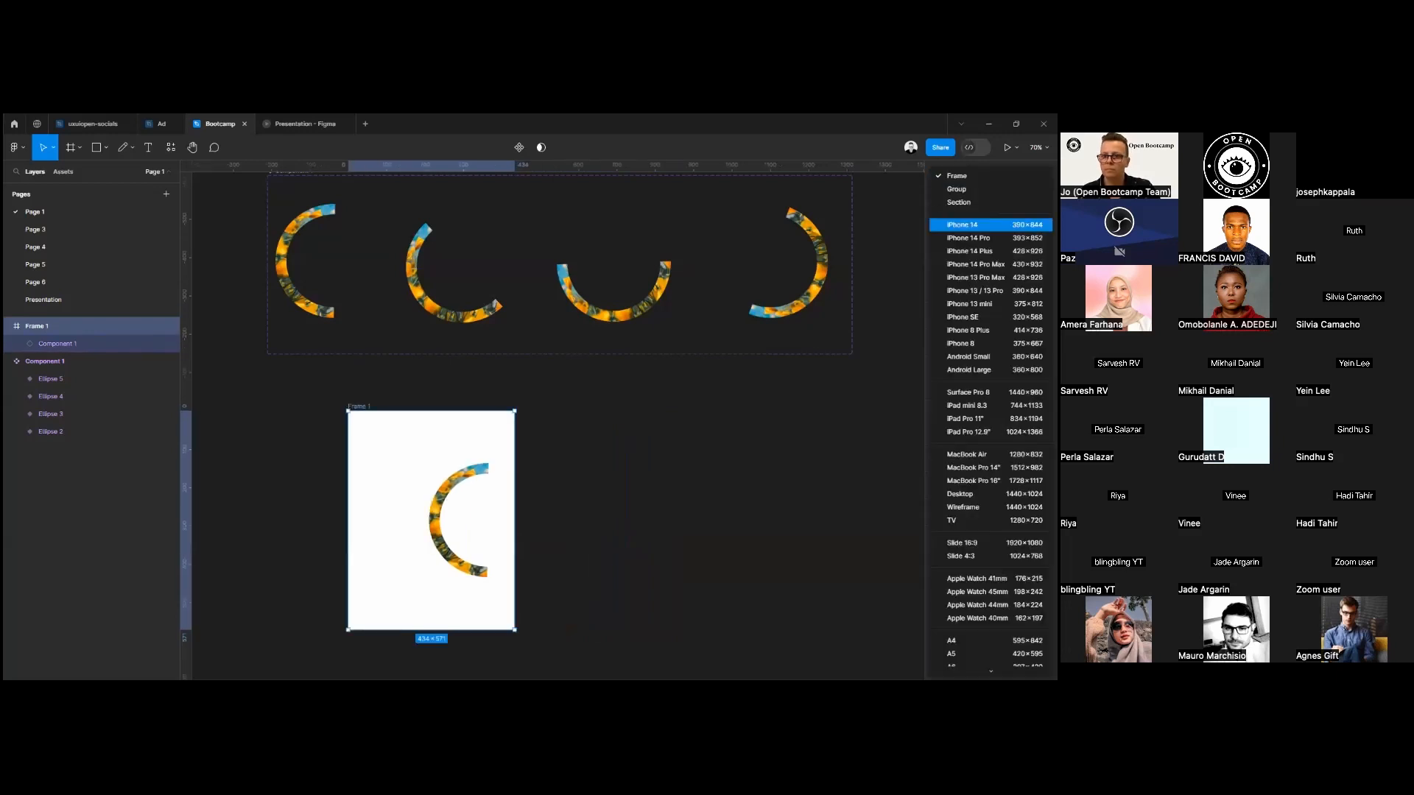
{"action": "scroll", "coordinate": [972, 444], "scroll_direction": "down", "scroll_amount": 3}
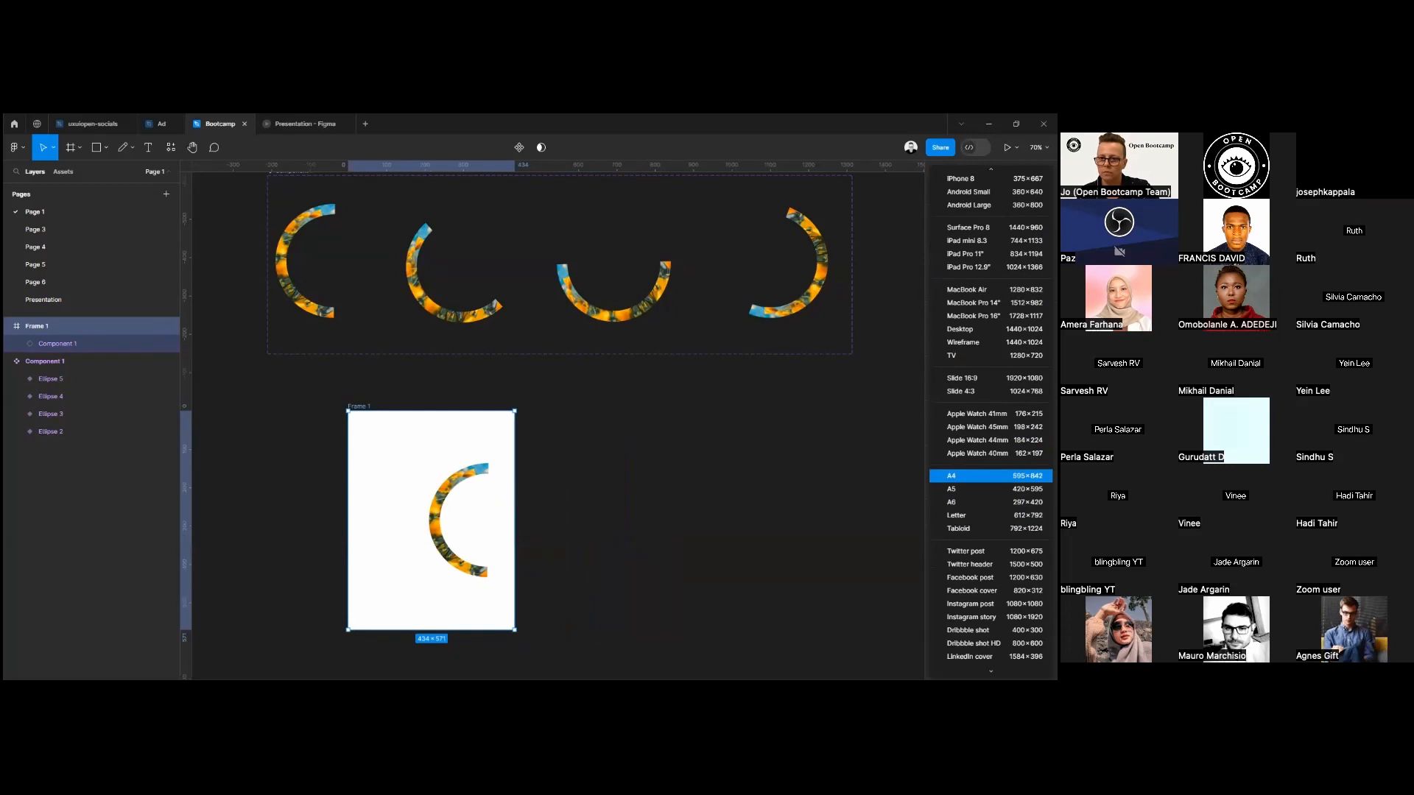
{"action": "left_click", "coordinate": [979, 476]}
Move the half-ring instance slightly left so it sits nearer the middle of the A4 frame.
{"action": "left_click", "coordinate": [423, 453]}
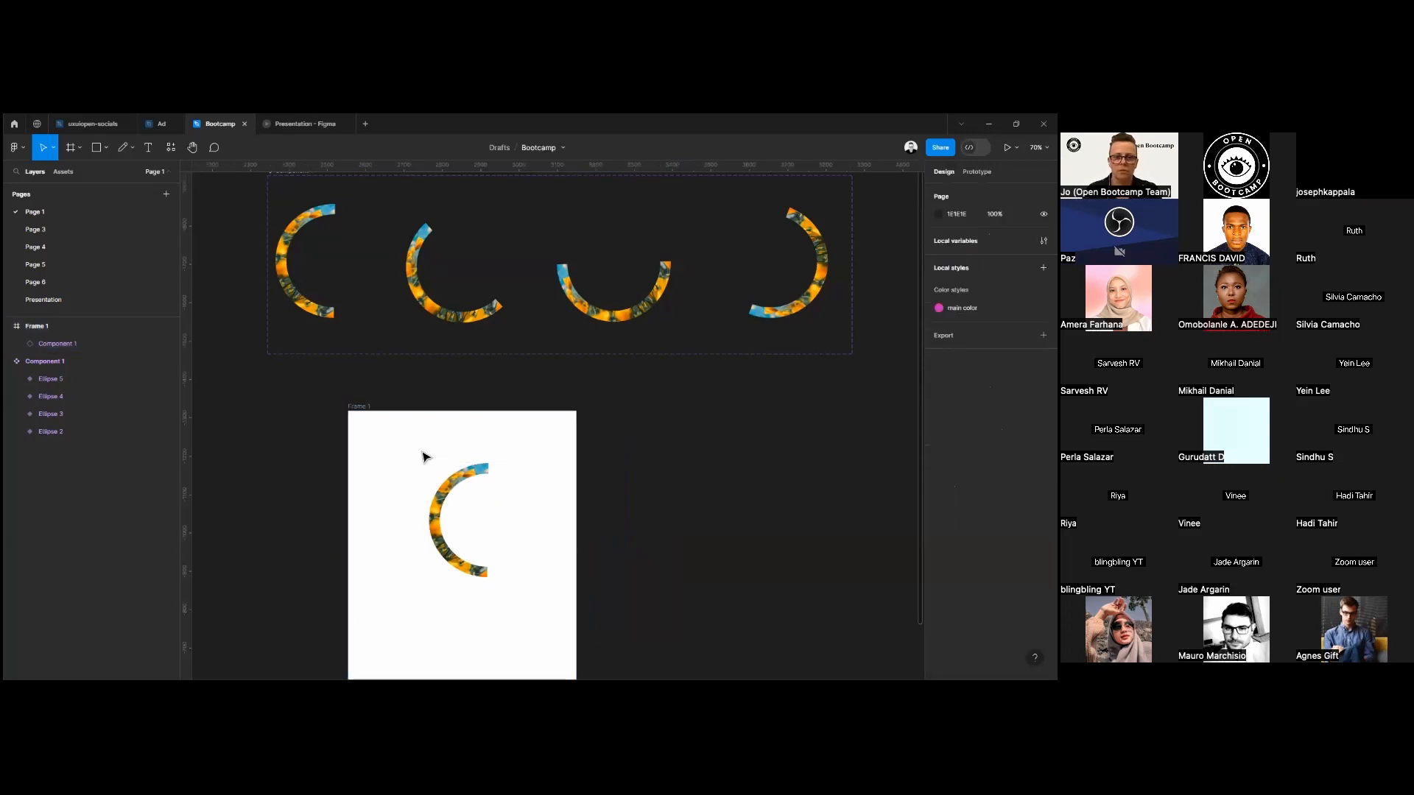
{"action": "left_click", "coordinate": [444, 506]}
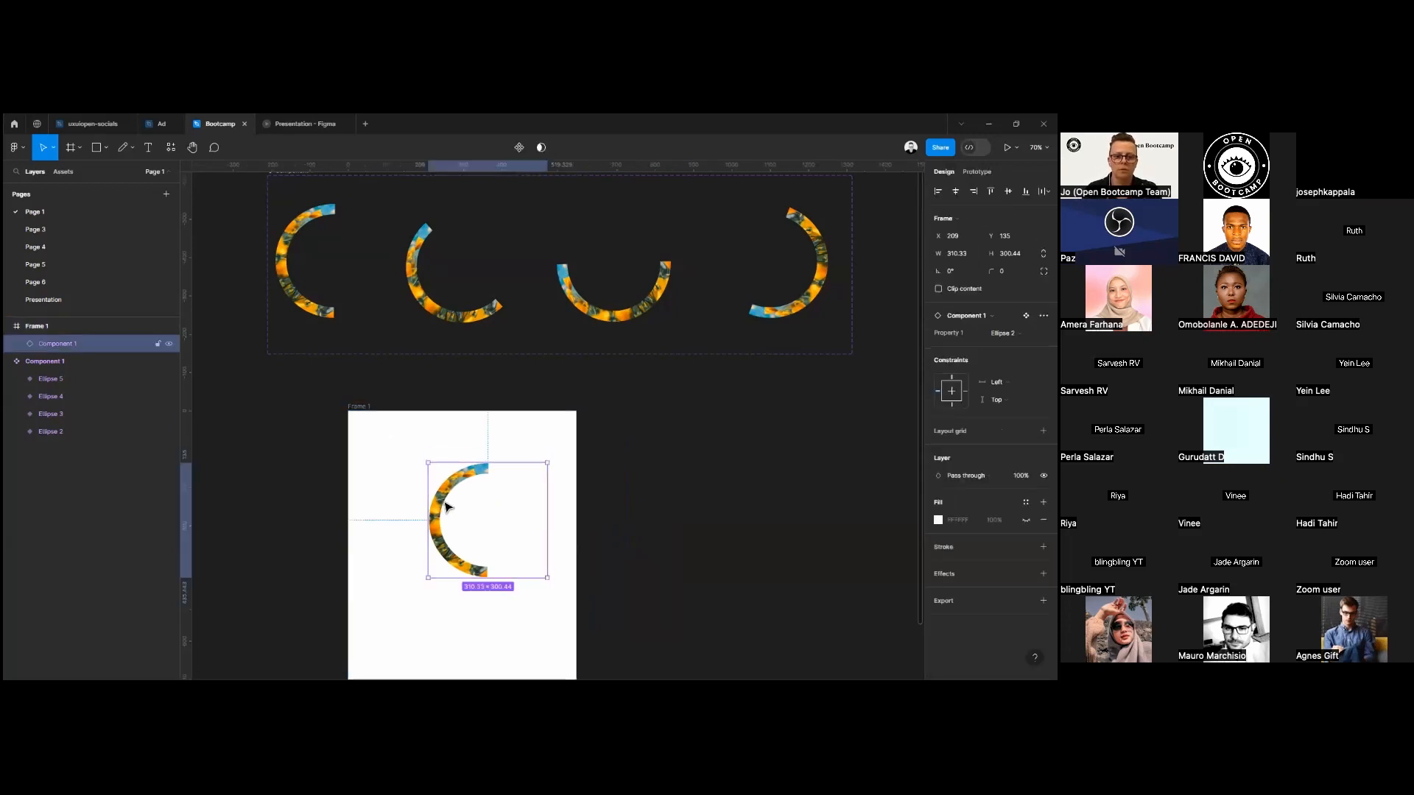
{"action": "left_click_drag", "start_coordinate": [444, 507], "coordinate": [418, 507]}
Preview the A4 frame's prototype and go back to the Bootcamp design file.
{"action": "left_click", "coordinate": [369, 412]}
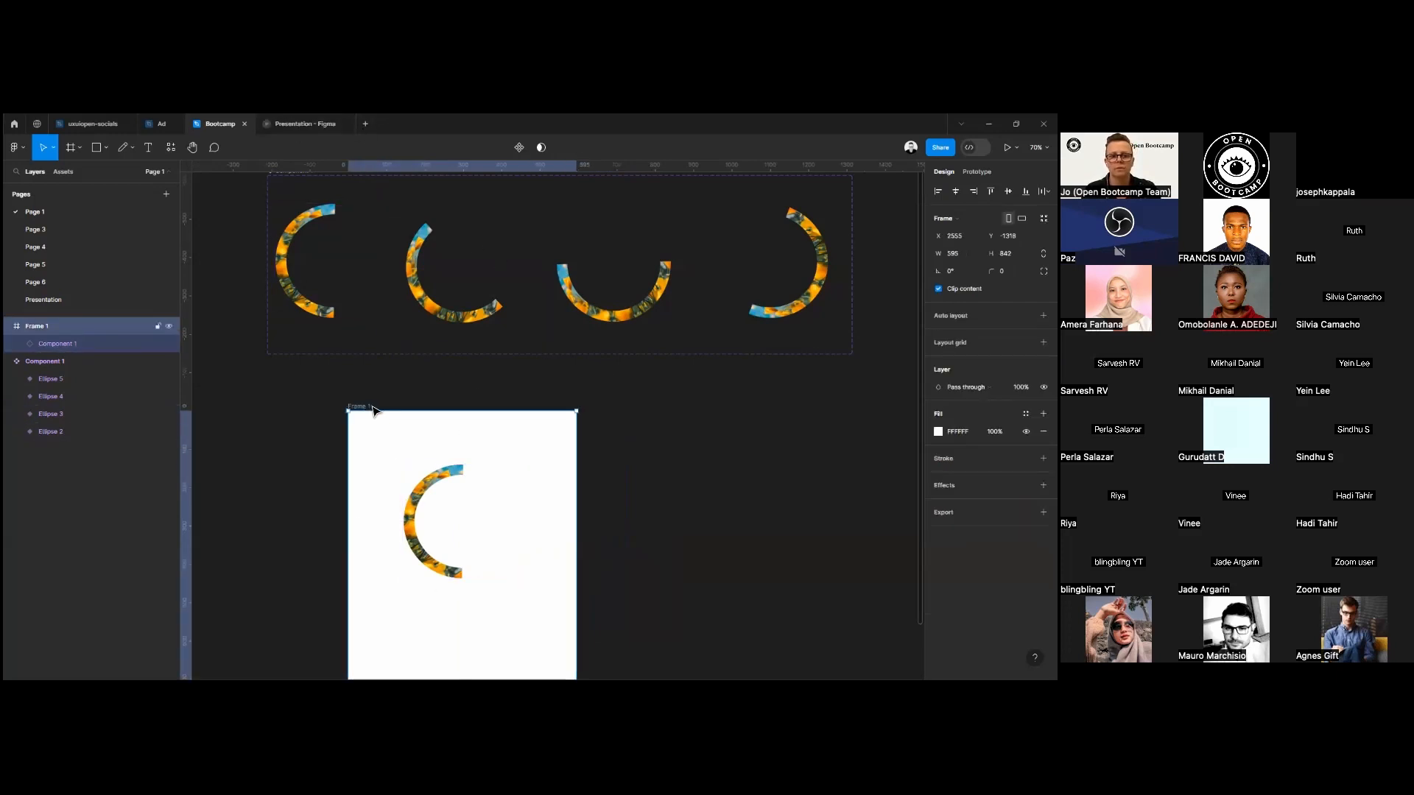
{"action": "left_click", "coordinate": [1008, 147]}
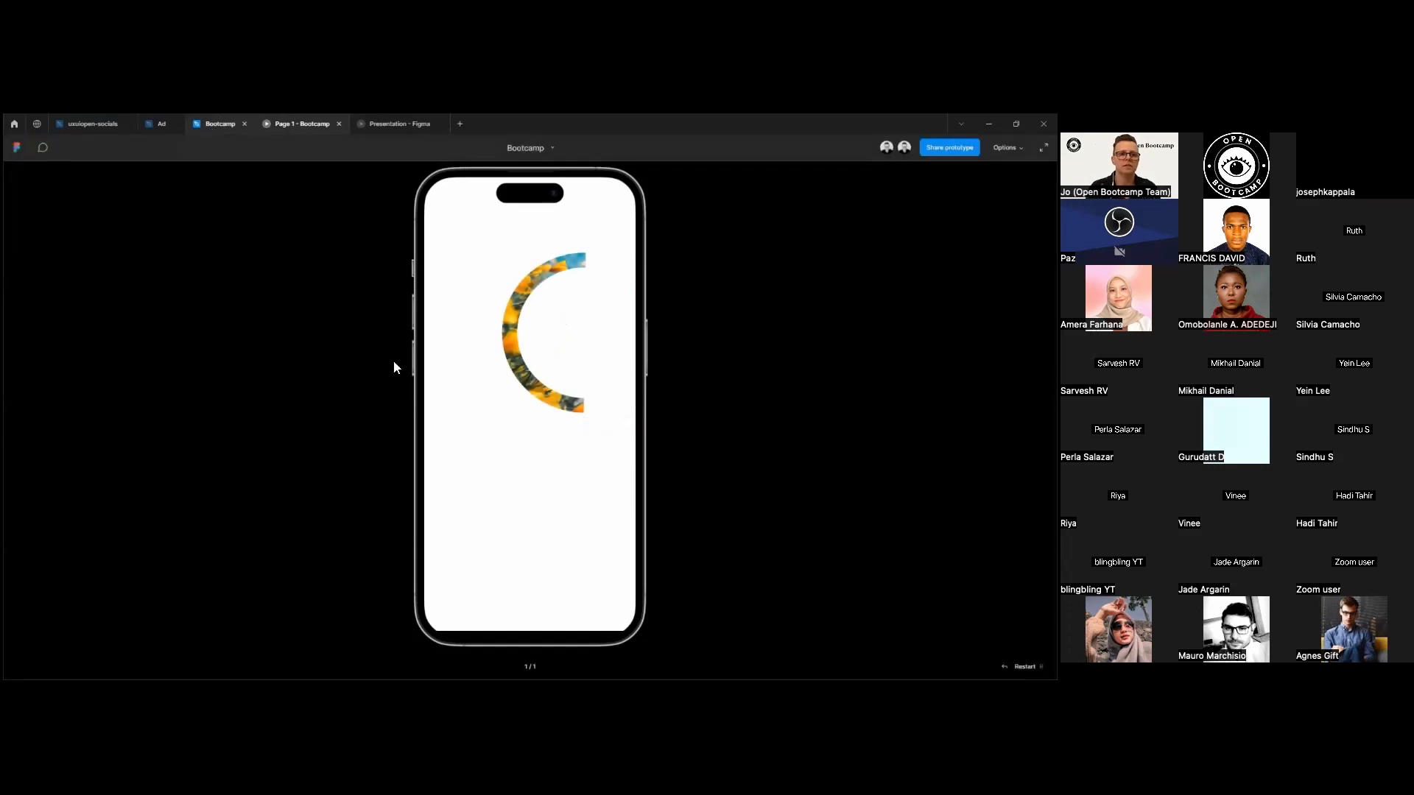
{"action": "left_click", "coordinate": [220, 124]}
{"action": "left_click", "coordinate": [344, 345]}
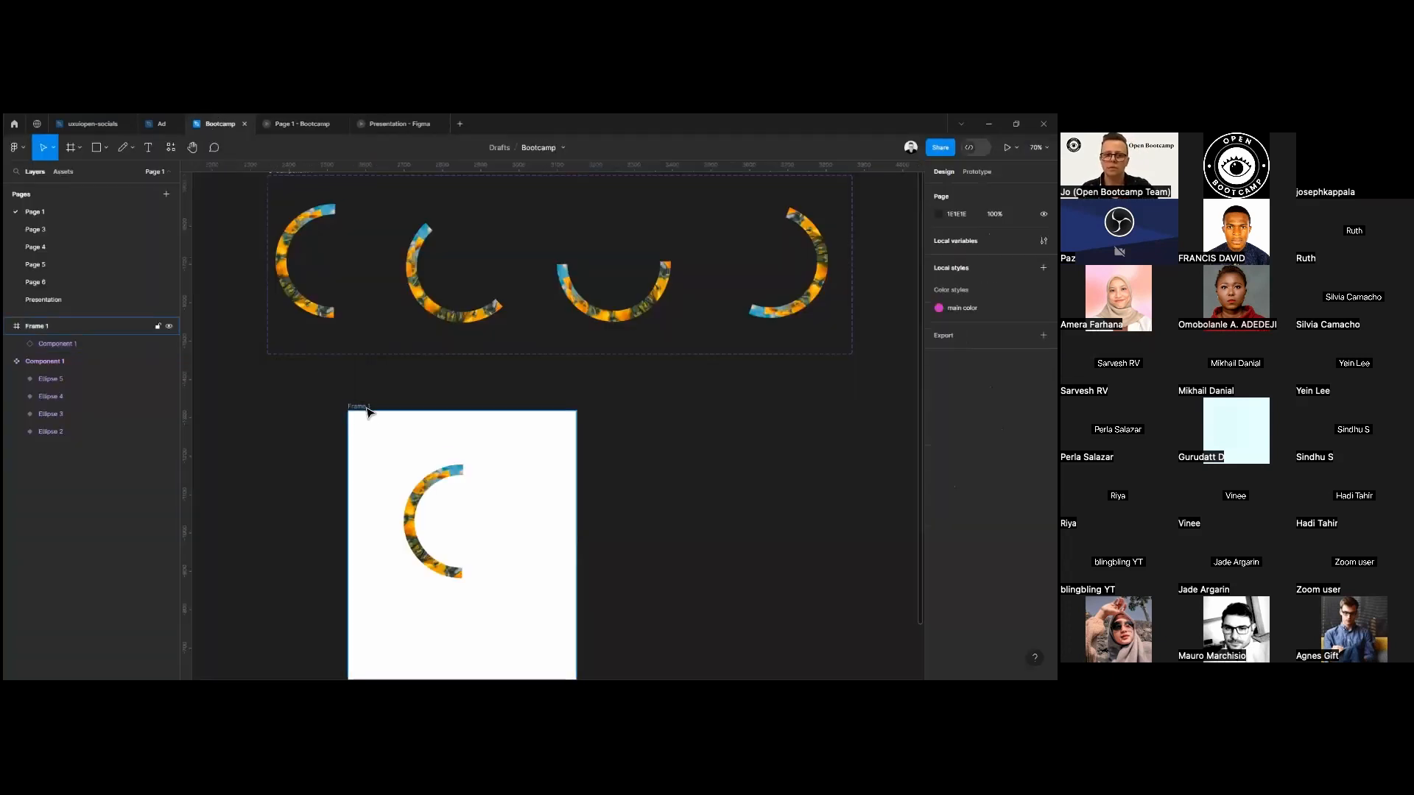
Change the prototype device from iPhone 14 Pro to Custom size in the prototype settings.
{"action": "left_click", "coordinate": [368, 411]}
{"action": "left_click", "coordinate": [977, 172]}
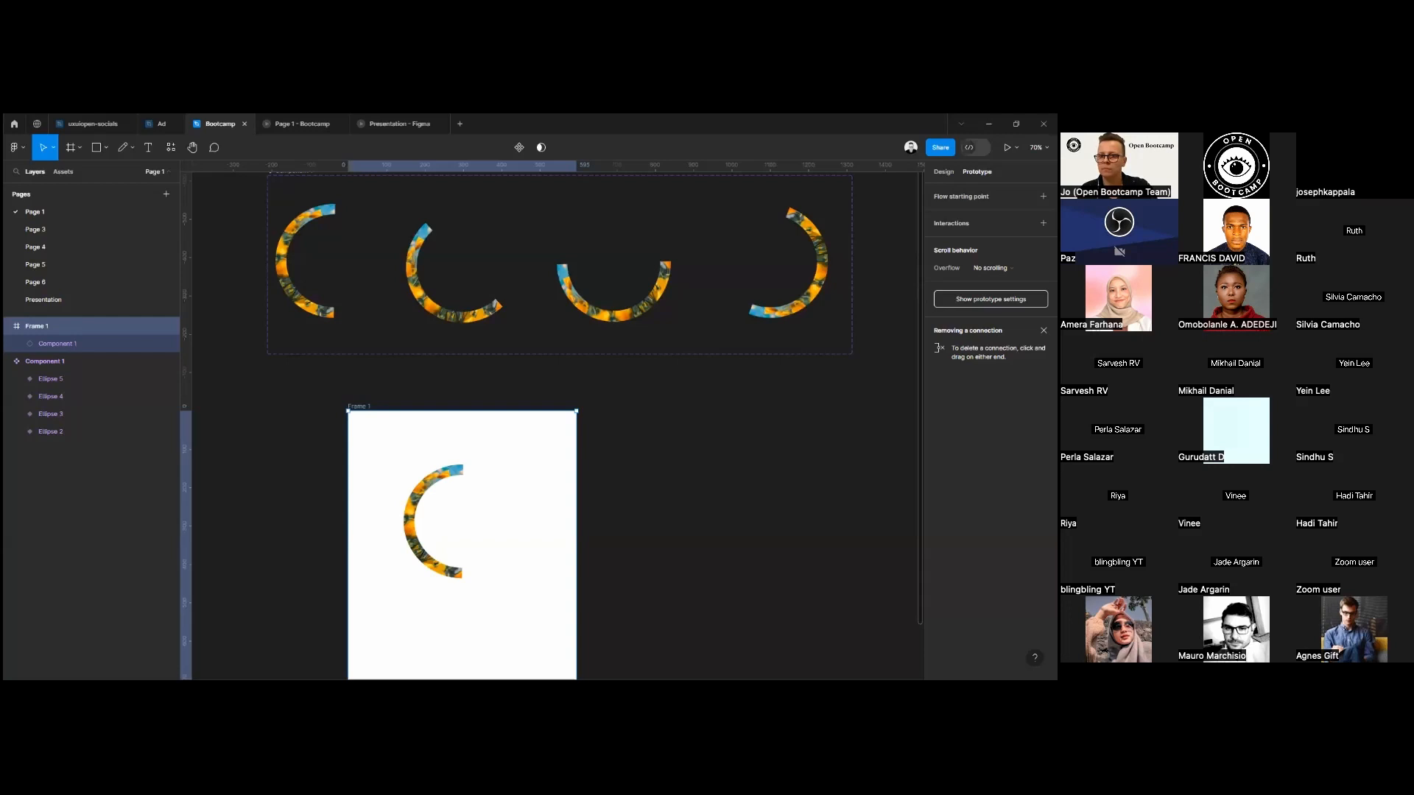
{"action": "left_click", "coordinate": [990, 299]}
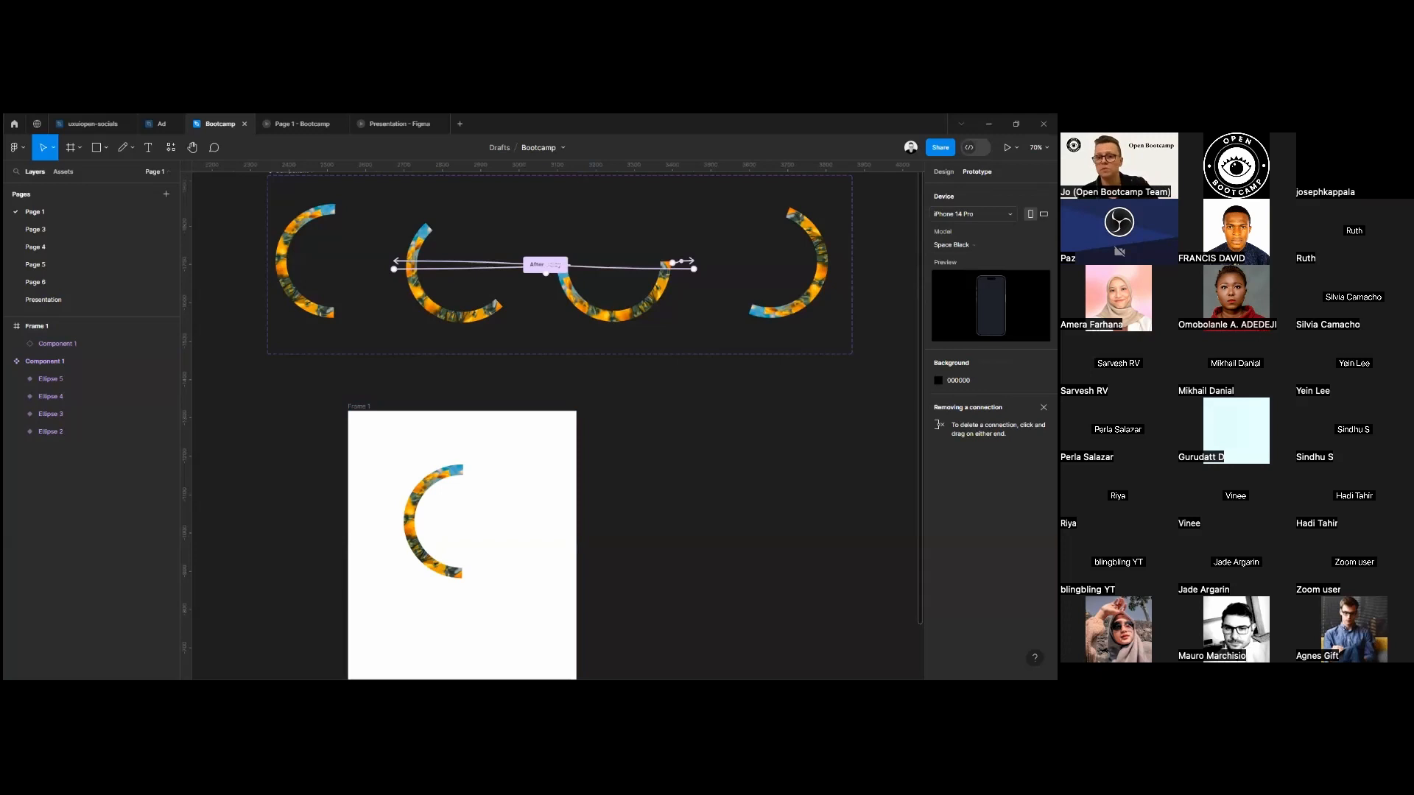
{"action": "left_click", "coordinate": [970, 214]}
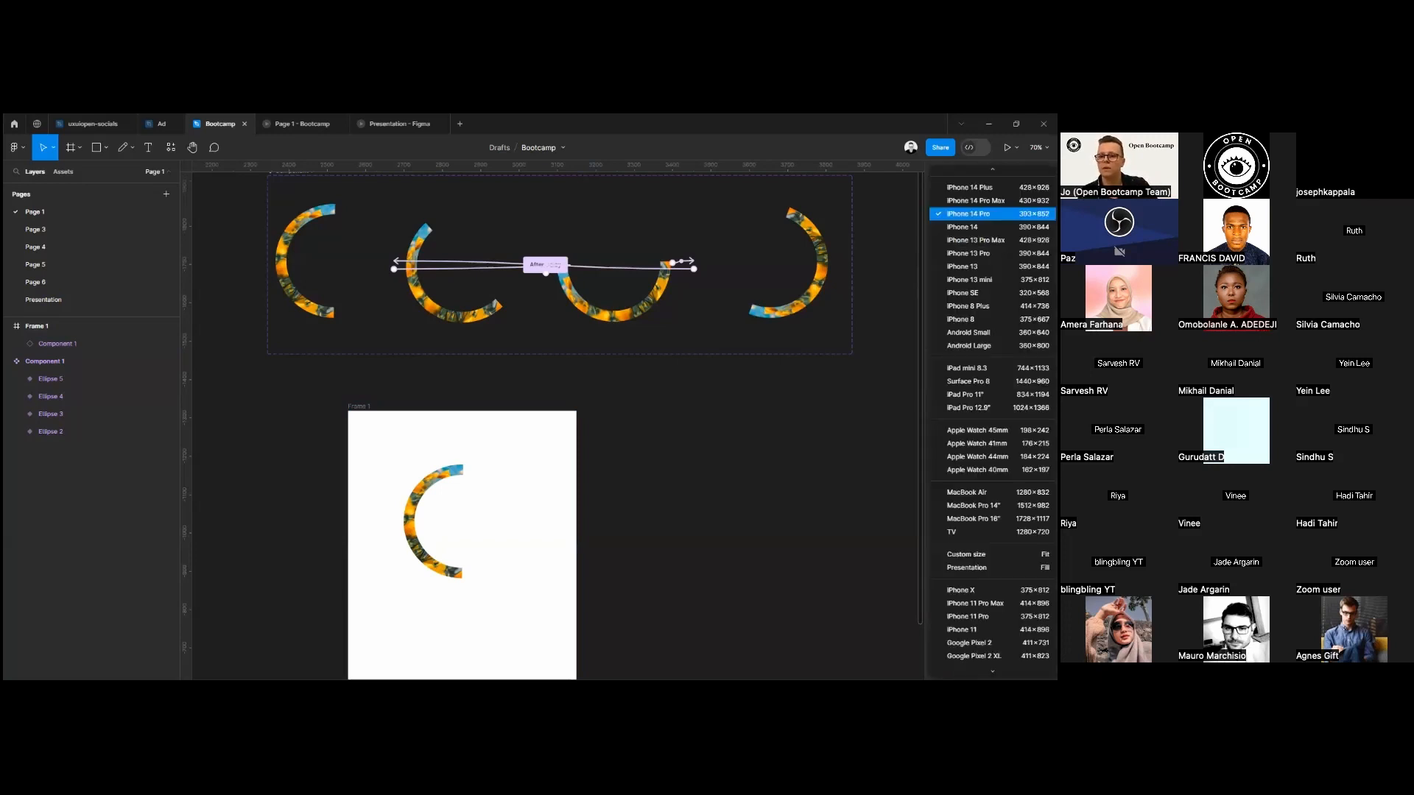
{"action": "scroll", "coordinate": [990, 559], "scroll_direction": "down", "scroll_amount": 2}
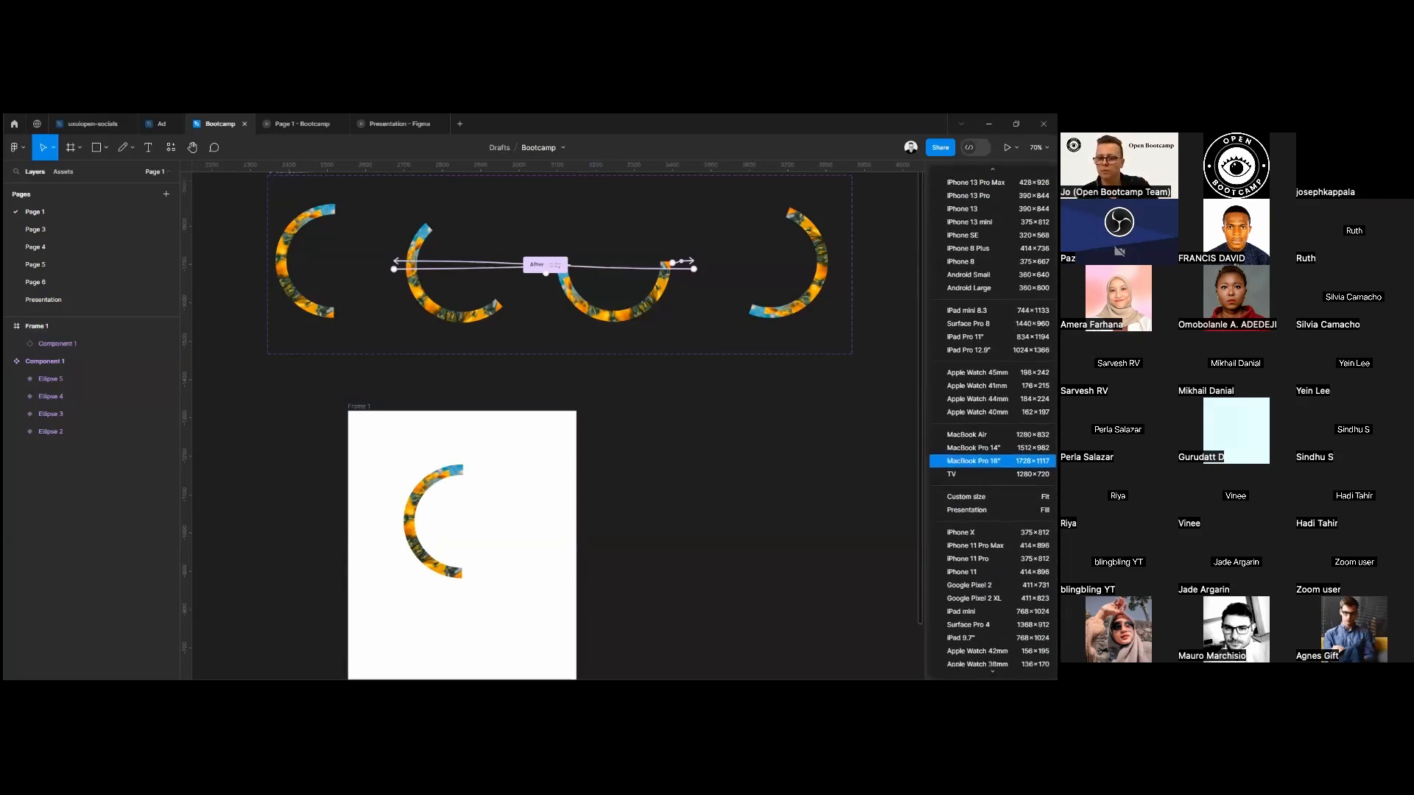
{"action": "scroll", "coordinate": [991, 598], "scroll_direction": "up", "scroll_amount": 2}
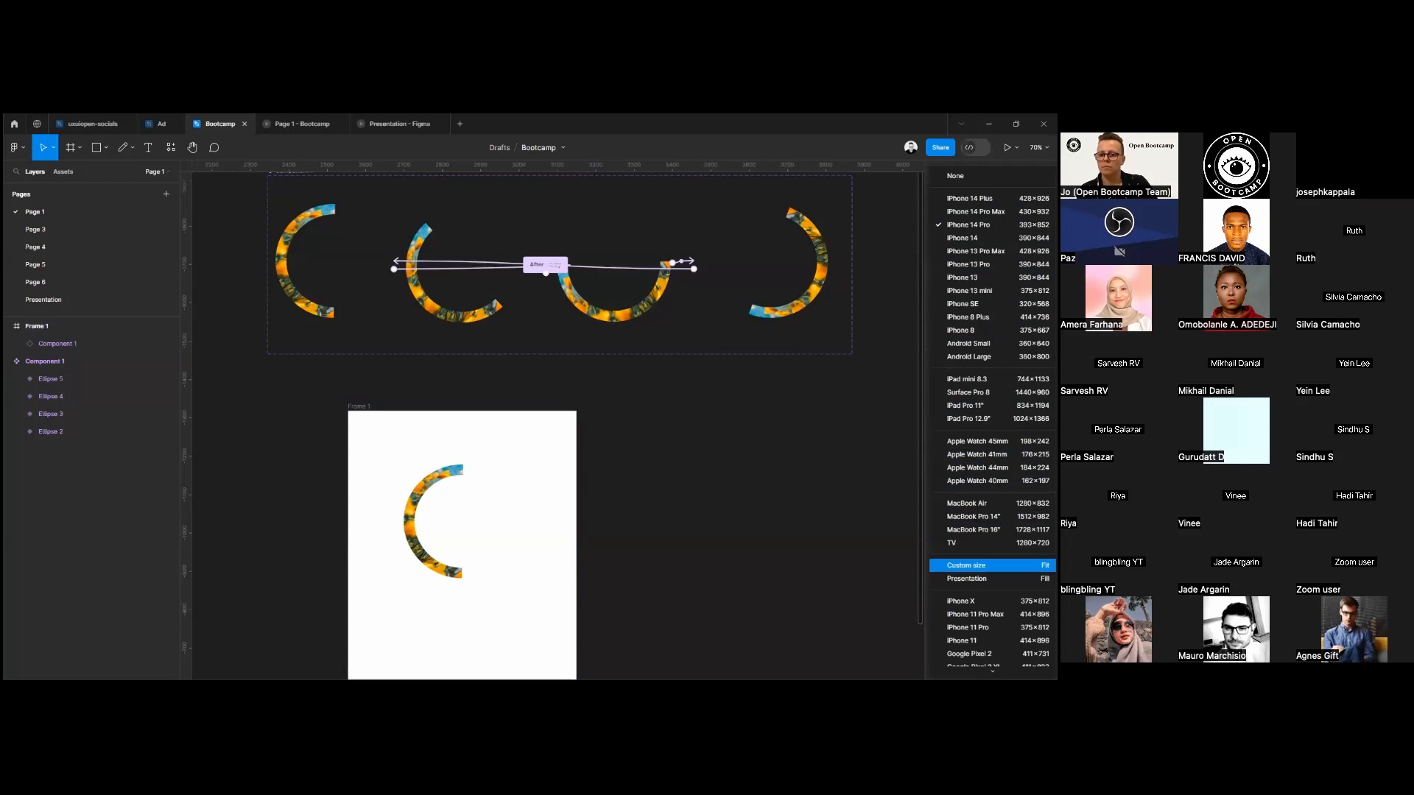
{"action": "left_click", "coordinate": [980, 566]}
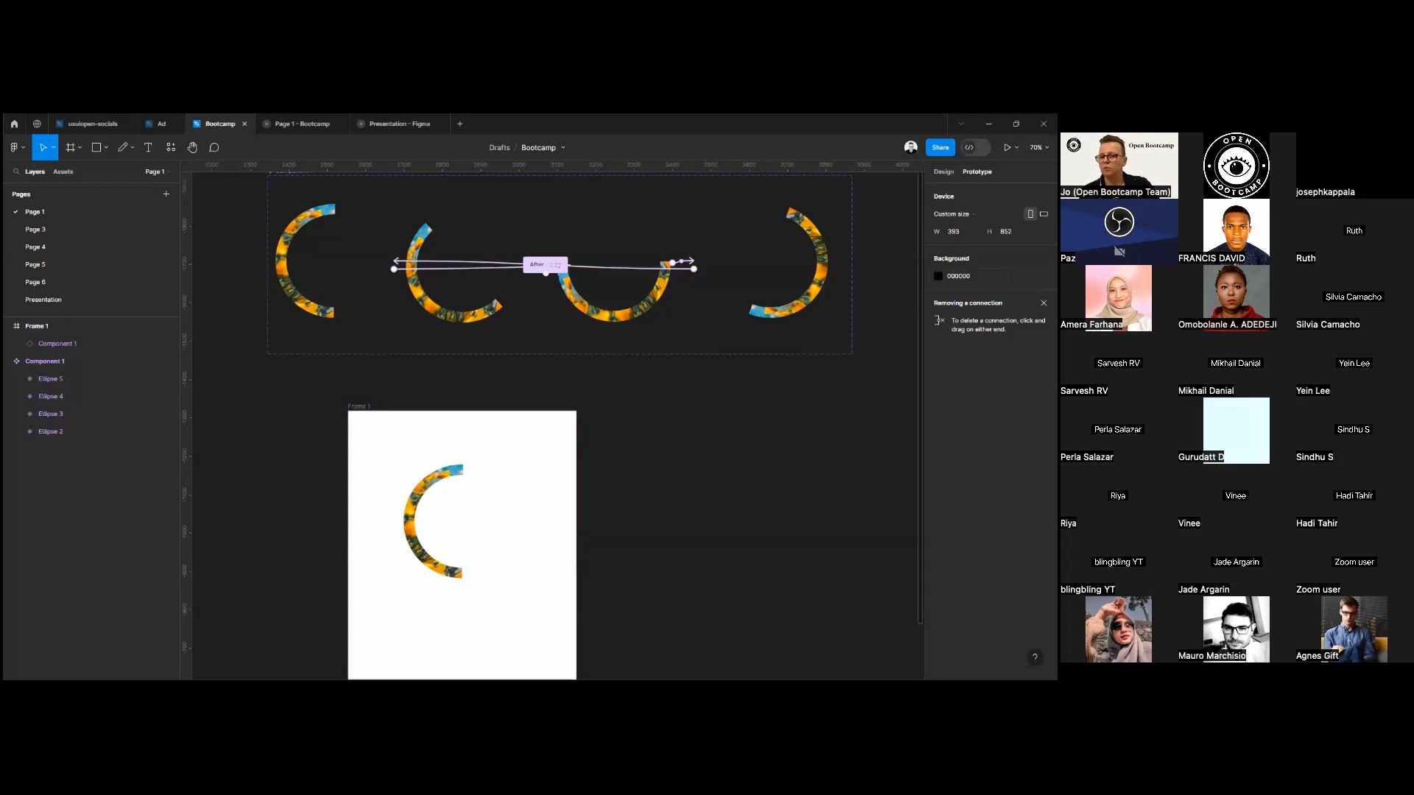
Check the prototype background color, then set the page's canvas background to dark grey 434242.
{"action": "left_click", "coordinate": [939, 276]}
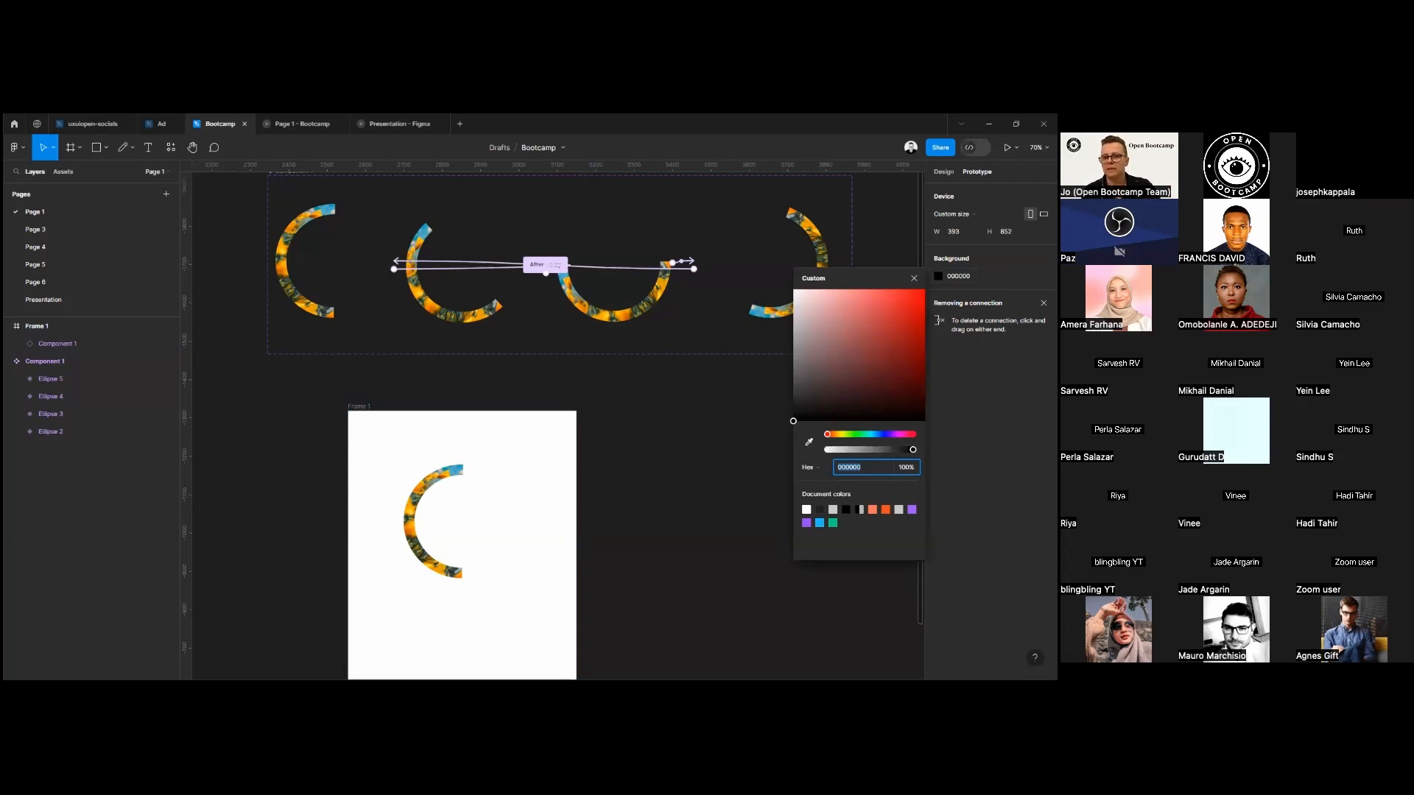
{"action": "left_click", "coordinate": [734, 442]}
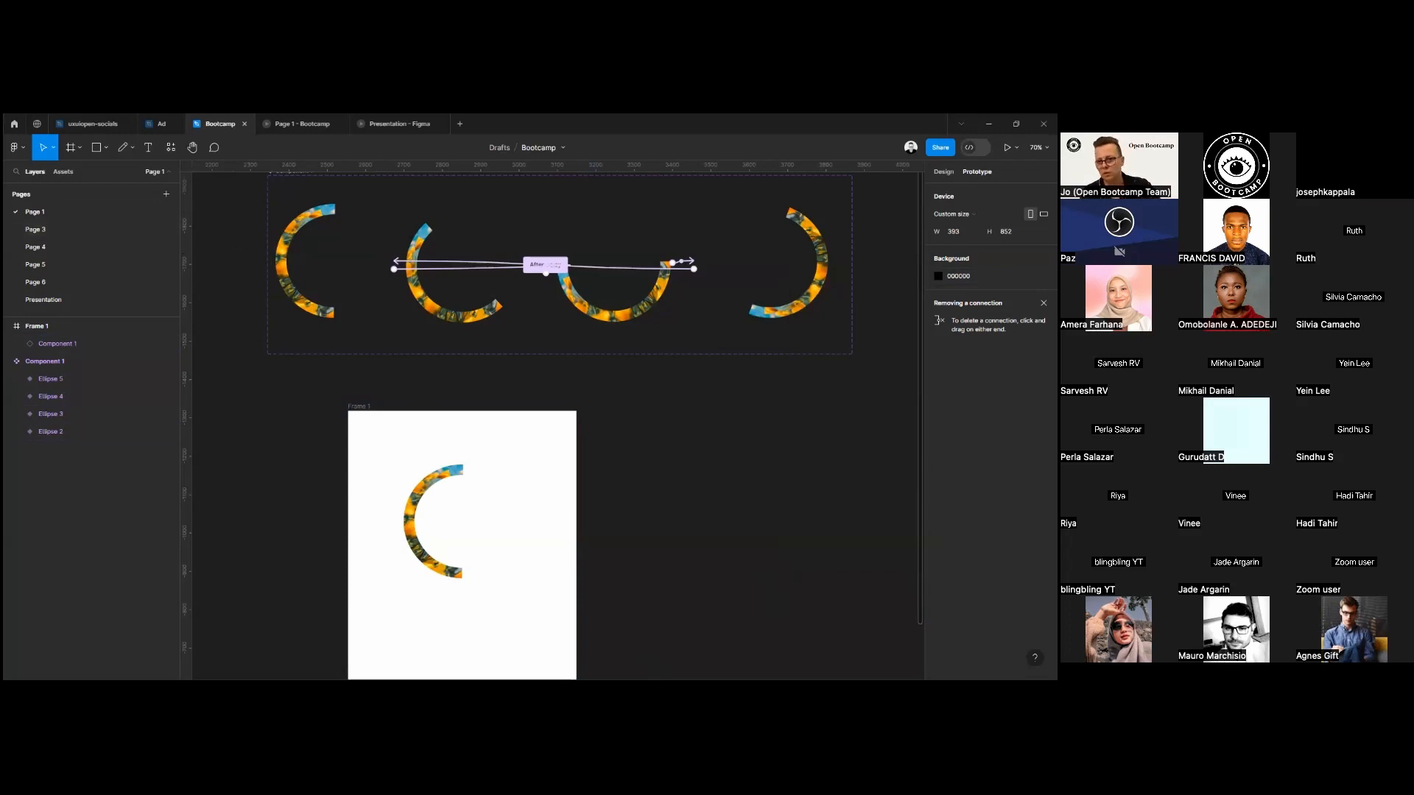
{"action": "key", "text": "shift+e"}
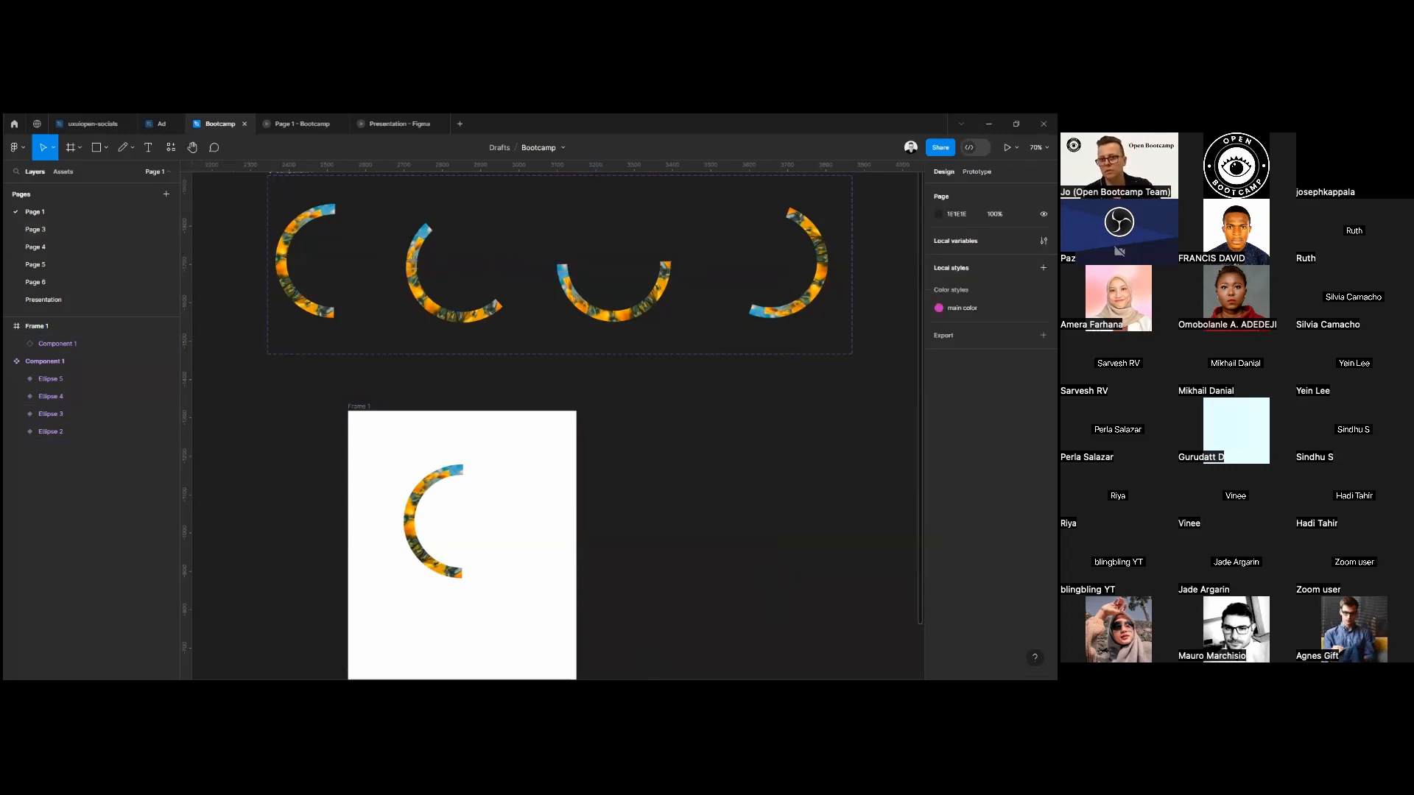
{"action": "left_click", "coordinate": [938, 214]}
{"action": "left_click_drag", "start_coordinate": [902, 254], "coordinate": [794, 325]}
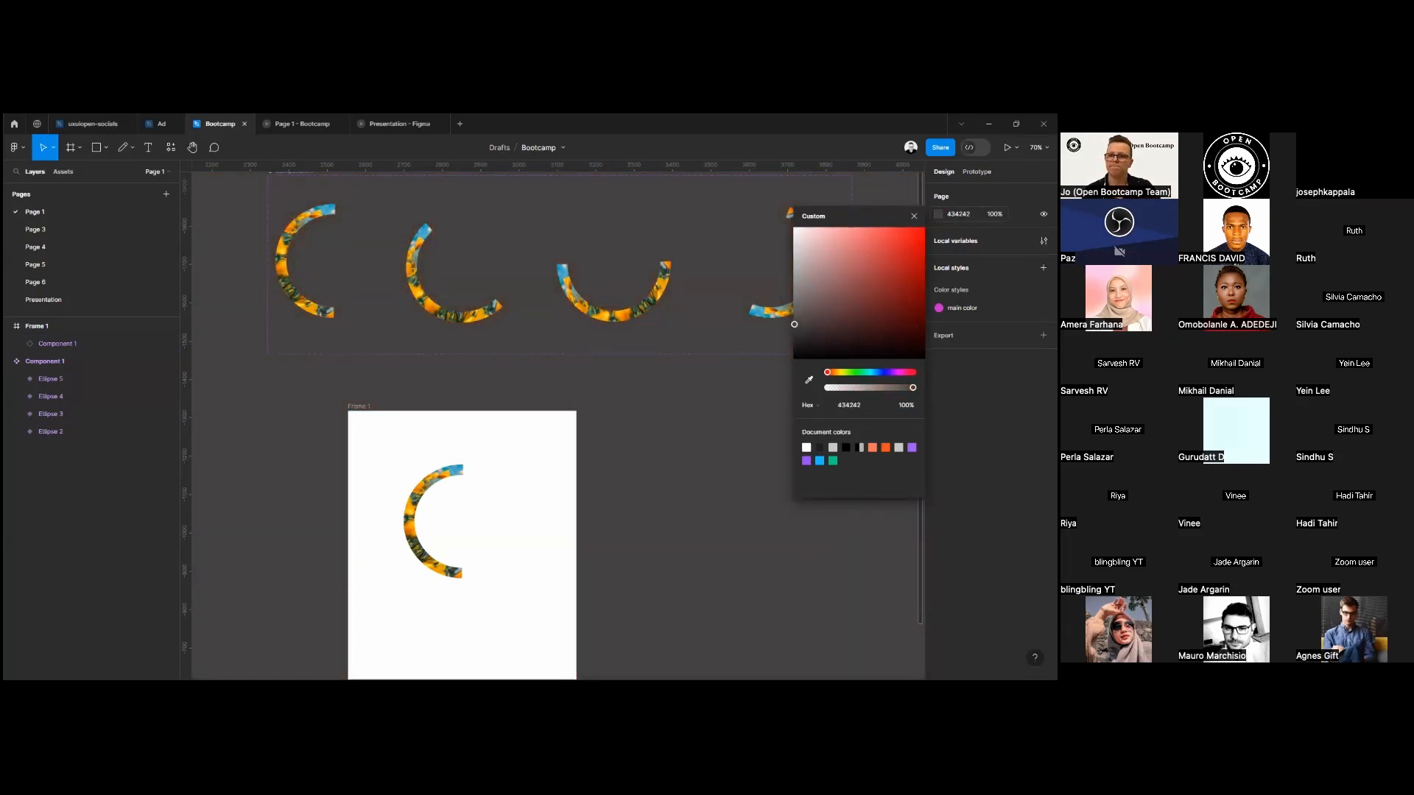
{"action": "left_click", "coordinate": [445, 401]}
Preview Frame 1's half-ring animation with the custom-size device setting.
{"action": "left_click", "coordinate": [370, 406]}
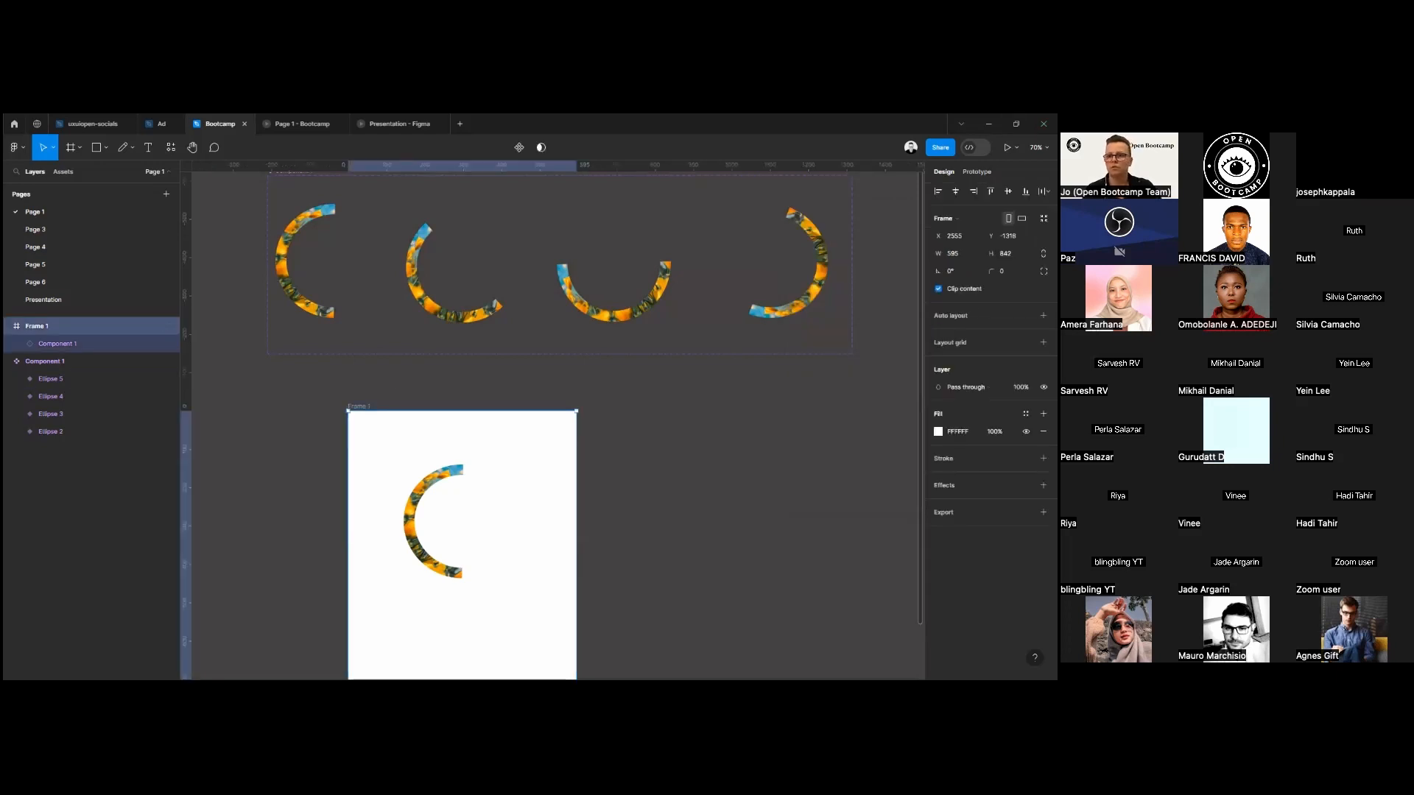
{"action": "left_click", "coordinate": [1006, 148]}
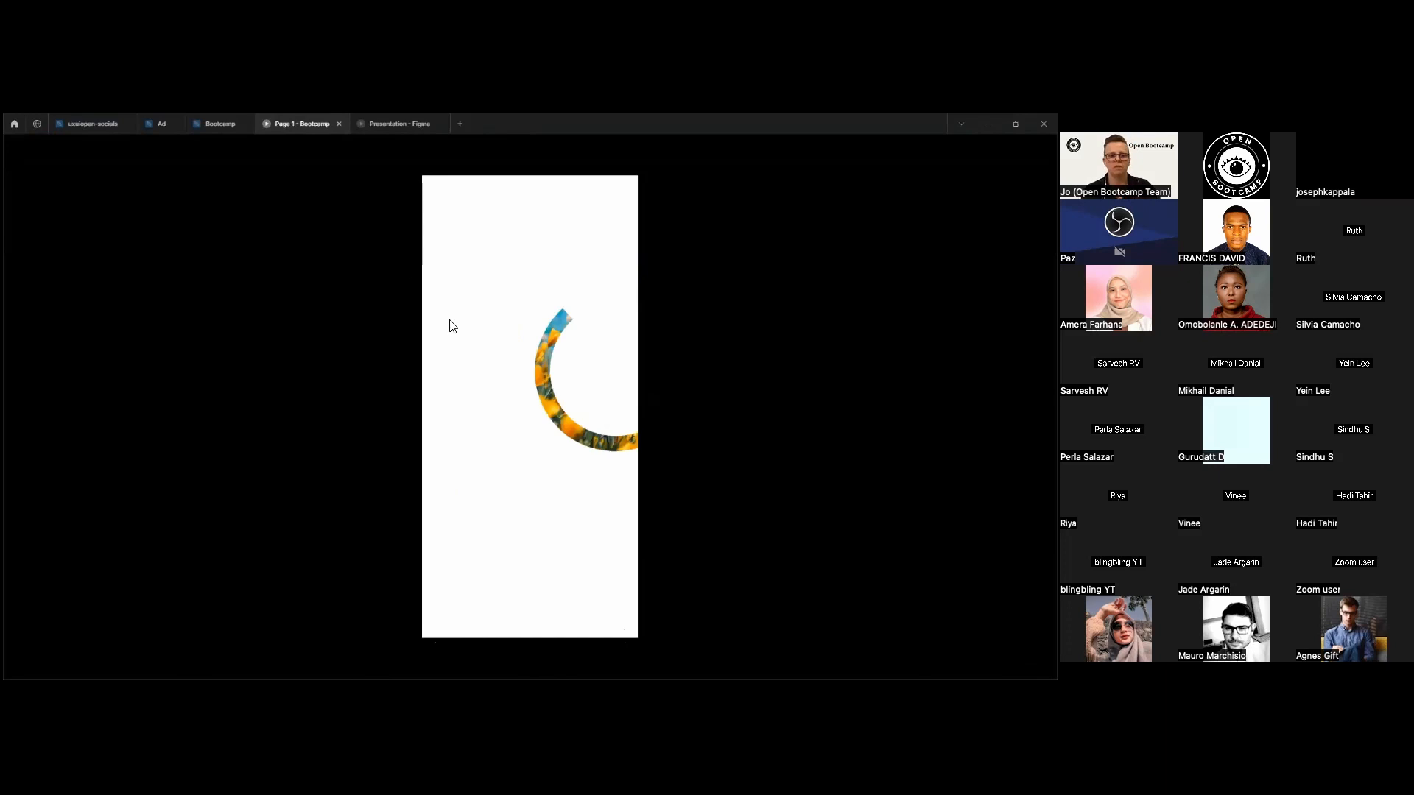
Close the prototype preview and return to the Bootcamp design file to view Component 1 and Frame 1 together.
{"action": "left_click", "coordinate": [338, 125]}
{"action": "left_click", "coordinate": [220, 125]}
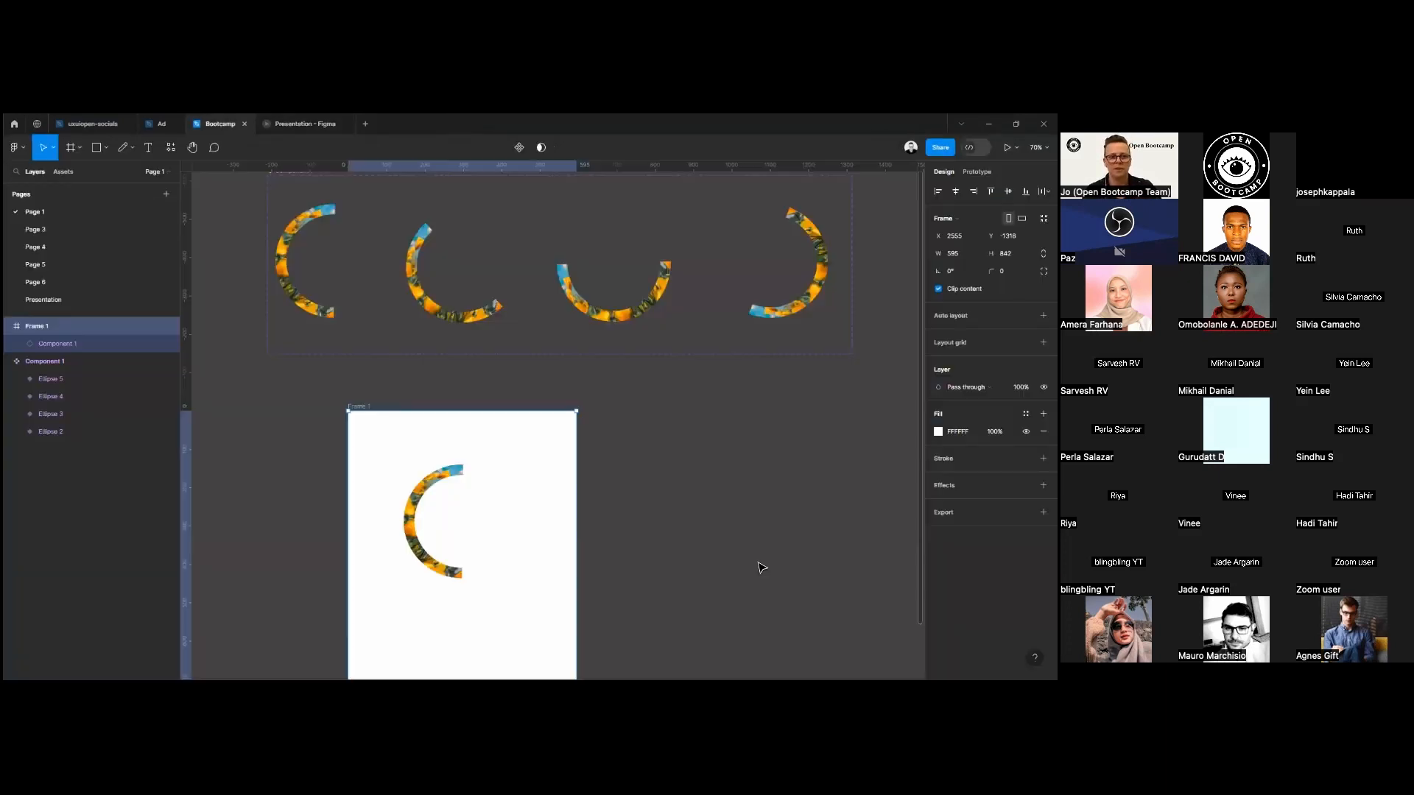
{"action": "scroll", "coordinate": [771, 559], "scroll_direction": "down", "scroll_amount": 5}
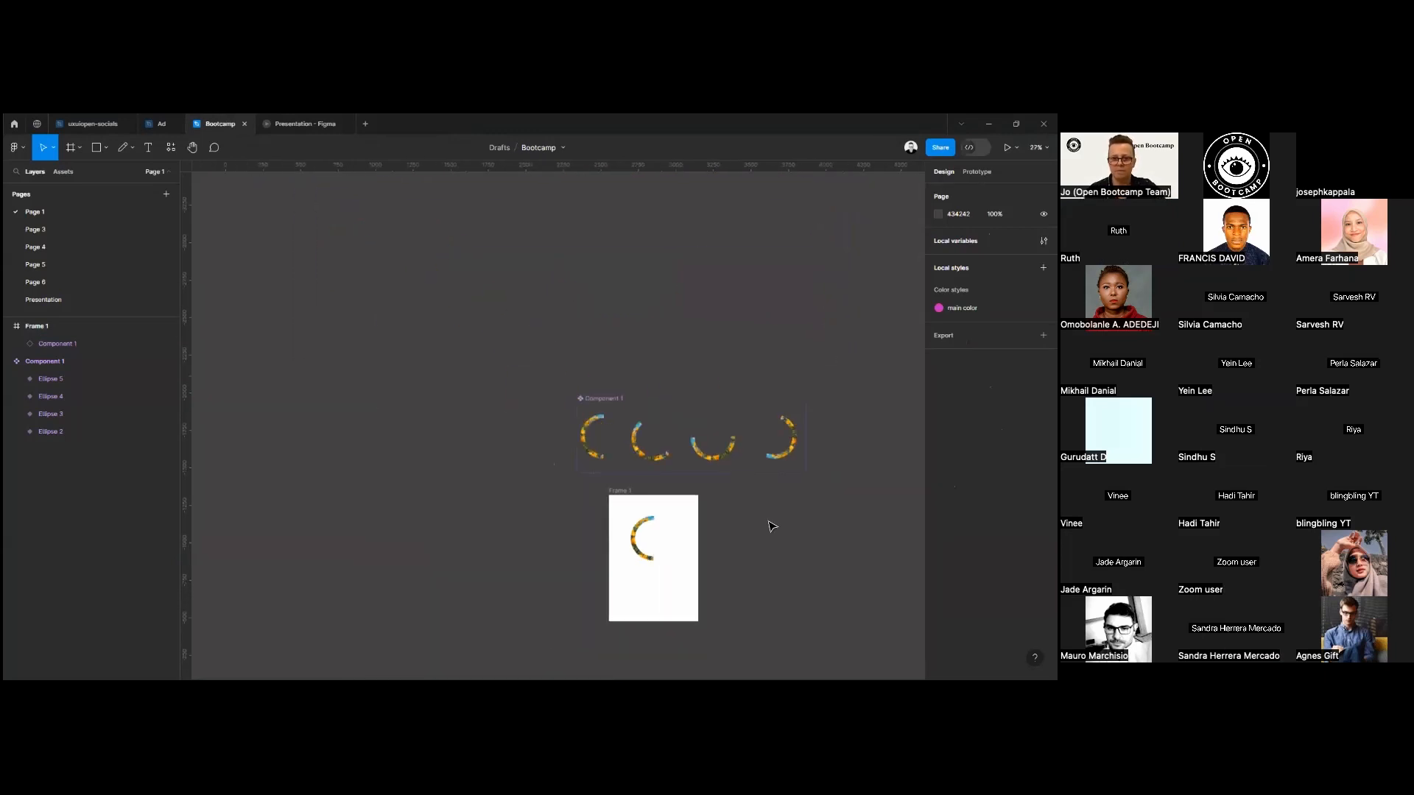
{"action": "scroll", "coordinate": [766, 524], "scroll_direction": "up", "scroll_amount": 3}
{"action": "scroll", "coordinate": [762, 530], "scroll_direction": "up", "scroll_amount": 1}
{"action": "left_click_drag", "start_coordinate": [754, 535], "coordinate": [633, 438]}
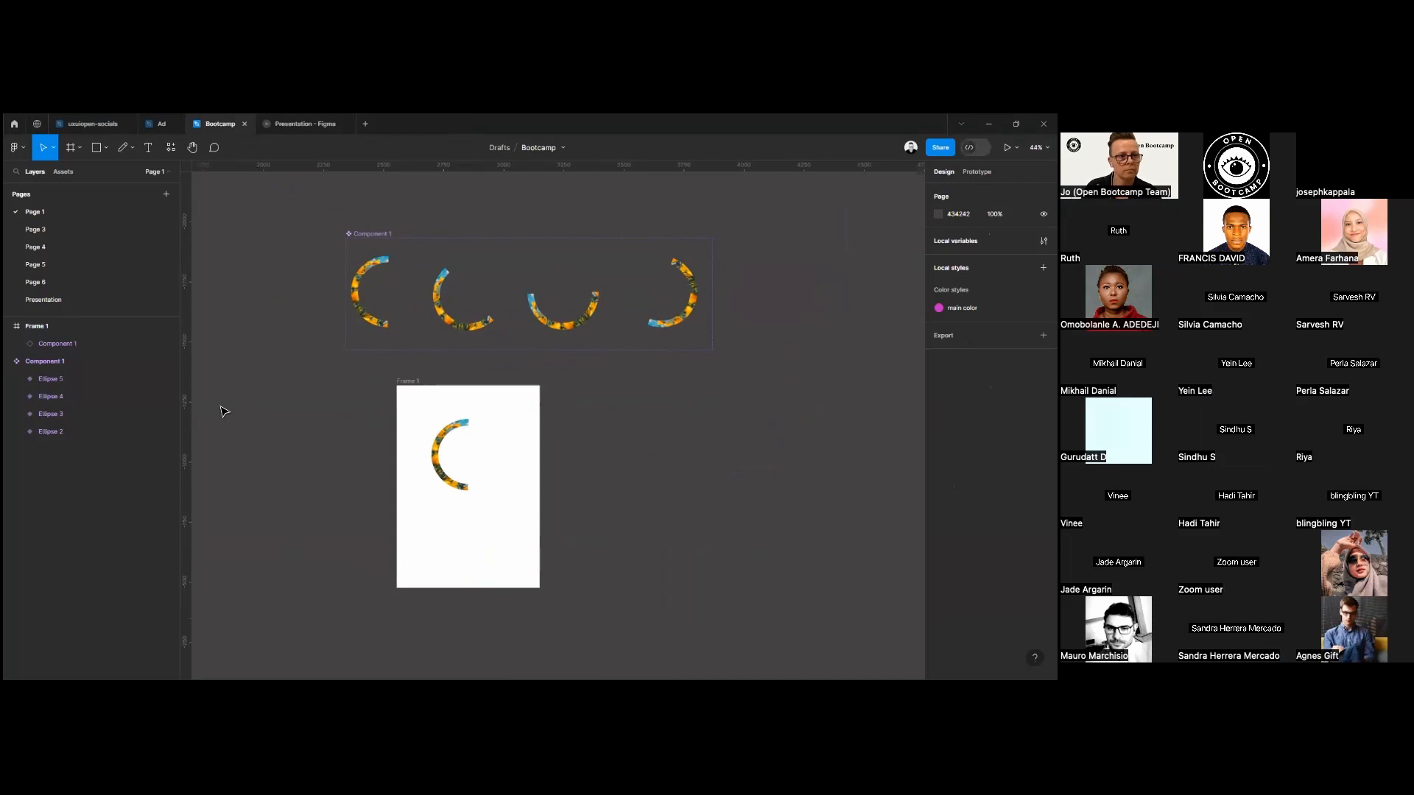
Pan the canvas around Component 1 and Frame 1 with the Hand tool.
{"action": "left_click", "coordinate": [195, 151]}
{"action": "left_click_drag", "start_coordinate": [319, 420], "coordinate": [357, 442]}
{"action": "left_click_drag", "start_coordinate": [660, 277], "coordinate": [618, 295]}
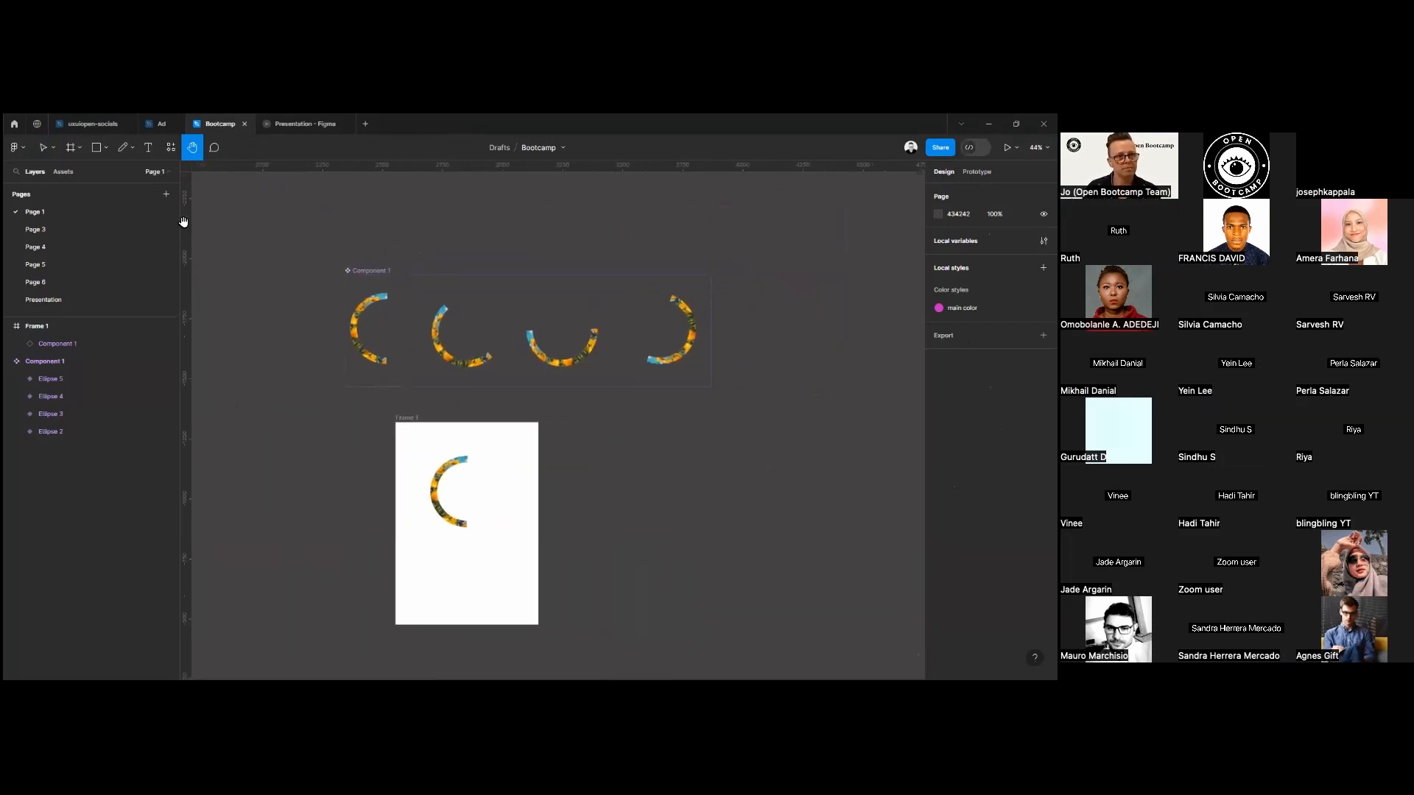
Look at the drafts overview and the Figma Community home page, and return to the Bootcamp design file.
{"action": "left_click", "coordinate": [16, 148]}
{"action": "left_click", "coordinate": [18, 148]}
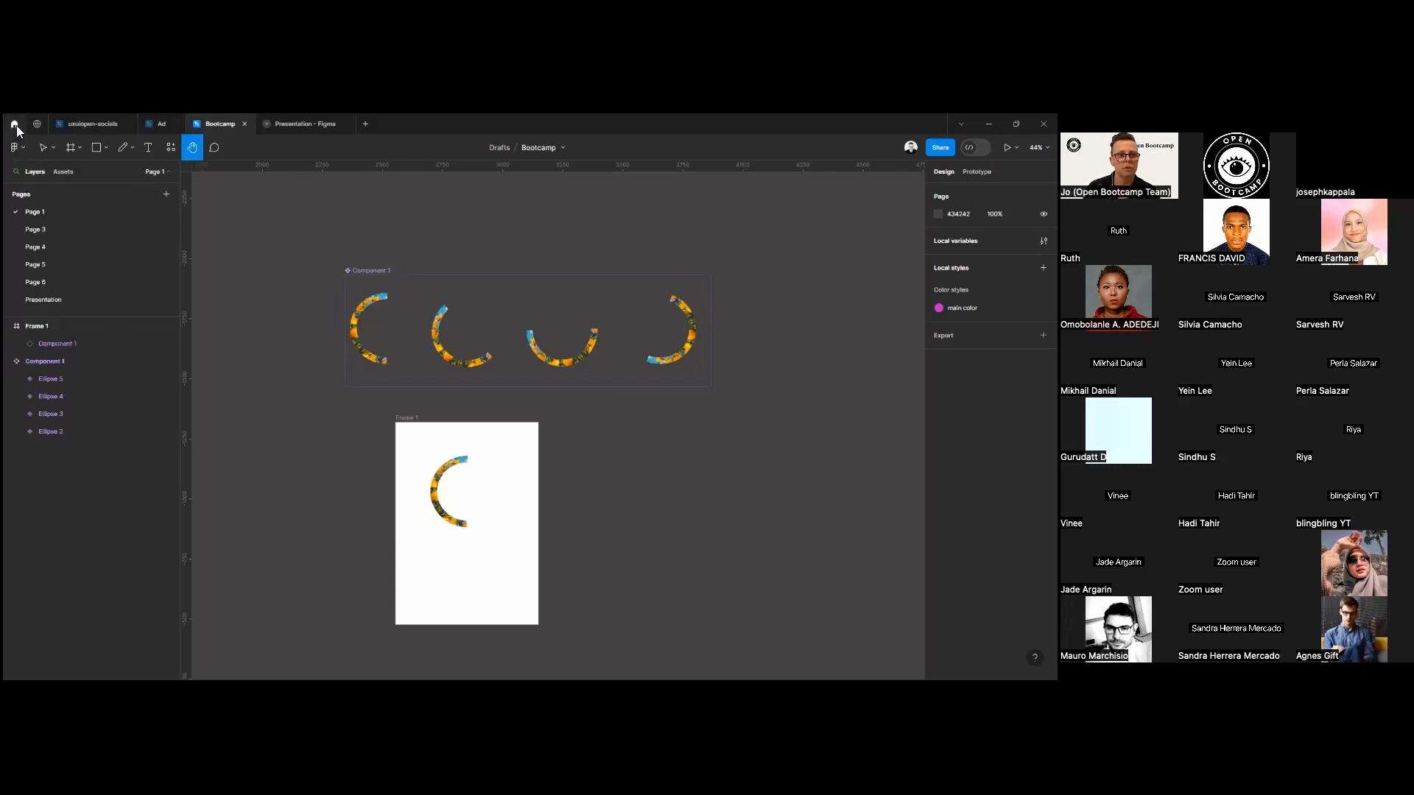
{"action": "left_click", "coordinate": [14, 124]}
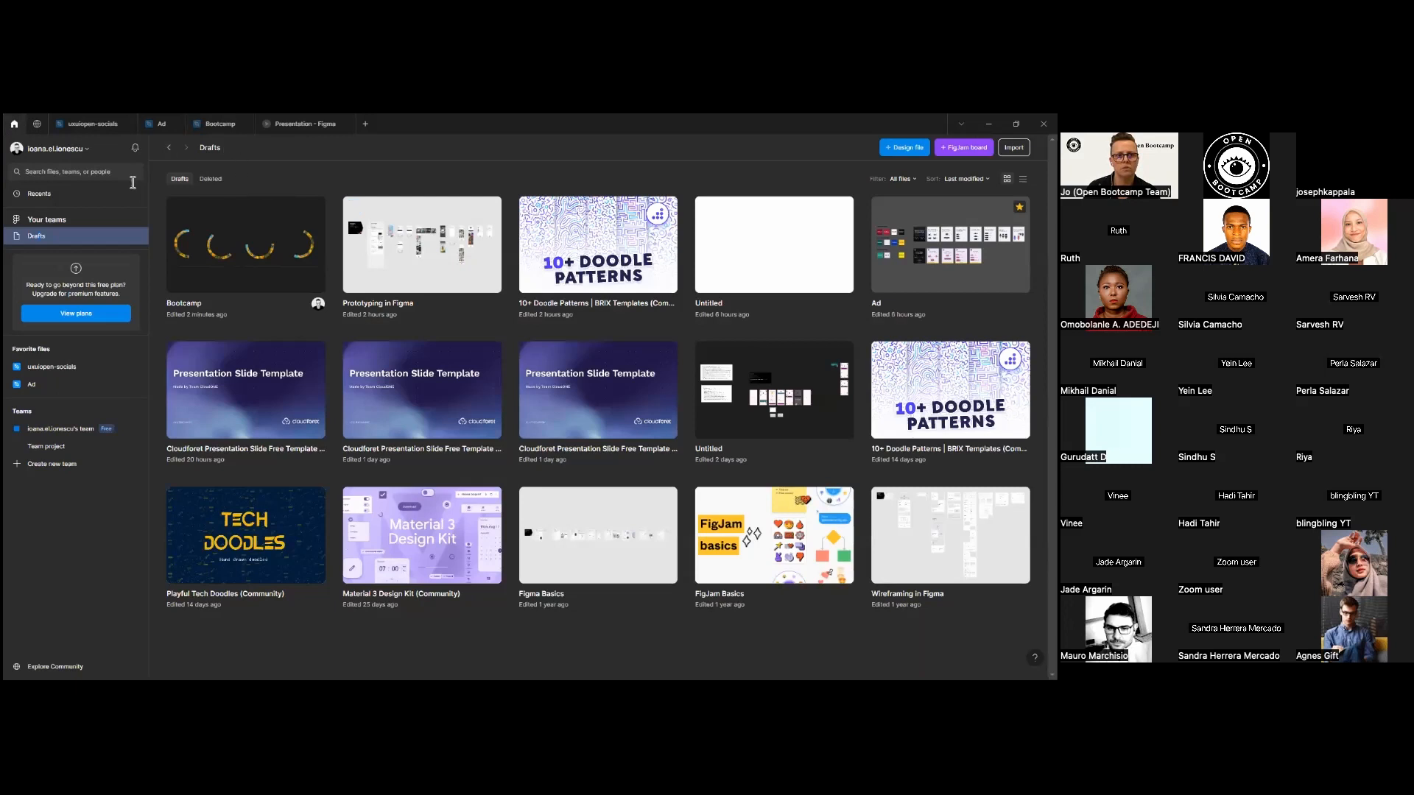
{"action": "left_click", "coordinate": [55, 666]}
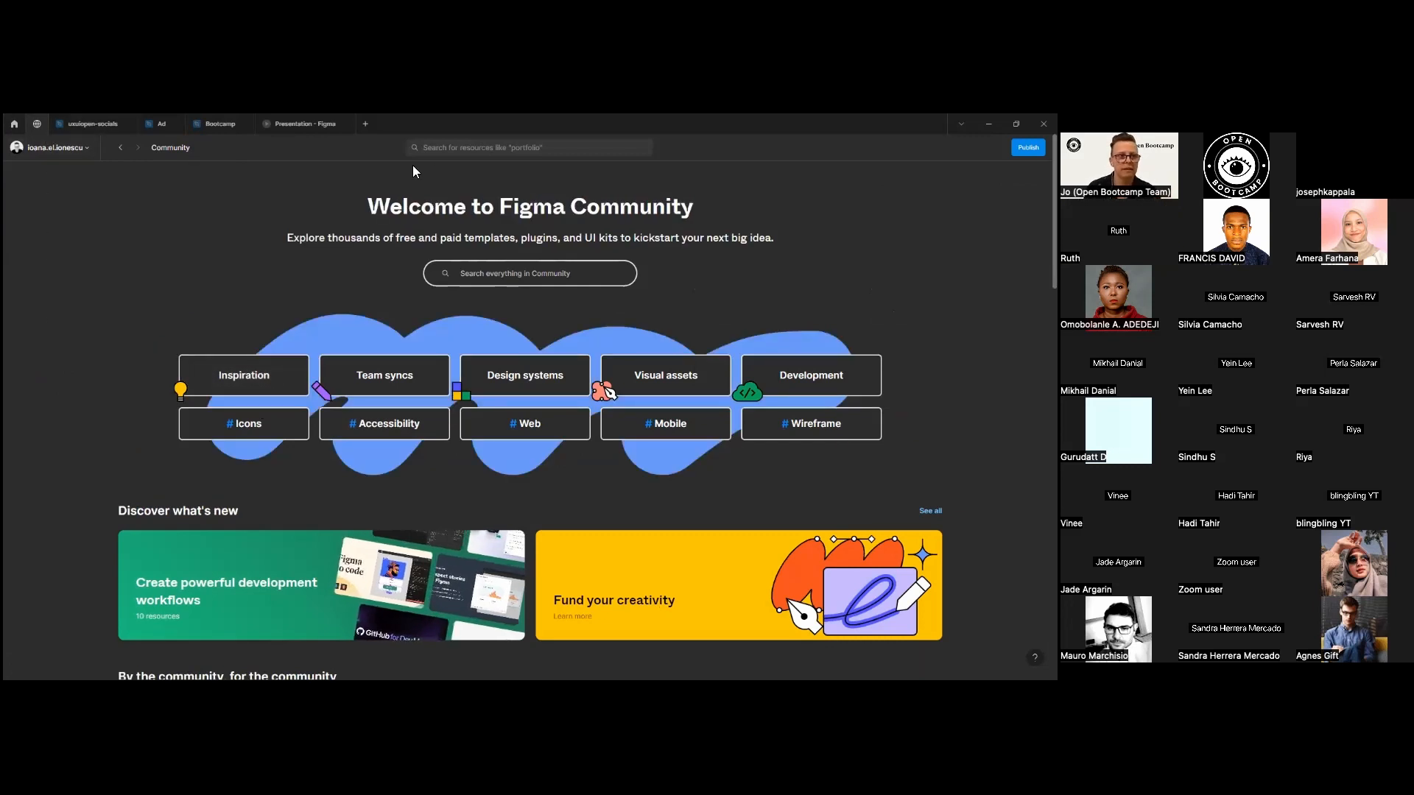
{"action": "left_click", "coordinate": [278, 121]}
{"action": "left_click", "coordinate": [208, 122]}
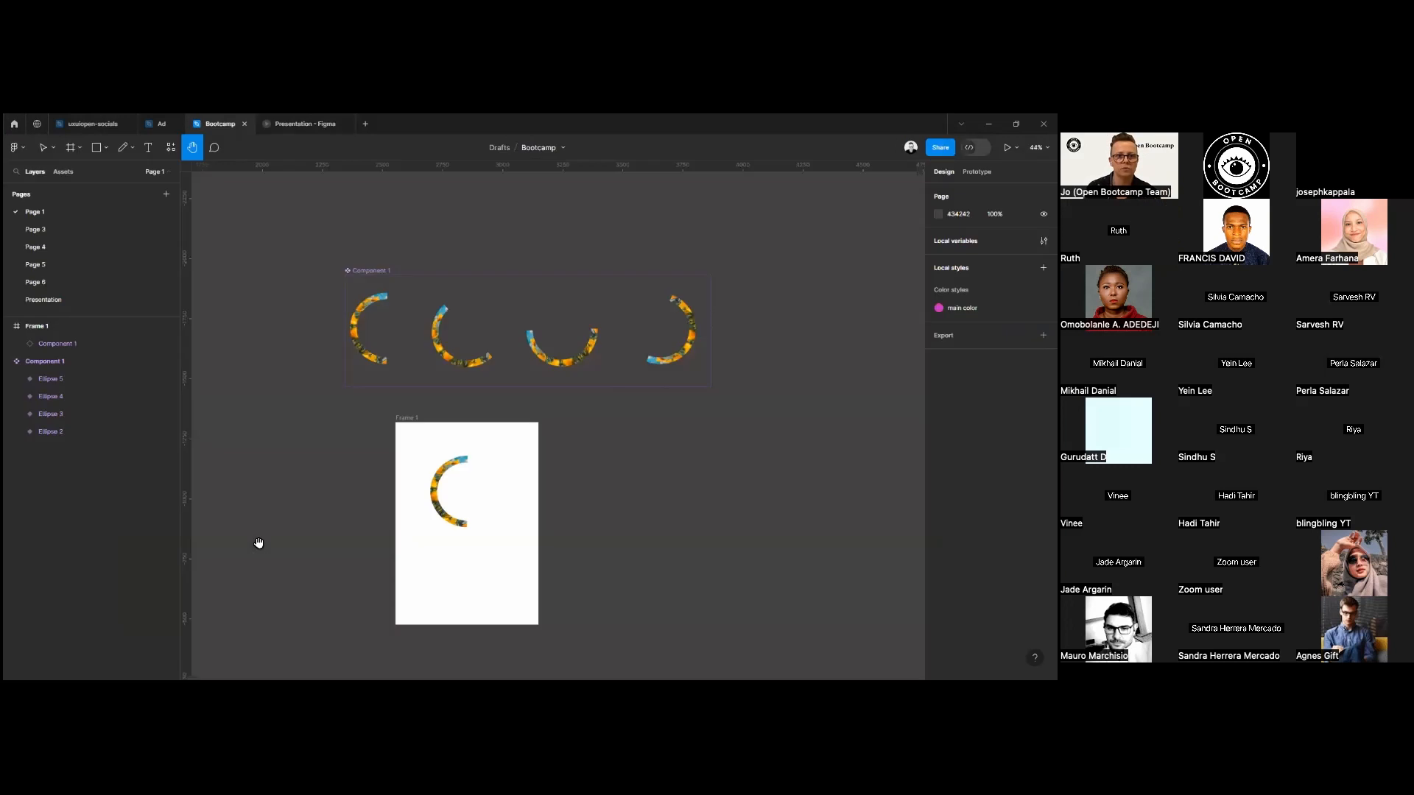
Add a layout grid to Frame 1 and set its grid size to 16 px.
{"action": "left_click_drag", "start_coordinate": [296, 521], "coordinate": [350, 498]}
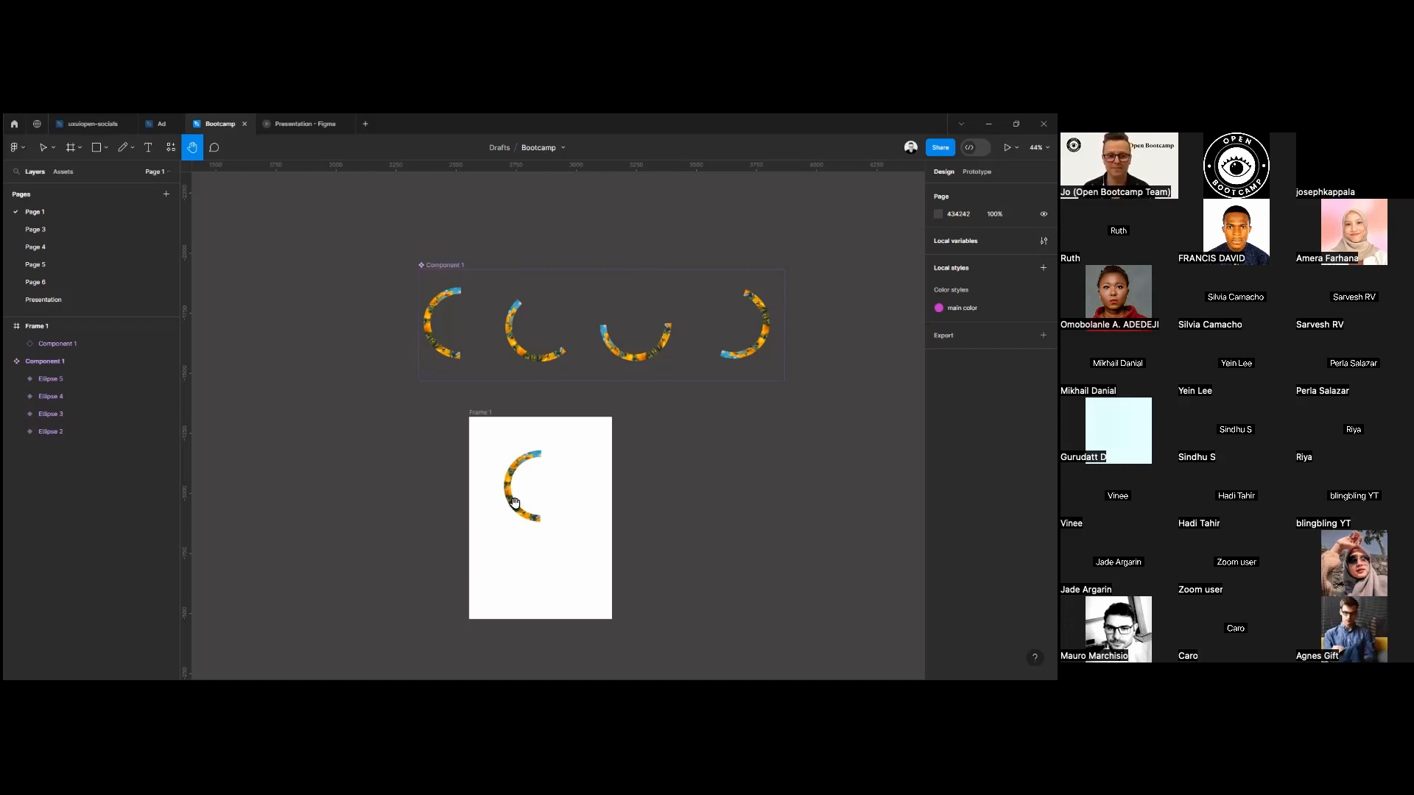
{"action": "left_click", "coordinate": [43, 147]}
{"action": "left_click", "coordinate": [483, 413]}
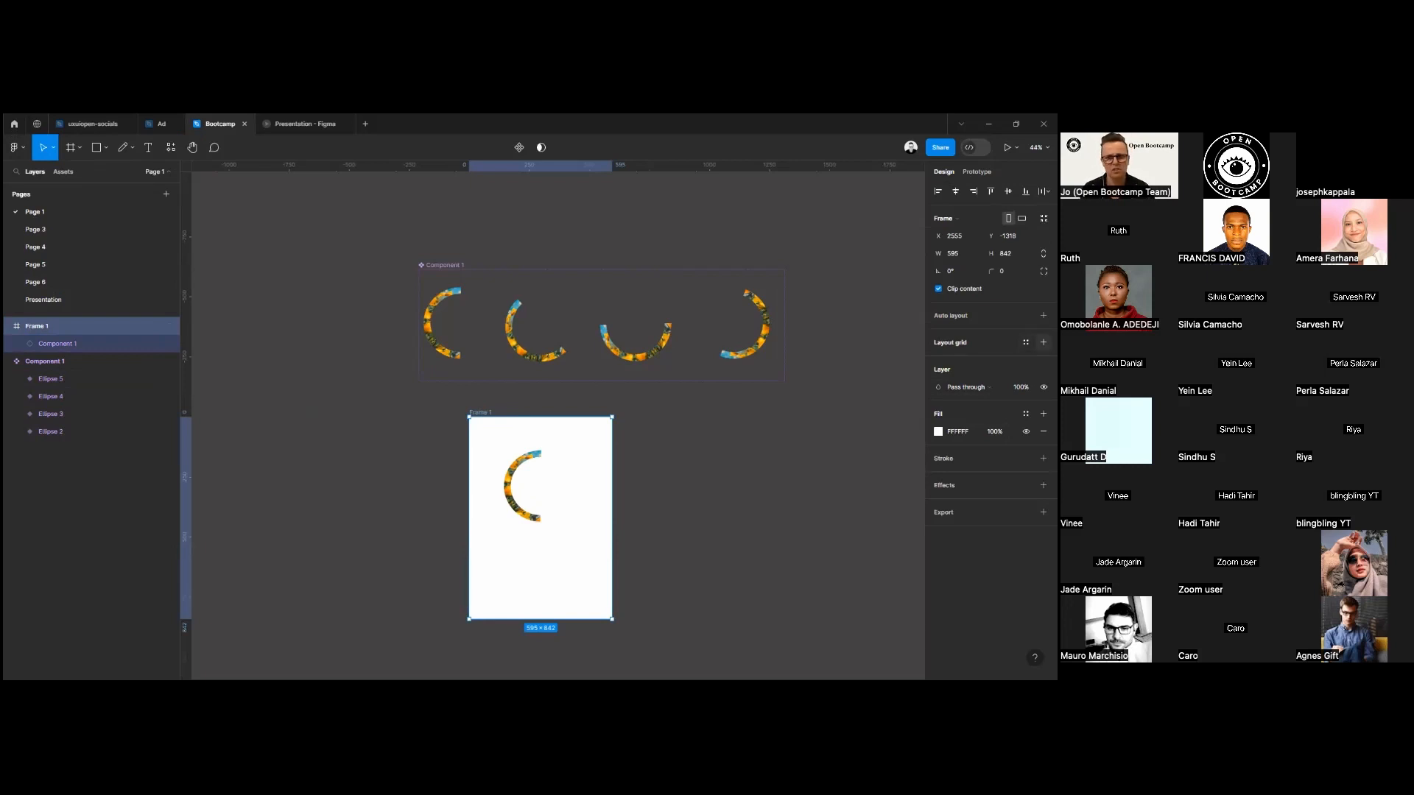
{"action": "left_click", "coordinate": [1043, 342]}
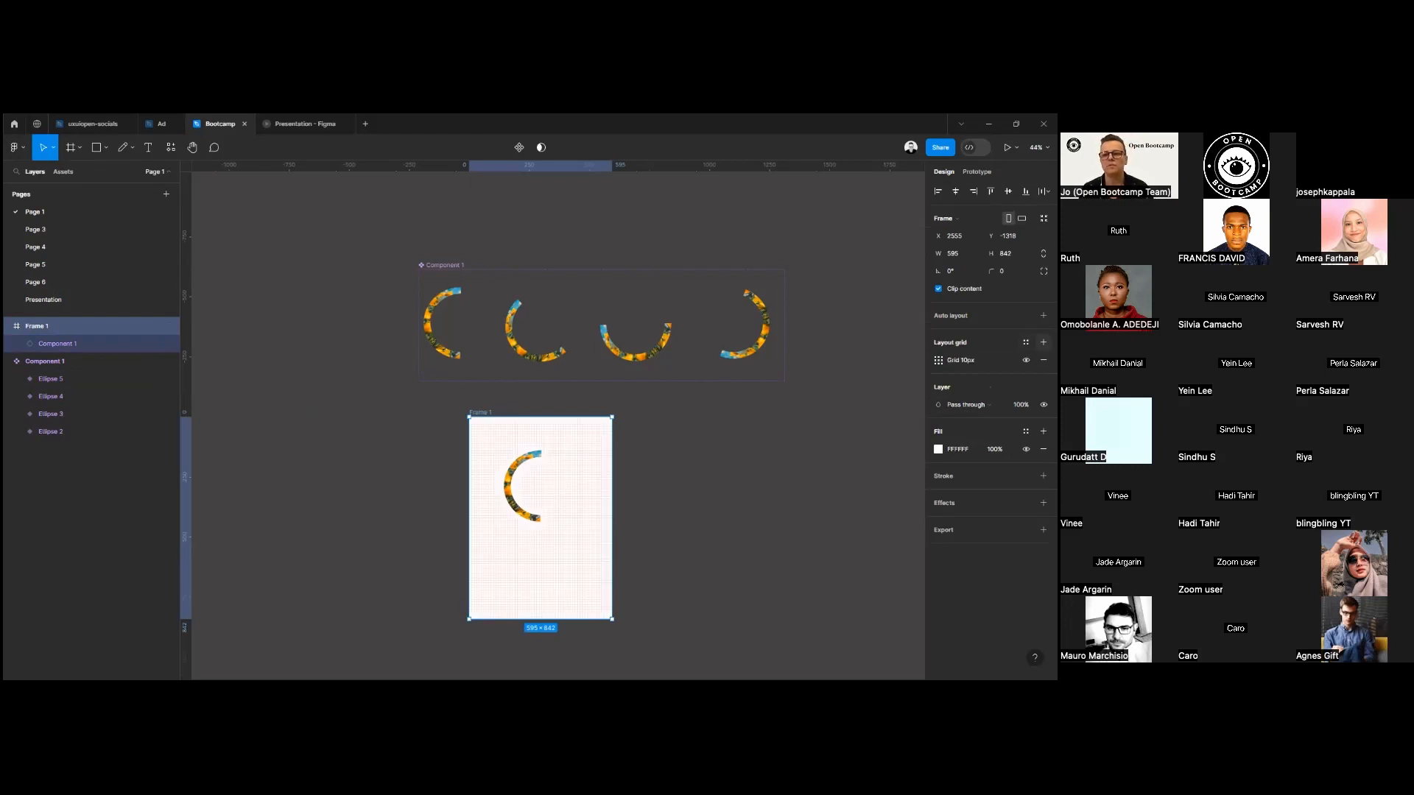
{"action": "left_click", "coordinate": [939, 361]}
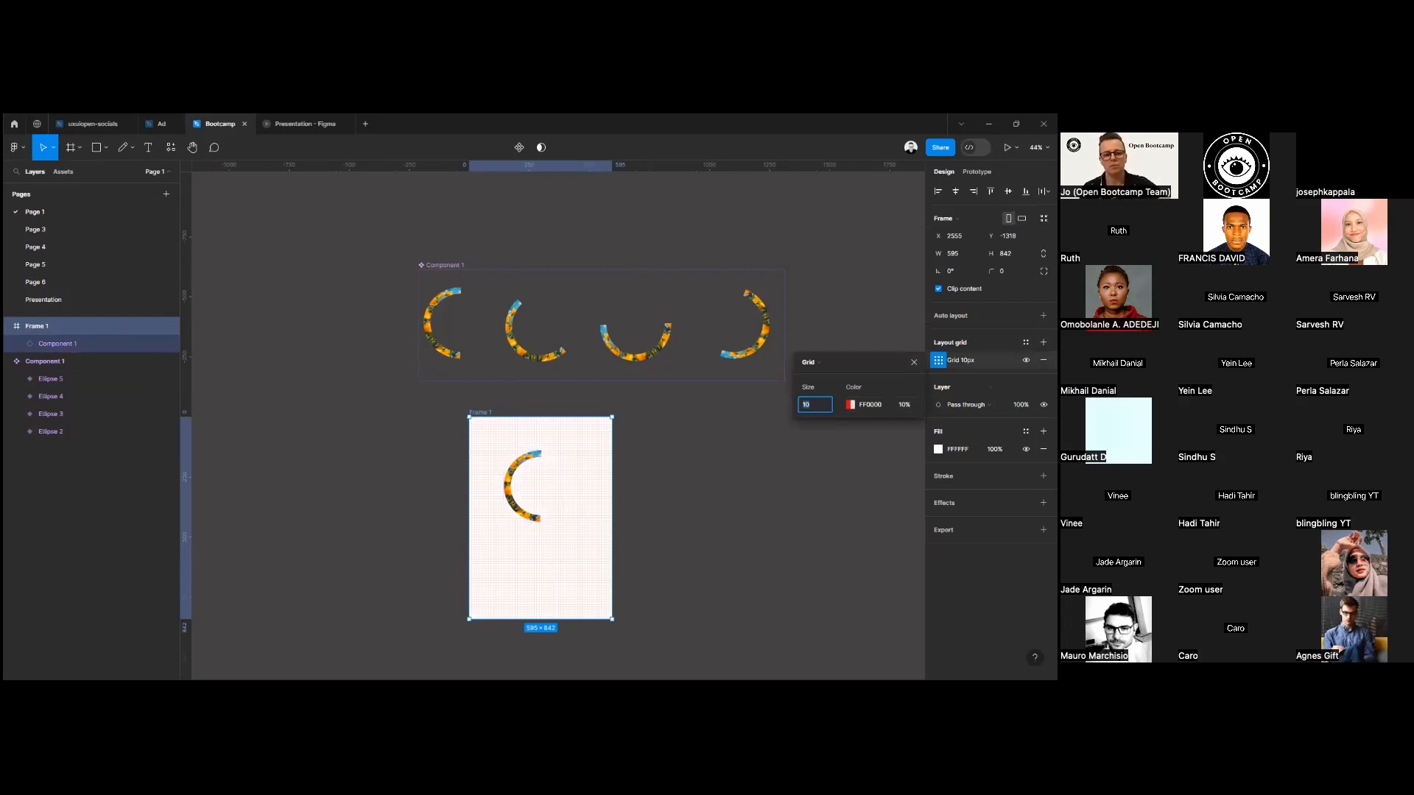
{"action": "type", "text": "16"}
{"action": "key", "text": "Return"}
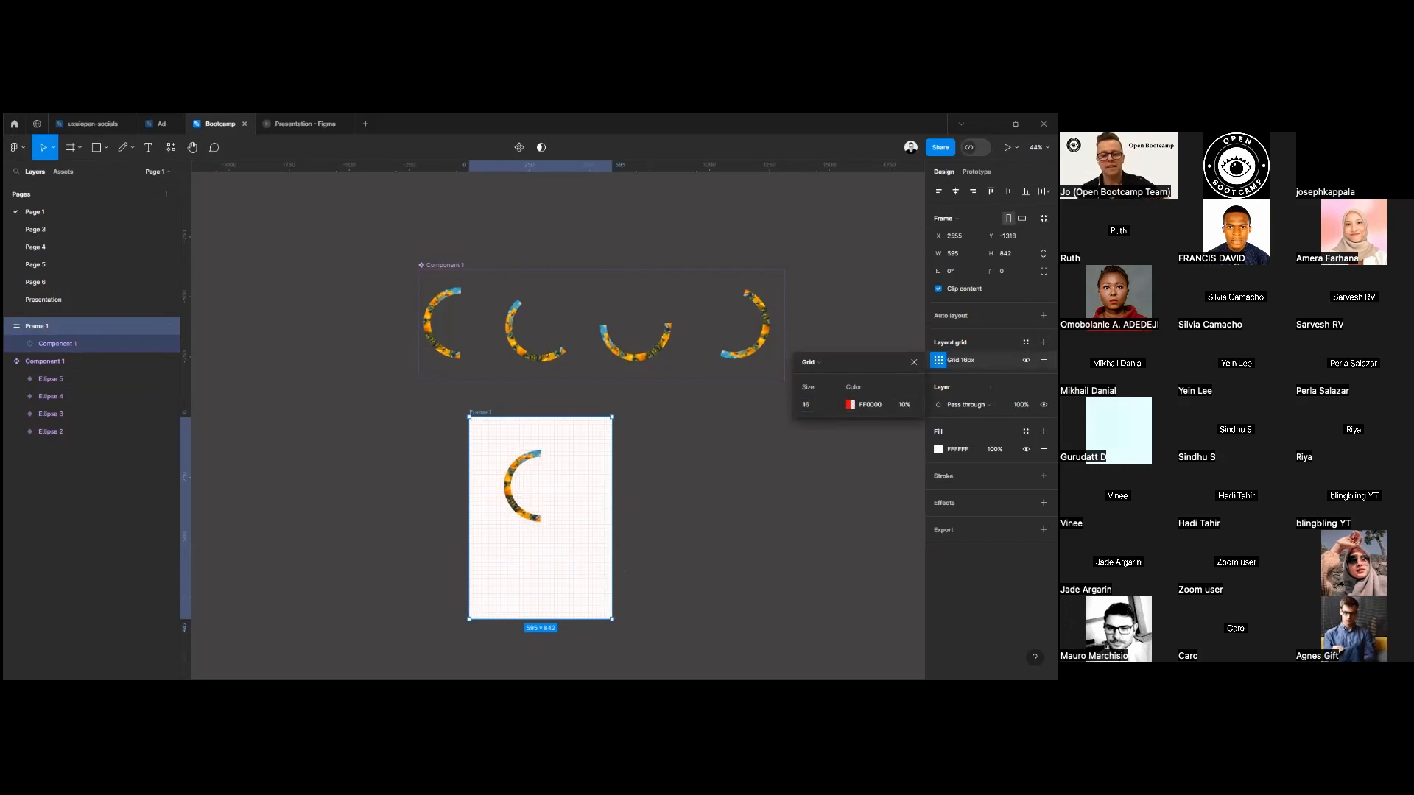
{"action": "scroll", "coordinate": [527, 545], "scroll_direction": "up", "scroll_amount": 5, "text": "ctrl"}
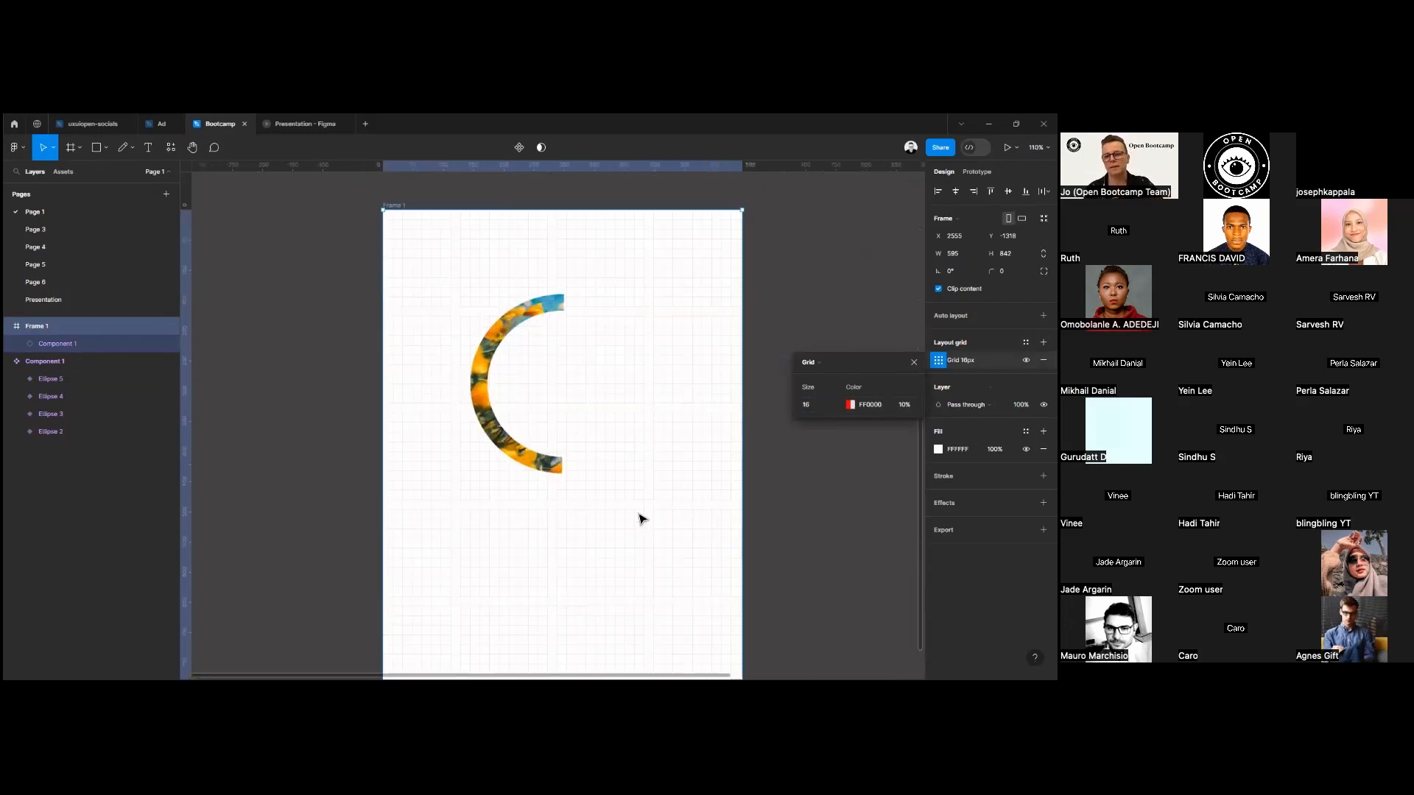
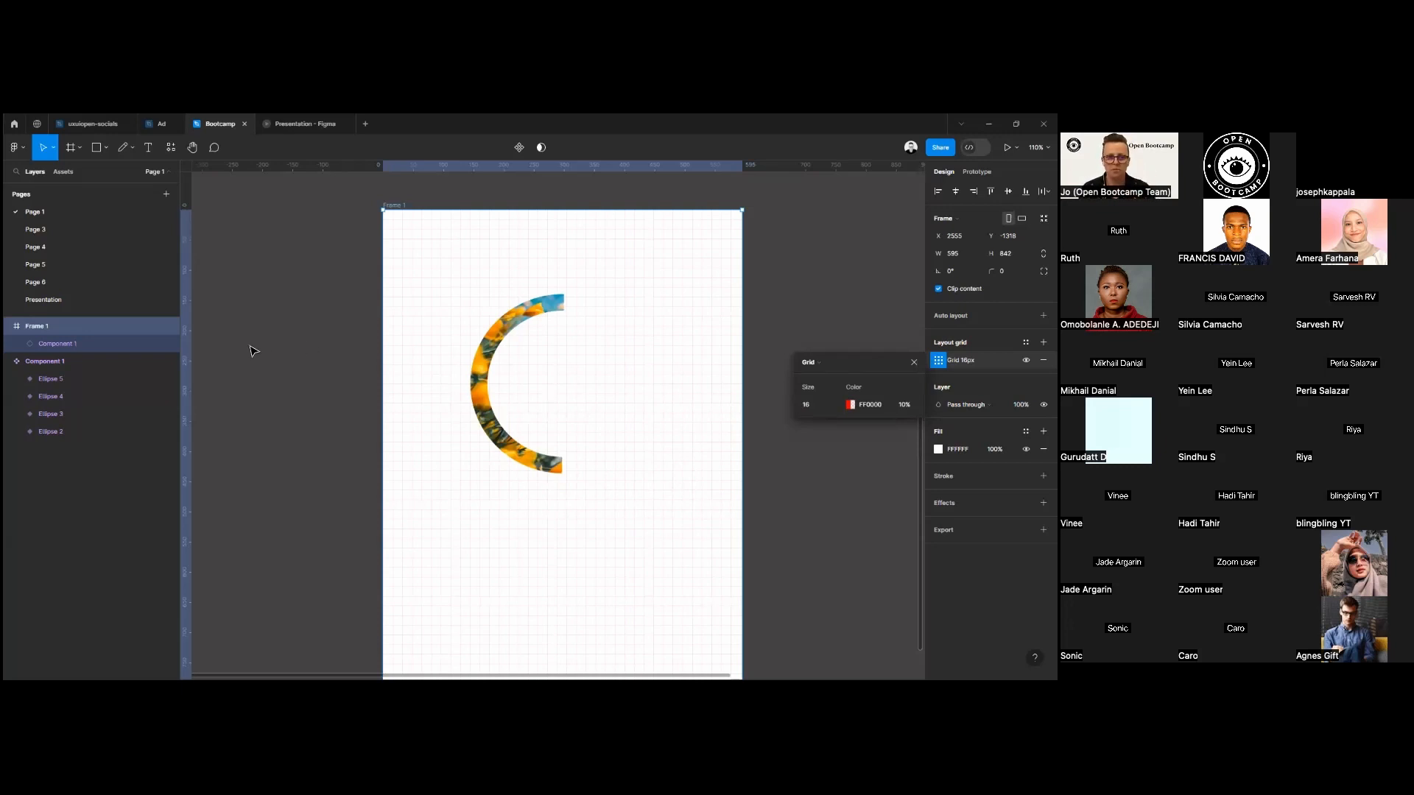
Hide the canvas rulers and show them again.
{"action": "mouse_move", "coordinate": [187, 257]}
{"action": "left_mouse_down"}
{"action": "mouse_move", "coordinate": [264, 267]}
{"action": "mouse_move", "coordinate": [190, 279]}
{"action": "left_mouse_up"}
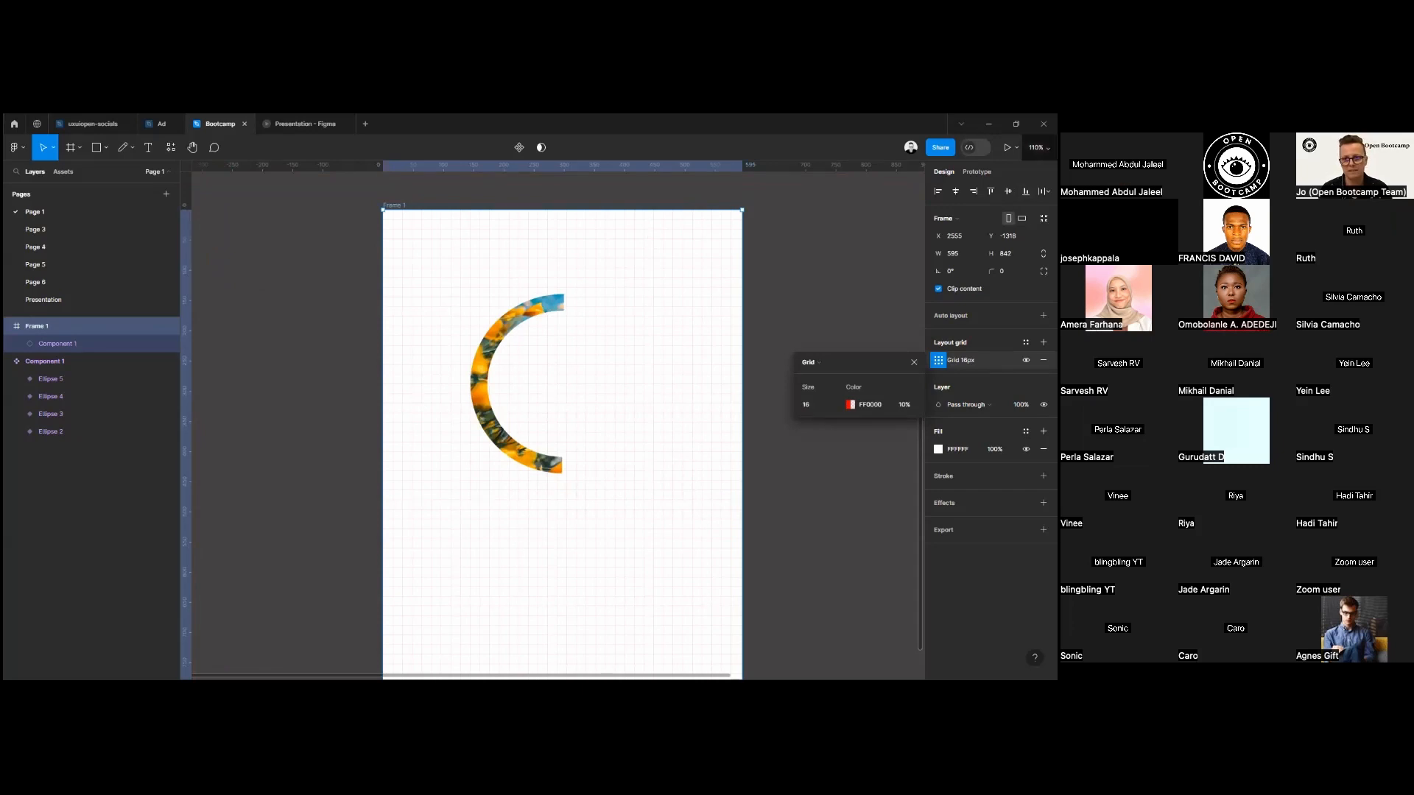
{"action": "left_click", "coordinate": [1039, 148]}
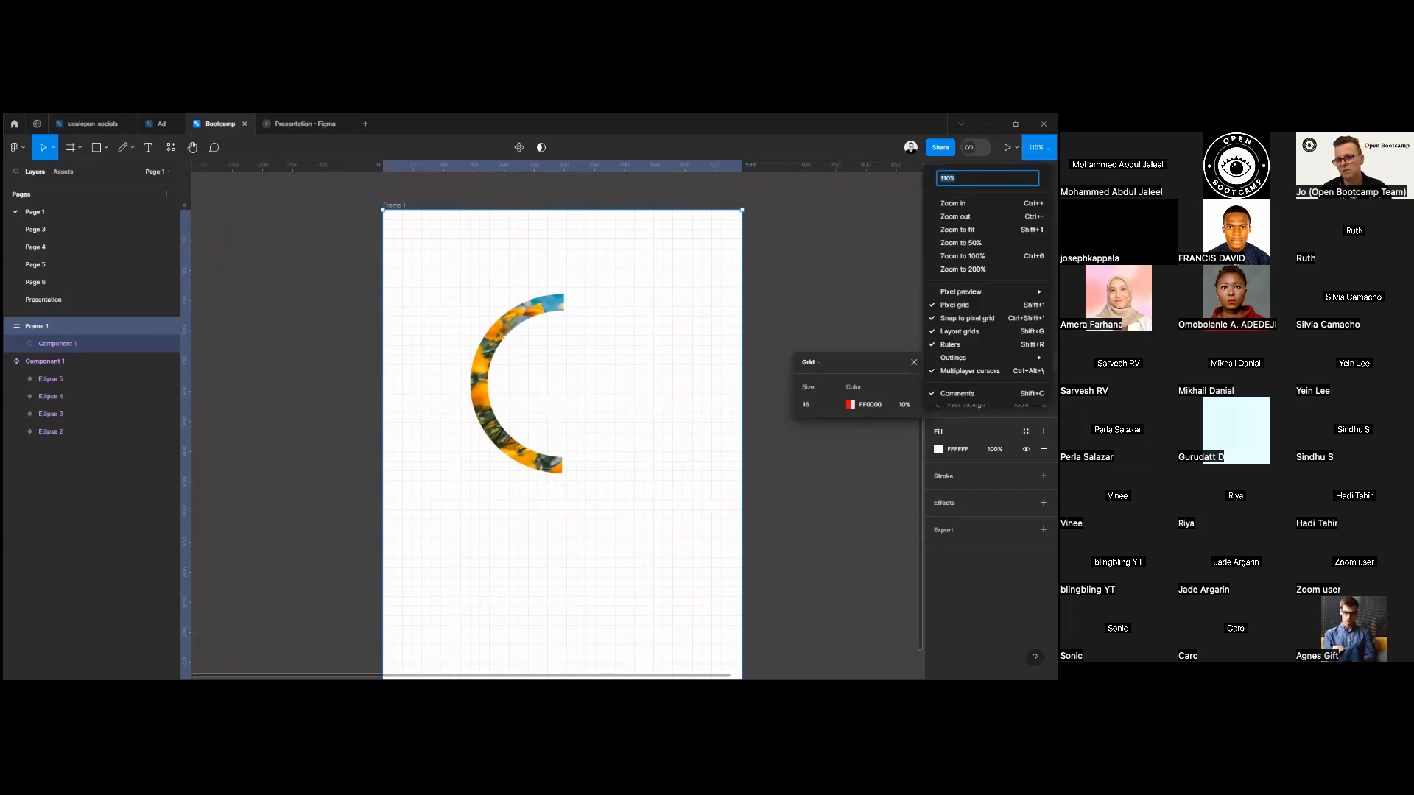
{"action": "left_click", "coordinate": [957, 344]}
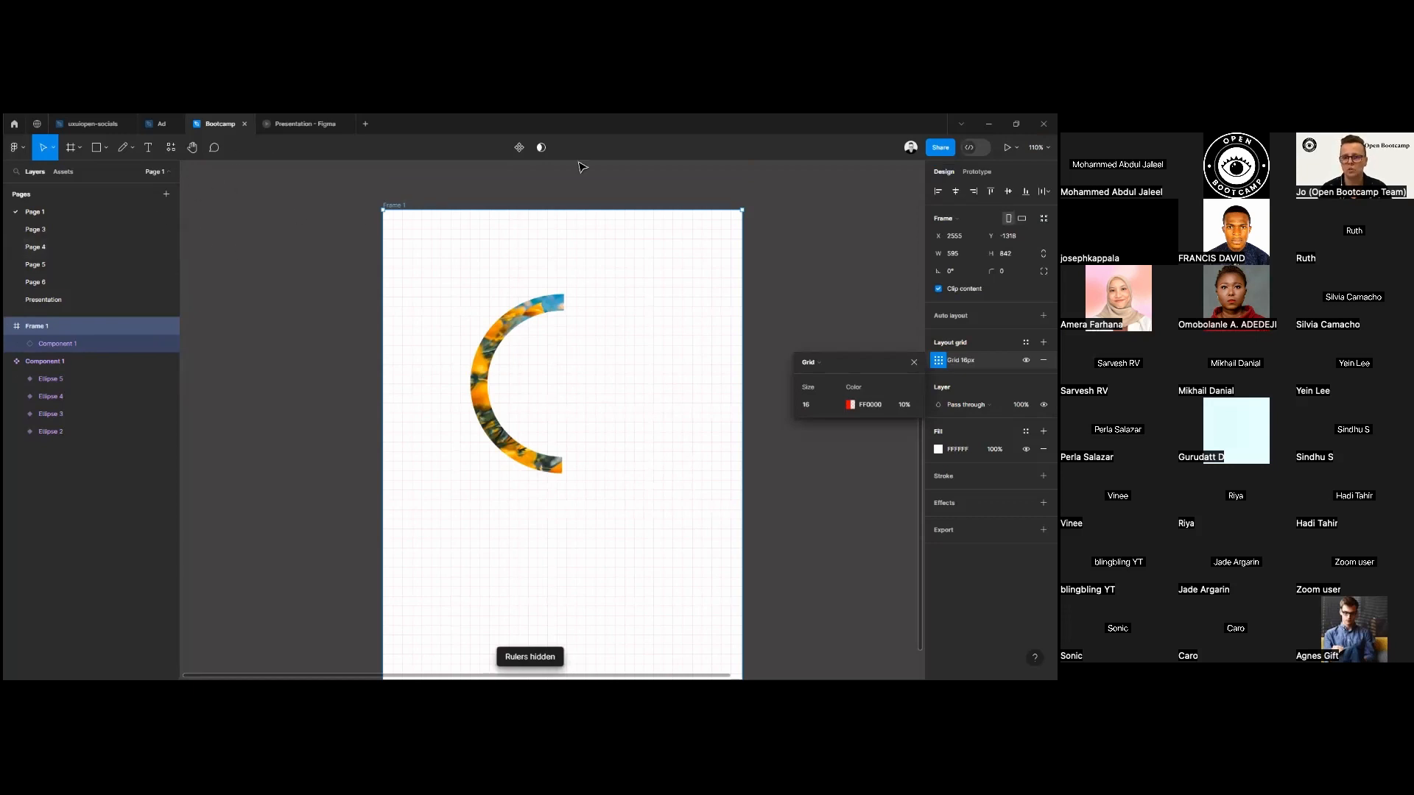
{"action": "left_click", "coordinate": [1039, 147]}
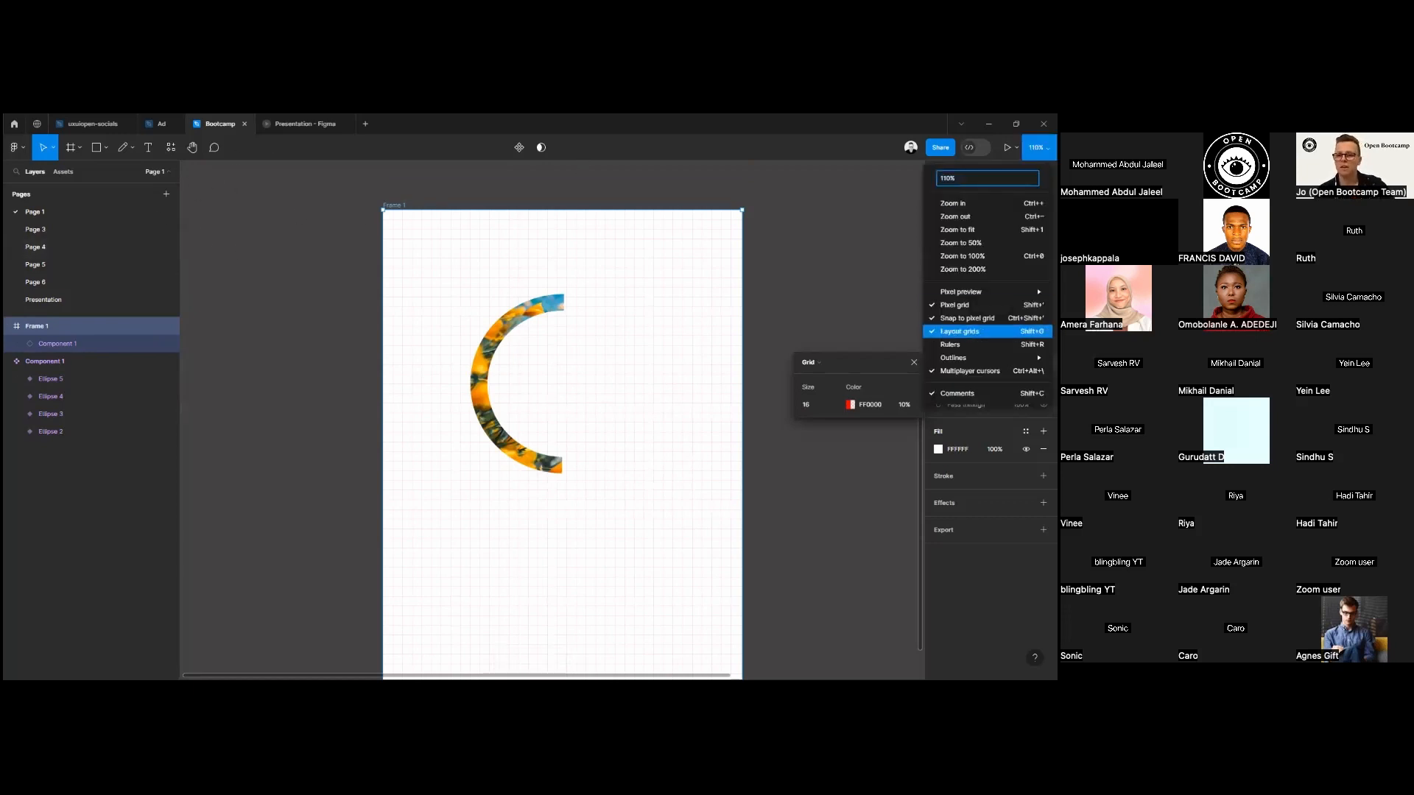
{"action": "left_click", "coordinate": [957, 344]}
Delete the Component 1 instance from Frame 1 and remove the frame's layout grid.
{"action": "left_click", "coordinate": [482, 399]}
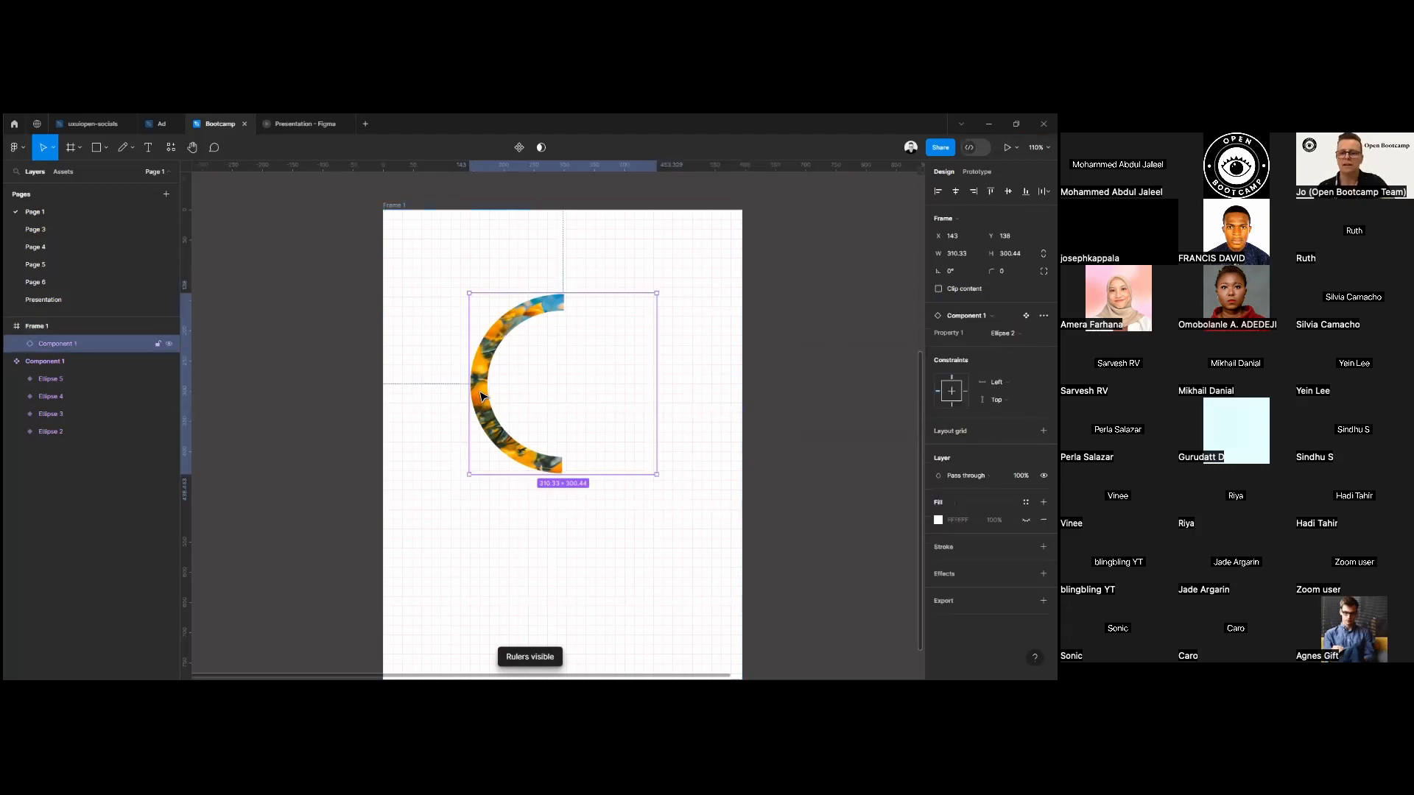
{"action": "key", "text": "Delete"}
{"action": "left_click", "coordinate": [483, 432]}
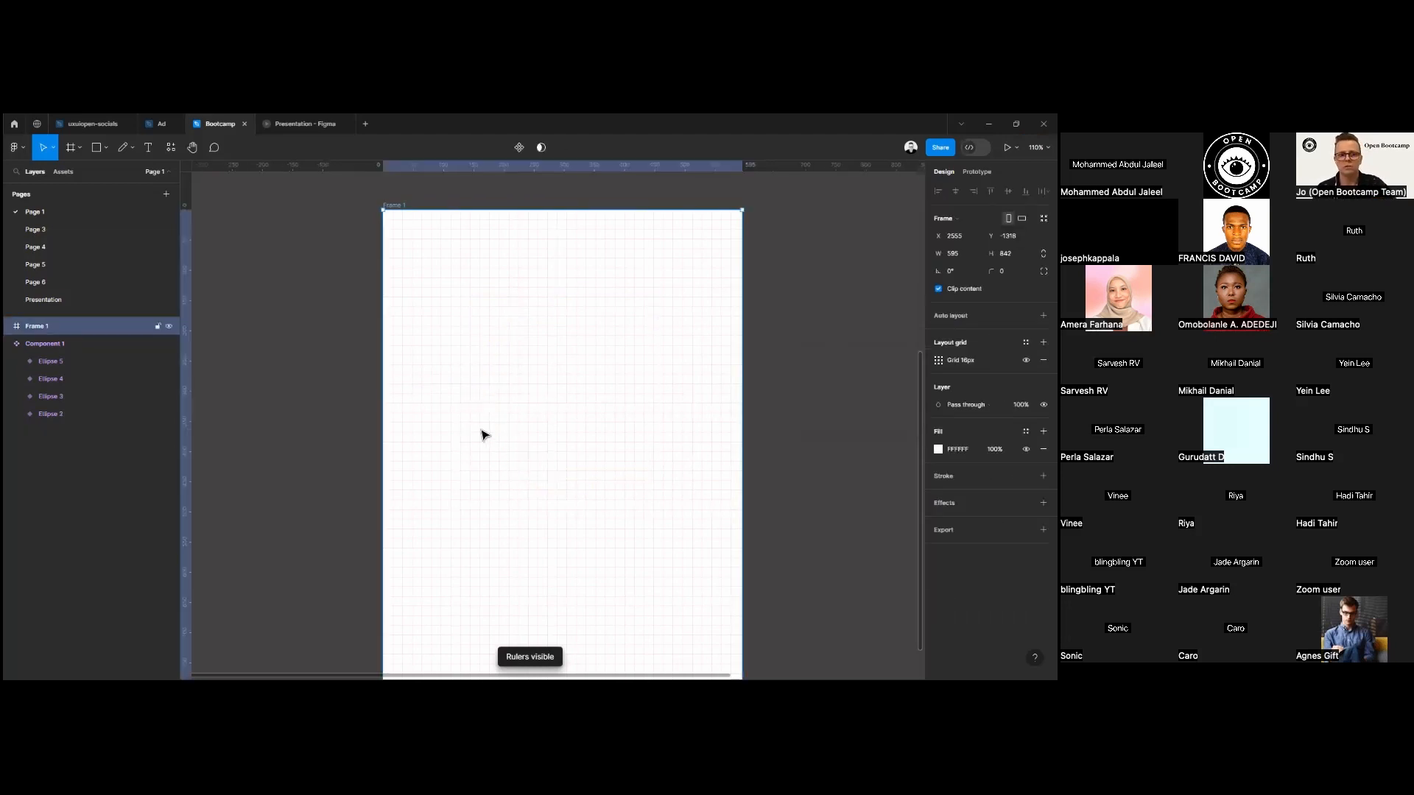
{"action": "left_click", "coordinate": [1044, 360]}
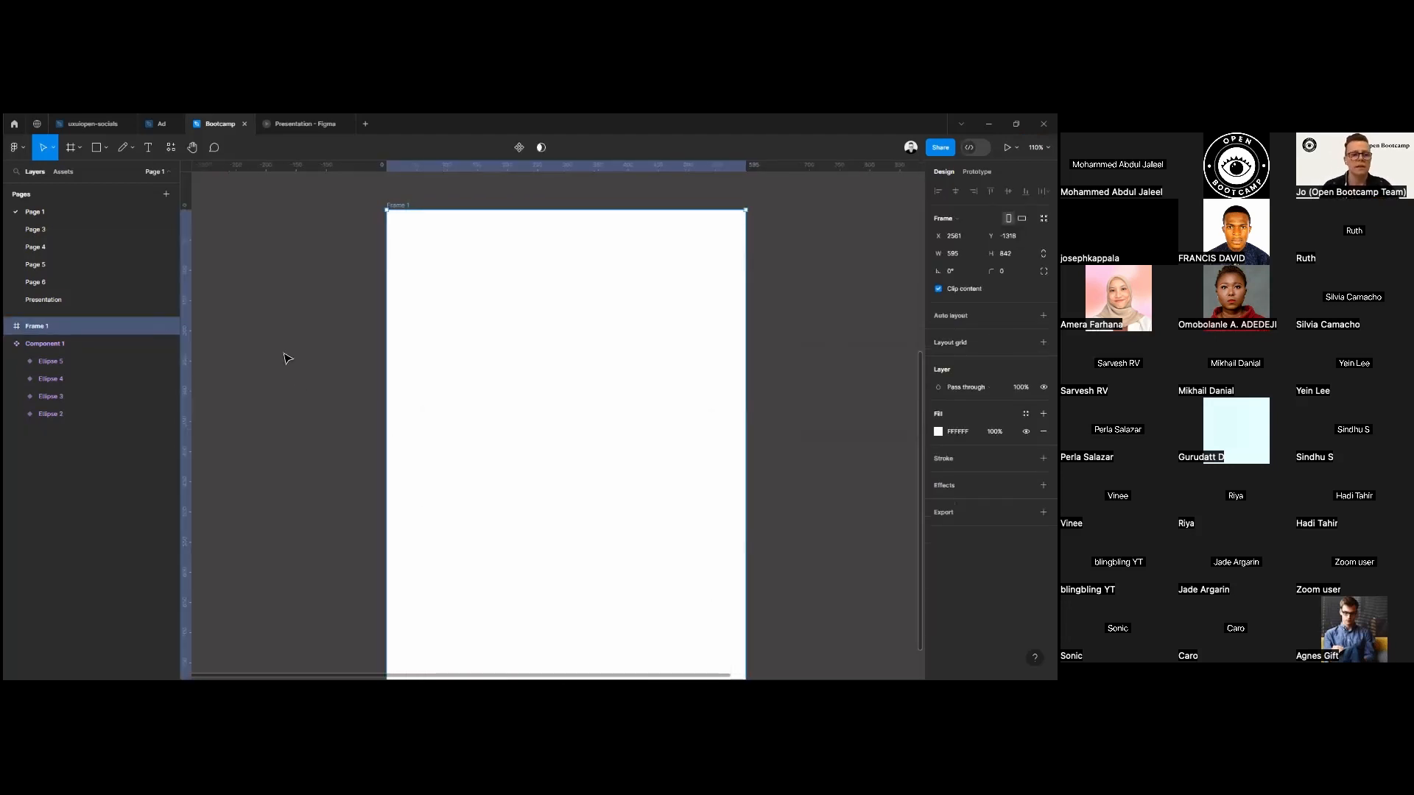
Draw three staggered rectangles down Frame 1, about 161 × 91, 157 × 105 and 206 × 120 px.
{"action": "left_click", "coordinate": [98, 149]}
{"action": "left_click_drag", "start_coordinate": [463, 283], "coordinate": [561, 337]}
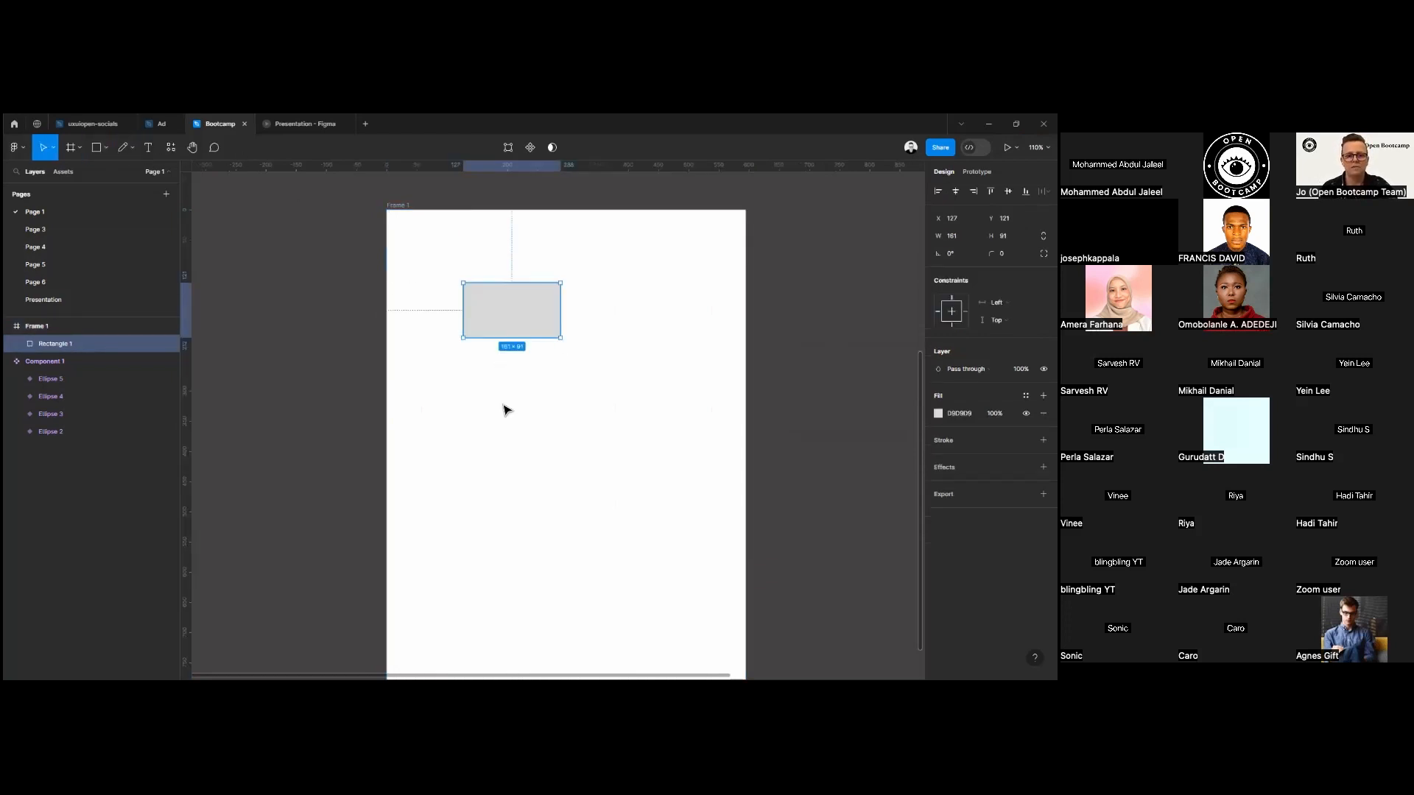
{"action": "left_click", "coordinate": [98, 148]}
{"action": "left_click_drag", "start_coordinate": [499, 409], "coordinate": [594, 472]}
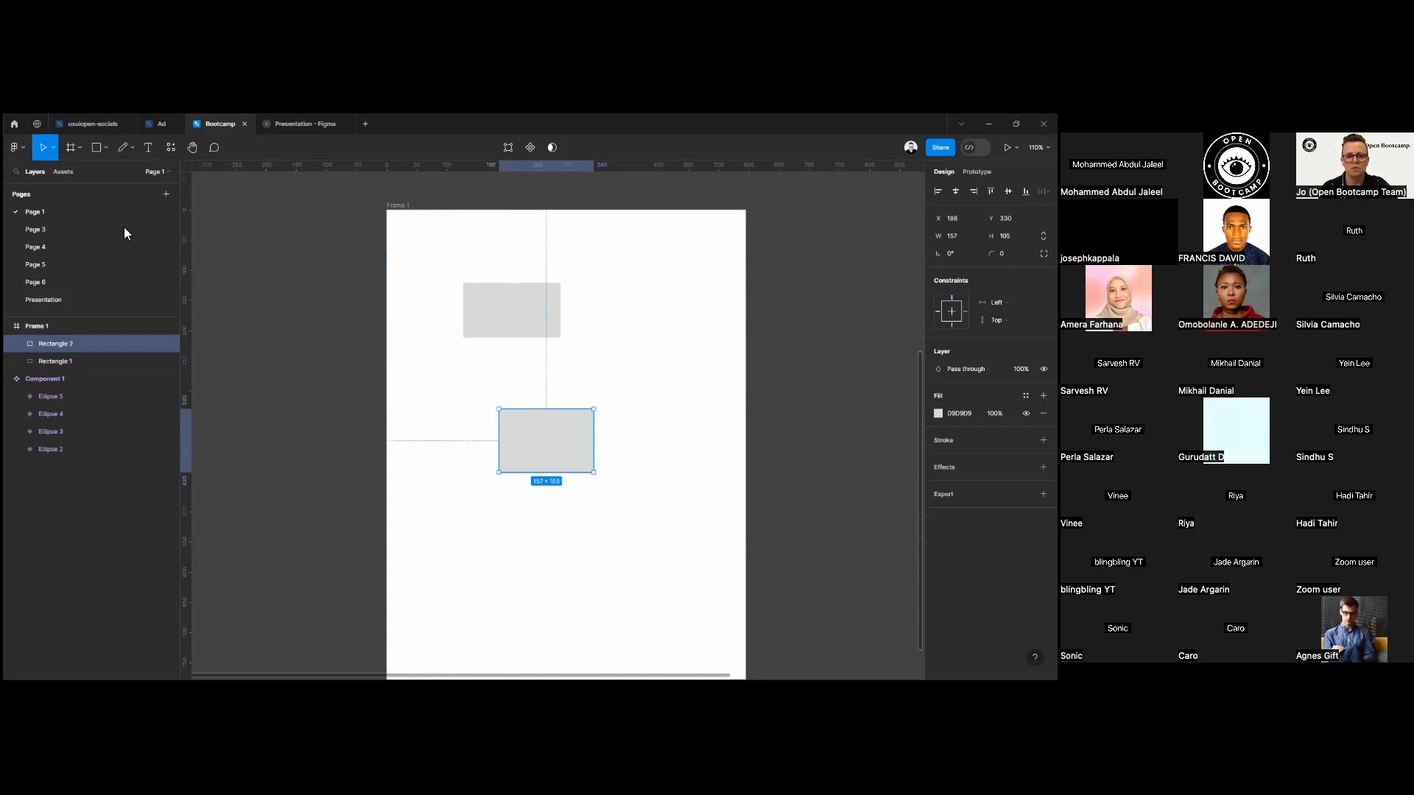
{"action": "left_click", "coordinate": [99, 148]}
{"action": "left_click_drag", "start_coordinate": [451, 548], "coordinate": [575, 622]}
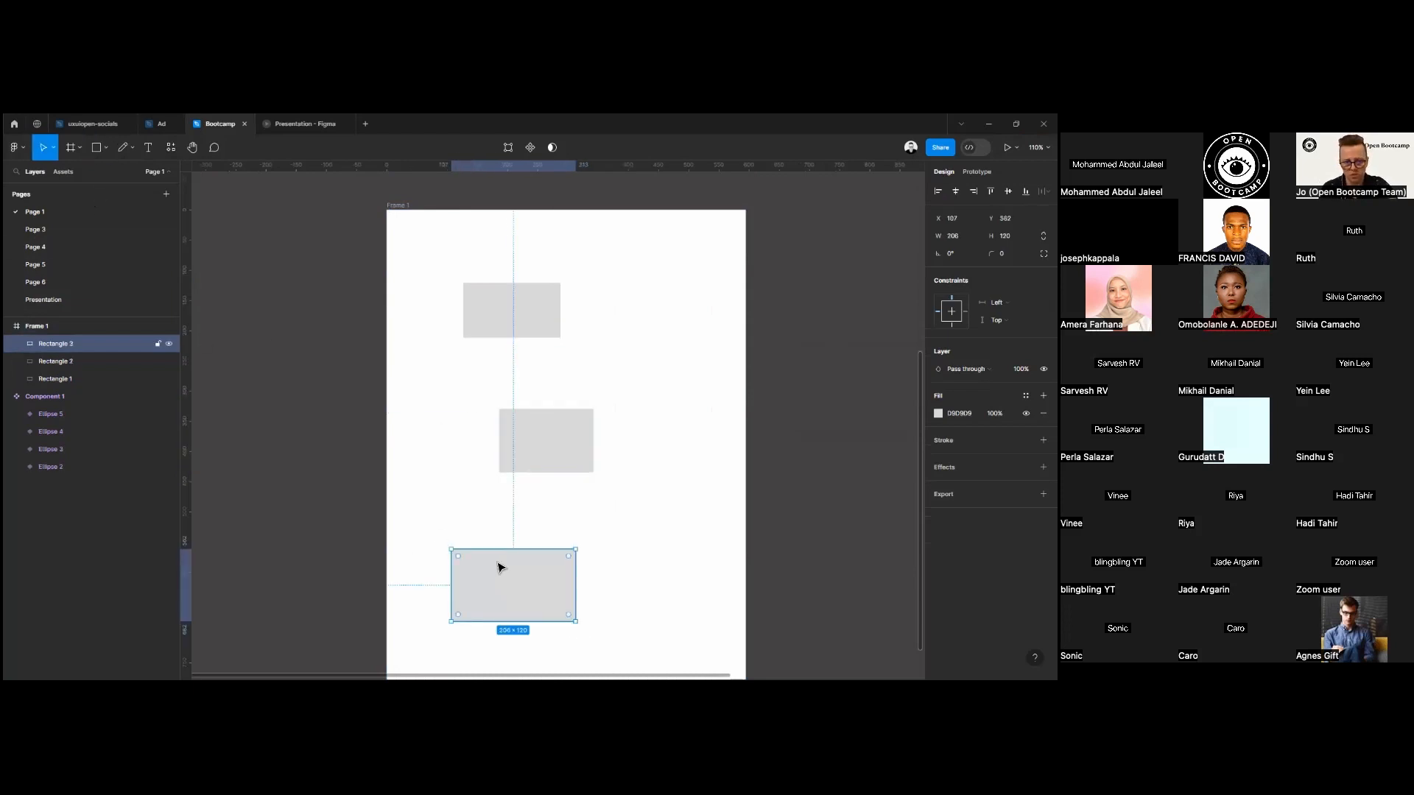
Align the left edges of the three rectangles and move them against a new vertical guide near Frame 1's left edge.
{"action": "left_click", "coordinate": [489, 329]}
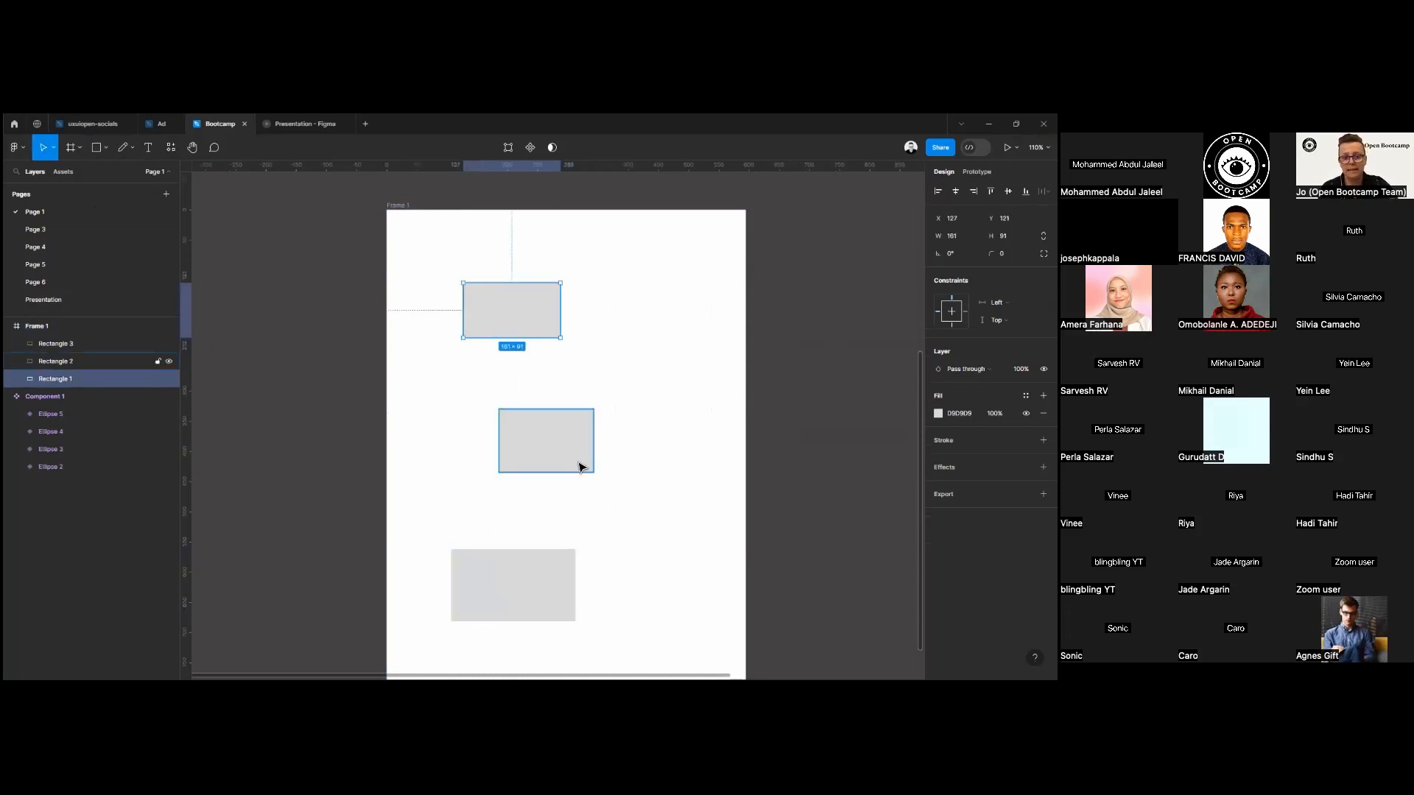
{"action": "left_click", "coordinate": [581, 464], "text": "shift"}
{"action": "left_click", "coordinate": [542, 563], "text": "shift"}
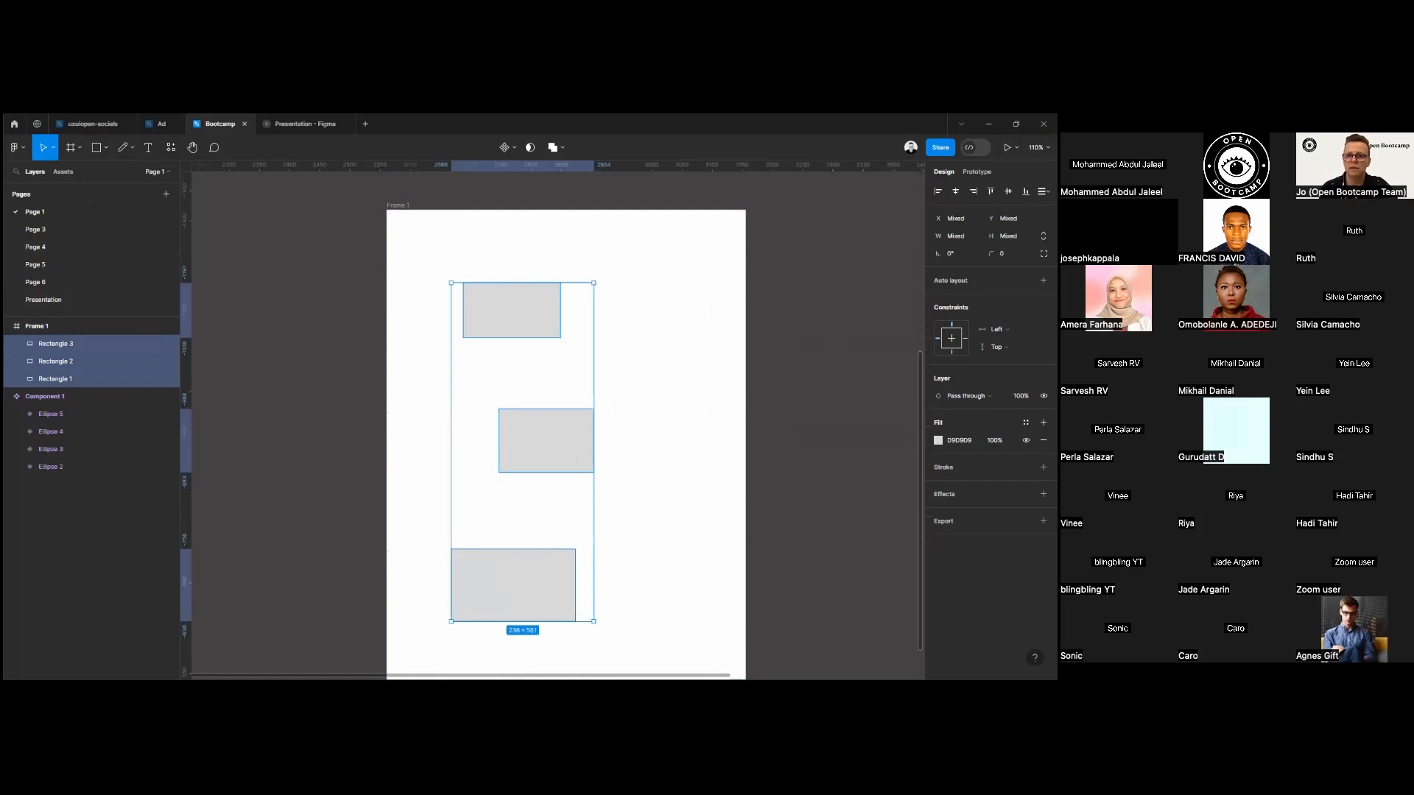
{"action": "key", "text": "alt+a"}
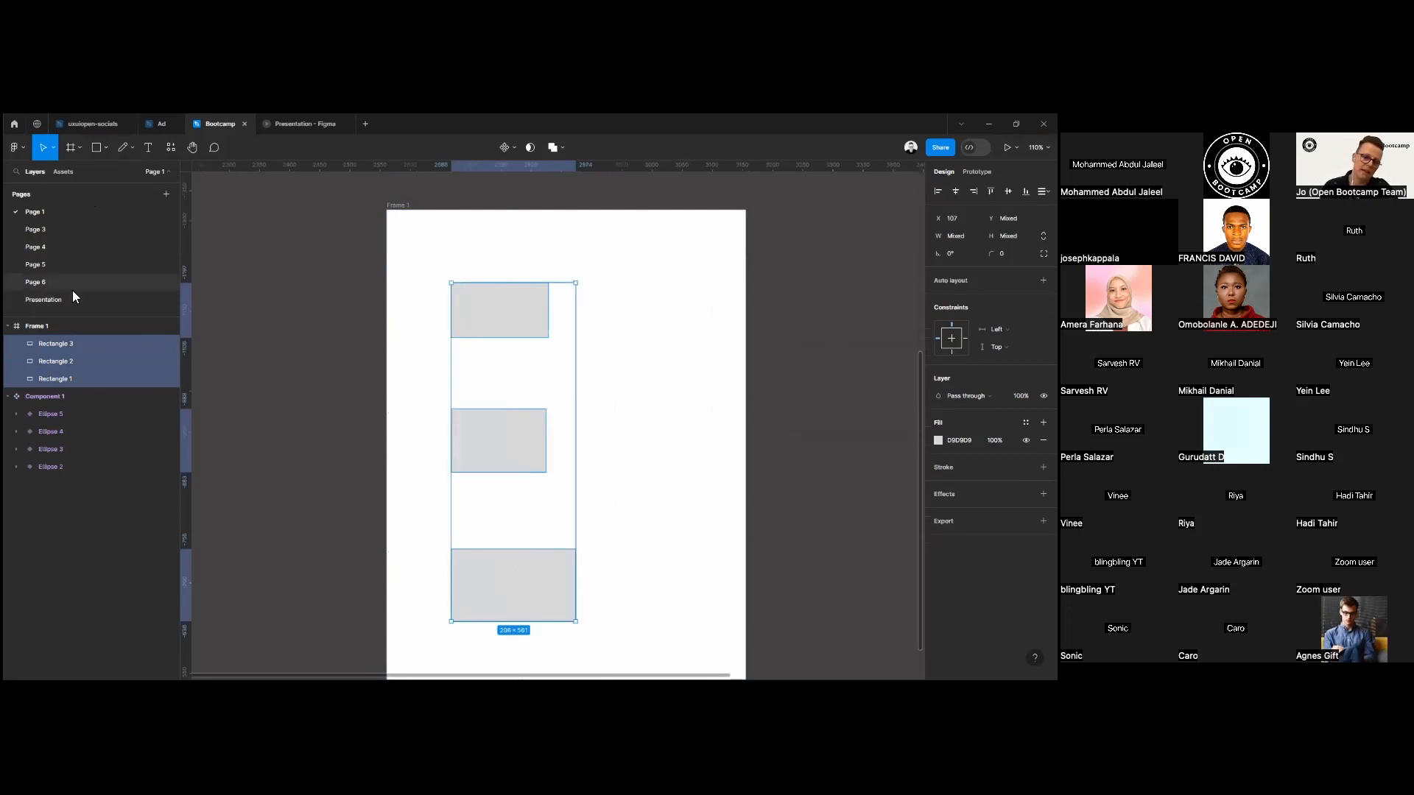
{"action": "left_click_drag", "start_coordinate": [186, 300], "coordinate": [469, 284]}
{"action": "left_click", "coordinate": [470, 388]}
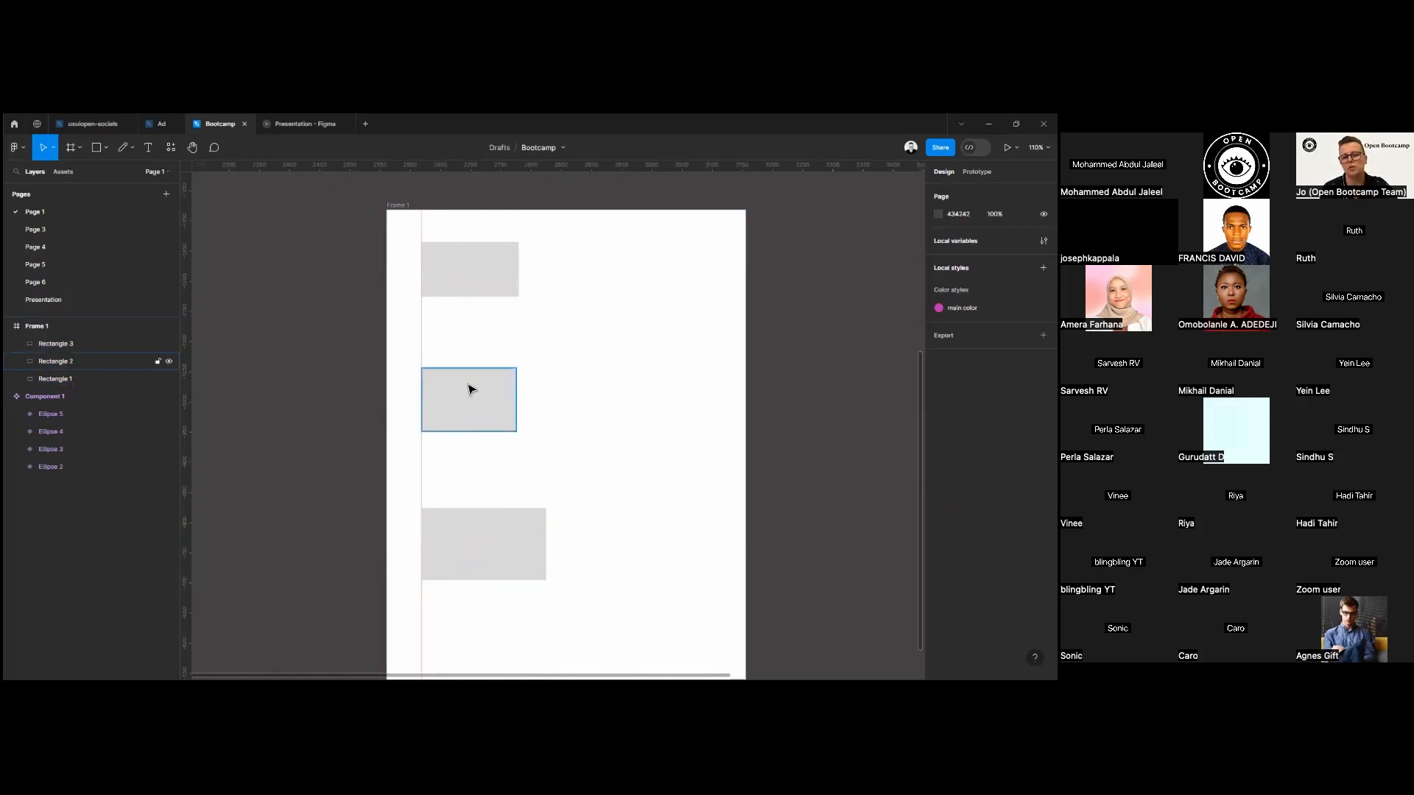
Shift the middle rectangle right to about X 219 and add a horizontal guide along the top rectangle's upper edge.
{"action": "left_click_drag", "start_coordinate": [491, 410], "coordinate": [546, 413]}
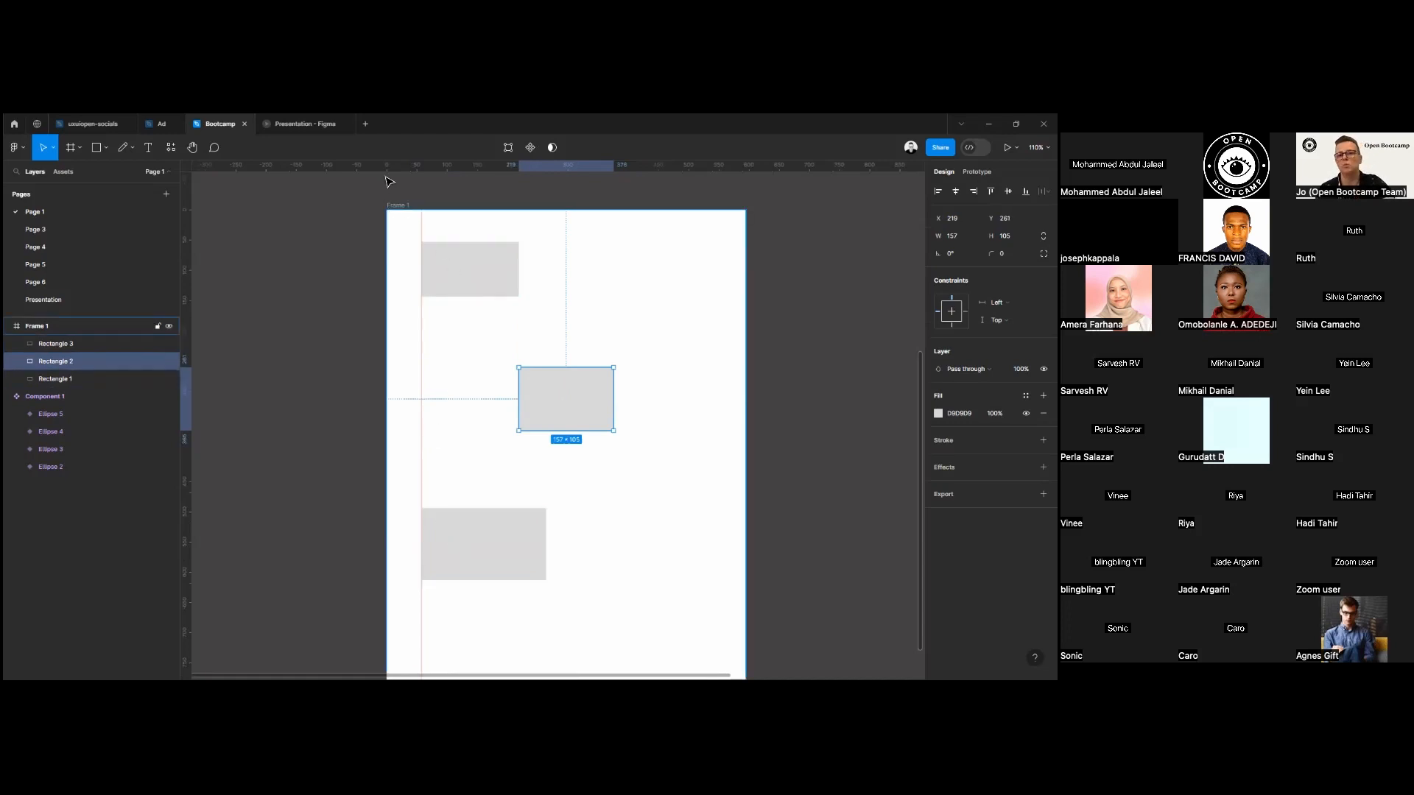
{"action": "left_click_drag", "start_coordinate": [399, 207], "coordinate": [417, 241]}
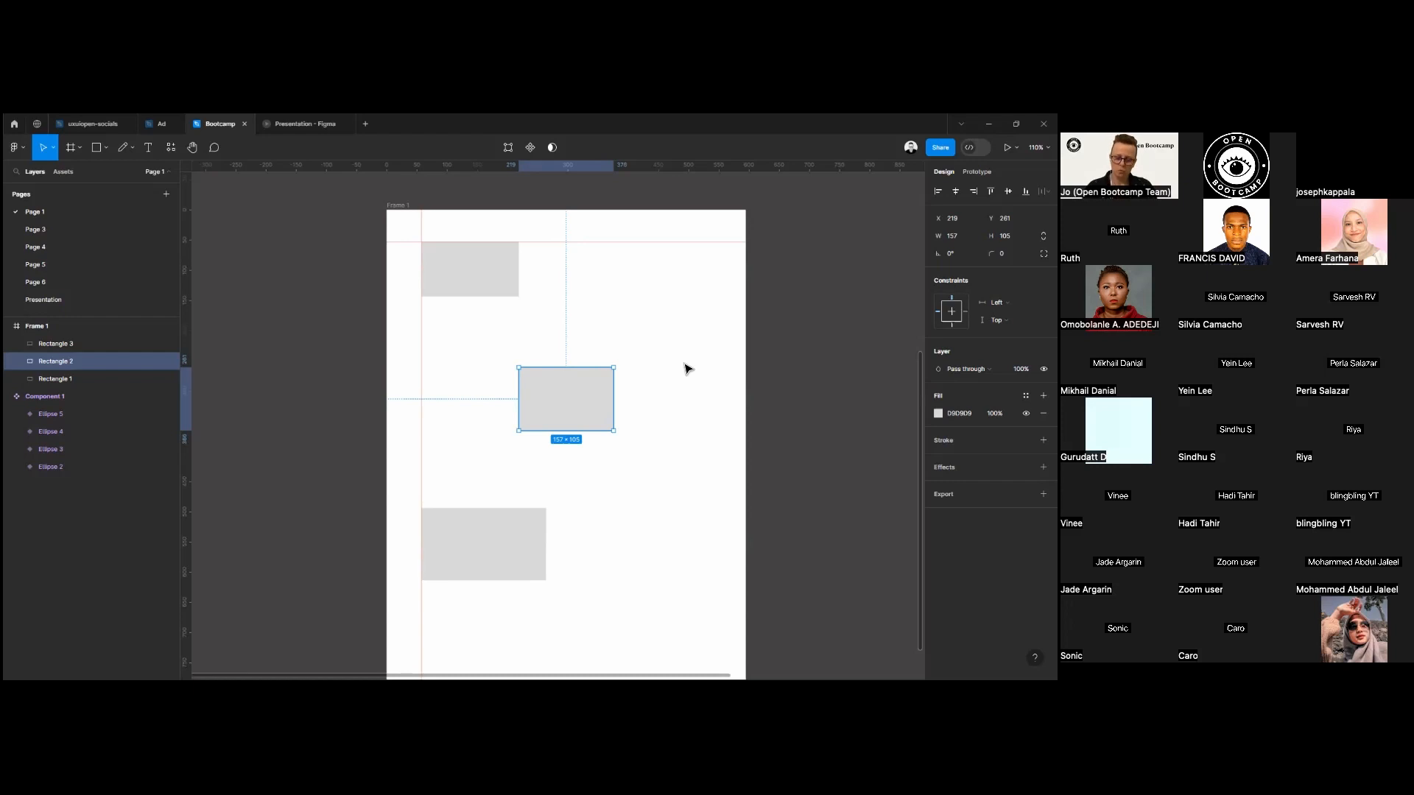
{"action": "left_click", "coordinate": [69, 148]}
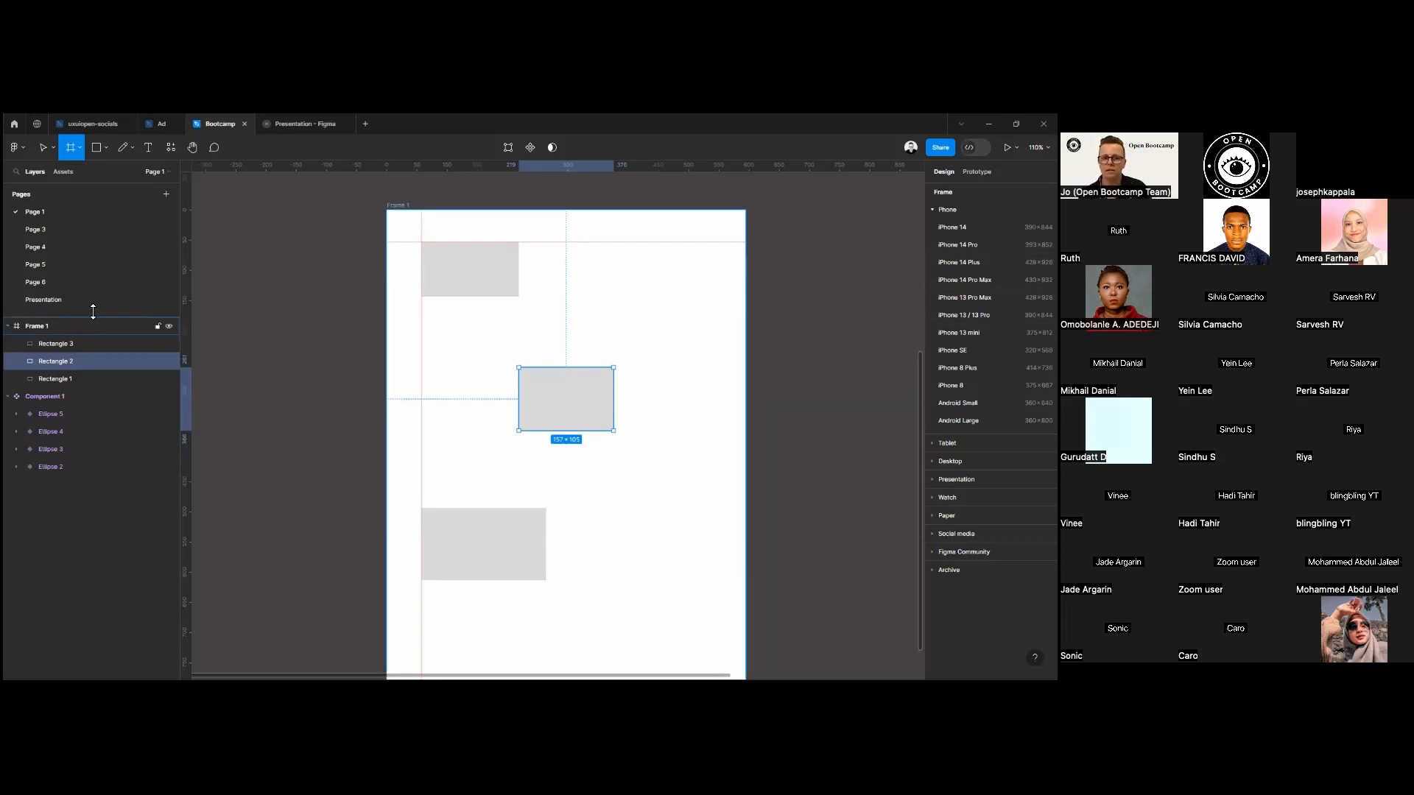
{"action": "left_click", "coordinate": [405, 206]}
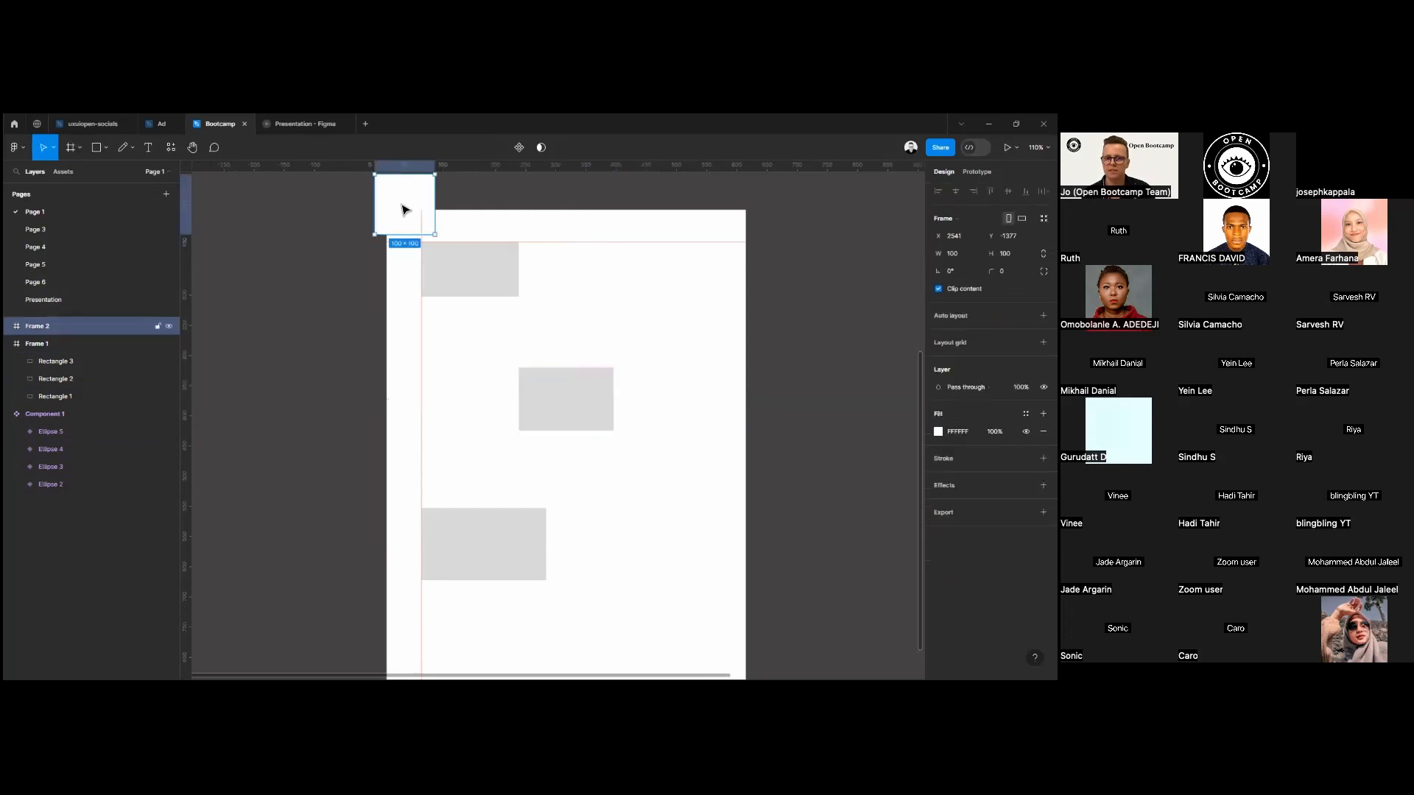
{"action": "key", "text": "Delete"}
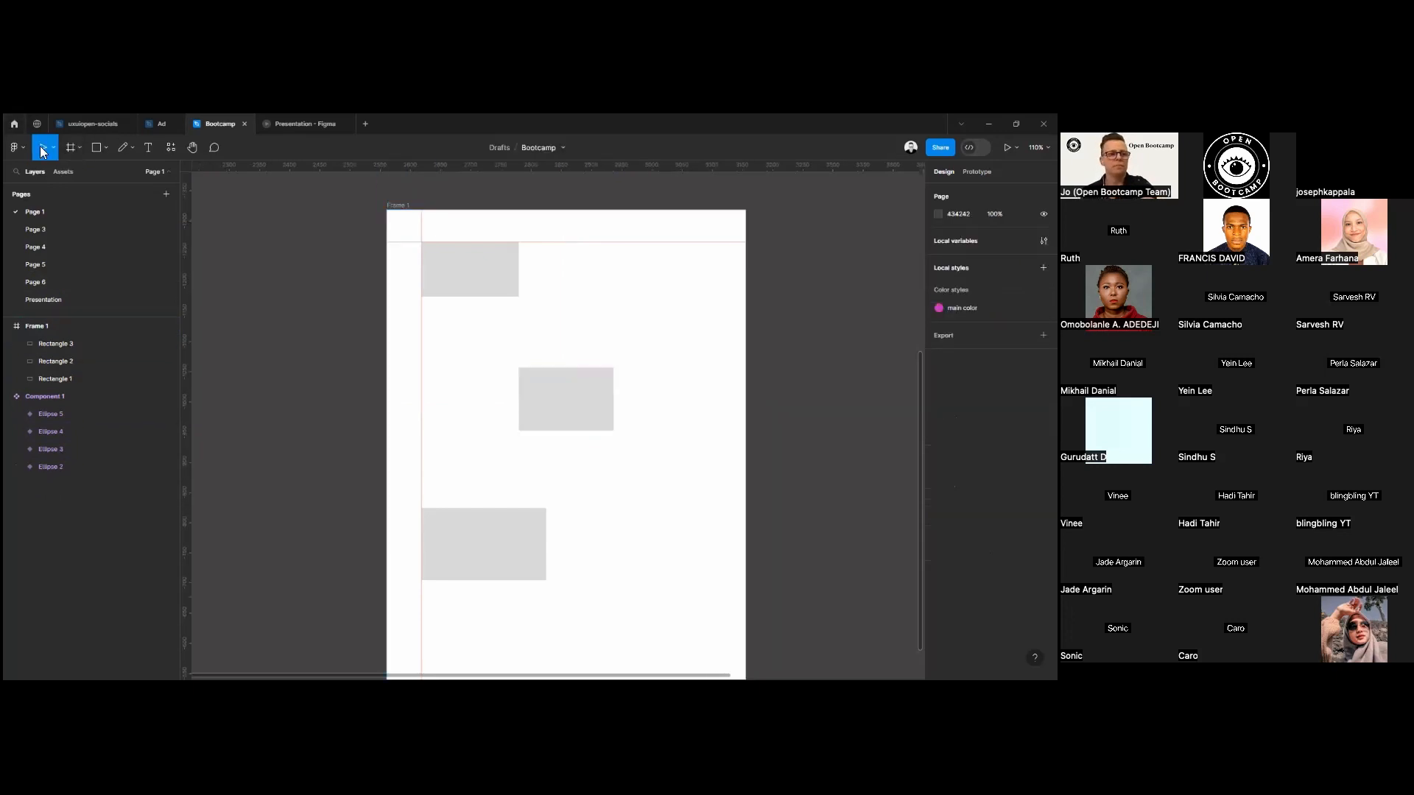
Move Frame 1 with its rectangles and guides to about X 2428, Y -1357.
{"action": "left_click", "coordinate": [404, 208]}
{"action": "scroll", "coordinate": [368, 213], "scroll_direction": "right", "scroll_amount": 3}
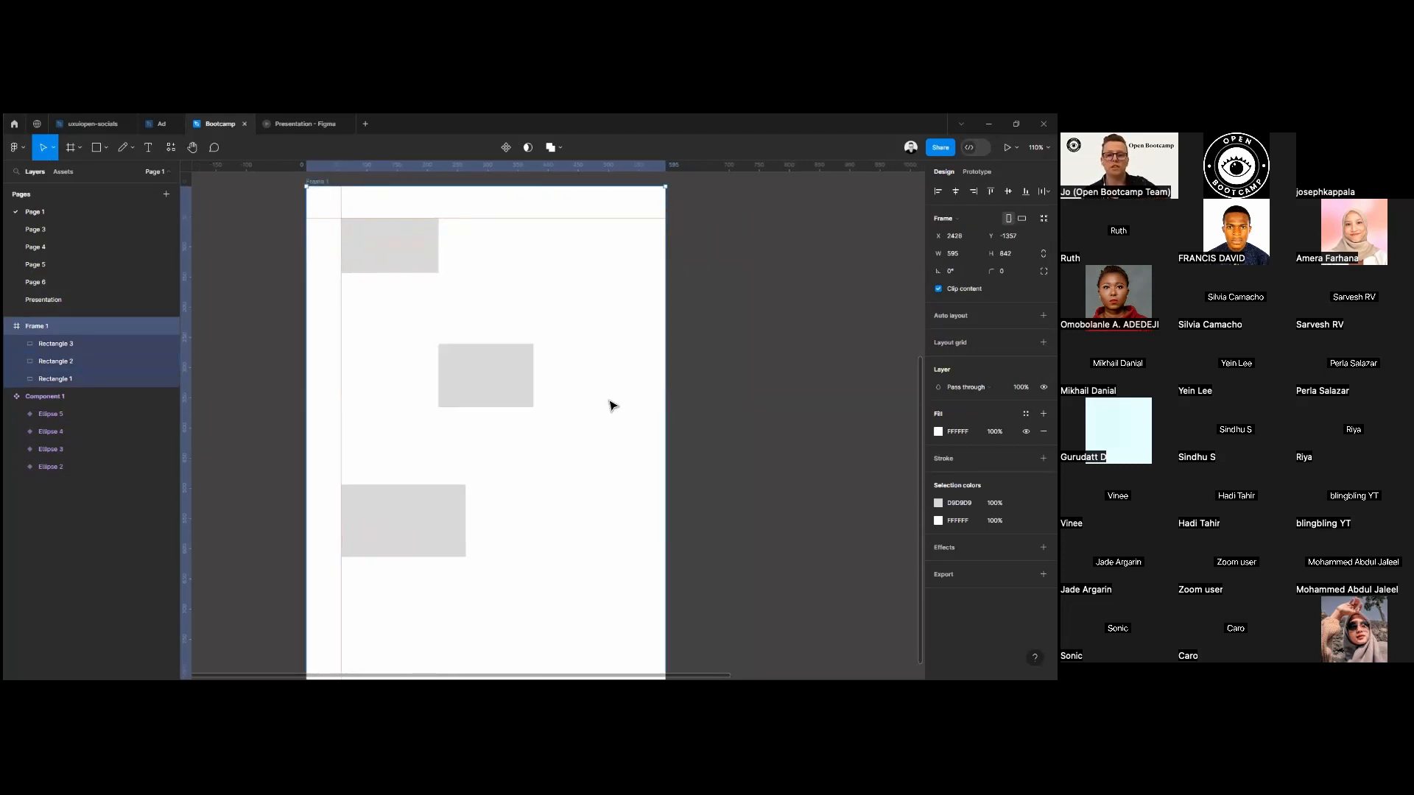
{"action": "scroll", "coordinate": [680, 404], "scroll_direction": "down", "scroll_amount": 5}
{"action": "scroll", "coordinate": [726, 398], "scroll_direction": "up", "scroll_amount": 3}
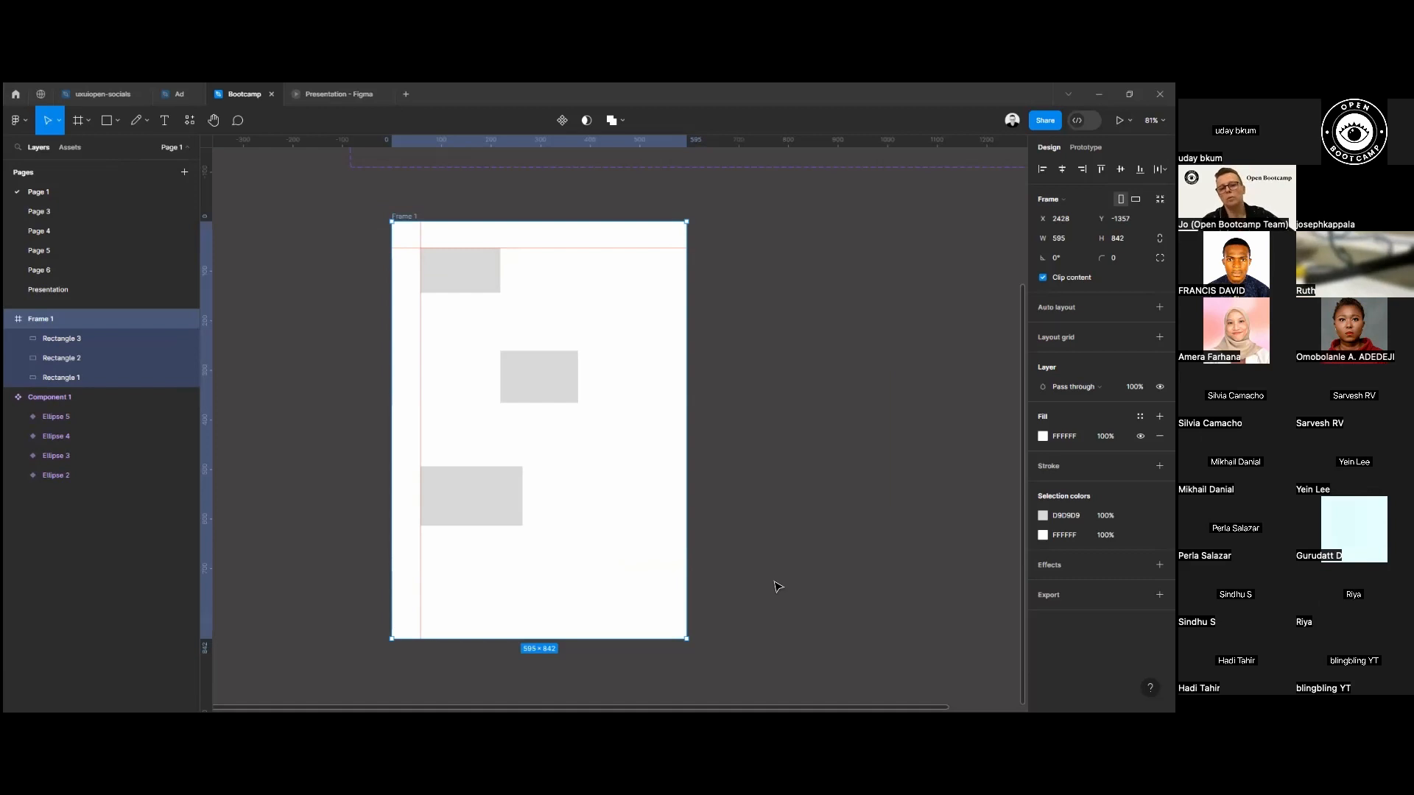
Replace the three rectangles in Frame 1 with one about 455 × 231 px, starting where the two guides cross.
{"action": "left_click_drag", "start_coordinate": [387, 289], "coordinate": [774, 578]}
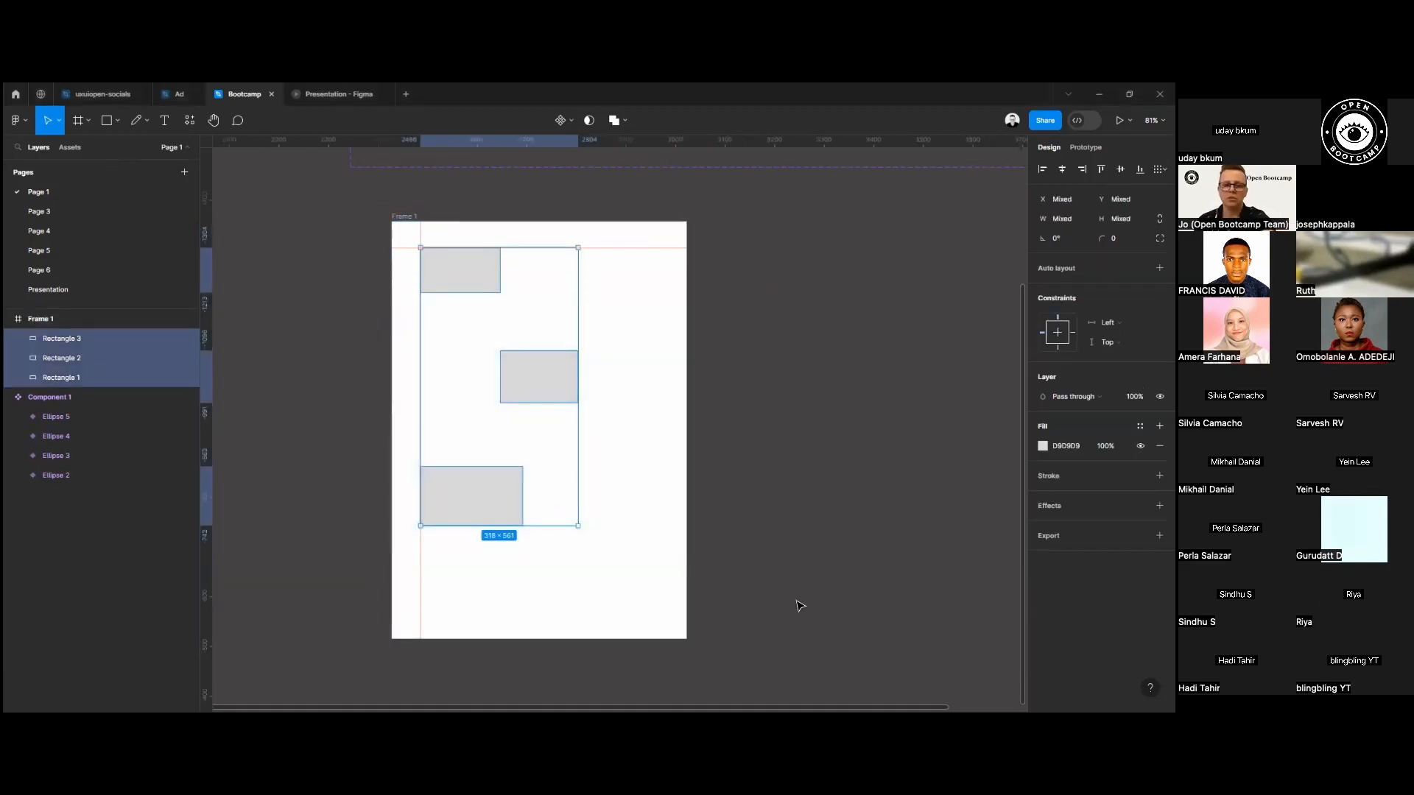
{"action": "key", "text": "Delete"}
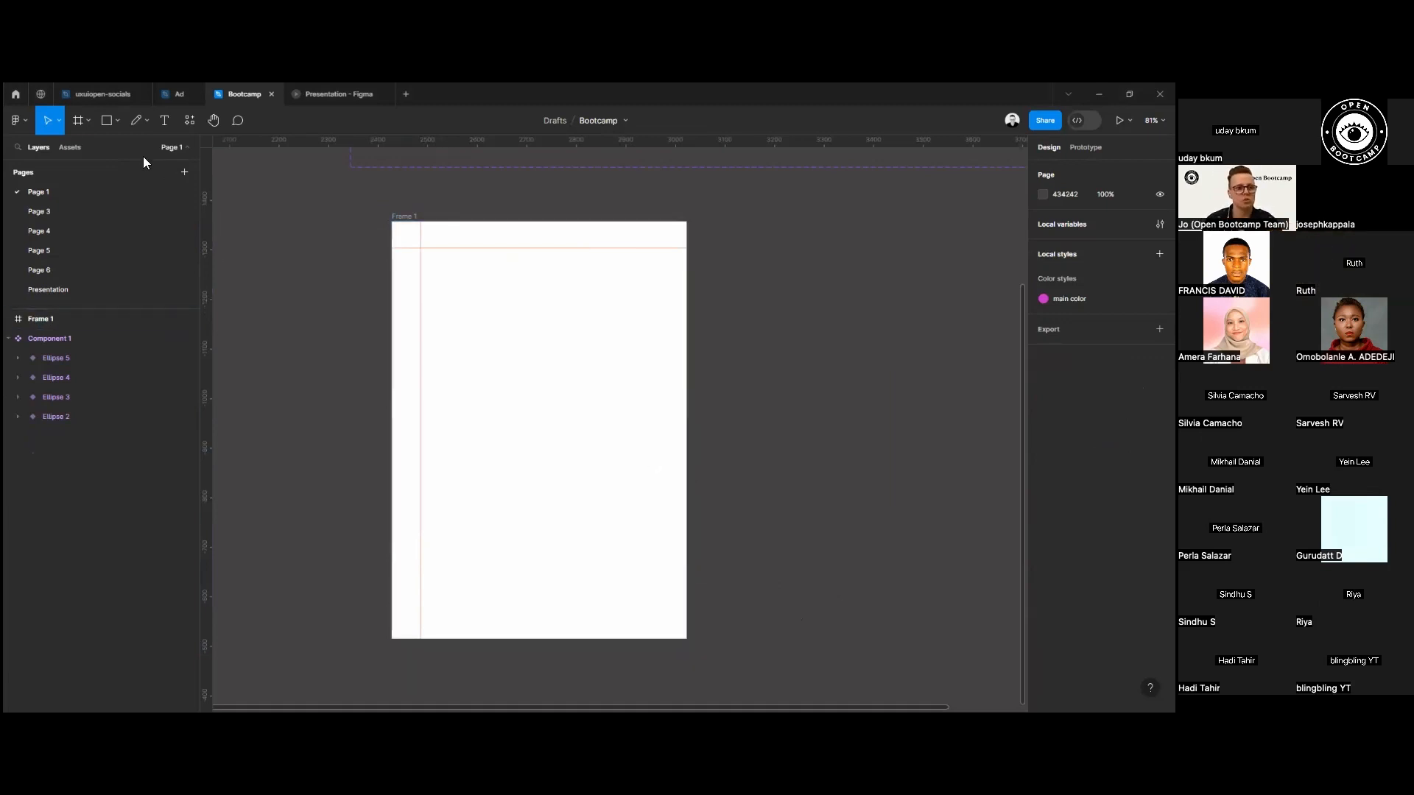
{"action": "left_click", "coordinate": [108, 121]}
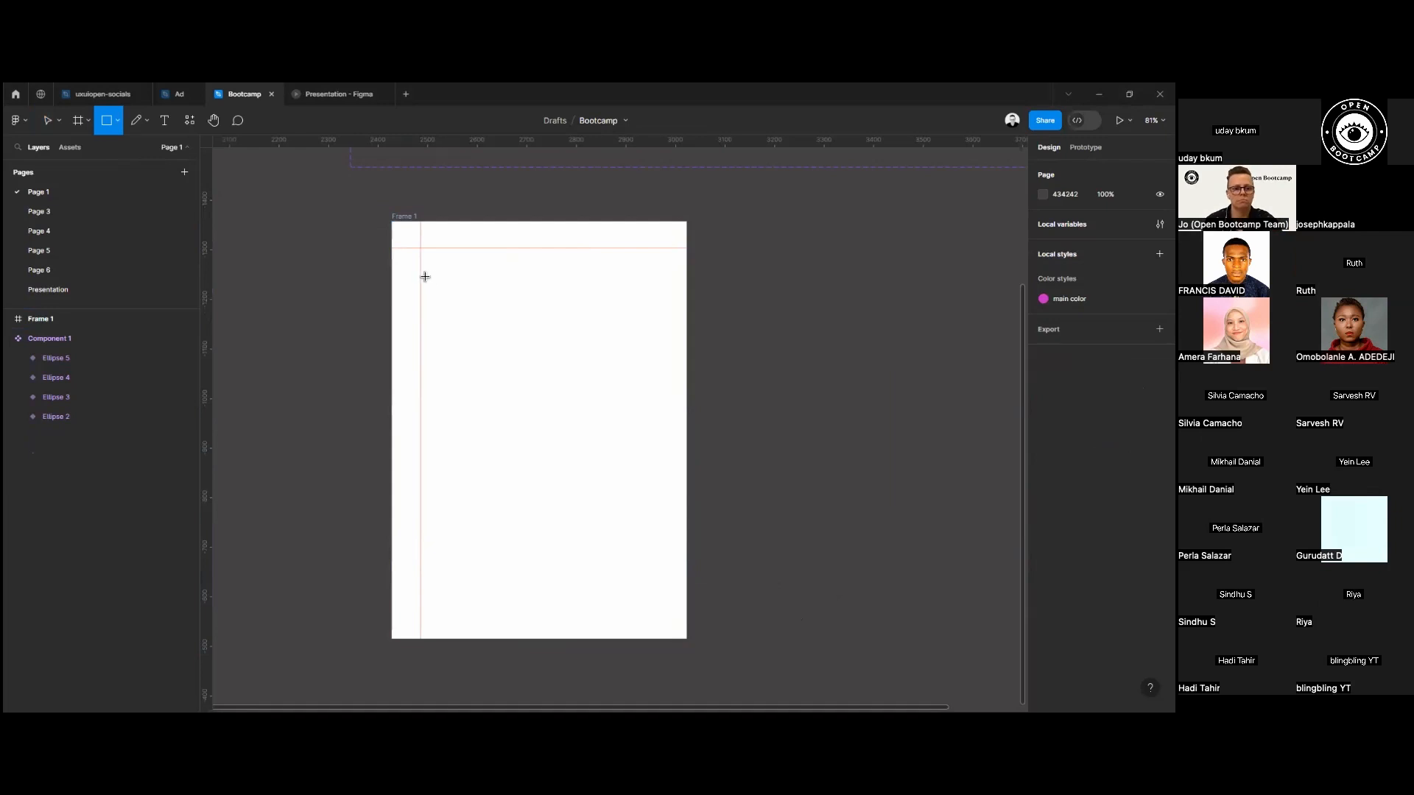
{"action": "mouse_move", "coordinate": [421, 249]}
{"action": "left_mouse_down"}
{"action": "mouse_move", "coordinate": [597, 356]}
{"action": "mouse_move", "coordinate": [648, 368]}
{"action": "left_mouse_up"}
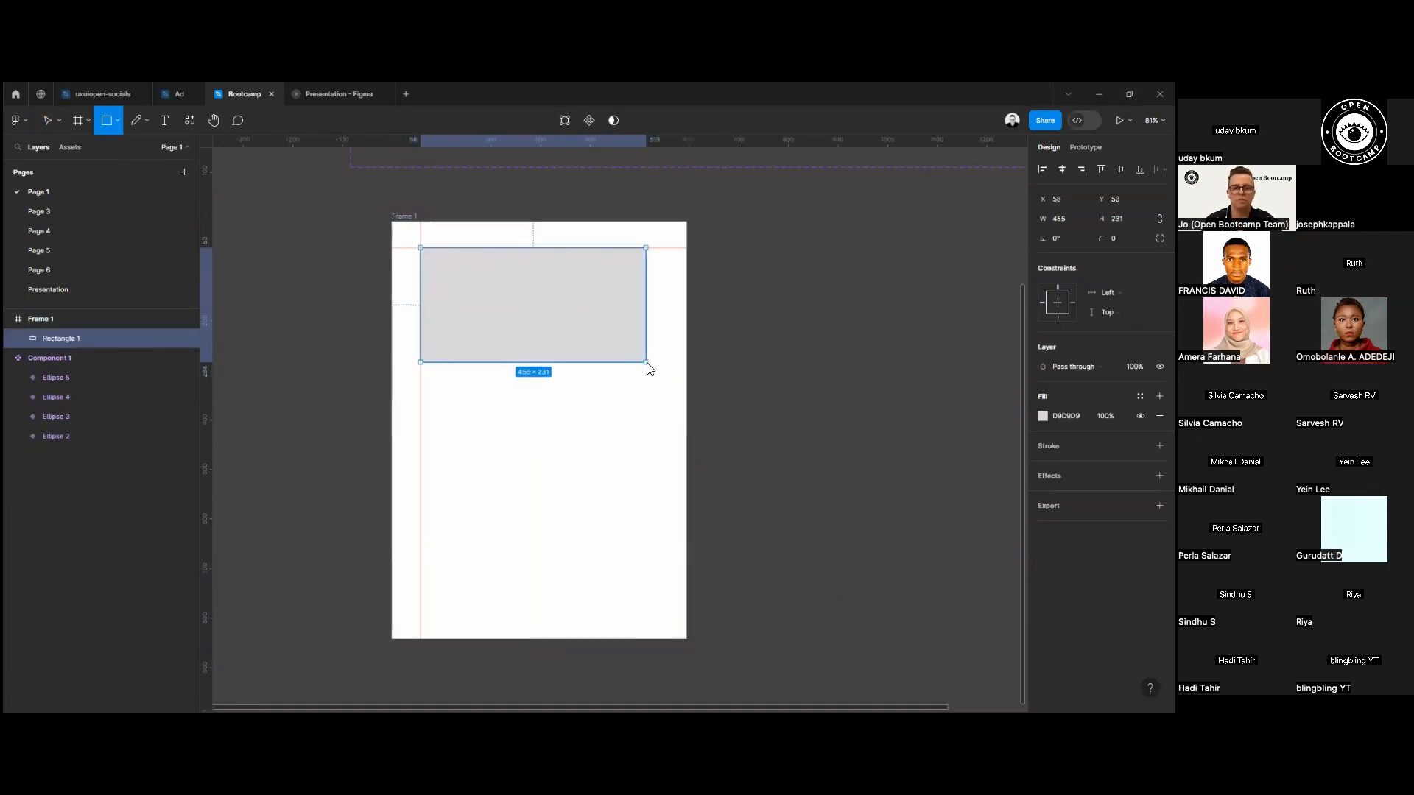
Draw an ellipse about 295 × 243 px and position it centred over the rectangle, overlapping its lower edge.
{"action": "left_click", "coordinate": [117, 121]}
{"action": "left_click", "coordinate": [104, 201]}
{"action": "mouse_move", "coordinate": [460, 309]}
{"action": "left_mouse_down"}
{"action": "mouse_move", "coordinate": [571, 417]}
{"action": "mouse_move", "coordinate": [605, 430]}
{"action": "left_mouse_up"}
{"action": "left_click_drag", "start_coordinate": [534, 379], "coordinate": [537, 343]}
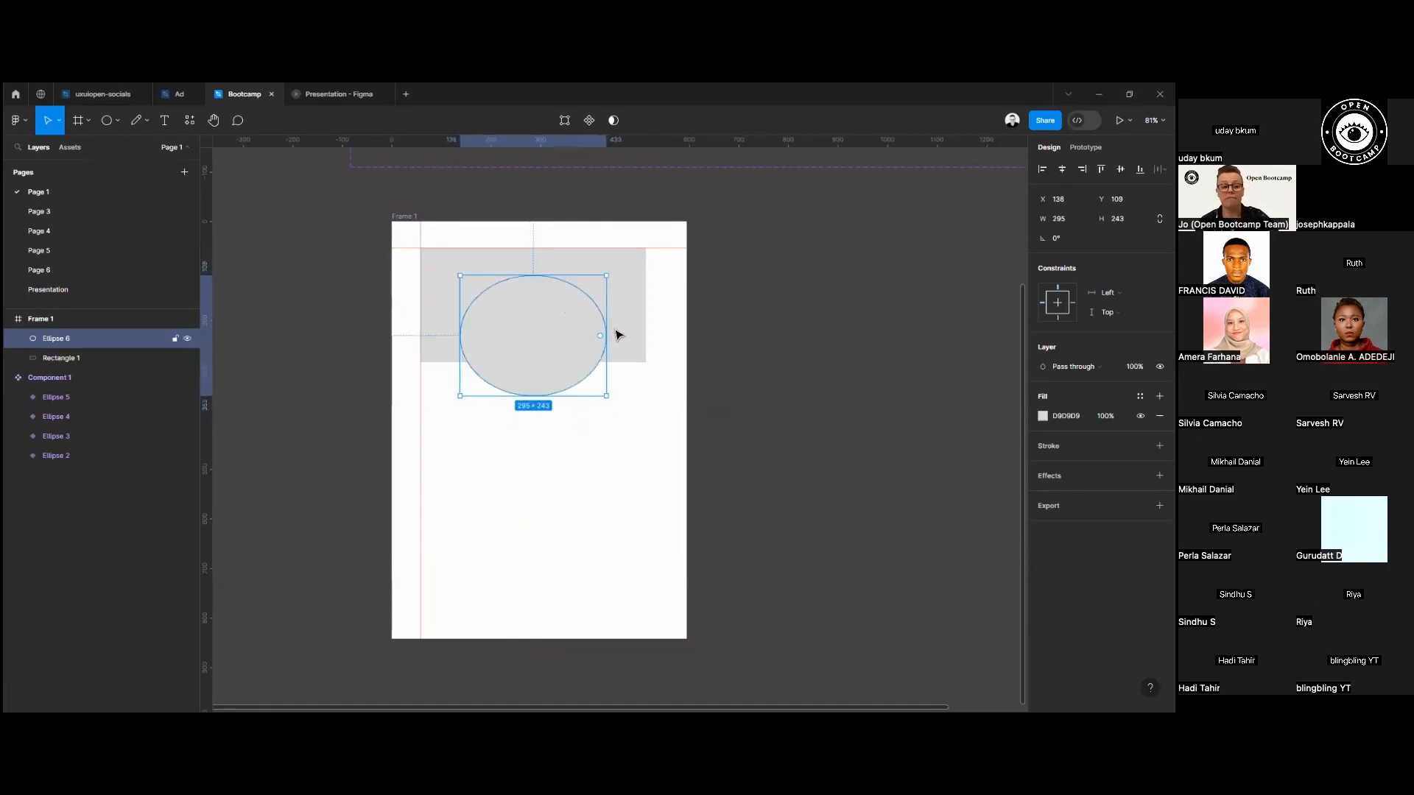
Set the rectangle's corner radius to 6 and subtract the ellipse from the rectangle.
{"action": "left_click", "coordinate": [630, 311]}
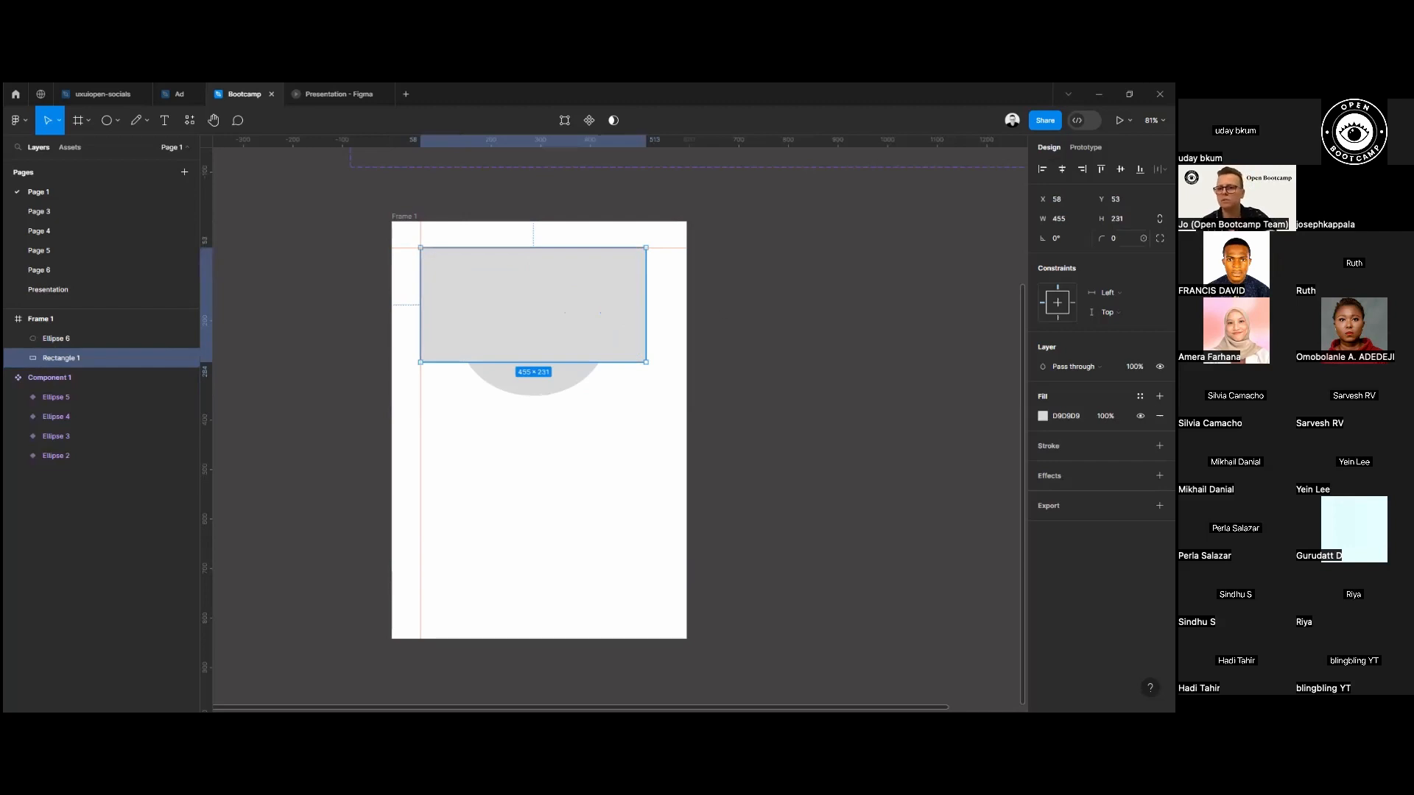
{"action": "left_click_drag", "start_coordinate": [1103, 239], "coordinate": [11, 253]}
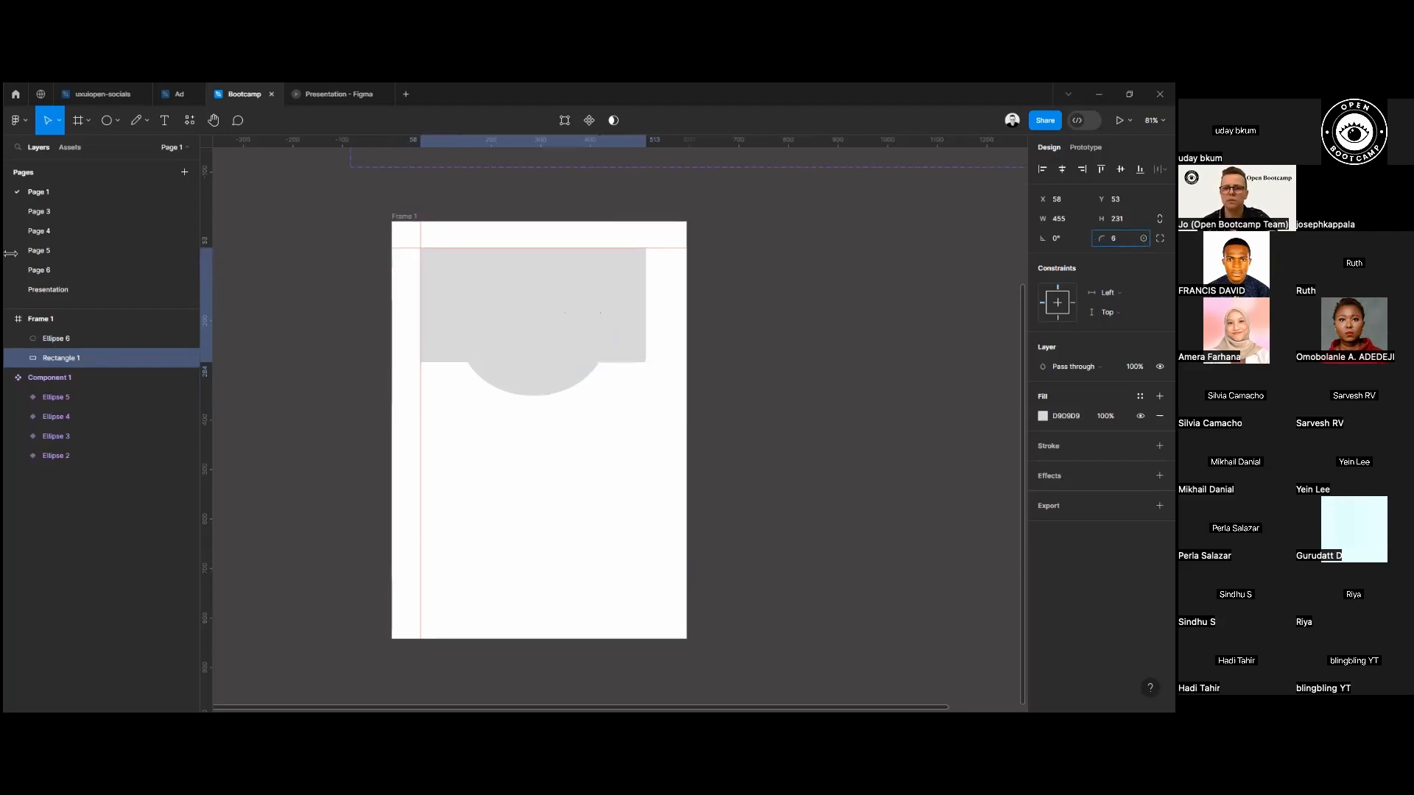
{"action": "left_click", "coordinate": [501, 380], "text": "shift"}
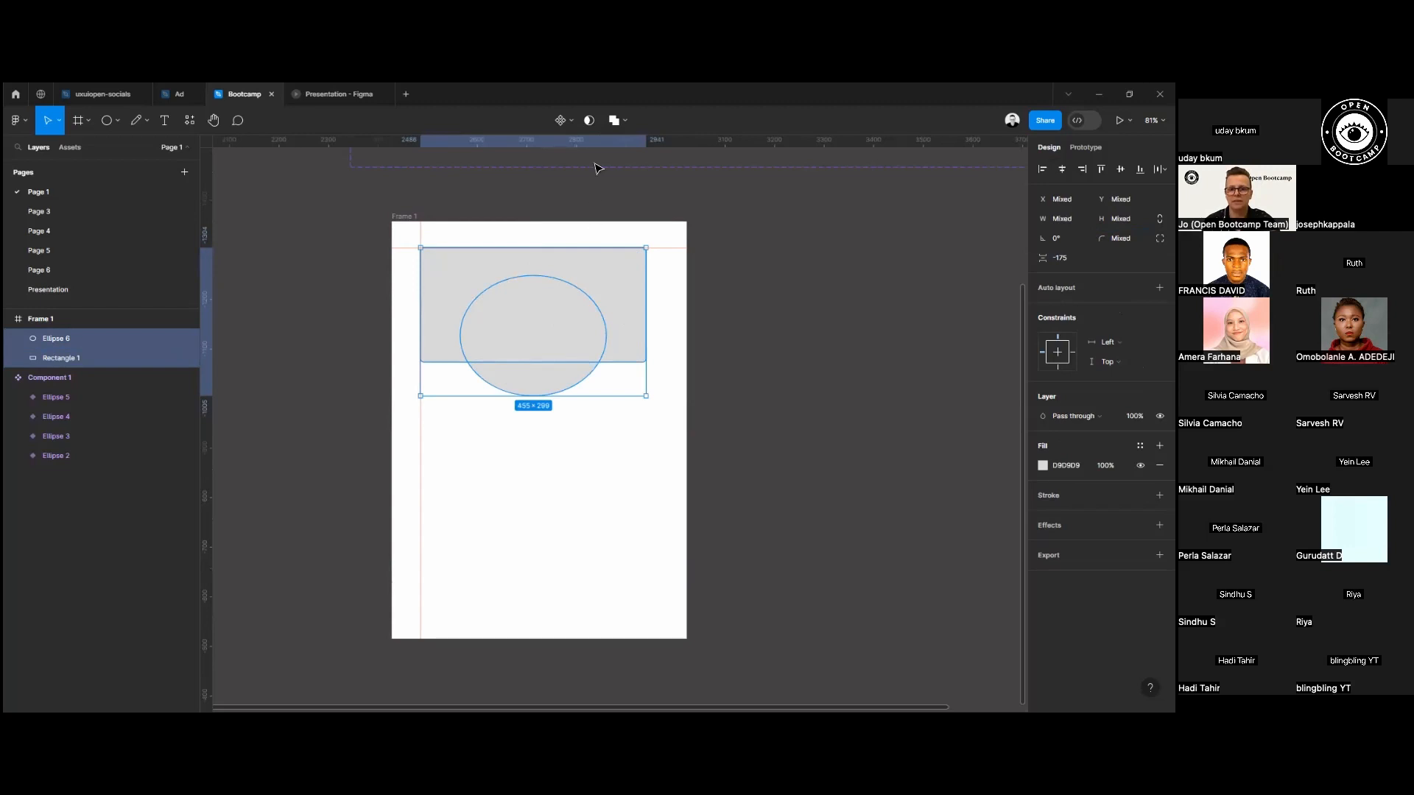
{"action": "left_click", "coordinate": [617, 120]}
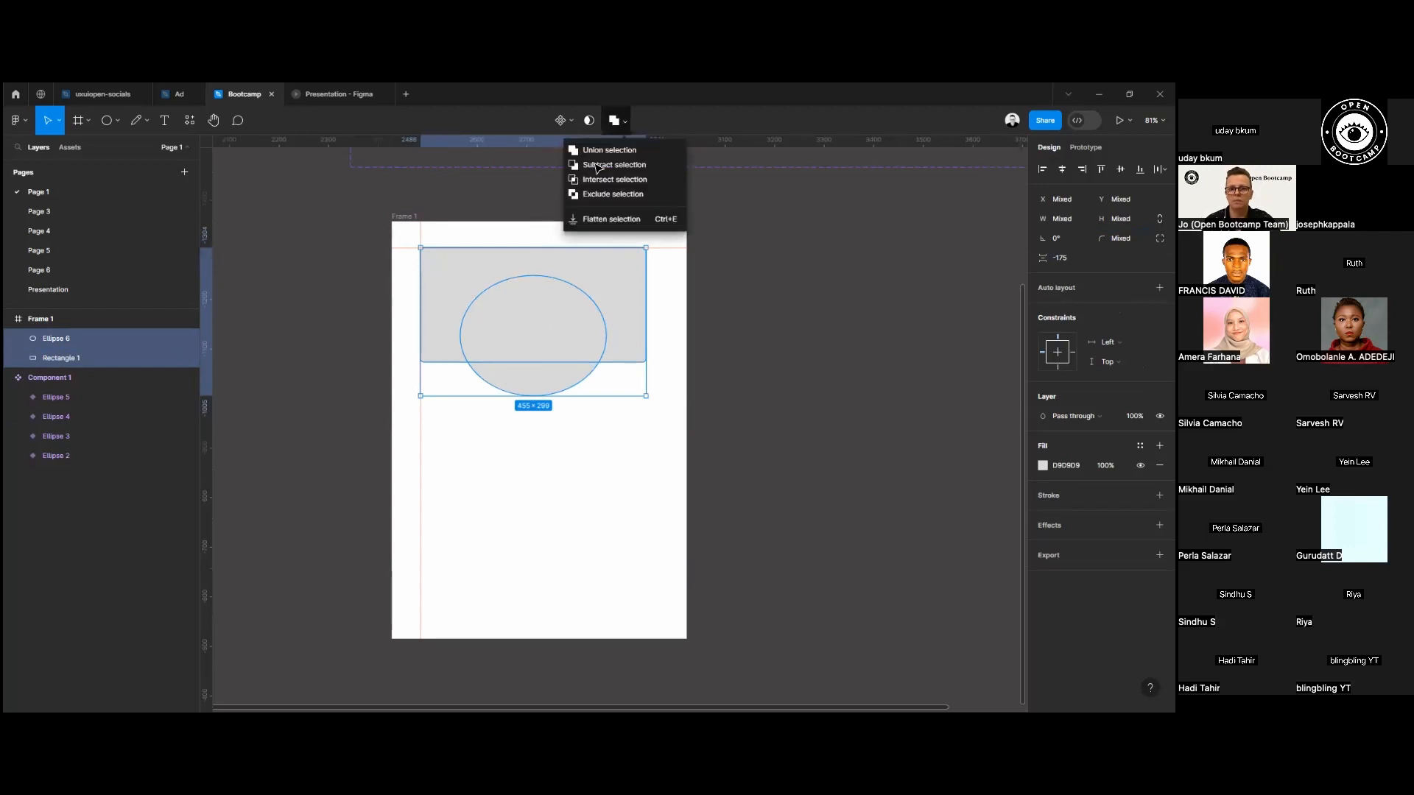
{"action": "left_click", "coordinate": [617, 165]}
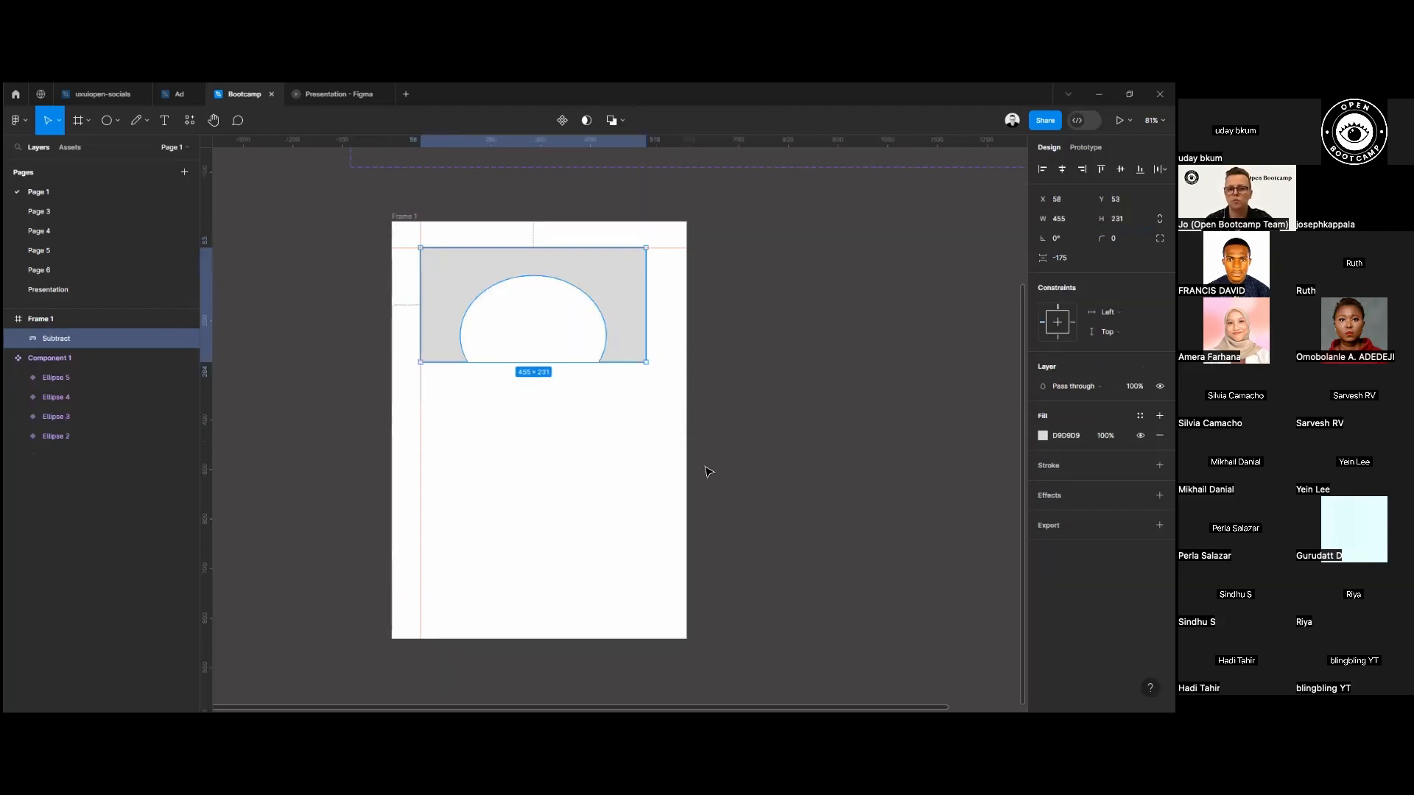
Move the subtracted shape out of Frame 1 and back into the frame's upper part at about X 70, Y 106.
{"action": "left_click", "coordinate": [802, 456]}
{"action": "left_click_drag", "start_coordinate": [635, 311], "coordinate": [964, 410]}
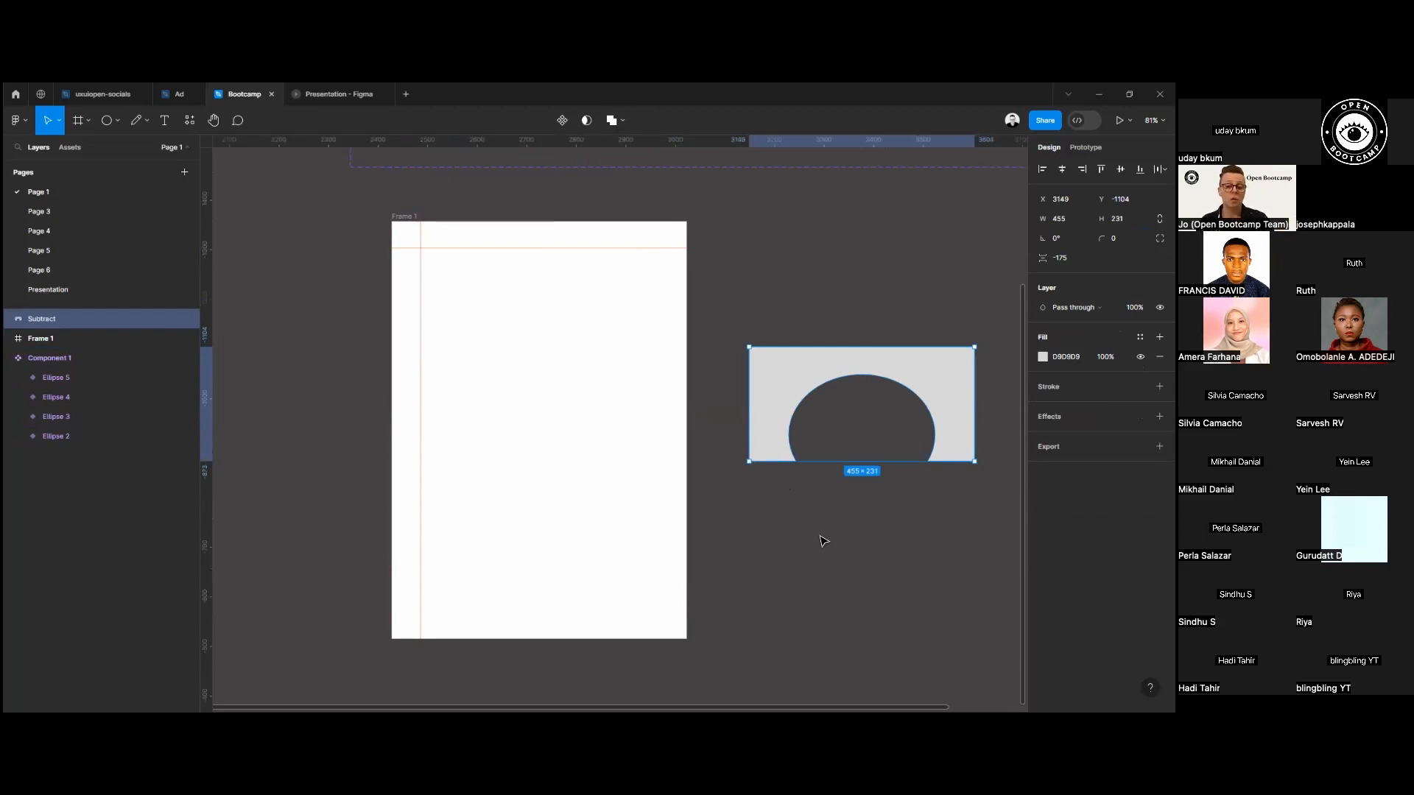
{"action": "left_click_drag", "start_coordinate": [761, 369], "coordinate": [454, 312]}
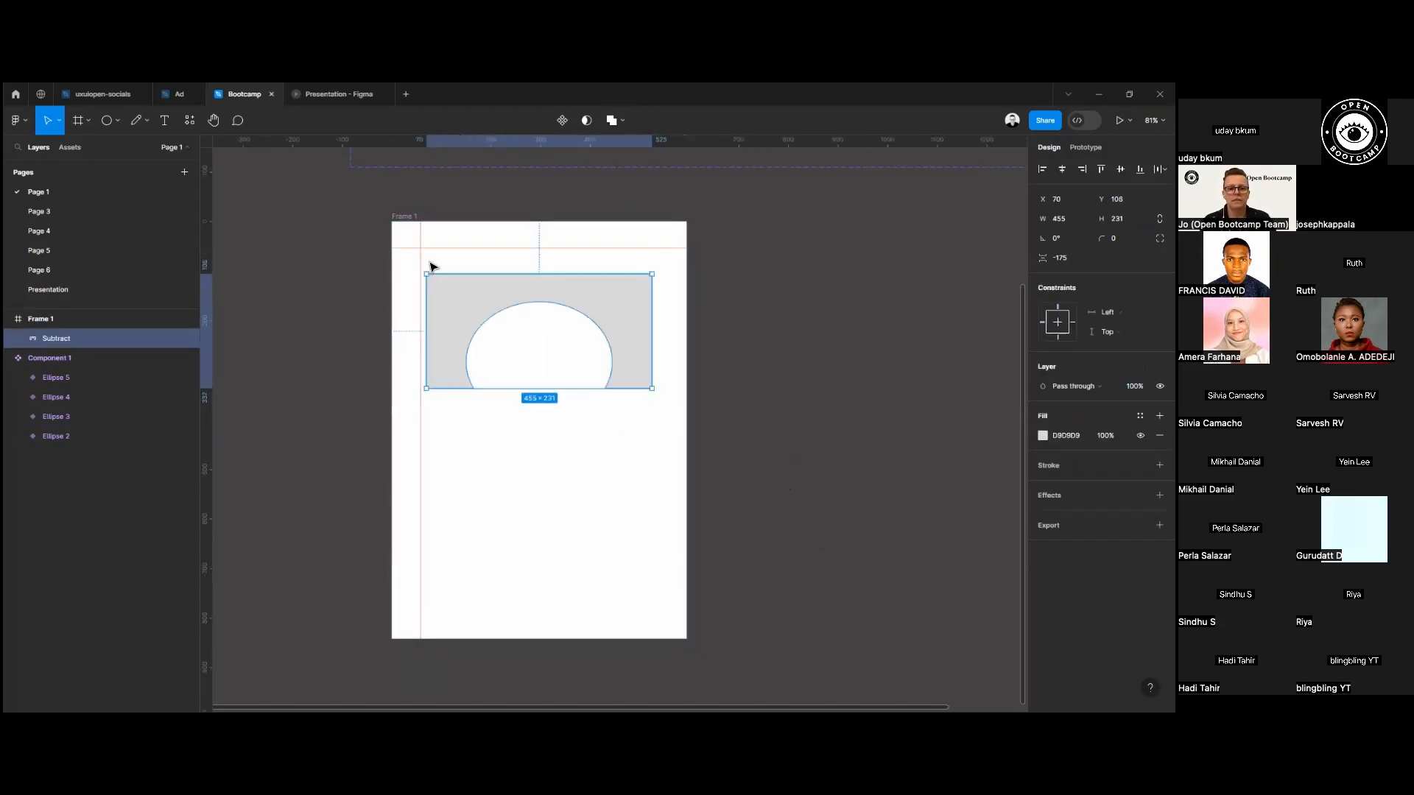
Rotate the subtracted shape by about 180° and place it in the lower half of Frame 1.
{"action": "left_click_drag", "start_coordinate": [698, 332], "coordinate": [351, 441]}
{"action": "left_click_drag", "start_coordinate": [596, 377], "coordinate": [610, 544]}
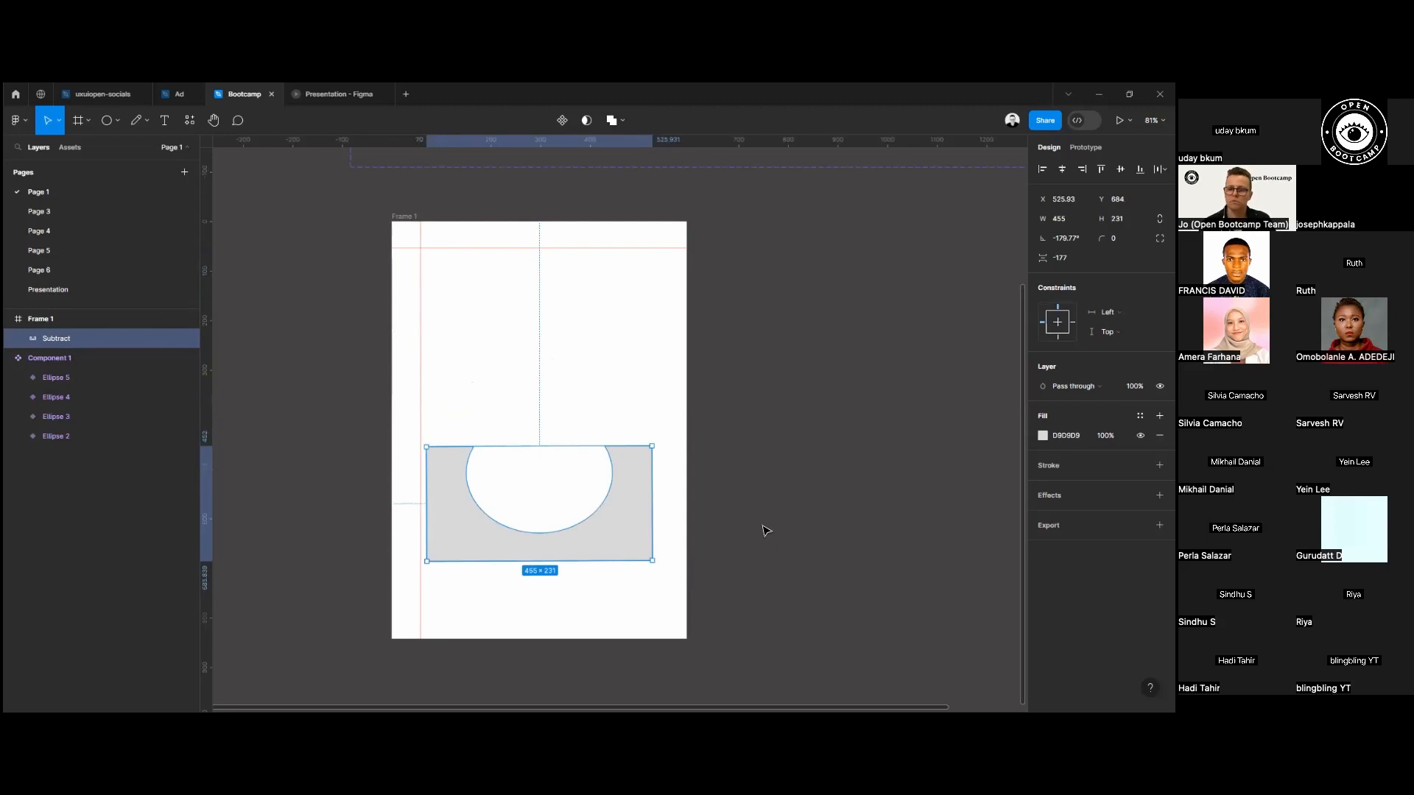